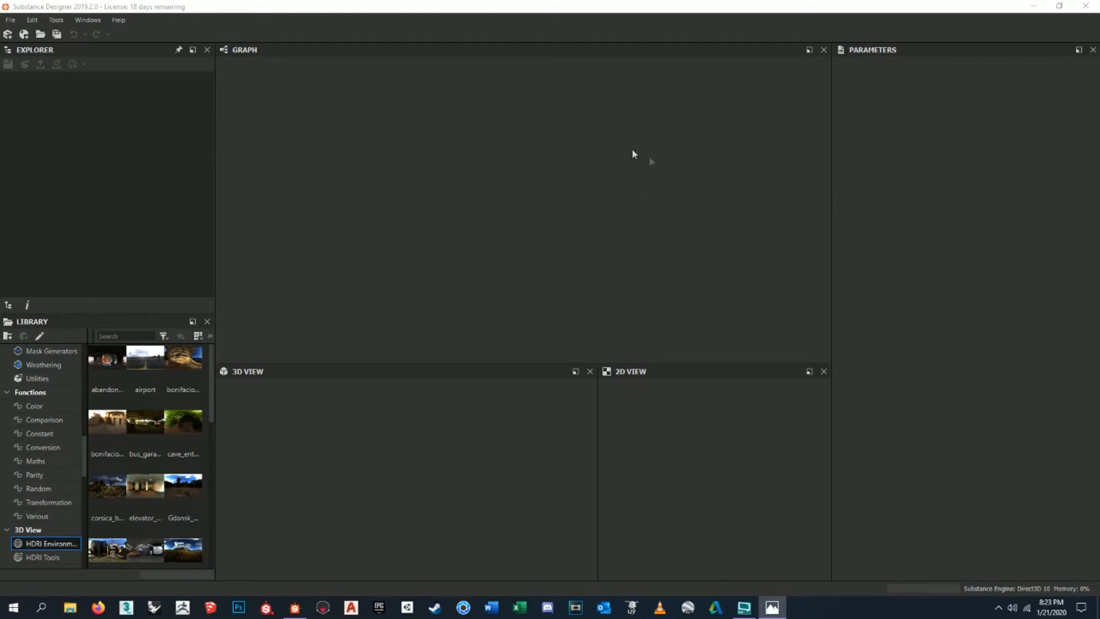
- Create a new Substance graph named 01_PonytailPalmCanopy from the PBR (Metallic/Roughness) template
left_click(12, 20)
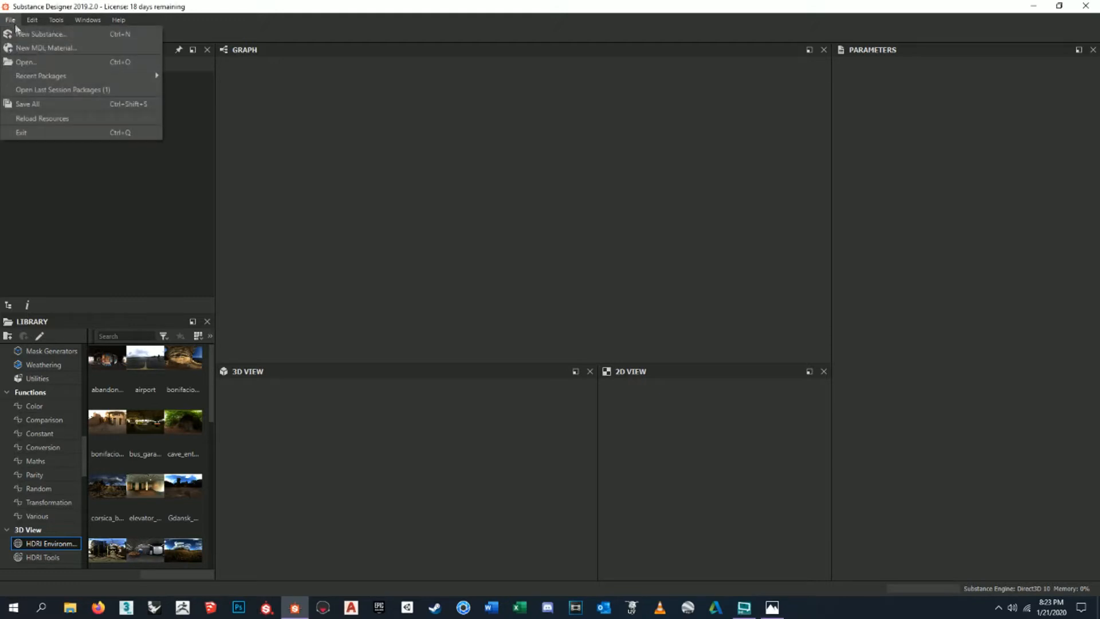
left_click(35, 34)
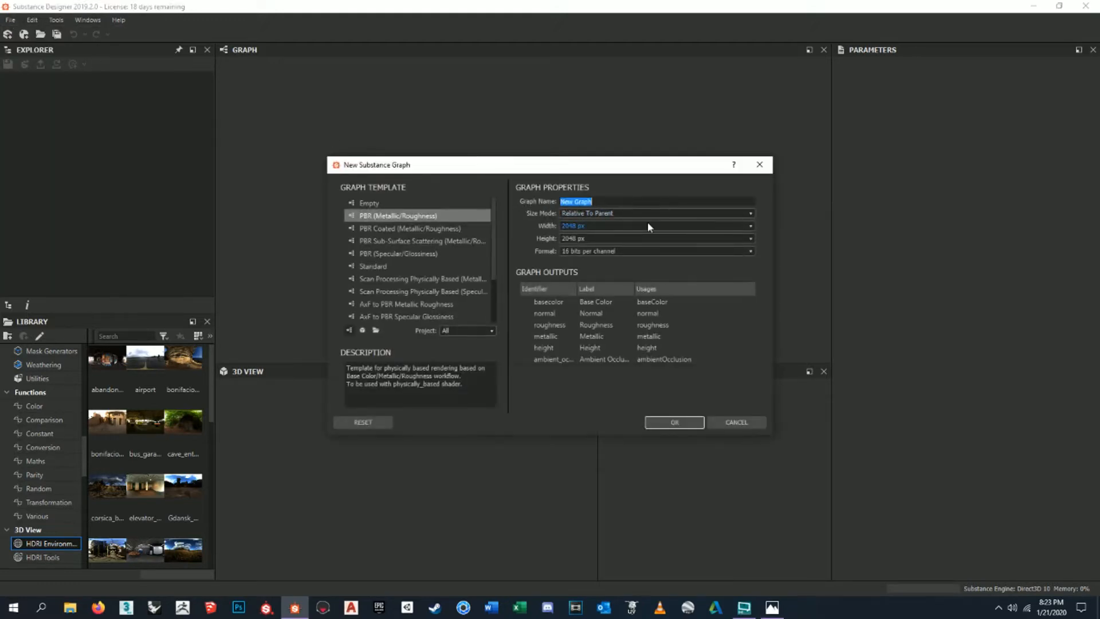
type("01_PonytailPalmCanopy")
left_click(675, 422)
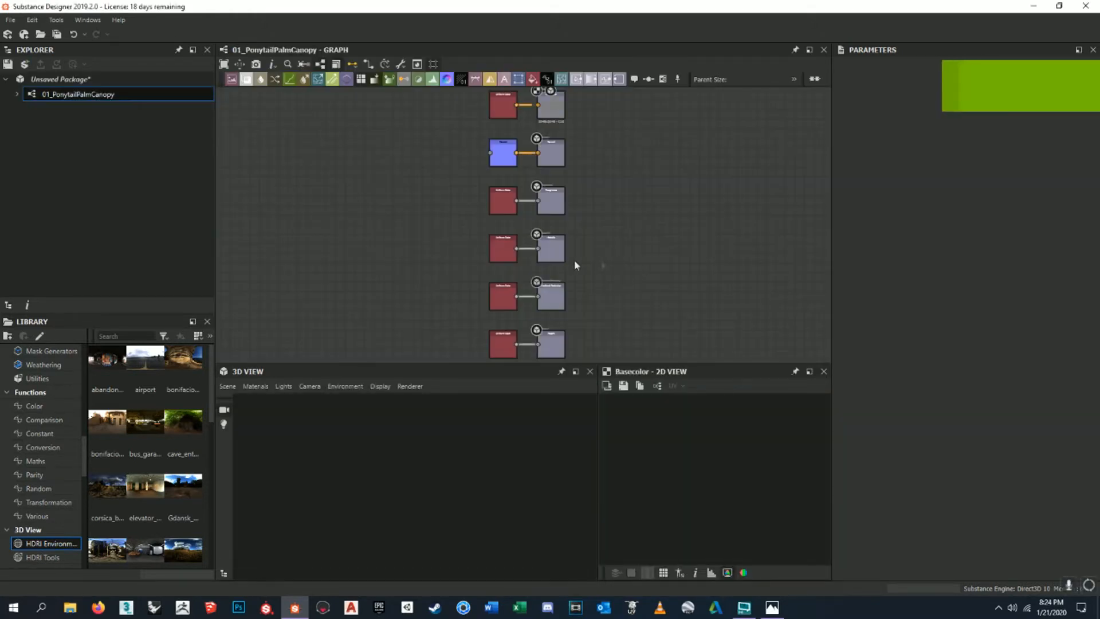
- Examine the template's default node pairs, from Base Color and Normal down to Ambient Occlusion and Height
middle_click_drag(576, 240, 622, 239)
scroll(583, 246, "down", 1)
middle_click_drag(678, 277, 698, 242)
scroll(715, 116, "up", 7)
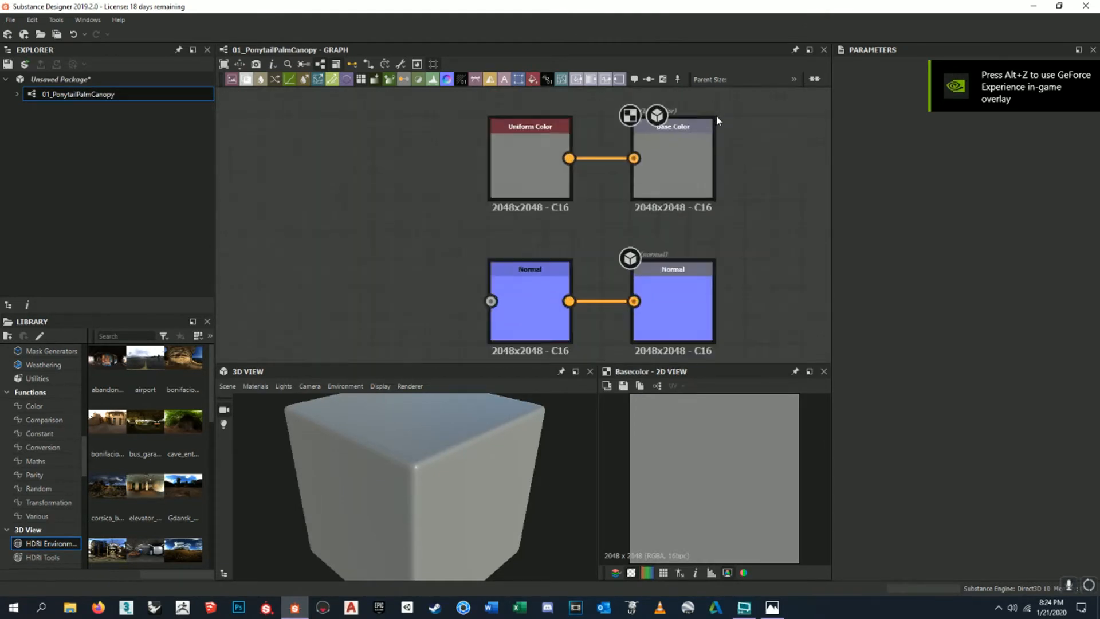
scroll(676, 174, "down", 5)
middle_click_drag(759, 266, 658, 316)
scroll(720, 179, "down", 3)
scroll(651, 189, "up", 8)
scroll(609, 257, "down", 3)
middle_click_drag(609, 256, 605, 185)
mouse_move(578, 272)
middle_mouse_down()
mouse_move(581, 154)
mouse_move(614, 181)
middle_mouse_up()
middle_click_drag(620, 291, 613, 107)
middle_click_drag(572, 185, 610, 112)
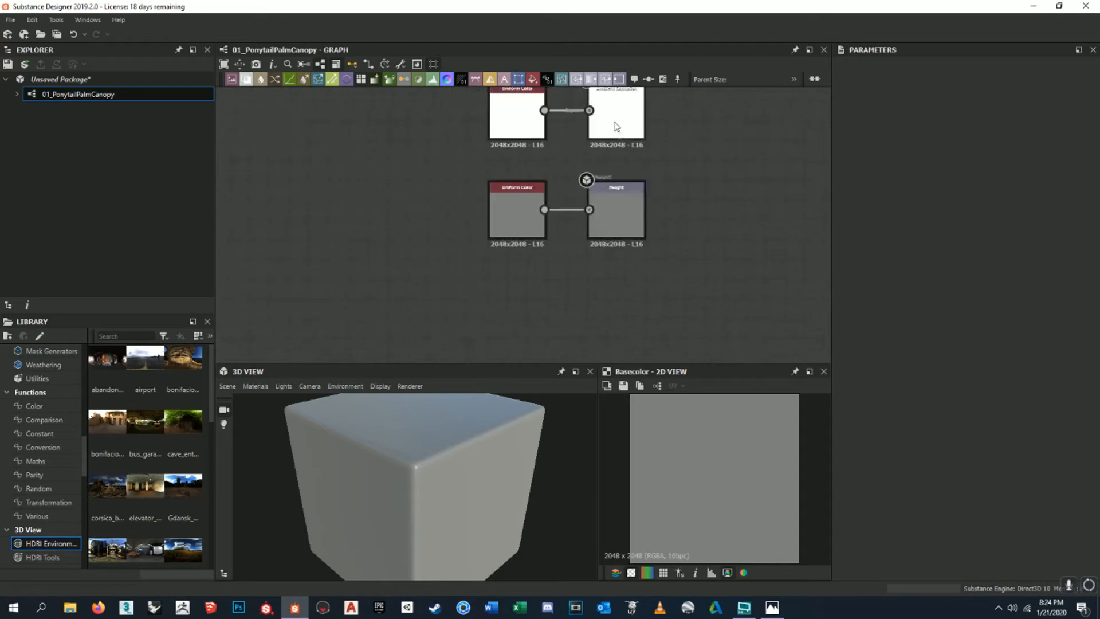
scroll(614, 220, "down", 5)
scroll(601, 155, "up", 4)
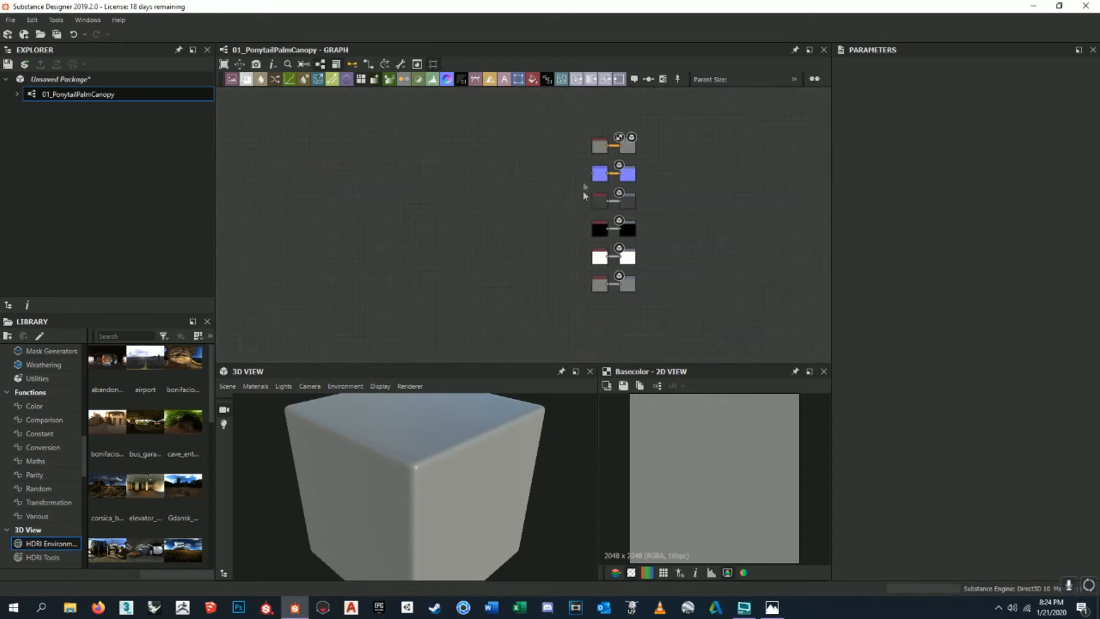
scroll(601, 152, "up", 4)
scroll(604, 162, "down", 2)
middle_click_drag(602, 168, 566, 125)
scroll(607, 204, "down", 3)
scroll(659, 224, "down", 2)
middle_click_drag(658, 224, 675, 121)
middle_click_drag(675, 169, 649, 268)
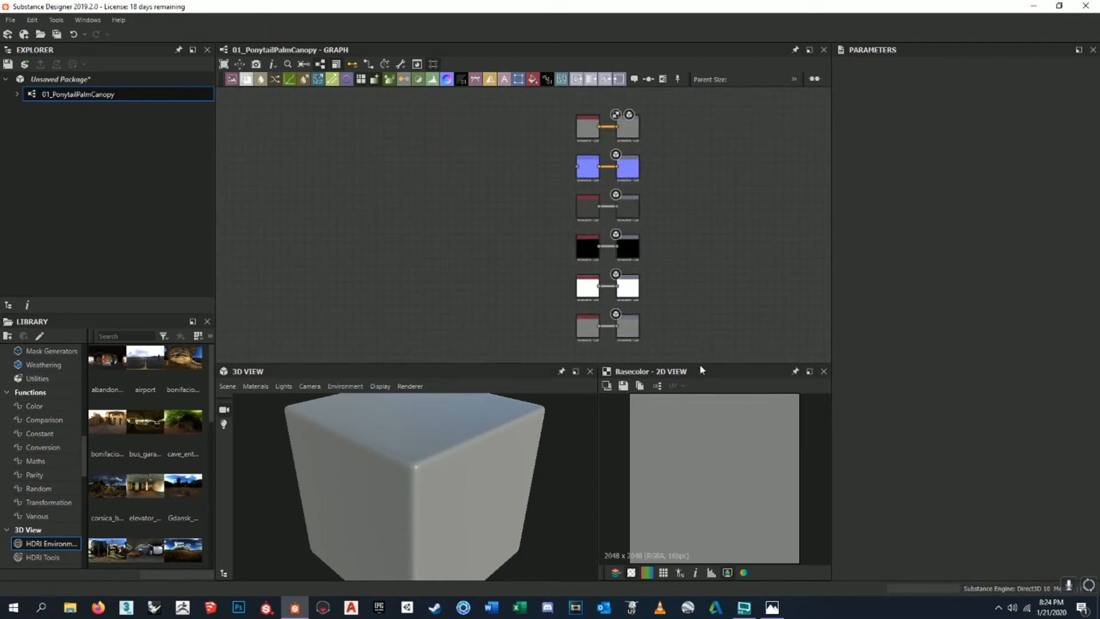
- Delete the five Uniform Color nodes and the Normal node feeding the graph's outputs, leaving the six output nodes
left_click_drag(703, 365, 709, 383)
middle_click_drag(527, 317, 558, 325)
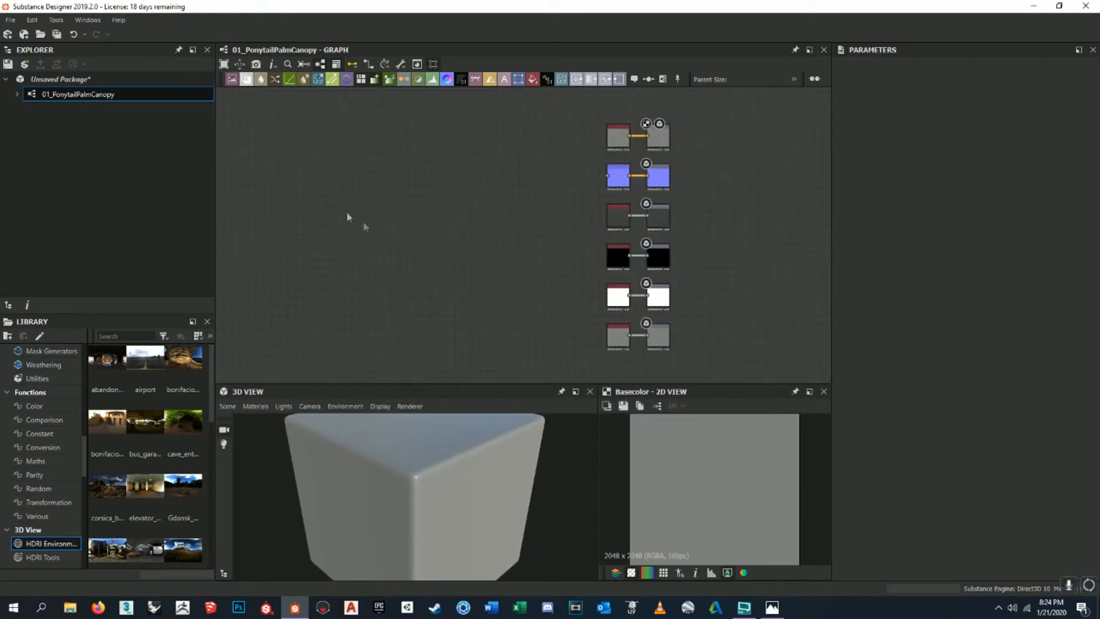
middle_click_drag(541, 175, 599, 166)
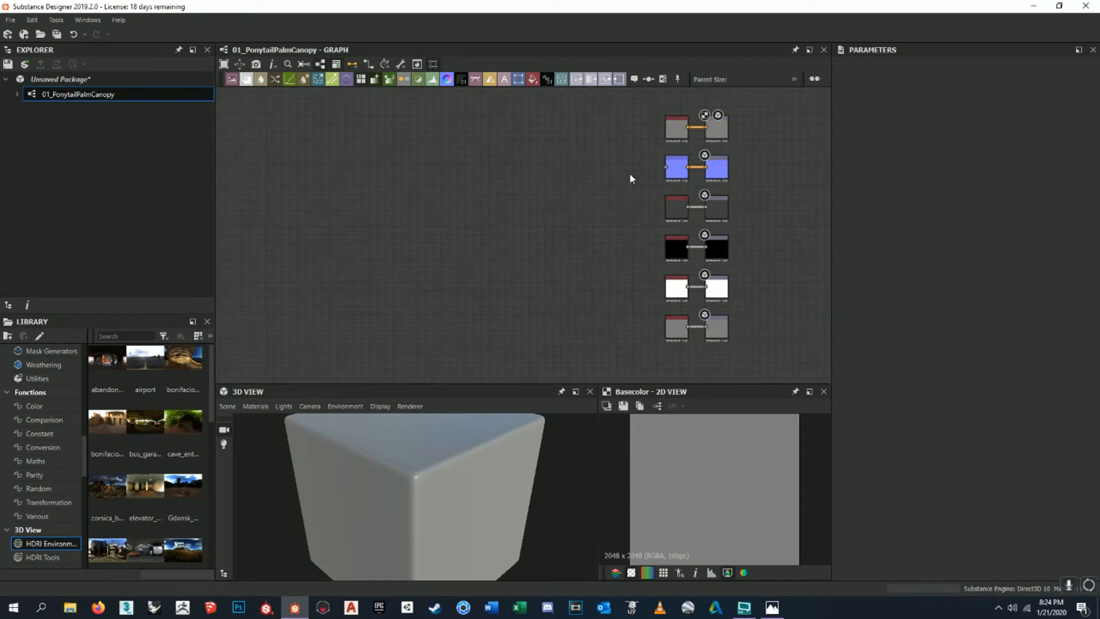
middle_click_drag(625, 173, 588, 178)
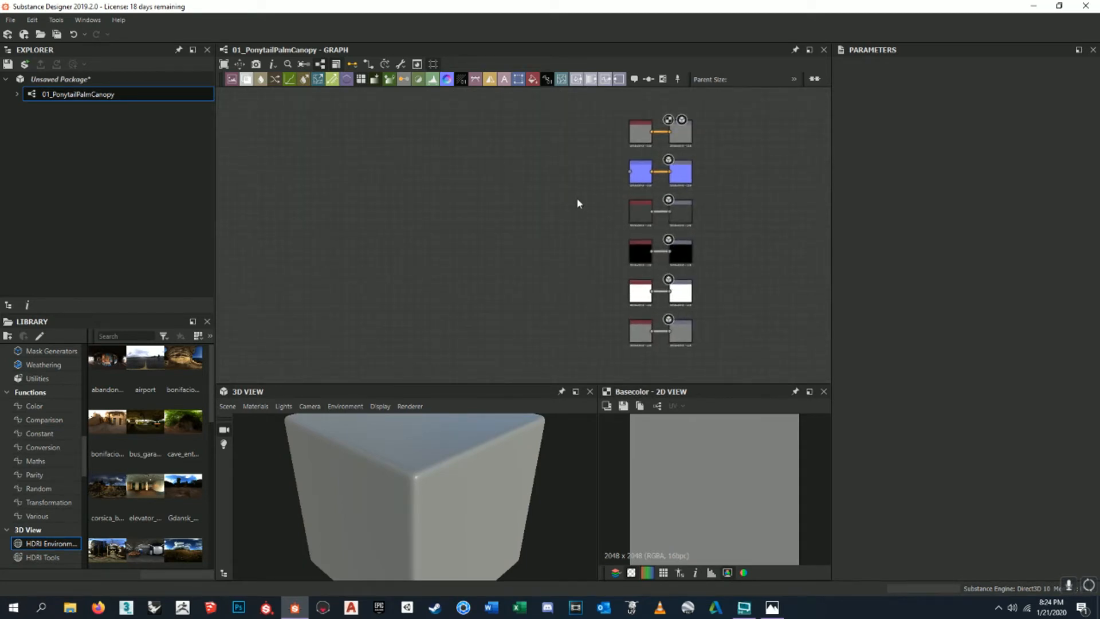
middle_click_drag(599, 208, 605, 200)
left_click_drag(582, 116, 648, 342)
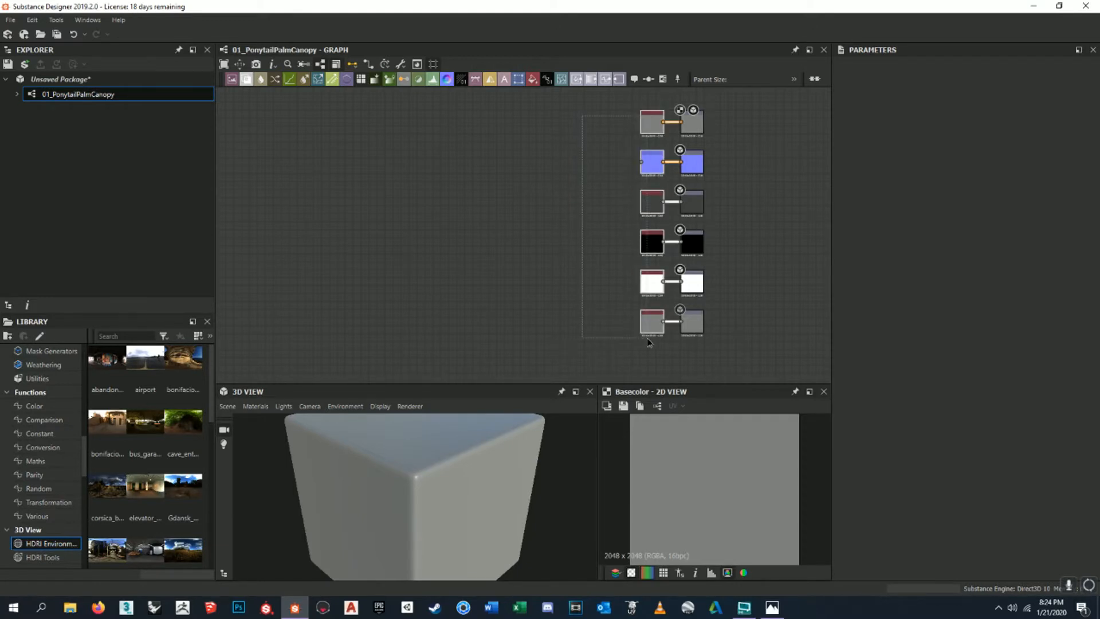
left_click_drag(649, 343, 651, 343)
key("Delete")
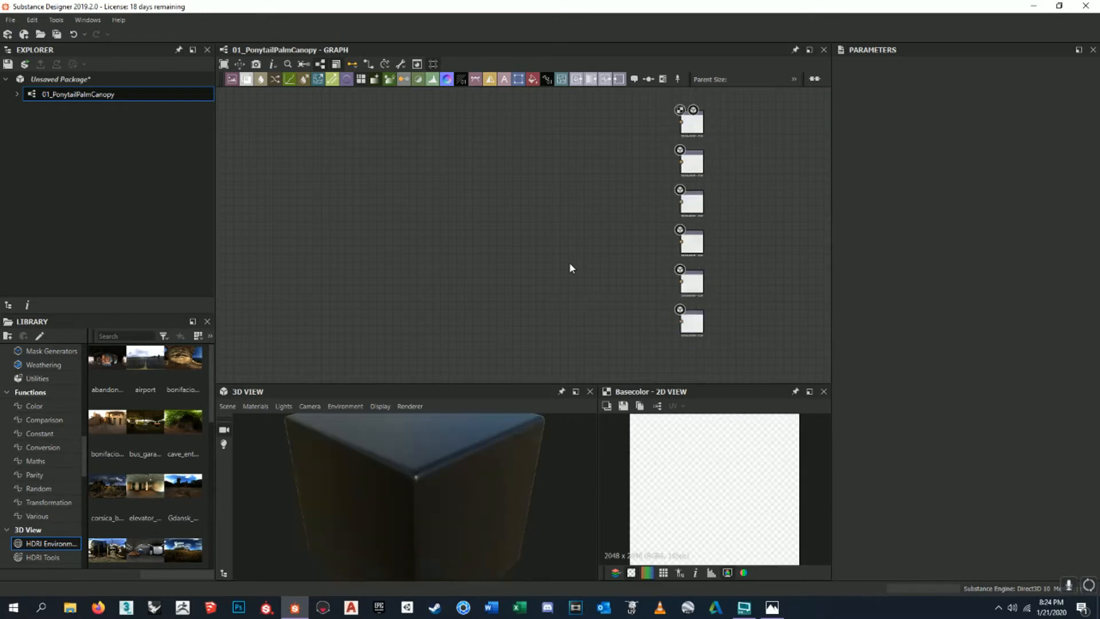
- Make the 3D and 2D views taller and orbit the cube in the 3D view
mouse_move(478, 448)
left_mouse_down()
mouse_move(577, 417)
mouse_move(488, 440)
left_mouse_up()
left_click_drag(517, 383, 517, 332)
left_click_drag(583, 422, 505, 436)
scroll(567, 227, "down", 4)
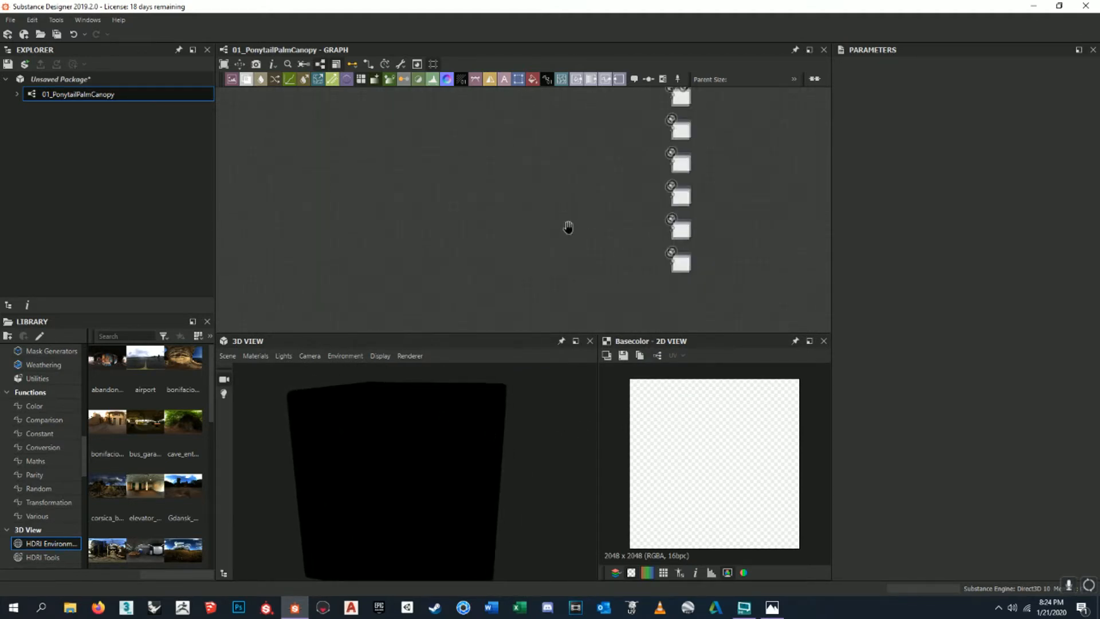
left_click_drag(623, 333, 624, 349)
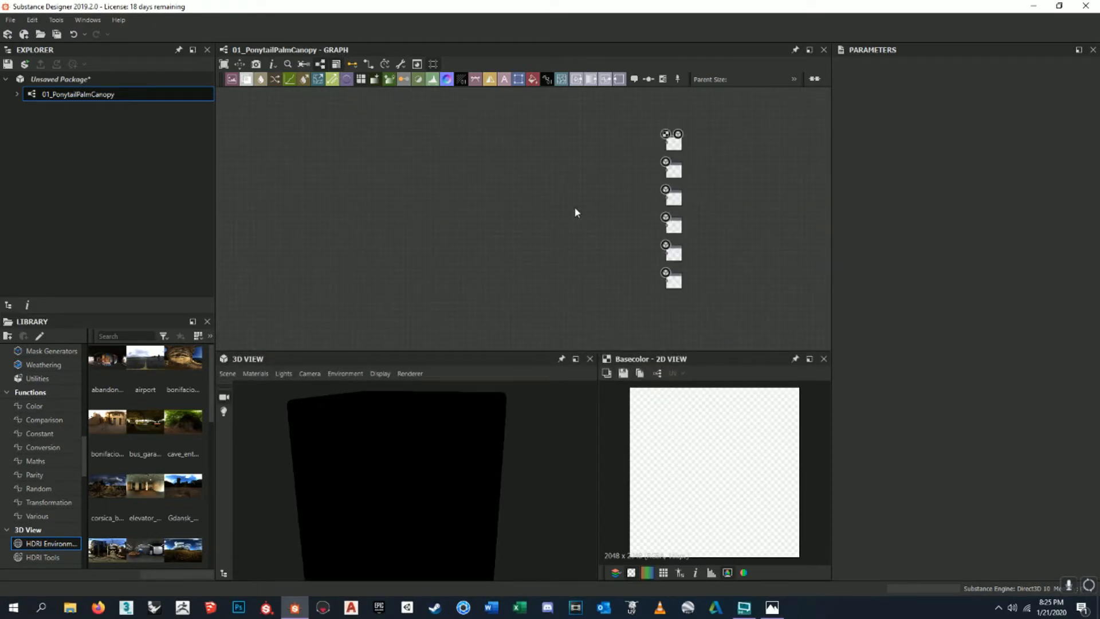
- Add a Base Material node to the graph and place it ahead of the output nodes
key("space")
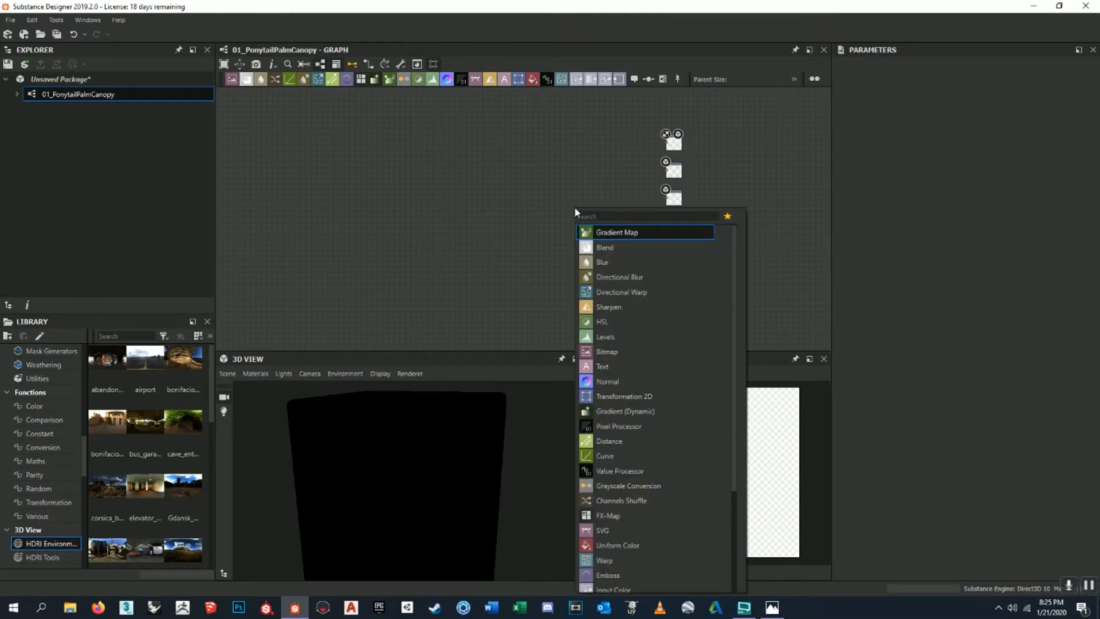
type("base mater")
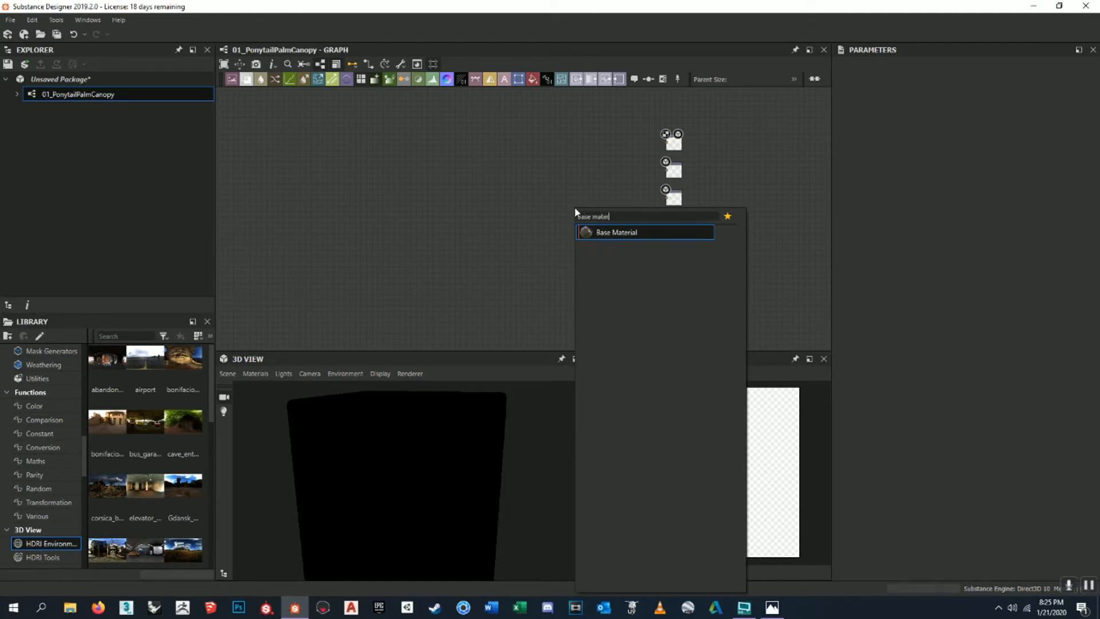
key("Return")
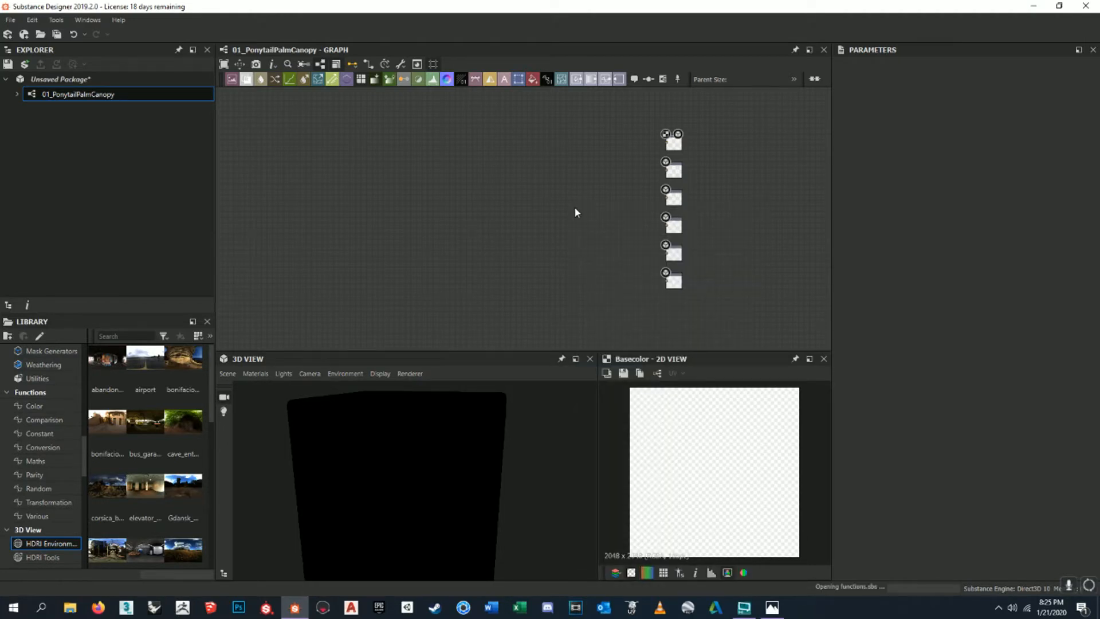
scroll(595, 217, "up", 3)
middle_click_drag(665, 154, 608, 181)
left_click_drag(504, 227, 552, 203)
scroll(552, 203, "up", 3)
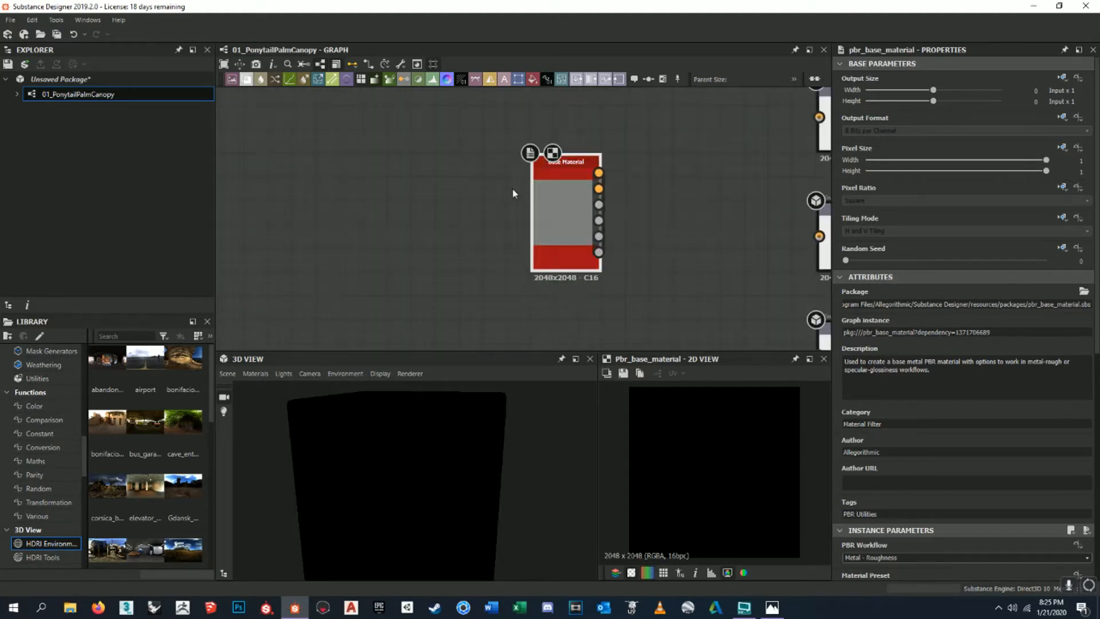
middle_click_drag(599, 220, 530, 195)
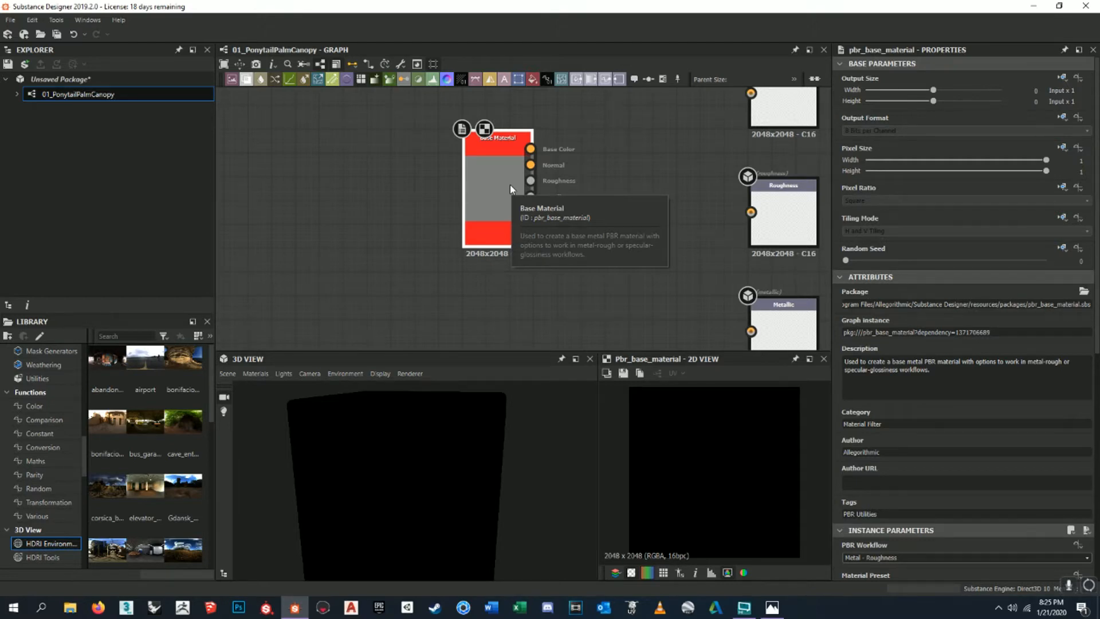
- Show the Base Material node's base color in the 2D view and make the 3D and 2D views taller
middle_click_drag(701, 222, 641, 212)
scroll(606, 144, "down", 2)
scroll(607, 192, "down", 2)
scroll(618, 170, "down", 1)
scroll(664, 218, "up", 2)
scroll(669, 228, "up", 2)
scroll(641, 229, "down", 2)
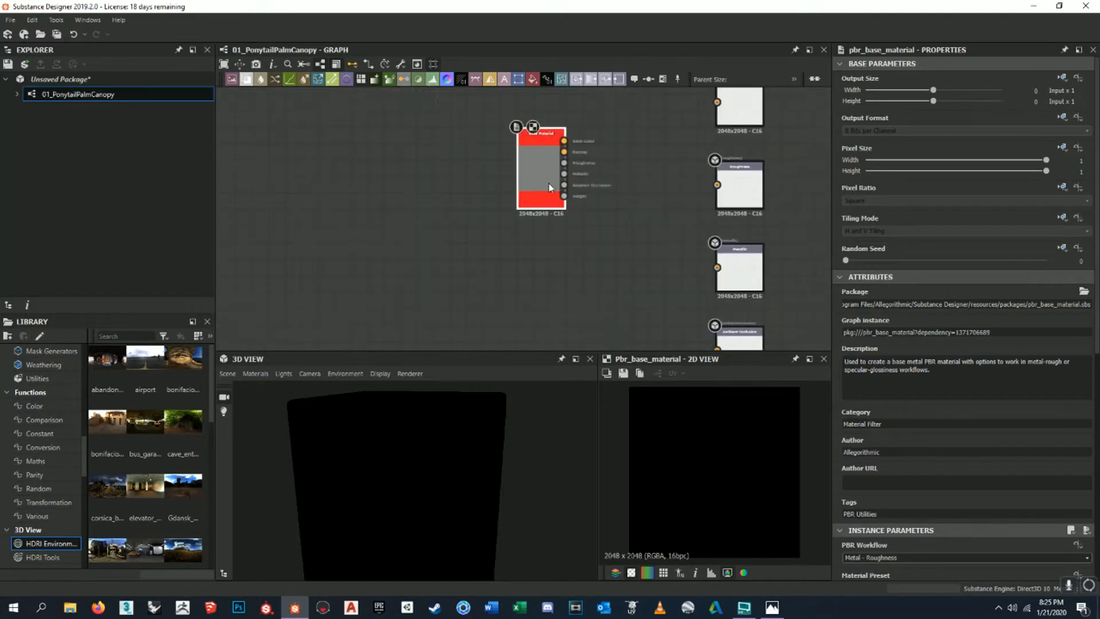
double_click(545, 168)
middle_click_drag(608, 246, 674, 220)
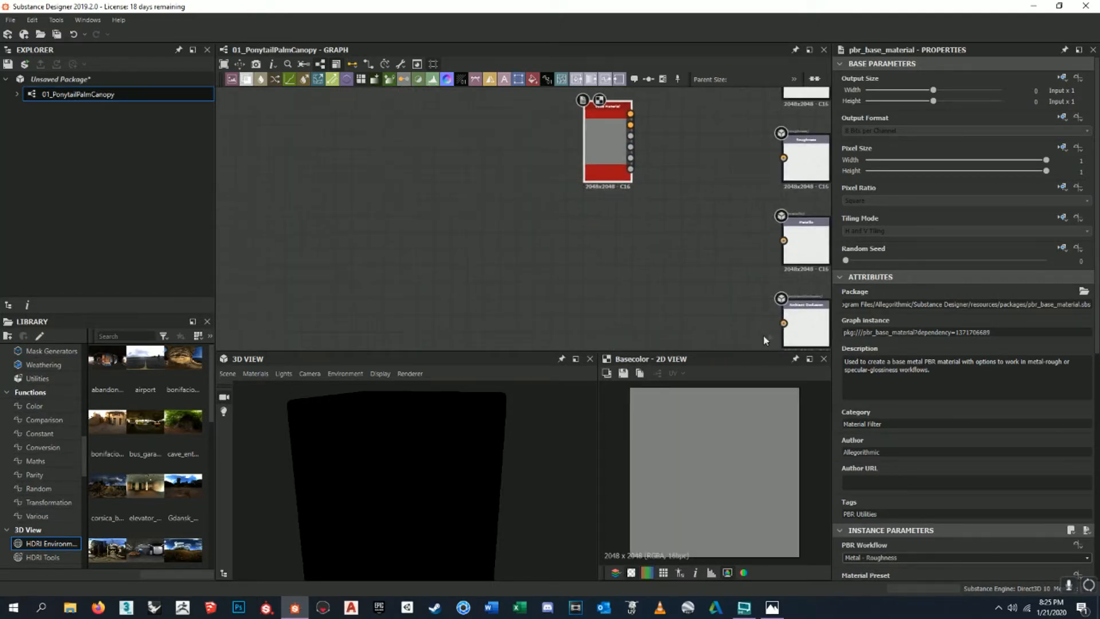
left_click_drag(755, 352, 755, 317)
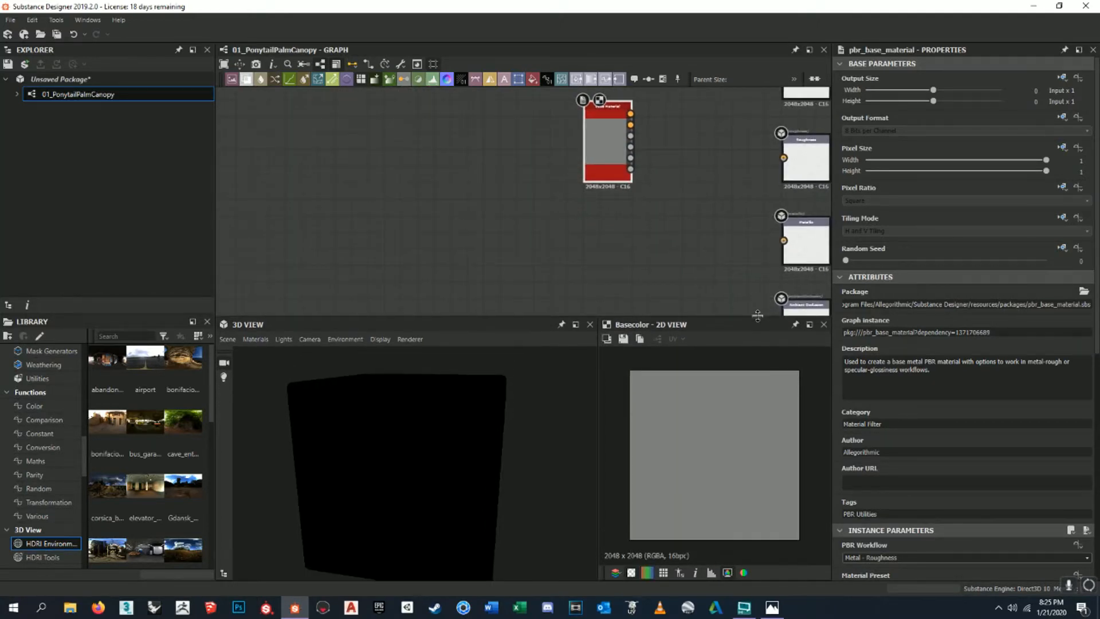
- Set the Base Material's user-defined Base Color map to True
scroll(953, 383, "down", 2)
scroll(957, 372, "down", 5)
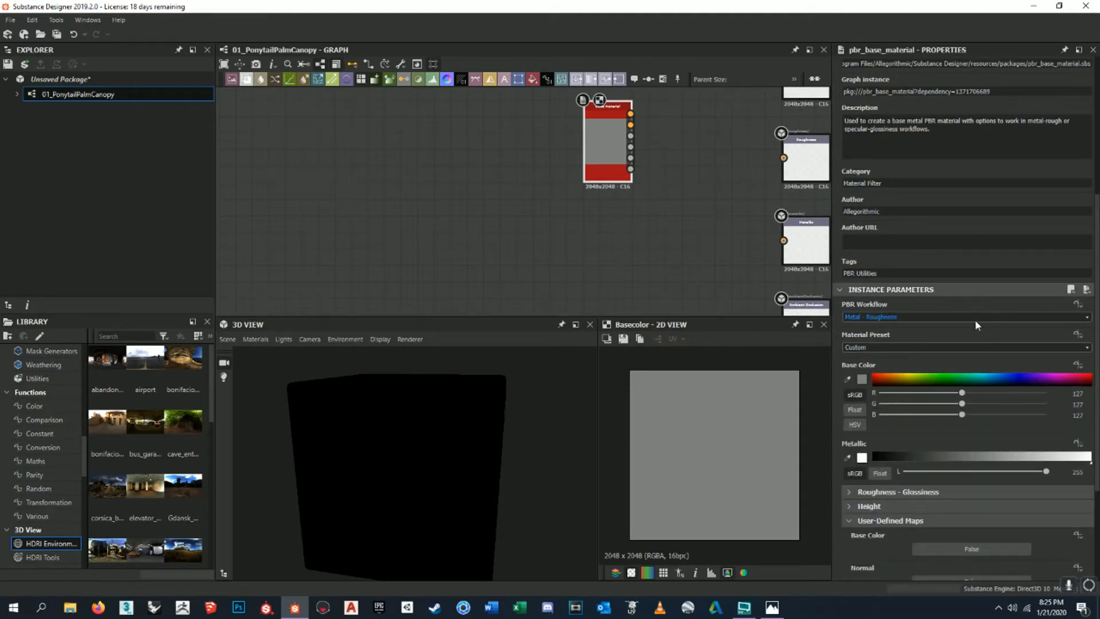
scroll(976, 320, "down", 3)
scroll(988, 315, "down", 2)
middle_click_drag(687, 200, 681, 197)
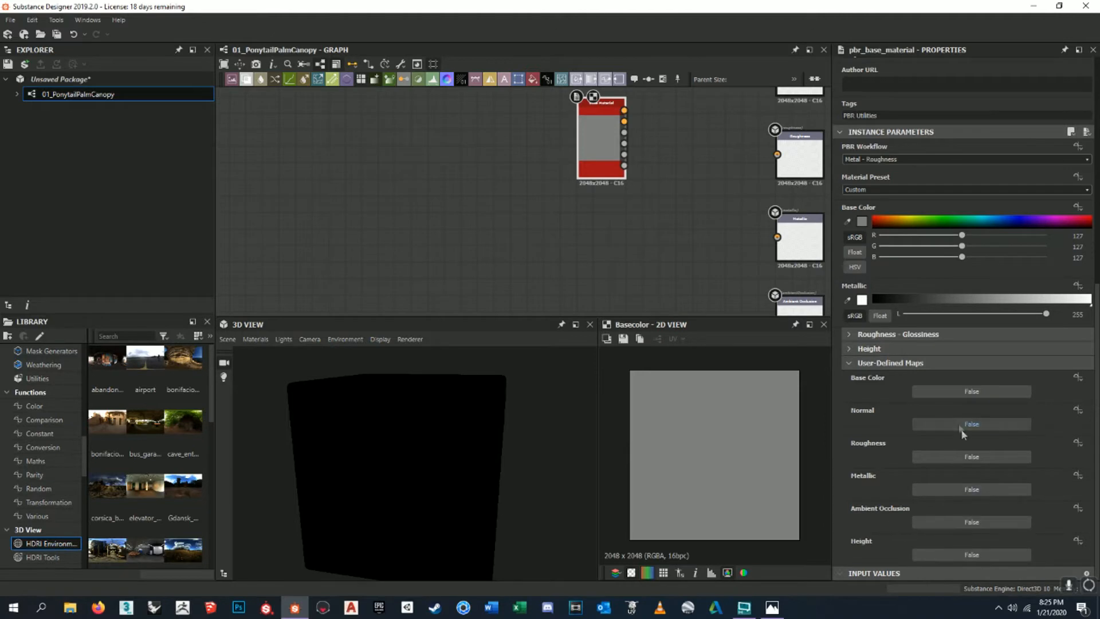
left_click(972, 393)
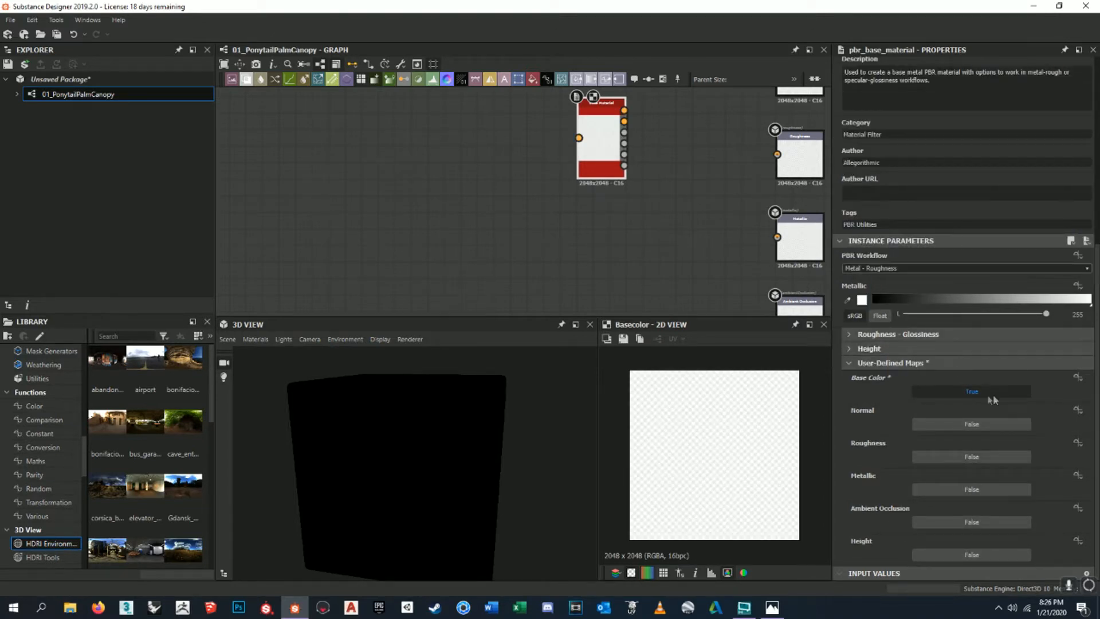
- Set the Base Material's user-defined Normal, Roughness and Ambient Occlusion maps to True
scroll(564, 189, "up", 3)
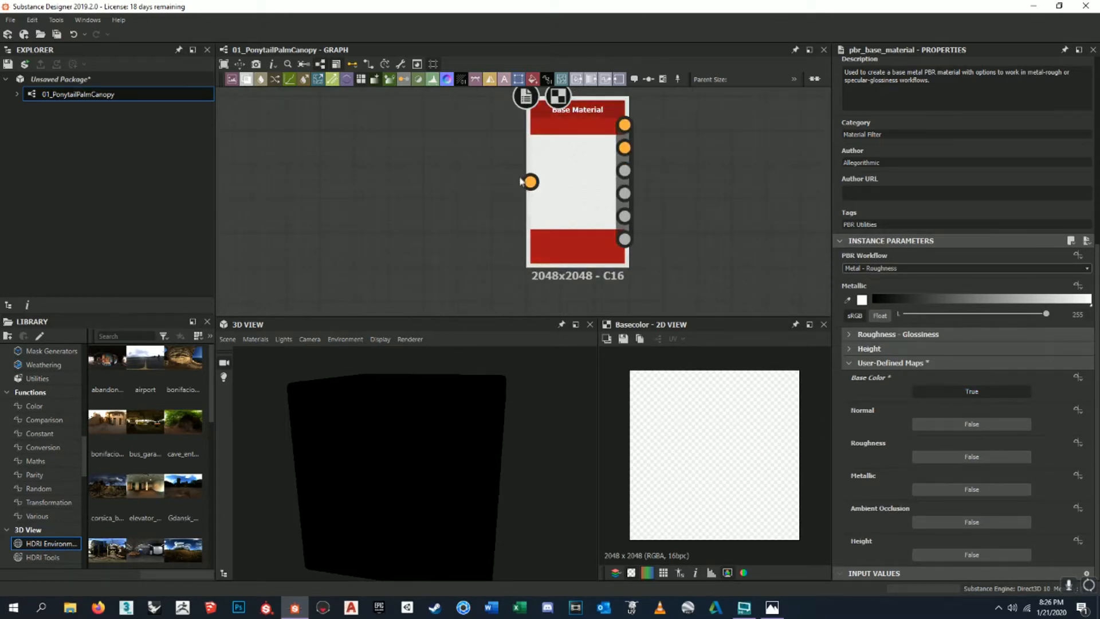
scroll(625, 183, "down", 4)
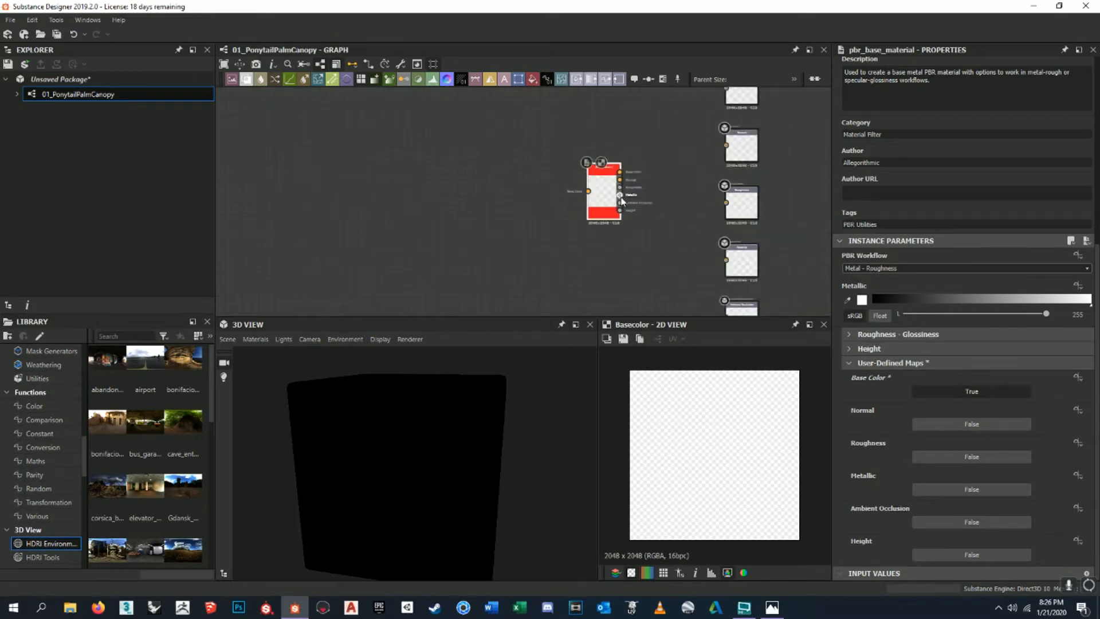
scroll(615, 163, "up", 5)
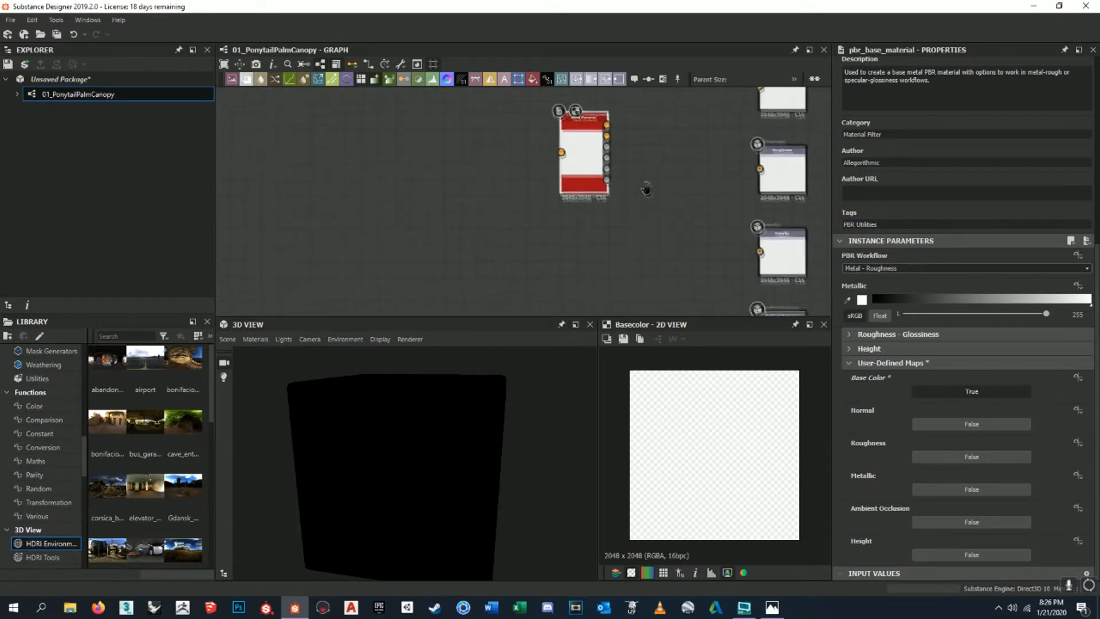
middle_click_drag(636, 174, 646, 185)
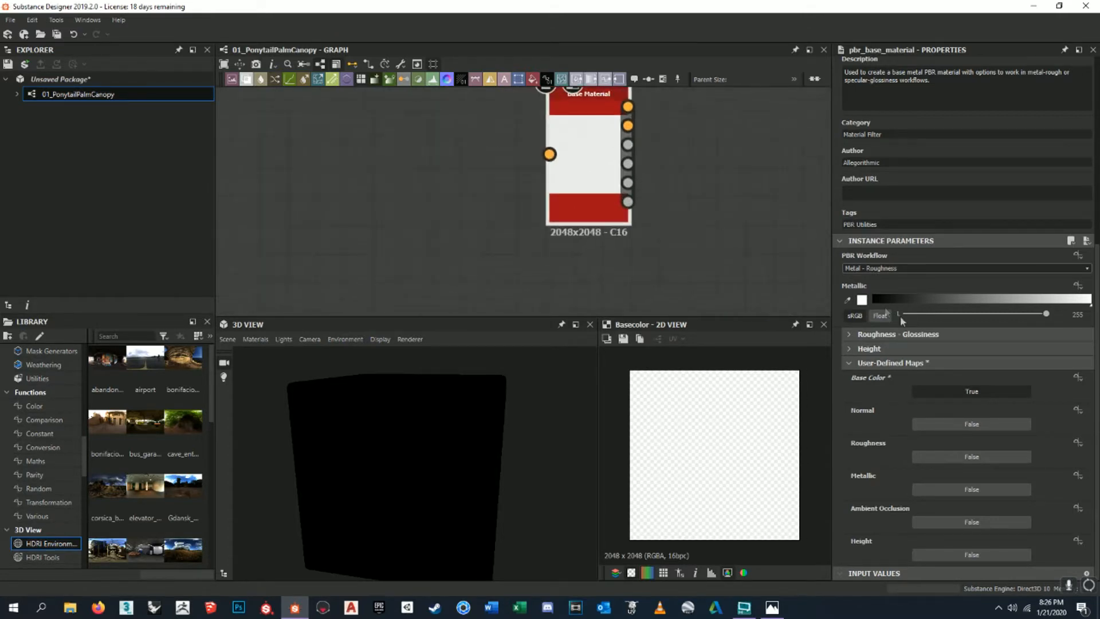
left_click(959, 425)
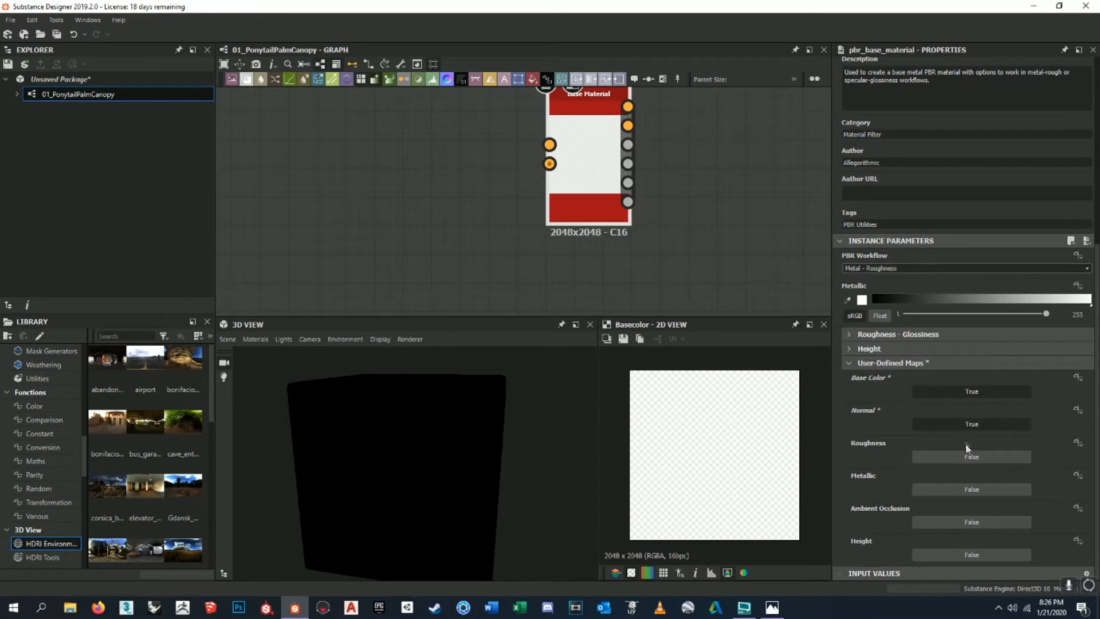
left_click(968, 455)
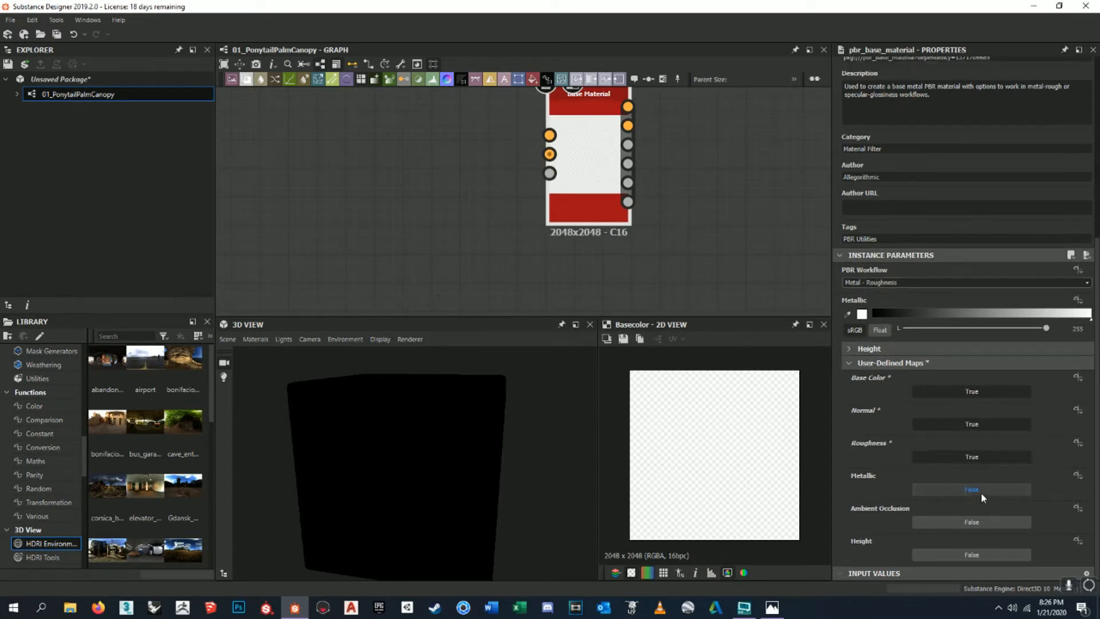
left_click(977, 523)
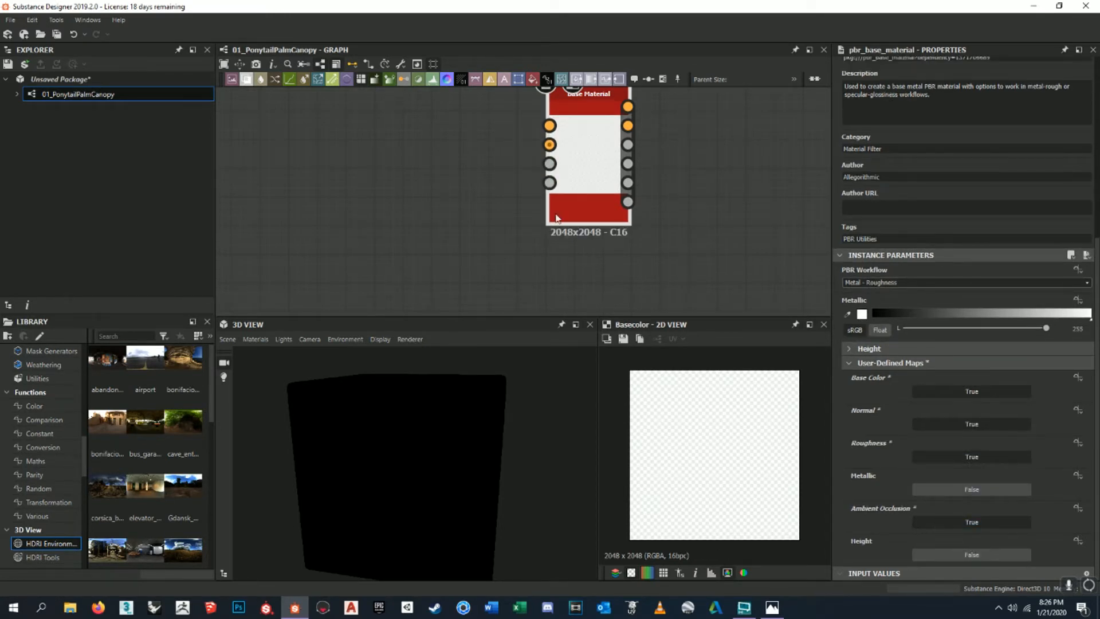
- Set the Base Material's user-defined Ambient Occlusion, Roughness and Normal maps back to False
middle_click_drag(719, 192, 611, 151)
scroll(616, 201, "down", 2)
scroll(638, 191, "down", 1)
middle_click_drag(714, 259, 665, 178)
scroll(745, 223, "down", 2)
scroll(745, 228, "down", 2)
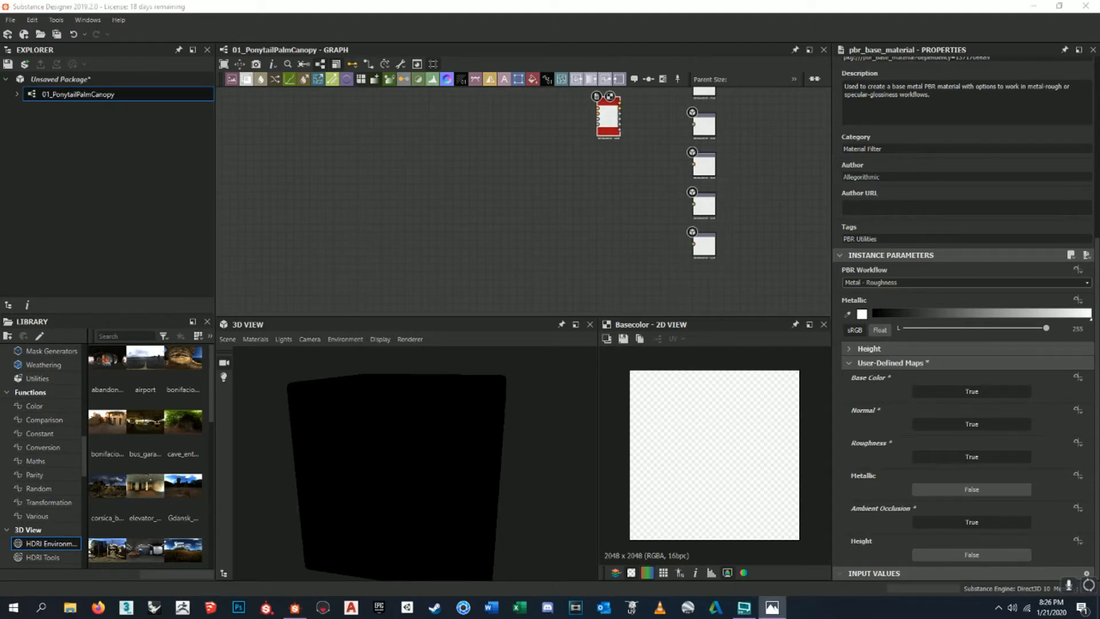
middle_click_drag(744, 178, 726, 174)
scroll(659, 144, "up", 4)
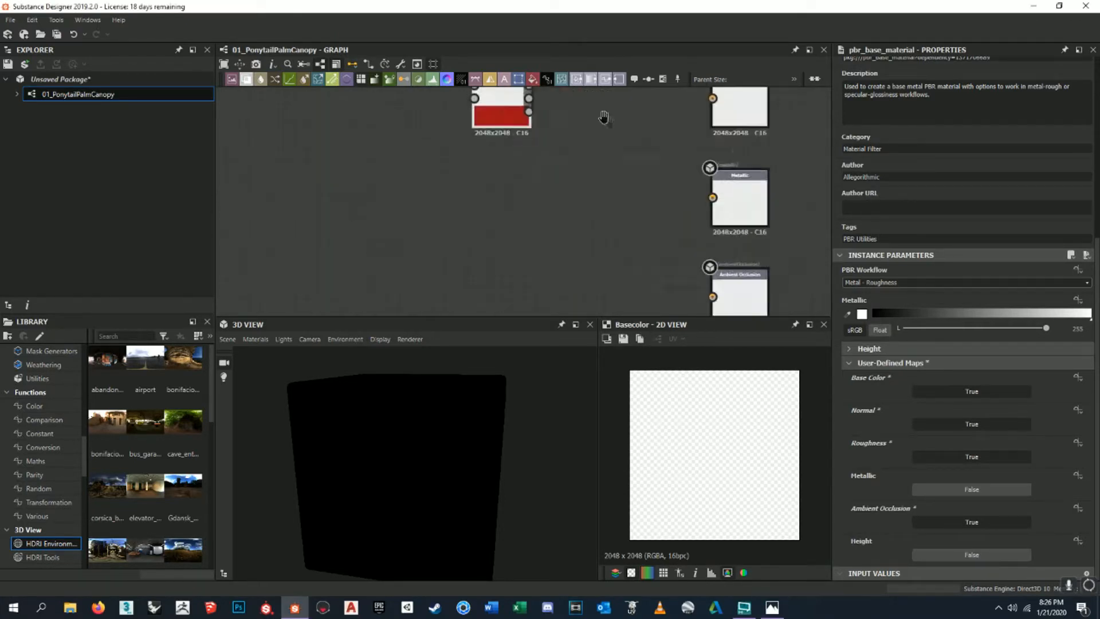
middle_click_drag(605, 117, 710, 237)
left_click(975, 521)
left_click(977, 458)
left_click(977, 438)
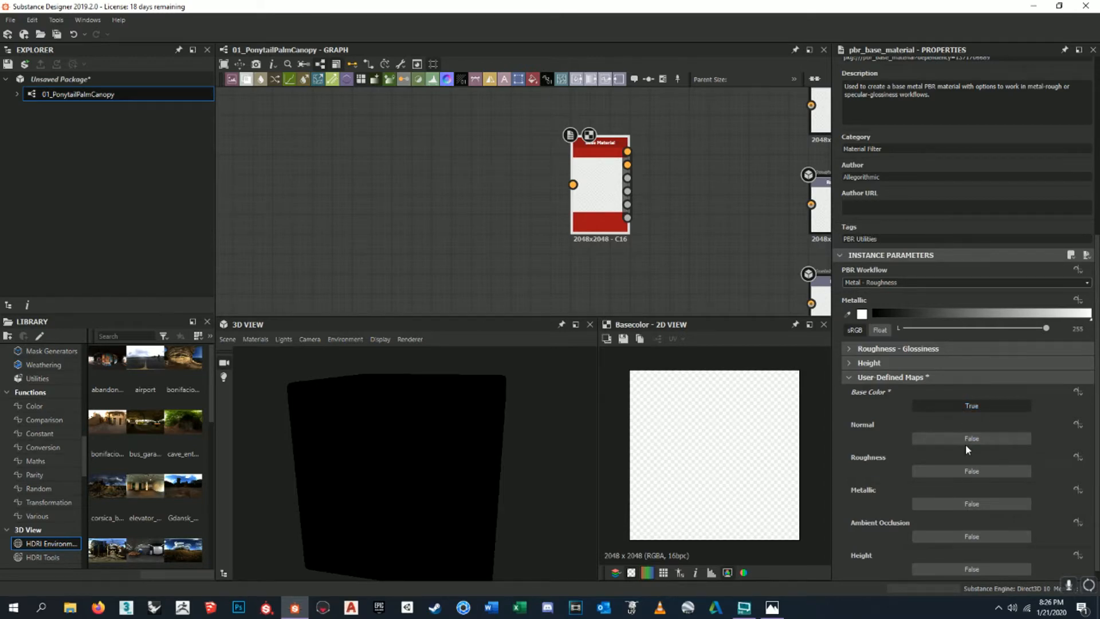
- Set the Base Material's user-defined Base Color map back to False and its Normal map to True
left_click(972, 407)
scroll(1014, 502, "down", 3)
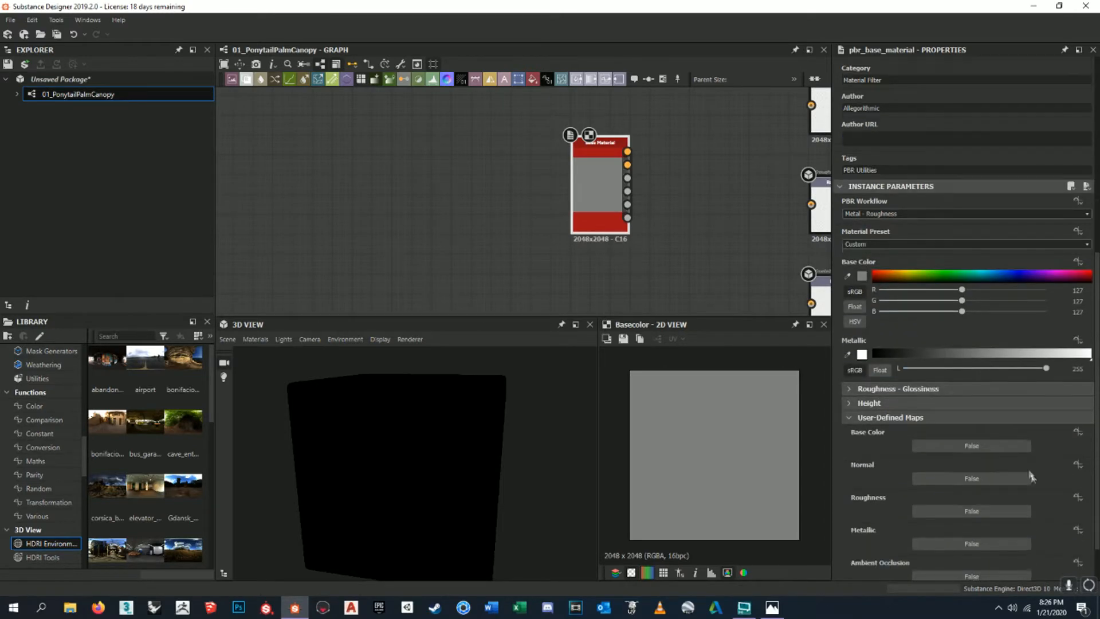
left_click(964, 425)
middle_click_drag(625, 295, 680, 275)
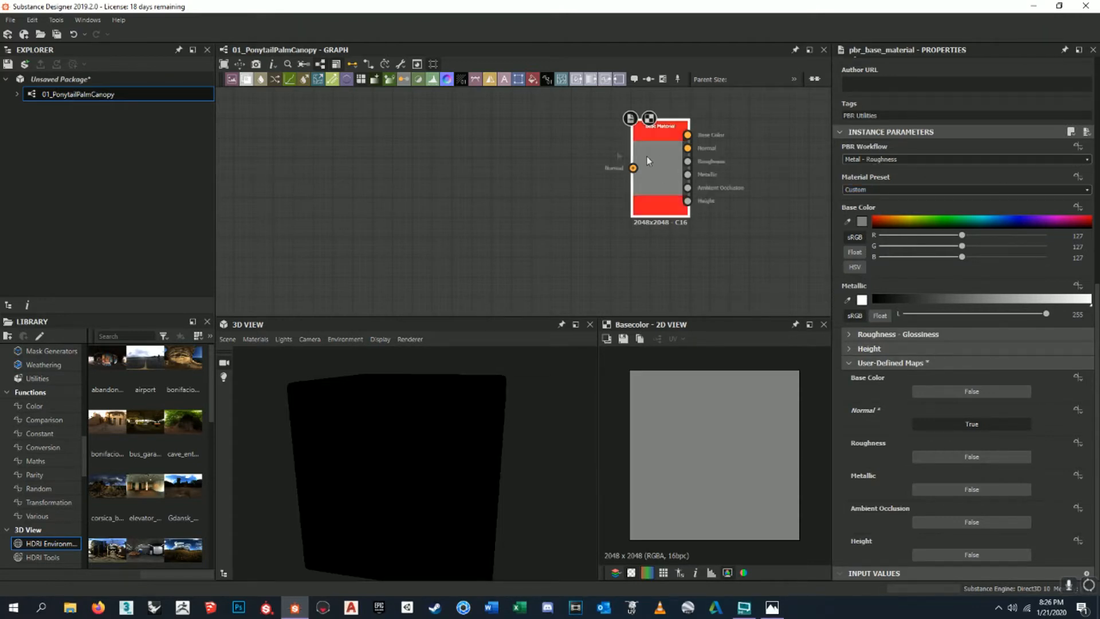
middle_click_drag(561, 154, 614, 160)
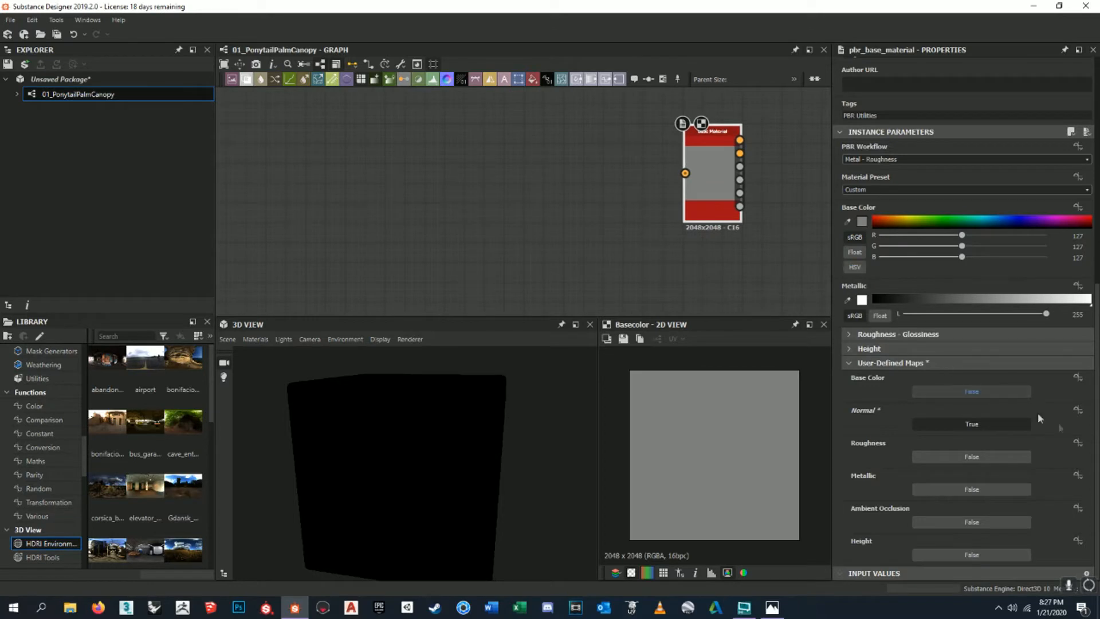
- Switch to File Explorer and check the Ponytail Palm project's PSD folder on Main Storage (B:), under Pavor and Project Folder
left_click(15, 607)
left_click(383, 401)
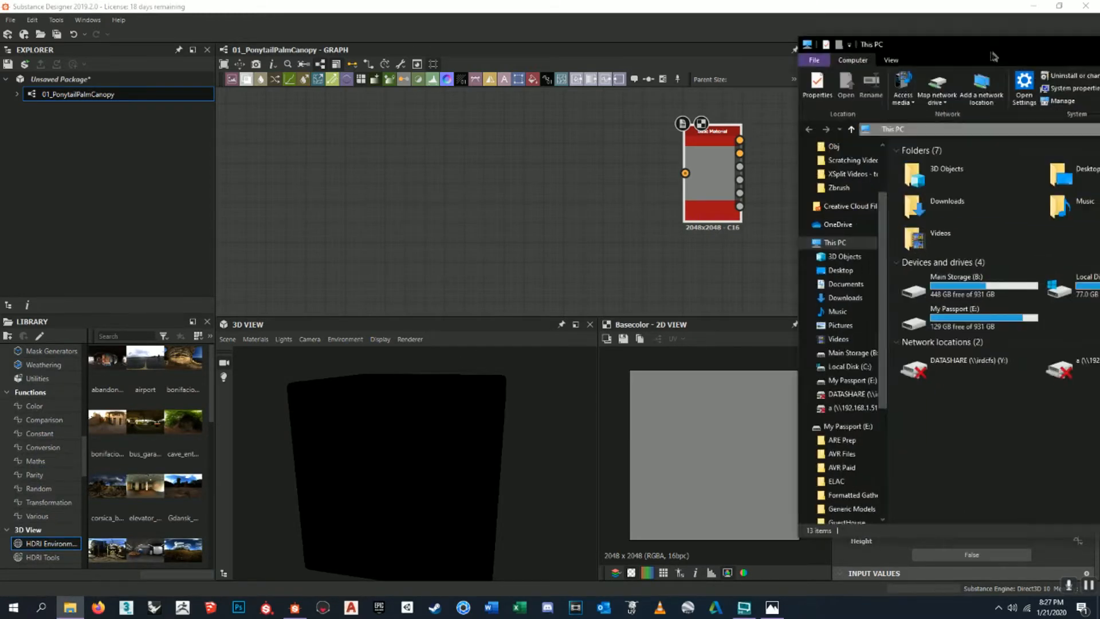
double_click(790, 306)
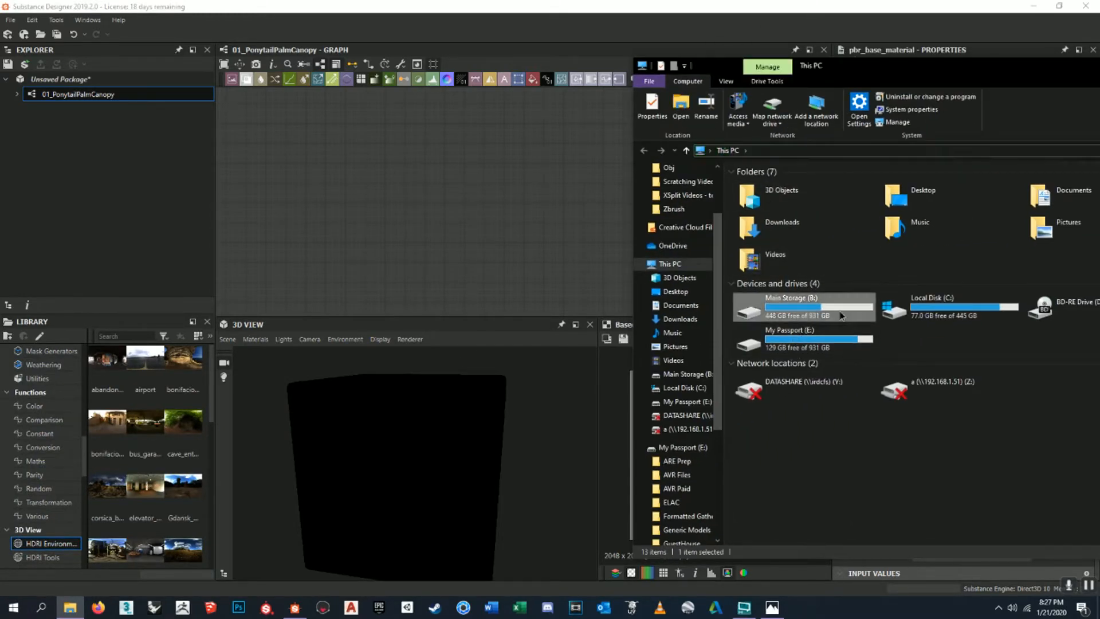
left_click(840, 256)
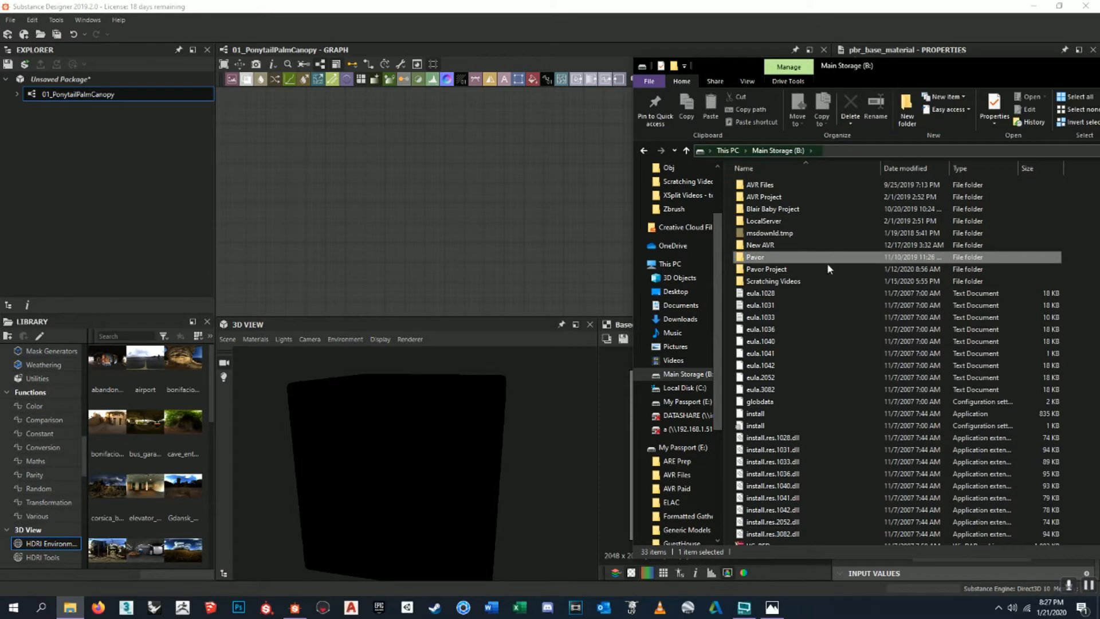
key("Return")
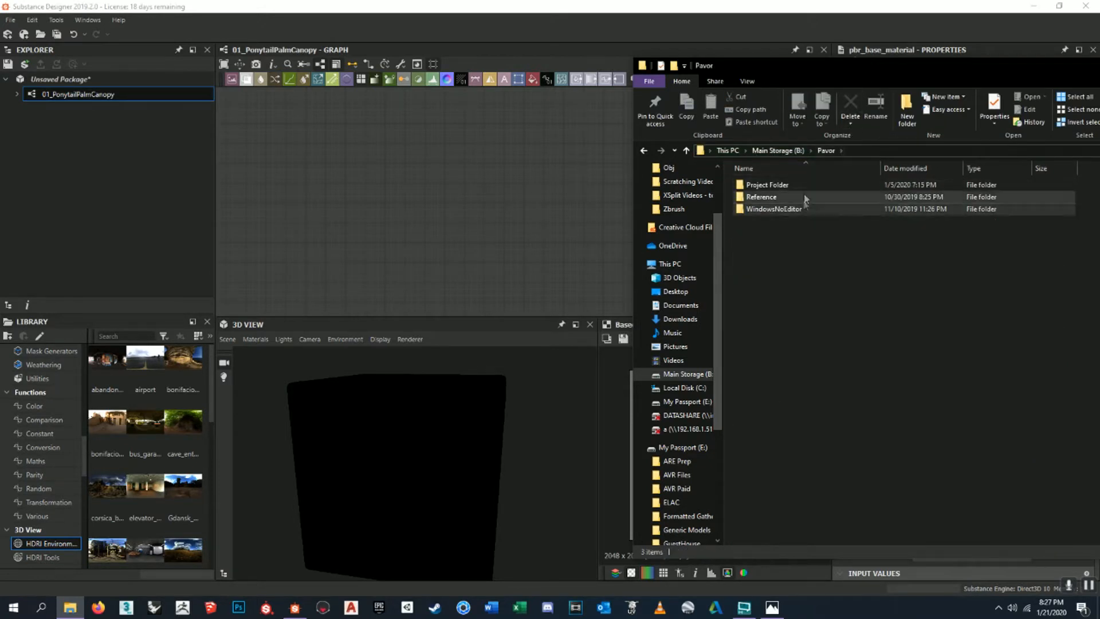
double_click(761, 185)
double_click(808, 221)
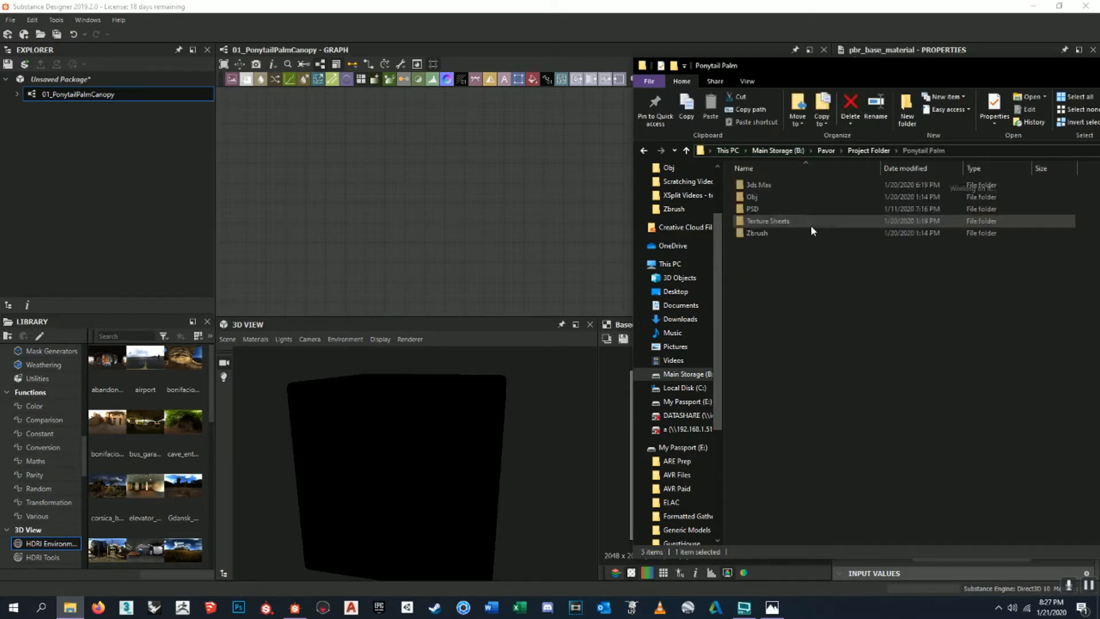
double_click(804, 210)
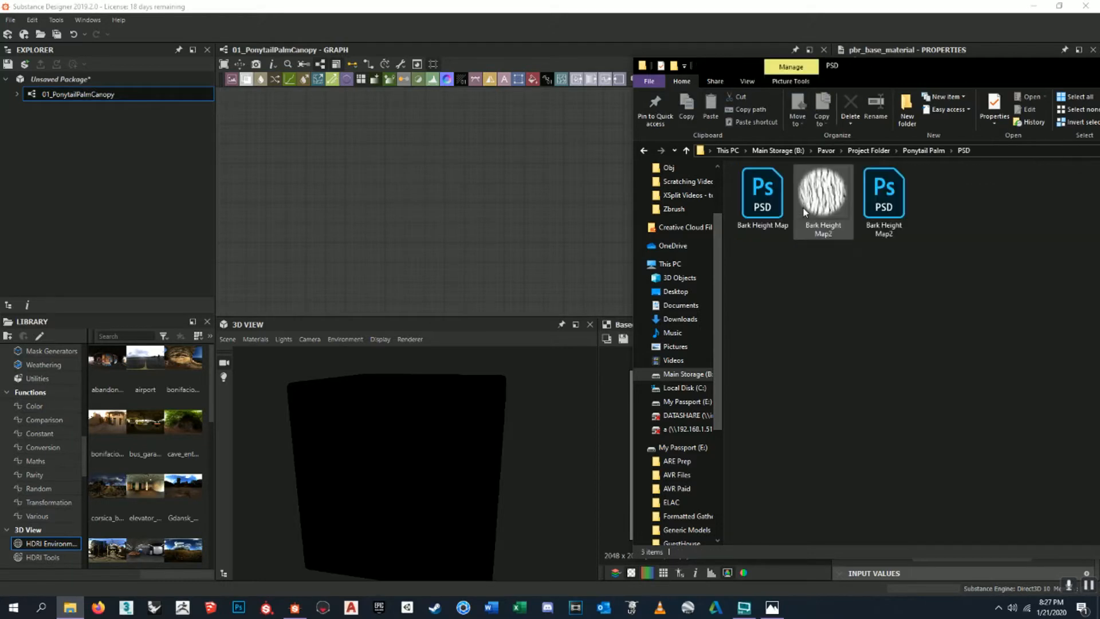
left_click(644, 151)
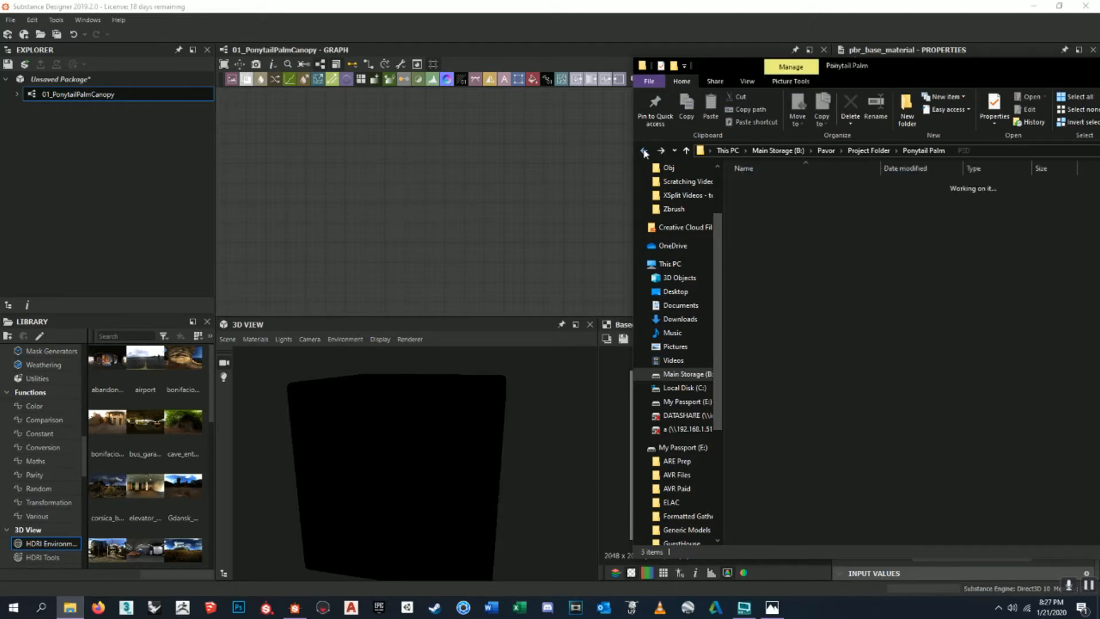
- Open the Ponytail Palm project's Texture Sheets folder on My Passport (E:), under Projects, Pavor and Project Folder
left_click(728, 150)
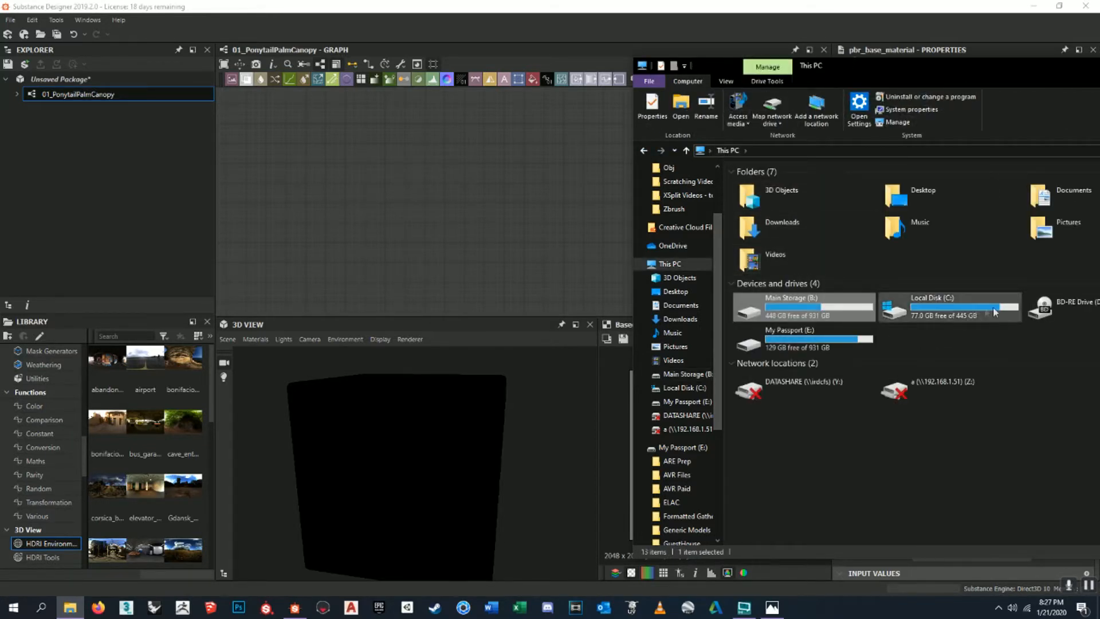
double_click(824, 338)
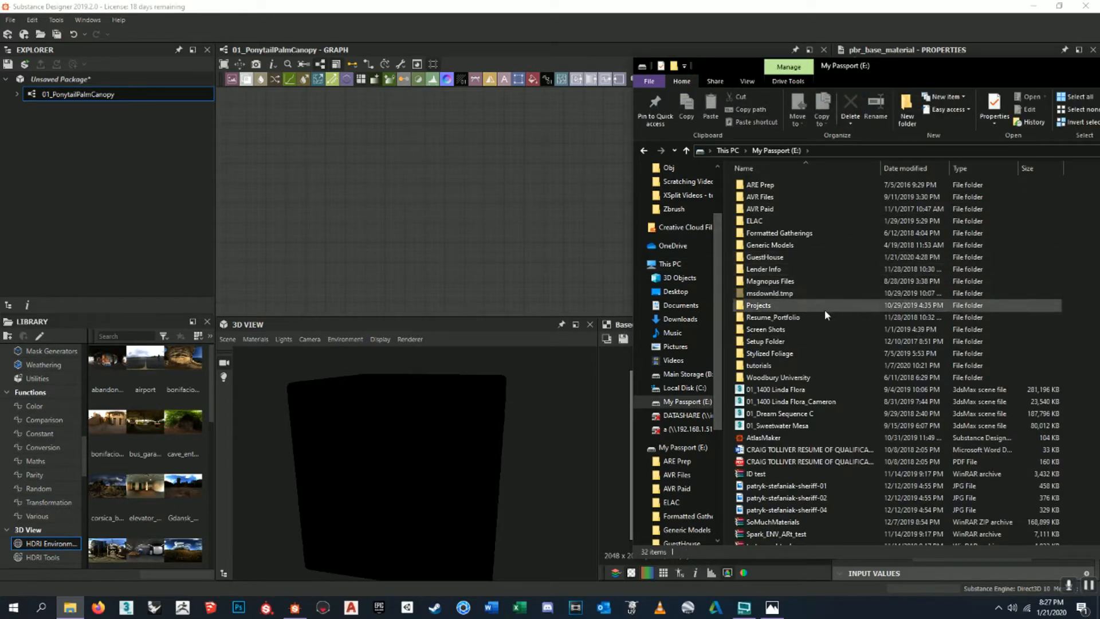
double_click(819, 305)
scroll(810, 240, "down", 3)
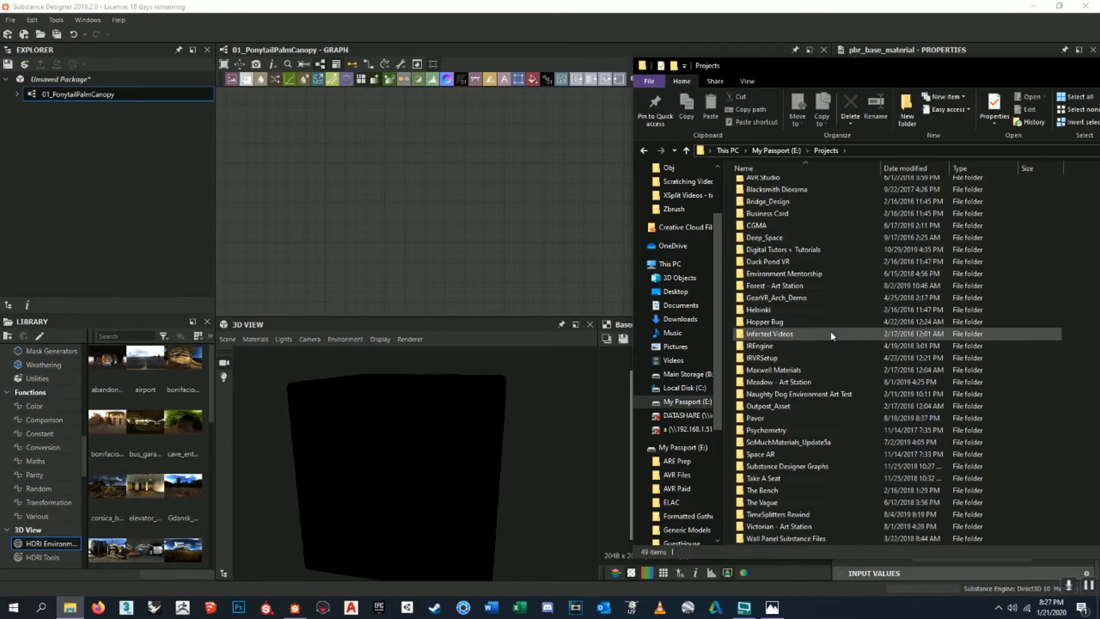
scroll(802, 277, "up", 1)
left_click(802, 375)
double_click(801, 375)
double_click(802, 185)
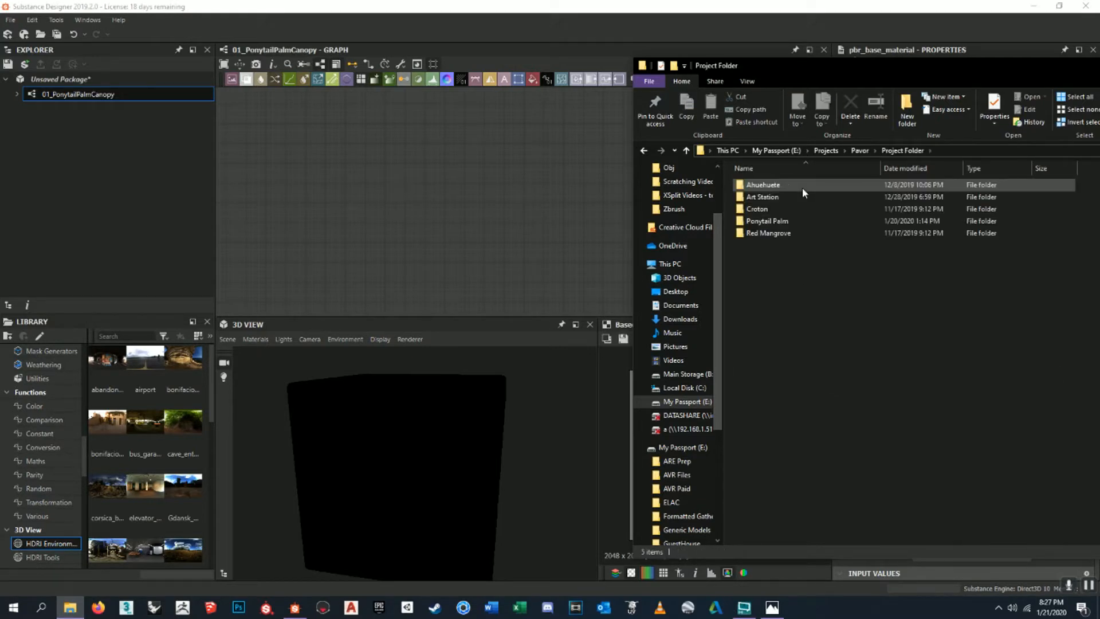
double_click(801, 220)
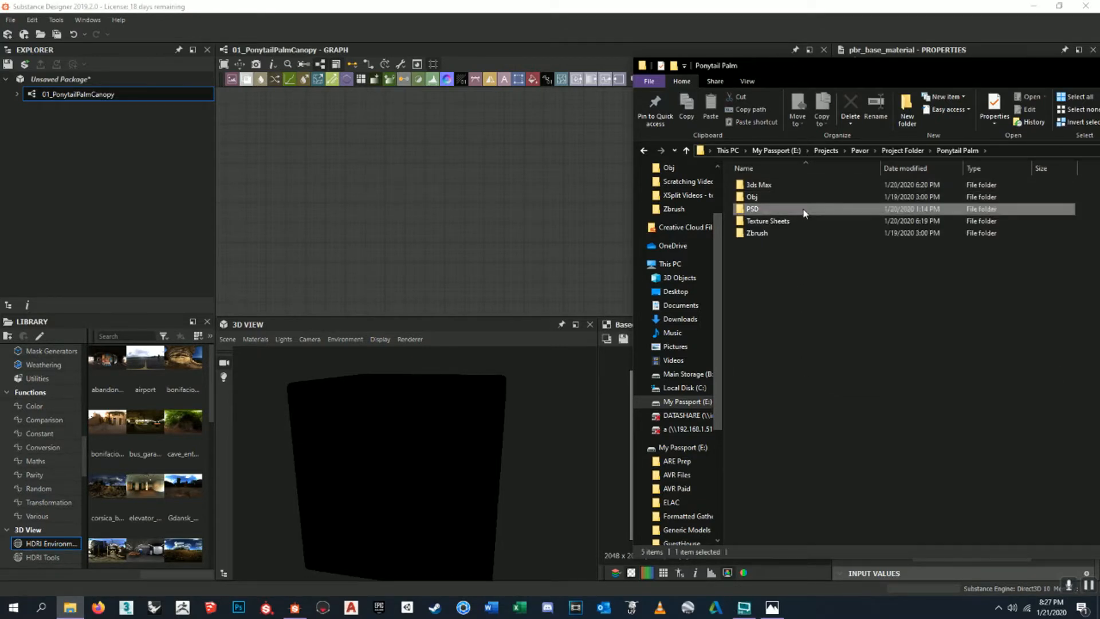
double_click(802, 209)
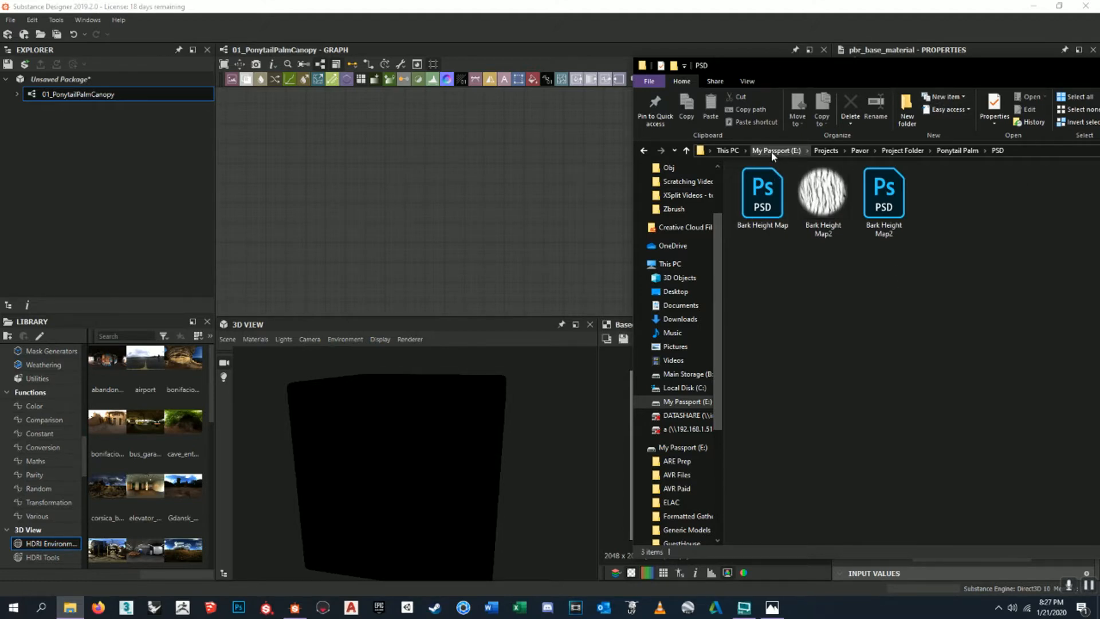
left_click(957, 150)
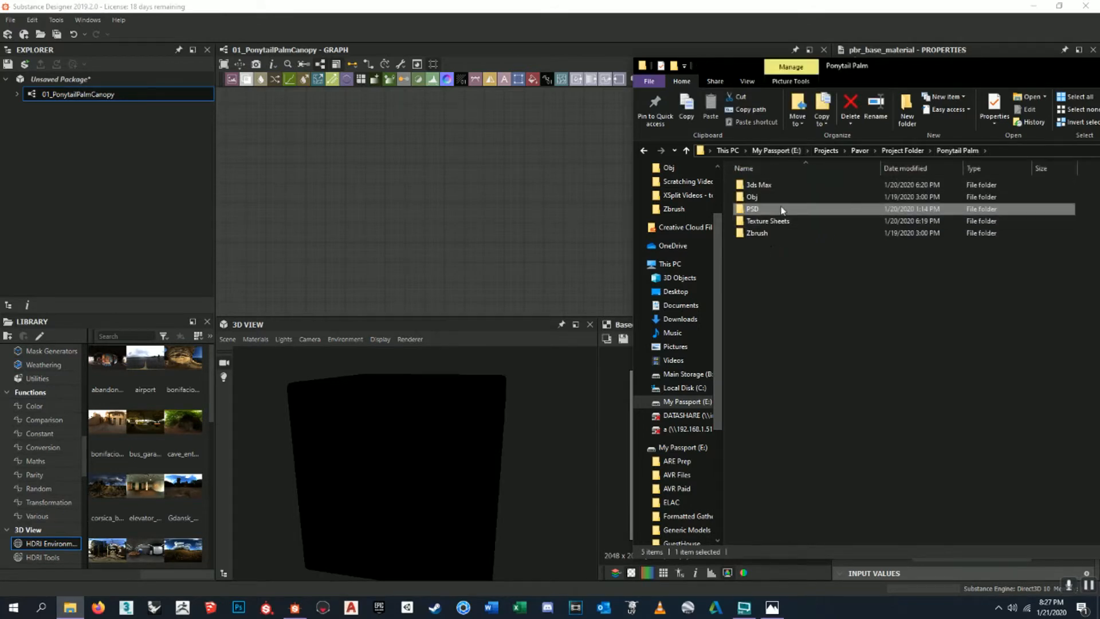
double_click(767, 221)
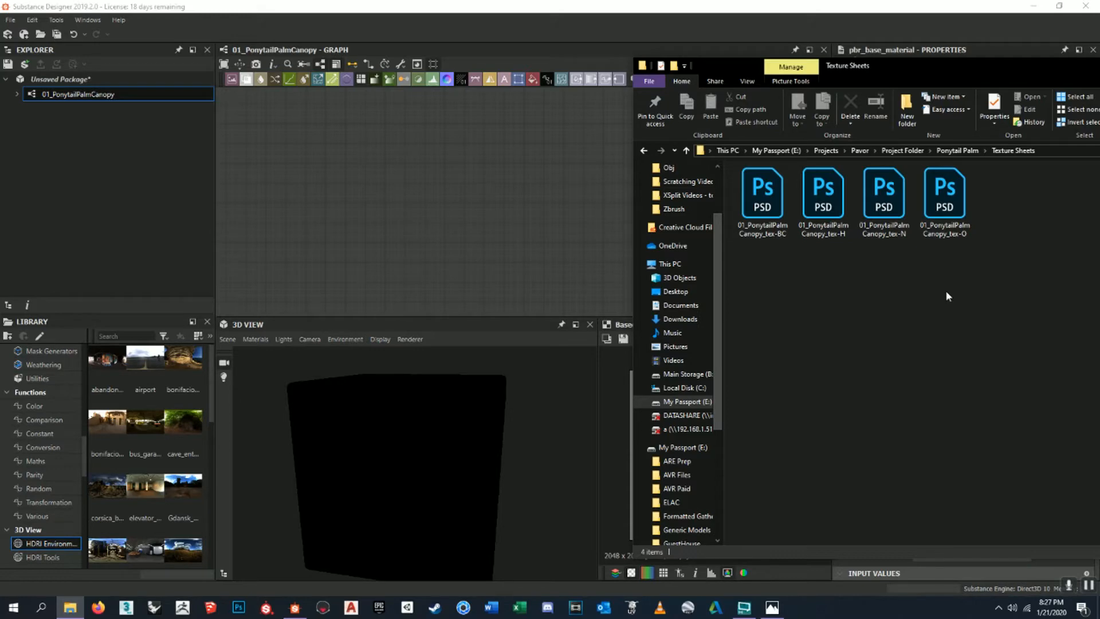
- Import the 01_PonytailPalmCanopy_tex BC, H and N PSD files into the graph as bitmap nodes and return to Substance Designer
left_click_drag(960, 73, 974, 90)
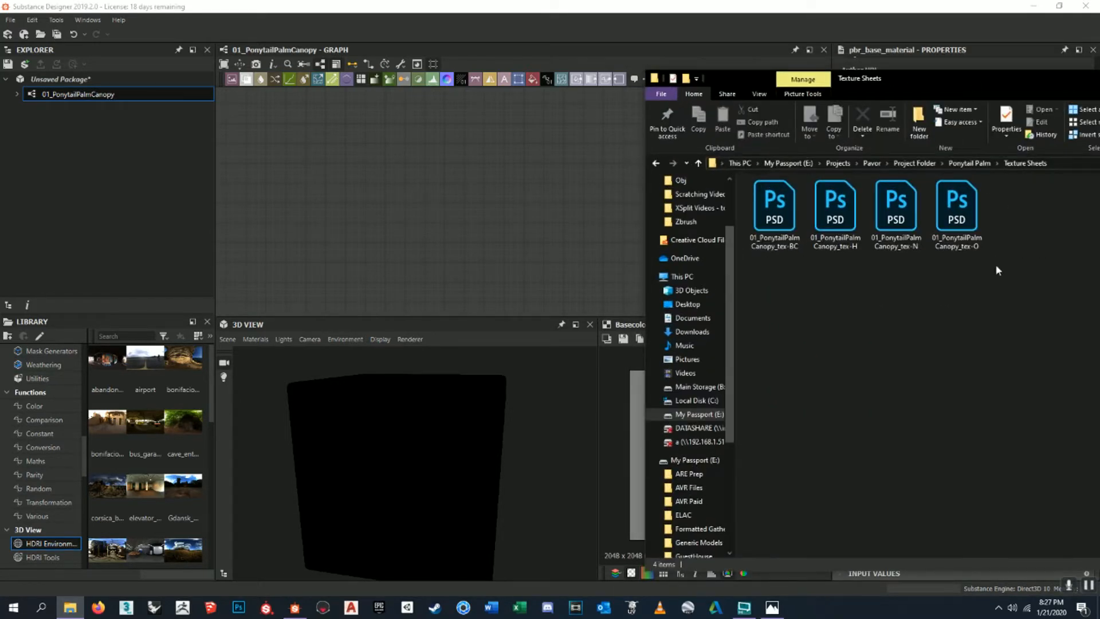
left_click(914, 246)
left_click(836, 217)
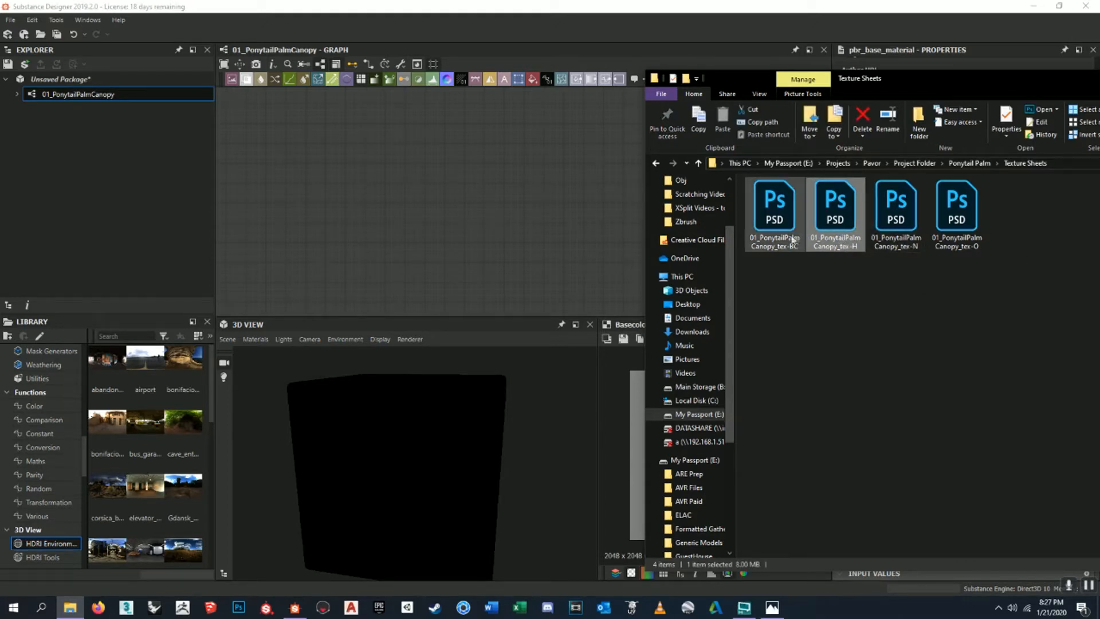
left_click_drag(904, 295, 414, 204)
left_click(440, 225)
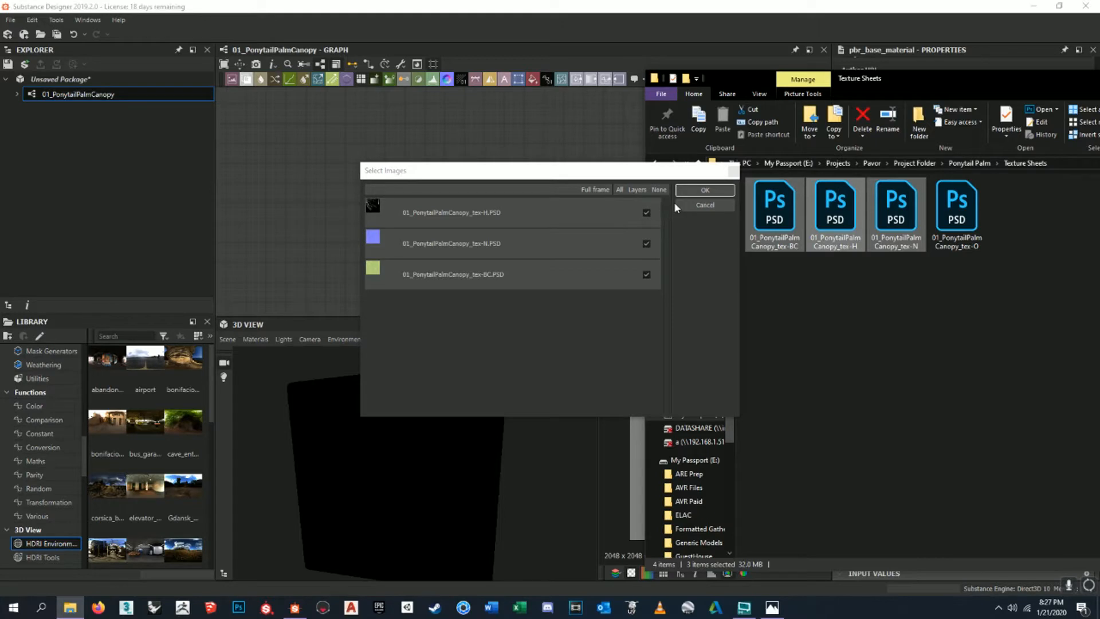
left_click(705, 192)
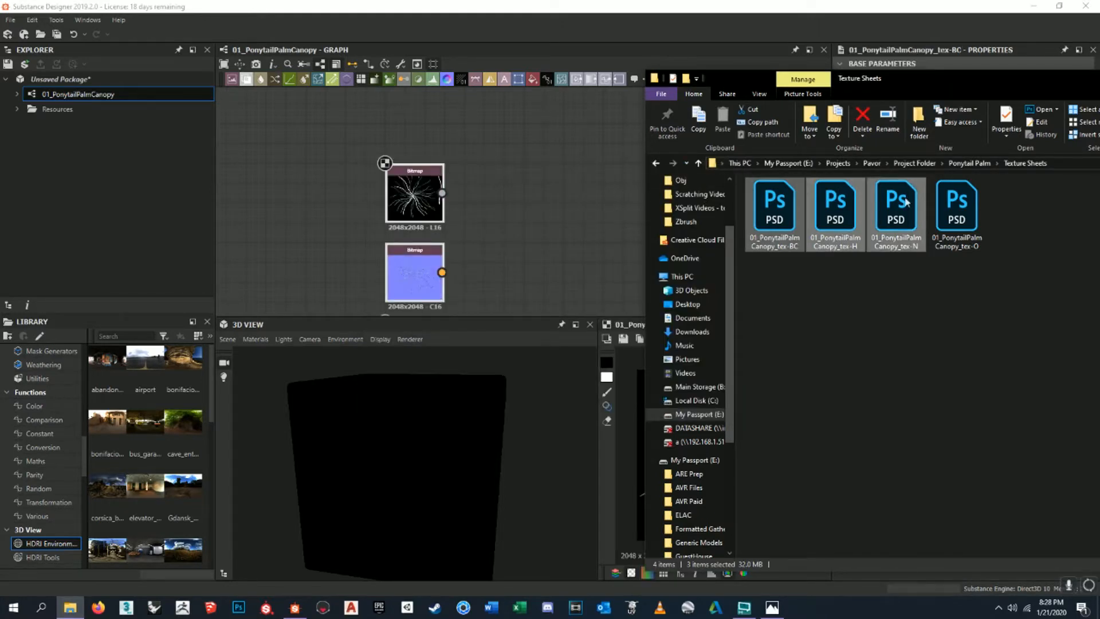
left_click(973, 229)
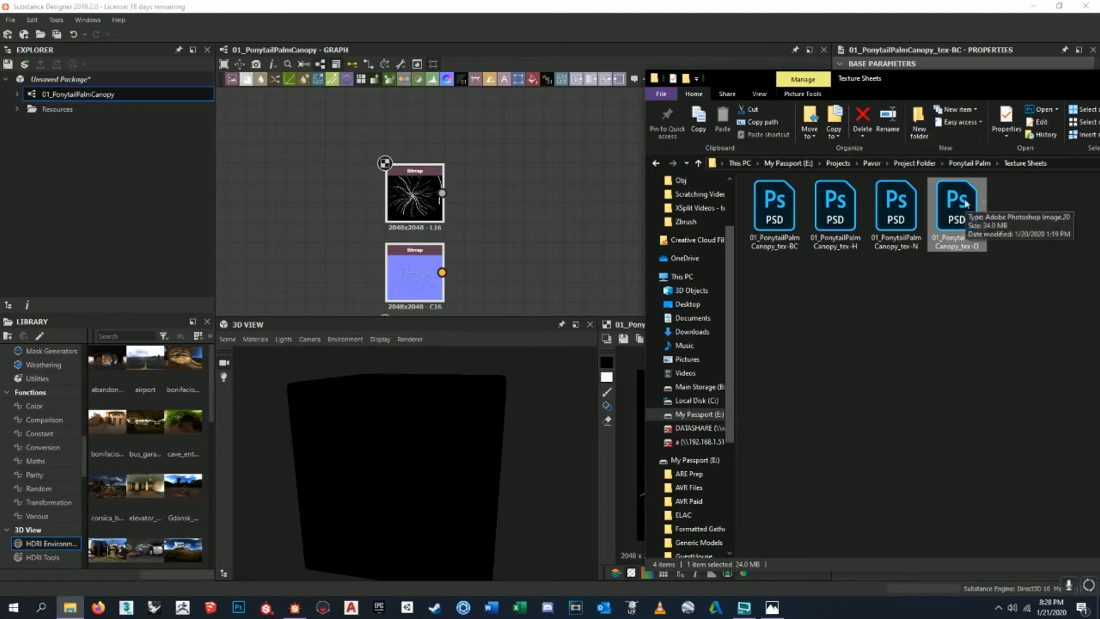
left_click(1099, 78)
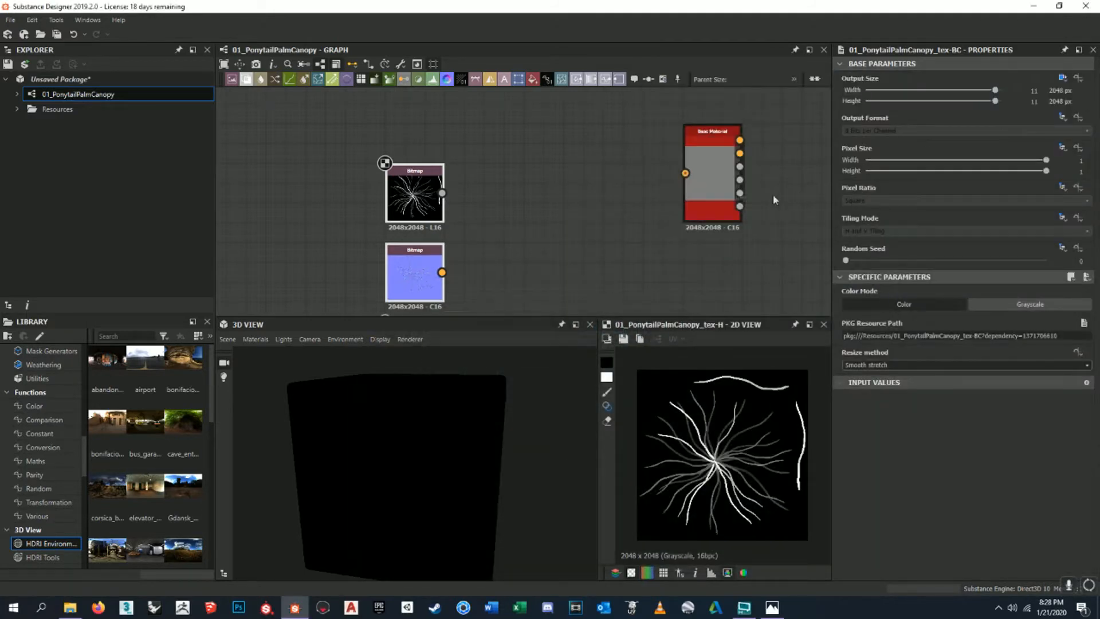
- Widen the 2D view by narrowing the 3D view beside it
middle_click_drag(773, 198, 773, 147)
scroll(750, 147, "down", 3)
middle_click_drag(691, 152, 723, 130)
scroll(734, 399, "up", 2)
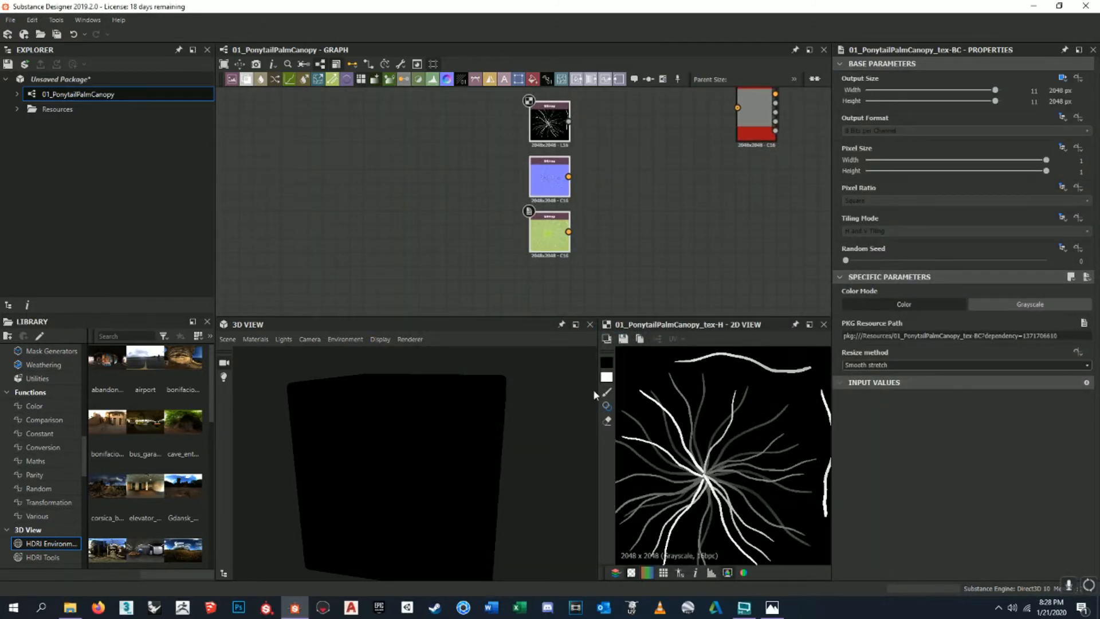
left_click_drag(597, 385, 548, 385)
middle_click_drag(558, 136, 569, 178)
- Examine the Color Mode settings of the height, normal and base color bitmap nodes
left_click(568, 178)
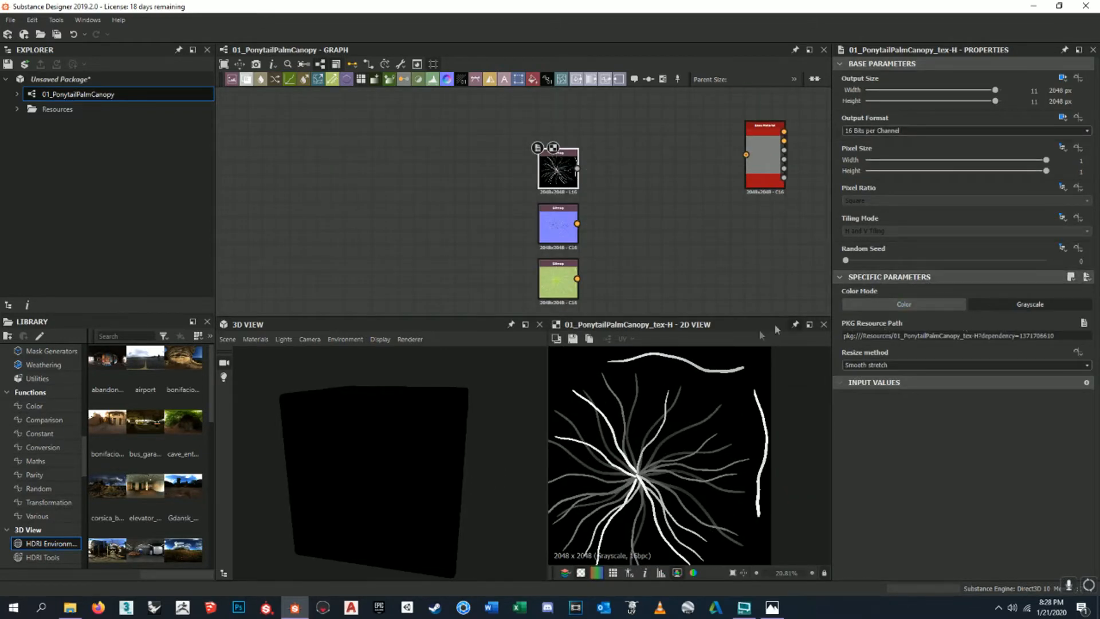
scroll(693, 448, "up", 4)
scroll(693, 448, "down", 1)
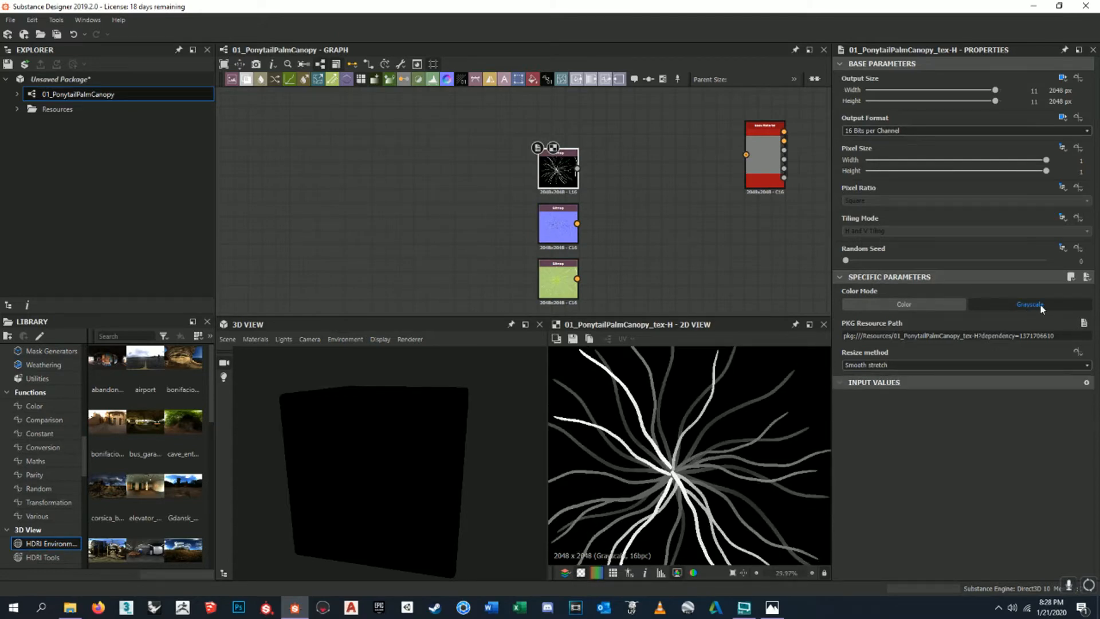
scroll(538, 183, "up", 5)
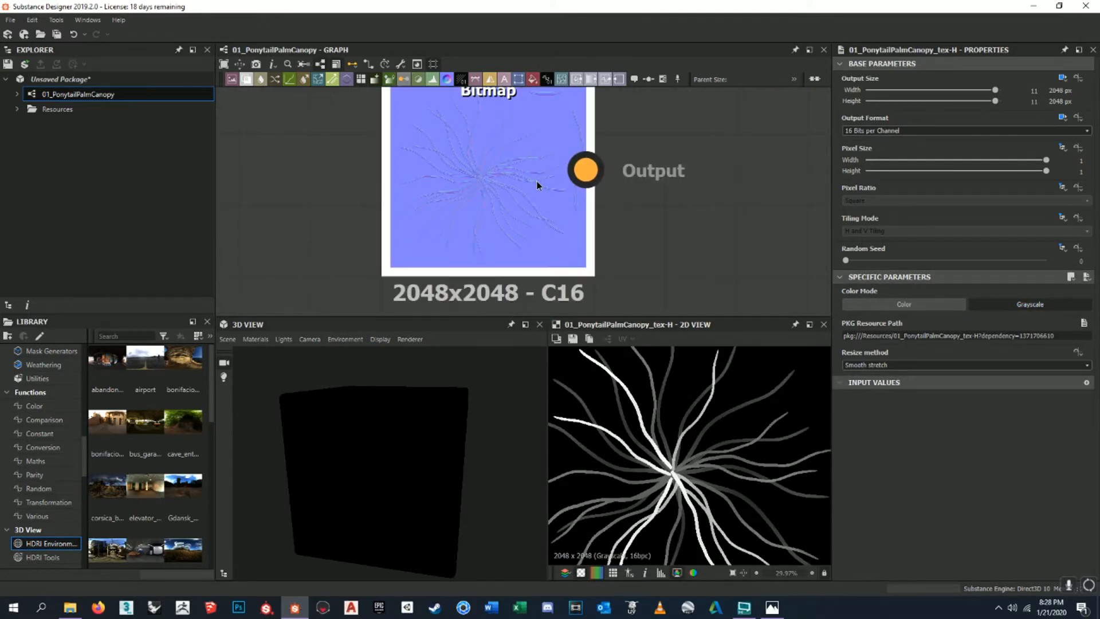
left_click(536, 181)
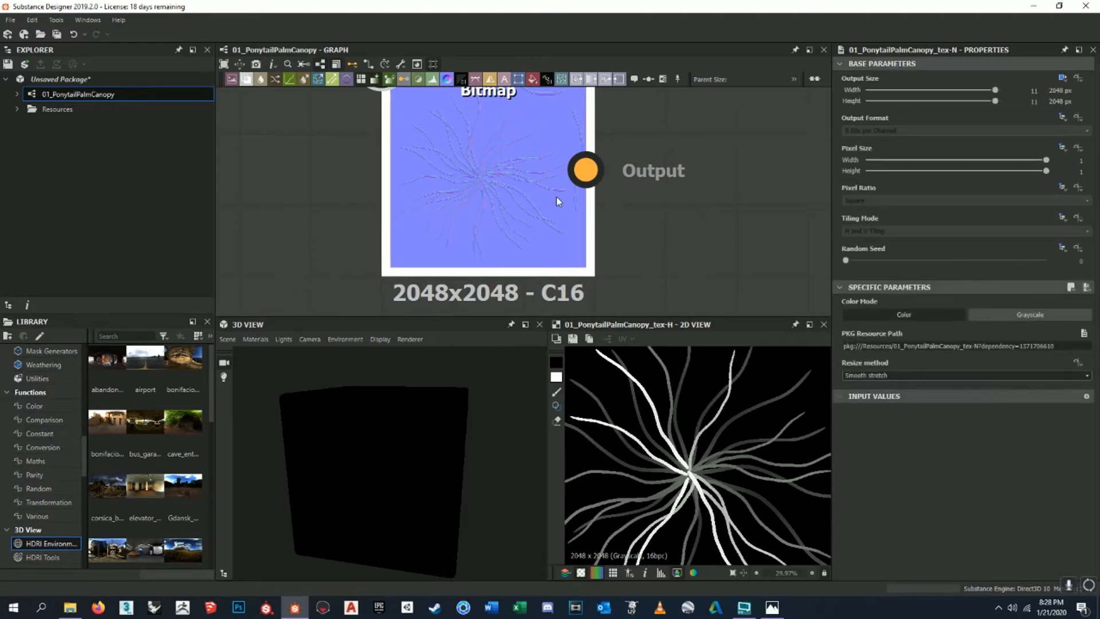
scroll(556, 197, "down", 5)
scroll(566, 232, "up", 3)
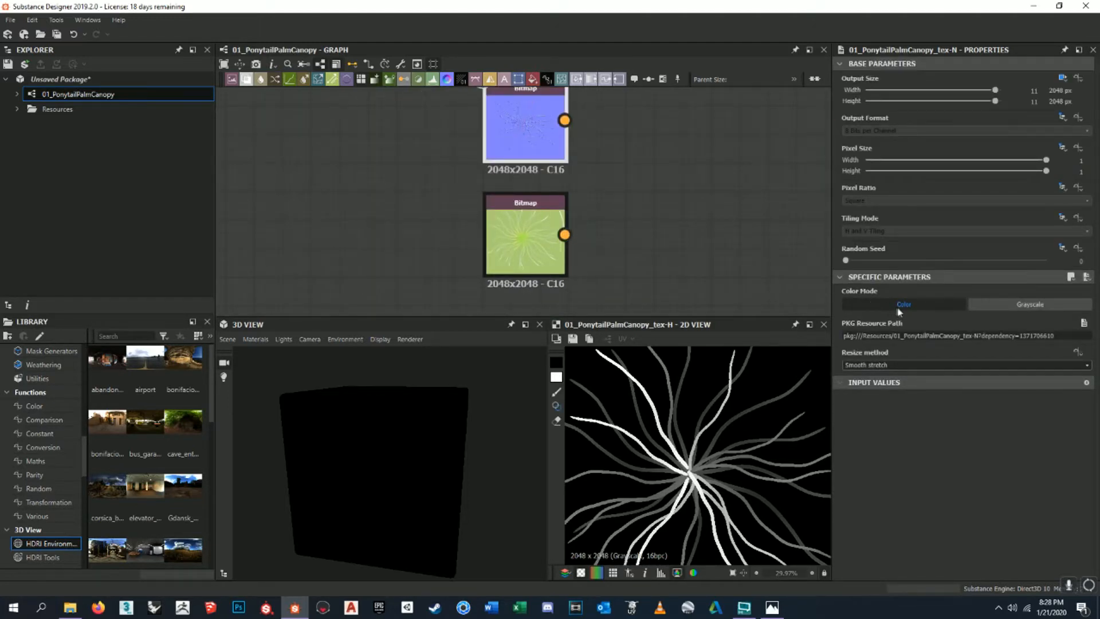
left_click(502, 236)
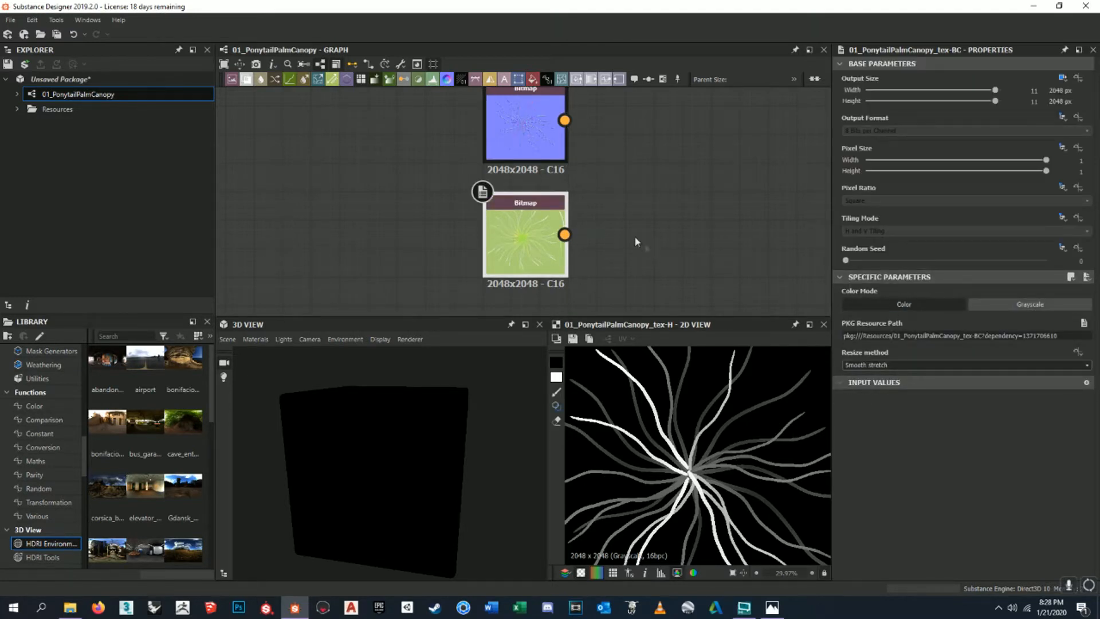
- Separate the normal bitmap from the height and base color bitmaps and connect its output to the Base Material's Normal input
scroll(634, 235, "down", 3)
middle_click_drag(624, 185, 632, 225)
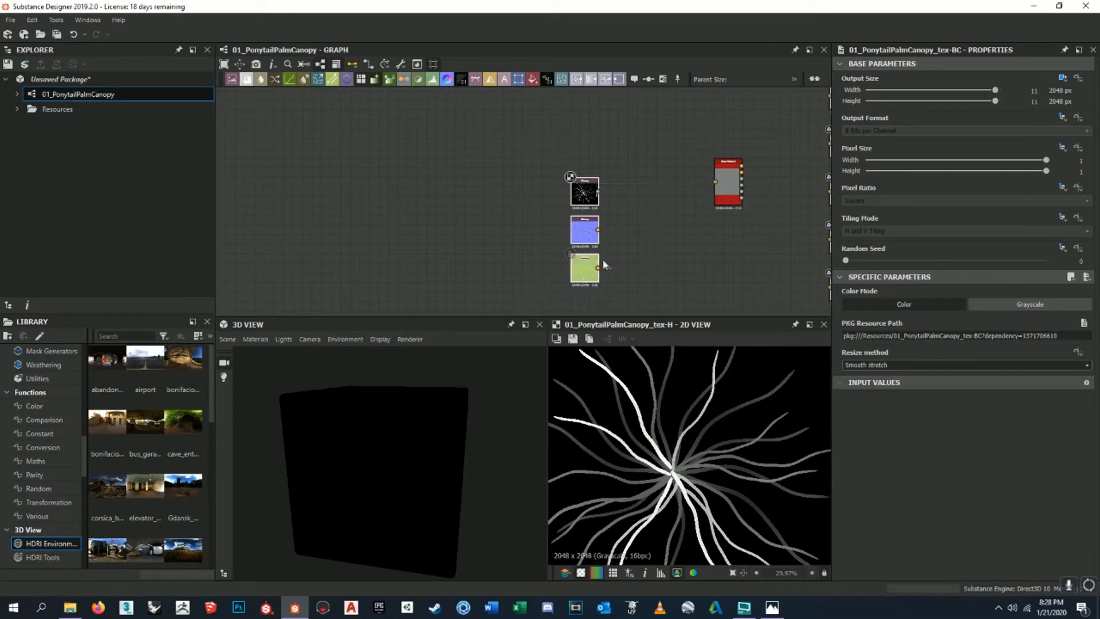
scroll(607, 241, "down", 2)
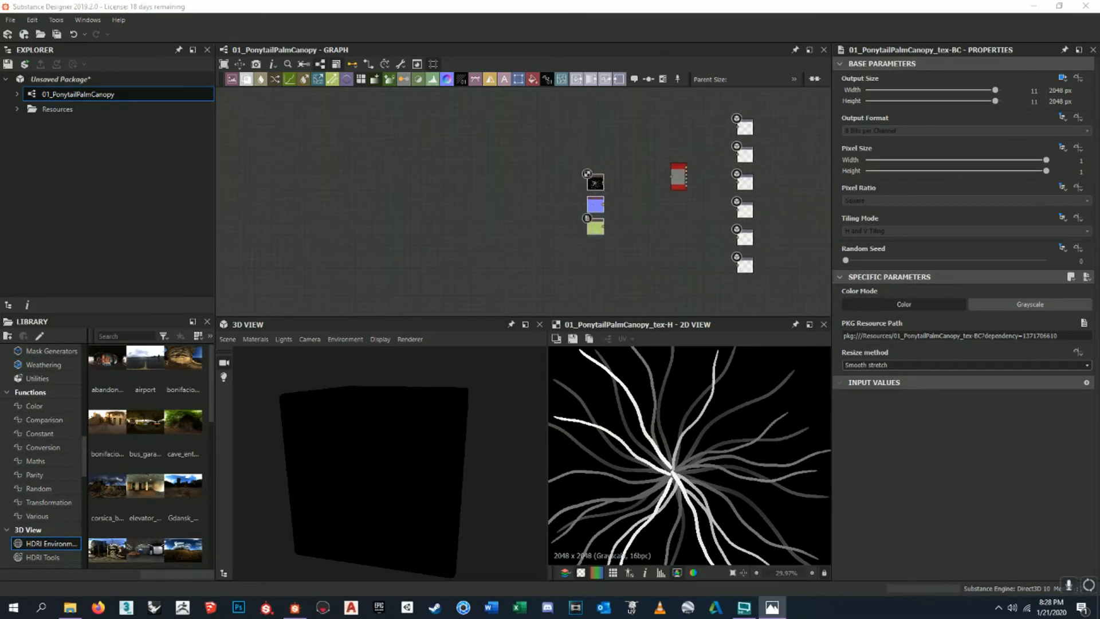
middle_click_drag(702, 201, 707, 235)
left_click_drag(607, 259, 593, 211)
left_click(390, 211)
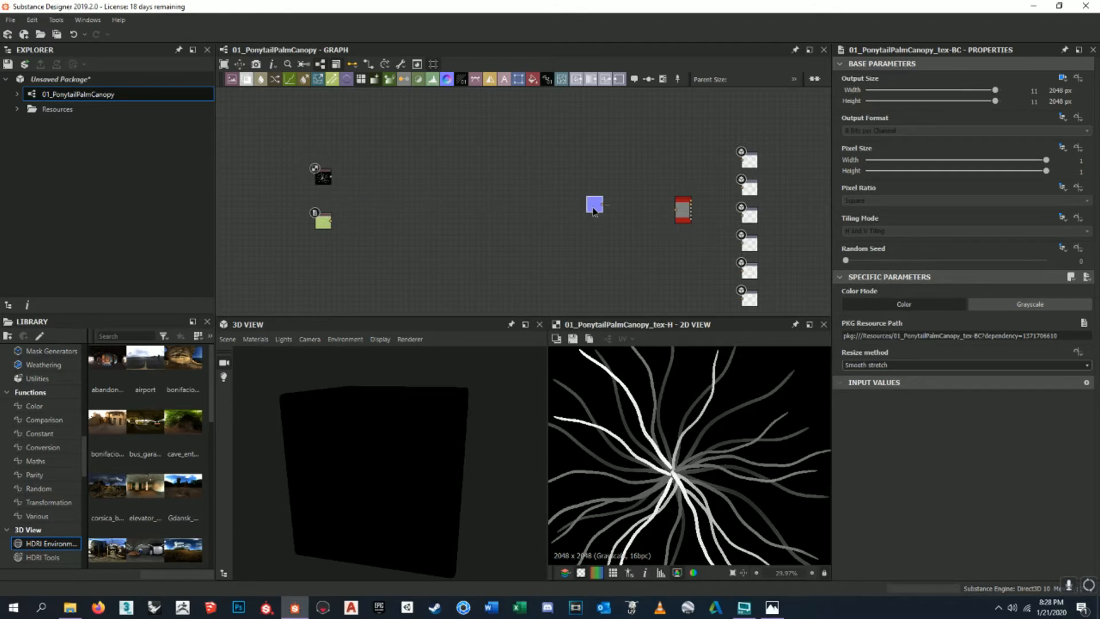
scroll(681, 221, "up", 4)
left_click_drag(392, 189, 658, 185)
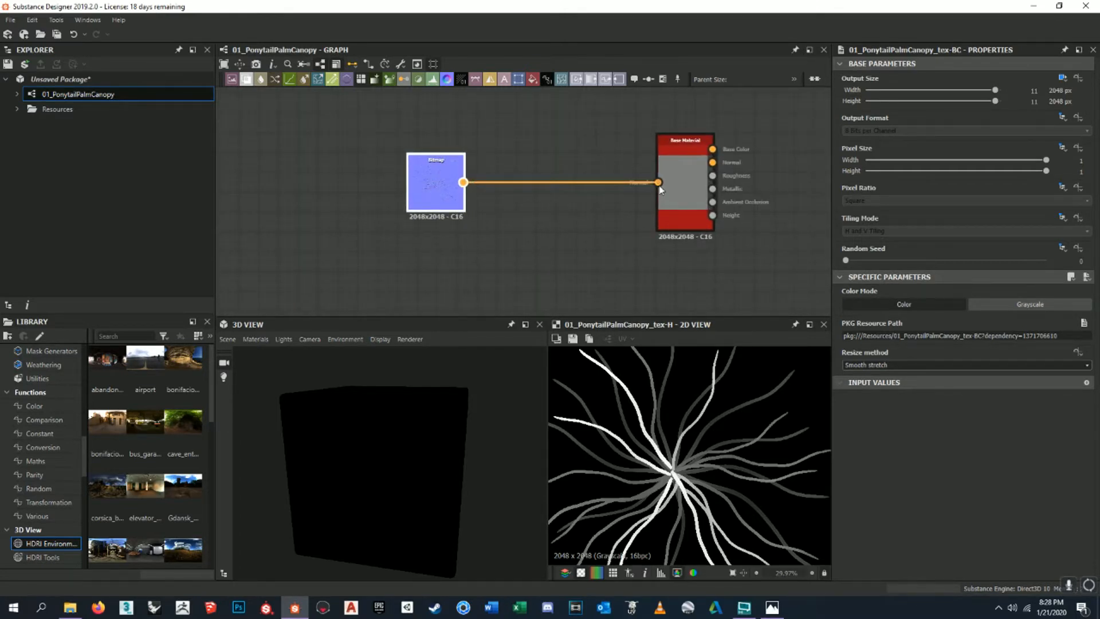
- Display the Base Material node's result on the model in the 3D view
left_click_drag(481, 400, 591, 411)
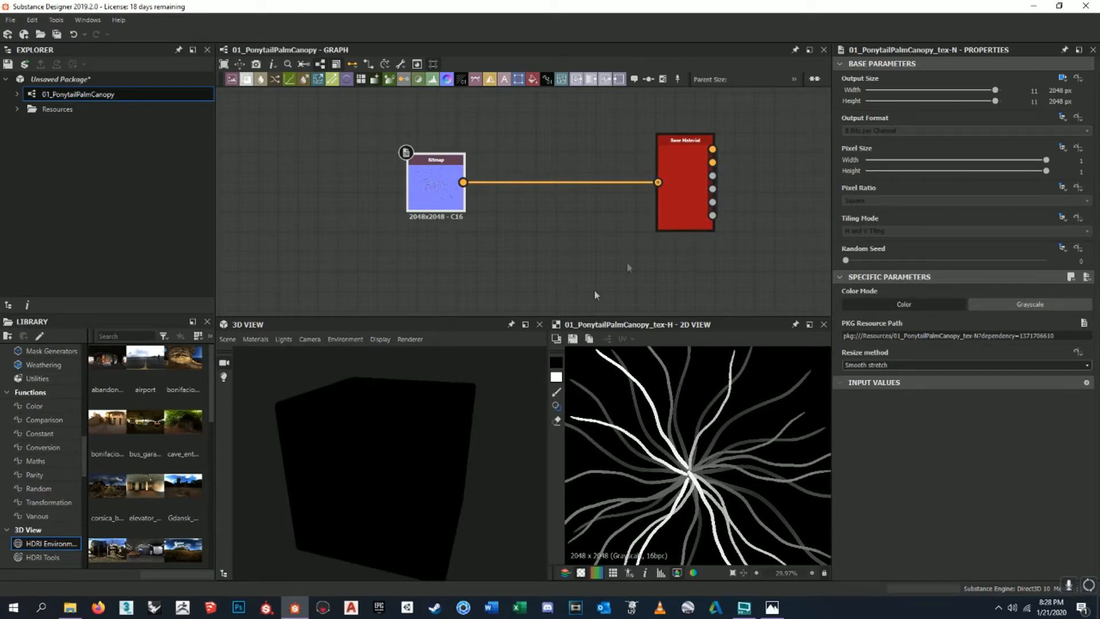
scroll(545, 211, "down", 2)
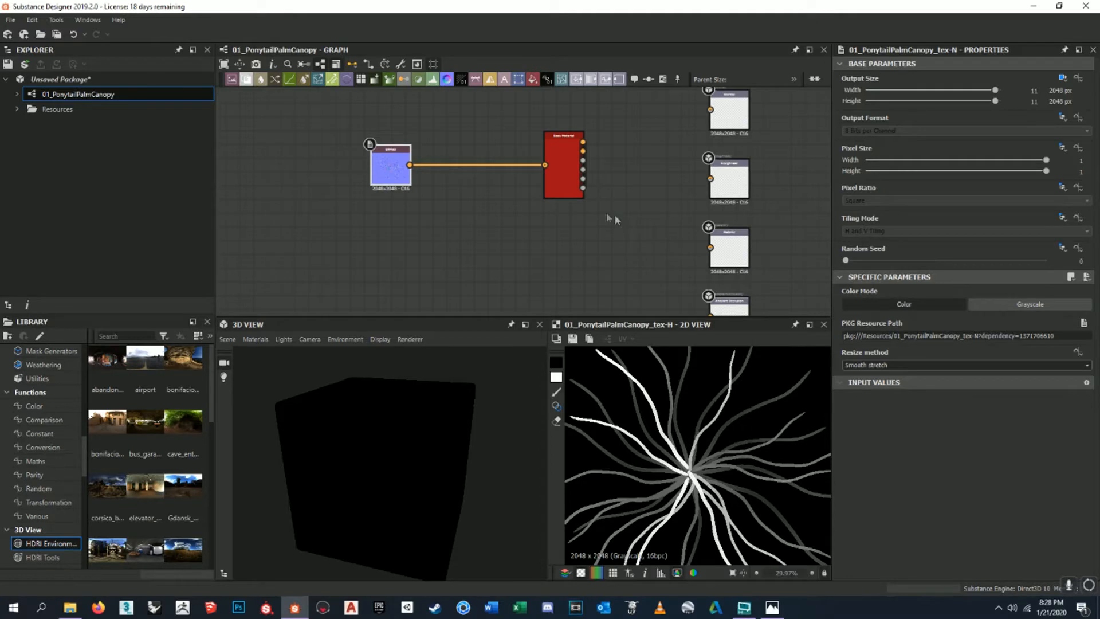
left_click_drag(500, 380, 473, 364)
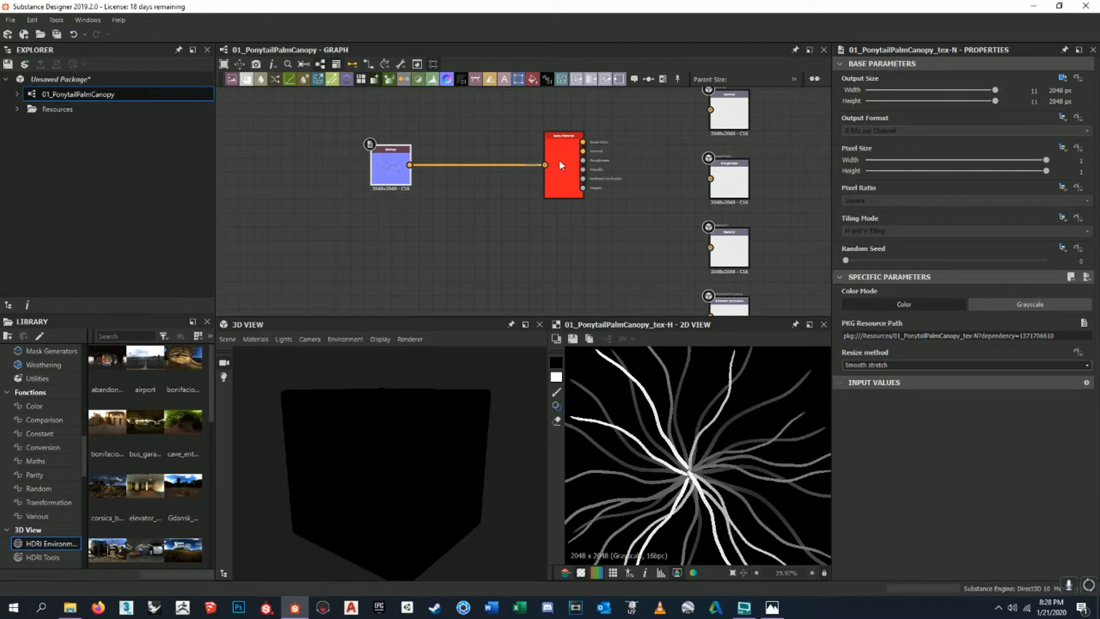
left_click_drag(436, 395, 466, 415)
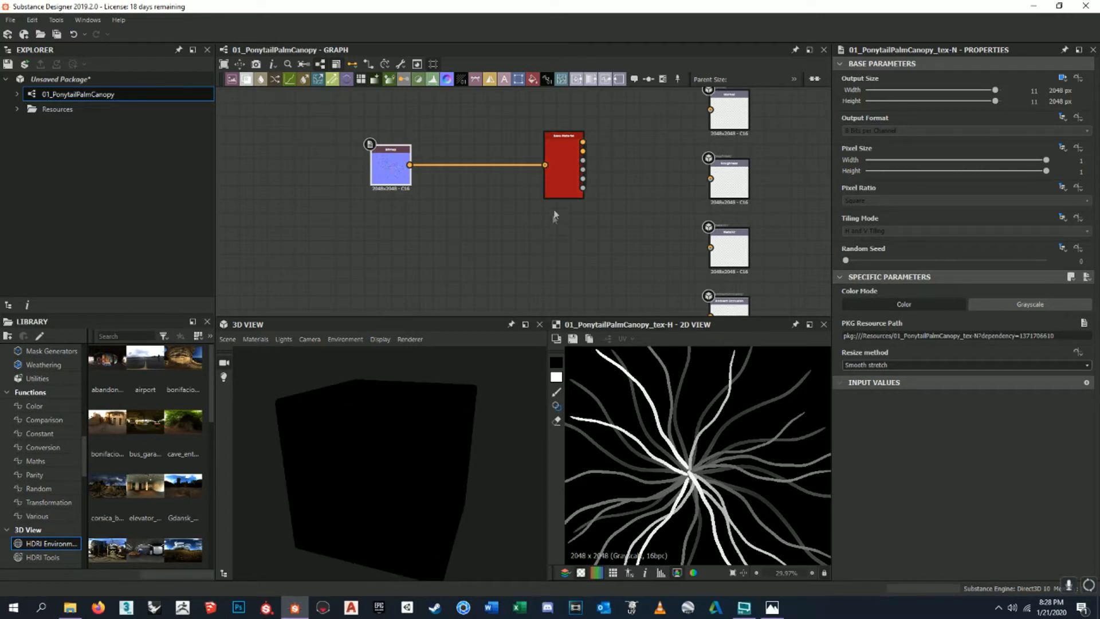
left_click(559, 197)
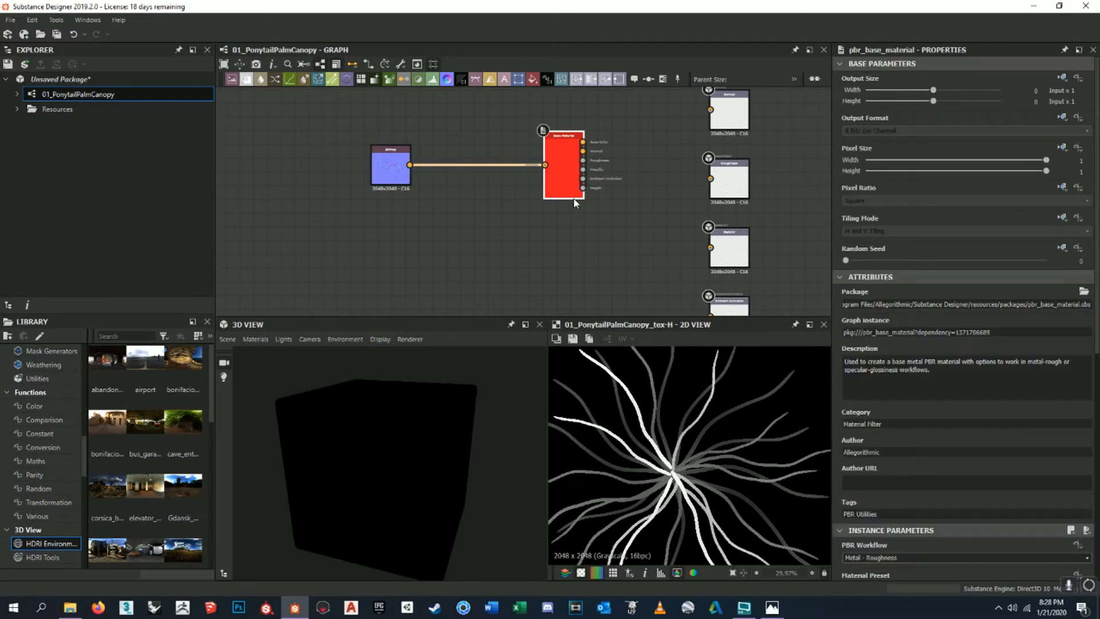
right_click(561, 160)
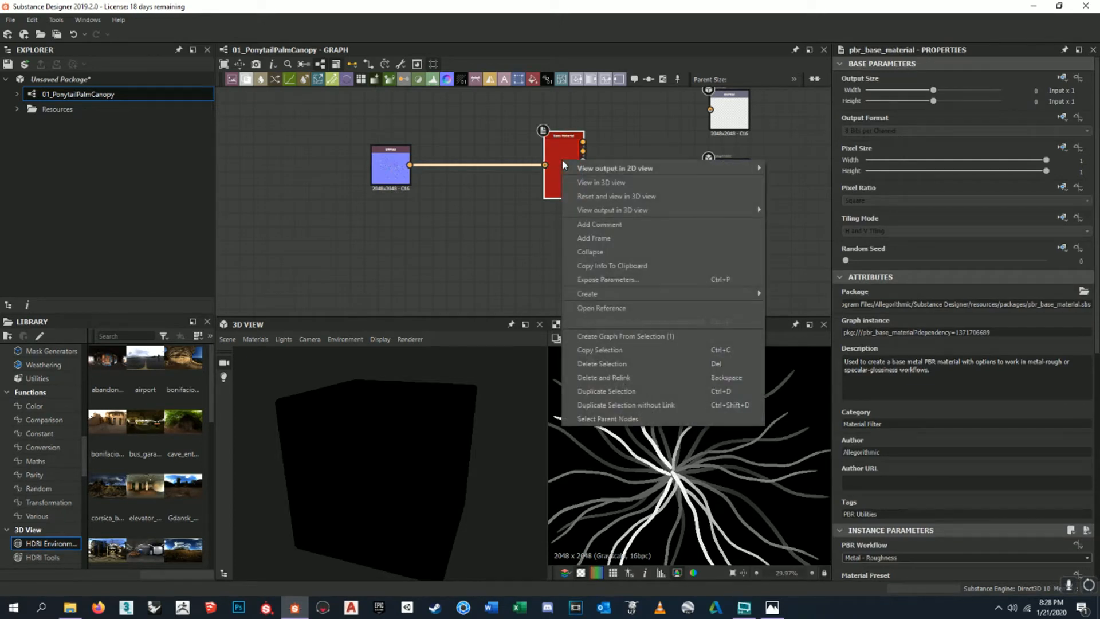
left_click(581, 182)
- Examine the palm canopy's normal detail on the 3D model from several angles and zoom levels
left_click_drag(422, 411, 533, 378)
scroll(435, 452, "up", 8)
left_click_drag(339, 479, 410, 455)
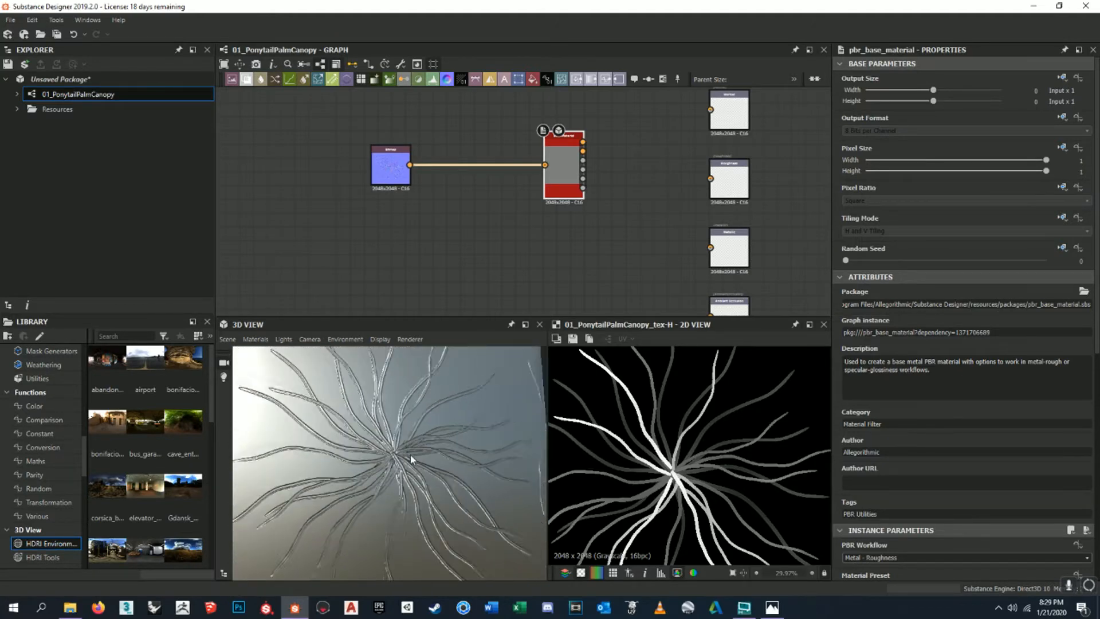
scroll(410, 455, "down", 6)
scroll(396, 457, "up", 10)
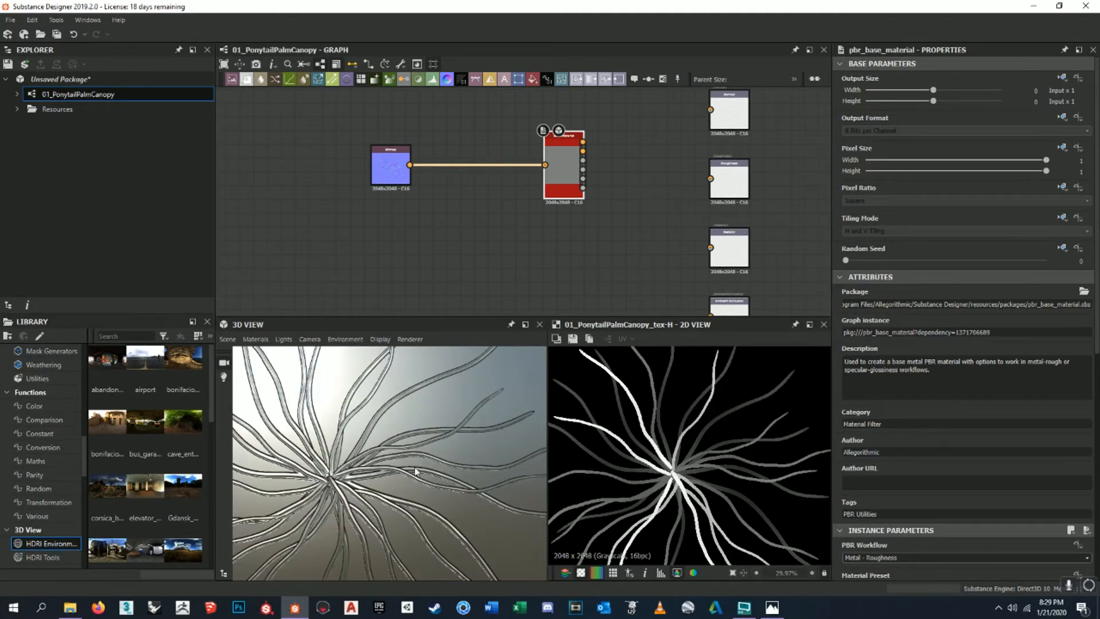
scroll(435, 456, "down", 8)
left_click_drag(435, 456, 350, 450)
left_click_drag(428, 388, 398, 442)
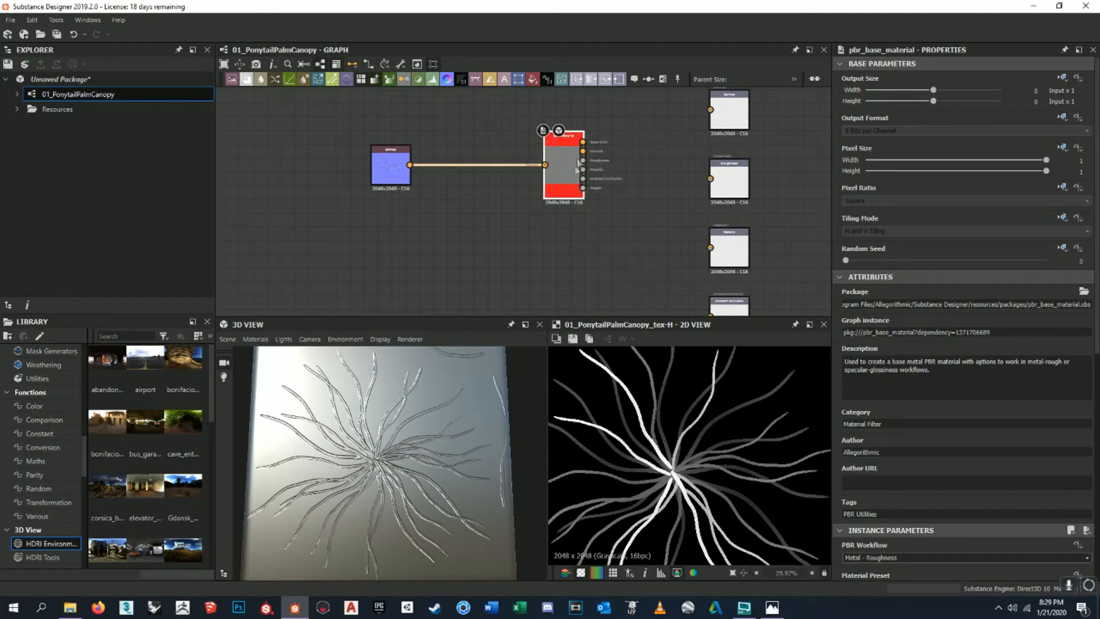
- Connect the Base Material's Normal output to the graph's Normal output node
middle_click_drag(441, 138, 464, 184)
middle_click_drag(555, 198, 431, 150)
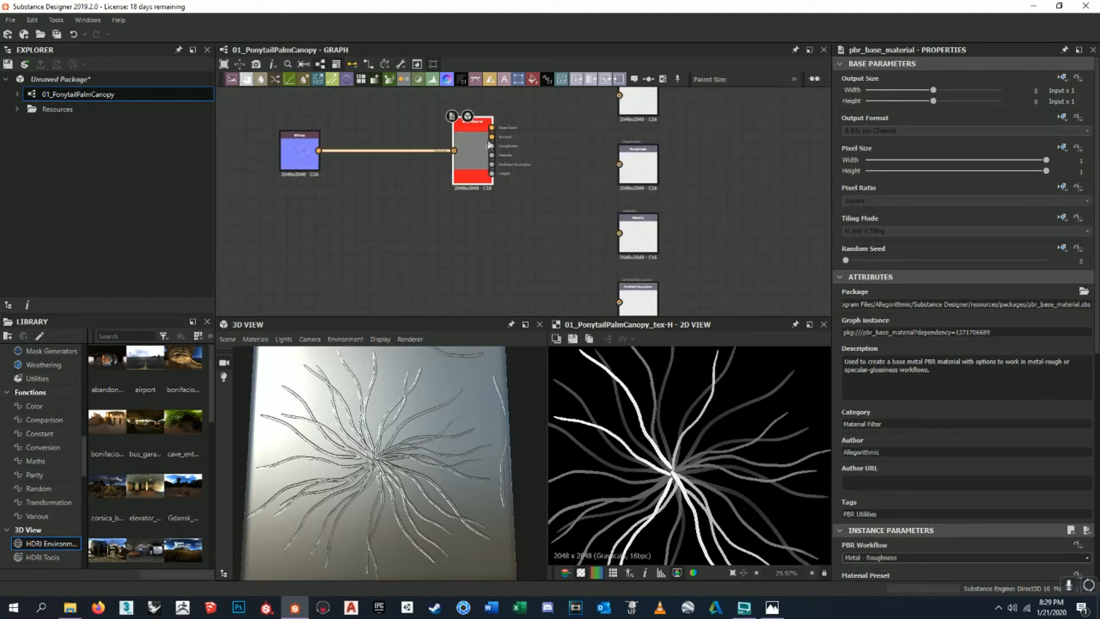
middle_click_drag(327, 152, 297, 150)
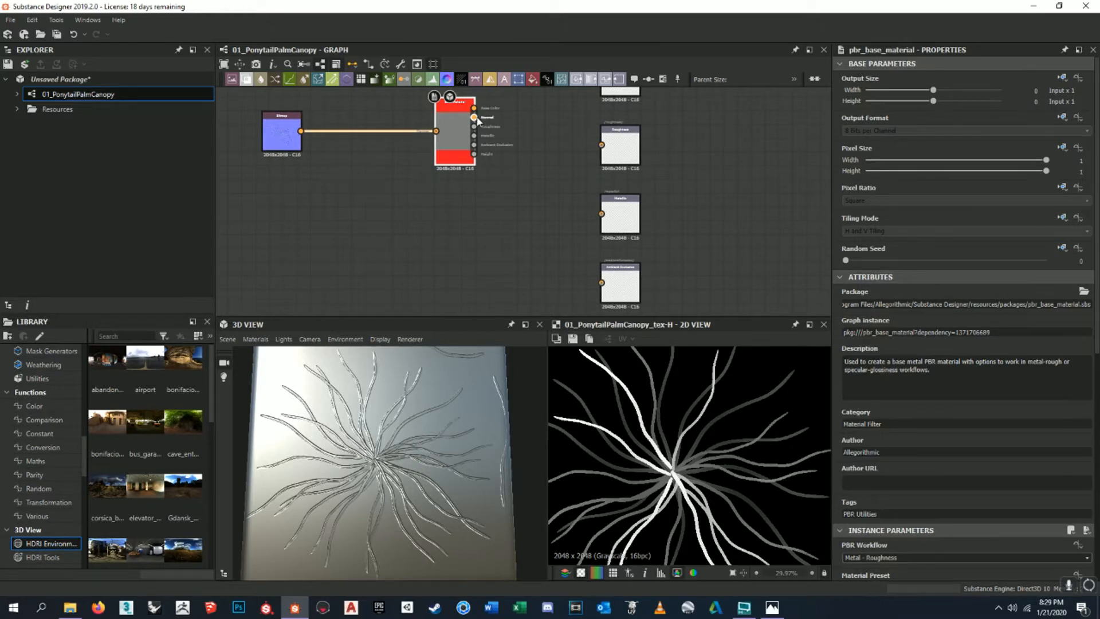
left_click_drag(475, 118, 558, 224)
scroll(493, 140, "down", 4)
scroll(523, 114, "up", 5)
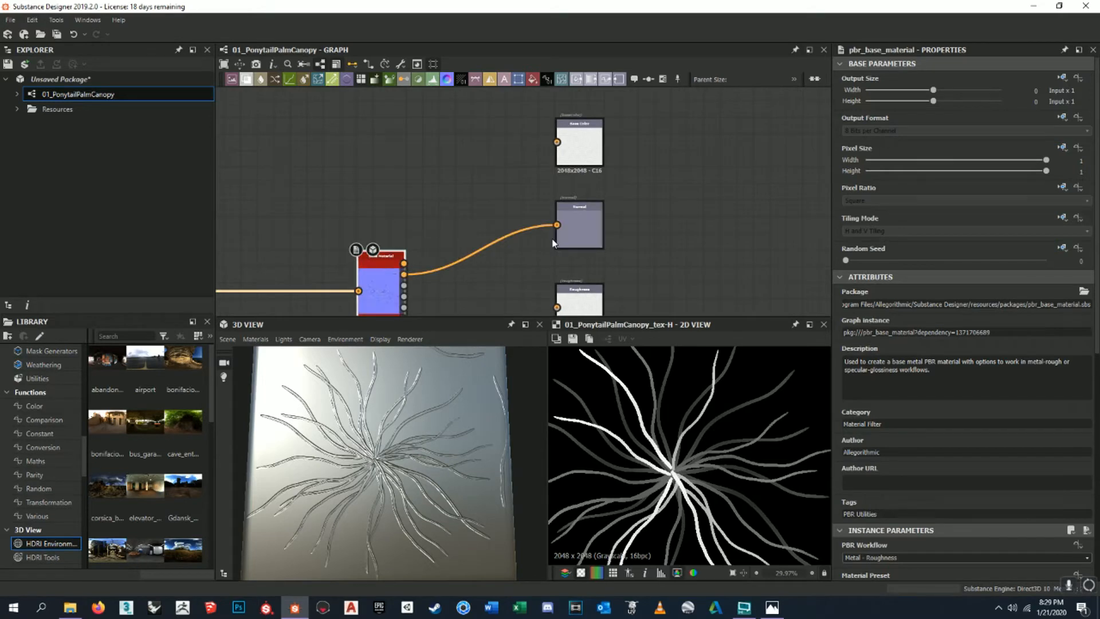
- Show the Normal output node in the 2D view and inspect its map
double_click(573, 228)
scroll(685, 417, "down", 2)
scroll(703, 442, "up", 8)
scroll(718, 457, "down", 7)
scroll(619, 304, "down", 1)
scroll(689, 428, "down", 2)
scroll(573, 246, "down", 2)
middle_click_drag(529, 306, 600, 210)
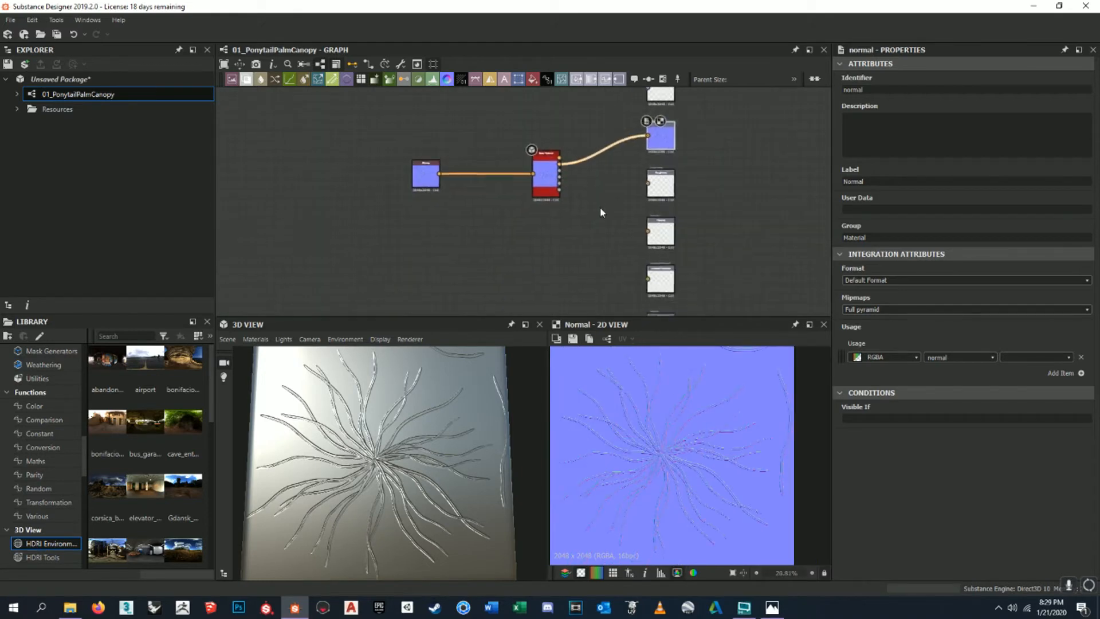
- Survey the Base Material's connections and the graph's column of output nodes
left_click(553, 168)
scroll(553, 168, "up", 1)
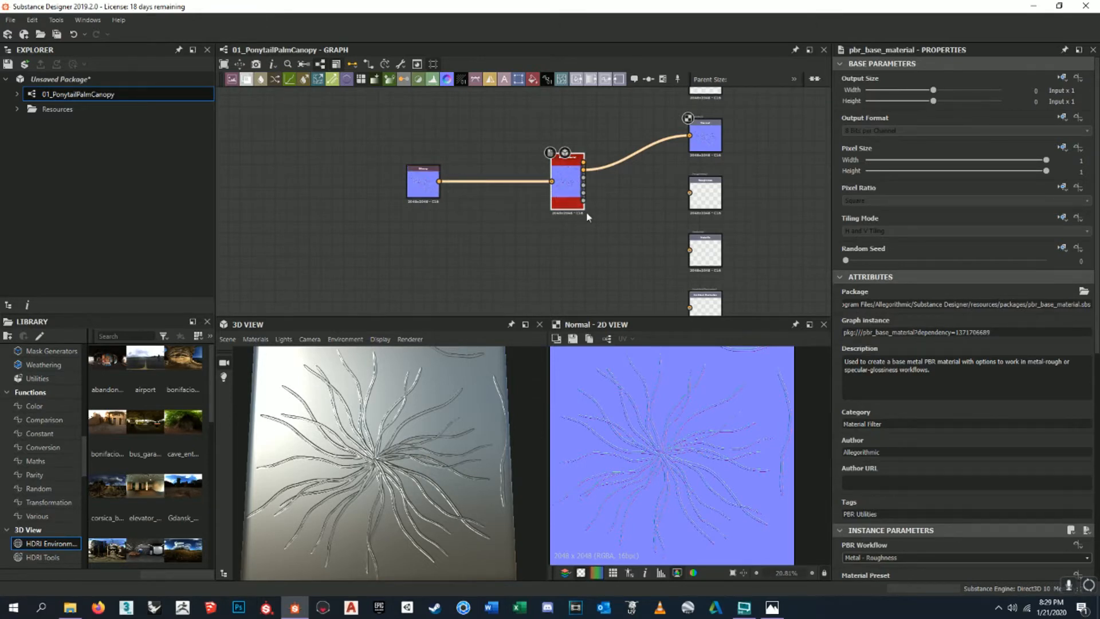
middle_click_drag(557, 203, 590, 207)
middle_click_drag(665, 186, 551, 198)
scroll(553, 194, "down", 3)
middle_click_drag(602, 276, 608, 243)
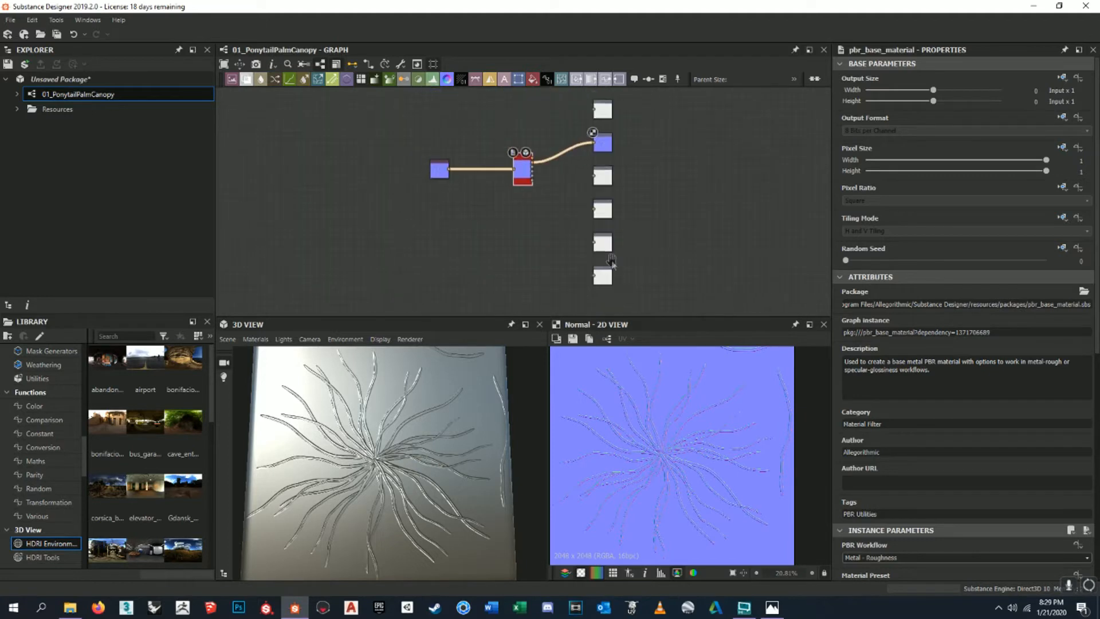
scroll(598, 106, "up", 2)
middle_click_drag(537, 200, 622, 201)
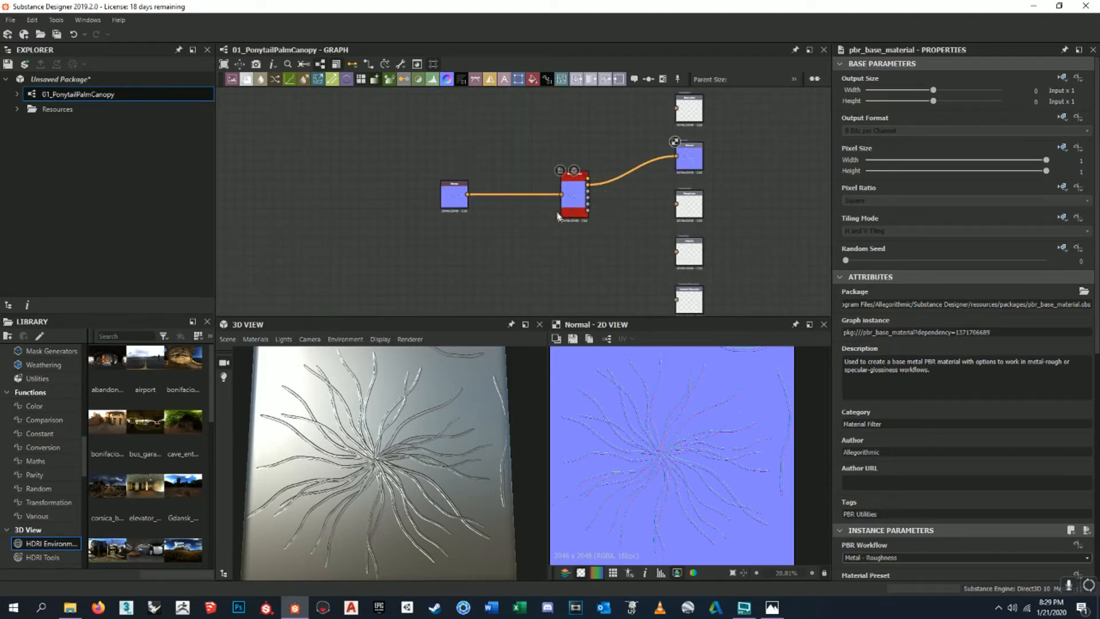
scroll(558, 198, "up", 3)
middle_click_drag(492, 200, 544, 206)
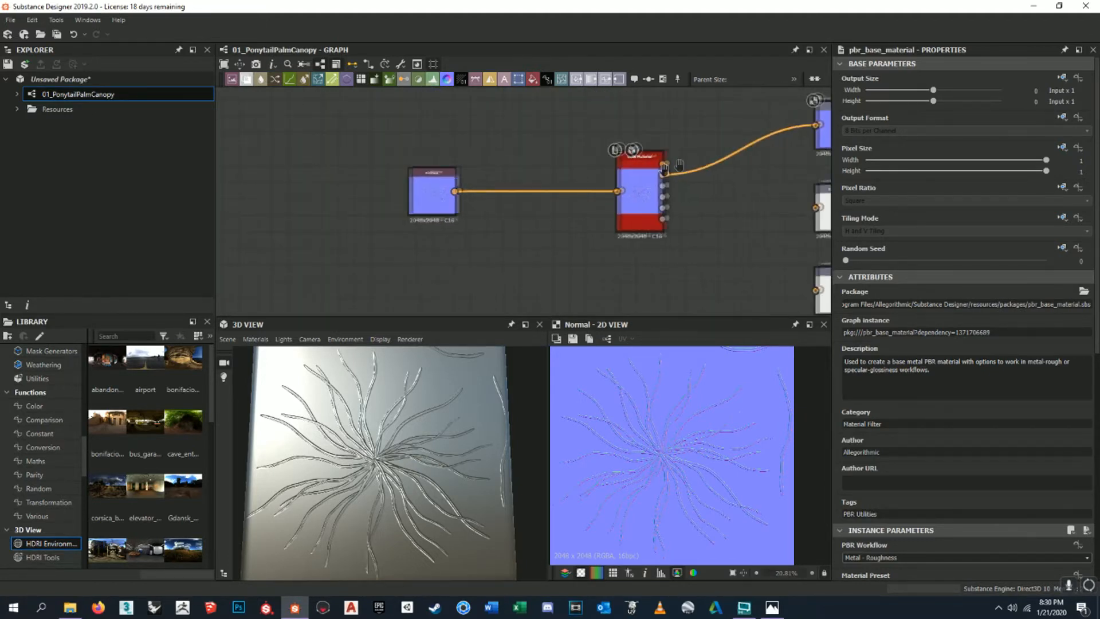
- Remove the link between the Base Material's Normal output and the Normal output node
middle_click_drag(645, 175, 593, 183)
middle_click_drag(520, 200, 676, 189)
scroll(676, 189, "down", 2)
scroll(676, 189, "down", 2)
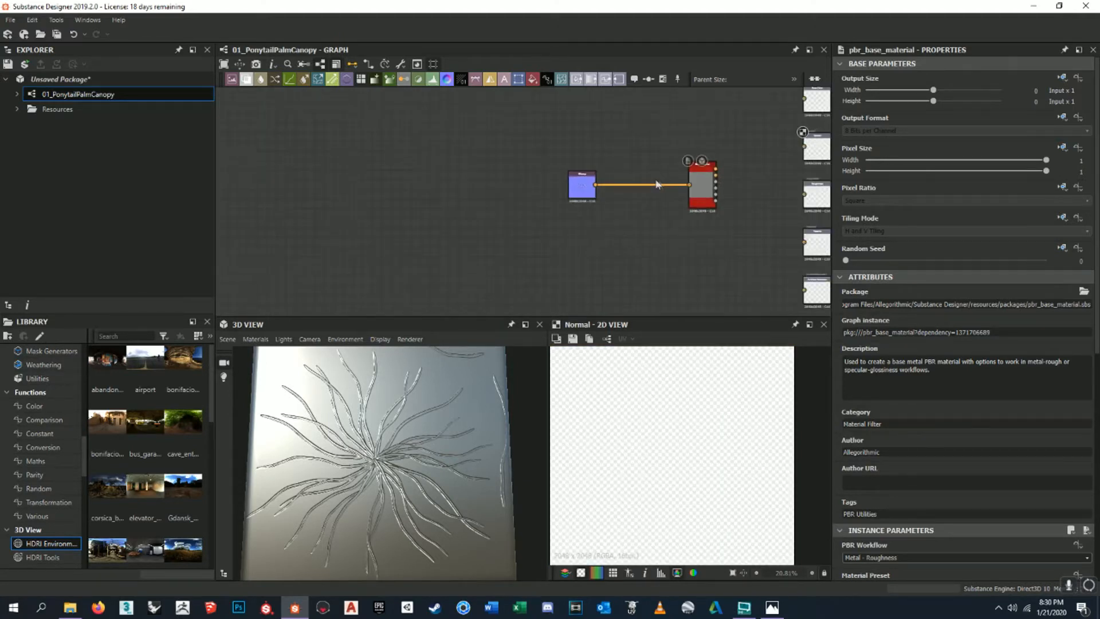
- Move the normal bitmap node farther from the Base Material to make room for nodes between them
left_click_drag(589, 191, 458, 192)
mouse_move(465, 442)
left_mouse_down()
mouse_move(483, 436)
mouse_move(471, 442)
left_mouse_up()
middle_click_drag(647, 264, 608, 234)
mouse_move(475, 423)
left_mouse_down()
mouse_move(457, 441)
mouse_move(444, 437)
mouse_move(485, 443)
mouse_move(474, 439)
left_mouse_up()
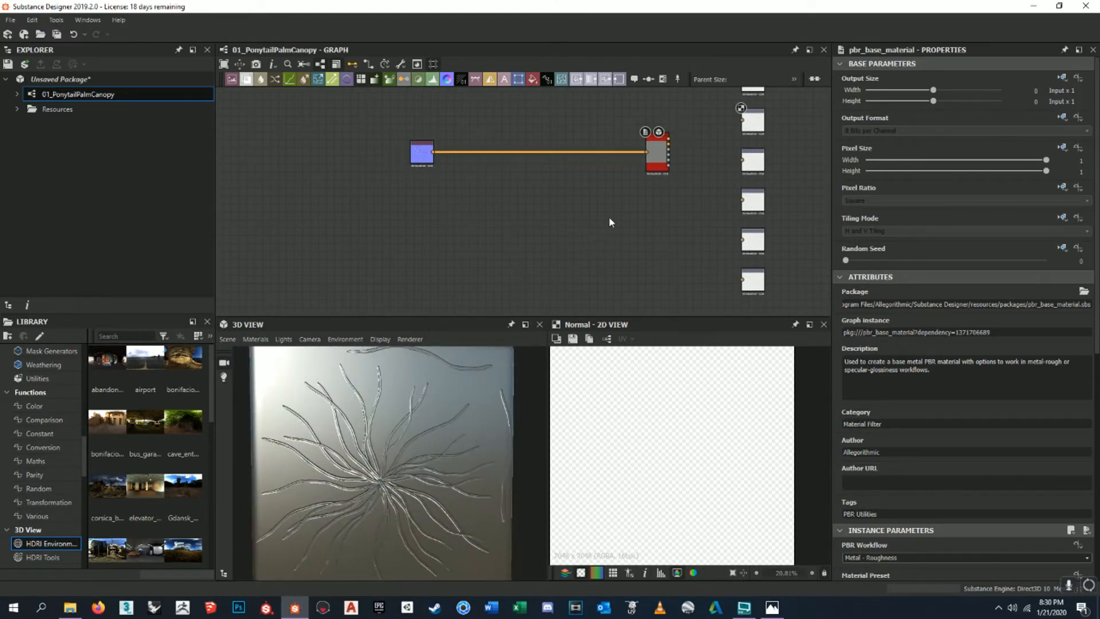
middle_click_drag(544, 206, 532, 256)
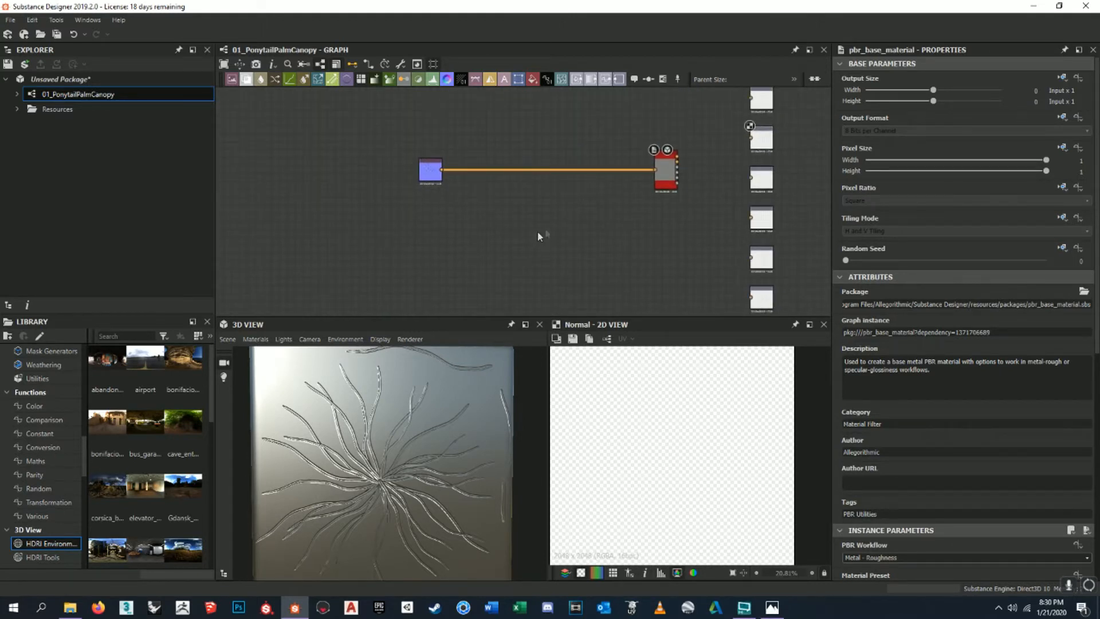
middle_click_drag(645, 214, 672, 235)
scroll(601, 223, "up", 2)
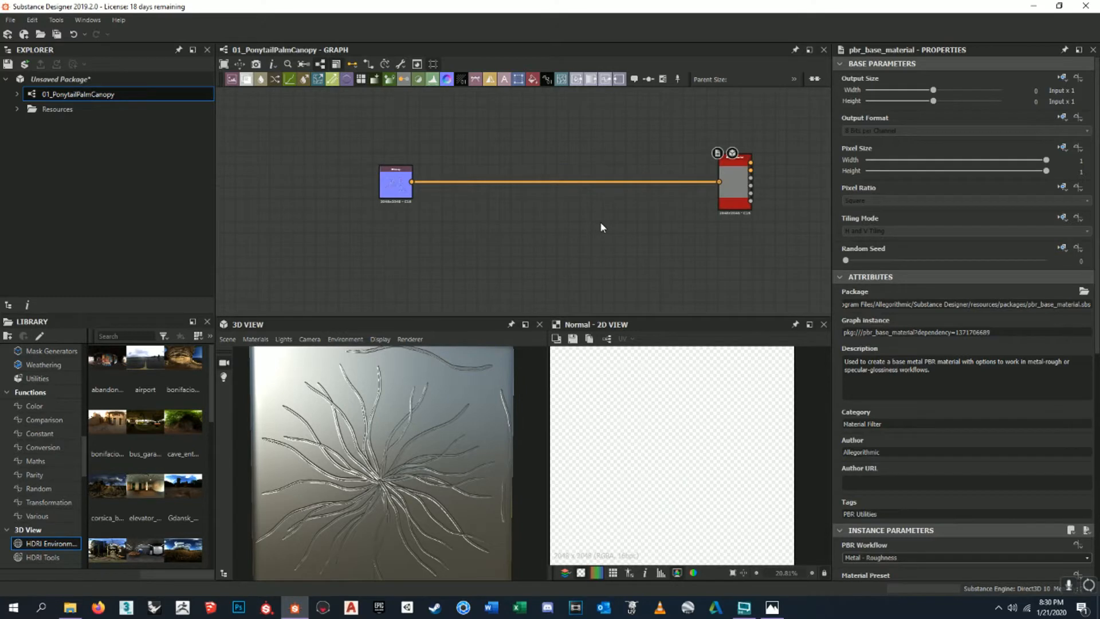
scroll(510, 174, "up", 2)
scroll(486, 180, "down", 2)
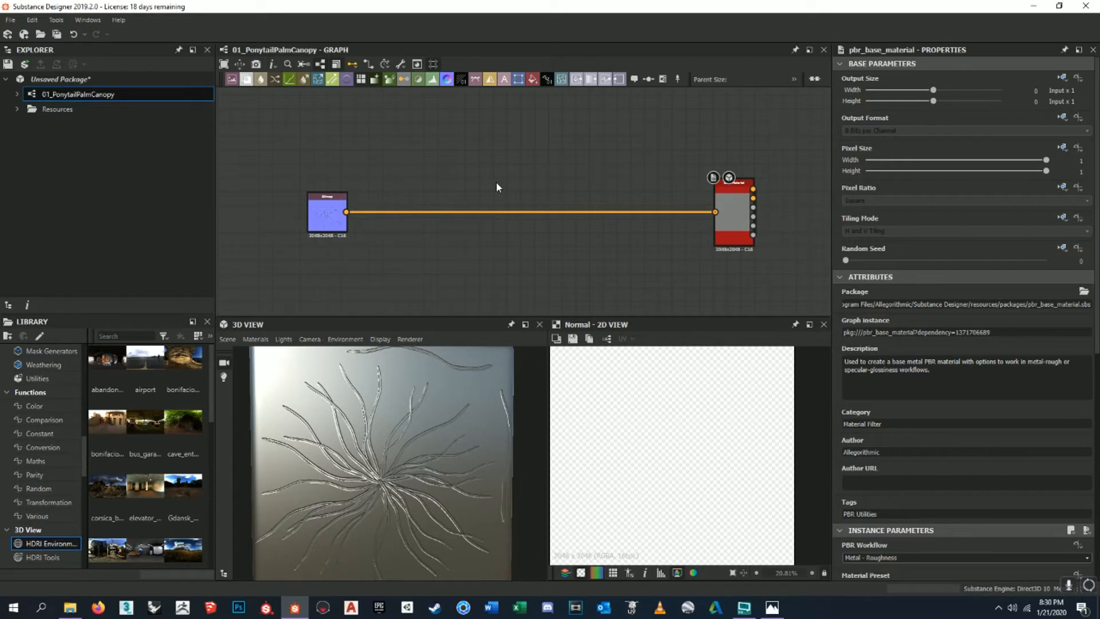
key("space")
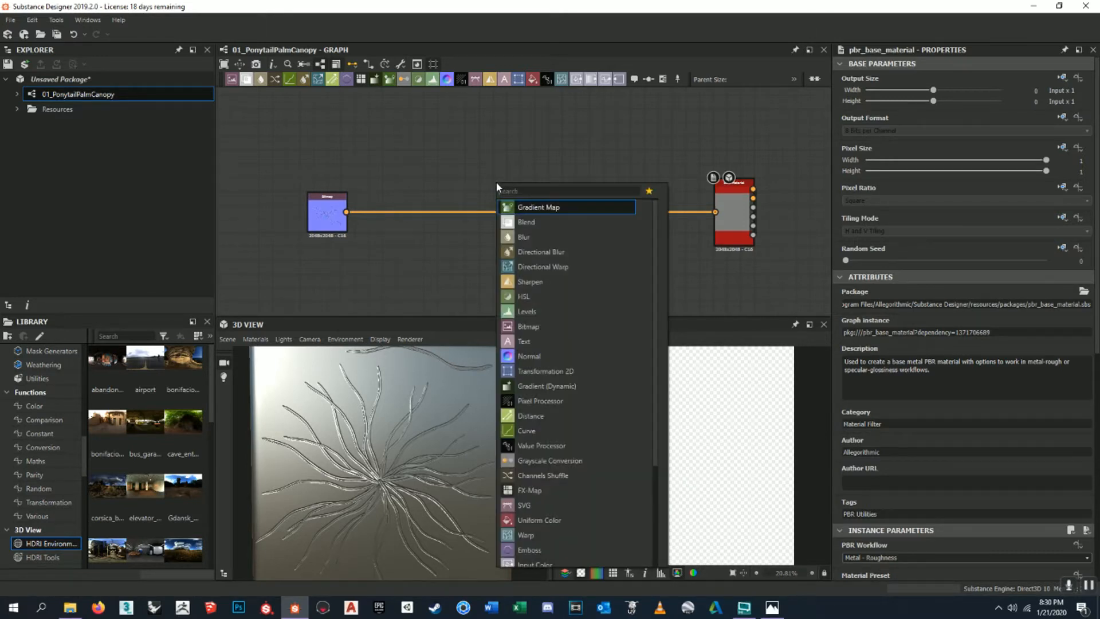
type("turb")
key("BackSpace")
type("vat")
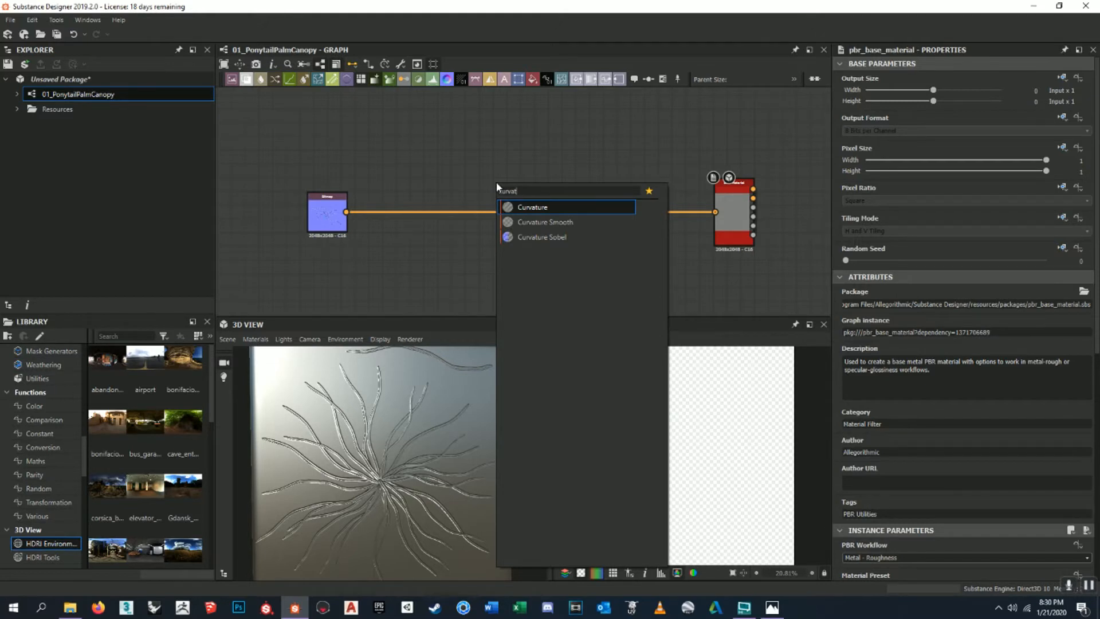
key("Down")
key("Escape")
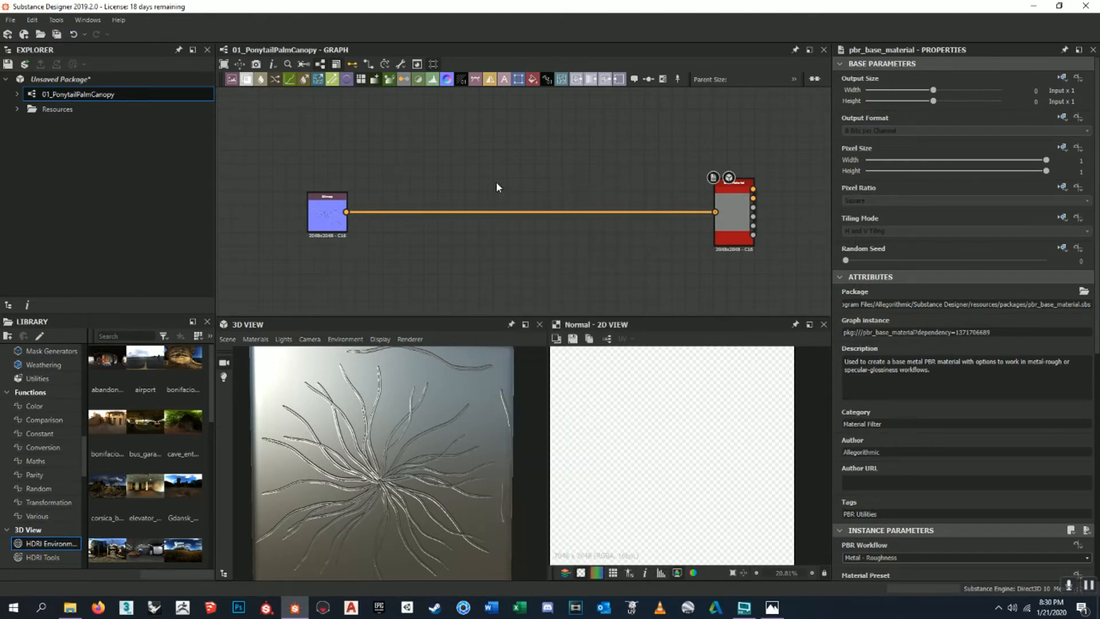
- Add a Curvature Smooth node and place it above the link from the normal bitmap
key("space")
type("curvat")
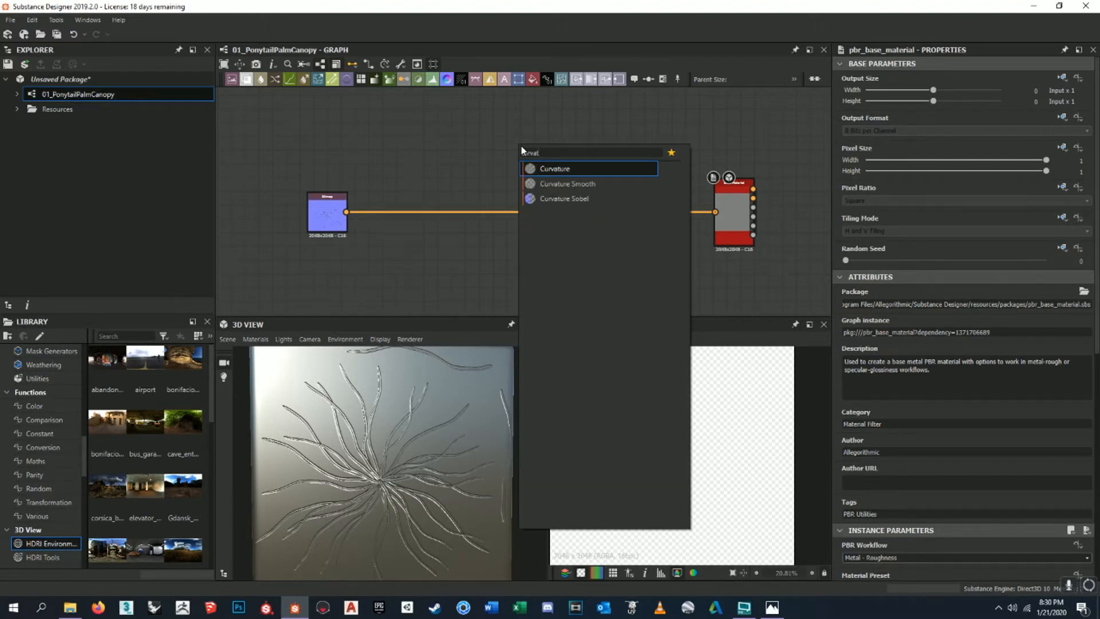
key("Down")
key("Return")
left_click_drag(521, 145, 433, 146)
- Connect the normal bitmap's output to the Curvature Smooth node's Normal input
scroll(424, 146, "up", 5)
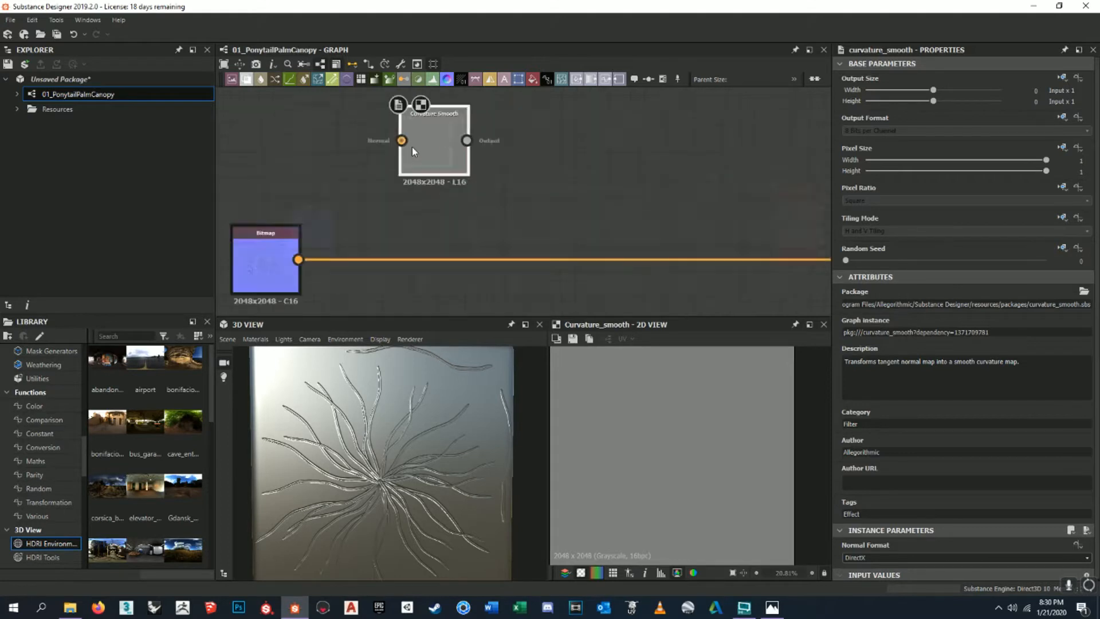
scroll(399, 141, "down", 4)
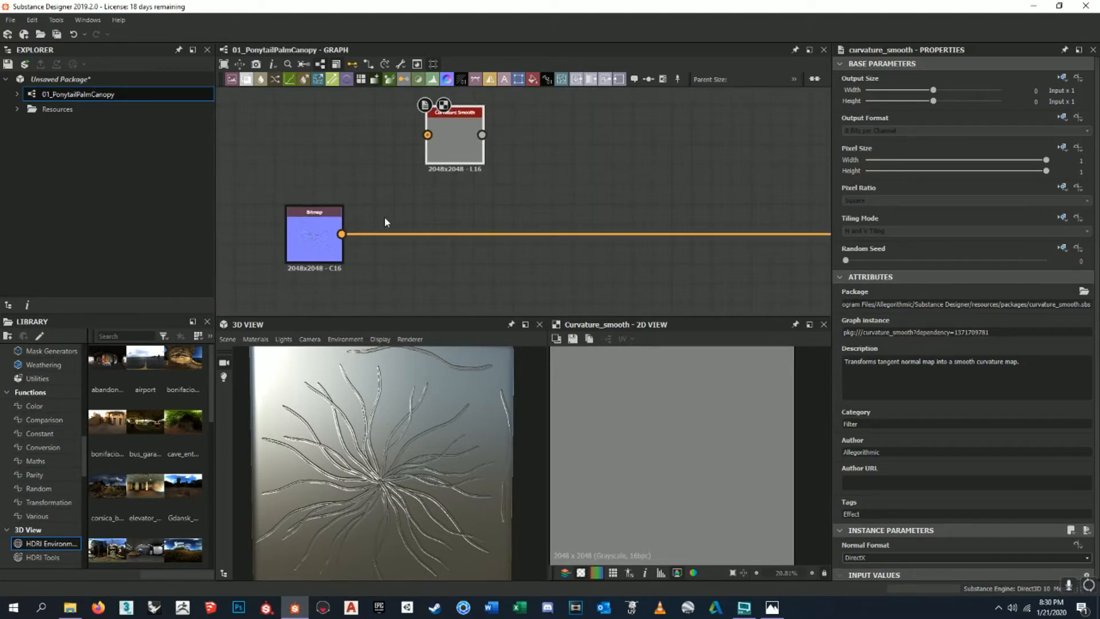
left_click_drag(346, 235, 427, 135)
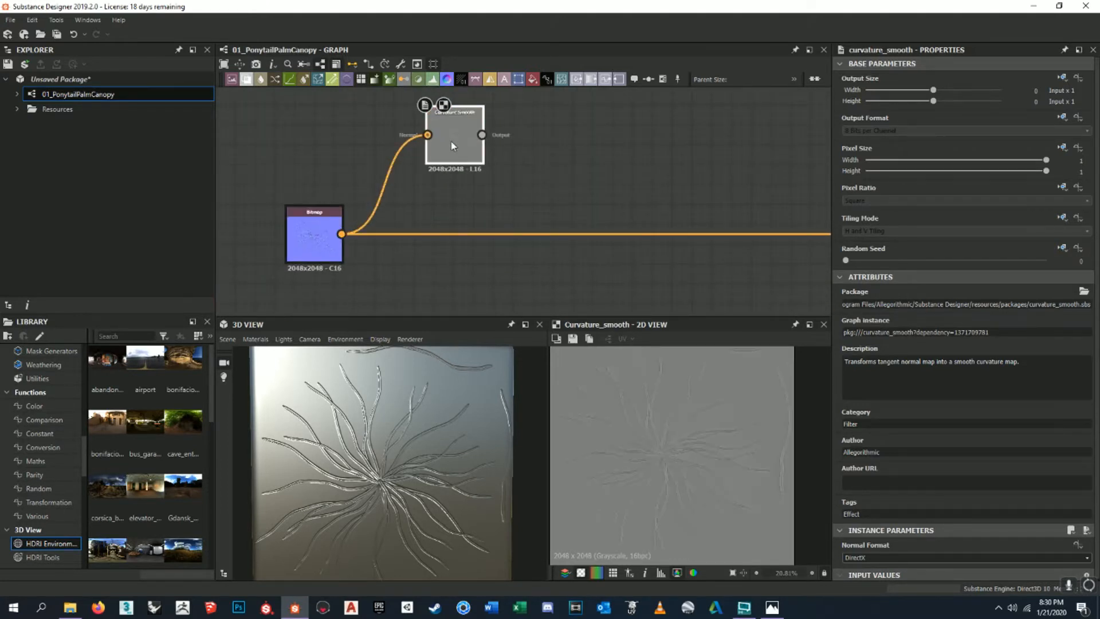
- Examine the Curvature Smooth result in the 2D view and check its Normal Format options, keeping DirectX
scroll(693, 452, "up", 4)
middle_click_drag(693, 452, 691, 404)
scroll(764, 443, "down", 3)
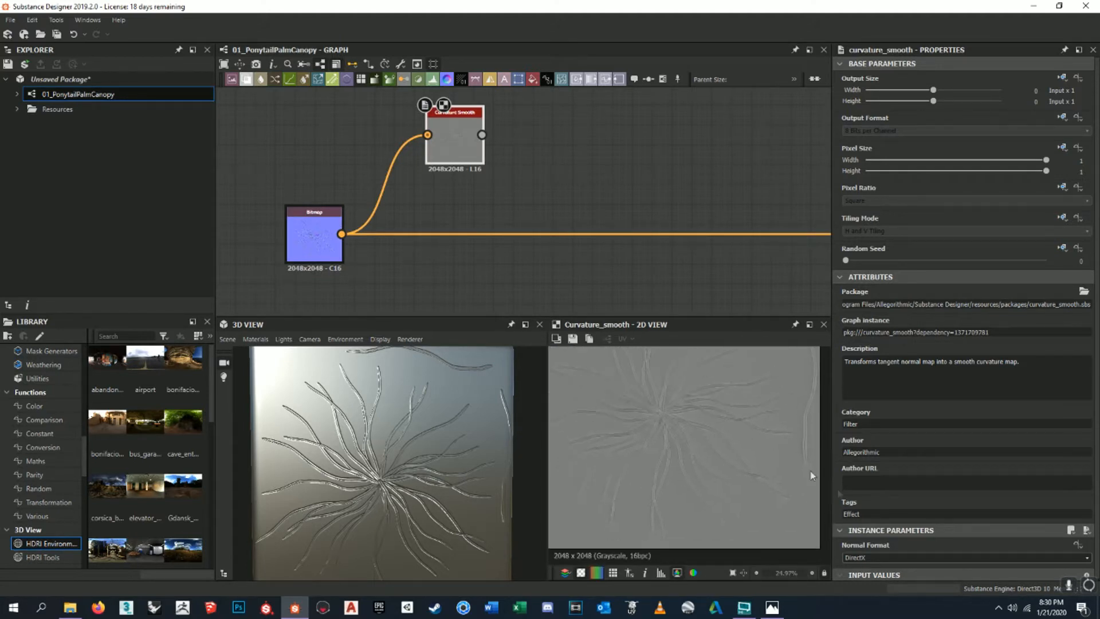
scroll(900, 502, "down", 2)
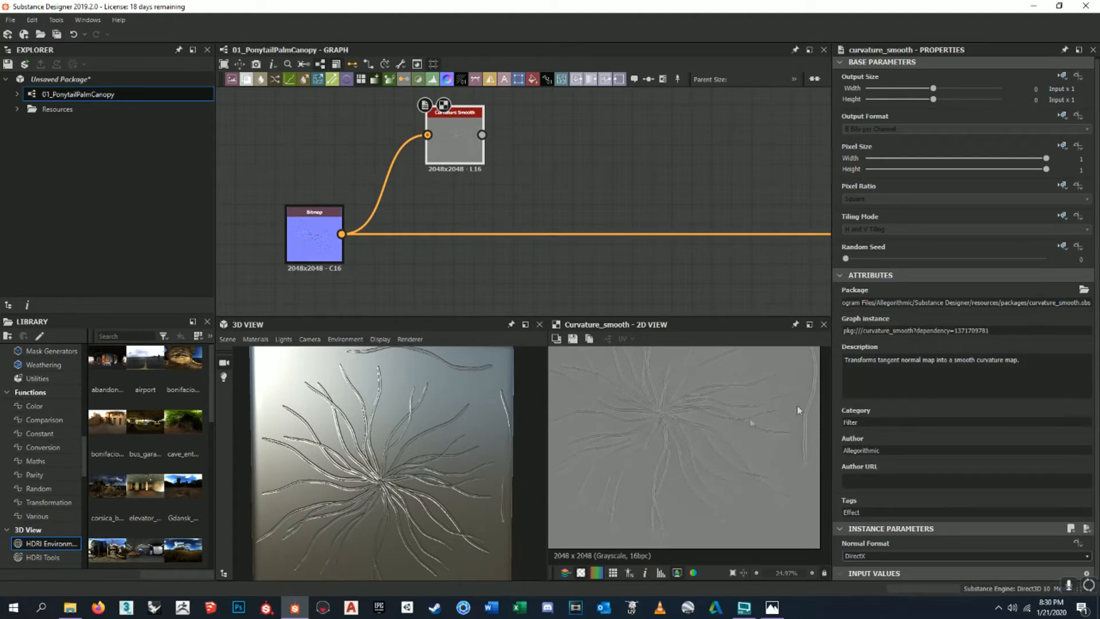
left_click(855, 556)
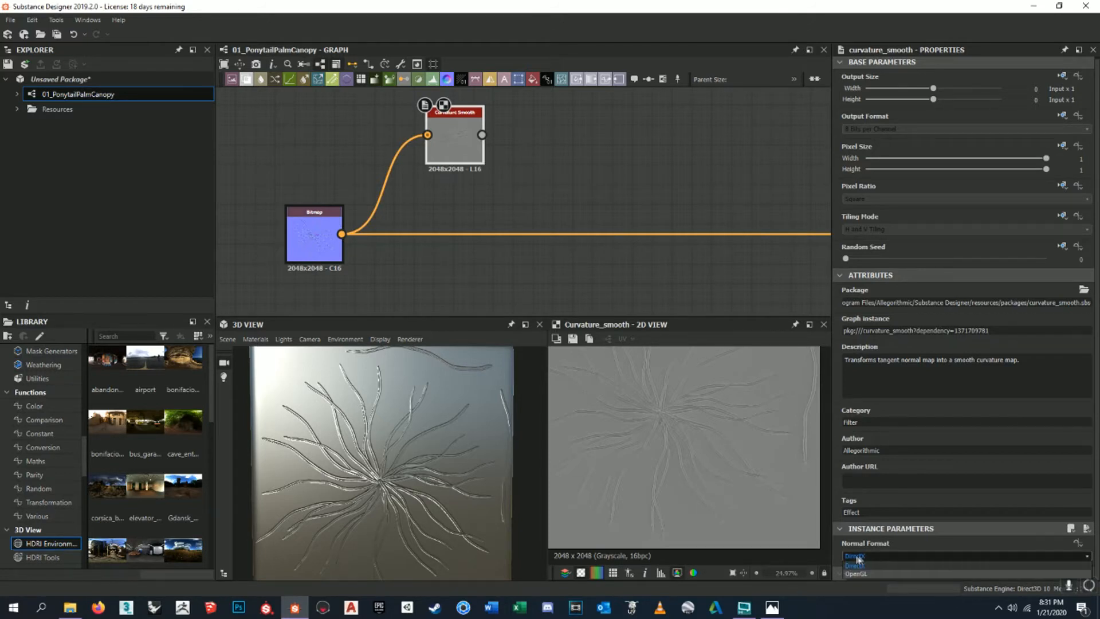
left_click(868, 556)
scroll(731, 361, "down", 2)
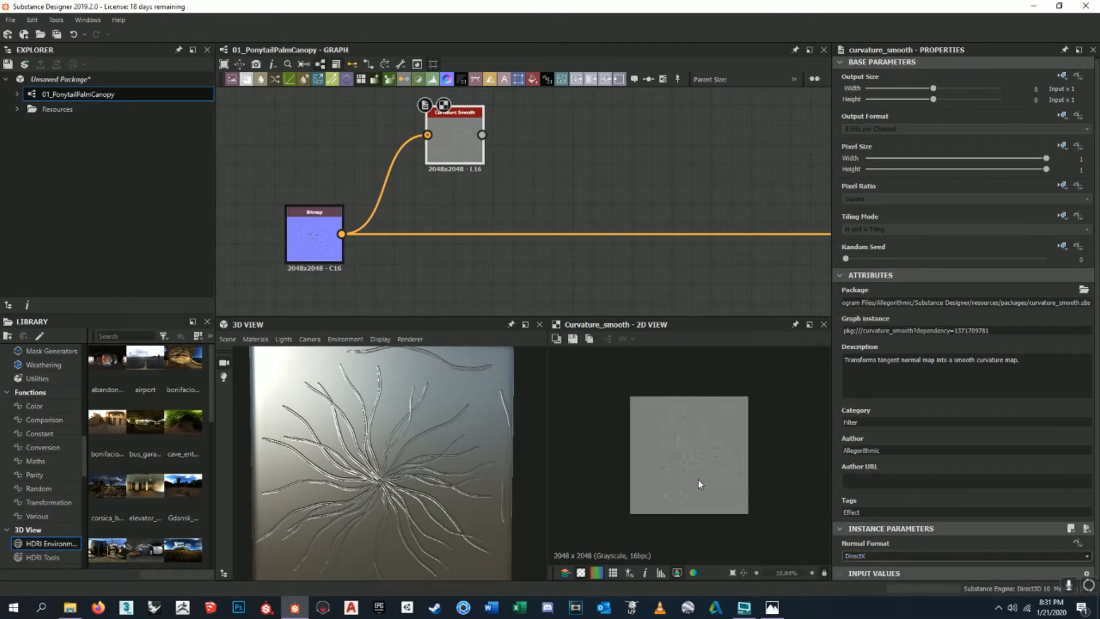
scroll(698, 480, "up", 10)
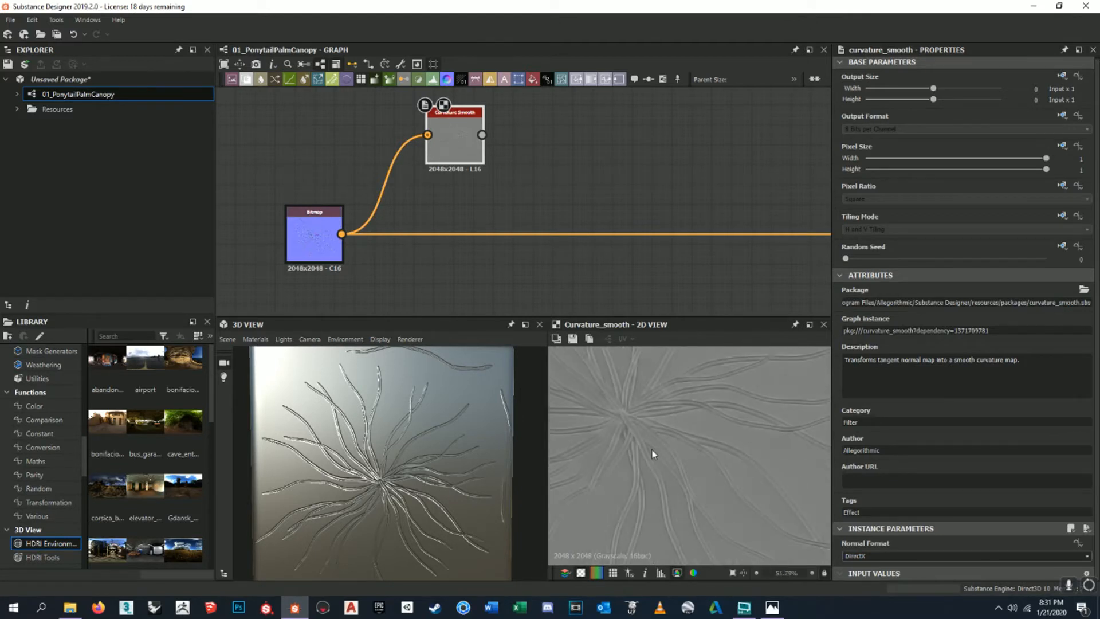
scroll(652, 453, "down", 10)
scroll(651, 453, "up", 3)
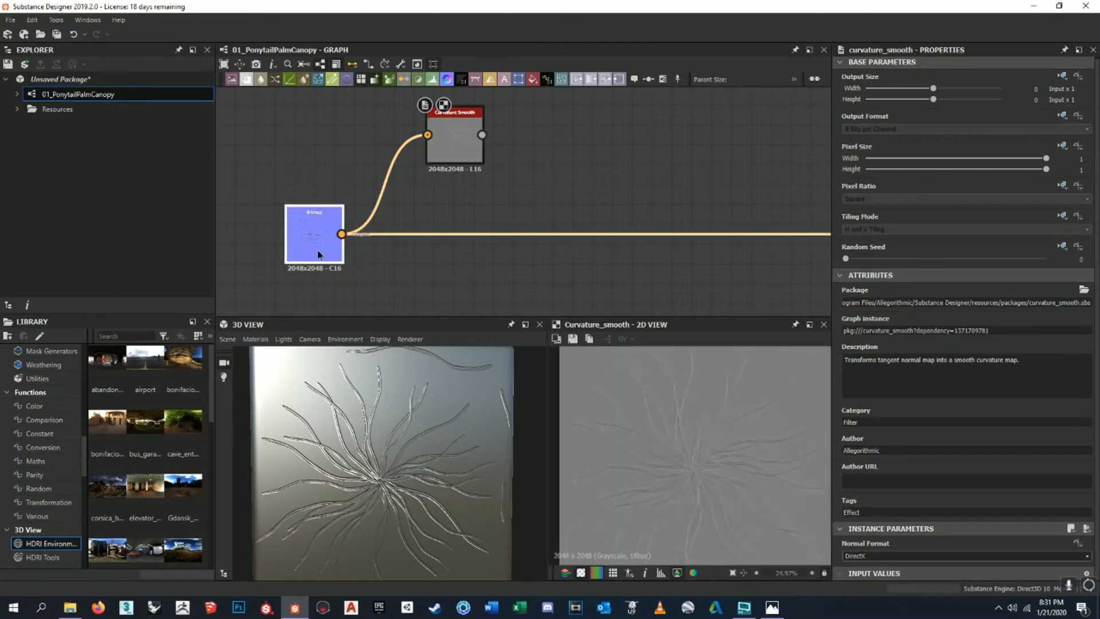
- Zoom in on the Curvature Smooth result and set the node's Normal Format to OpenGL
scroll(709, 472, "down", 1)
middle_click_drag(595, 257, 642, 284)
scroll(717, 400, "down", 1)
left_click(549, 167)
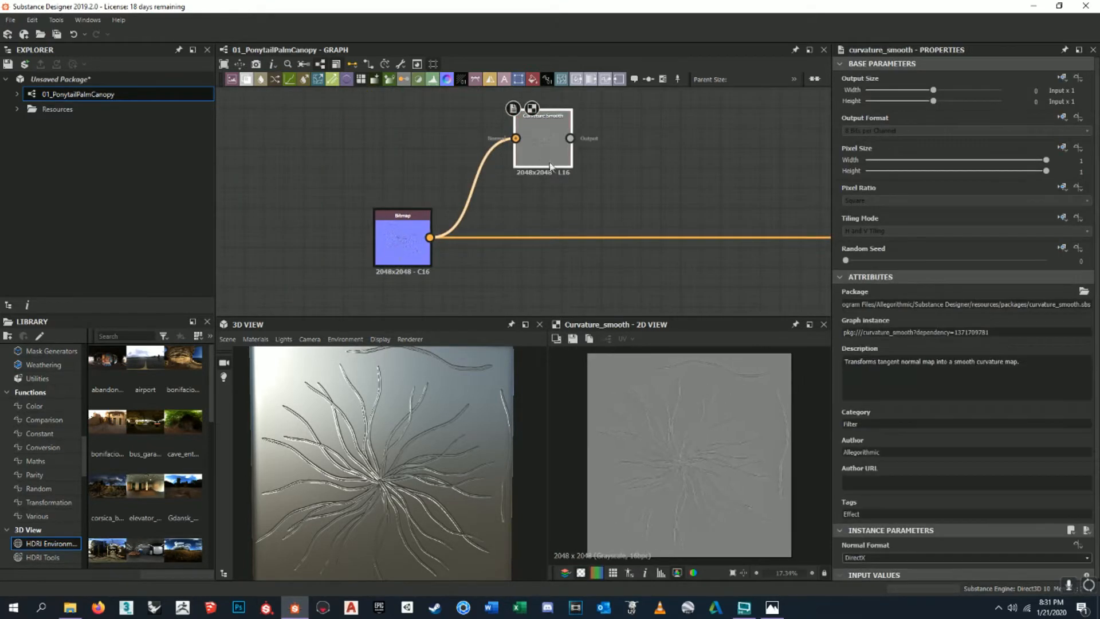
scroll(630, 439, "up", 6)
middle_click_drag(630, 438, 687, 432)
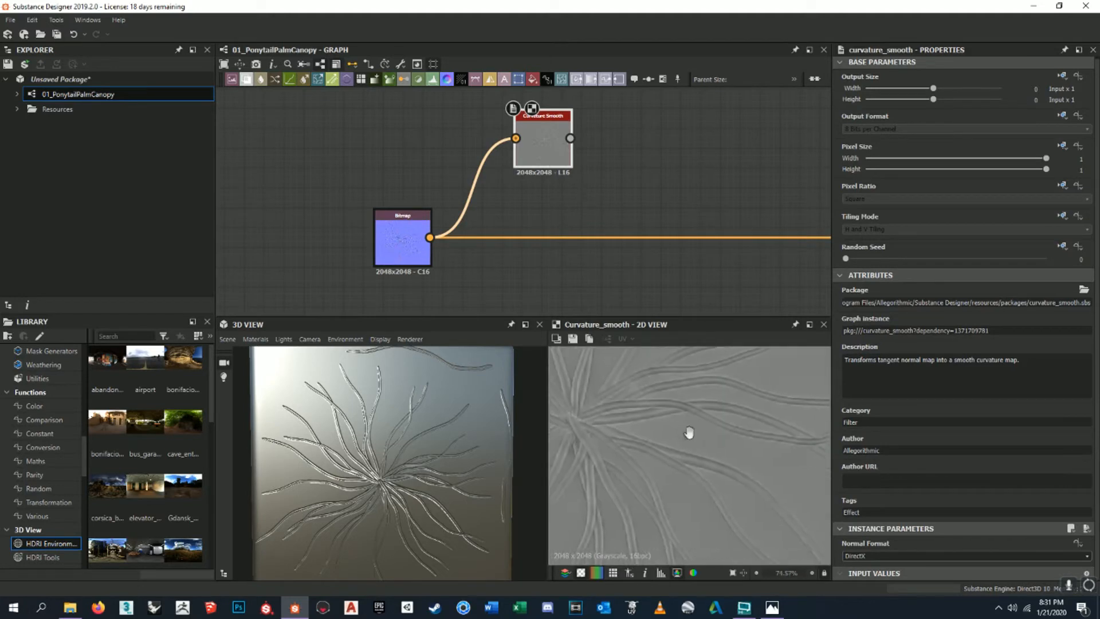
left_click(939, 556)
left_click(898, 569)
scroll(367, 477, "up", 8)
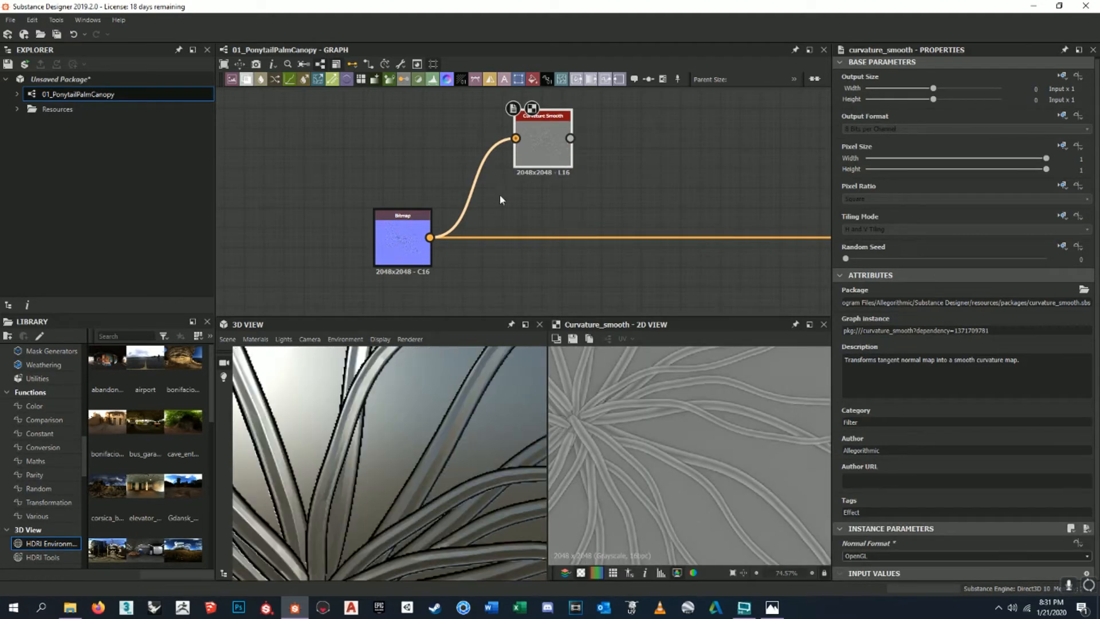
- Set the Curvature Smooth node's Normal Format back to DirectX and compare the curvature result
scroll(570, 179, "down", 3)
middle_click_drag(612, 212, 610, 233)
scroll(634, 403, "up", 3)
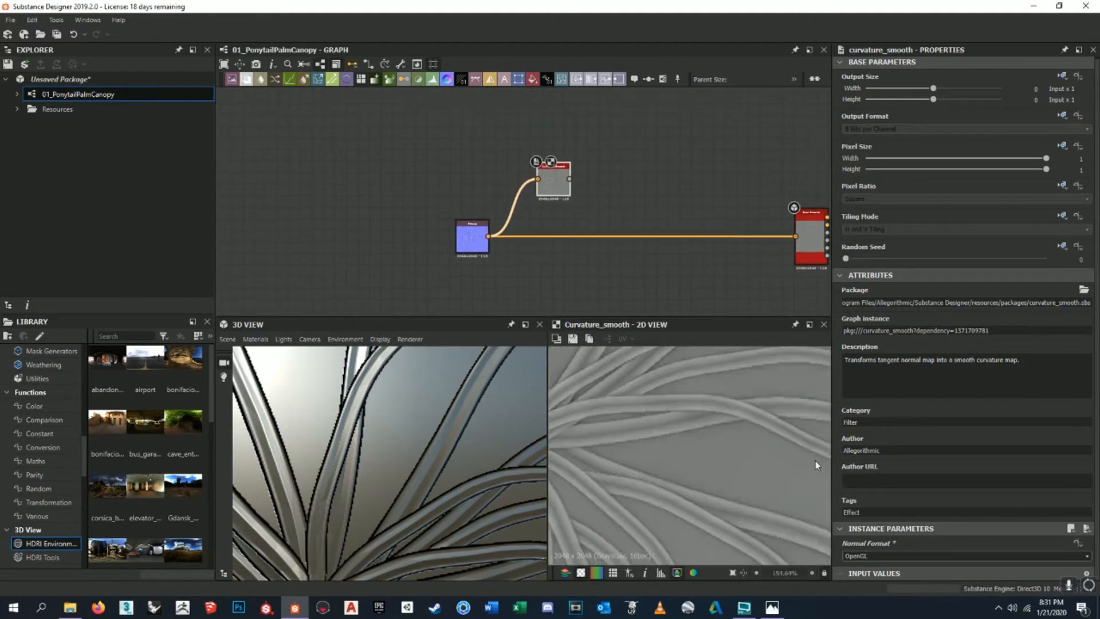
left_click(891, 556)
left_click(890, 566)
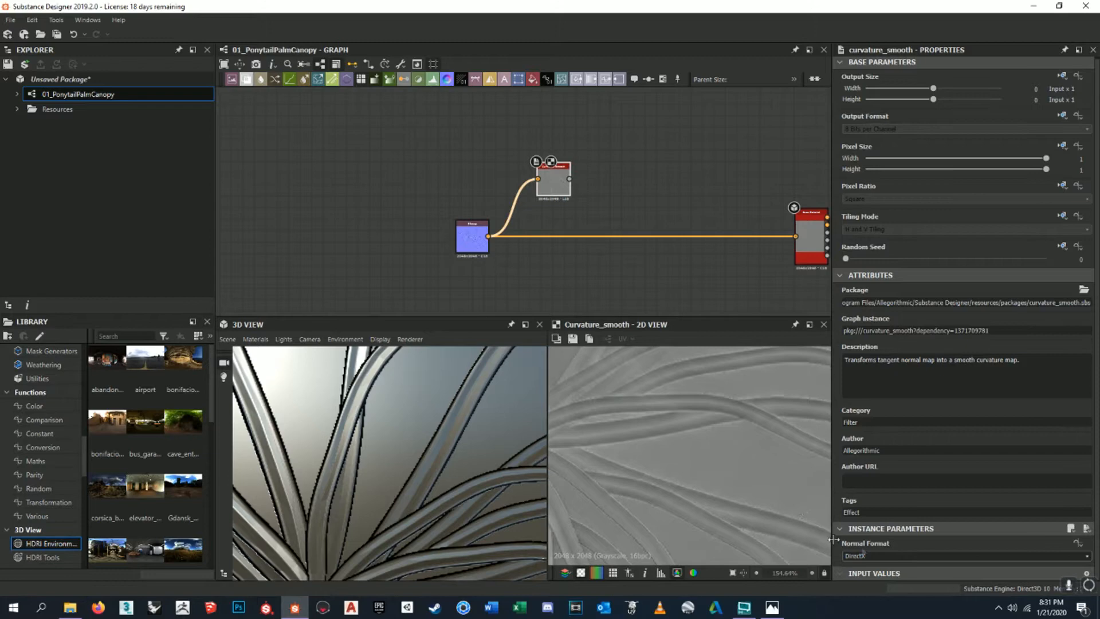
- Review the graph layout from the bitmaps through Curvature Smooth and Base Material to the output nodes
middle_click_drag(631, 197, 625, 131)
scroll(692, 160, "down", 2)
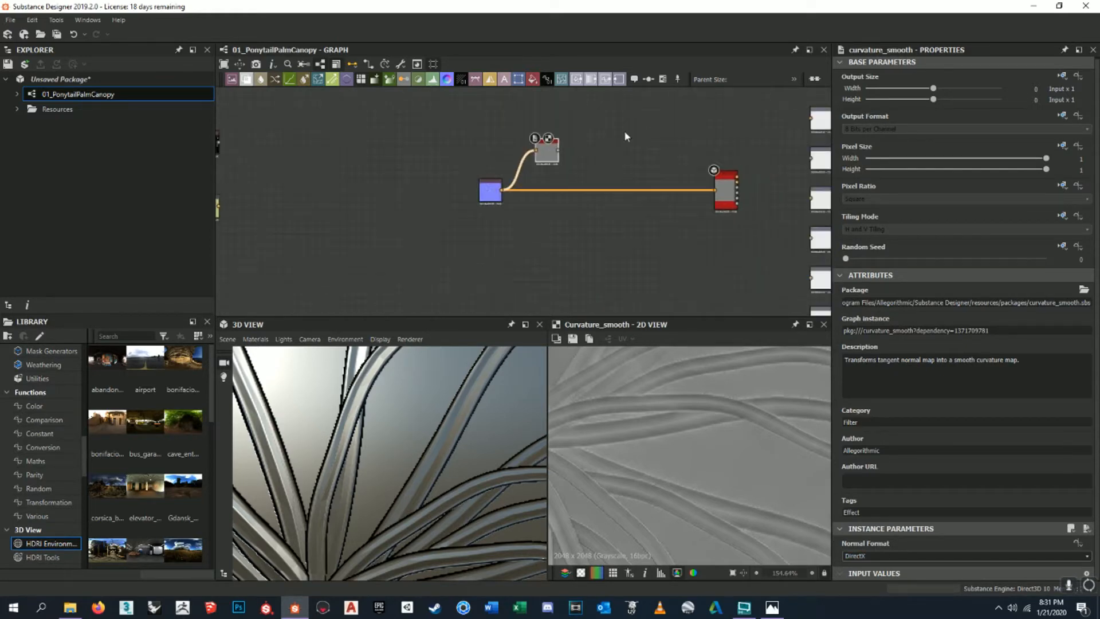
scroll(450, 404, "down", 5)
scroll(449, 398, "down", 1)
middle_click_drag(423, 353, 467, 391)
middle_click_drag(539, 222, 513, 212)
middle_click_drag(564, 148, 583, 179)
scroll(550, 175, "up", 5)
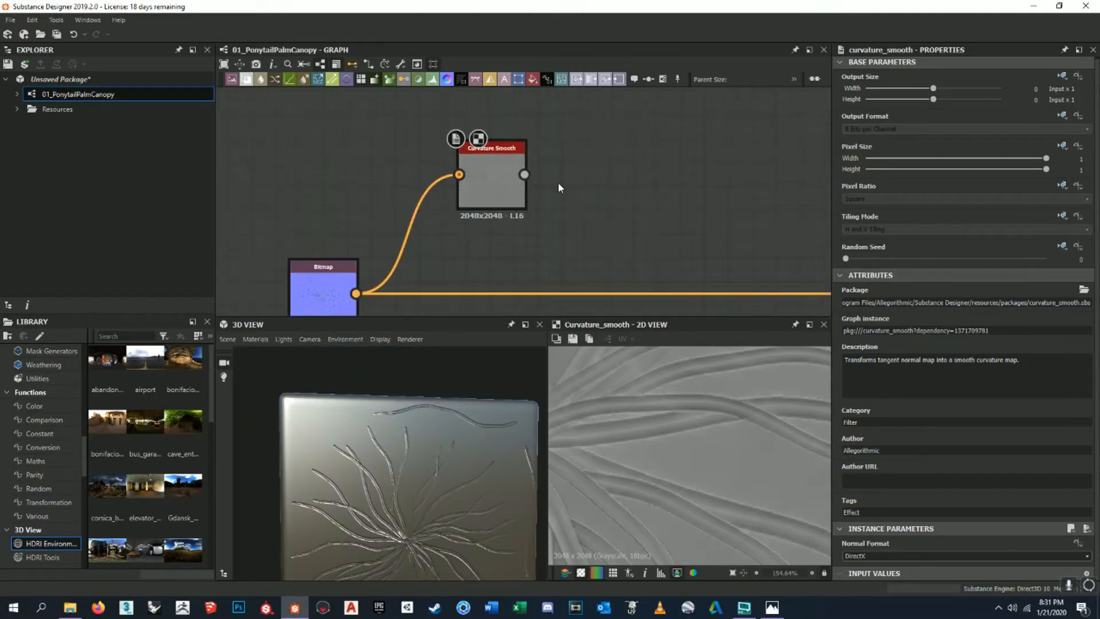
scroll(584, 181, "down", 6)
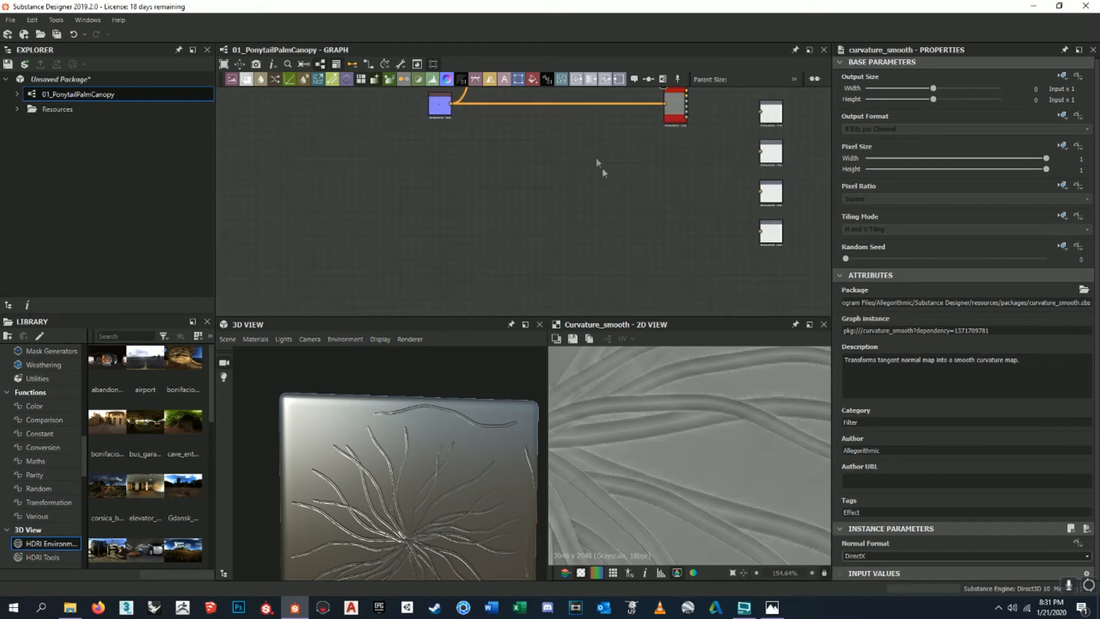
mouse_move(624, 238)
middle_mouse_down()
mouse_move(618, 201)
mouse_move(665, 263)
mouse_move(634, 233)
middle_mouse_up()
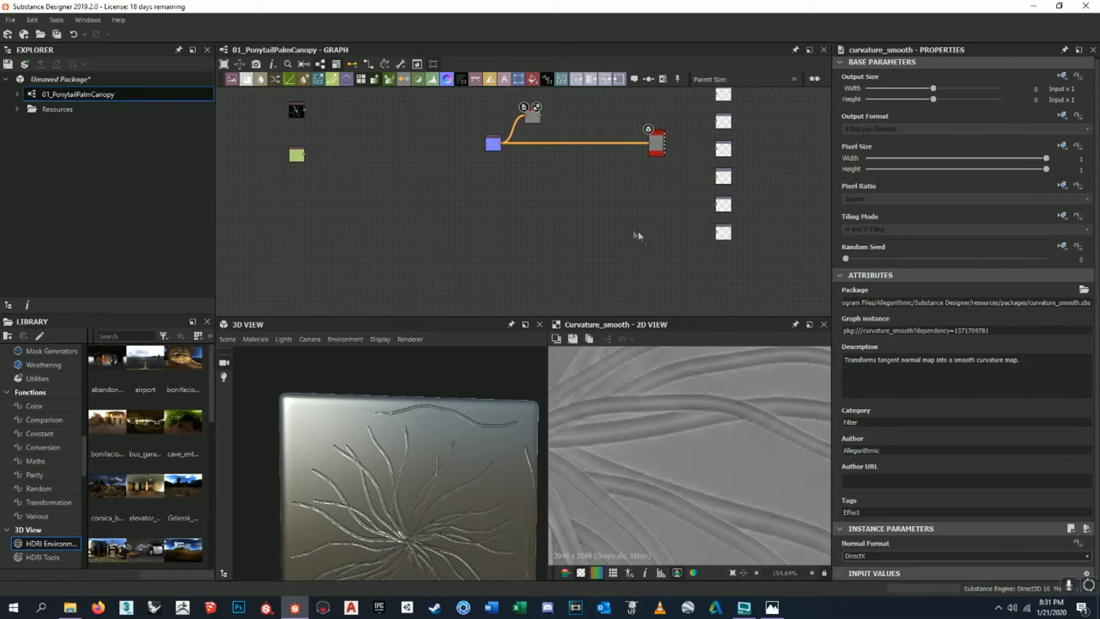
- Examine the leaf normal detail on the material preview in the 3D view, up close and framed
scroll(497, 458, "down", 1)
middle_click_drag(497, 445, 447, 455)
scroll(403, 416, "up", 4)
mouse_move(447, 460)
left_mouse_down()
mouse_move(412, 461)
mouse_move(465, 452)
mouse_move(427, 435)
mouse_move(434, 450)
mouse_move(423, 453)
mouse_move(433, 443)
left_mouse_up()
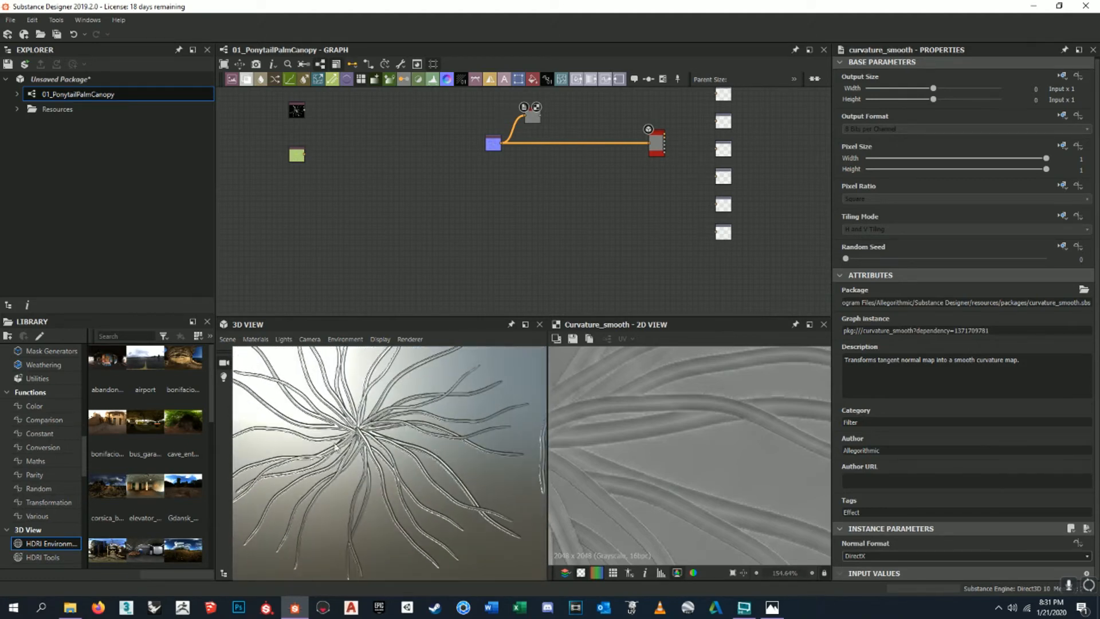
middle_click_drag(416, 385, 425, 412)
scroll(425, 411, "up", 3)
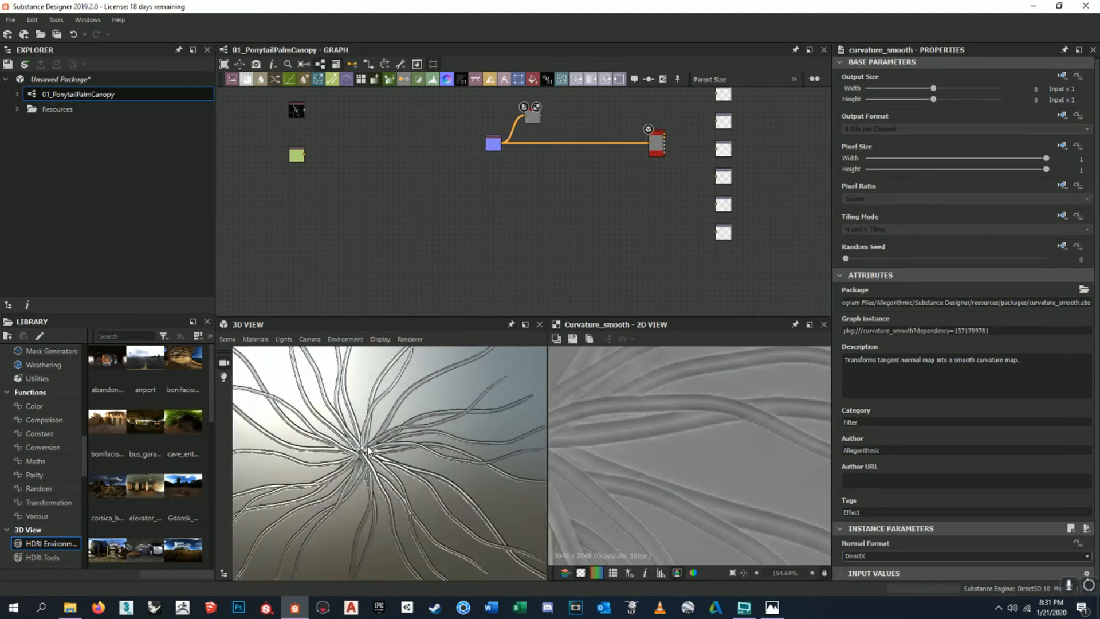
scroll(412, 443, "down", 5)
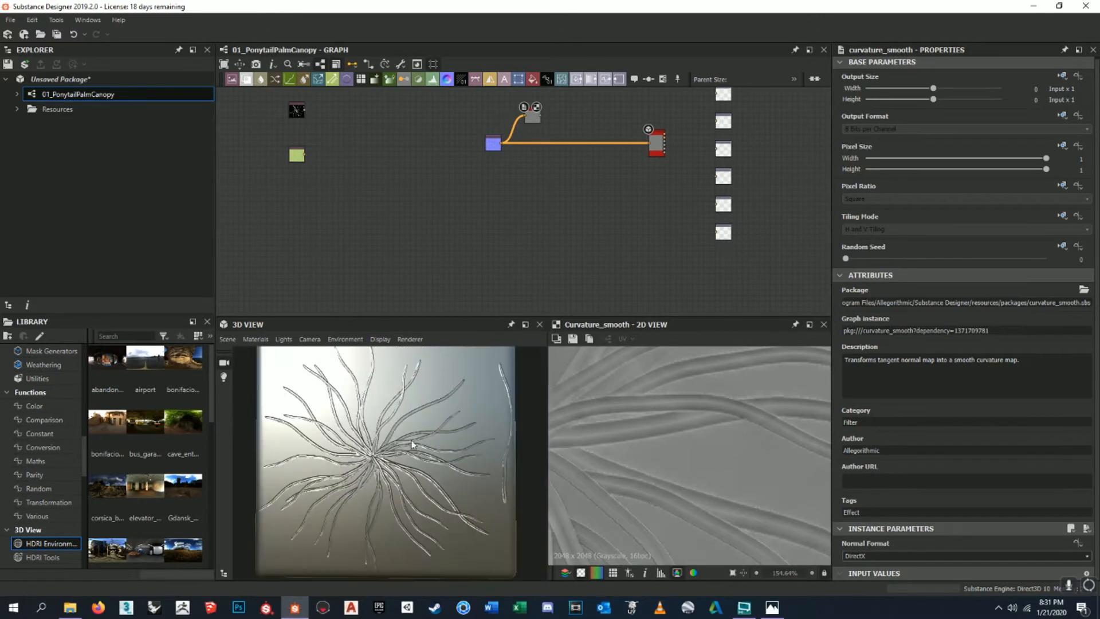
key("f")
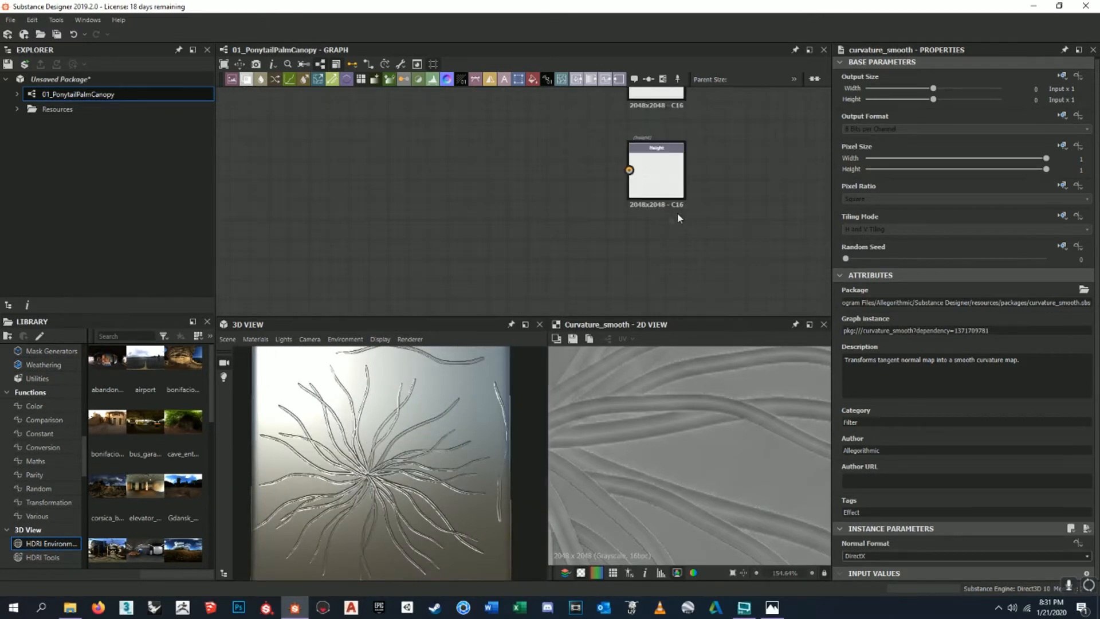
- Add an Output node below the Height output and set its identifier to O
scroll(646, 240, "down", 5)
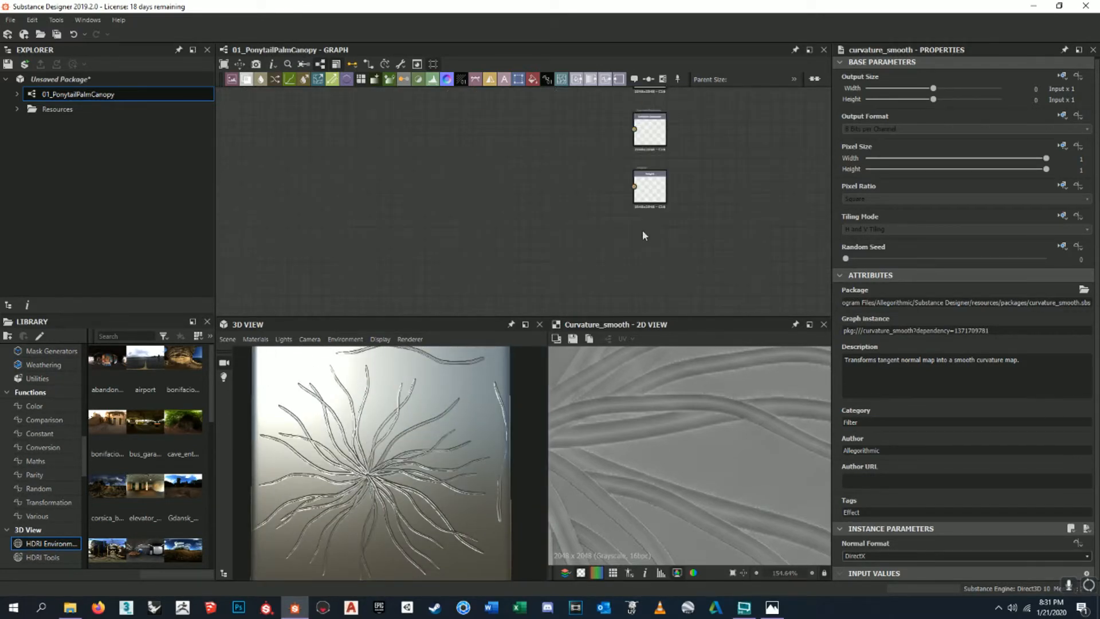
key("space")
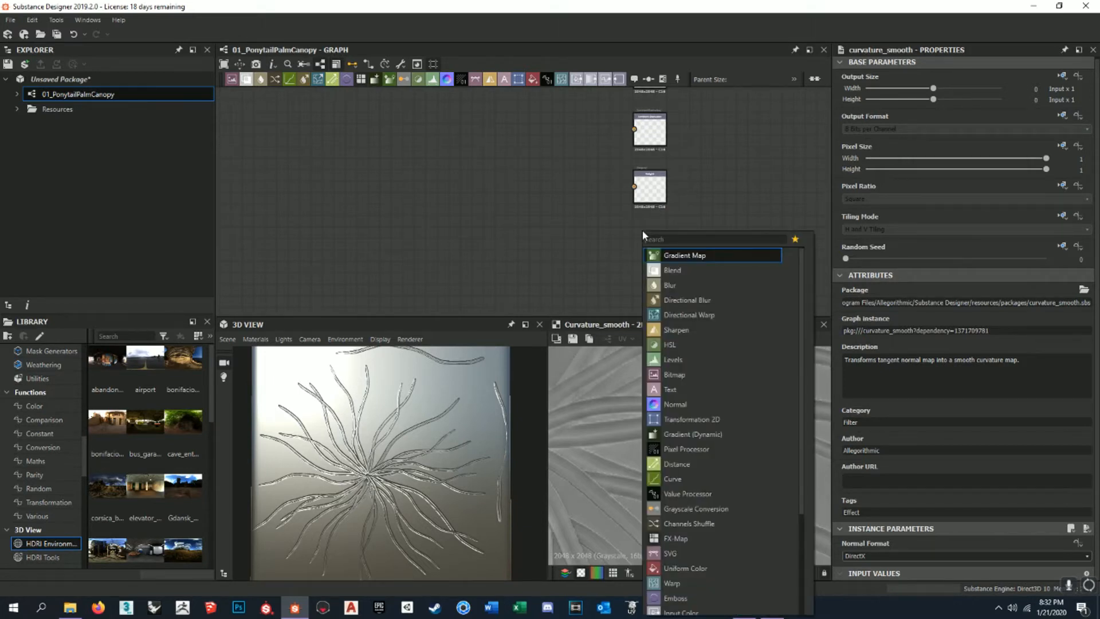
type("out")
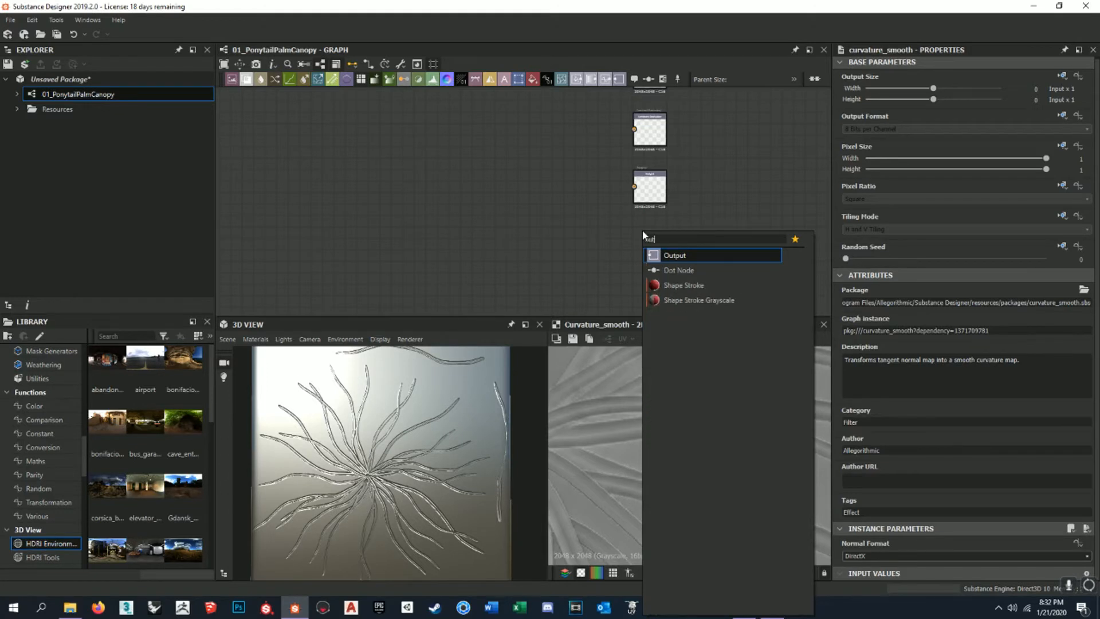
key("Return")
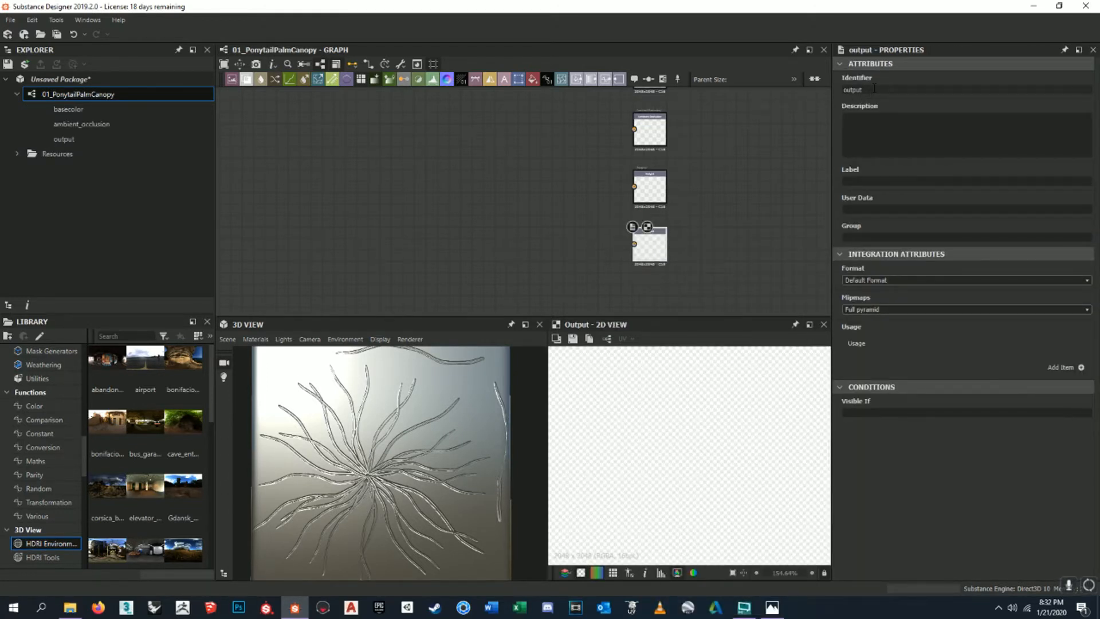
left_click_drag(873, 89, 829, 90)
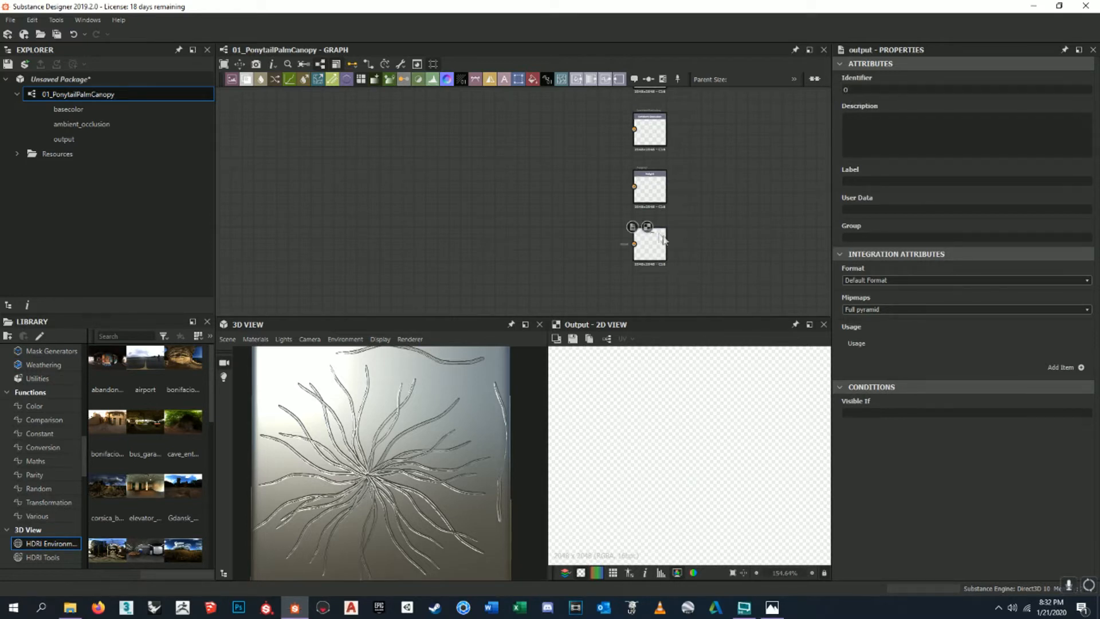
- Add a usage entry to the O output and set its usage to opacity with RGBA components
scroll(724, 263, "up", 4)
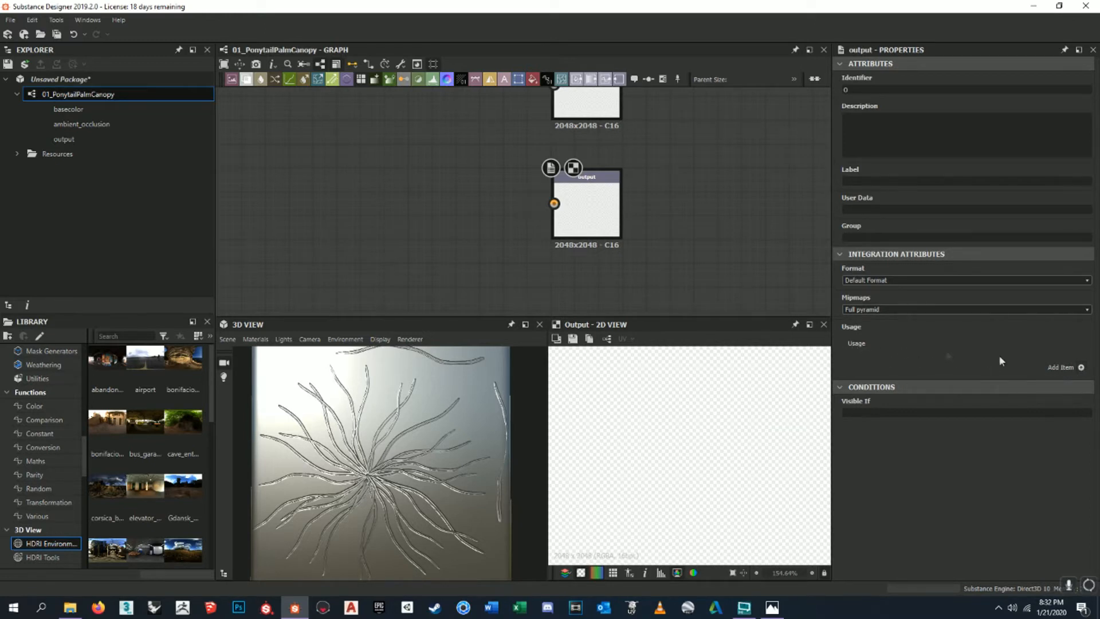
left_click(1081, 368)
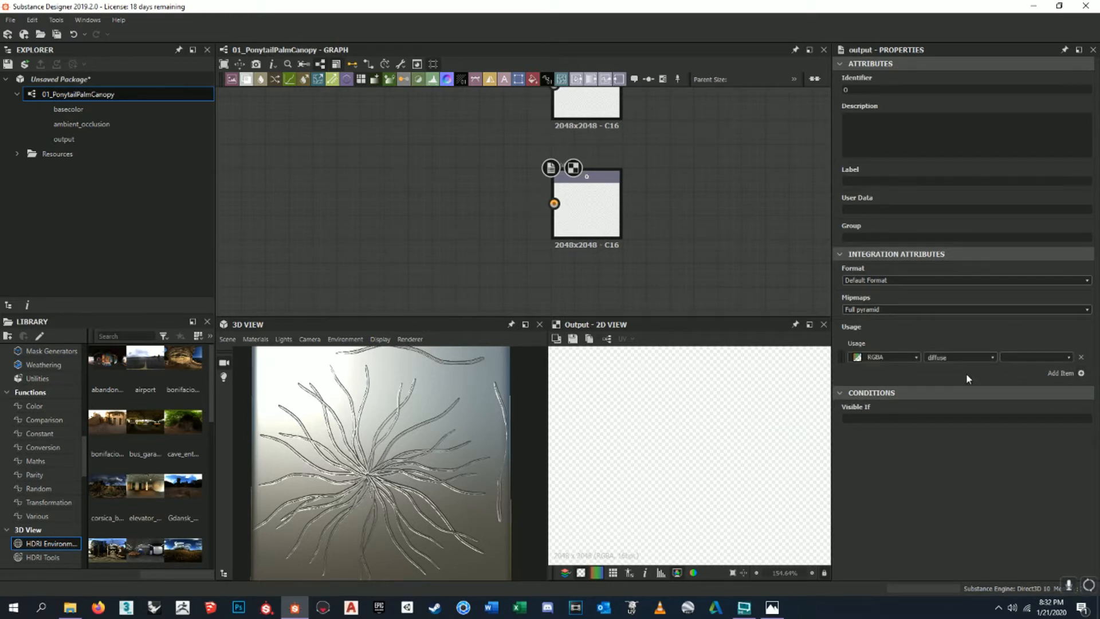
left_click(992, 356)
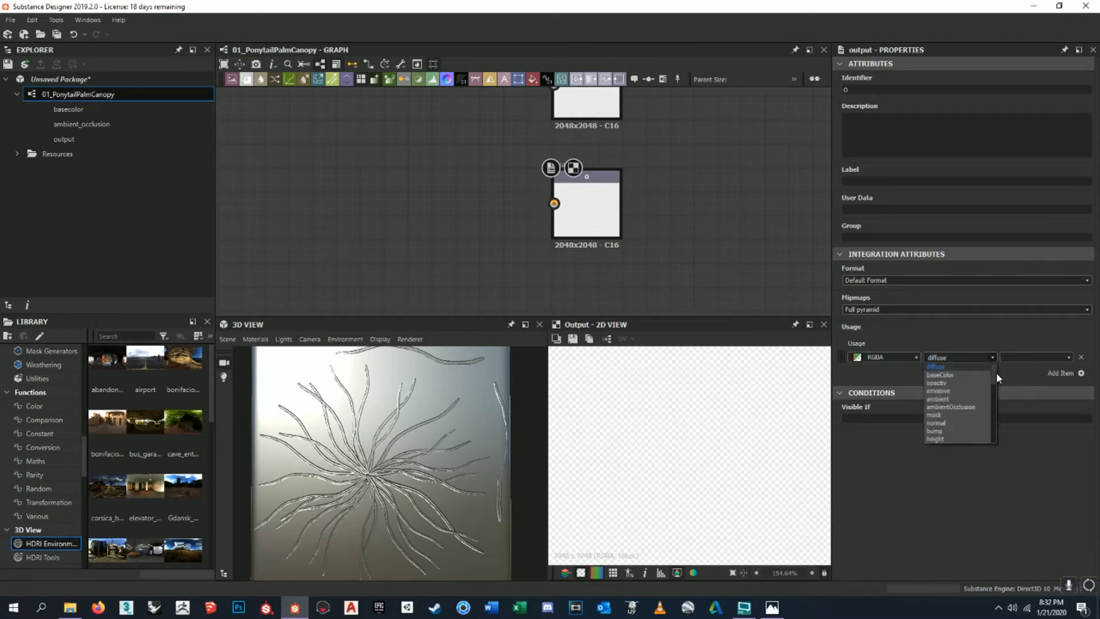
mouse_move(993, 374)
left_mouse_down()
mouse_move(993, 385)
mouse_move(993, 376)
left_mouse_up()
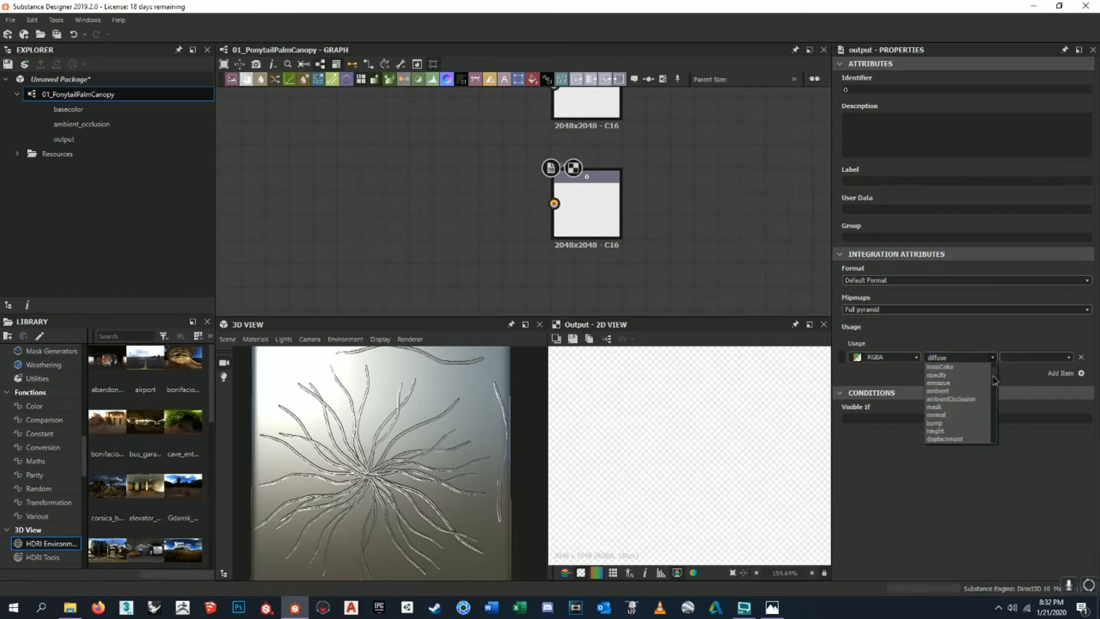
scroll(966, 418, "down", 2)
scroll(967, 418, "down", 5)
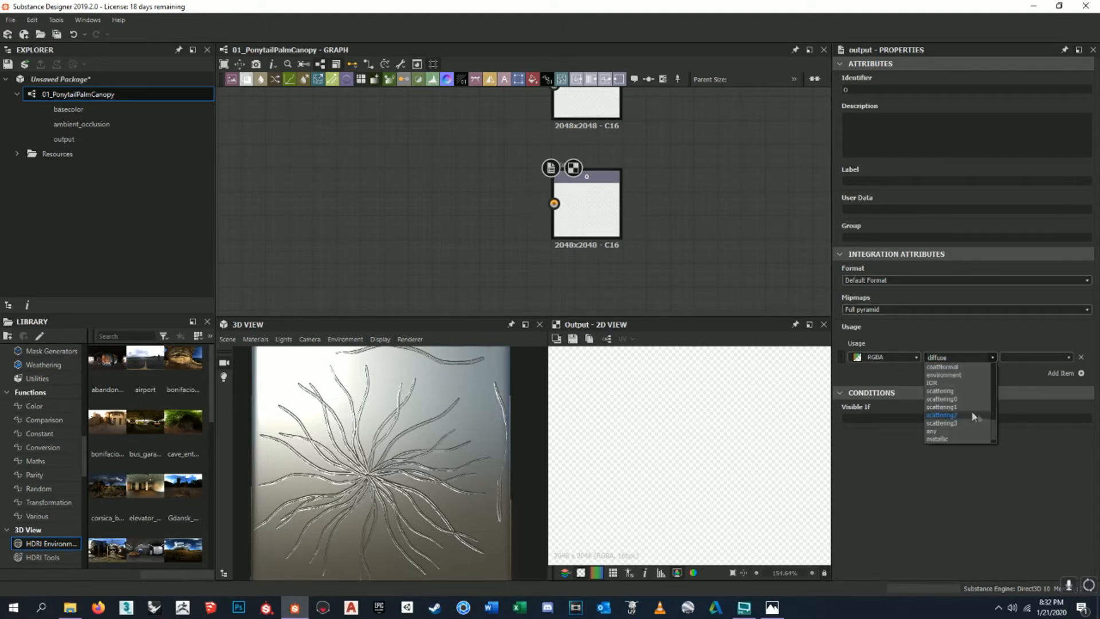
left_click_drag(993, 427, 994, 359)
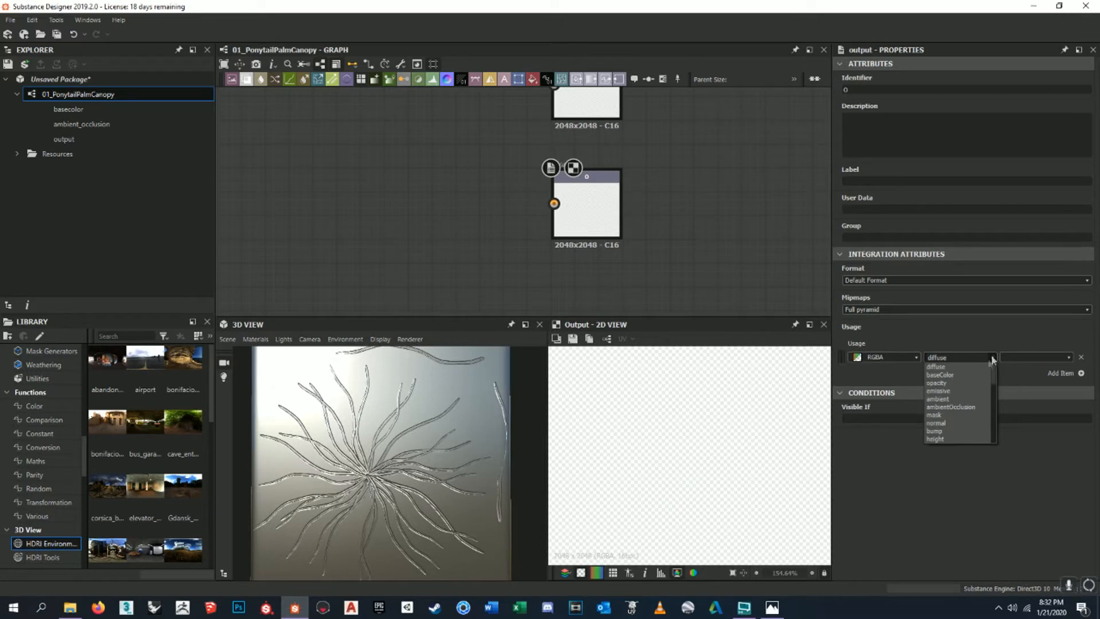
left_click(937, 384)
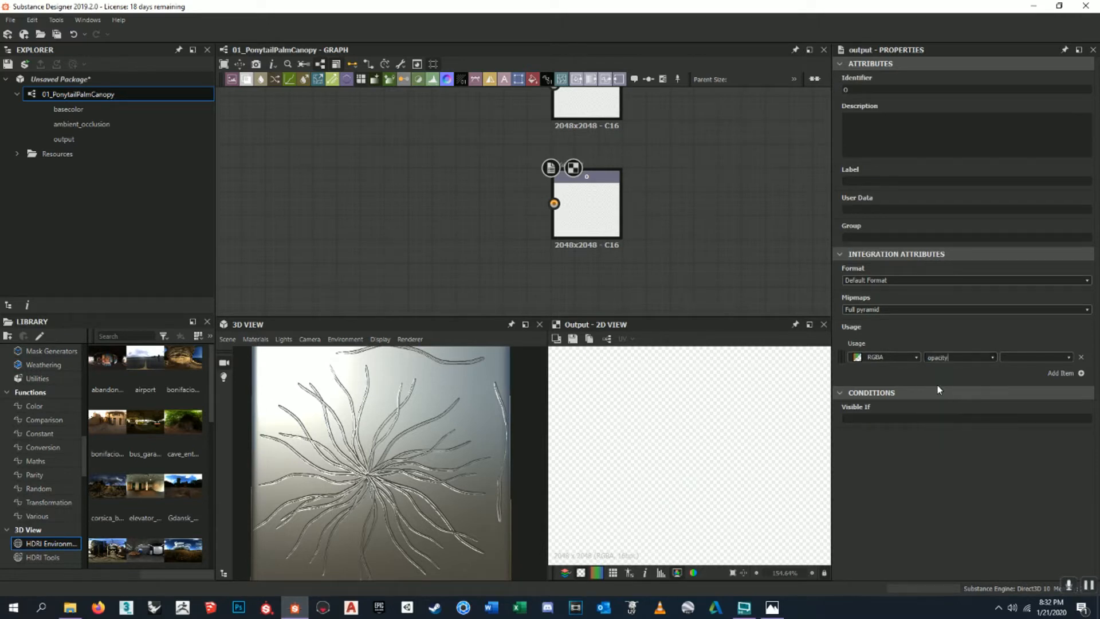
- Move the 01_PonytailPalmCanopy_tex-H bitmap node across the graph toward the O output
scroll(726, 218, "down", 6)
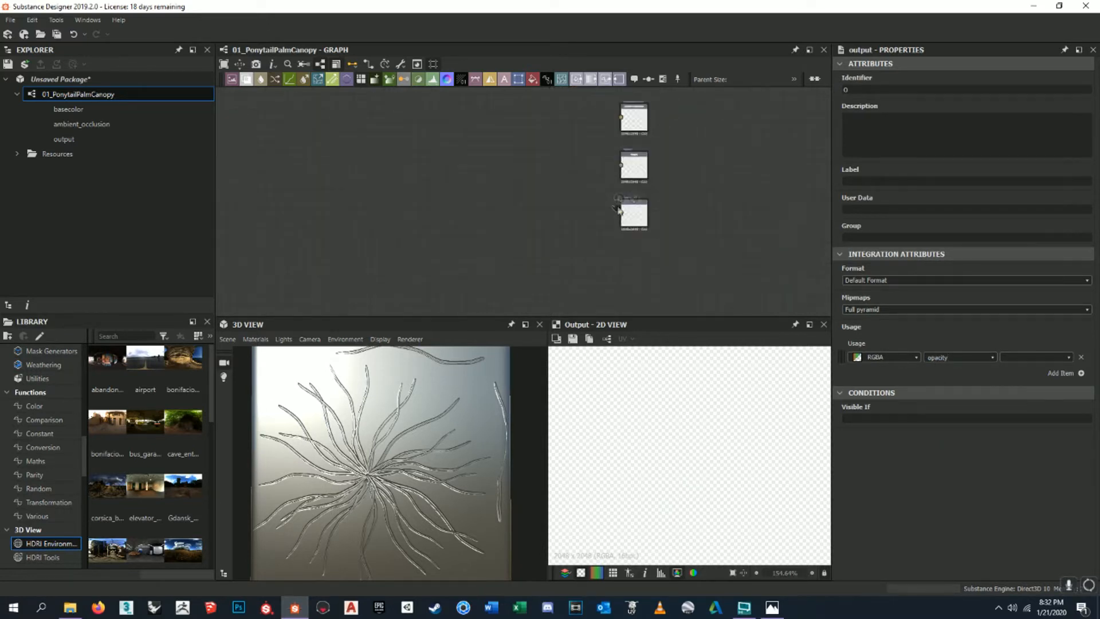
scroll(600, 210, "down", 2)
left_click_drag(357, 132, 577, 240)
scroll(606, 236, "up", 8)
scroll(604, 202, "down", 5)
scroll(605, 203, "down", 2)
middle_click_drag(607, 202, 654, 187)
scroll(607, 190, "up", 9)
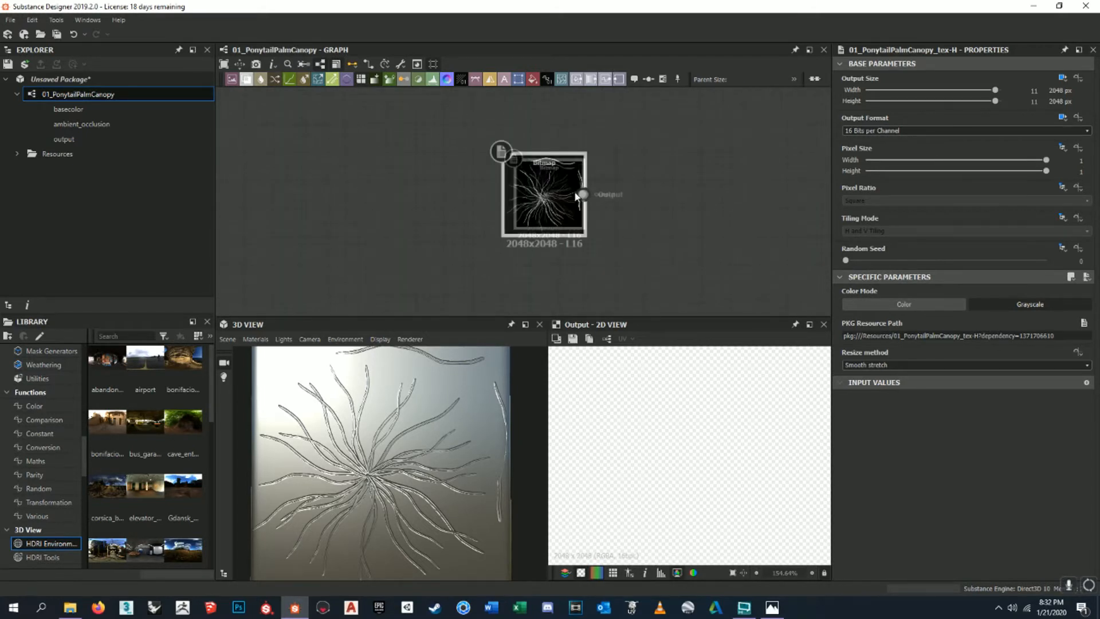
- Connect the 01_PonytailPalmCanopy_tex-H bitmap's output to the O output node
scroll(547, 200, "down", 5)
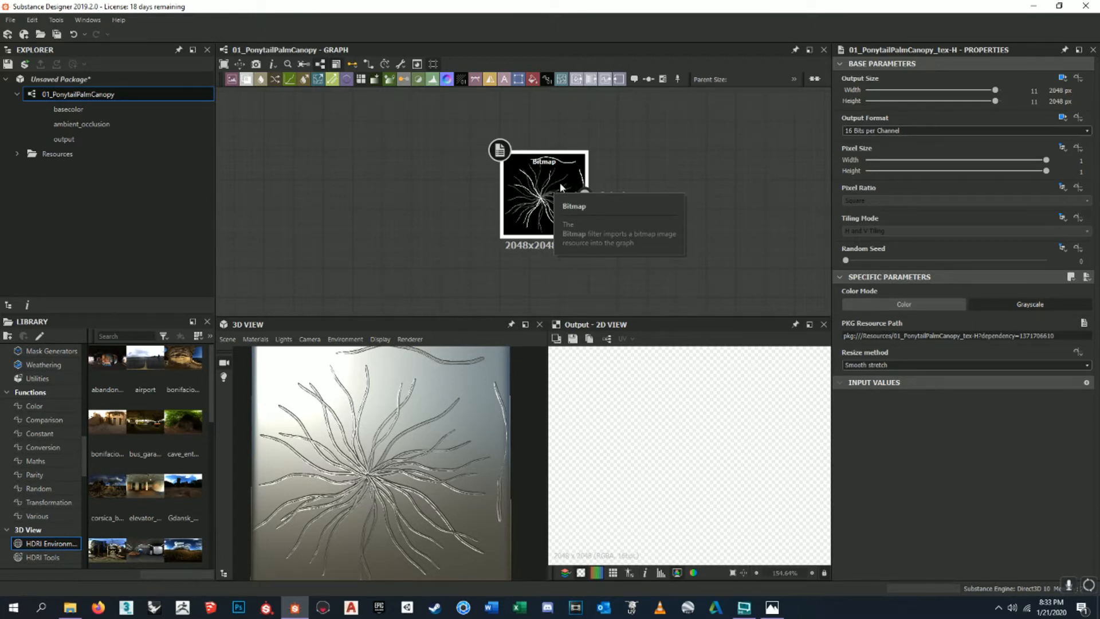
scroll(496, 188, "up", 3)
scroll(540, 198, "down", 5)
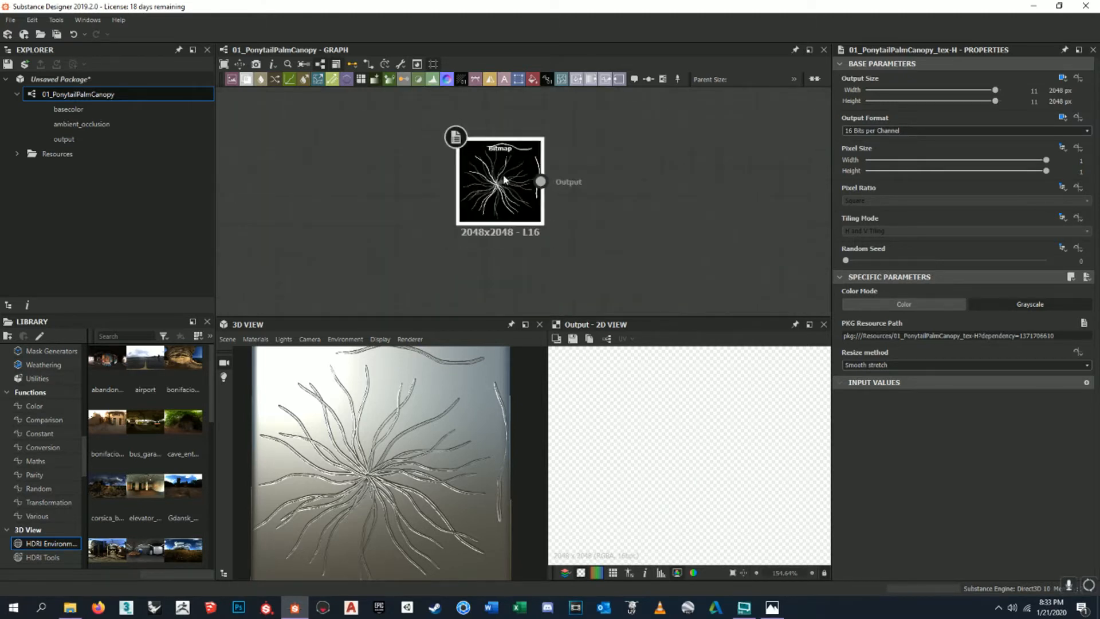
left_click_drag(443, 175, 695, 189)
scroll(689, 395, "down", 10)
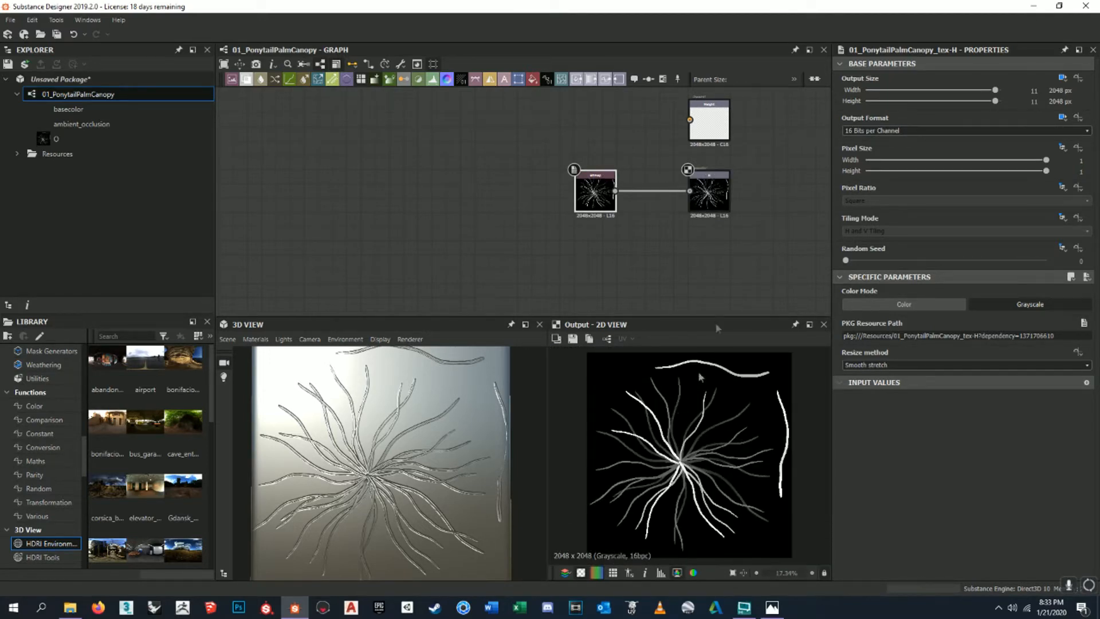
- Inspect the O output node's properties and available node commands without changing anything
left_click(725, 200)
scroll(725, 201, "up", 4)
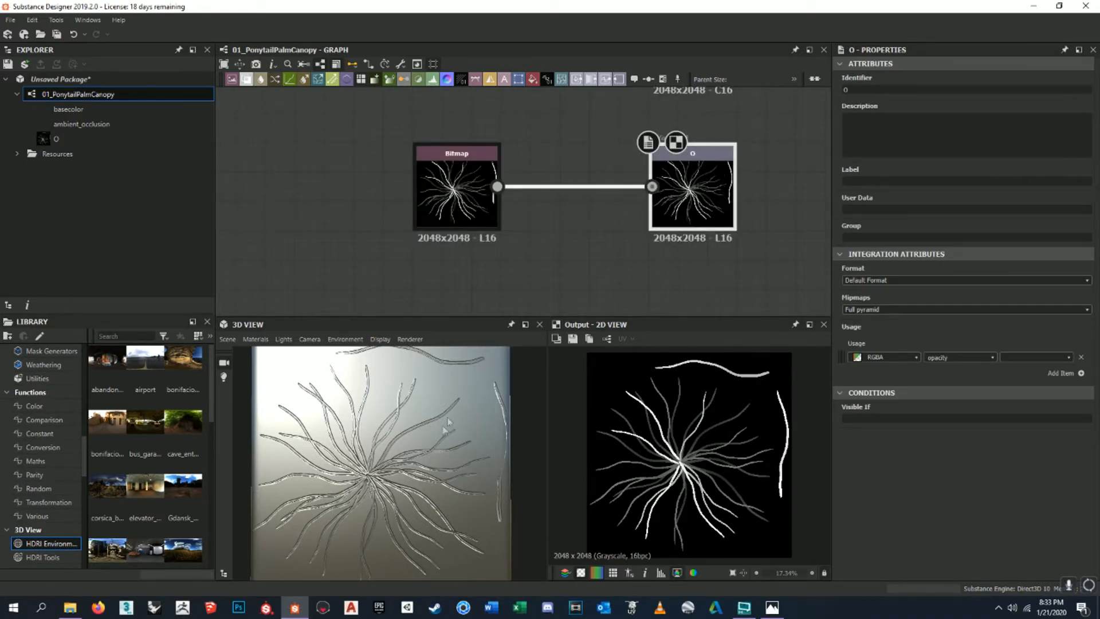
middle_click_drag(630, 231, 662, 227)
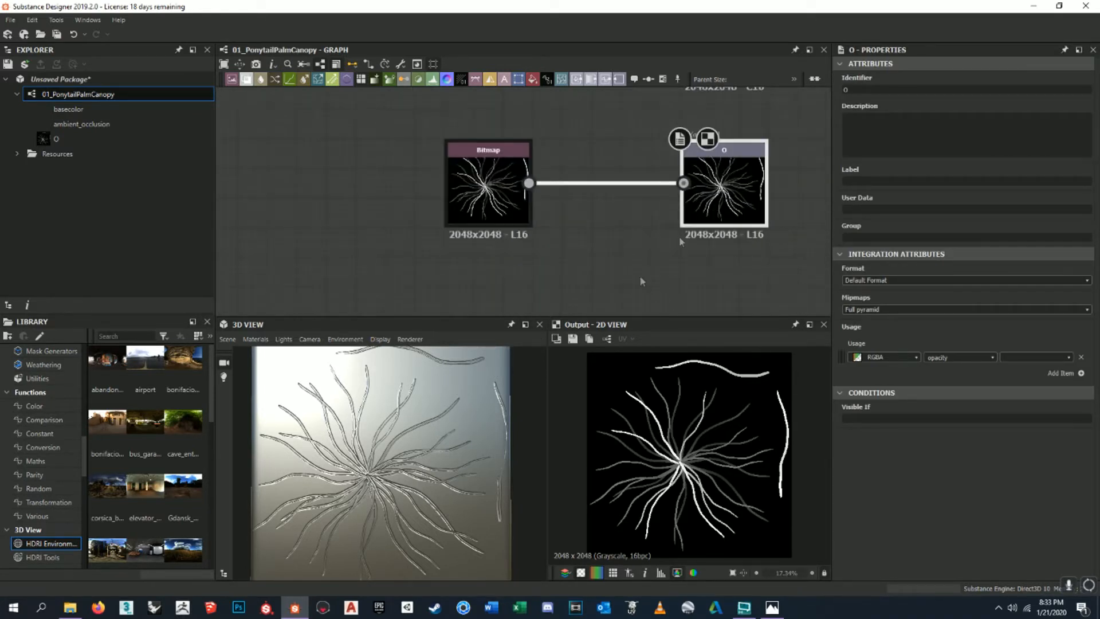
right_click(716, 205)
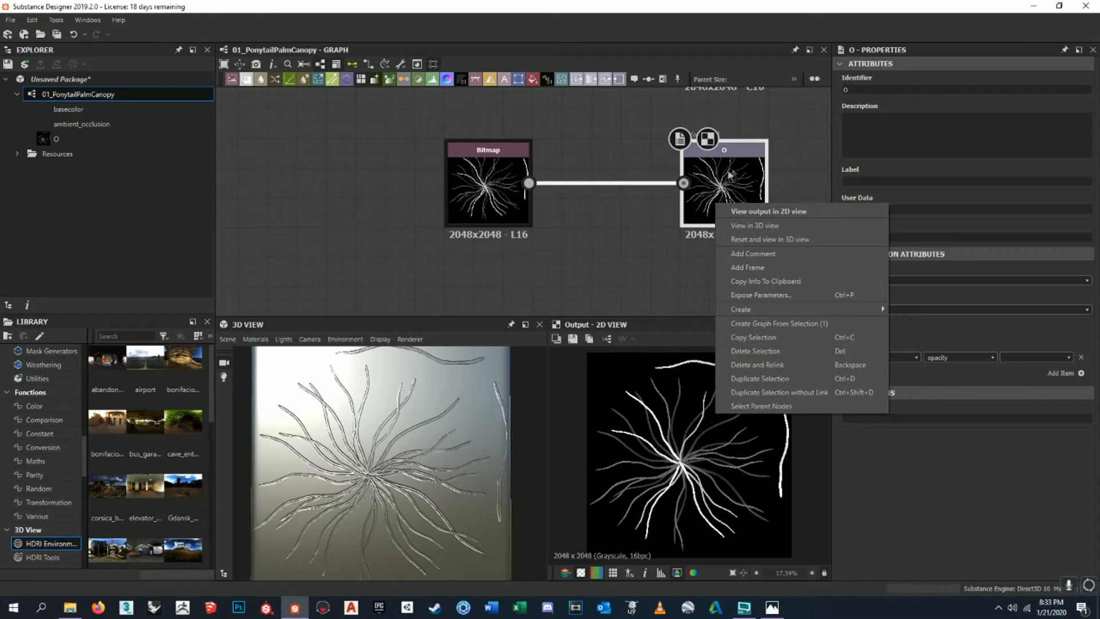
left_click(650, 166)
double_click(671, 177)
- Check the Base Material node's instance parameters and user-defined maps for an opacity option
scroll(671, 174, "down", 1)
middle_click_drag(579, 109, 771, 254)
scroll(628, 178, "down", 3)
scroll(627, 180, "down", 3)
scroll(652, 156, "up", 6)
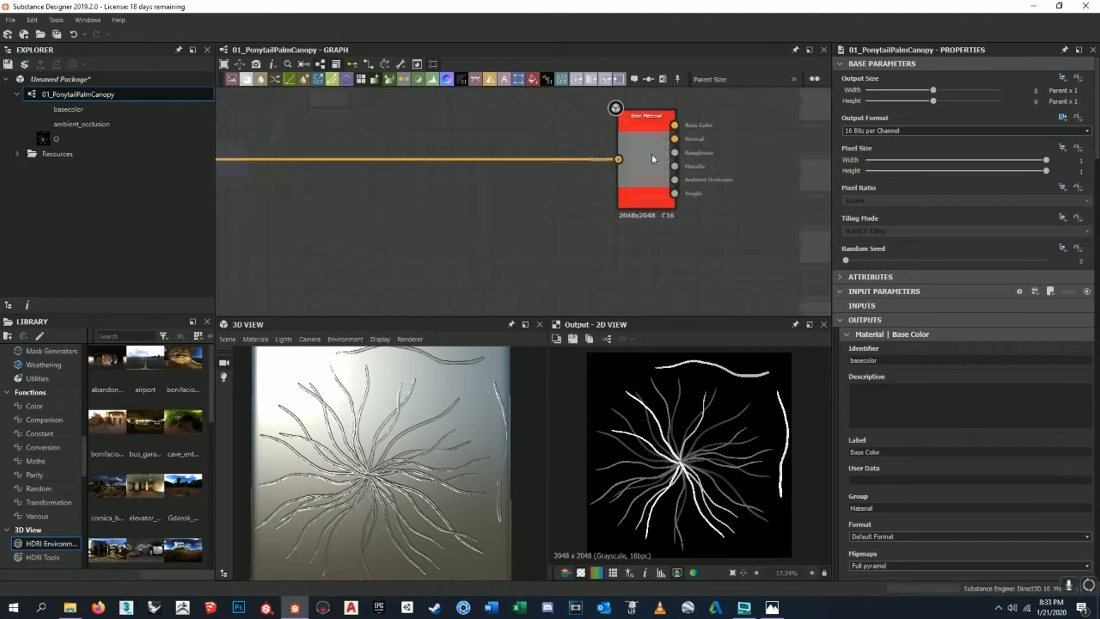
left_click(691, 161)
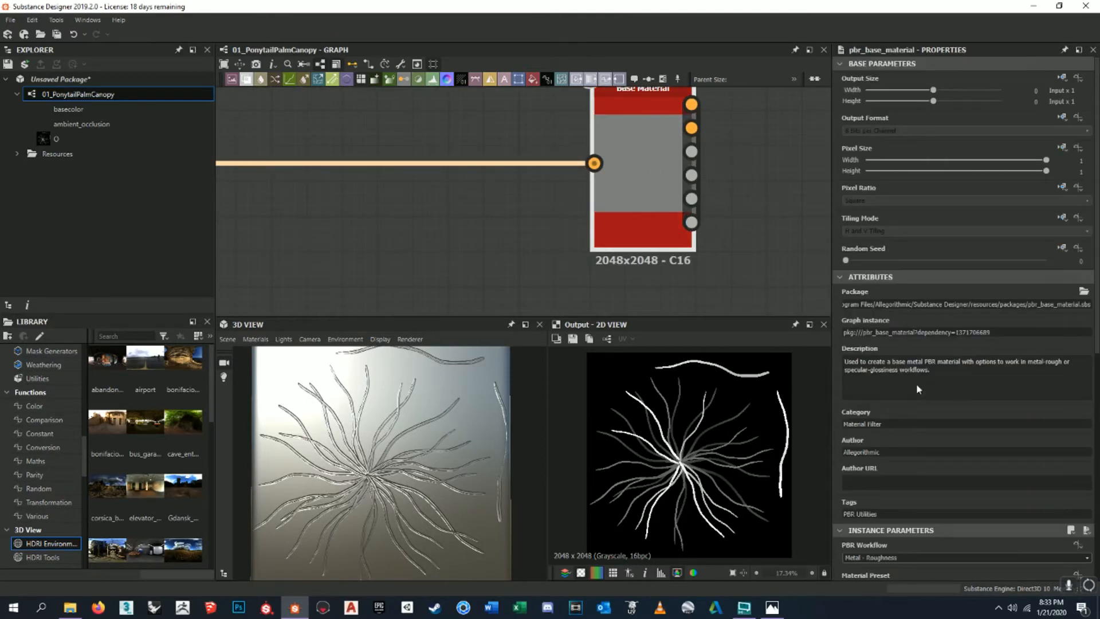
scroll(950, 407, "down", 8)
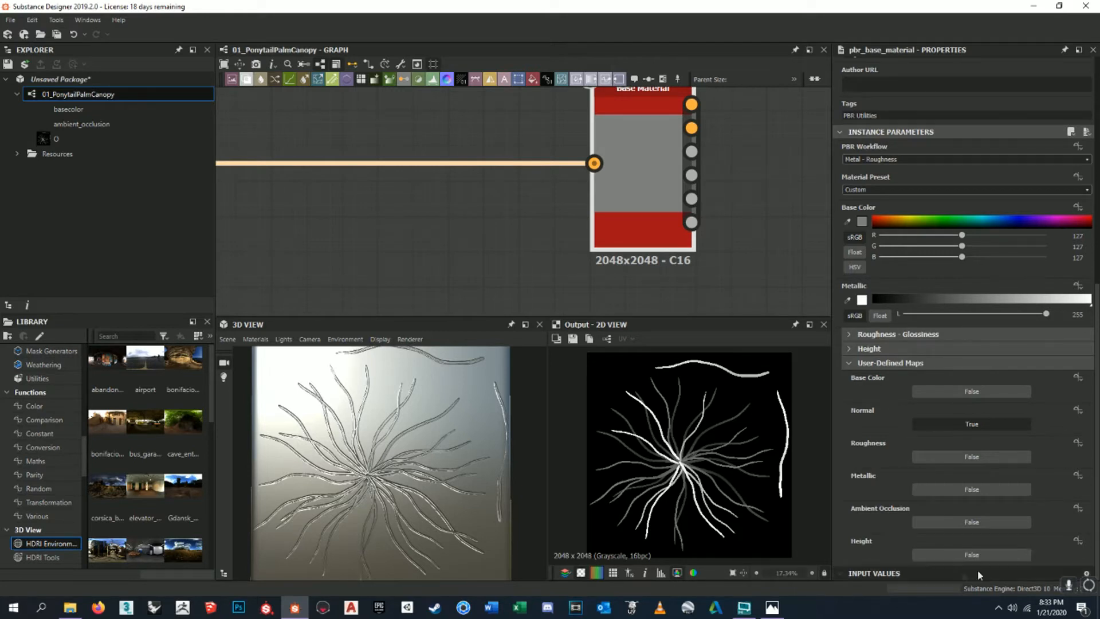
- Show the O output node in the 3D view as the Opacity channel
middle_click_drag(680, 277, 471, 172)
scroll(567, 206, "down", 7)
middle_click_drag(646, 233, 636, 115)
scroll(600, 222, "up", 3)
scroll(600, 222, "up", 3)
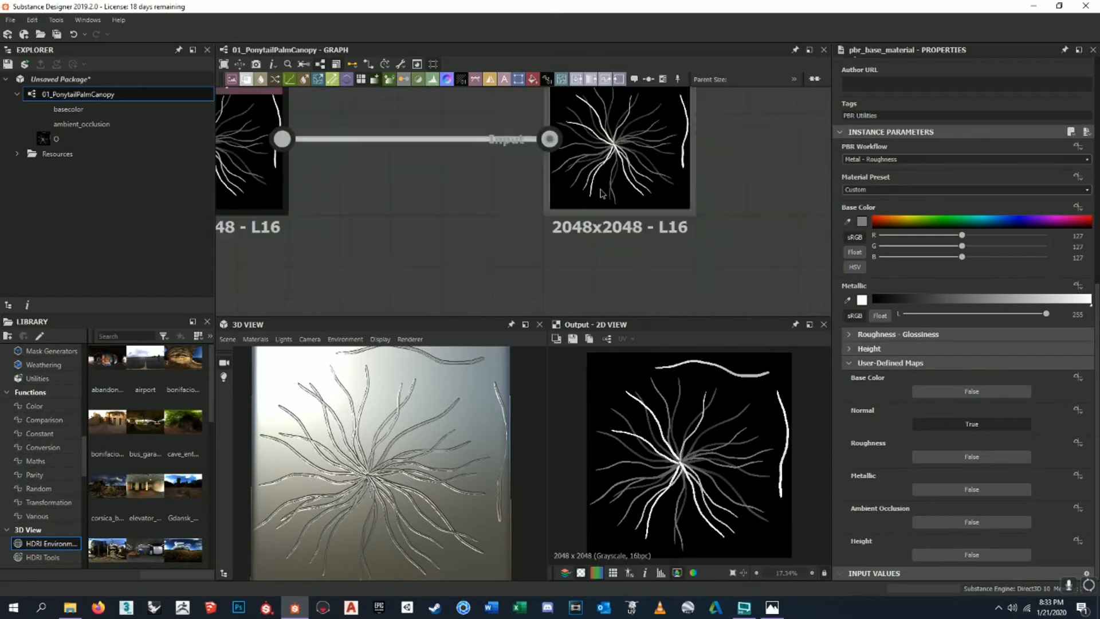
left_click(603, 189)
scroll(601, 217, "down", 1)
middle_click_drag(598, 221, 666, 223)
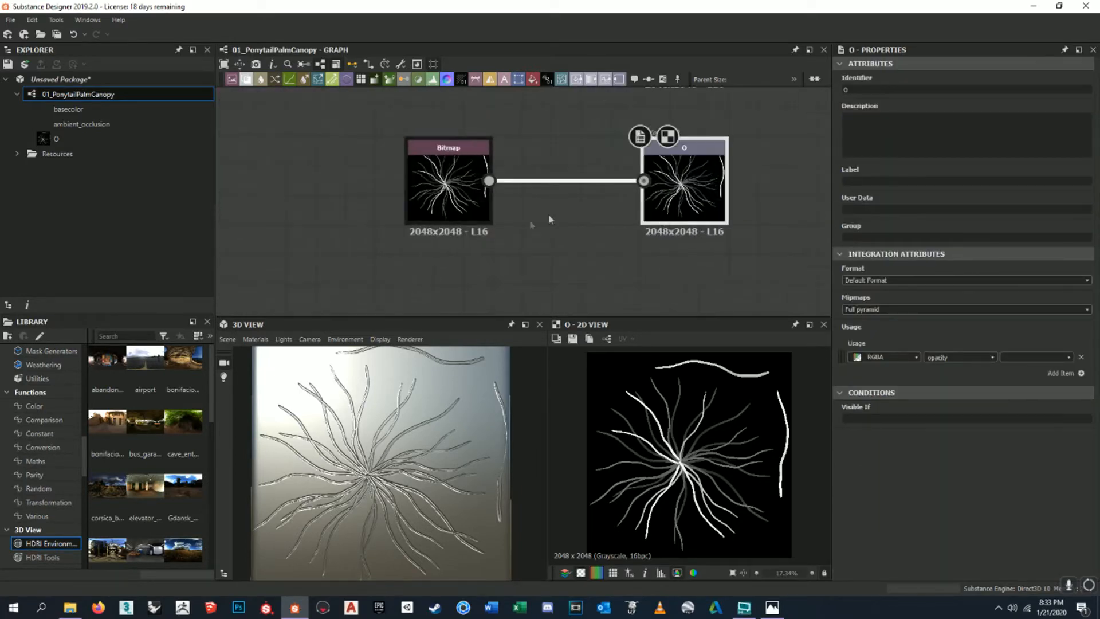
right_click(684, 189)
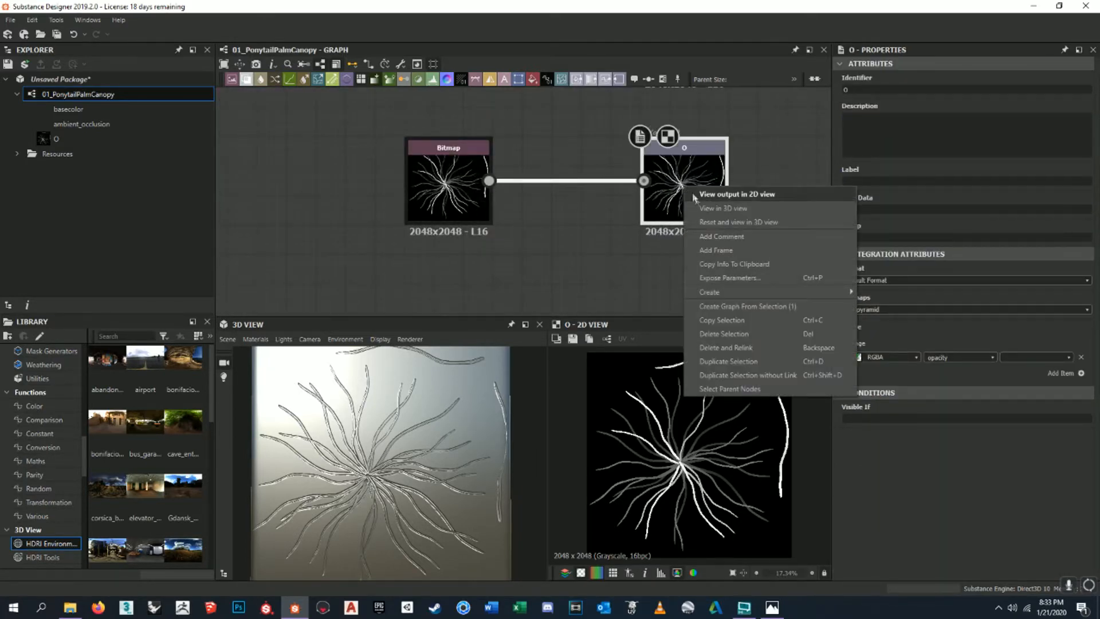
left_click(703, 210)
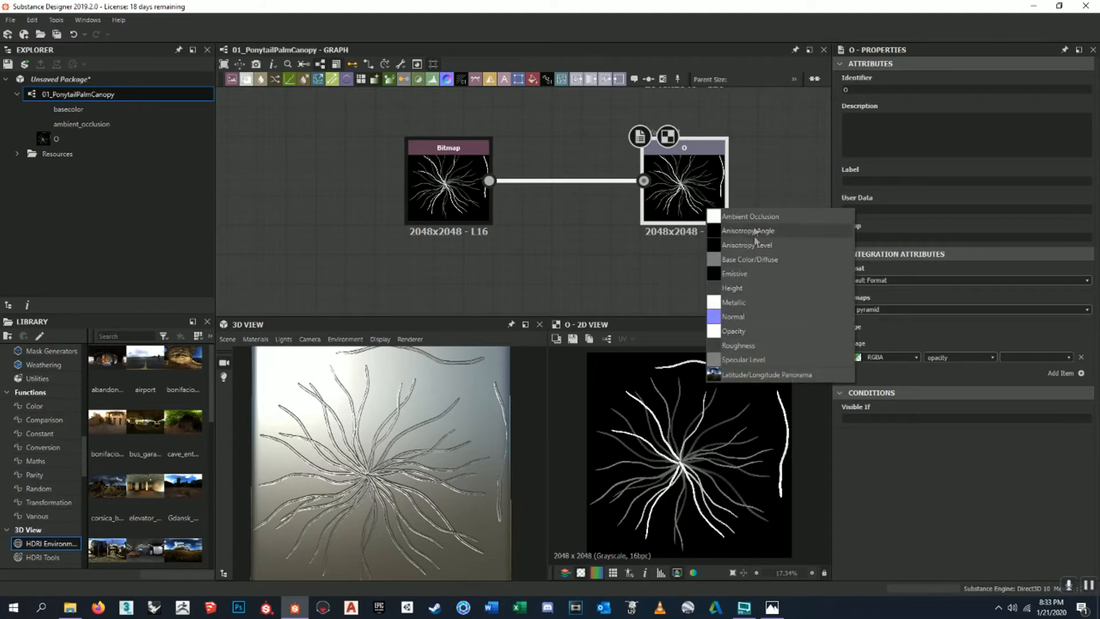
left_click(741, 330)
- Compare the strands' transparency in the 3D preview with the grey values of the O output in the 2D view
left_click_drag(449, 431, 474, 426)
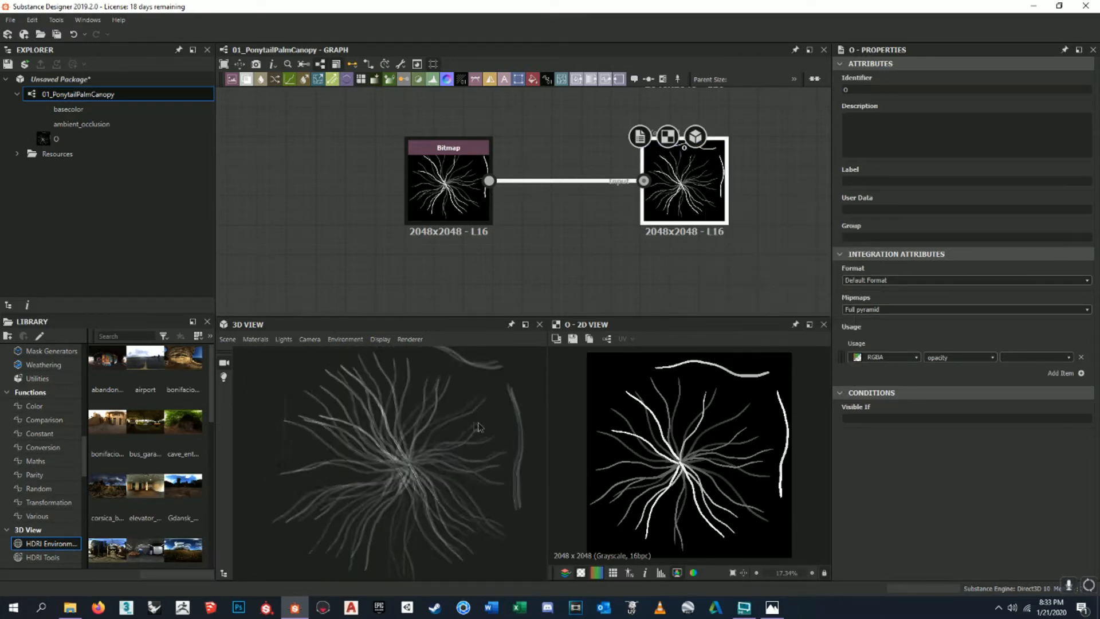
scroll(471, 435, "up", 5)
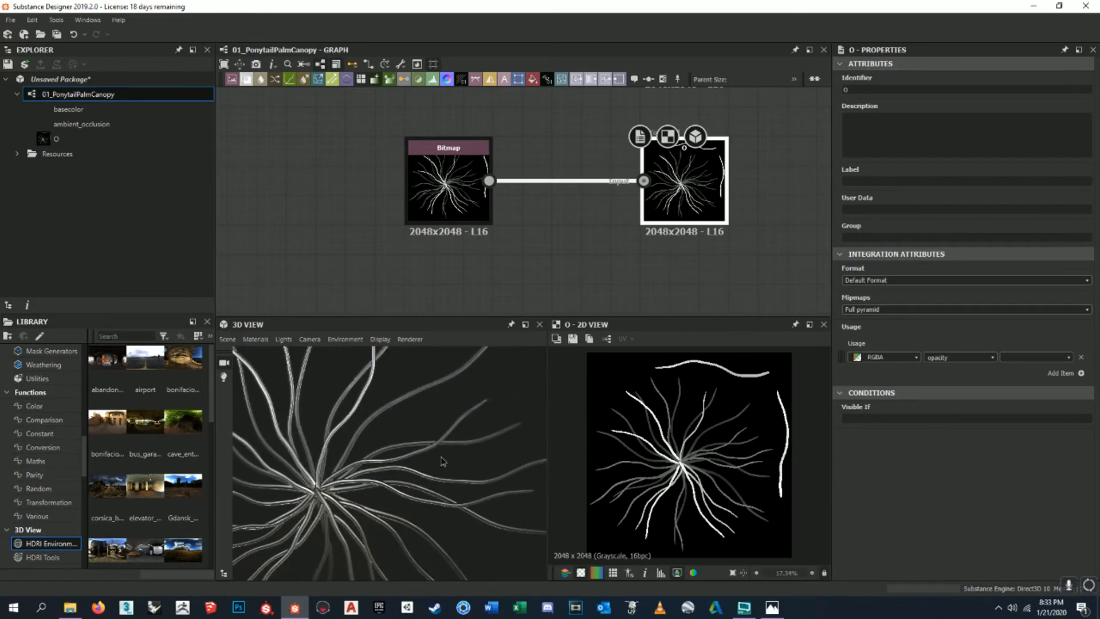
left_click_drag(425, 449, 409, 422)
scroll(440, 448, "up", 4)
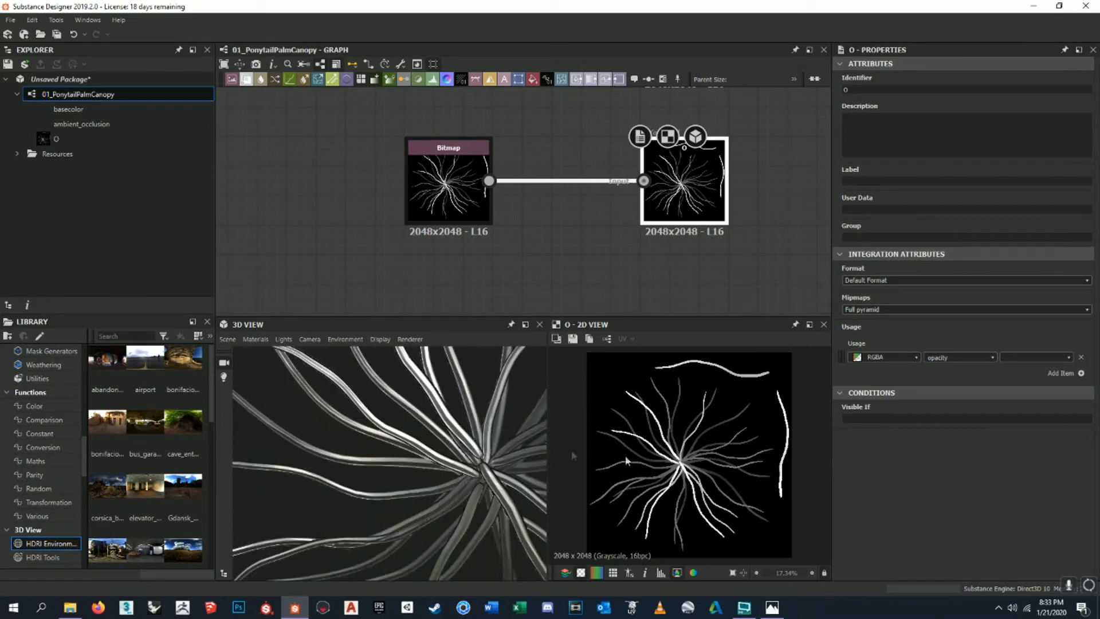
scroll(694, 446, "up", 4)
scroll(438, 491, "down", 3)
mouse_move(439, 492)
left_mouse_down()
mouse_move(441, 464)
mouse_move(400, 474)
mouse_move(447, 475)
mouse_move(423, 461)
left_mouse_up()
scroll(447, 474, "down", 4)
scroll(423, 460, "up", 4)
scroll(423, 460, "down", 5)
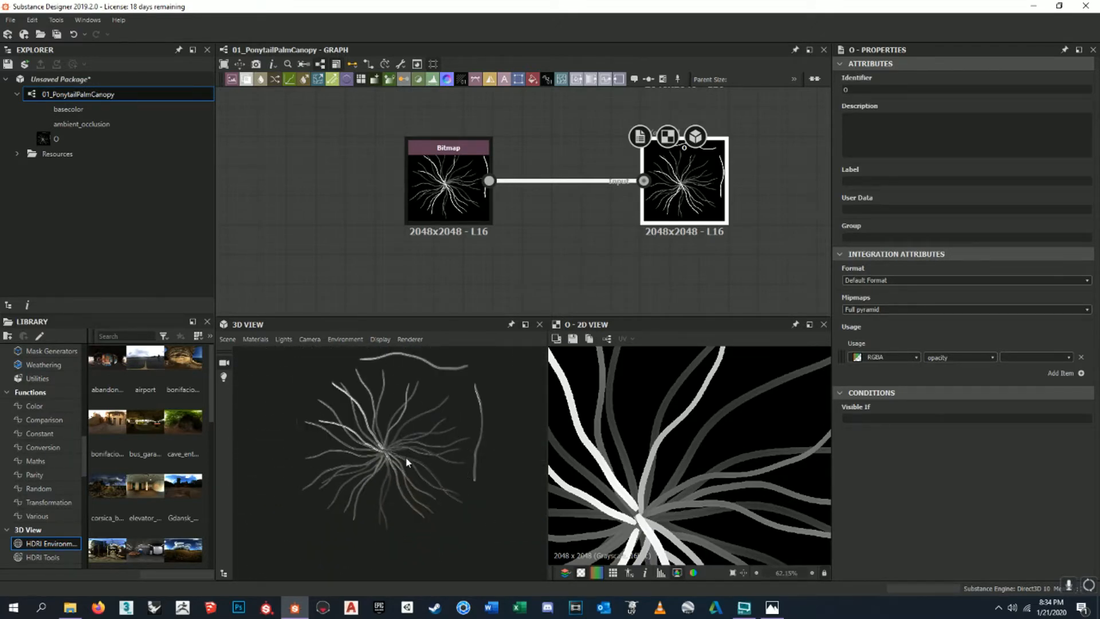
scroll(400, 452, "up", 2)
left_click_drag(419, 438, 417, 439)
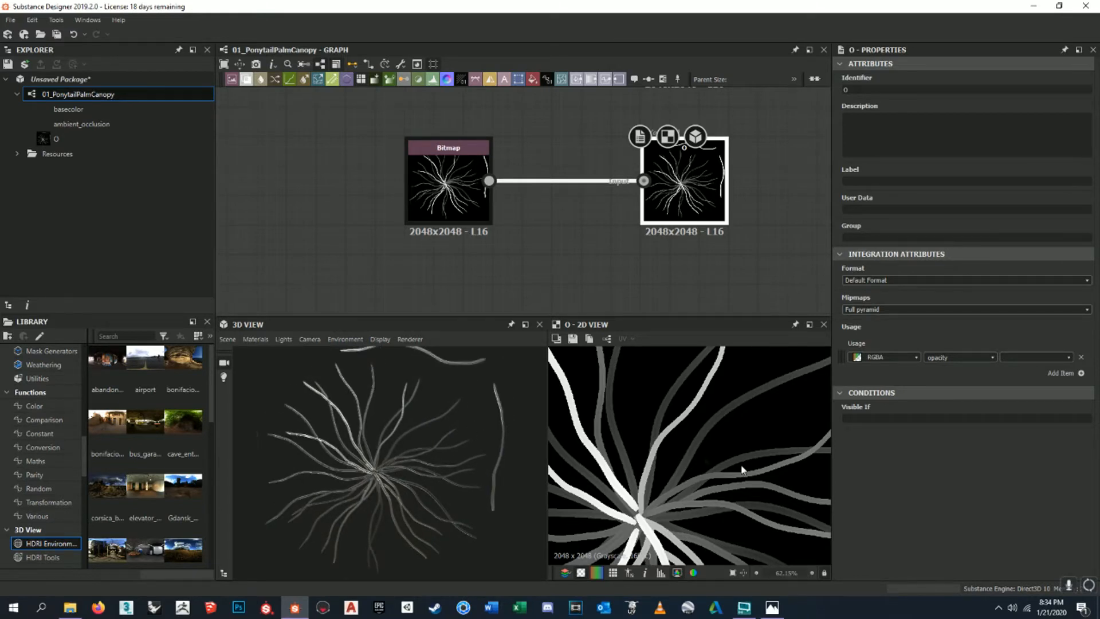
scroll(741, 470, "down", 3)
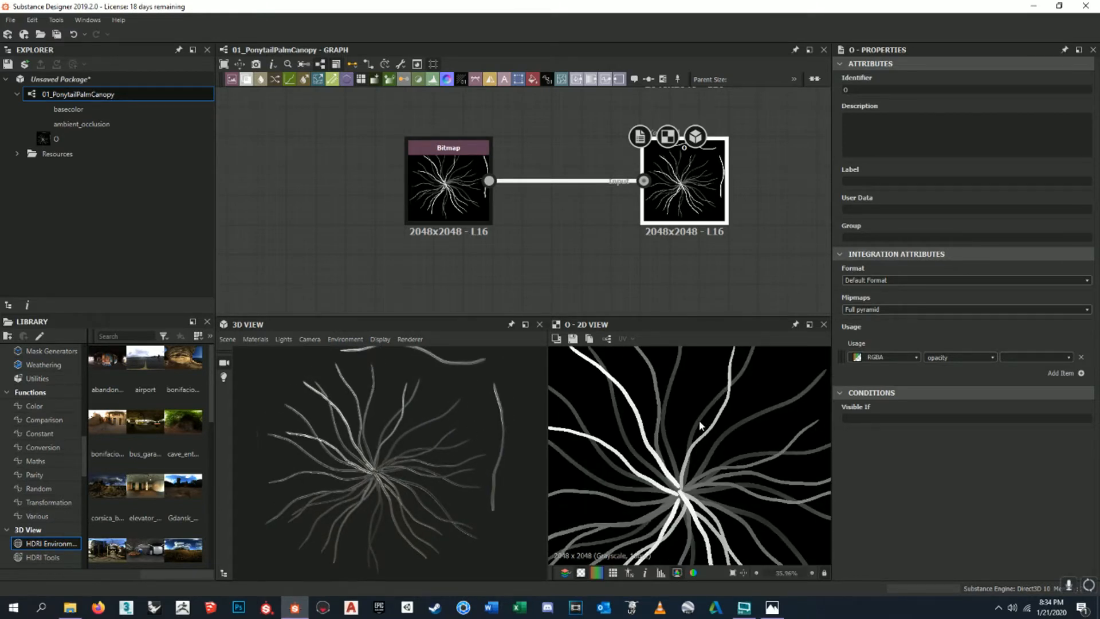
scroll(728, 470, "up", 4)
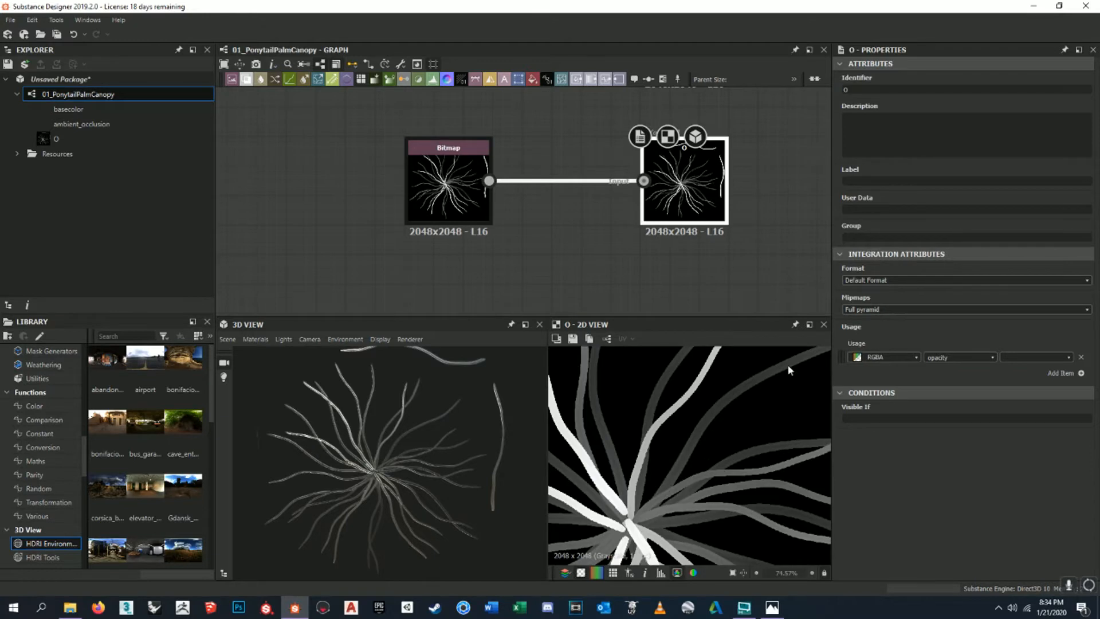
scroll(716, 442, "down", 5)
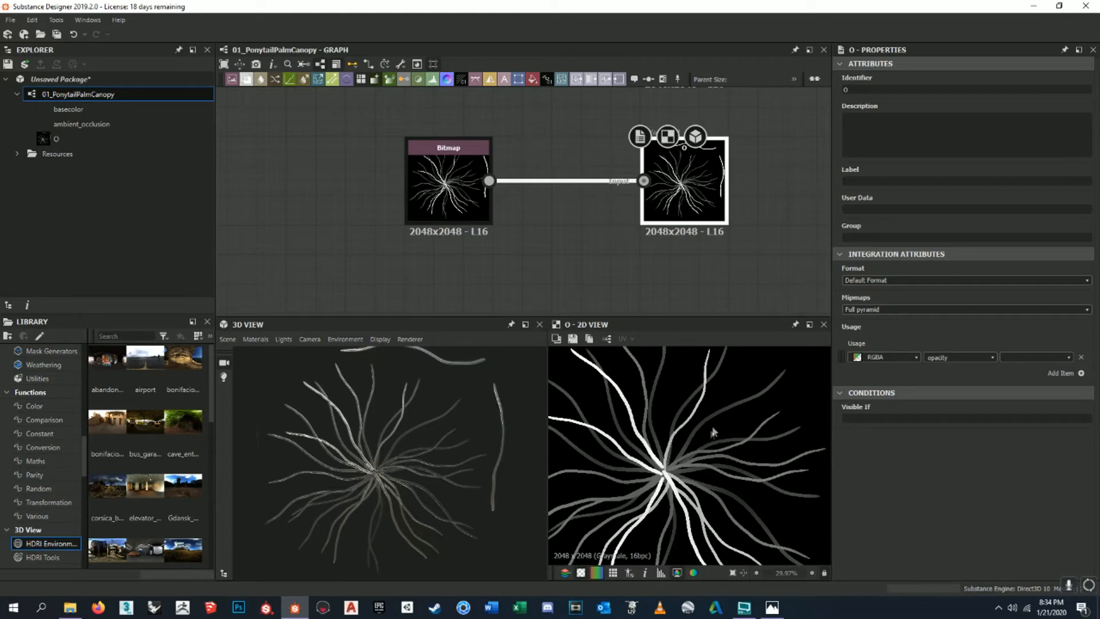
scroll(732, 438, "up", 9)
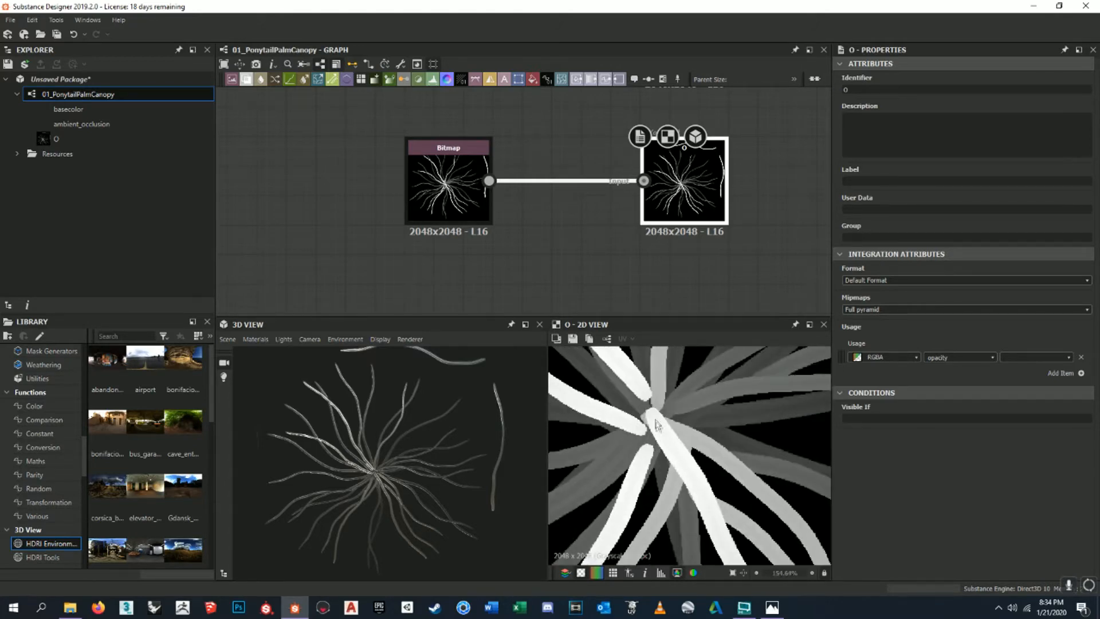
scroll(690, 483, "down", 6)
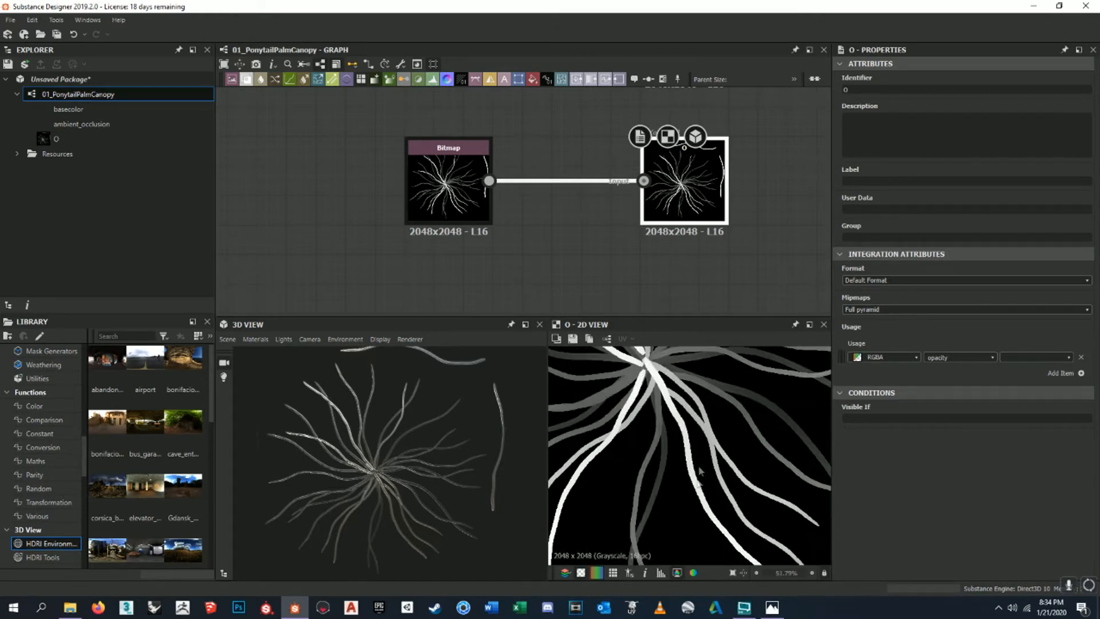
scroll(401, 501, "up", 5)
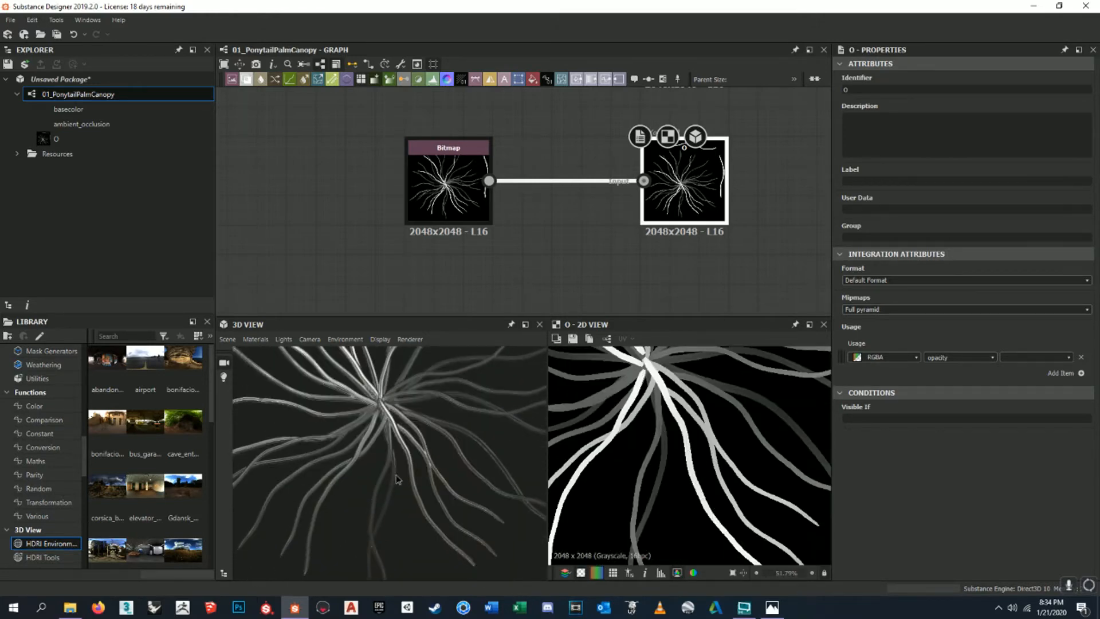
left_click_drag(427, 450, 344, 441)
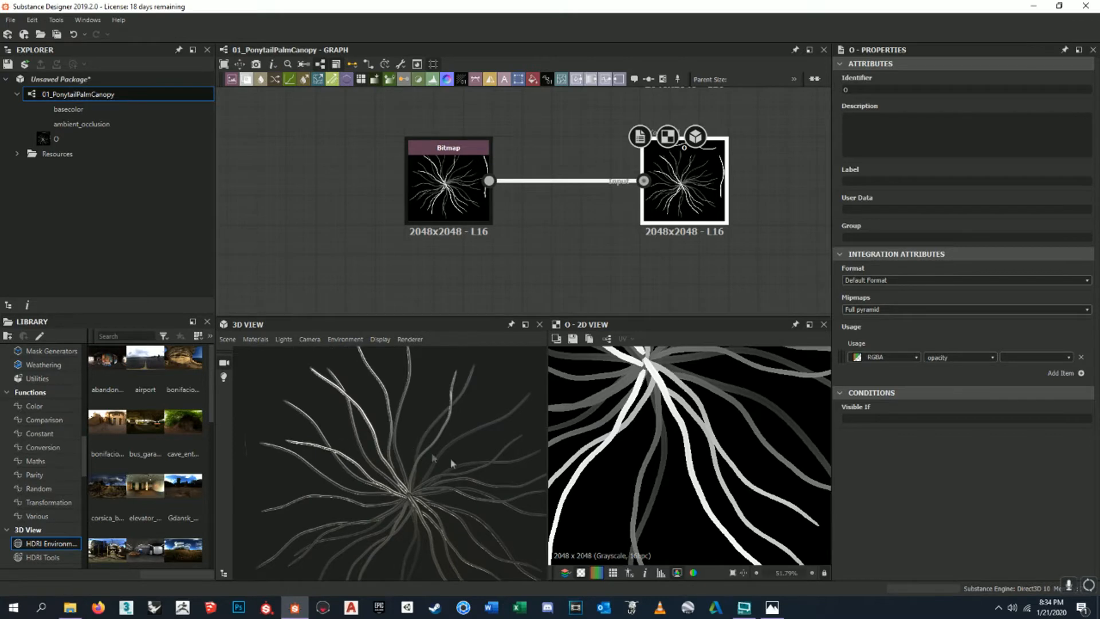
left_click_drag(505, 470, 568, 445)
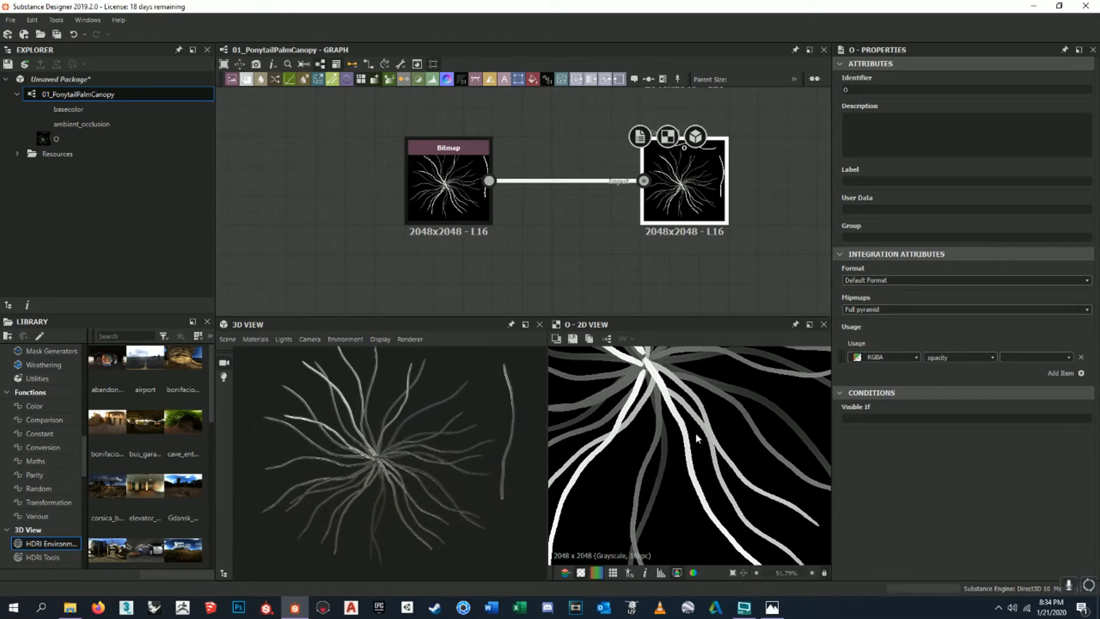
- Move the height bitmap farther from the O output and add a Levels node between them
middle_click_drag(426, 295, 475, 288)
left_click_drag(529, 201, 353, 201)
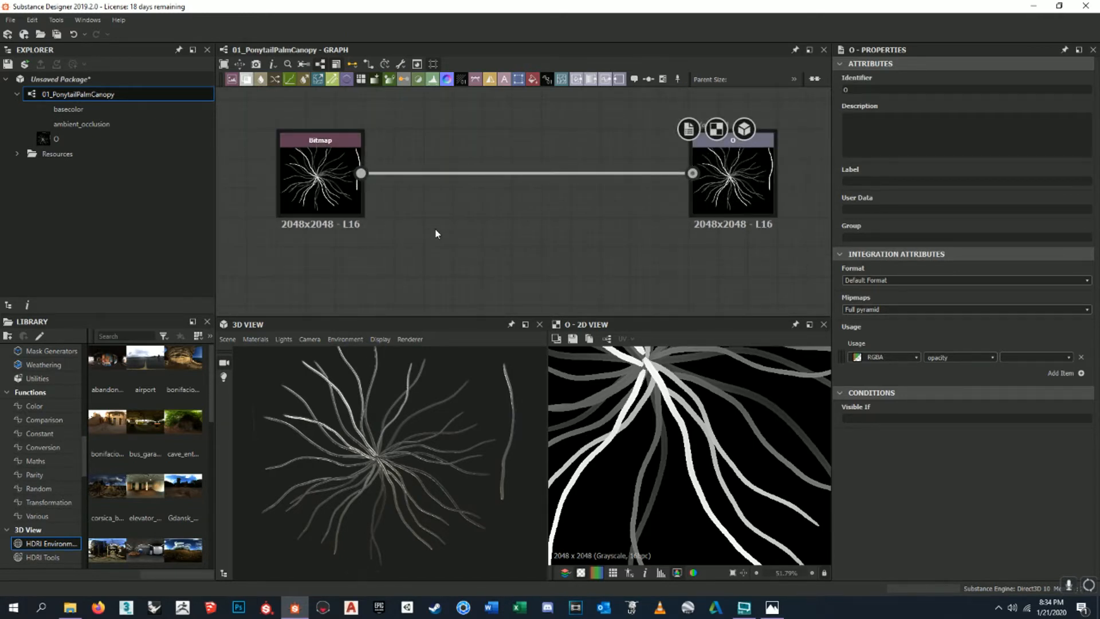
key("space")
type("levels")
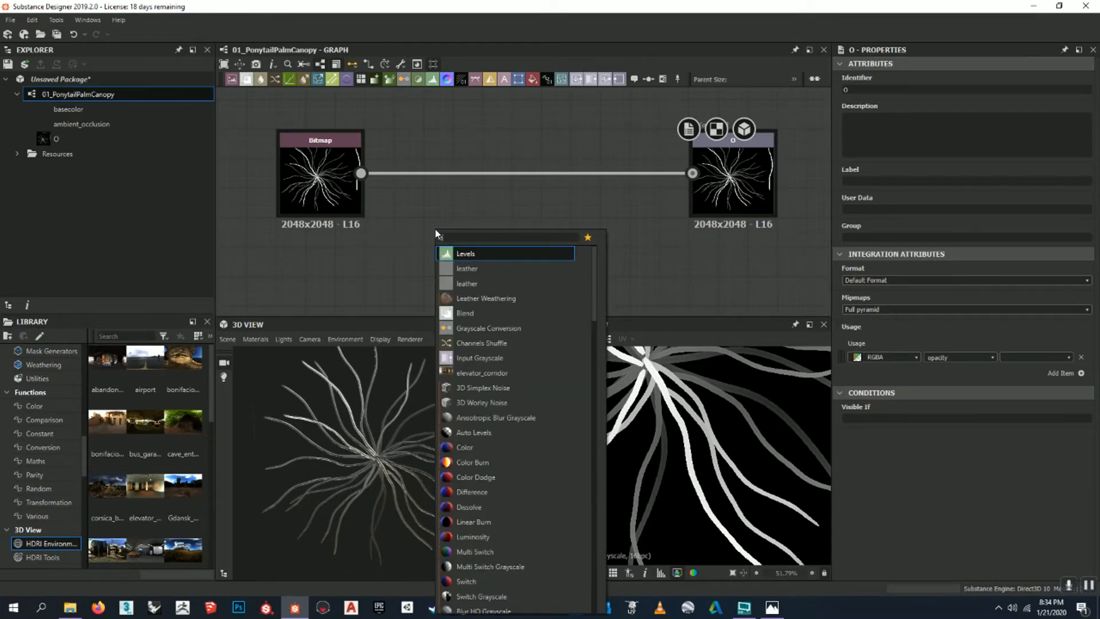
key("Return")
left_click_drag(436, 233, 495, 218)
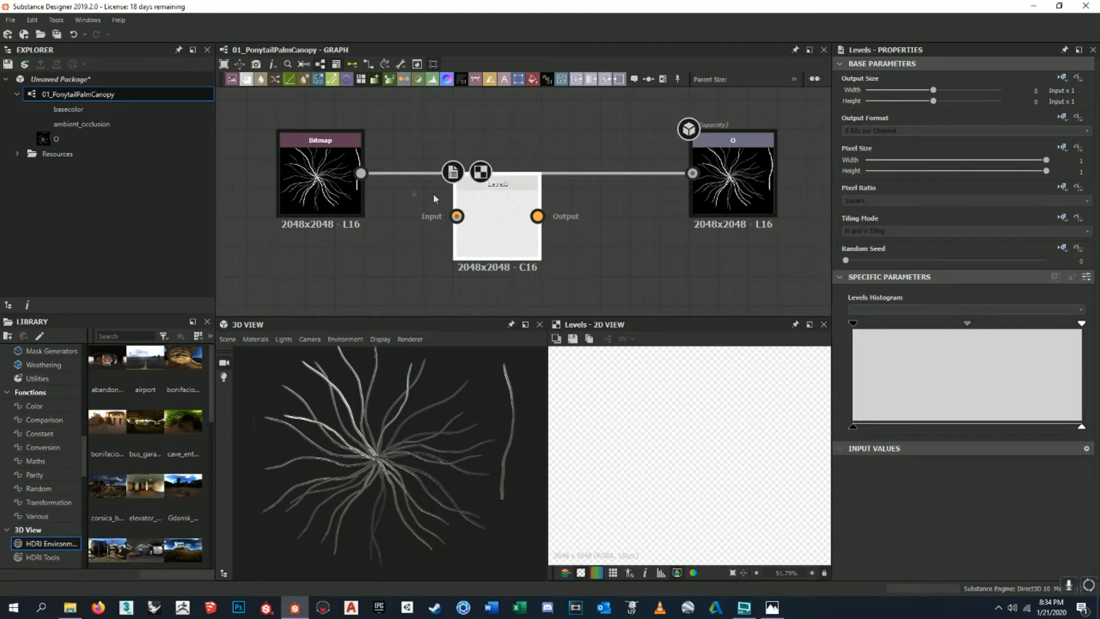
- Feed the height bitmap into the Levels node and lower its white input level almost to black, turning all strands solid white
left_click_drag(360, 173, 458, 217)
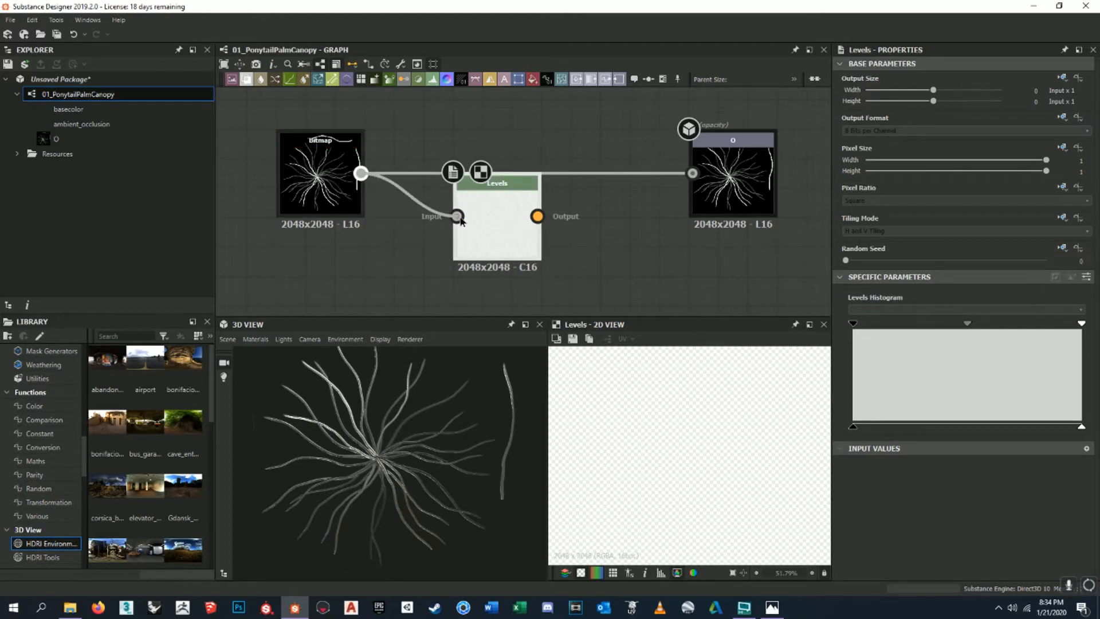
scroll(725, 413, "down", 3)
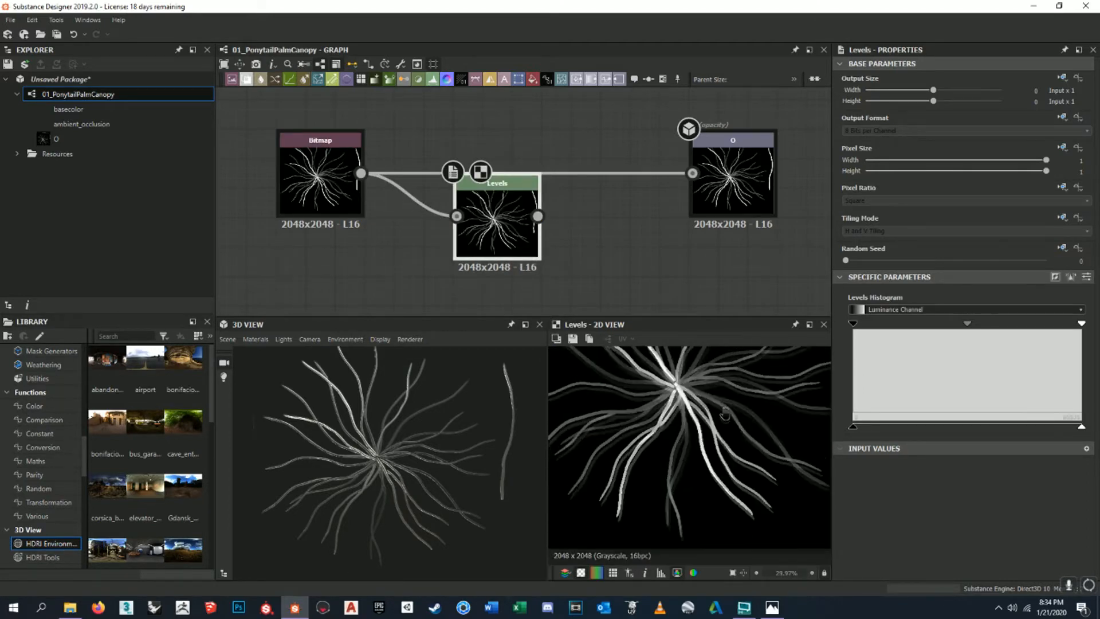
scroll(725, 413, "down", 3)
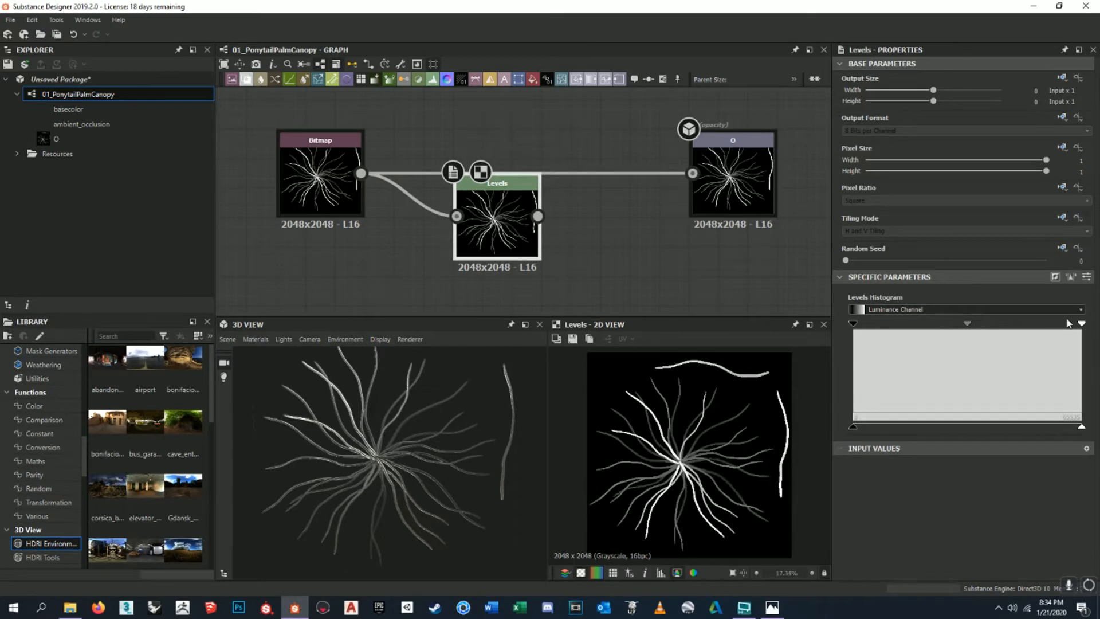
left_click_drag(1081, 325, 857, 332)
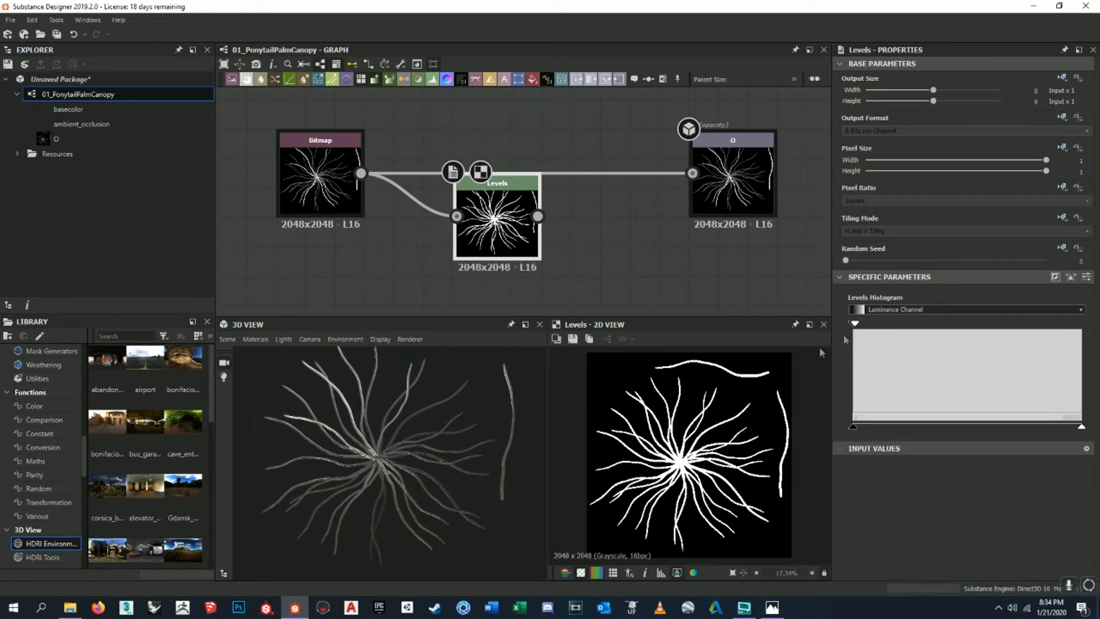
scroll(698, 430, "up", 10)
scroll(715, 440, "down", 3)
middle_click_drag(715, 440, 719, 388)
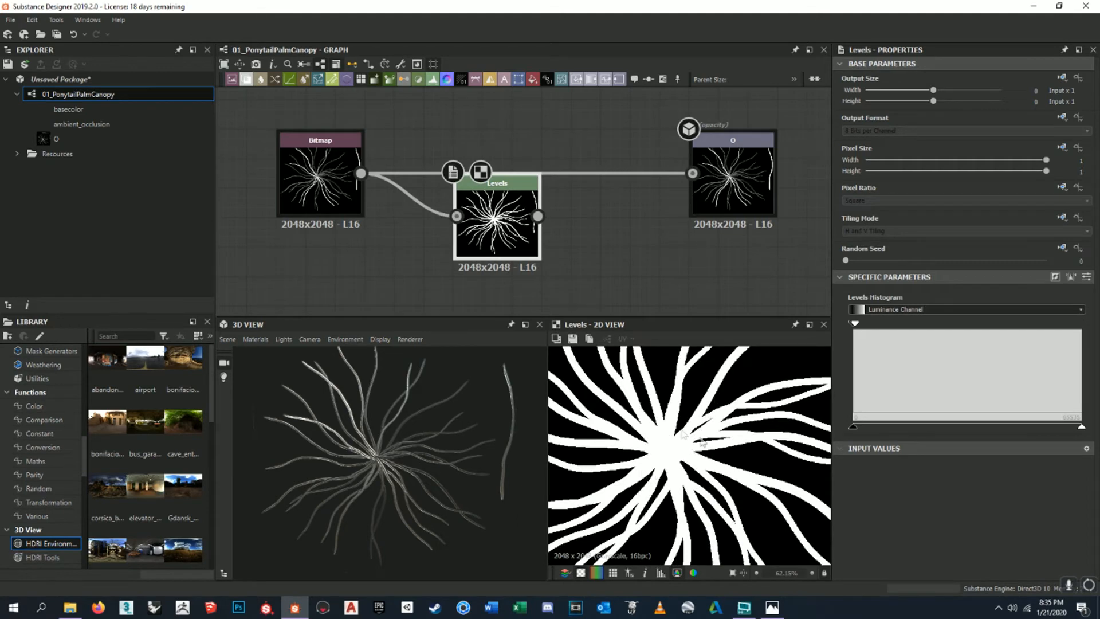
middle_click_drag(621, 510, 663, 472)
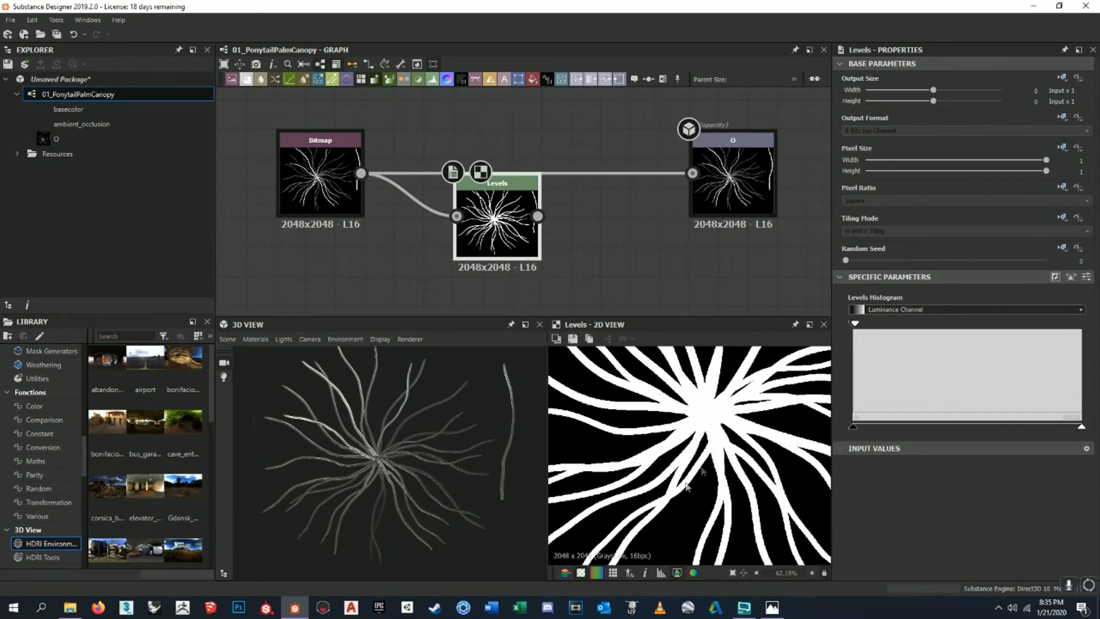
middle_click_drag(707, 416, 739, 439)
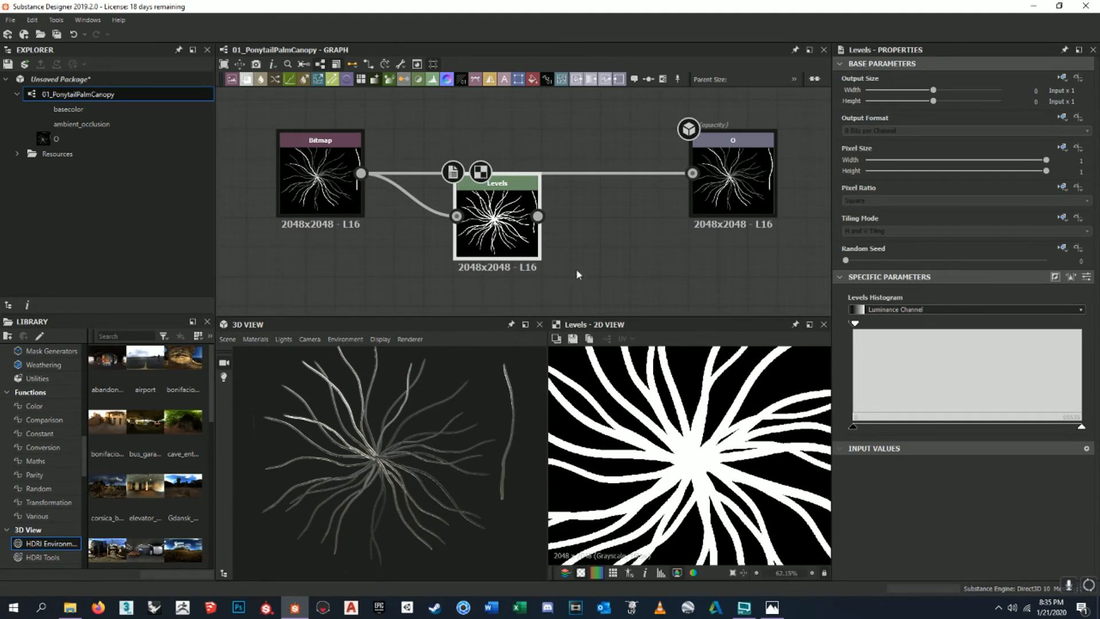
- Connect the Levels node's output to the O output node, replacing the direct bitmap link, and check the strands in 3D
middle_click_drag(609, 252, 593, 256)
left_click_drag(521, 220, 677, 178)
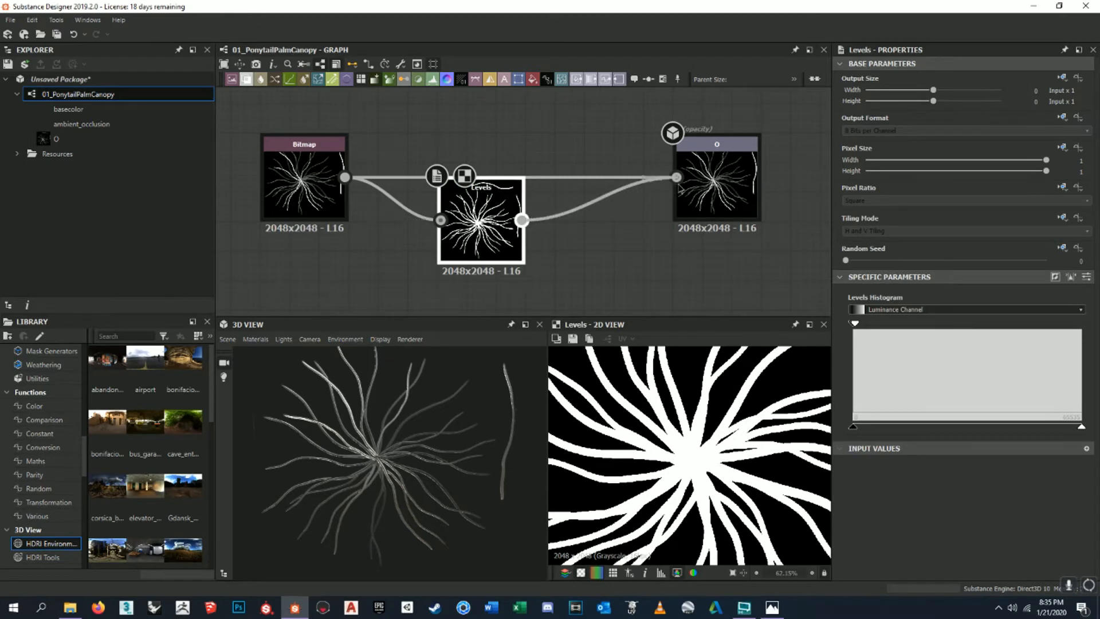
scroll(421, 470, "up", 5)
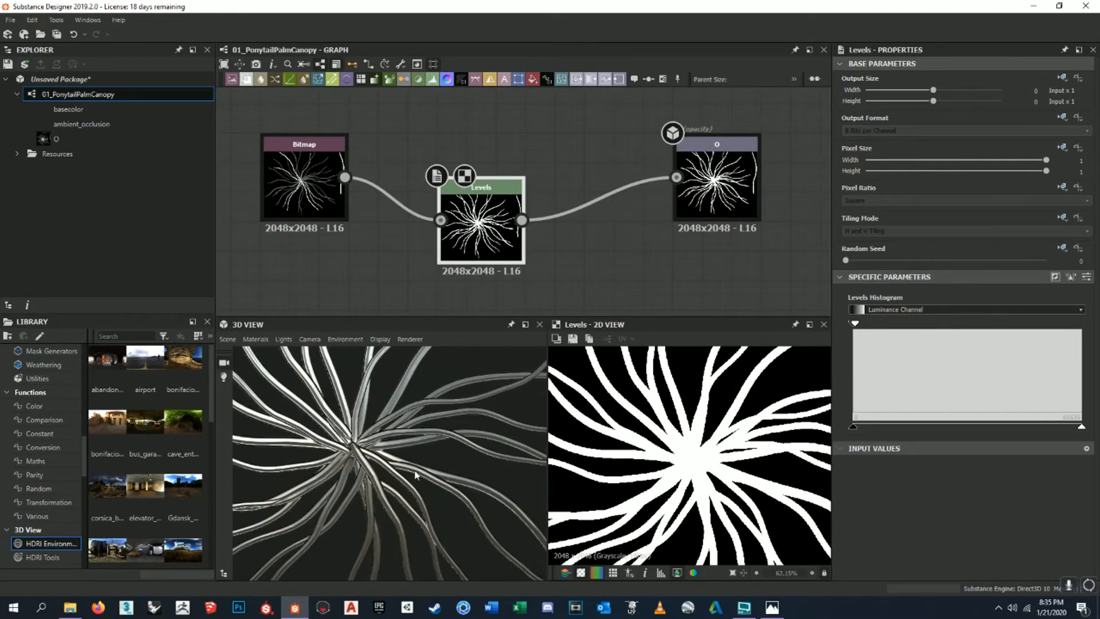
scroll(386, 467, "down", 8)
left_click_drag(418, 449, 444, 451)
- Align the Levels node in a row between the height bitmap and the O output, and review the opacity result in 3D
left_click_drag(491, 257, 505, 214)
scroll(528, 221, "down", 1)
scroll(452, 449, "down", 3)
scroll(452, 448, "up", 3)
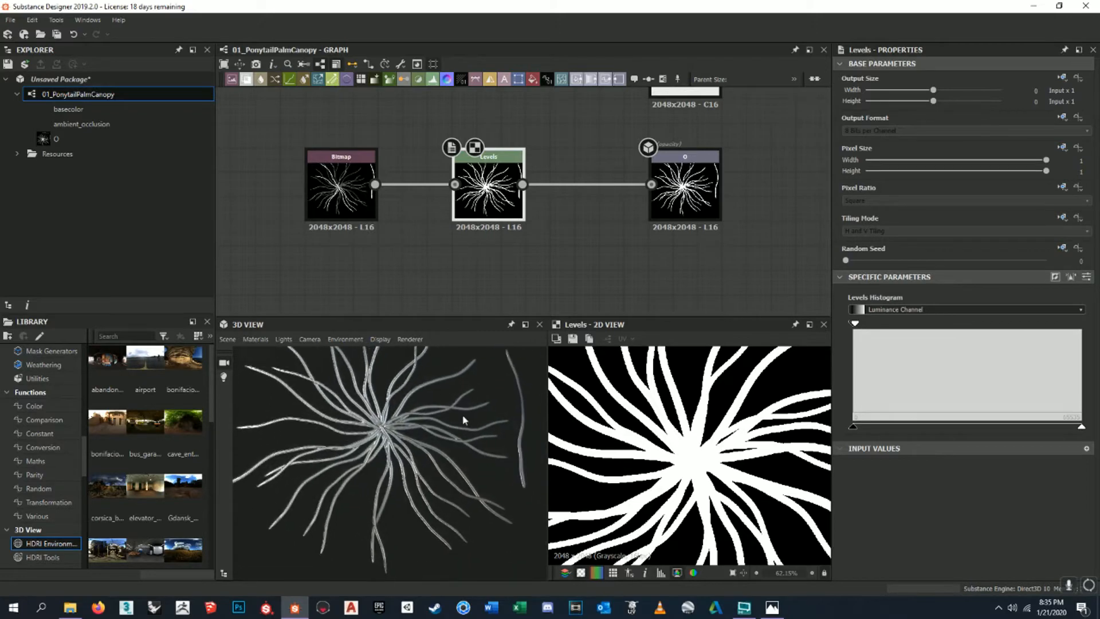
left_click_drag(474, 423, 458, 471)
mouse_move(382, 404)
left_mouse_down()
mouse_move(391, 421)
mouse_move(367, 403)
left_mouse_up()
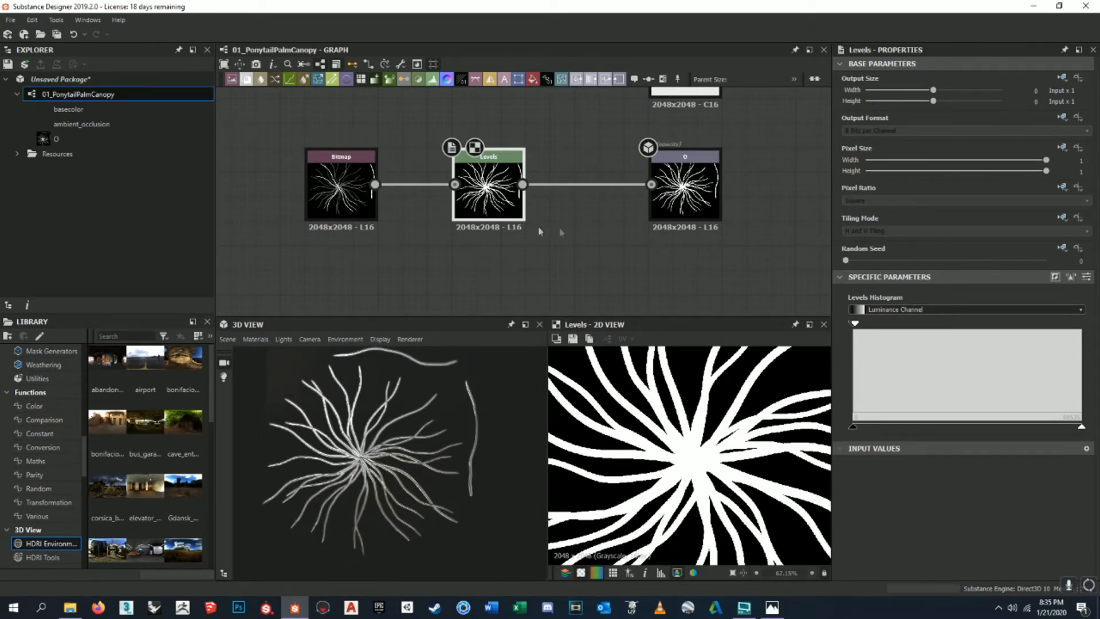
scroll(544, 229, "down", 2)
scroll(495, 200, "down", 2)
middle_click_drag(420, 149, 623, 244)
scroll(528, 194, "down", 2)
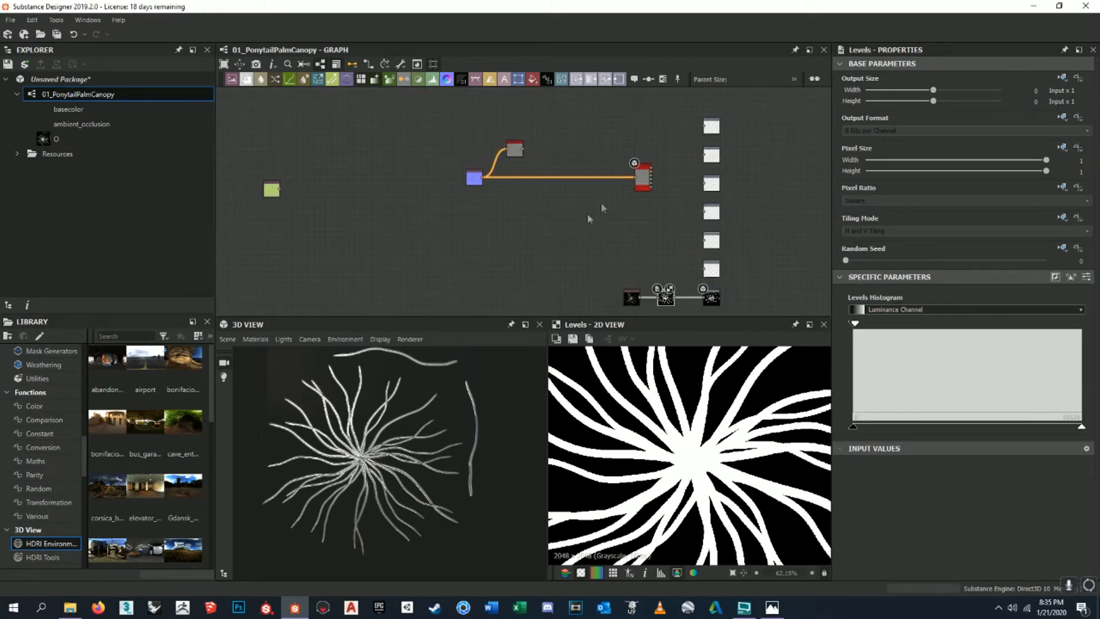
scroll(643, 176, "up", 8)
scroll(643, 176, "down", 7)
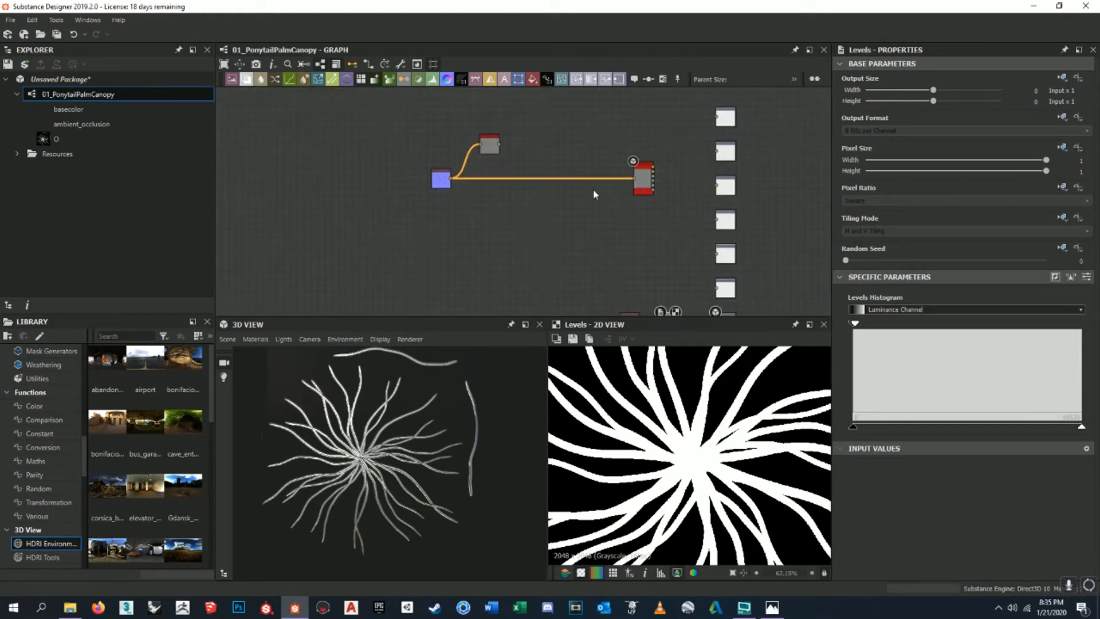
middle_click_drag(643, 218, 613, 173)
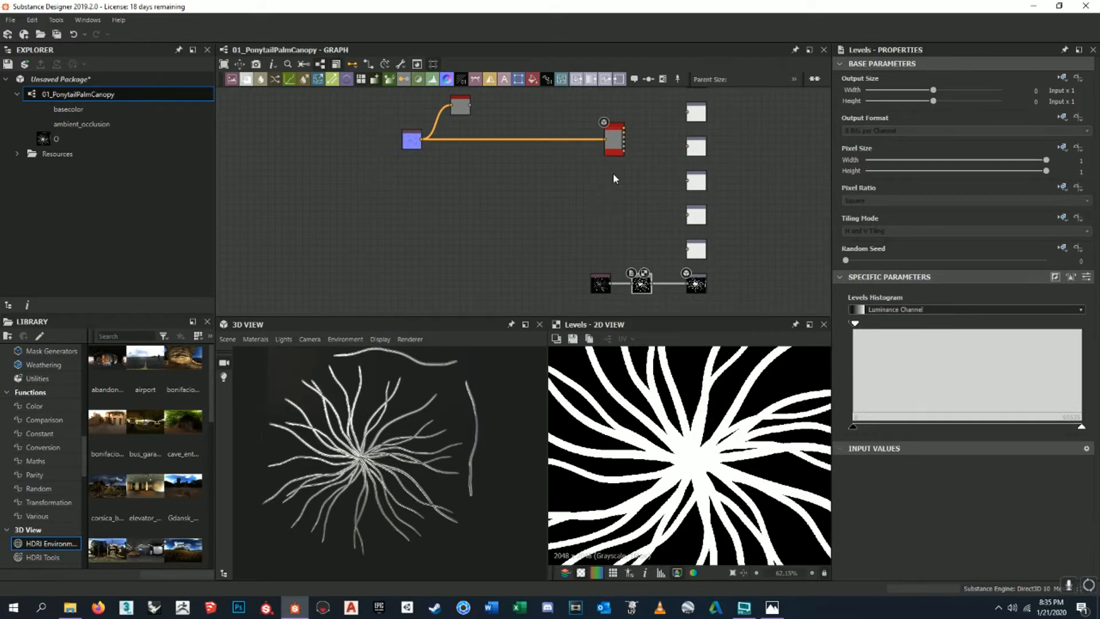
scroll(613, 173, "down", 2)
middle_click_drag(613, 173, 601, 159)
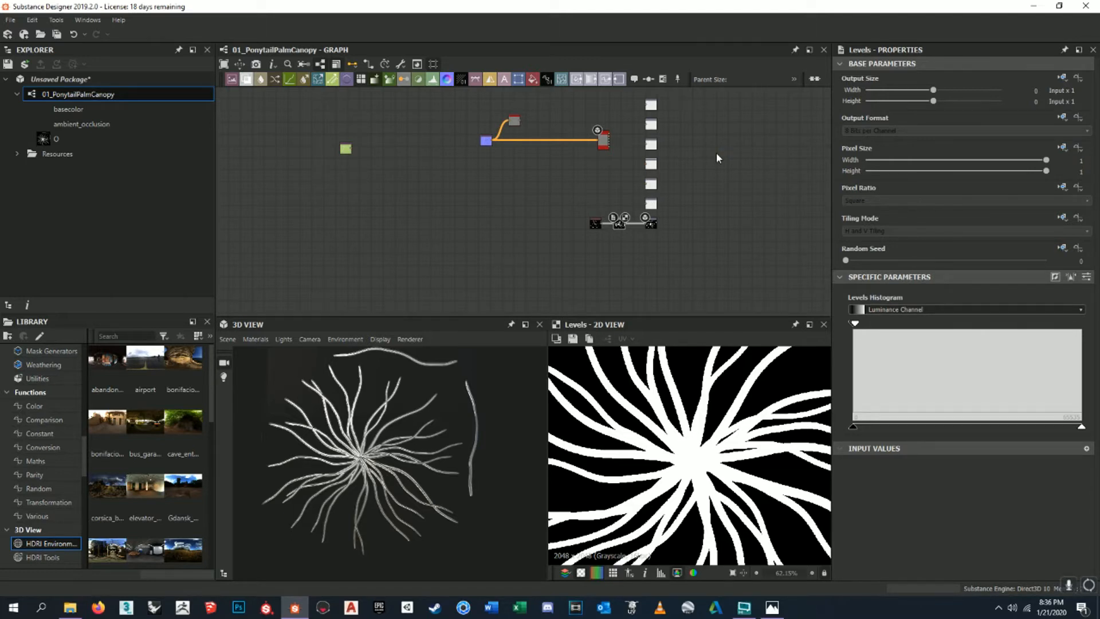
middle_click_drag(586, 161, 560, 166)
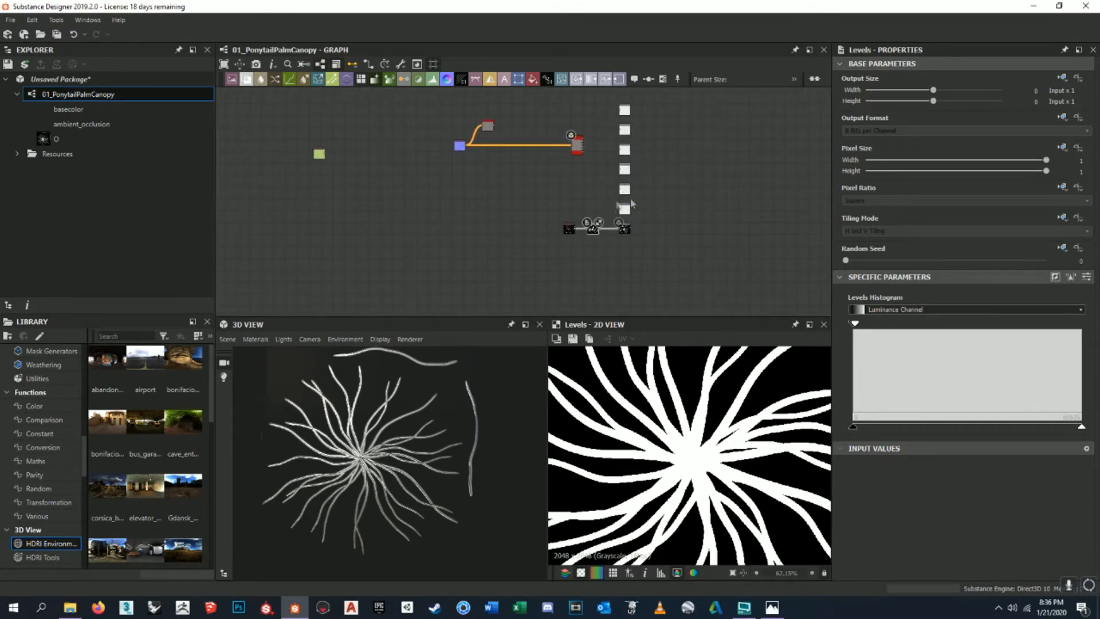
- Examine the canopy strands in the 3D view, both at the centre where they meet and along their individual edges
scroll(361, 478, "up", 5)
scroll(358, 475, "up", 3)
middle_click_drag(354, 477, 398, 473)
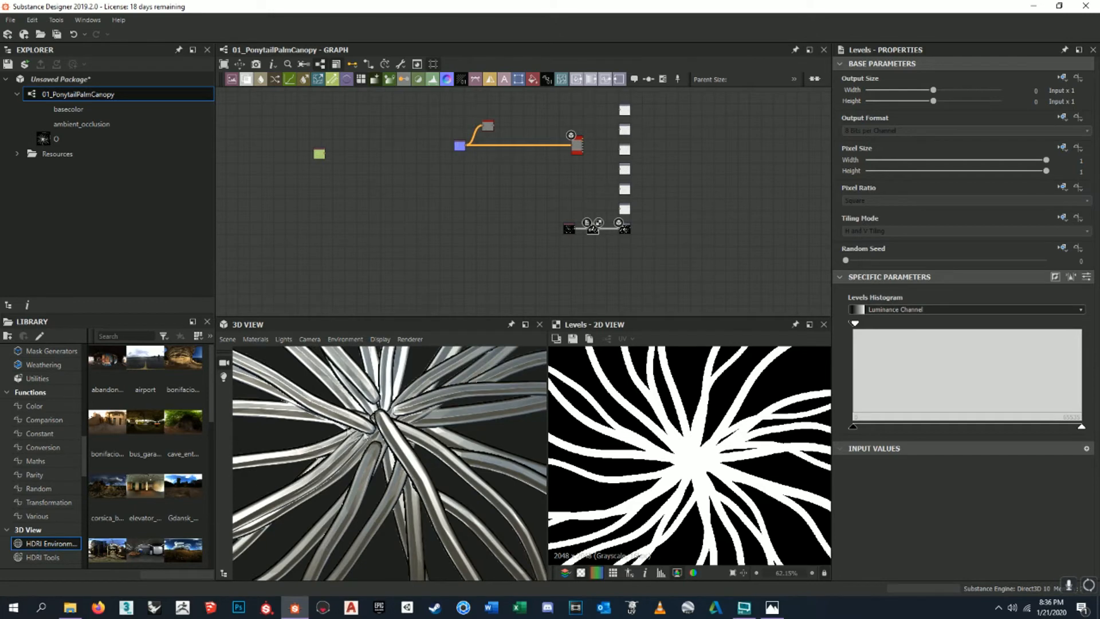
scroll(366, 436, "down", 4)
middle_click_drag(372, 434, 441, 447)
scroll(441, 446, "up", 6)
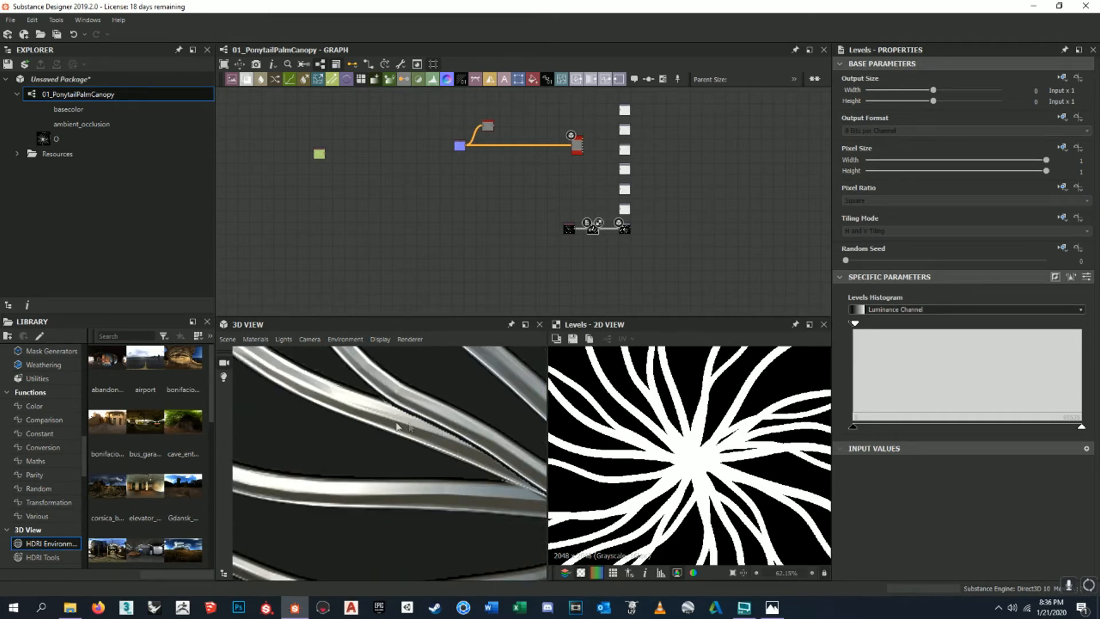
scroll(449, 500, "down", 5)
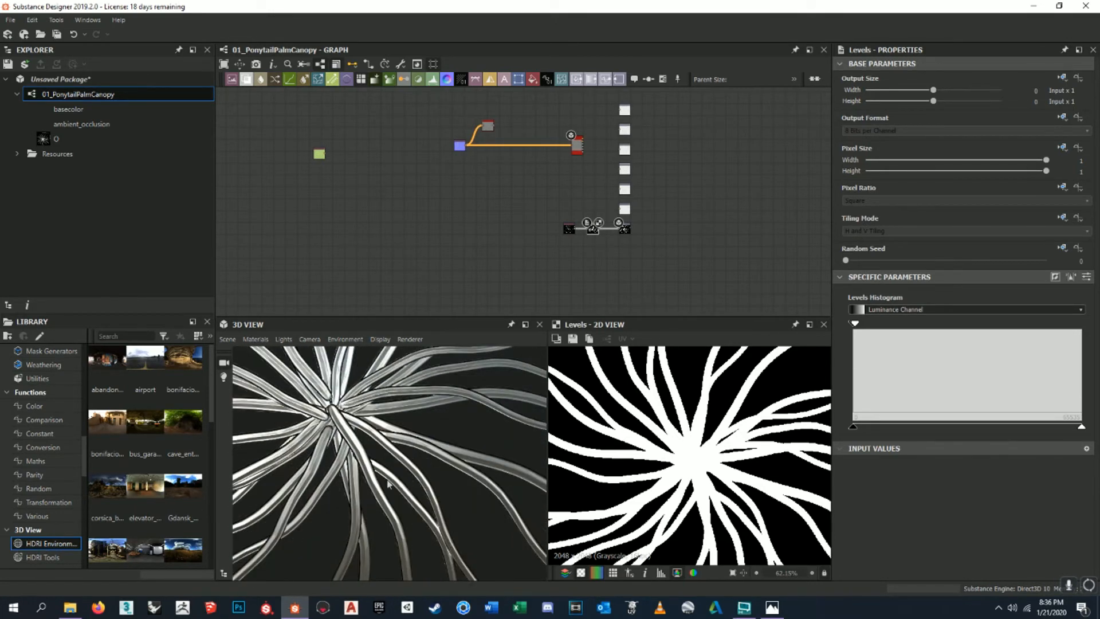
middle_click_drag(373, 452, 444, 528)
scroll(378, 472, "down", 4)
middle_click_drag(413, 489, 417, 454)
scroll(417, 455, "down", 3)
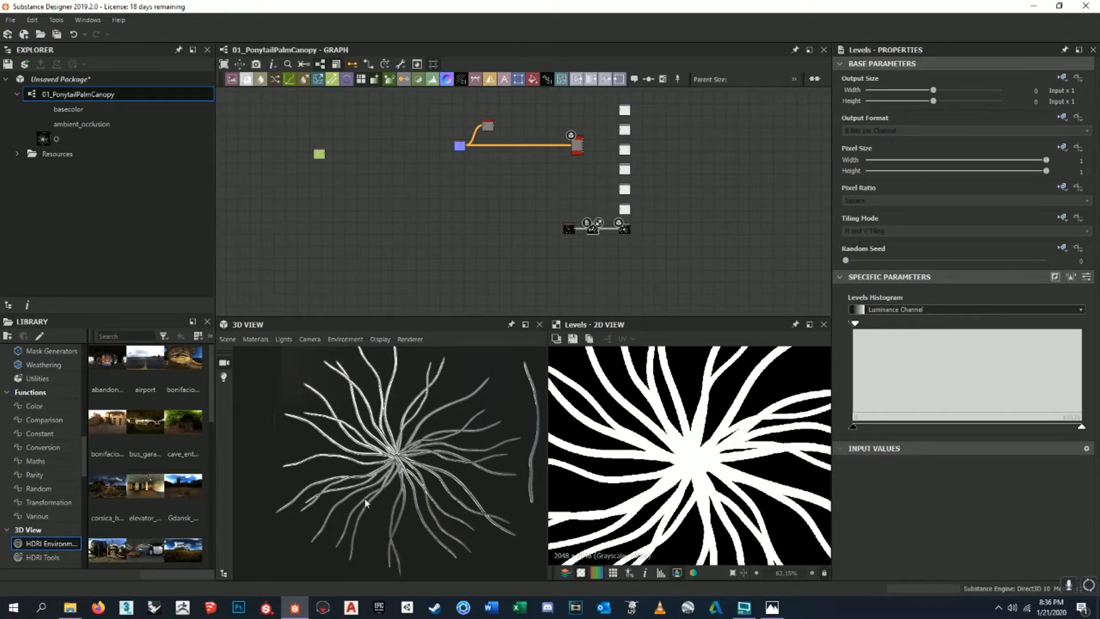
scroll(419, 460, "up", 5)
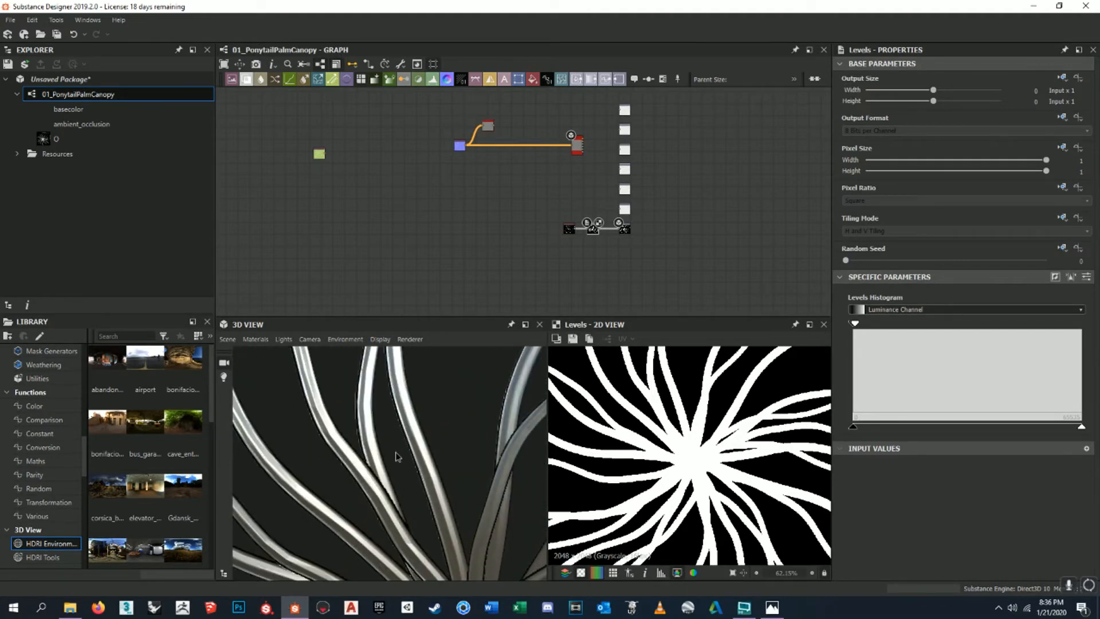
scroll(384, 447, "down", 5)
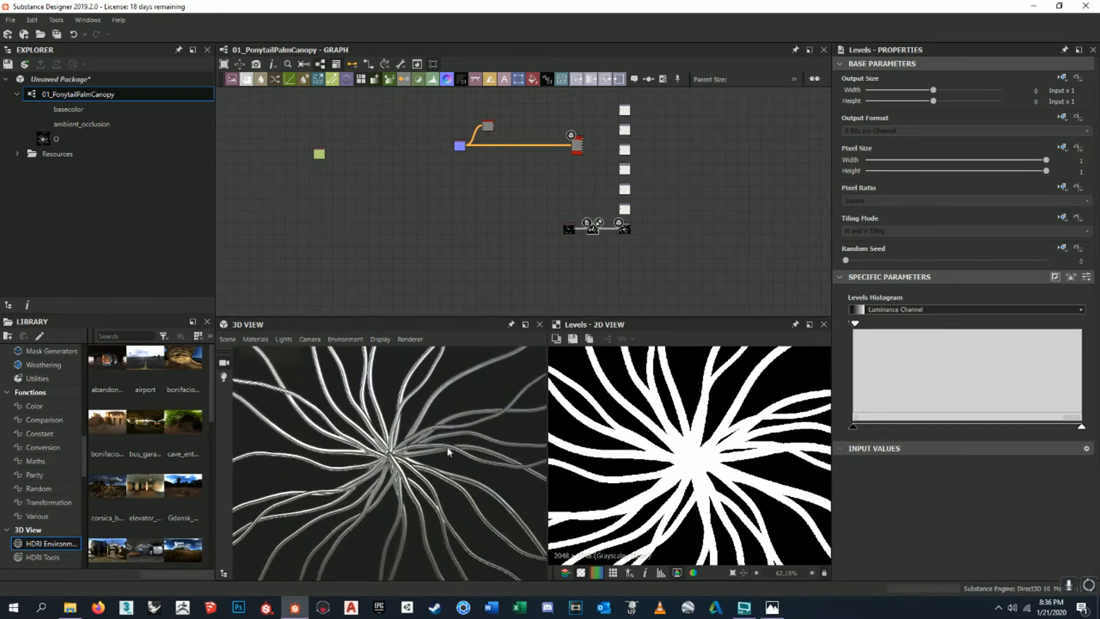
scroll(440, 452, "up", 5)
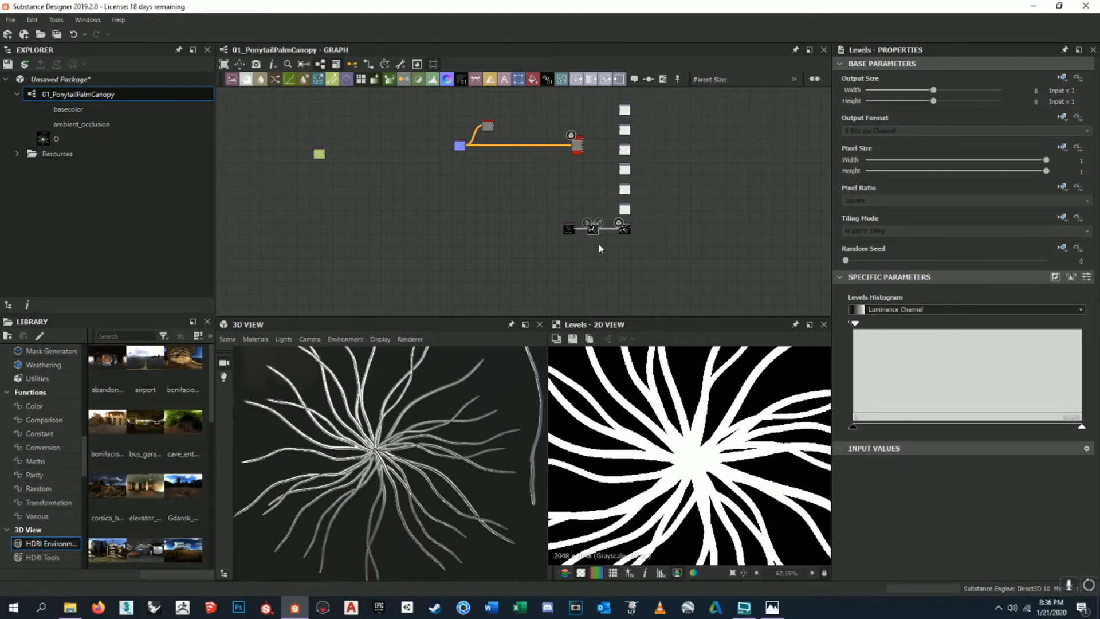
middle_click_drag(598, 243, 589, 243)
left_click(583, 229)
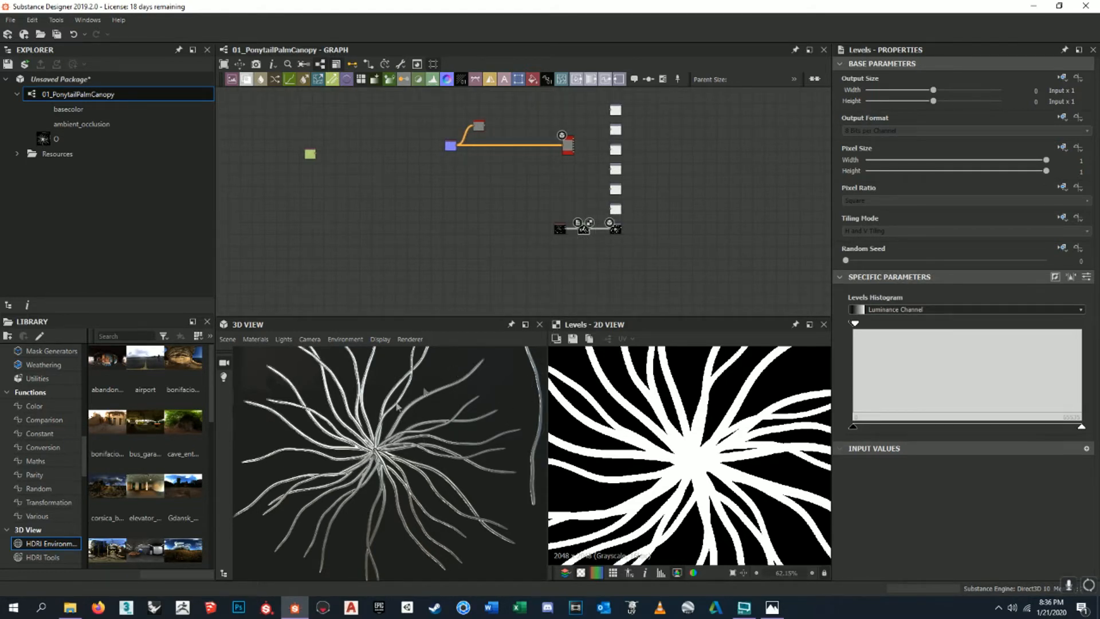
middle_click_drag(577, 190, 595, 193)
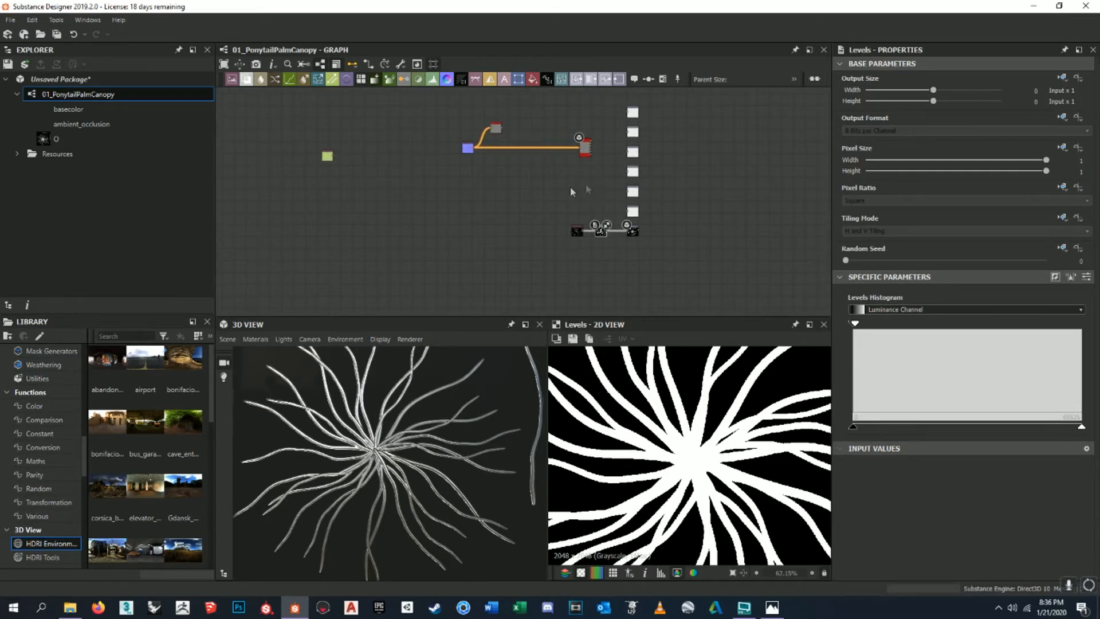
middle_click_drag(593, 187, 581, 214)
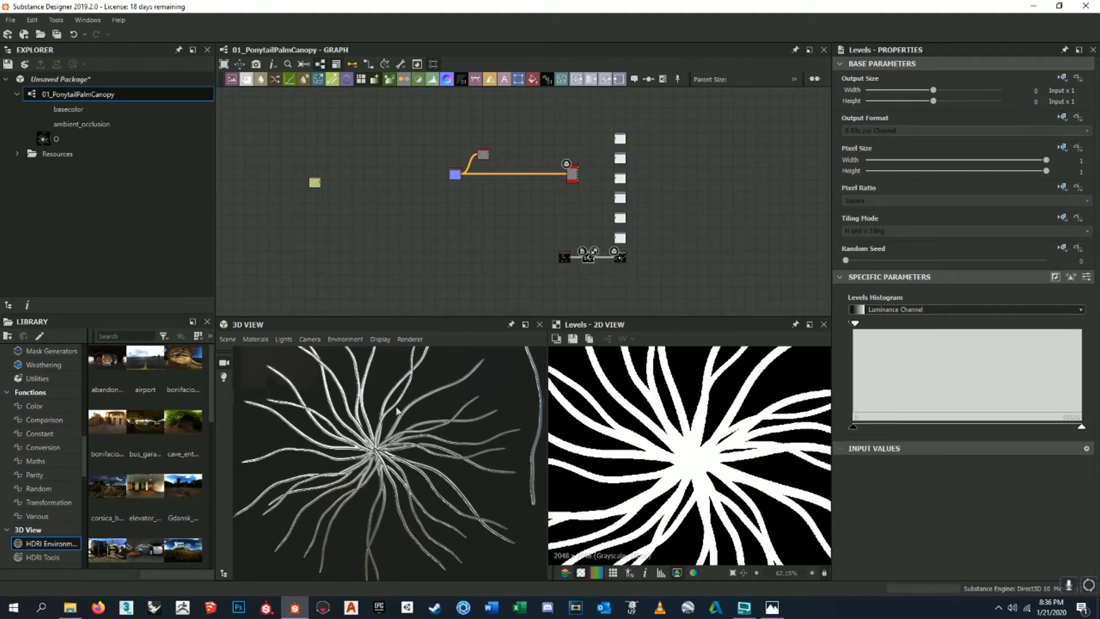
- Preview the Curvature Smooth node's output in the 2D view and examine its strand detail
scroll(386, 235, "up", 3)
scroll(536, 174, "up", 8)
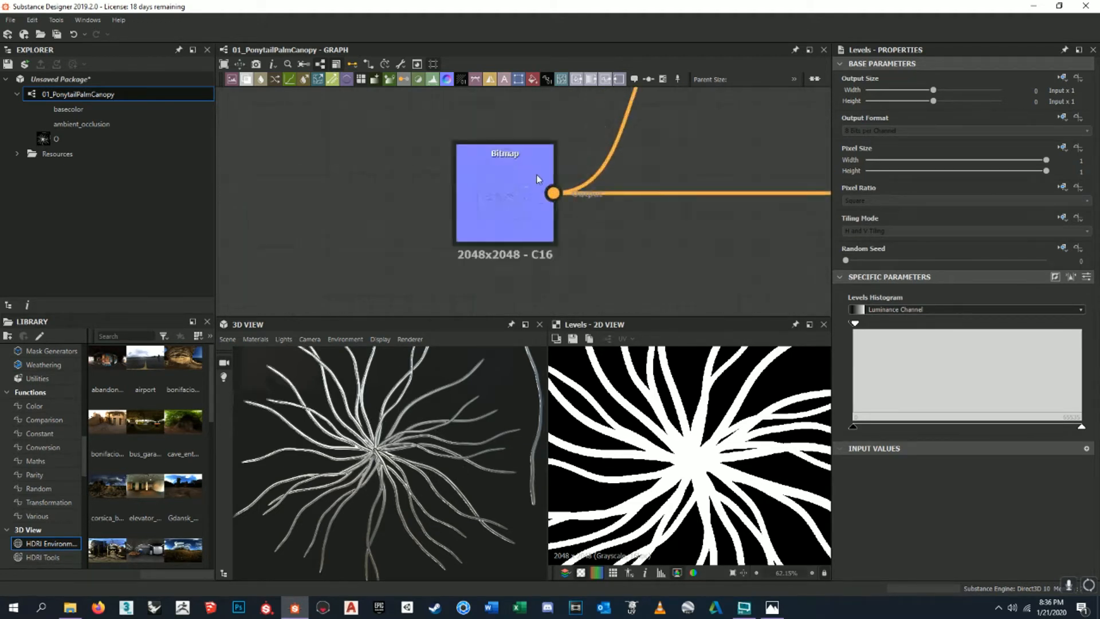
scroll(536, 174, "up", 3)
scroll(456, 189, "down", 10)
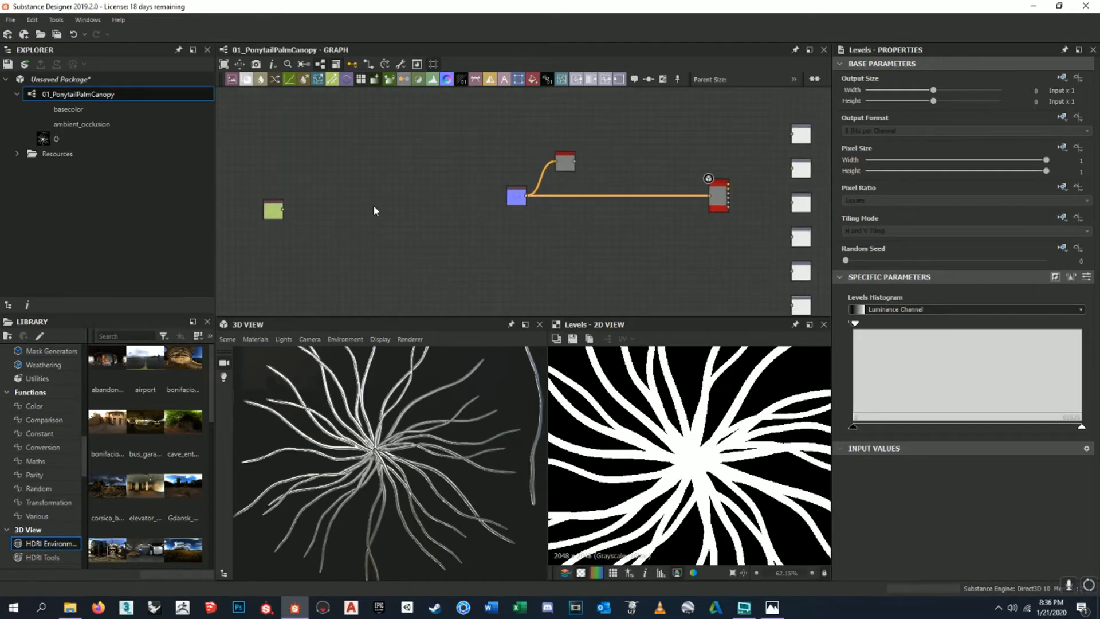
scroll(559, 166, "up", 8)
double_click(562, 174)
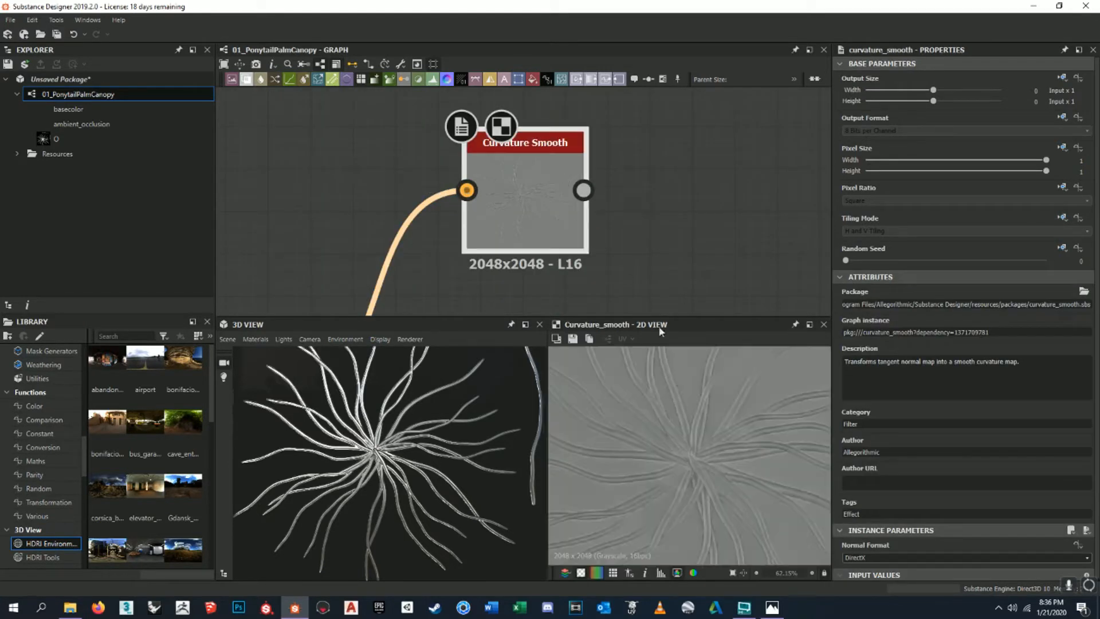
scroll(727, 408, "down", 3)
scroll(696, 461, "up", 2)
scroll(696, 460, "up", 1)
scroll(912, 480, "down", 1)
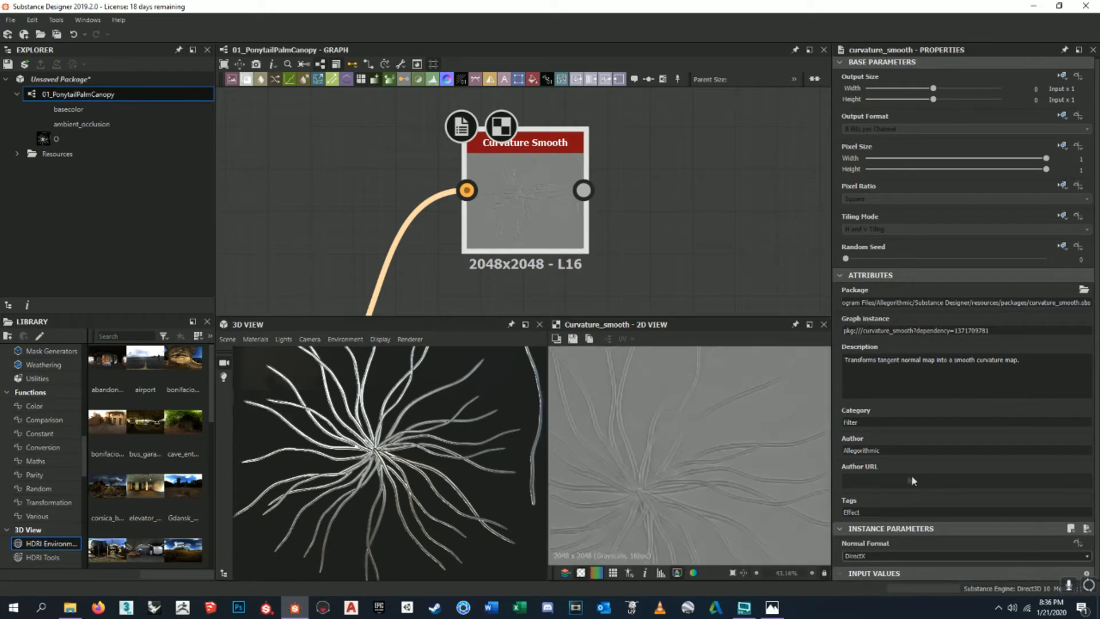
scroll(761, 450, "down", 3)
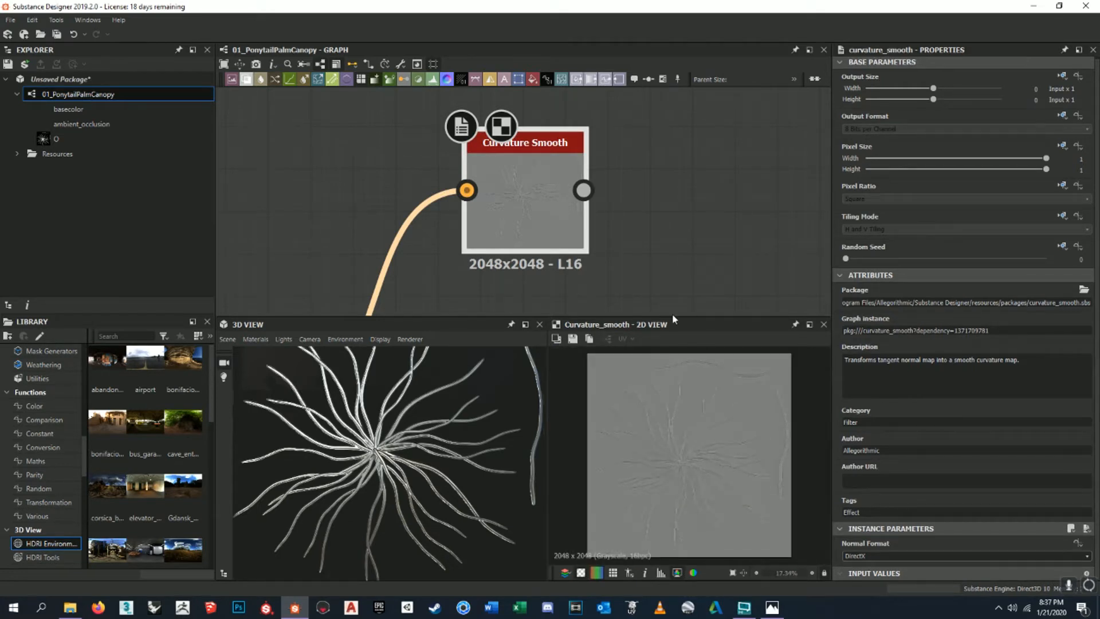
- Add a Gradient Map node, feed the Curvature Smooth output into it, and inspect the result in 2D
scroll(636, 204, "down", 5)
scroll(564, 175, "down", 3)
scroll(573, 167, "up", 2)
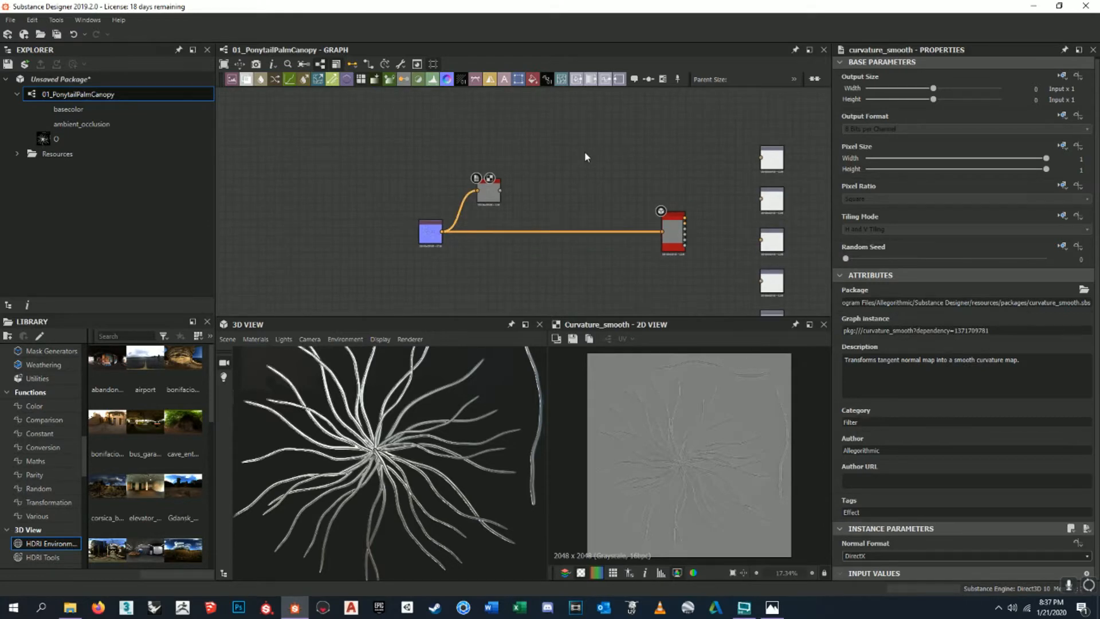
key("space")
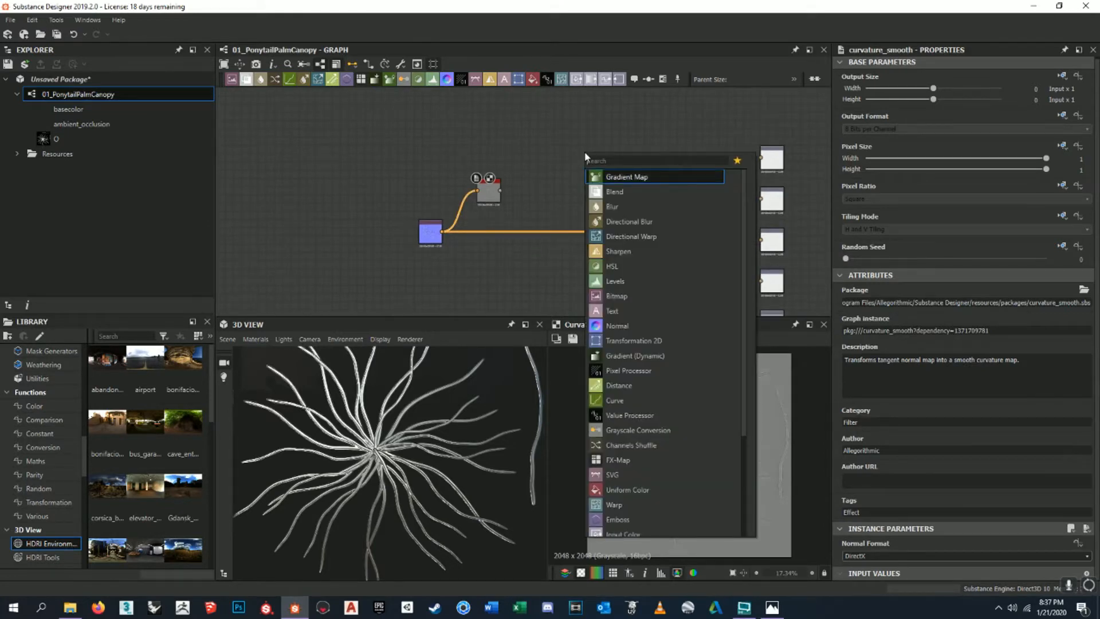
key("Return")
left_click_drag(584, 150, 479, 173)
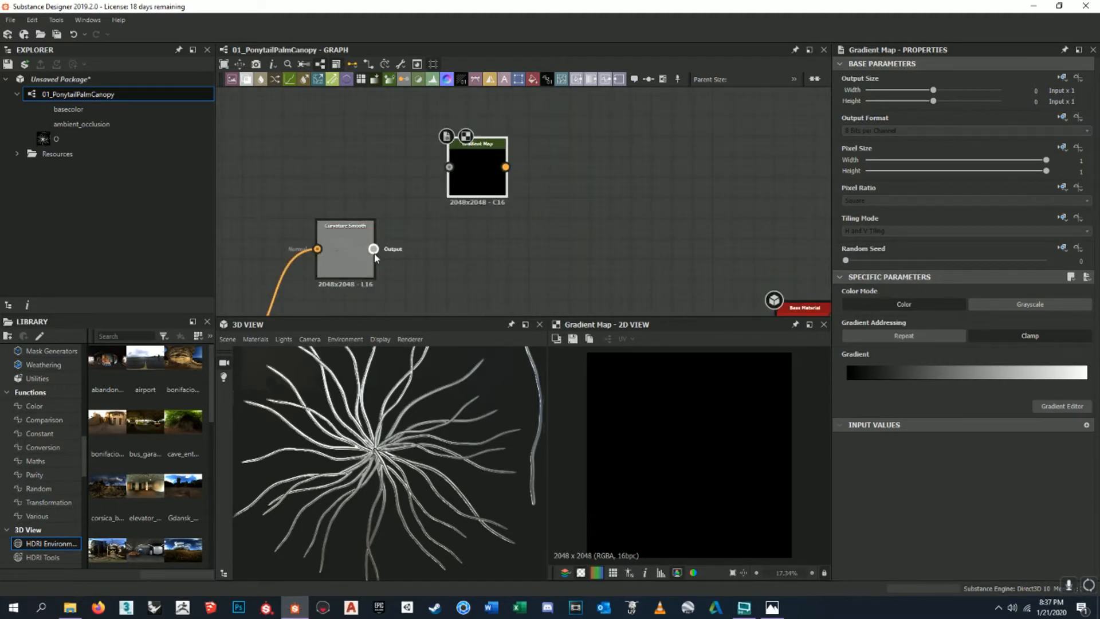
left_click_drag(381, 252, 449, 166)
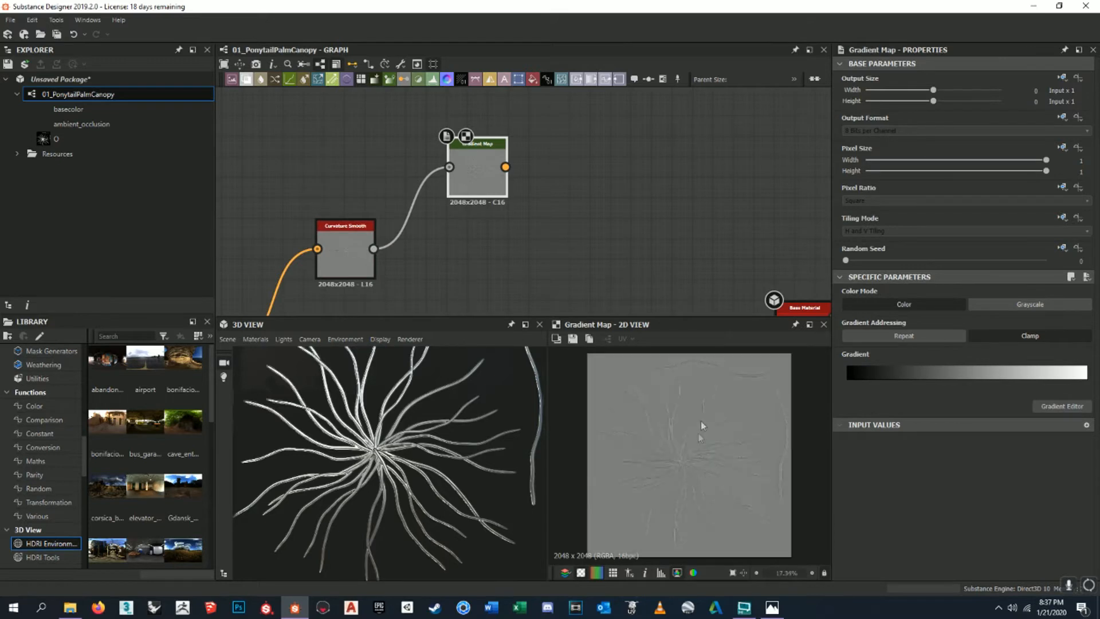
scroll(726, 429, "up", 3)
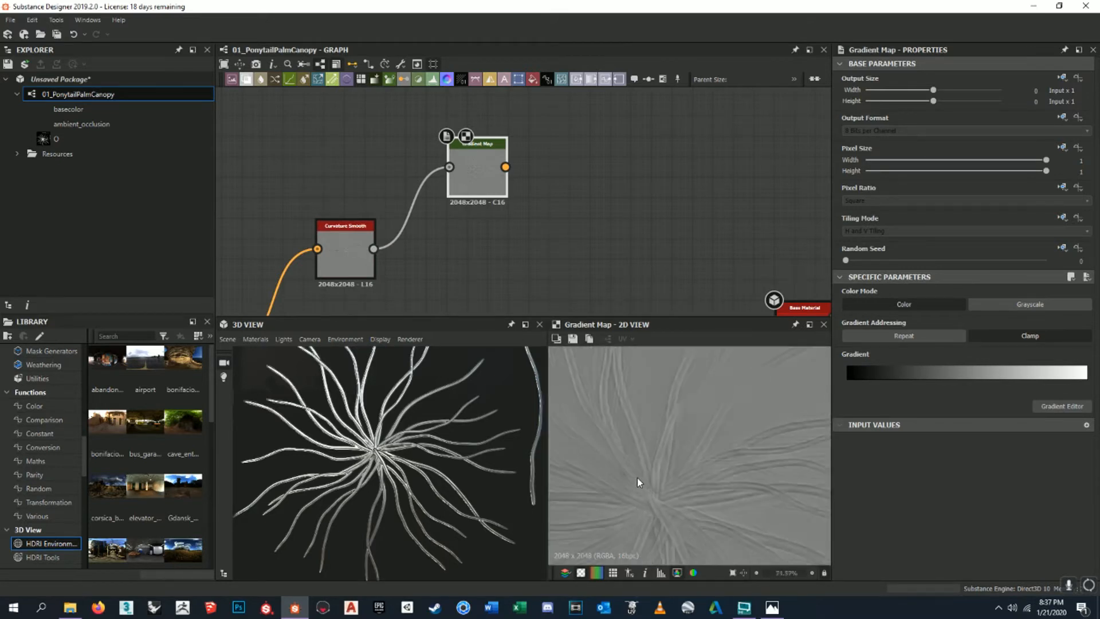
scroll(676, 456, "down", 5)
scroll(676, 456, "up", 3)
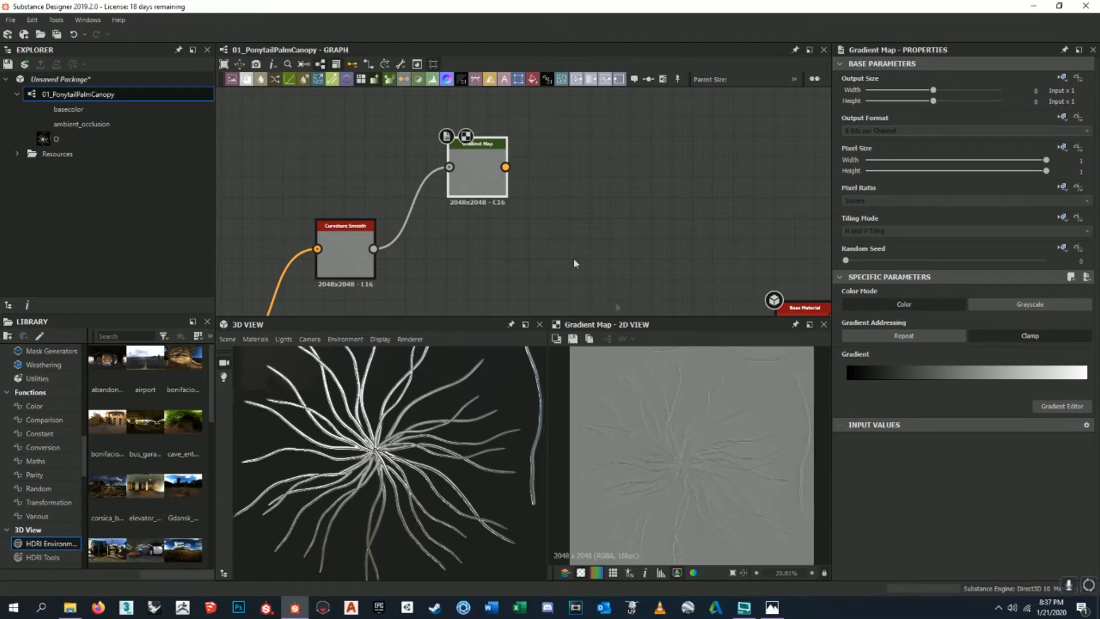
- Pick the Gradient Map's gradient by sampling colours across the Gdansk HDRI thumbnail in the library, and close the Gradient Editor
left_click(1065, 407)
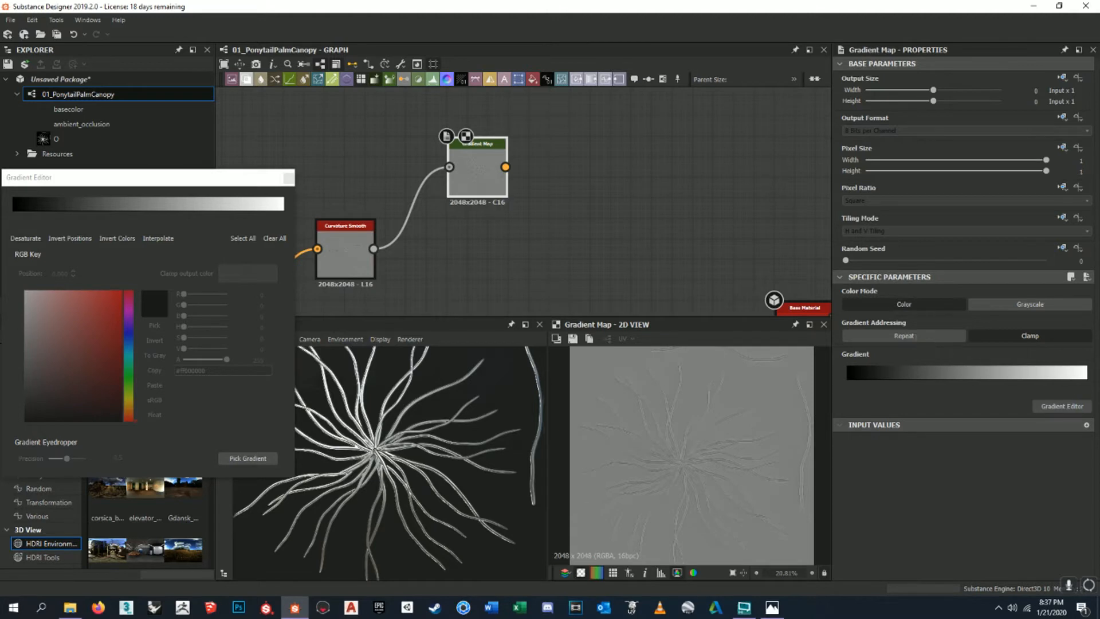
left_click_drag(228, 182, 304, 150)
left_click(324, 426)
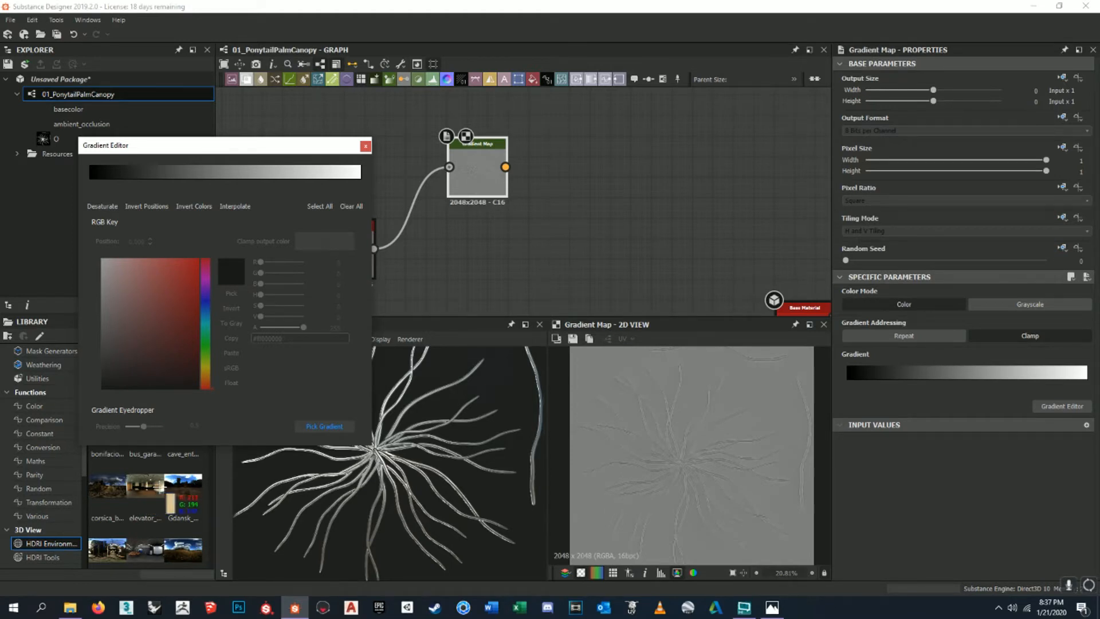
left_click_drag(181, 479, 193, 491)
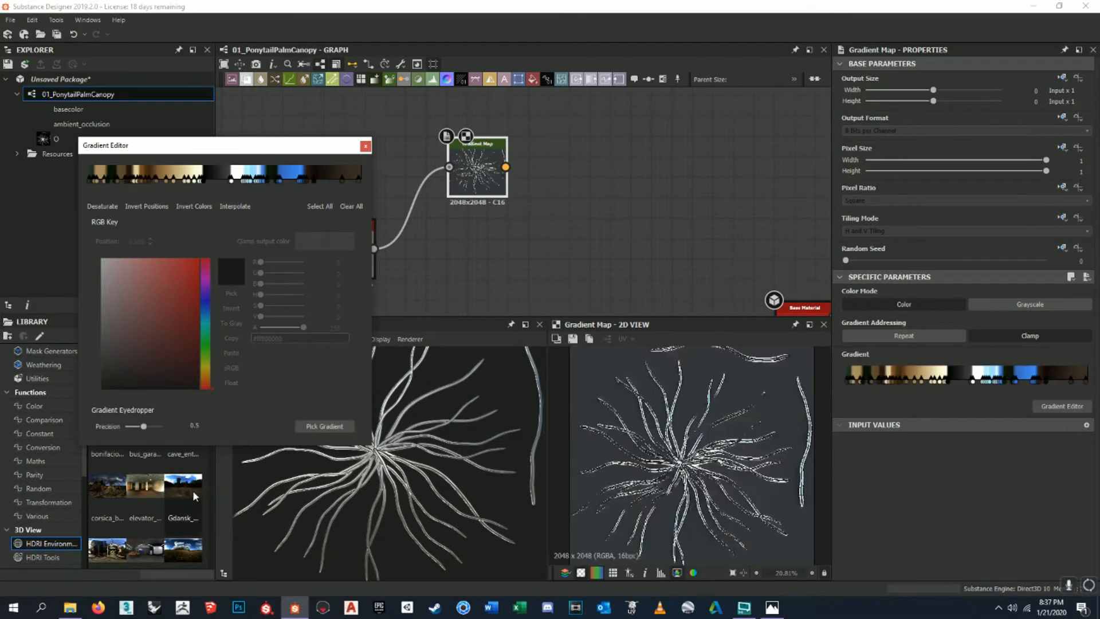
scroll(477, 172, "up", 5)
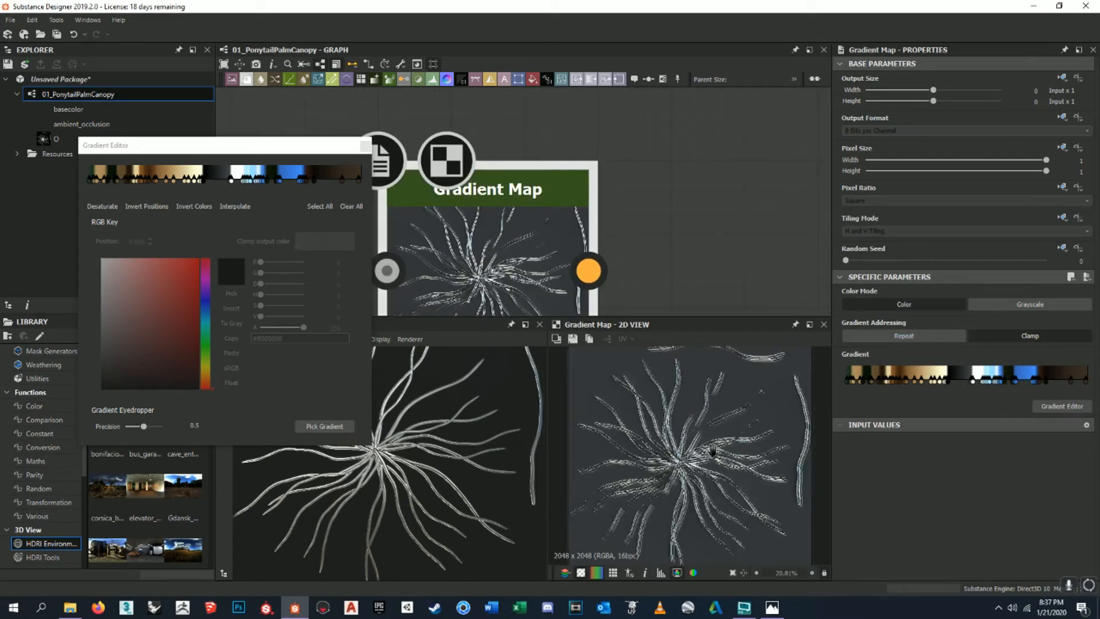
scroll(691, 429, "up", 3)
scroll(692, 428, "down", 4)
scroll(689, 252, "down", 3)
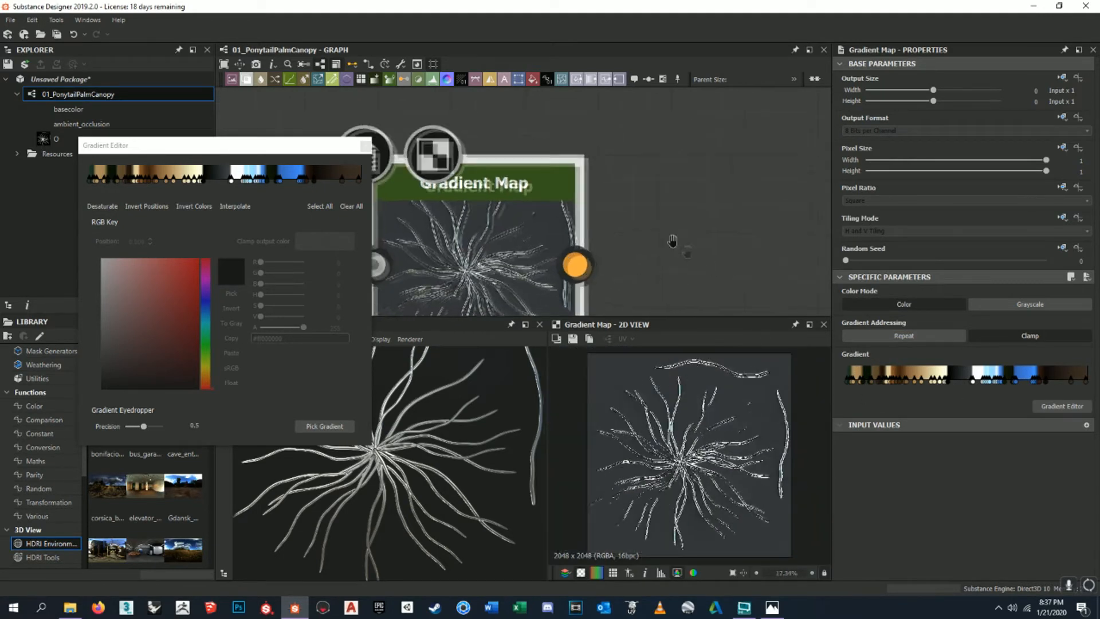
left_click(365, 146)
- Set the user-defined Base Color map to True on the Base Material node and check the strands in 3D
scroll(575, 207, "down", 4)
middle_click_drag(574, 205, 561, 198)
scroll(560, 197, "down", 3)
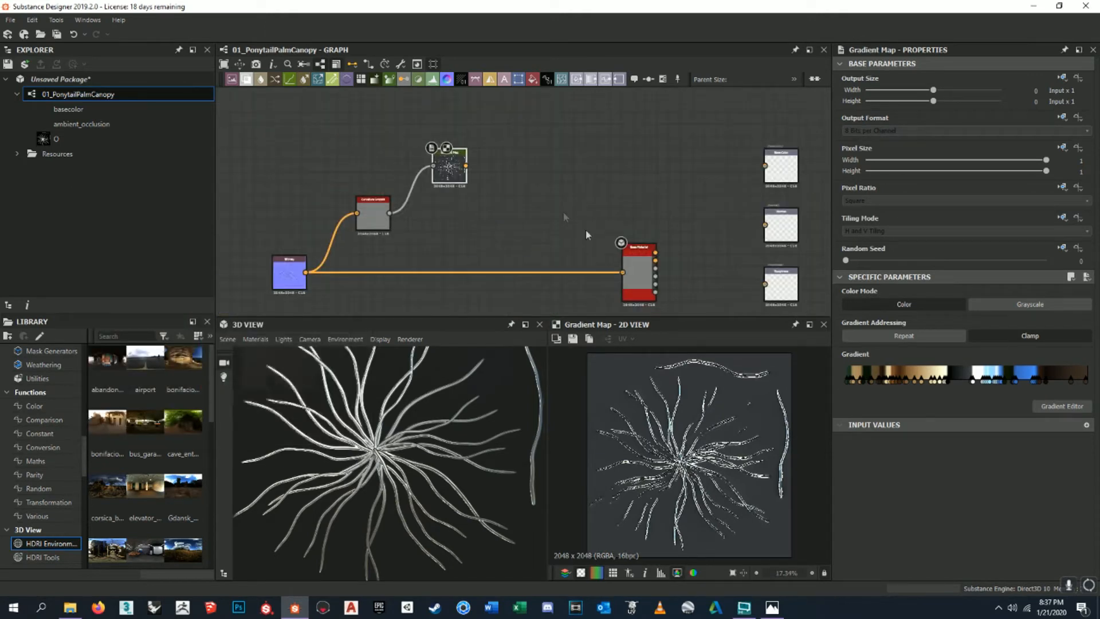
left_click(642, 269)
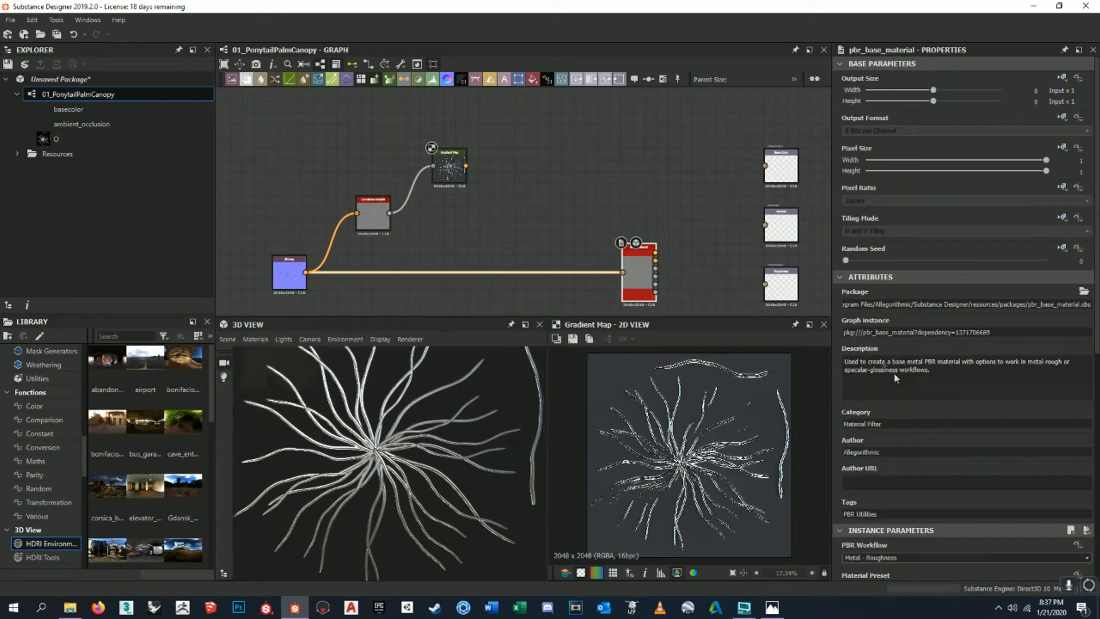
scroll(981, 390, "down", 6)
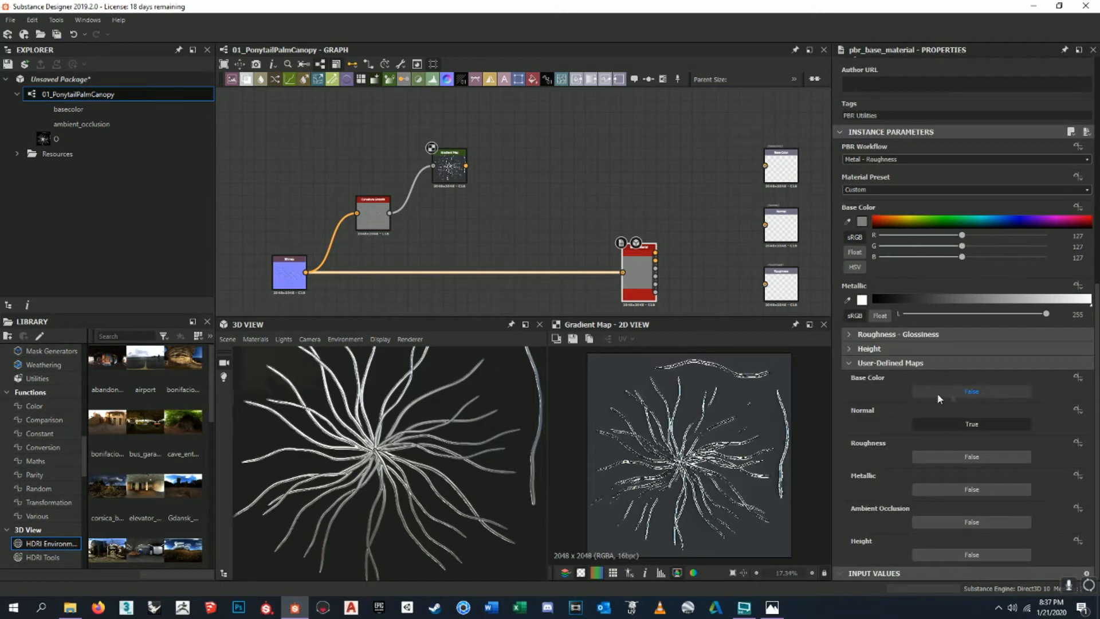
left_click(957, 391)
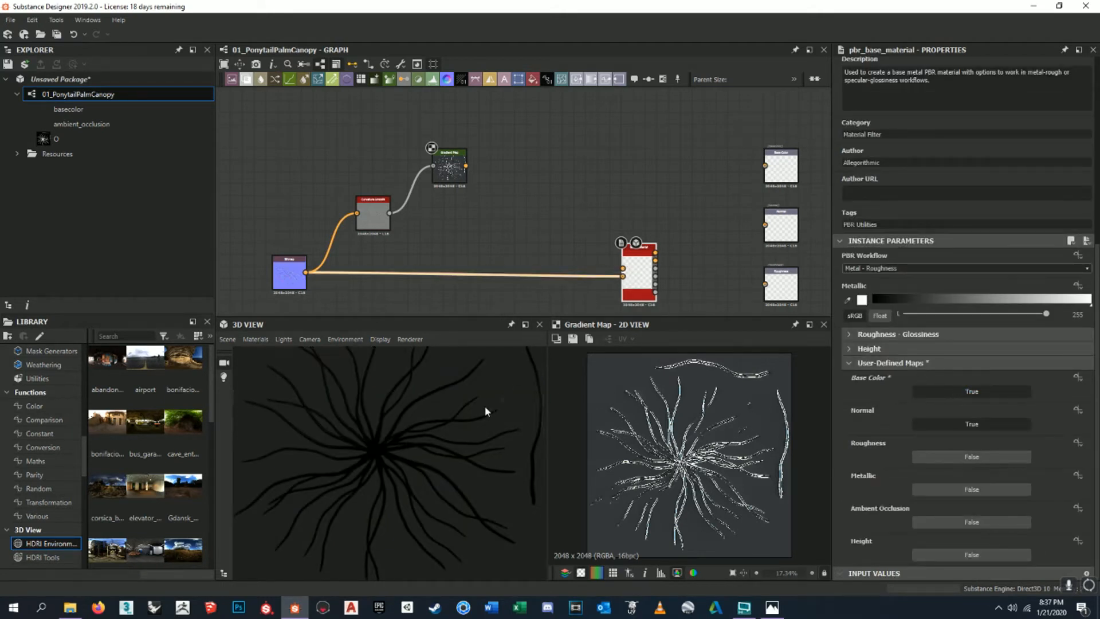
scroll(385, 465, "up", 5)
scroll(390, 428, "down", 5)
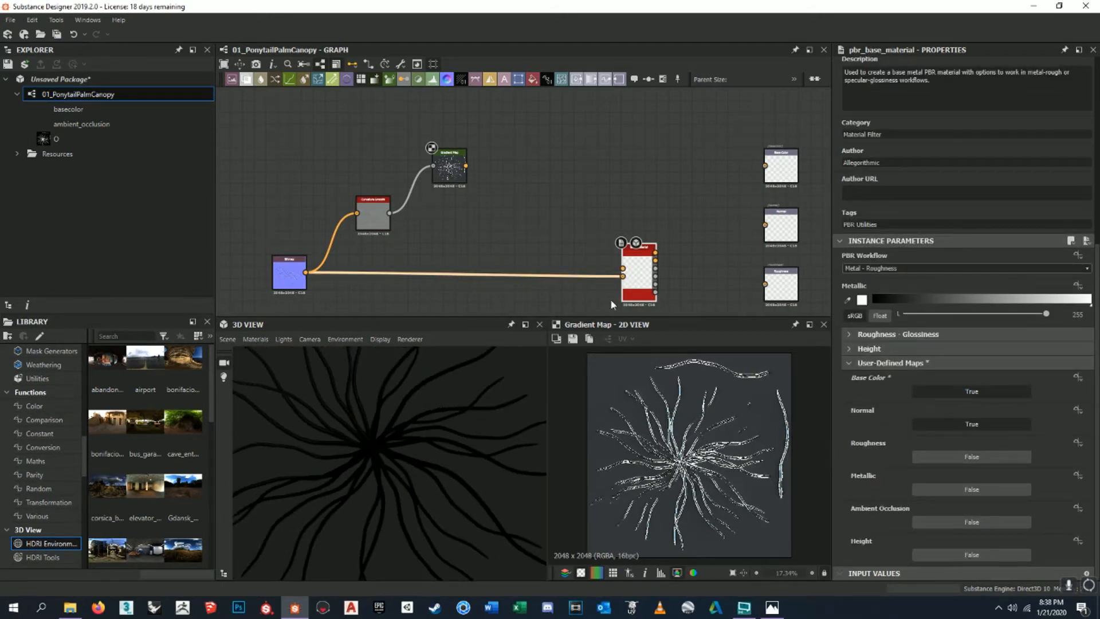
- Feed the Gradient Map output into the Base Material's base colour input and check the strands in 3D
left_click_drag(465, 165, 623, 268)
mouse_move(461, 453)
left_mouse_down()
mouse_move(439, 452)
mouse_move(452, 438)
left_mouse_up()
scroll(452, 239, "up", 5)
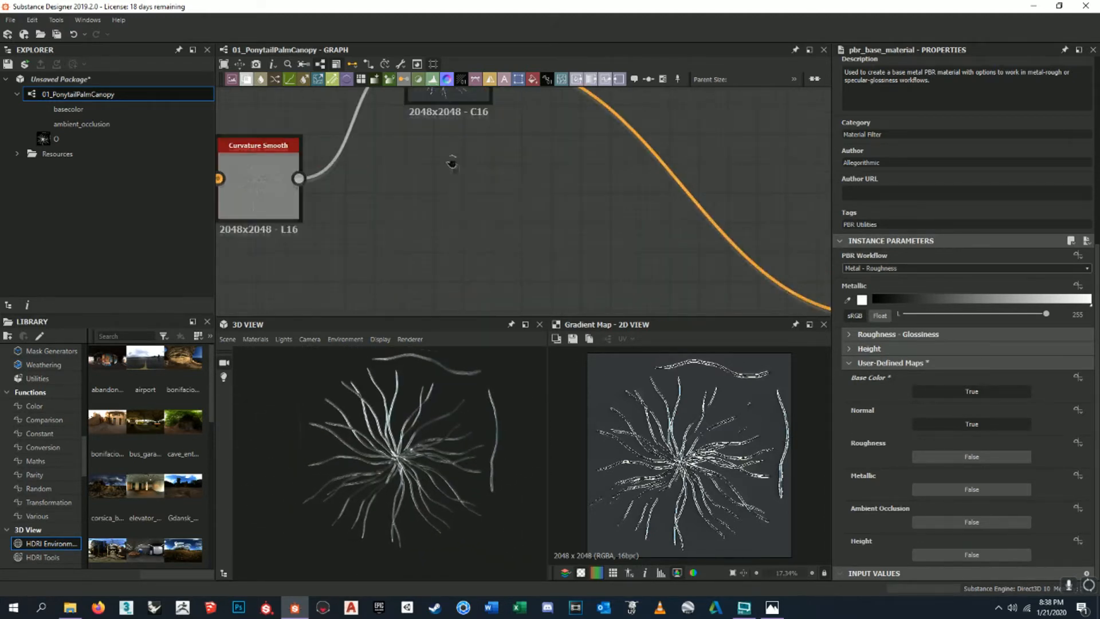
- Clear all keys from the Gradient Map's gradient and add a middle key coloured green (R 17, G 180, B 56)
middle_click_drag(452, 163, 463, 207)
left_click(462, 127)
left_click(1046, 406)
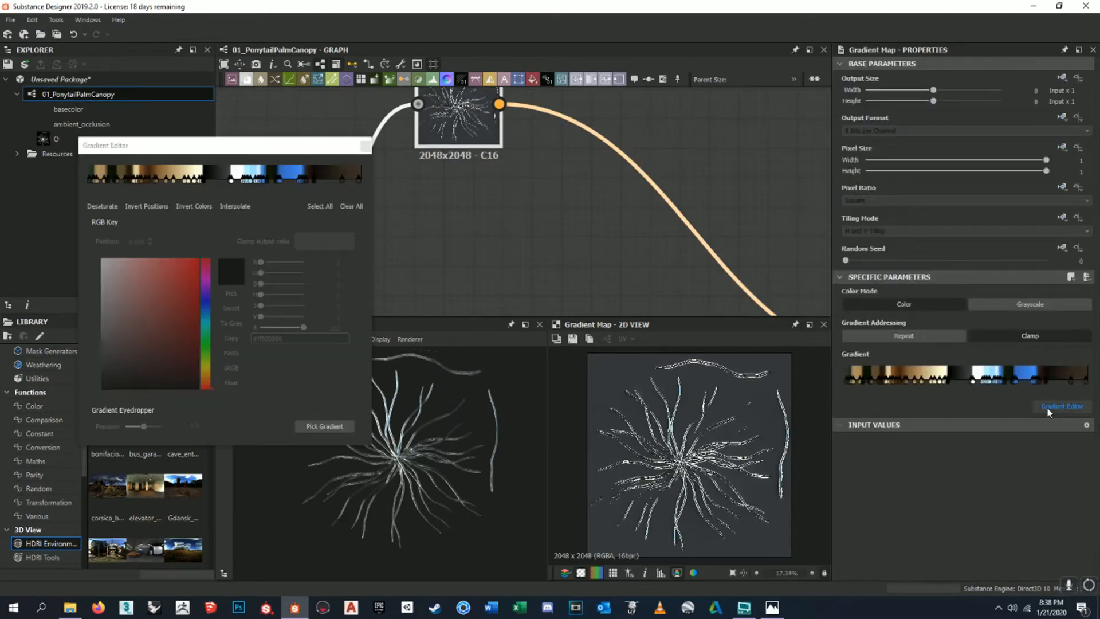
left_click(352, 206)
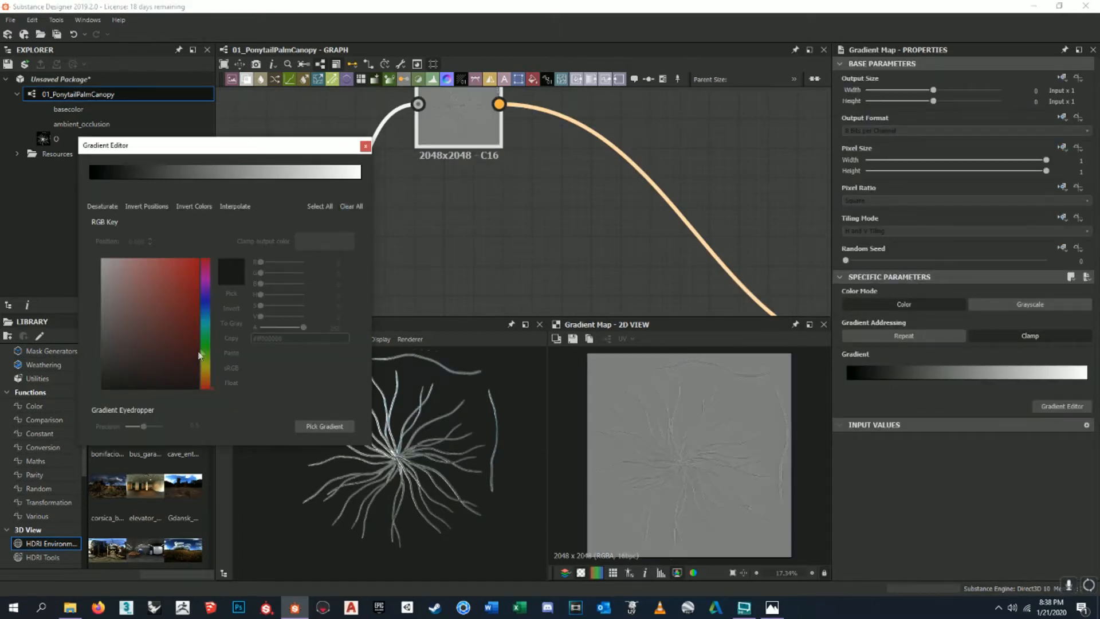
left_click(238, 179)
left_click_drag(205, 355, 205, 340)
left_click(190, 296)
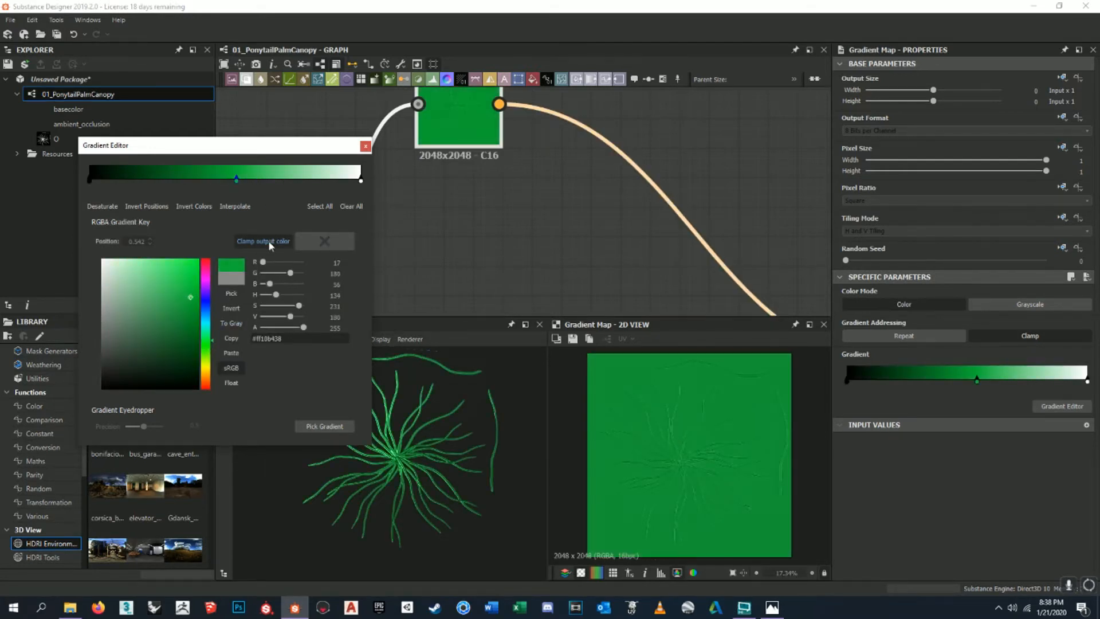
- Move the gradient's green key to about 0.519 and its white key to about 0.270, and close the Gradient Editor
mouse_move(236, 178)
left_mouse_down()
mouse_move(274, 179)
mouse_move(231, 188)
left_mouse_up()
scroll(563, 182, "down", 1)
middle_click_drag(563, 182, 779, 160)
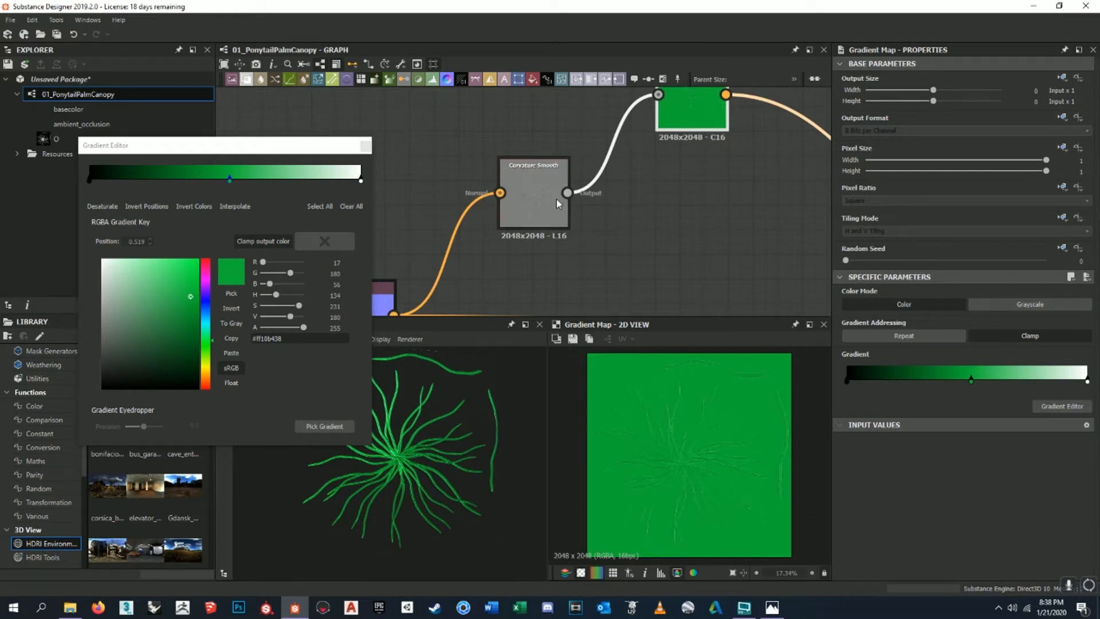
middle_click_drag(556, 199, 523, 241)
scroll(687, 458, "up", 12)
middle_click_drag(685, 477, 705, 405)
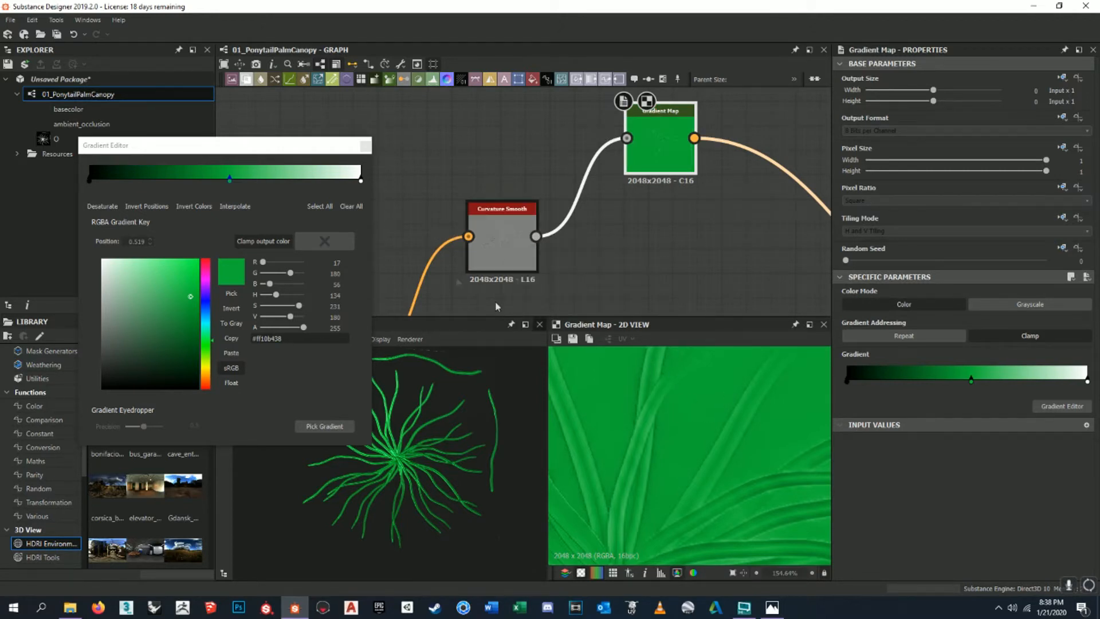
left_click_drag(362, 181, 162, 182)
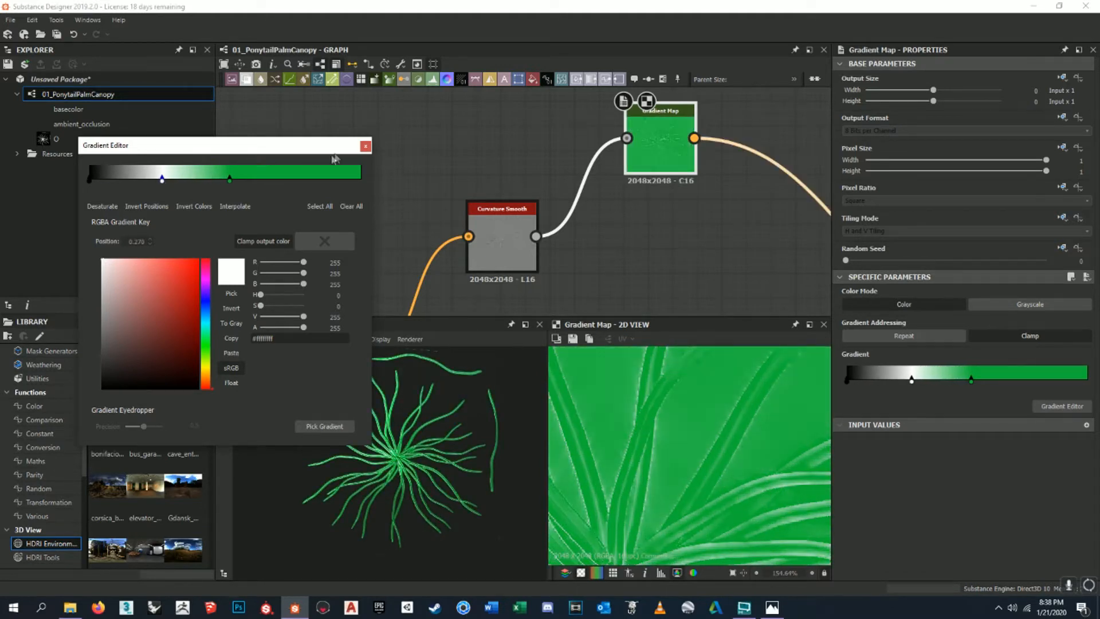
left_click(365, 146)
- Examine the green-coloured strands in the 3D view from several angles and distances
left_click_drag(457, 463, 464, 491)
middle_click_drag(642, 287, 606, 275)
left_click_drag(496, 519, 487, 386)
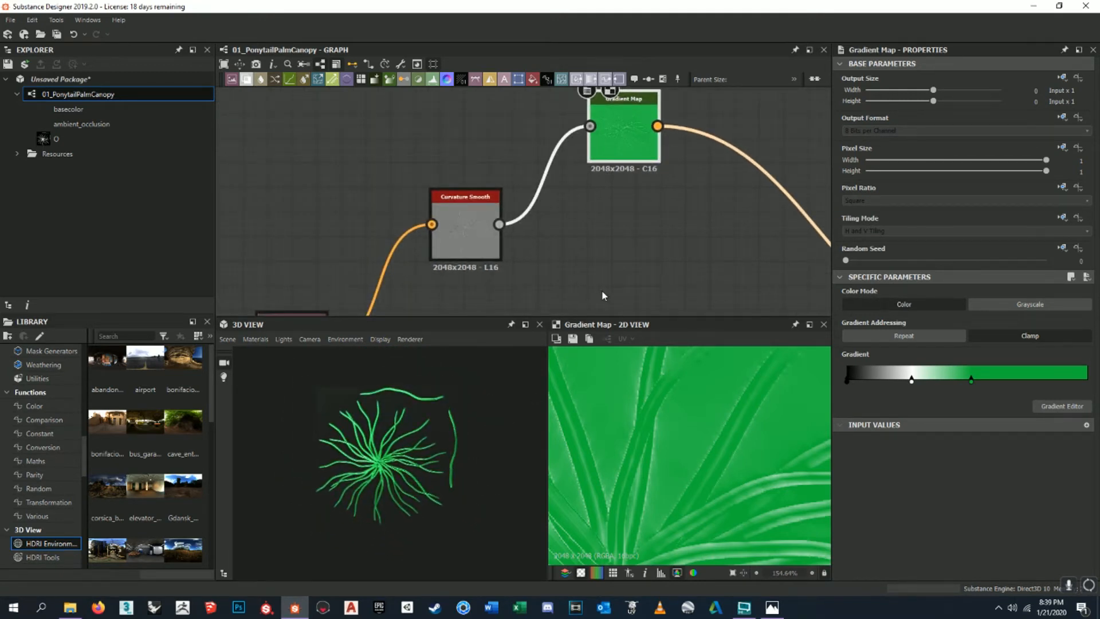
scroll(449, 446, "up", 10)
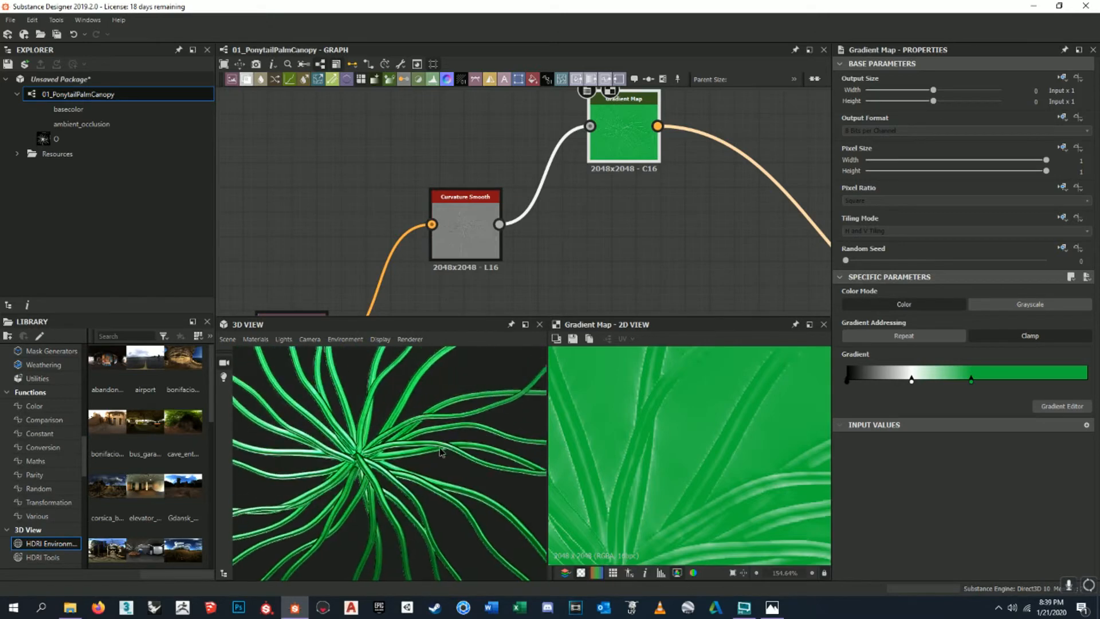
scroll(447, 445, "down", 5)
middle_click_drag(454, 448, 456, 430)
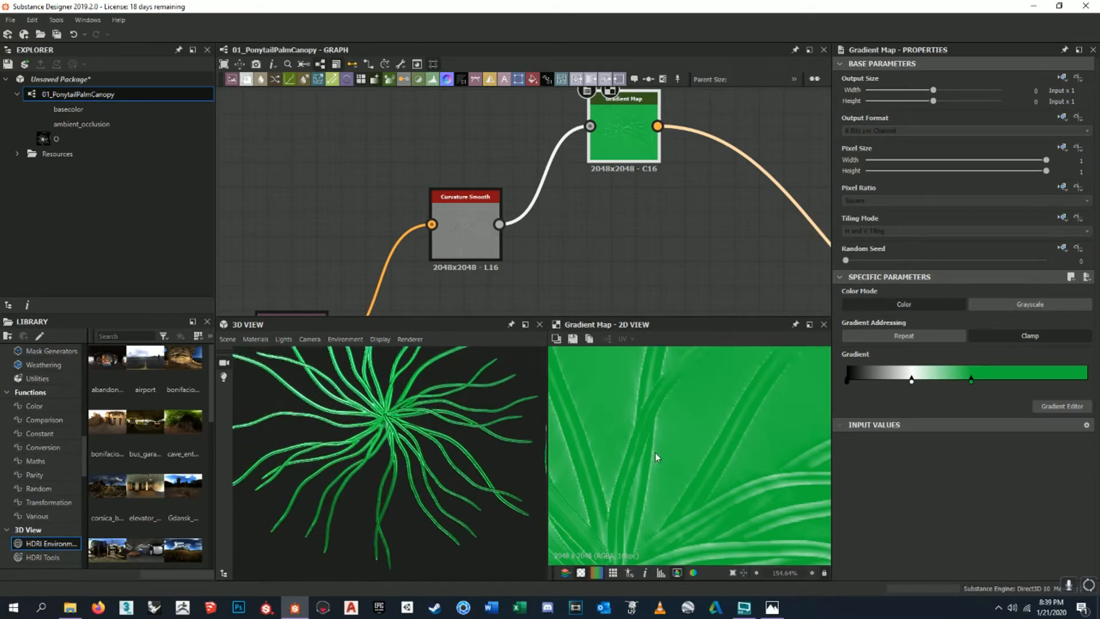
scroll(432, 458, "down", 2)
left_click_drag(432, 442, 451, 444)
scroll(413, 475, "up", 2)
scroll(412, 475, "up", 3)
- Bring the 01_PonytailPalmCanopy_tex-BC bitmap next to the normal bitmap and preview it in an enlarged 2D view
scroll(638, 256, "down", 5)
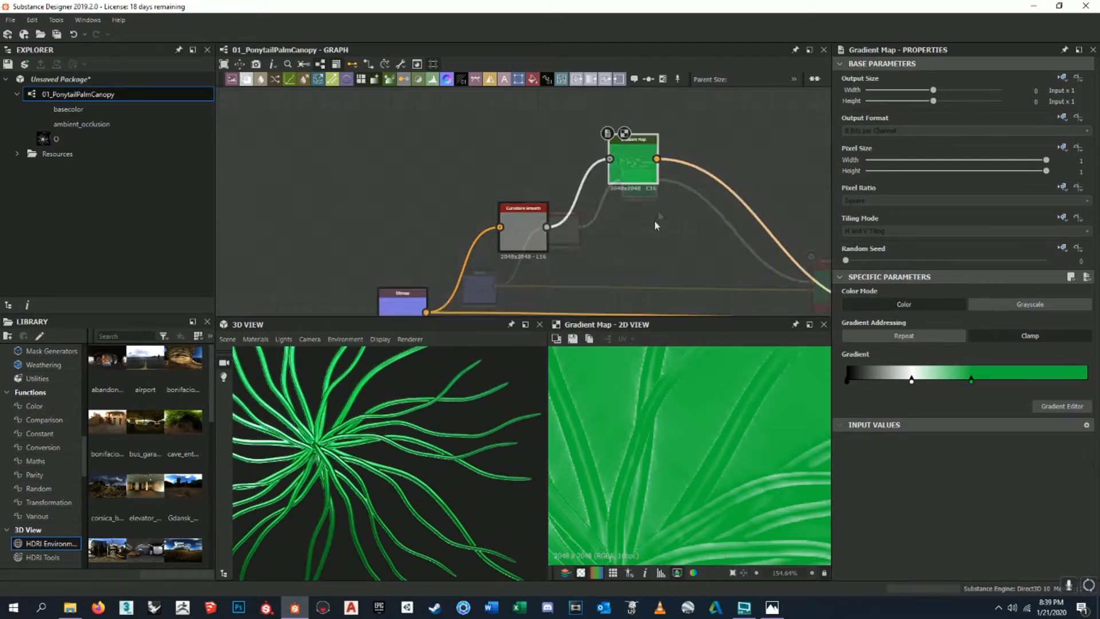
middle_click_drag(625, 183, 578, 152)
middle_click_drag(520, 176, 596, 176)
left_click_drag(251, 236, 579, 240)
scroll(580, 241, "up", 6)
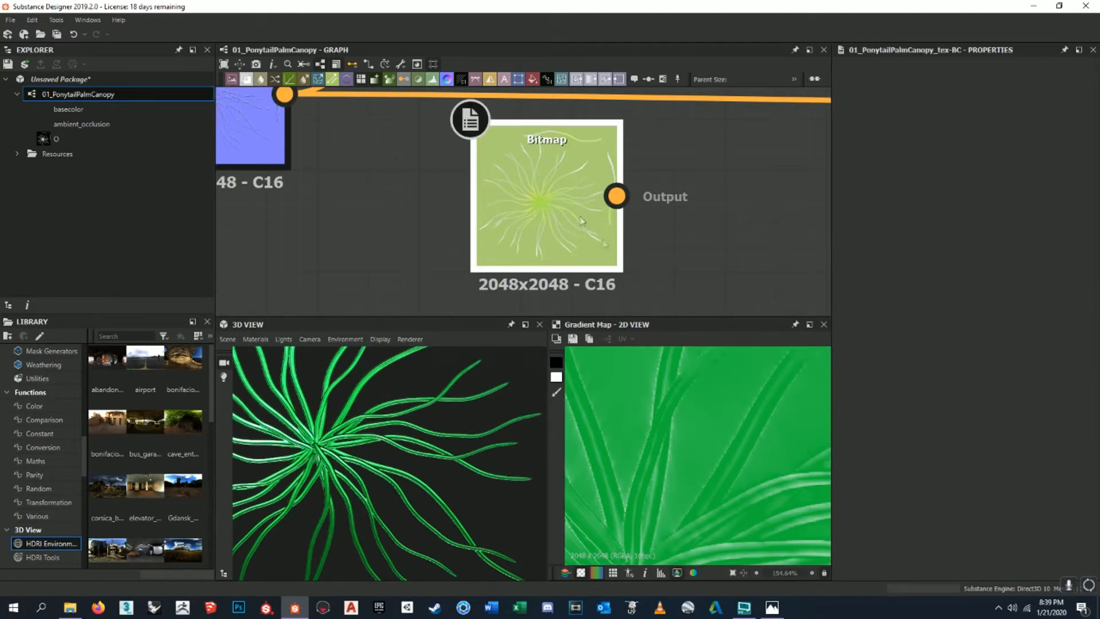
double_click(551, 197)
scroll(666, 427, "down", 3)
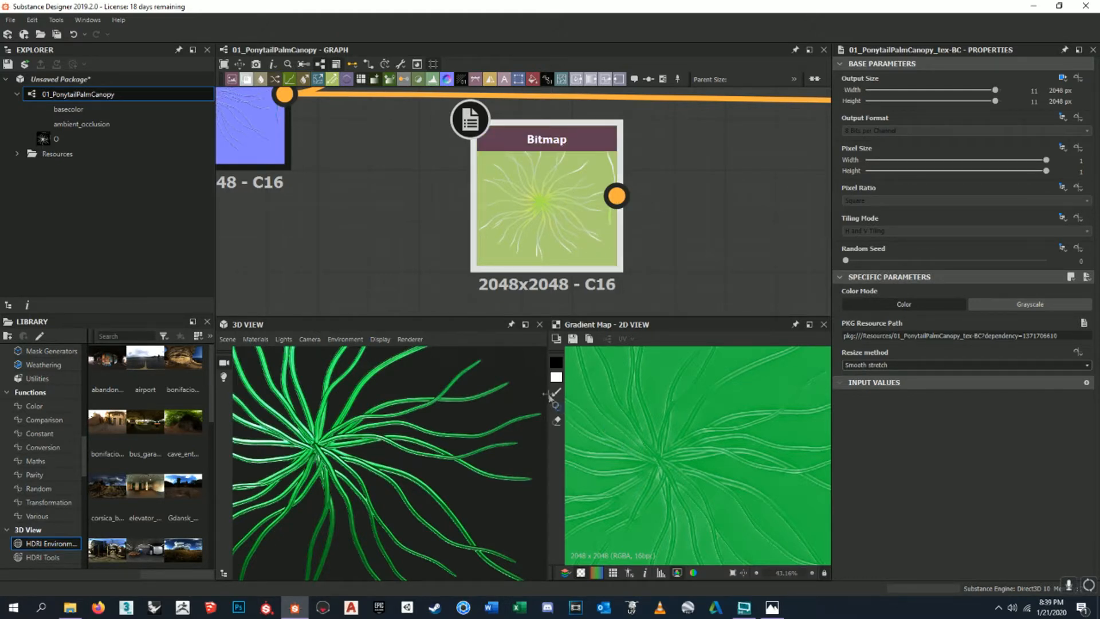
left_click_drag(546, 391, 513, 391)
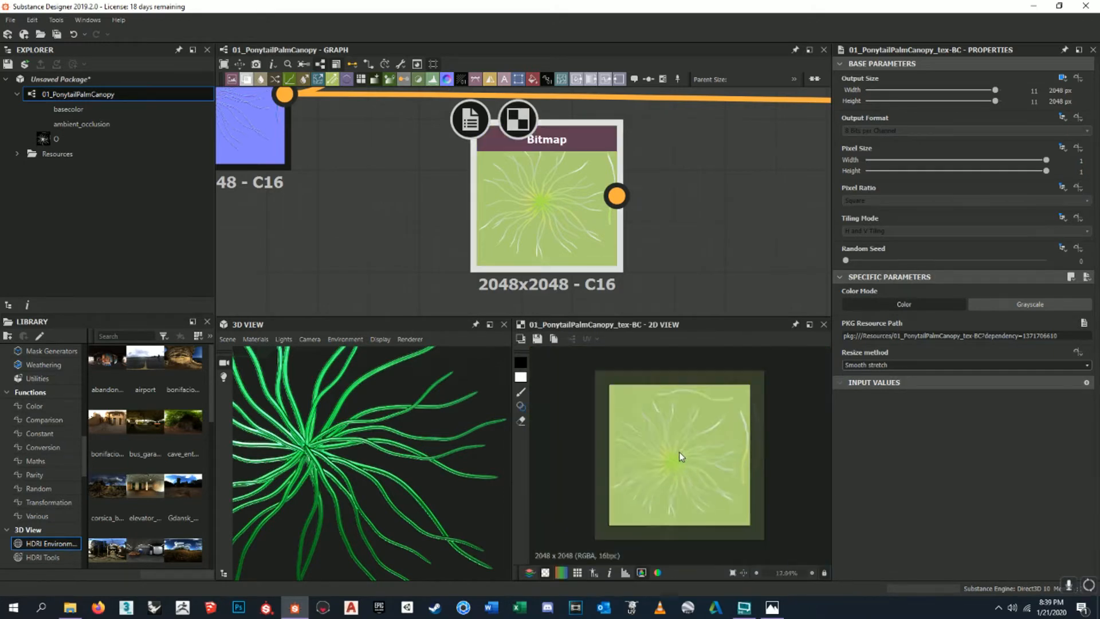
scroll(723, 475, "down", 2)
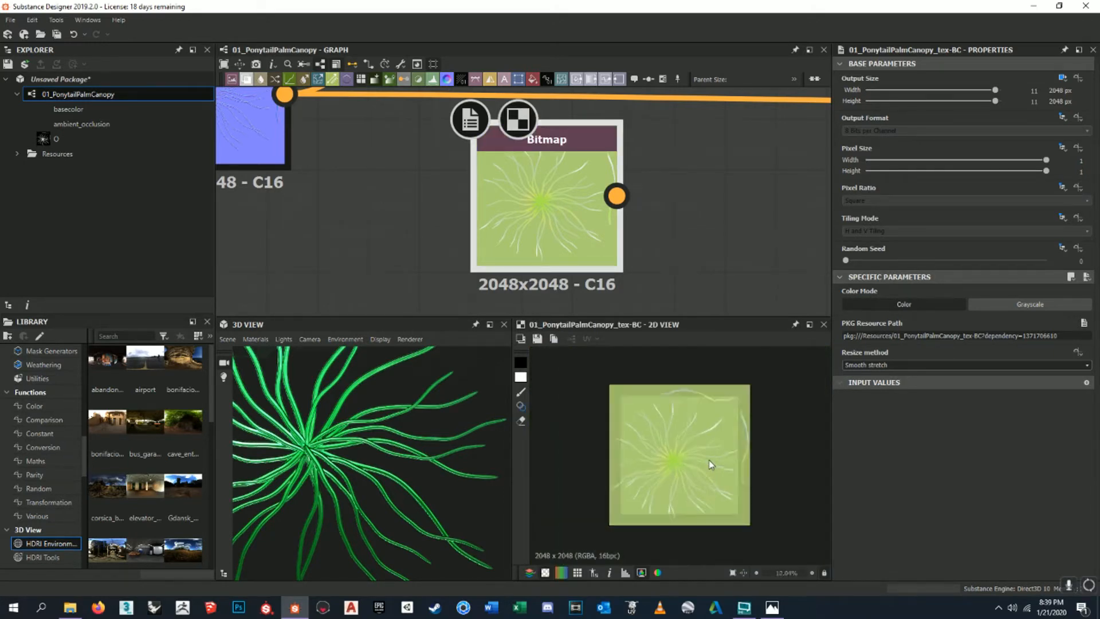
scroll(547, 289, "down", 6)
- Place the base colour bitmap node directly beneath the Gradient Map node in the graph
middle_click_drag(650, 192, 545, 171)
scroll(492, 193, "up", 3)
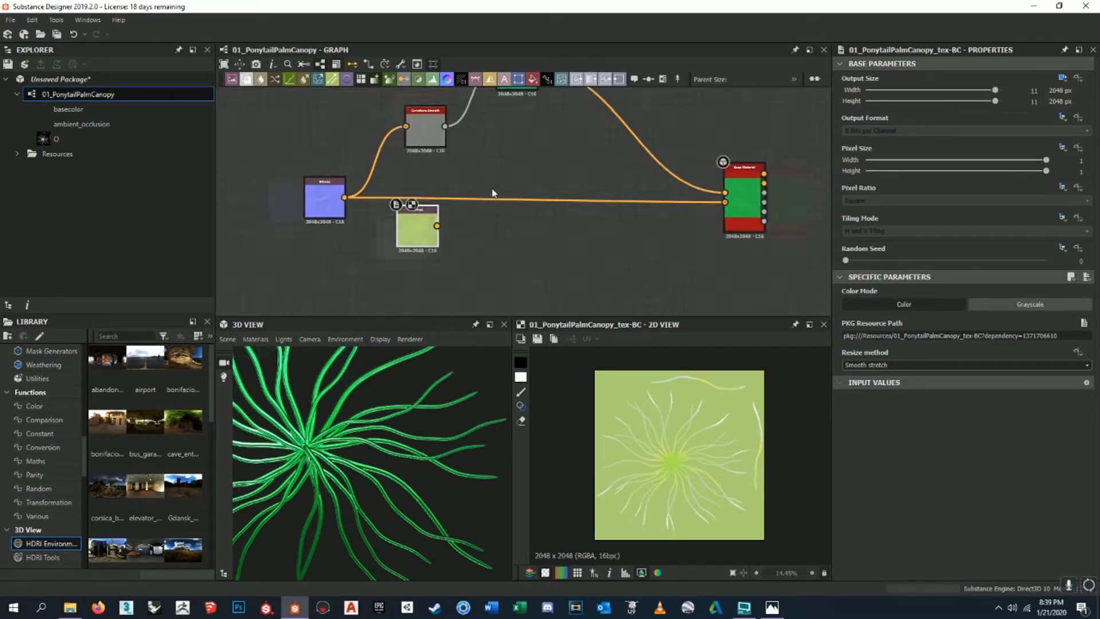
scroll(493, 193, "up", 1)
middle_click_drag(479, 139, 491, 187)
left_click(531, 118)
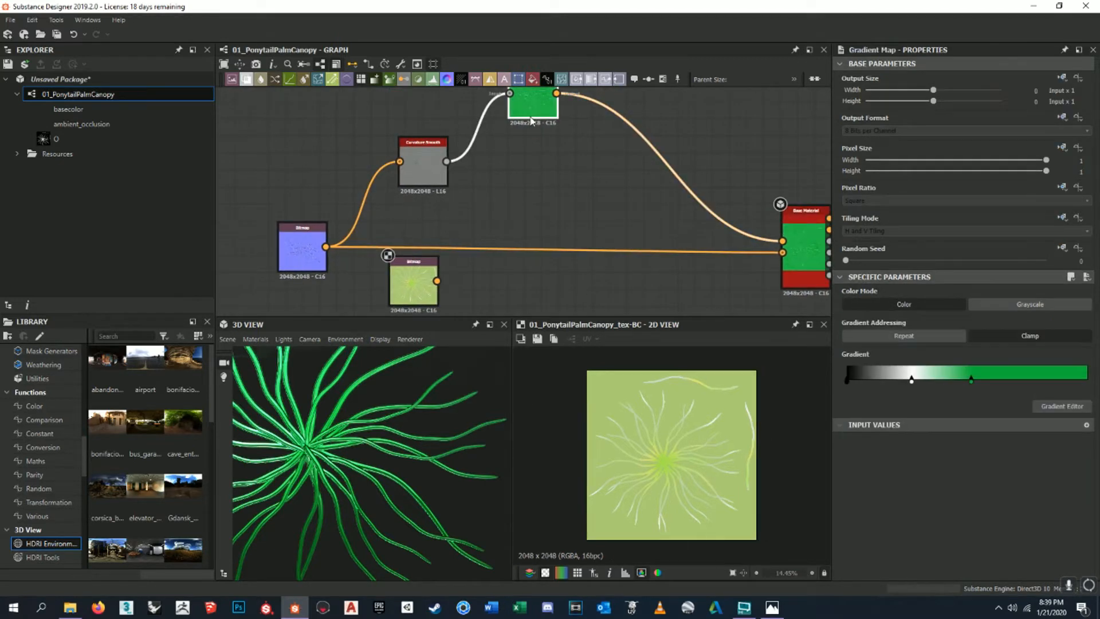
left_click(424, 274)
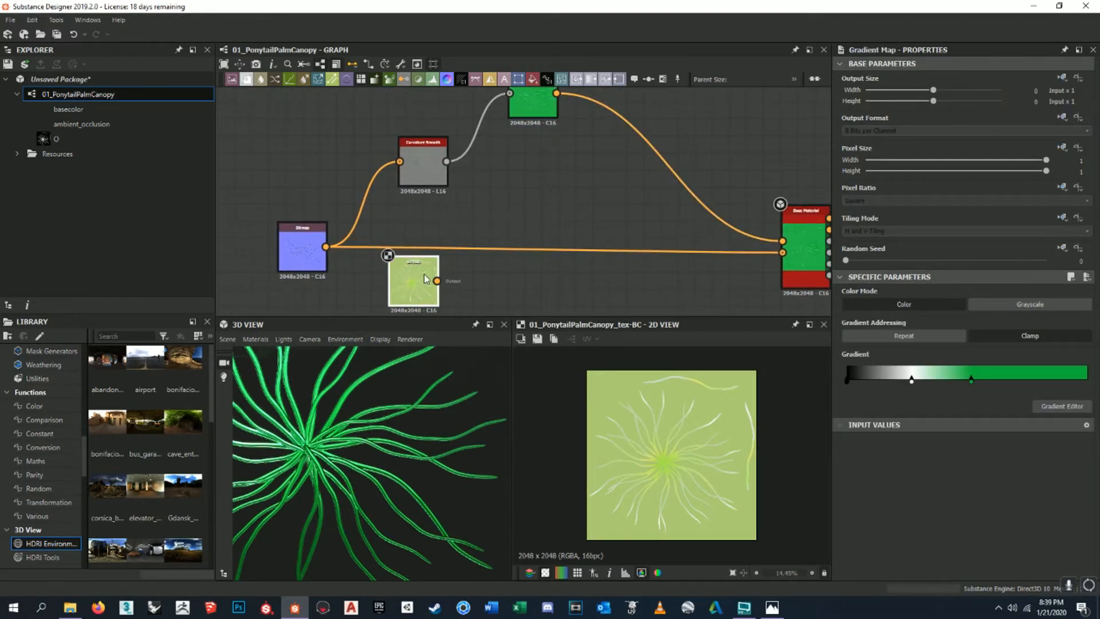
left_click_drag(413, 283, 556, 182)
left_click_drag(529, 180, 529, 174)
middle_click_drag(579, 145, 633, 178)
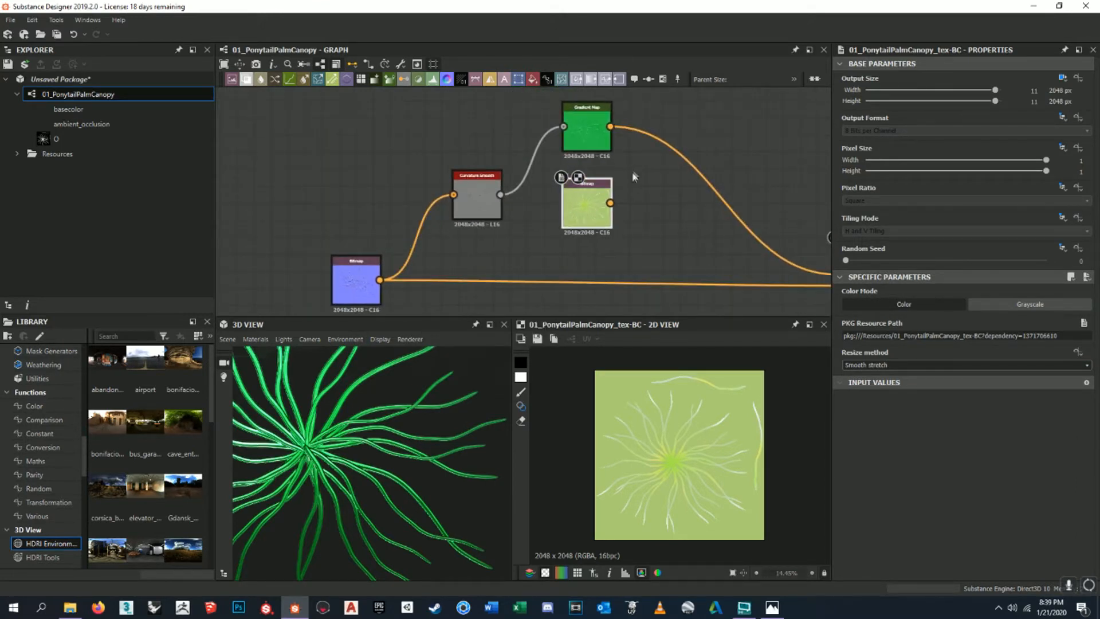
left_click_drag(629, 109, 572, 193)
middle_click_drag(613, 179, 545, 162)
left_click(583, 163)
- Add a Blend node and place it between the Gradient Map and bitmap nodes and the Base Material
middle_click_drag(684, 190, 606, 163)
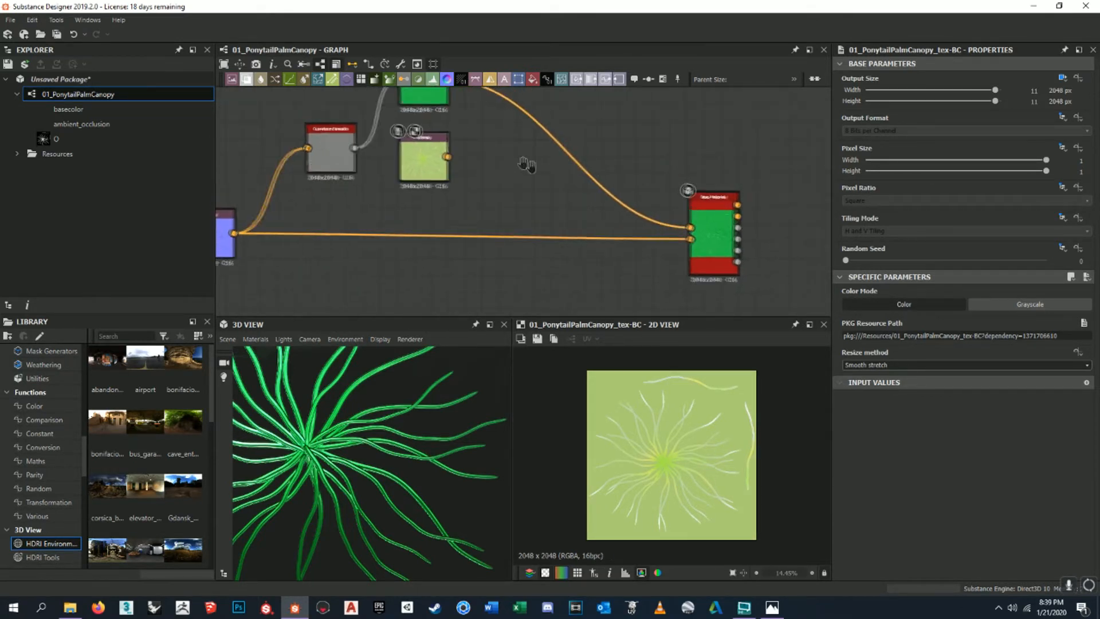
middle_click_drag(522, 163, 544, 176)
key("space")
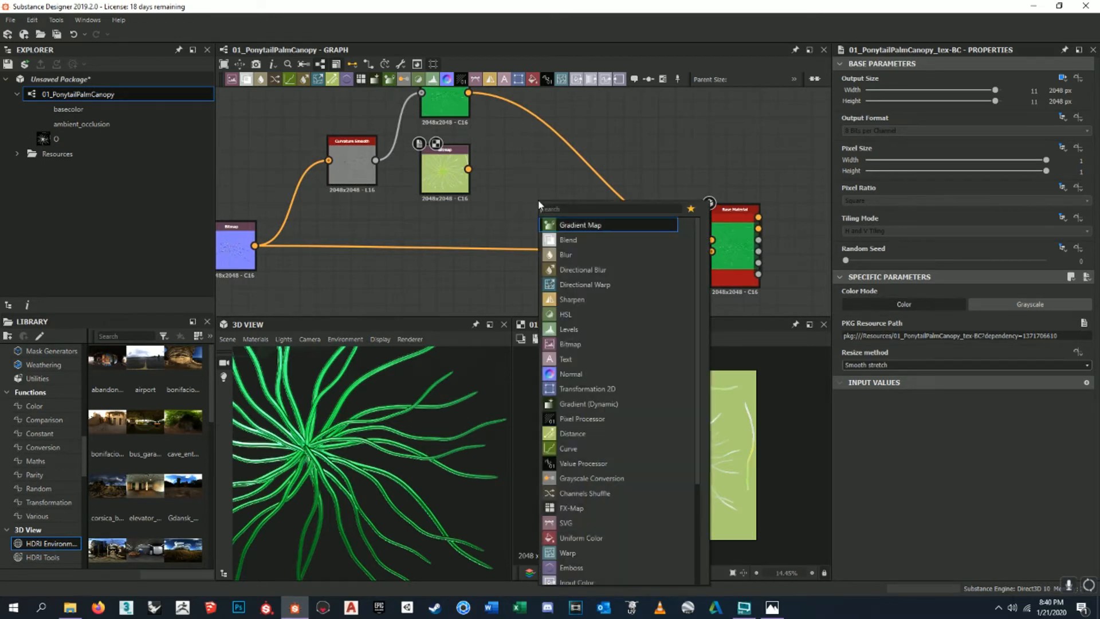
type("blend")
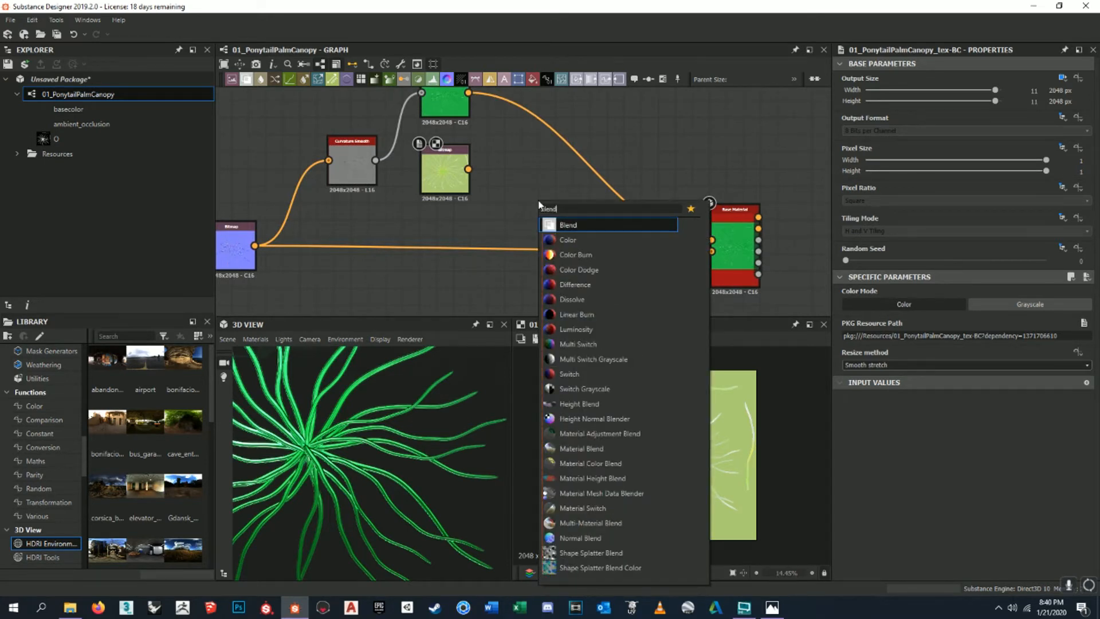
key("Return")
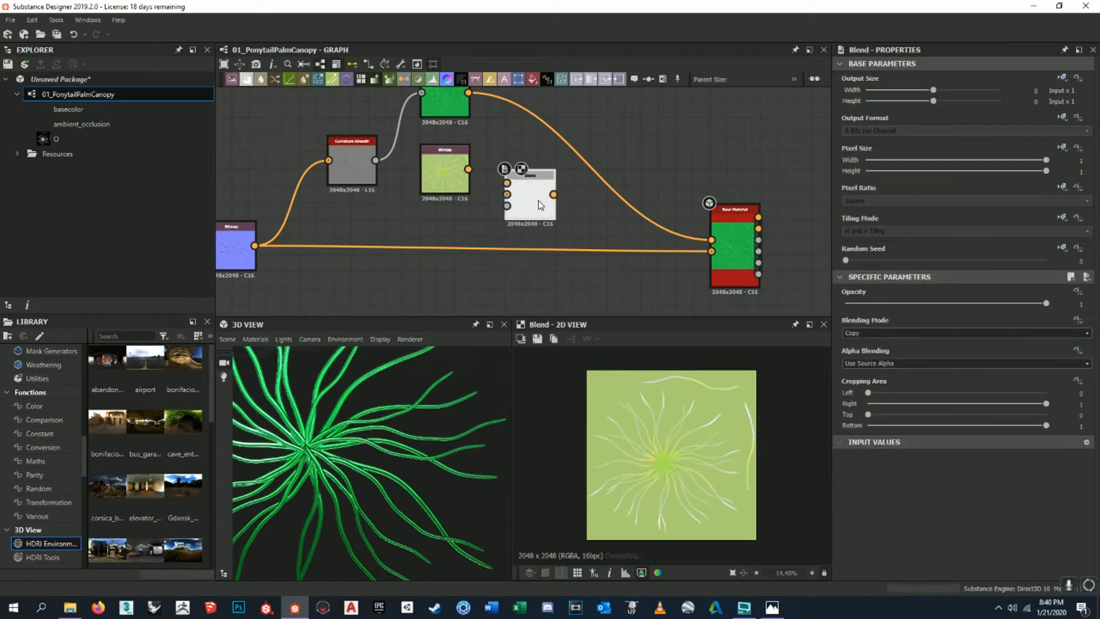
left_click_drag(538, 204, 556, 152)
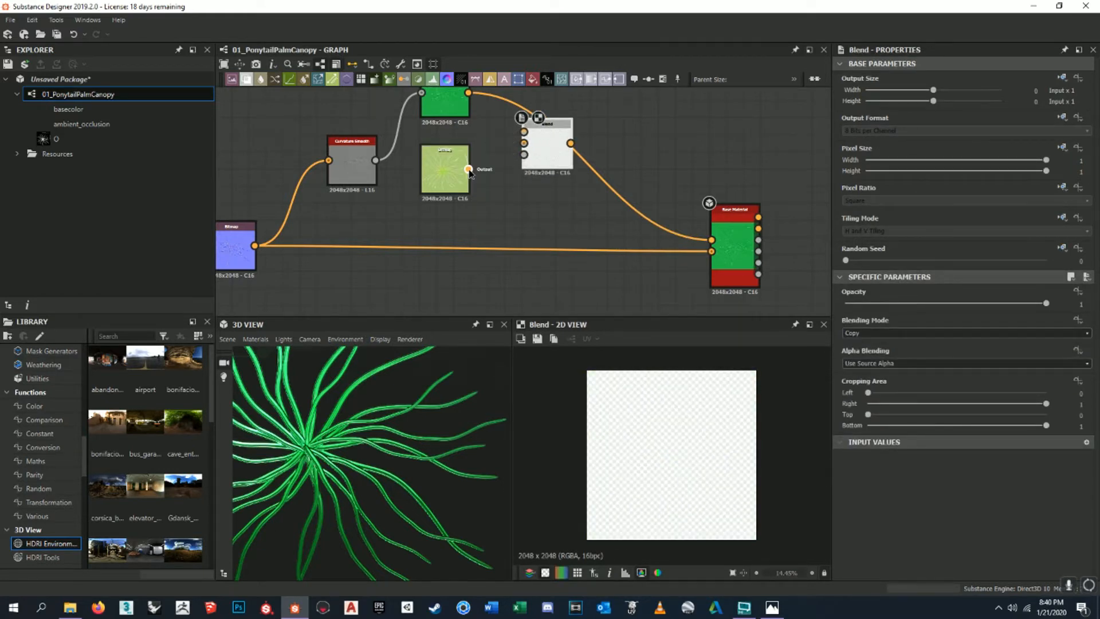
- Connect the base colour bitmap to the Blend's Background and the Gradient Map to its Foreground, and inspect the result in 2D
left_click_drag(468, 169, 493, 171)
key("Escape")
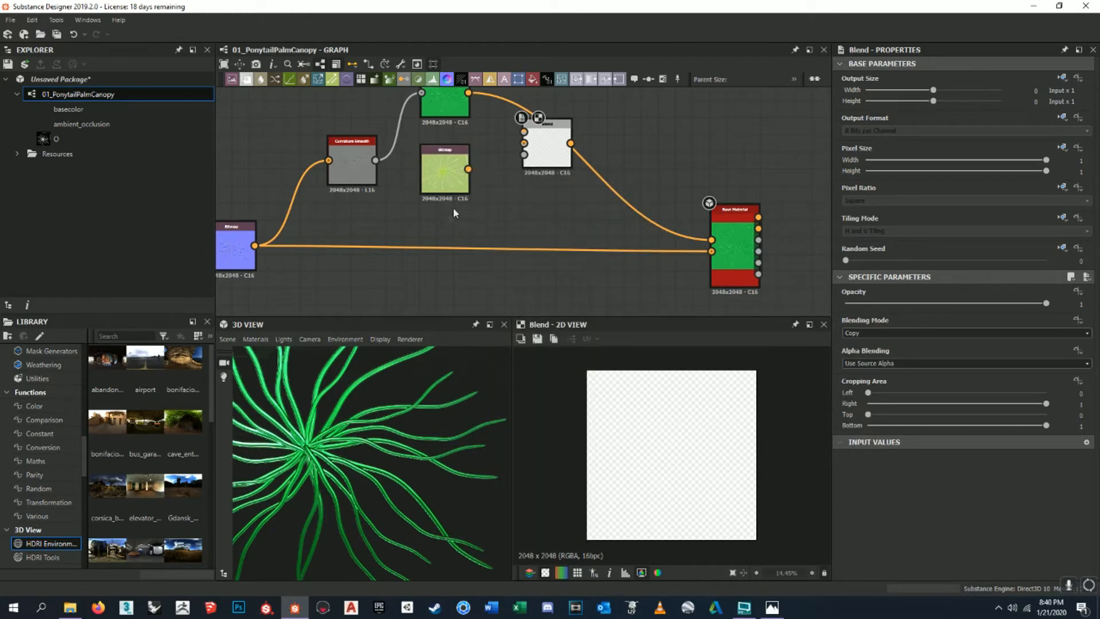
scroll(465, 167, "up", 5)
scroll(452, 189, "down", 5)
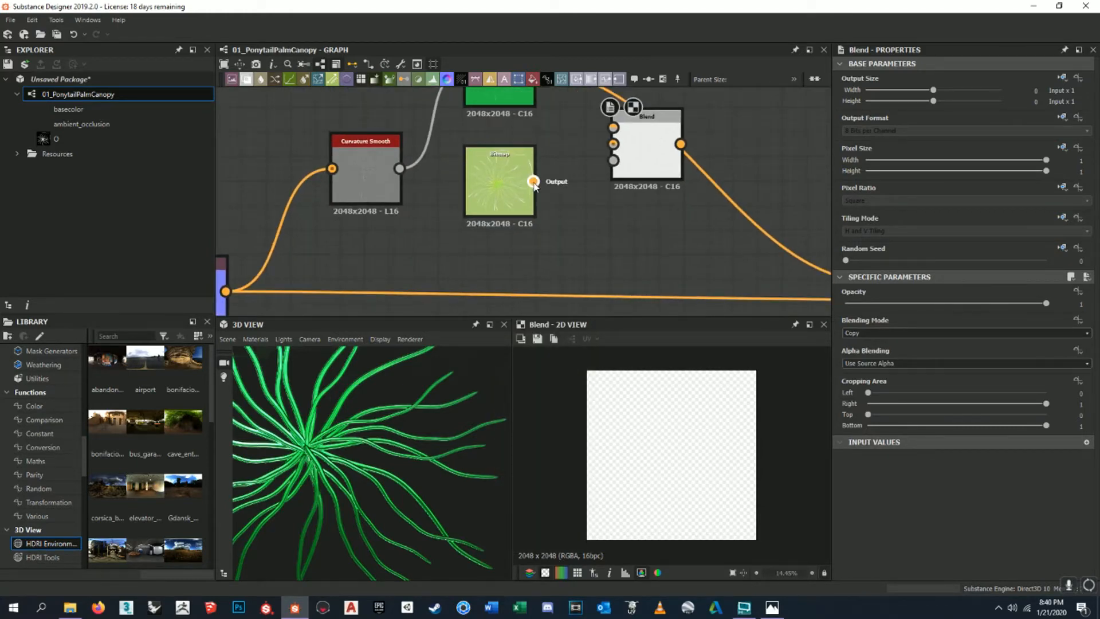
middle_click_drag(518, 180, 491, 181)
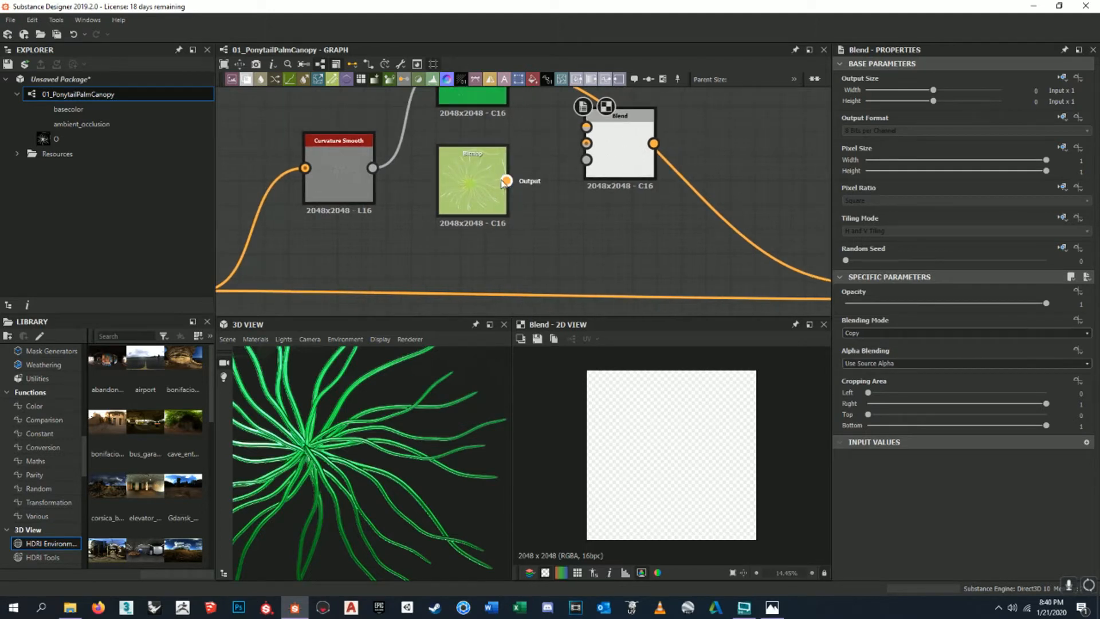
left_click_drag(506, 181, 586, 144)
middle_click_drag(648, 185, 559, 215)
left_click_drag(417, 101, 497, 156)
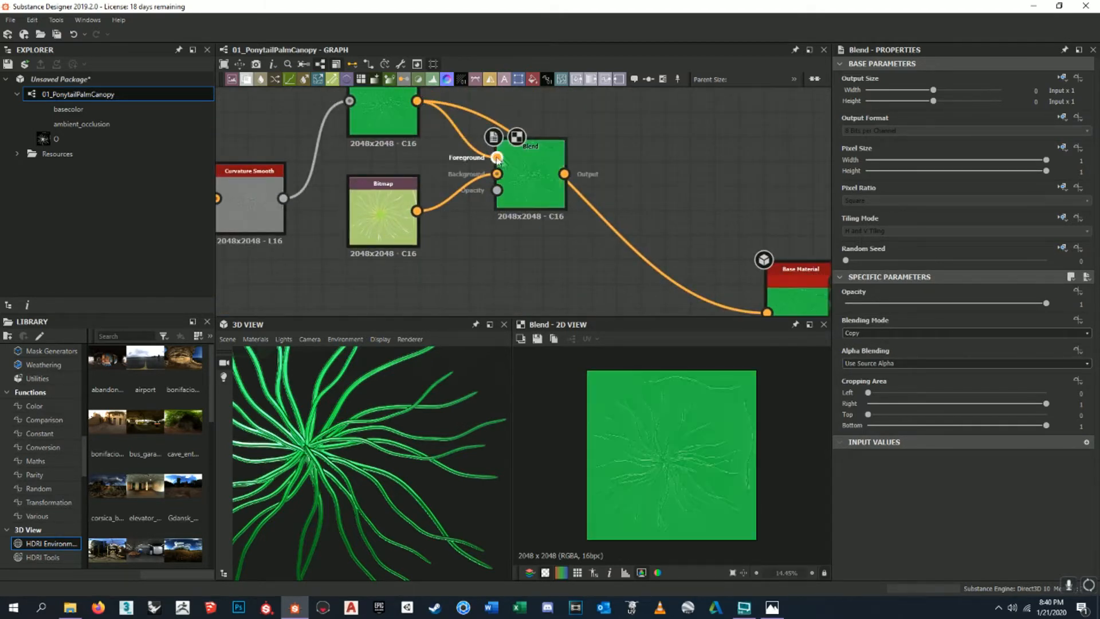
scroll(688, 478, "up", 7)
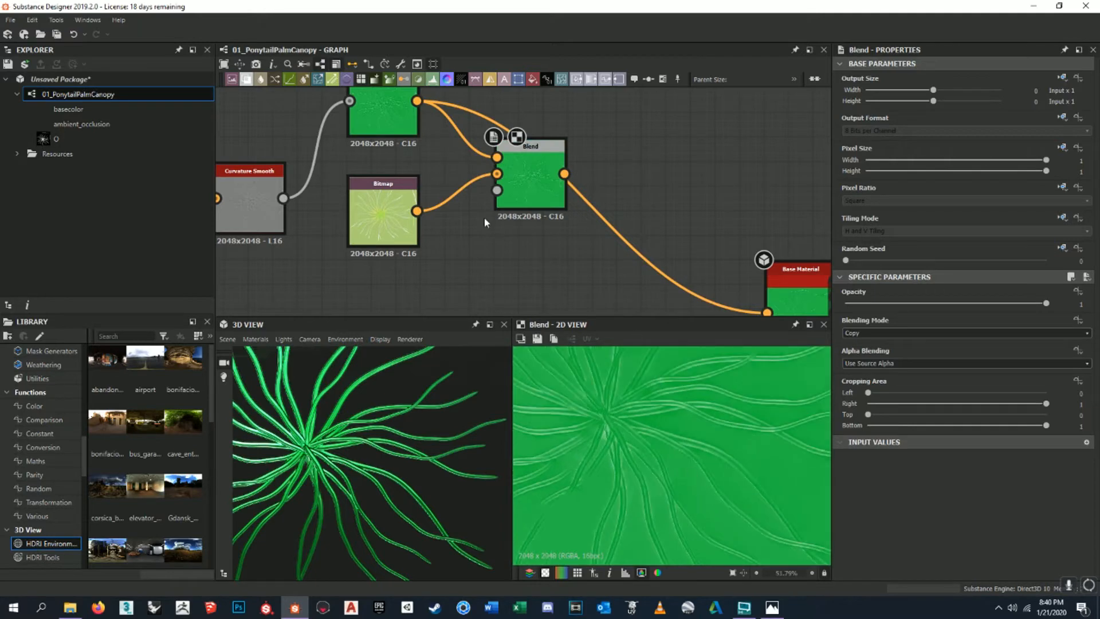
- Set the Blend node's blending mode to Add (Linear Dodge)
middle_click_drag(486, 220, 509, 223)
middle_click_drag(401, 129, 426, 193)
scroll(426, 153, "up", 2)
scroll(425, 153, "up", 2)
middle_click_drag(559, 238, 508, 179)
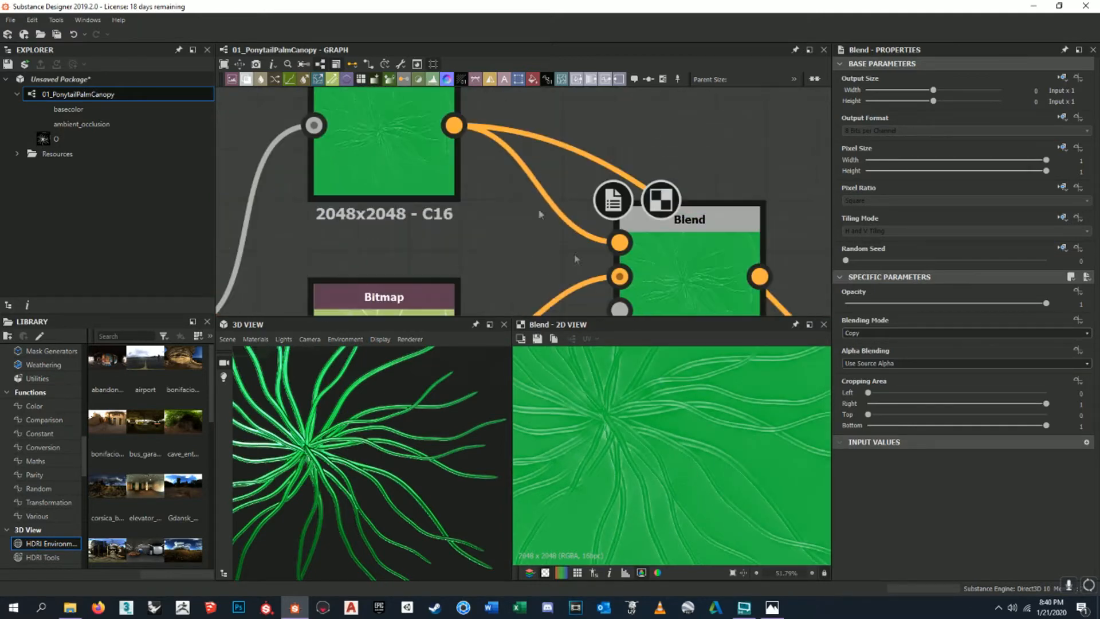
middle_click_drag(681, 245, 558, 163)
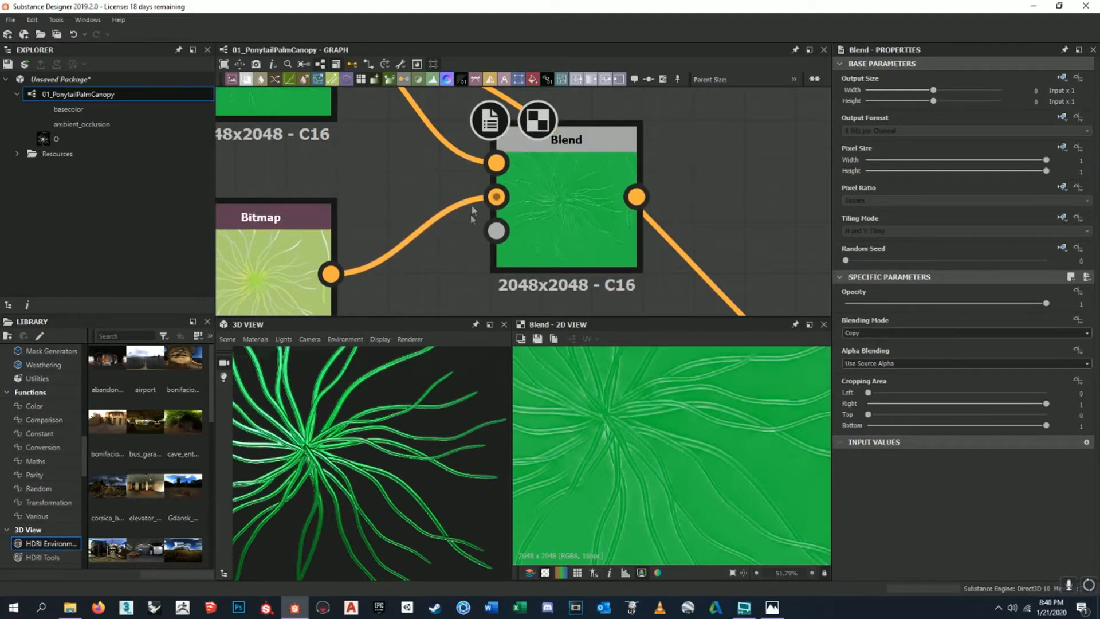
scroll(558, 214, "down", 2)
middle_click_drag(558, 214, 498, 135)
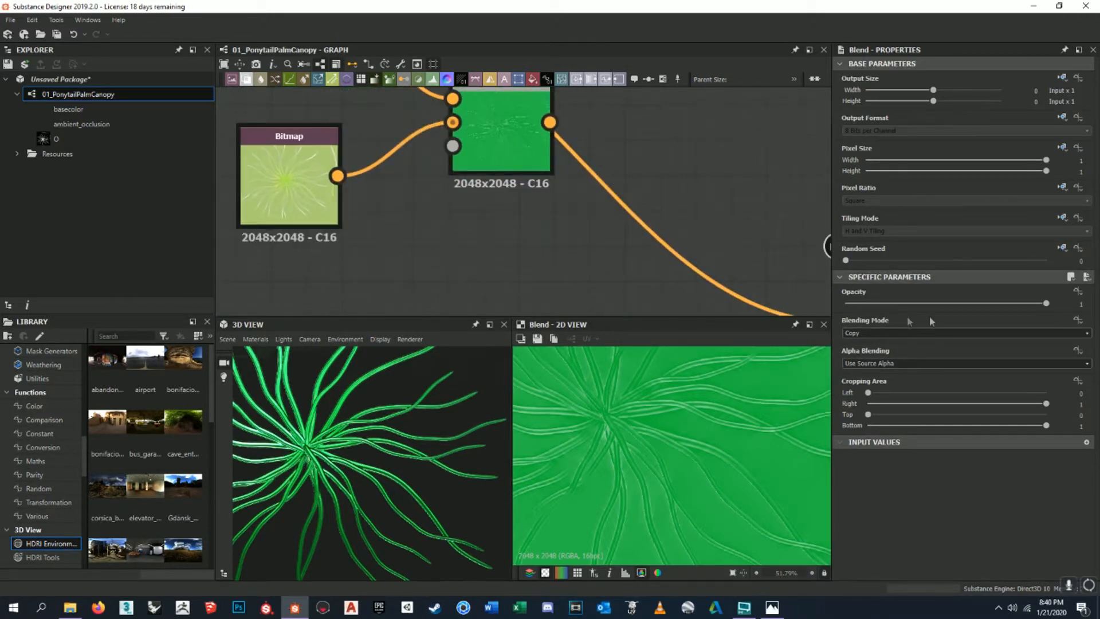
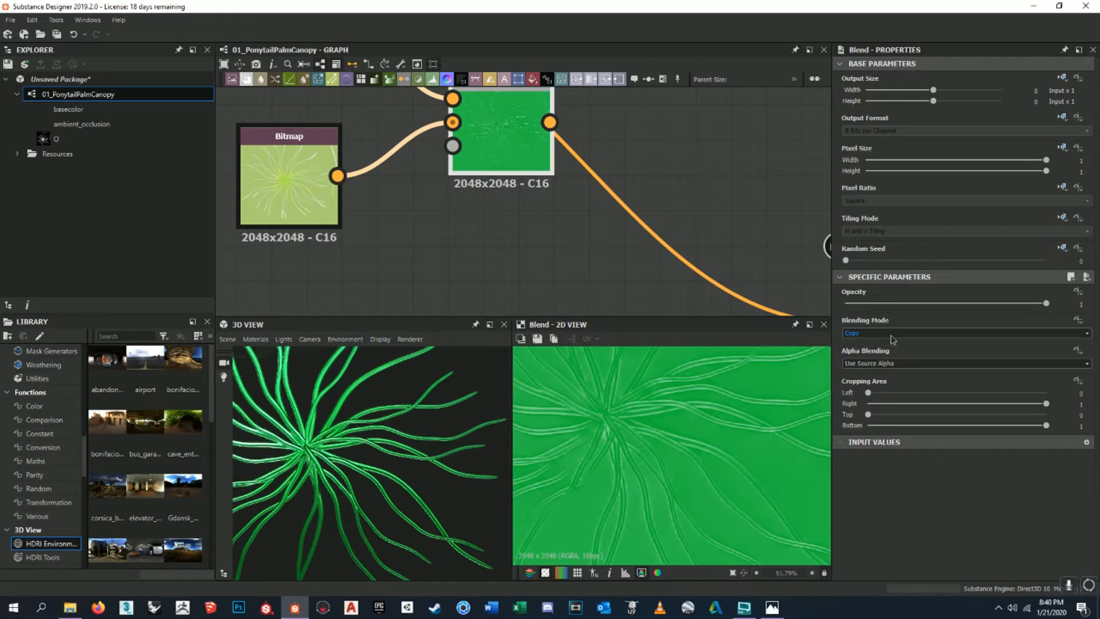
left_click(890, 333)
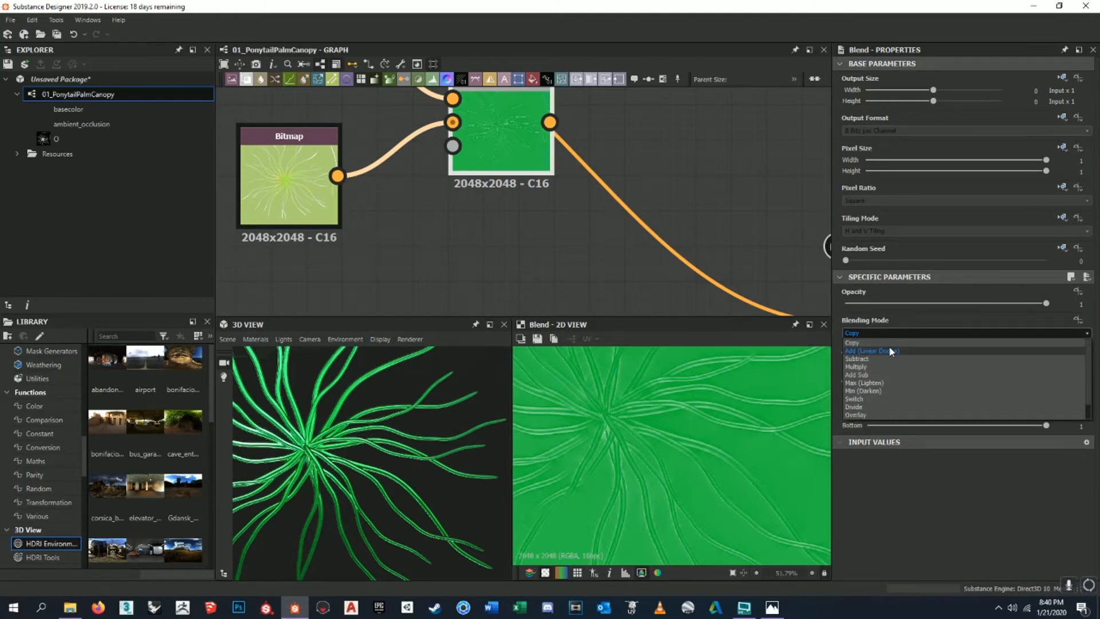
left_click(888, 349)
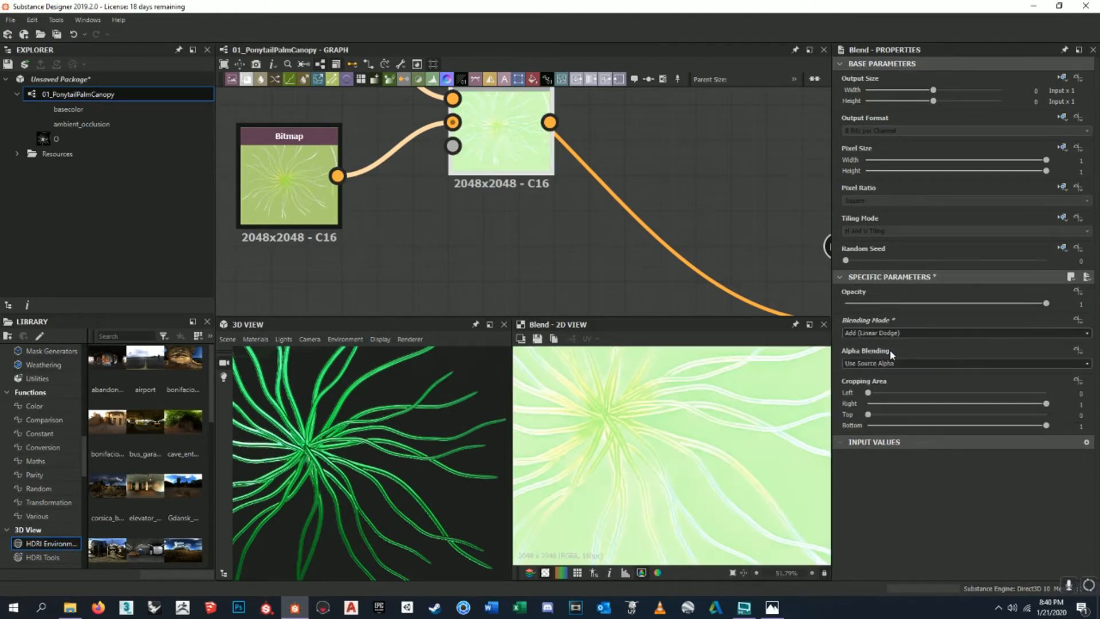
- Try the Blend node's other blending modes, from Subtract and Multiply through to Screen, comparing each in the 2D view
scroll(741, 397, "down", 3)
scroll(658, 472, "up", 1)
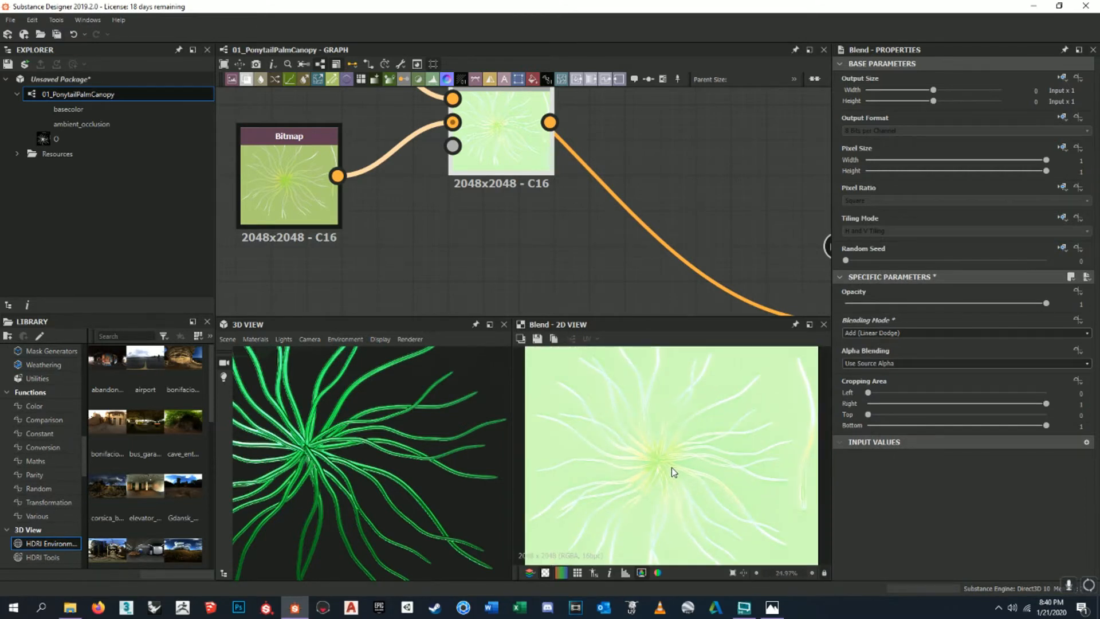
key("Down")
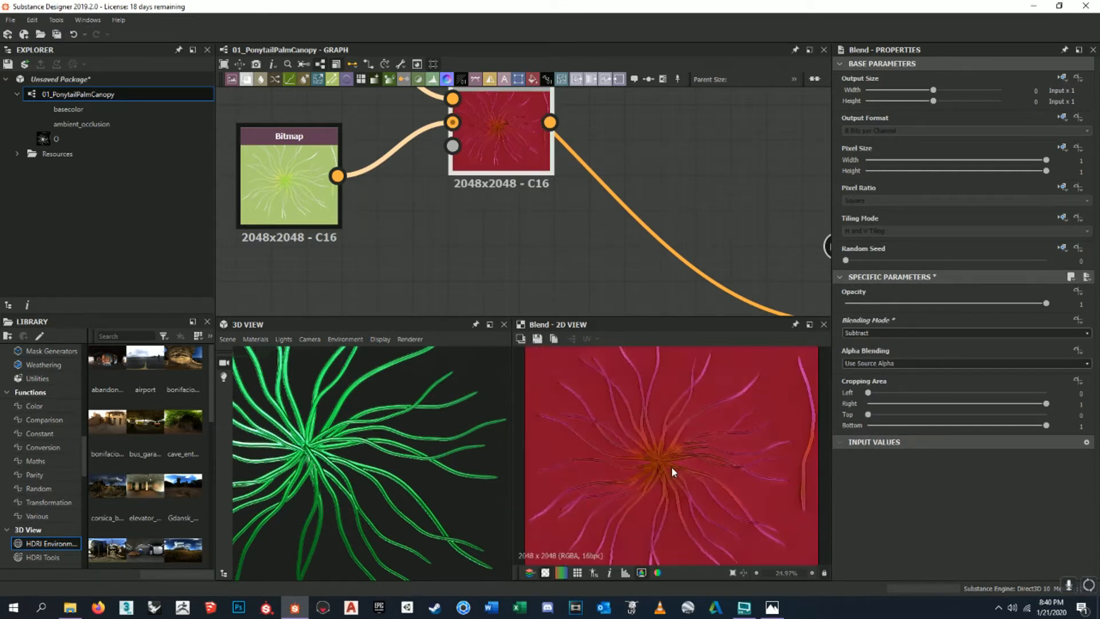
key("Down")
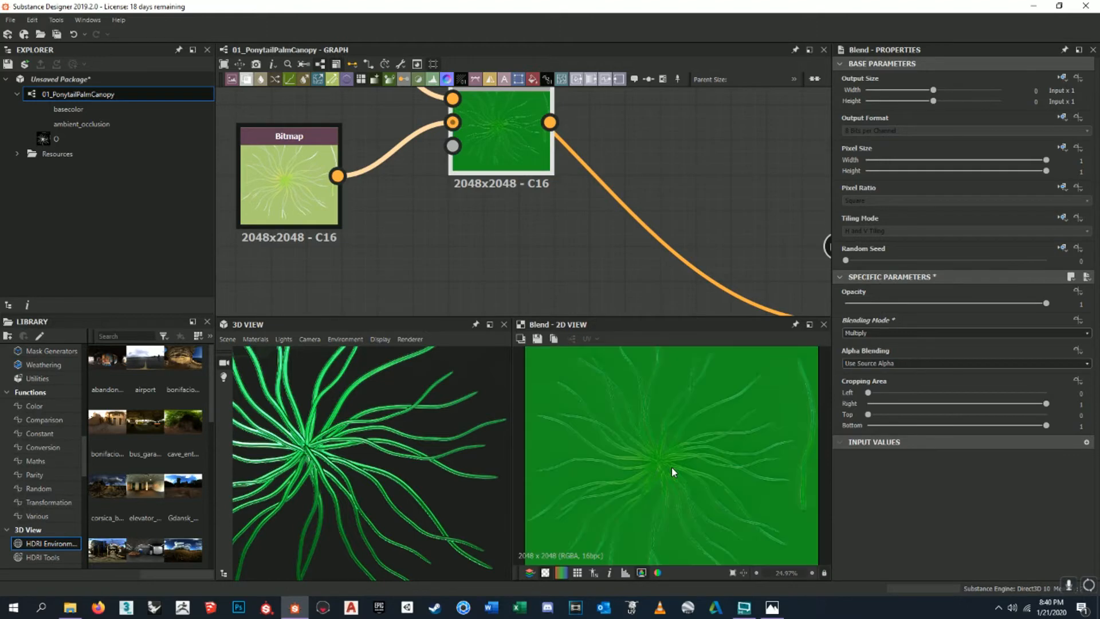
key("Down")
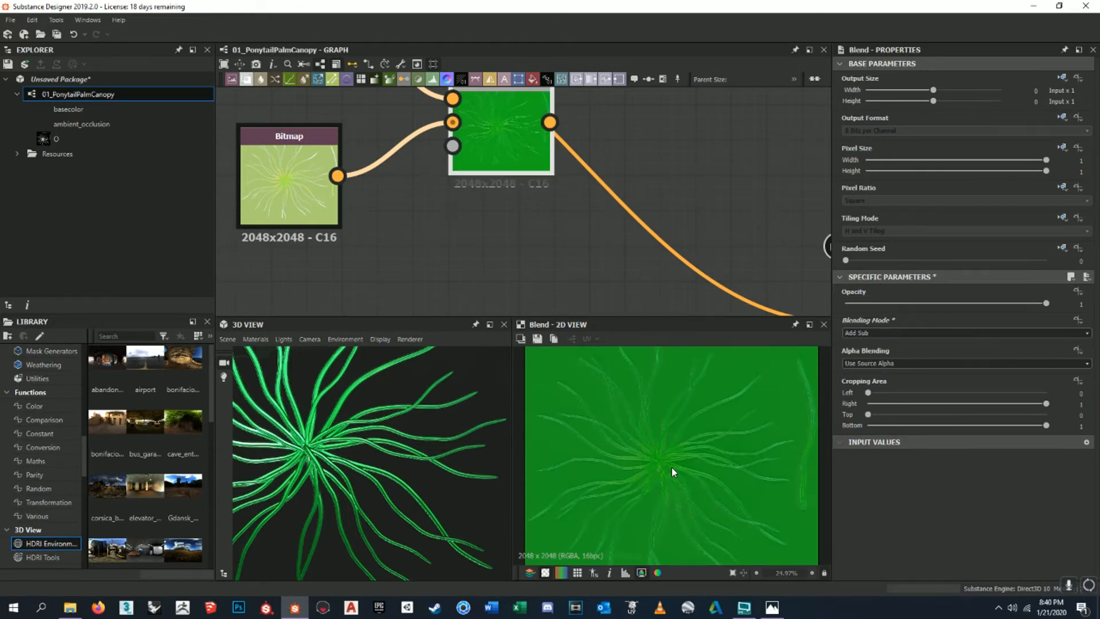
key("Down")
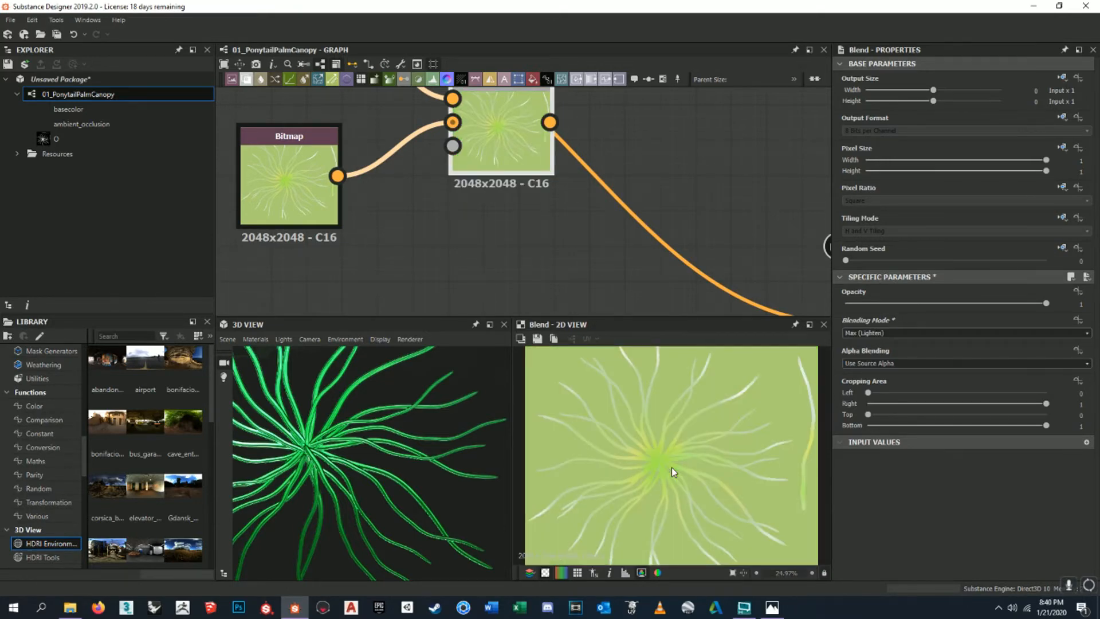
key("Down")
key("Down")
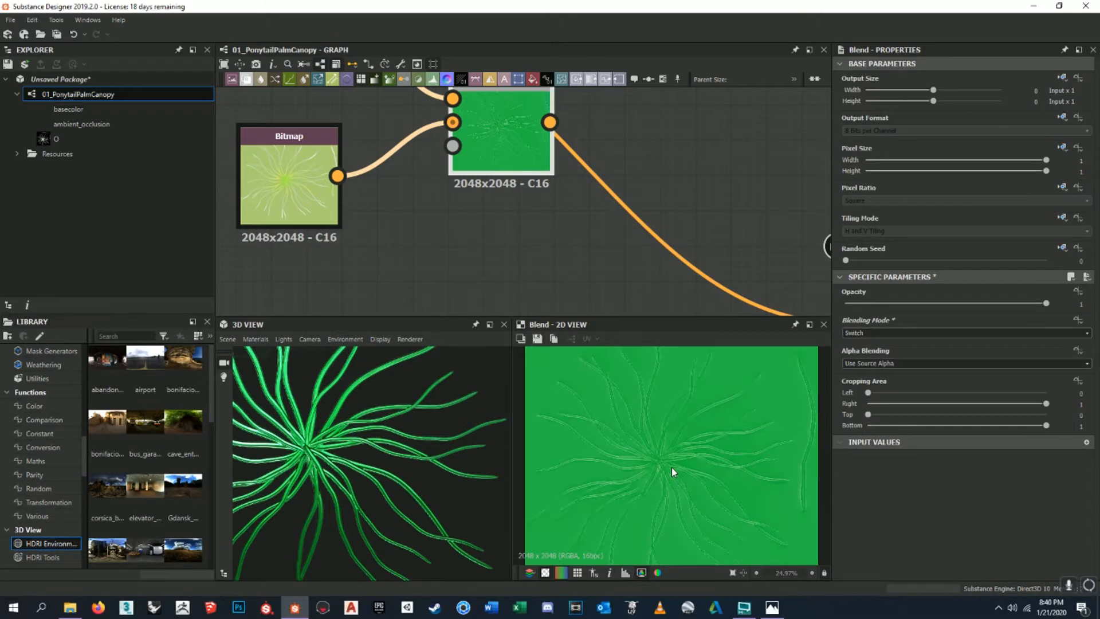
key("Down")
key("Down")
key("Down")
key("Down")
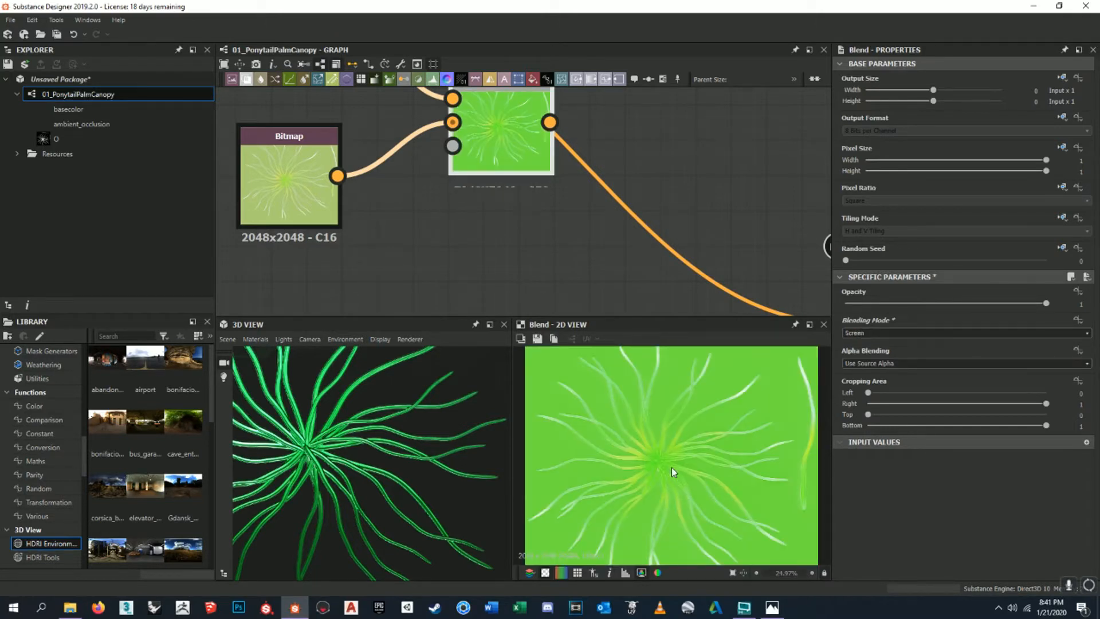
- Set the Blend node's blending mode to Copy
key("Up")
key("Up")
key("Up")
key("Up")
key("Up")
key("Up")
key("Up")
key("Up")
key("Up")
key("Up")
key("Up")
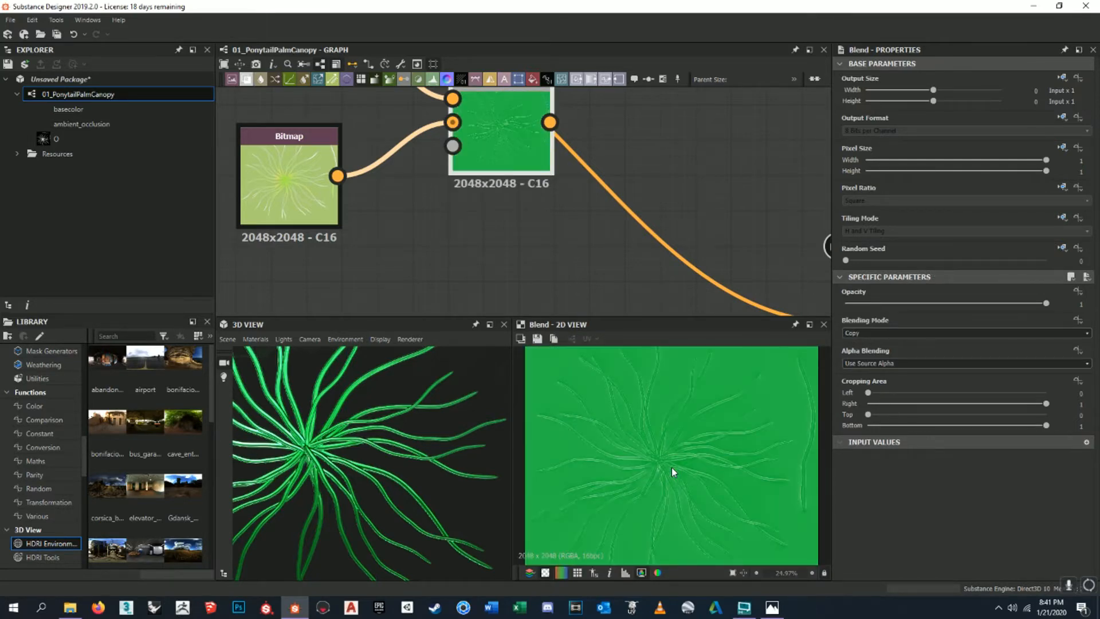
- Widen the 3D view and connect the base colour bitmap directly to the Base Material's Base Color input
scroll(644, 241, "up", 1)
middle_click_drag(644, 239, 565, 186)
scroll(587, 221, "down", 4)
scroll(588, 221, "down", 1)
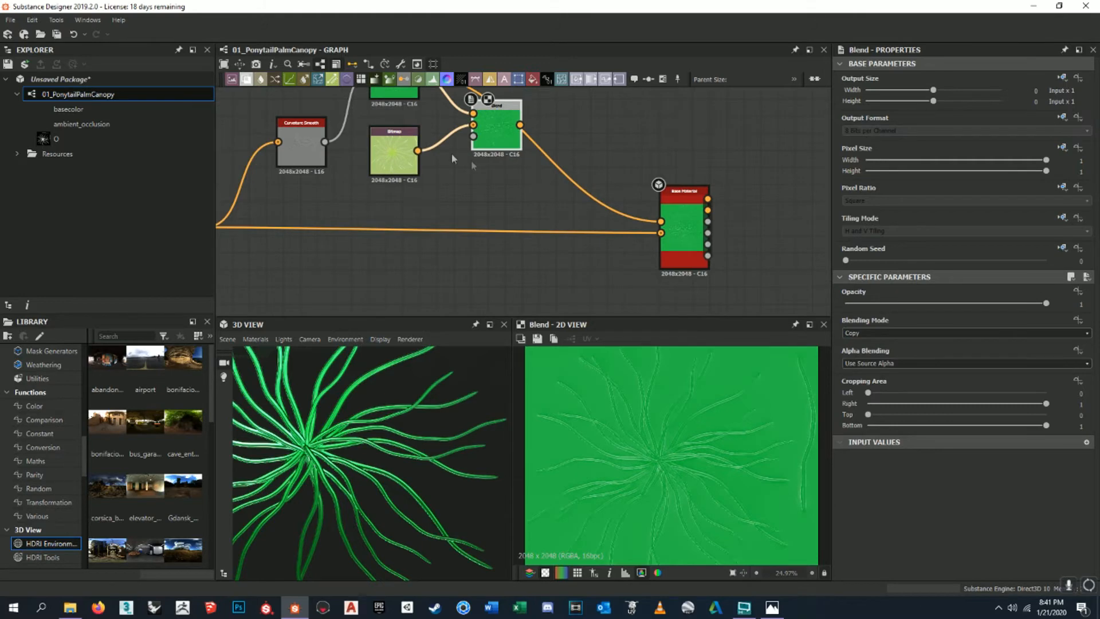
left_click_drag(410, 404, 449, 431)
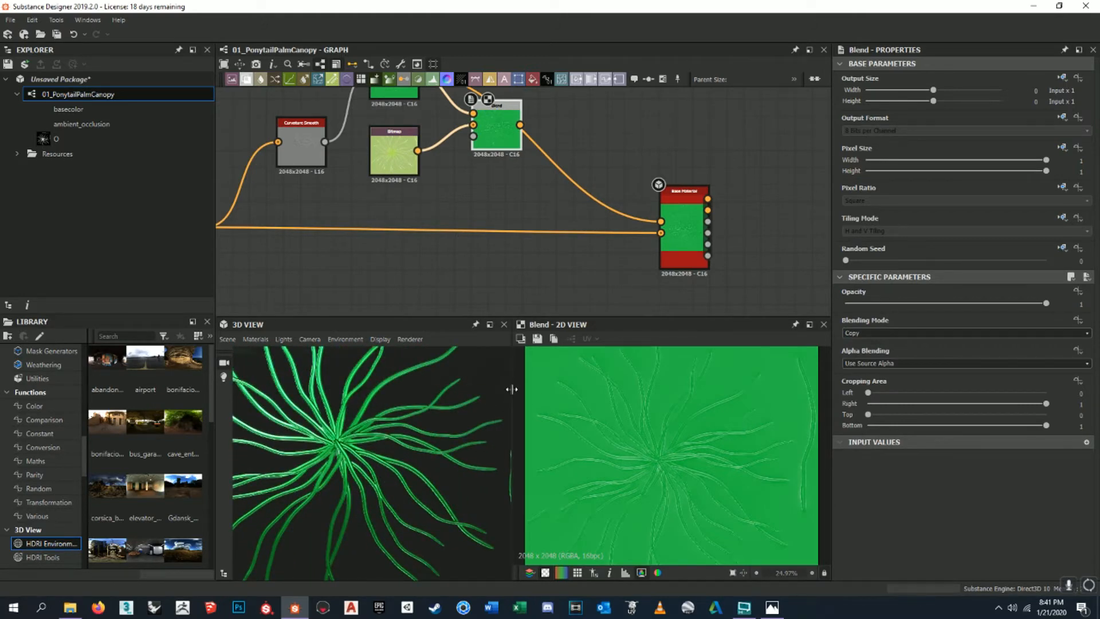
left_click_drag(511, 389, 602, 389)
scroll(487, 217, "down", 1)
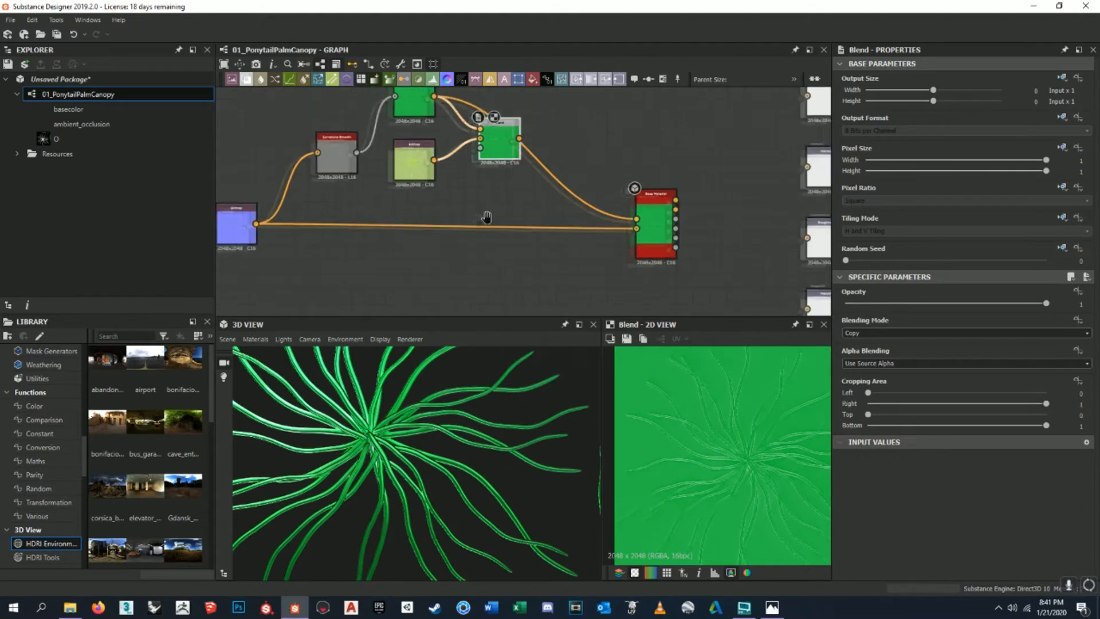
middle_click_drag(486, 216, 521, 211)
left_click_drag(468, 154, 668, 219)
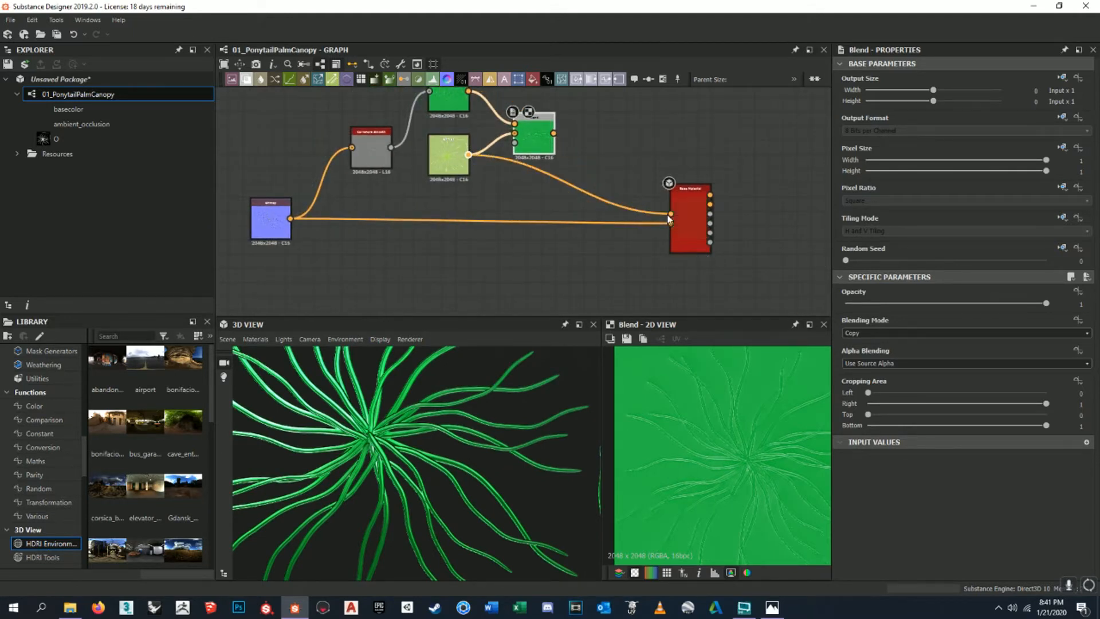
- Inspect the canopy with the bitmap's base colour from several angles and distances in the 3D view
left_click_drag(381, 465, 465, 430)
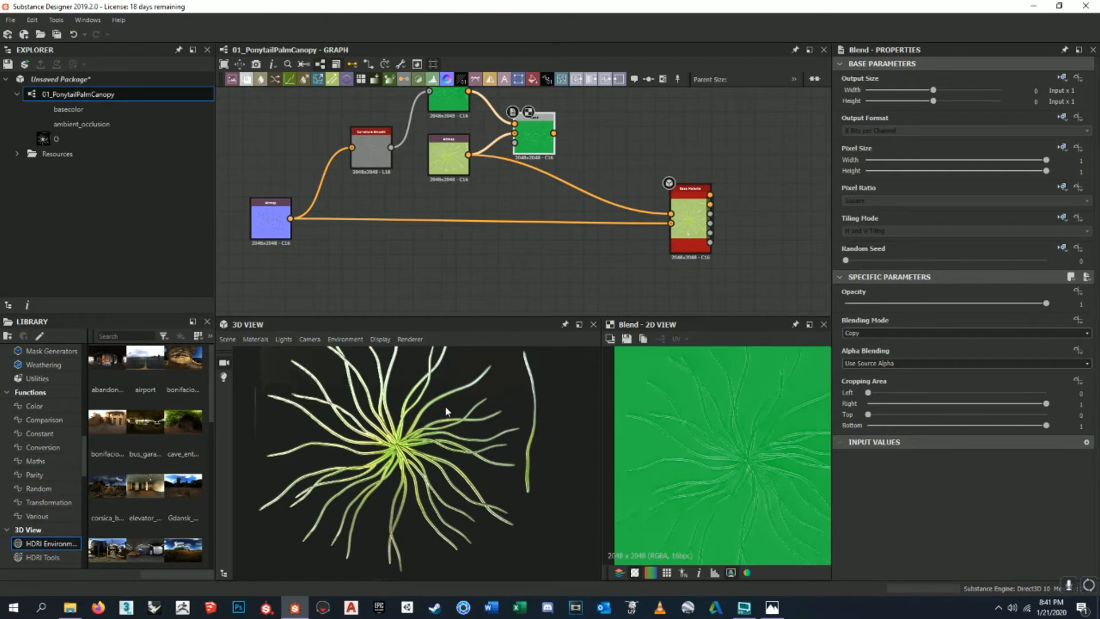
scroll(411, 470, "up", 4)
left_click_drag(411, 470, 434, 427)
scroll(412, 433, "down", 4)
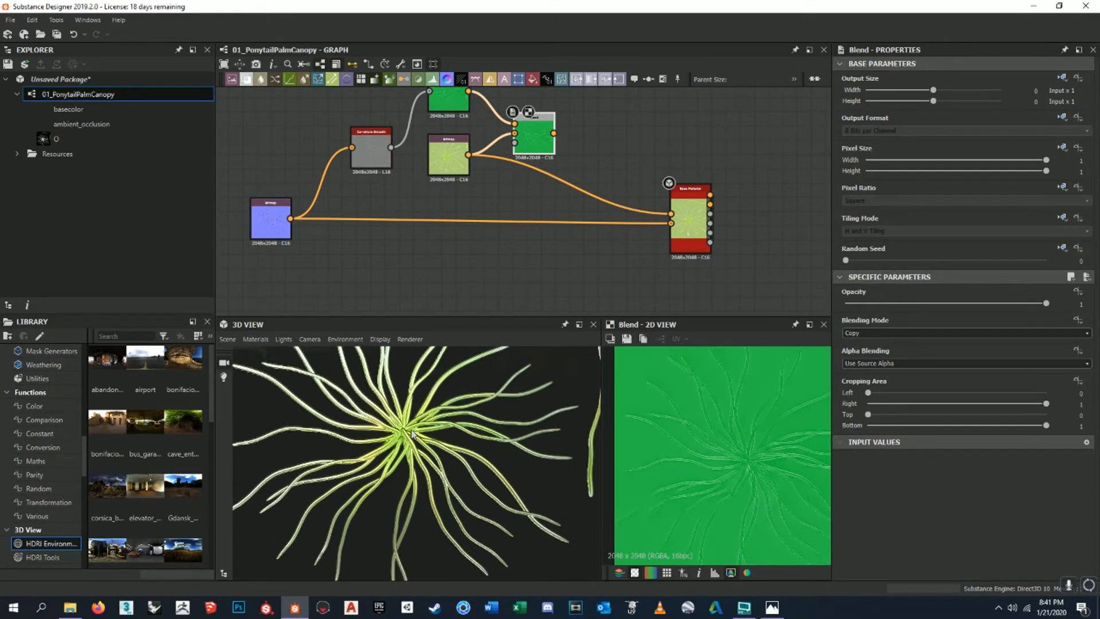
scroll(443, 433, "up", 2)
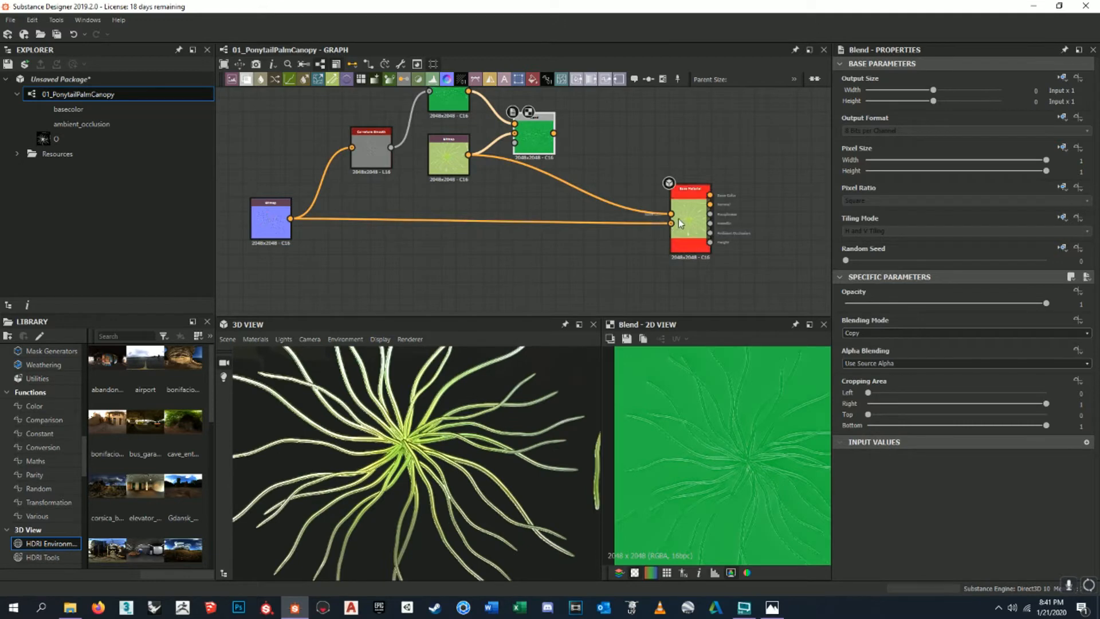
- Enable the user-defined Metallic map on the Base Material node
left_click(701, 246)
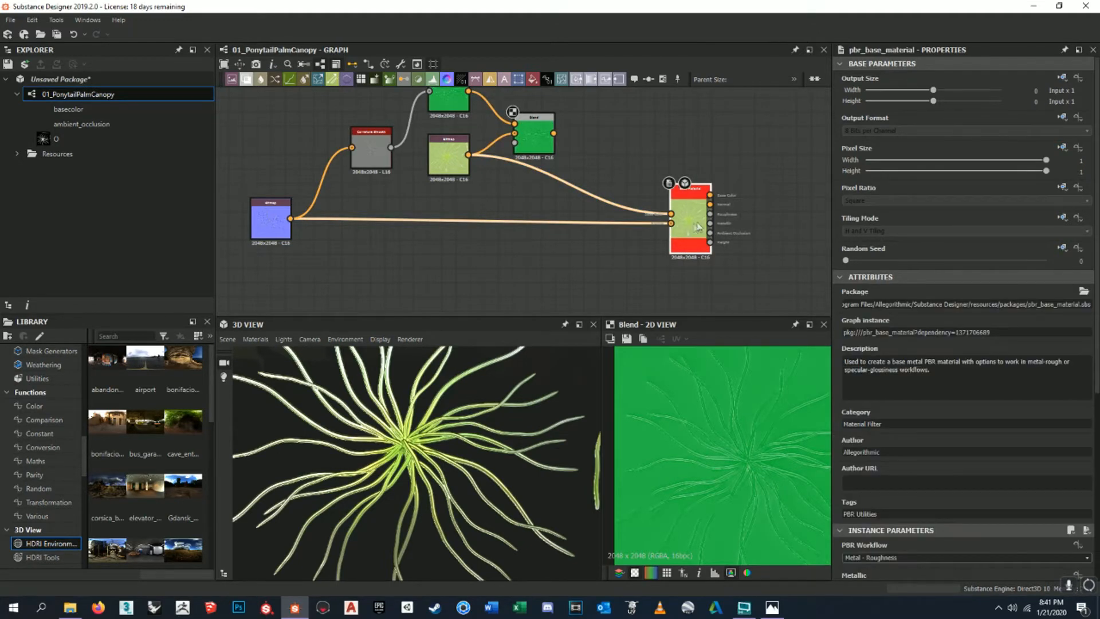
scroll(910, 355, "down", 5)
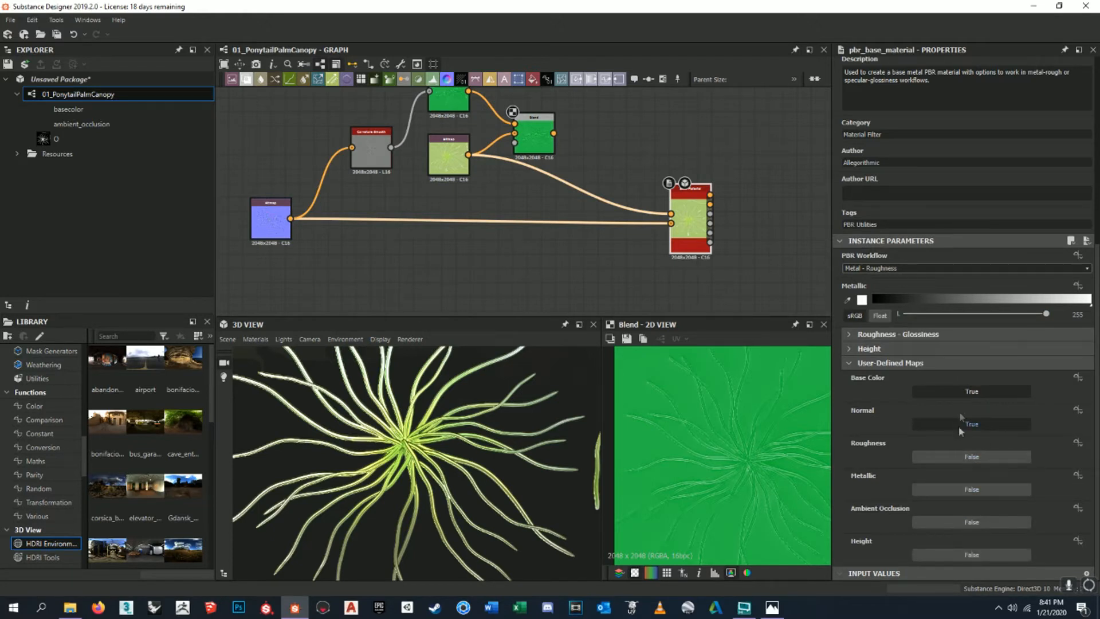
left_click(960, 488)
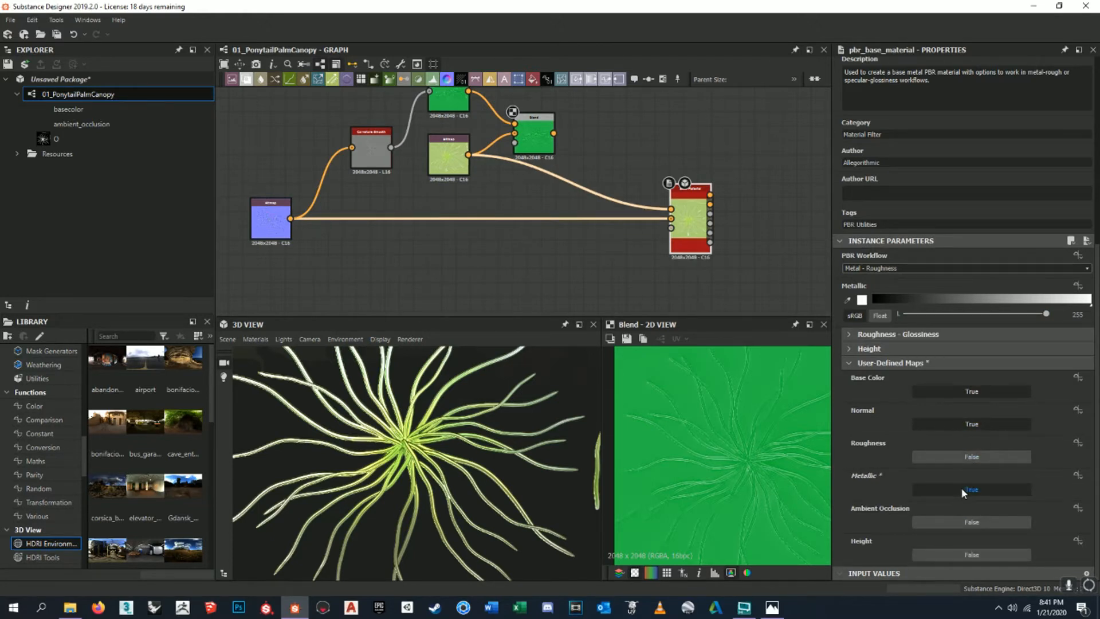
- Add a Uniform Color node beside the Base Material and set its color mode to Grayscale
scroll(720, 234, "up", 6)
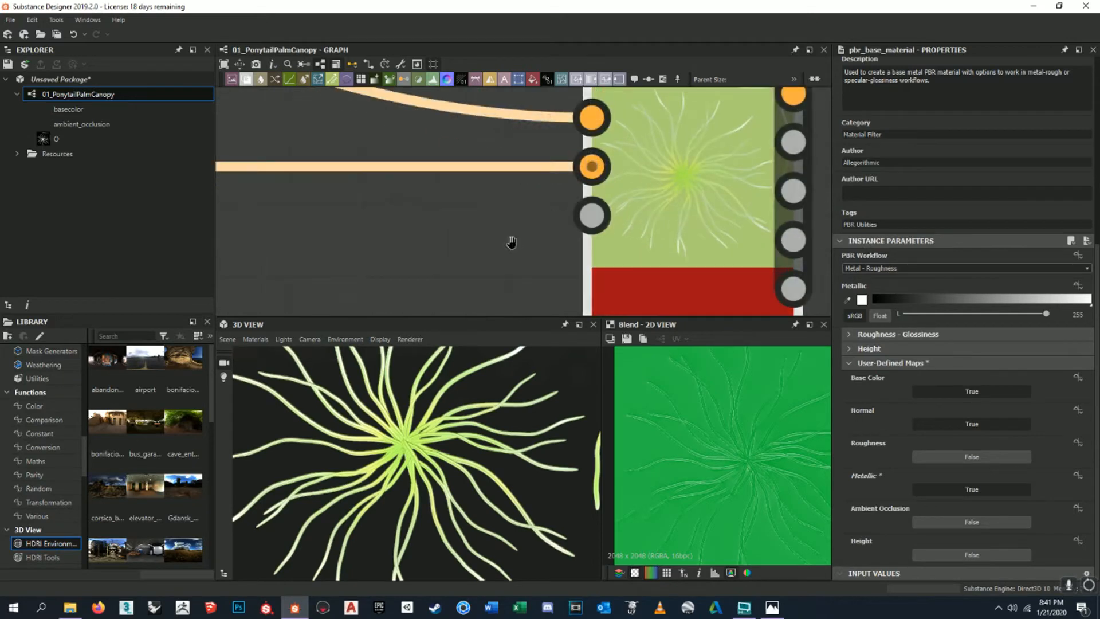
key("space")
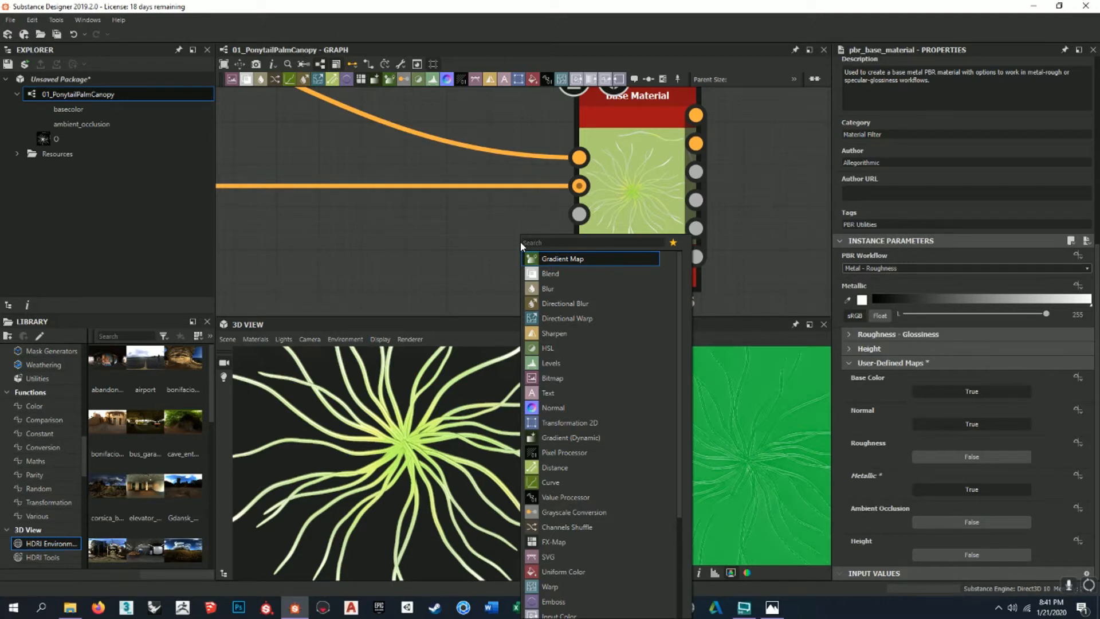
type("uni")
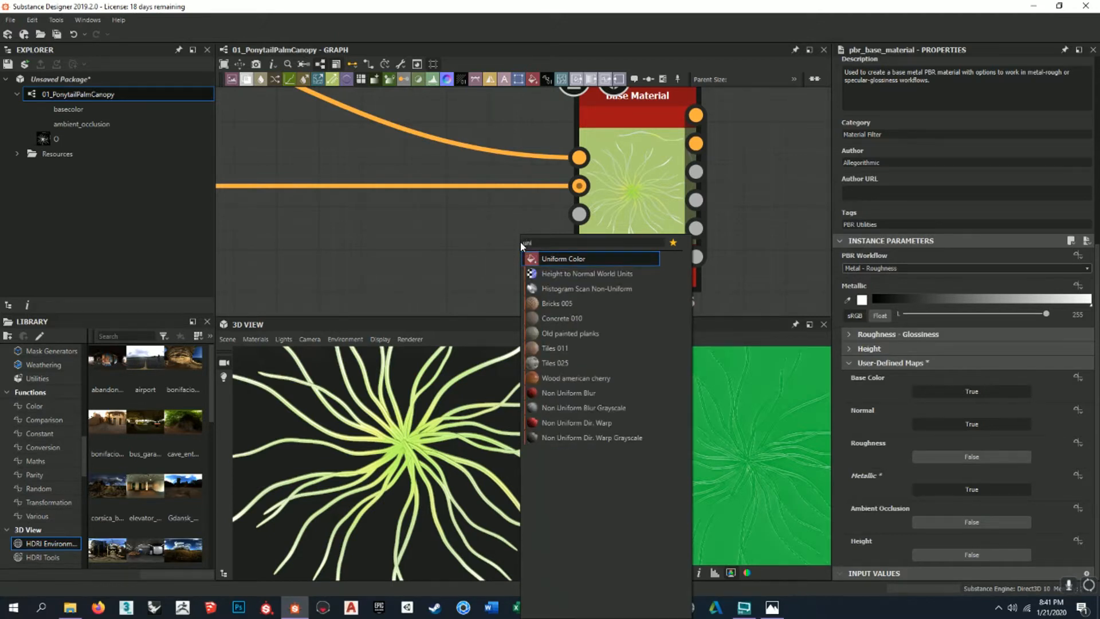
key("Return")
scroll(541, 182, "down", 1)
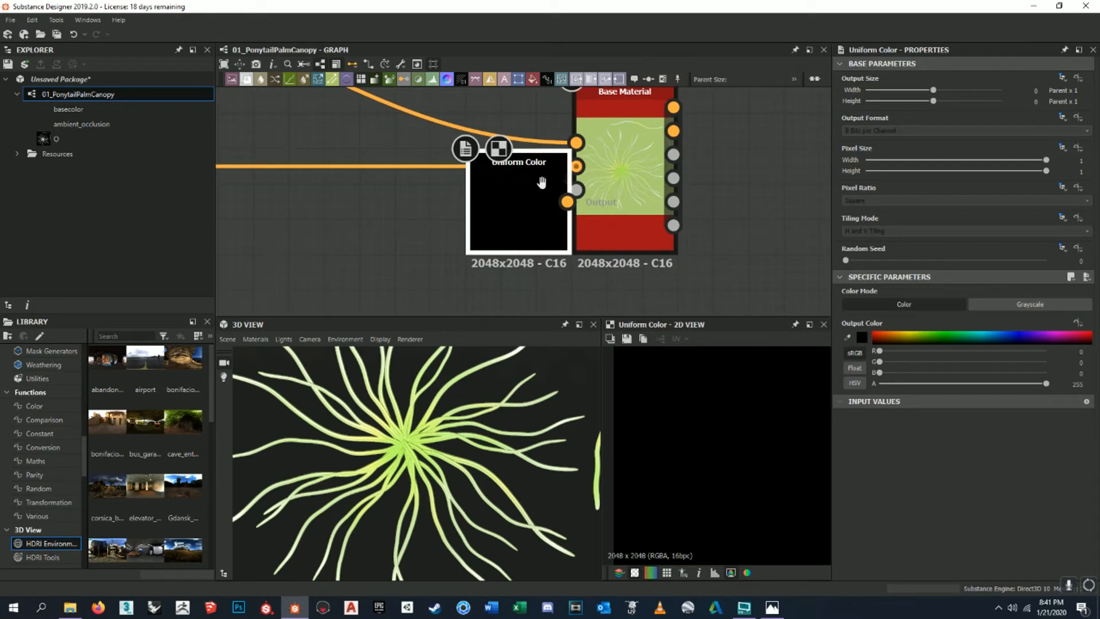
left_click(1025, 306)
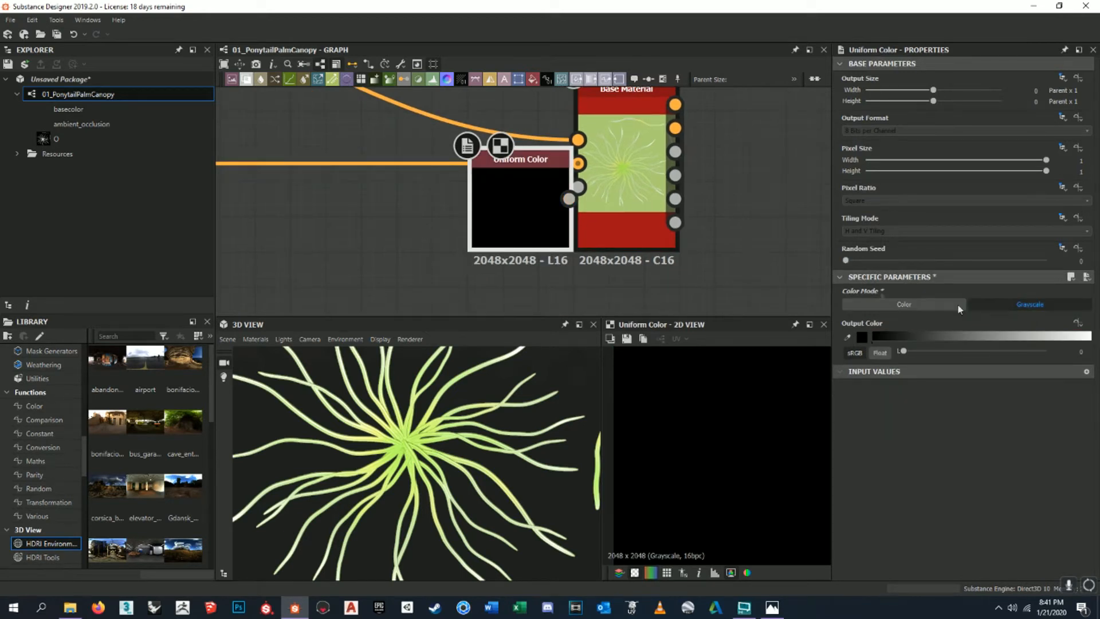
- Connect the Uniform Color node's output to the Base Material's Metallic input
middle_click_drag(598, 221, 677, 228)
left_click_drag(594, 215, 653, 197)
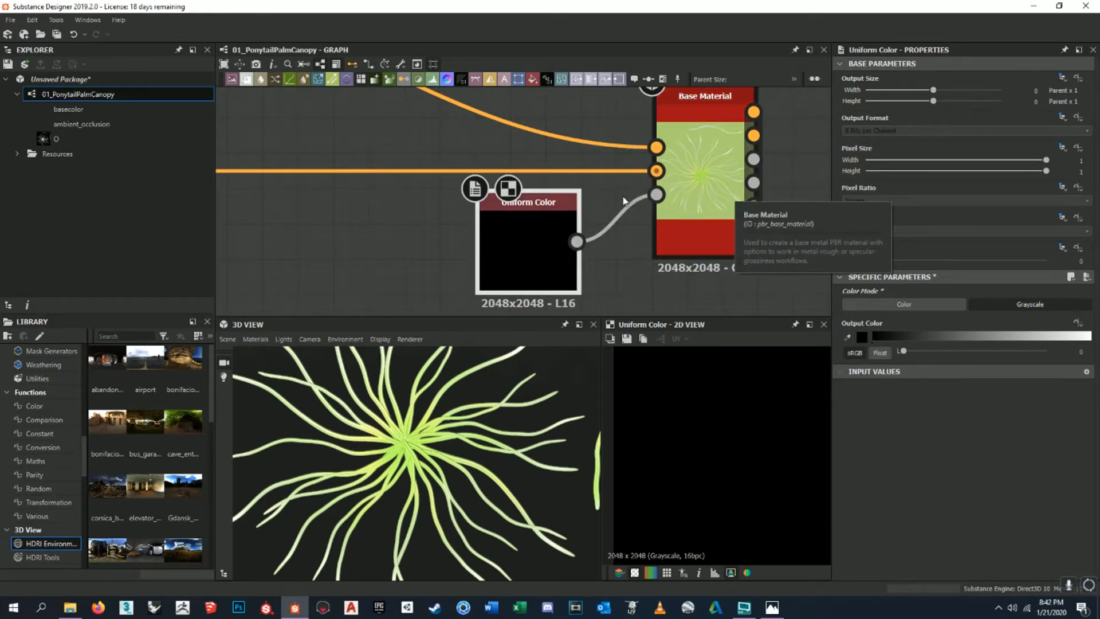
scroll(757, 456, "down", 3)
scroll(756, 456, "up", 2)
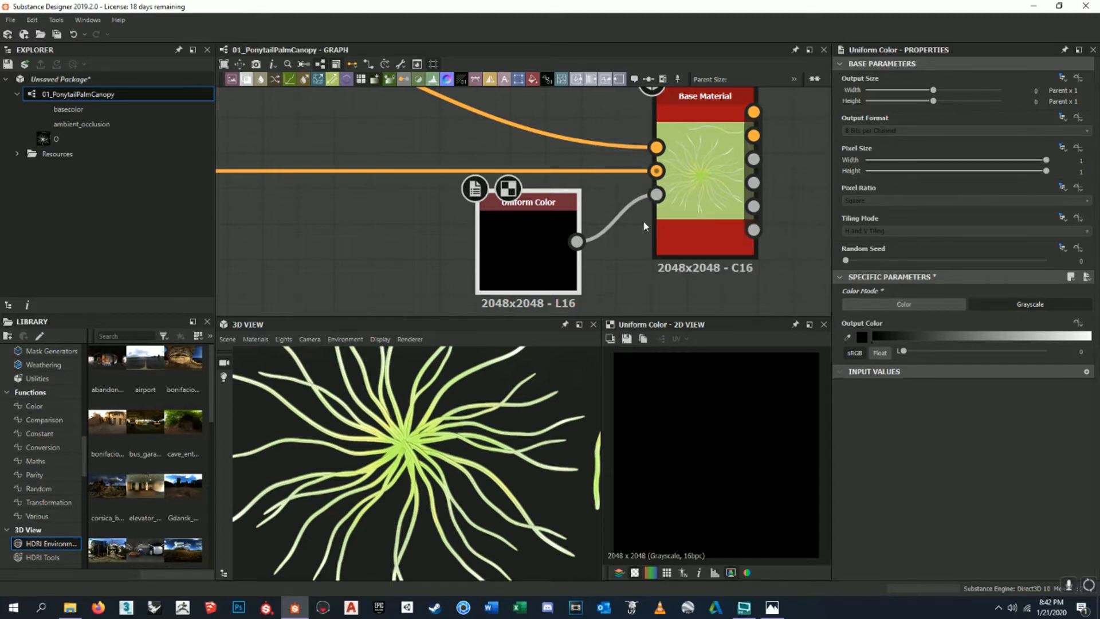
middle_click_drag(643, 224, 632, 220)
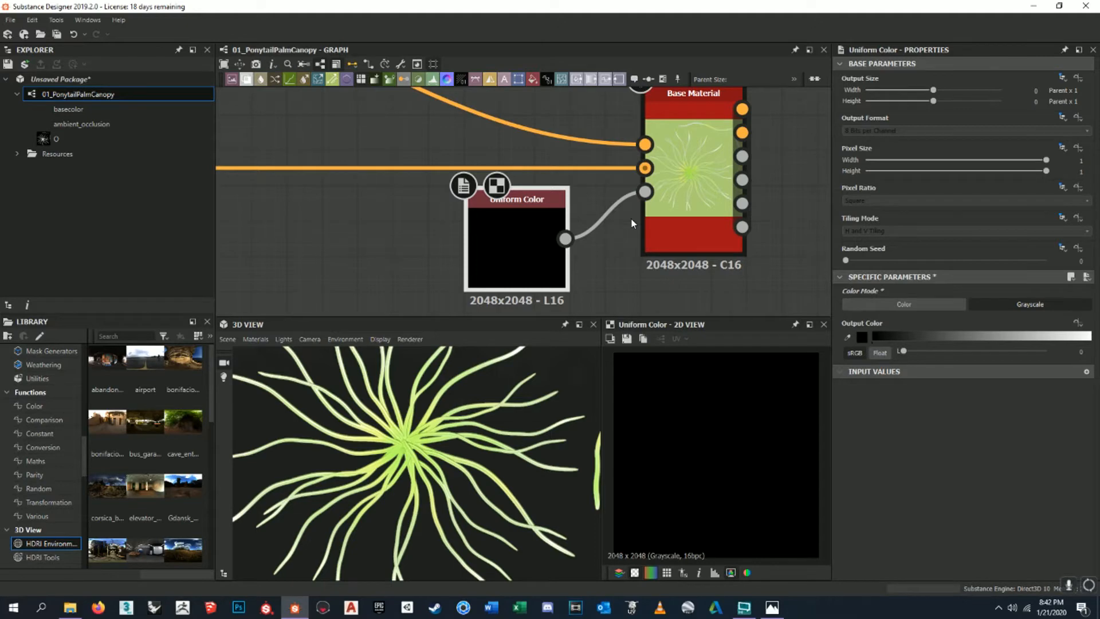
middle_click_drag(631, 220, 626, 220)
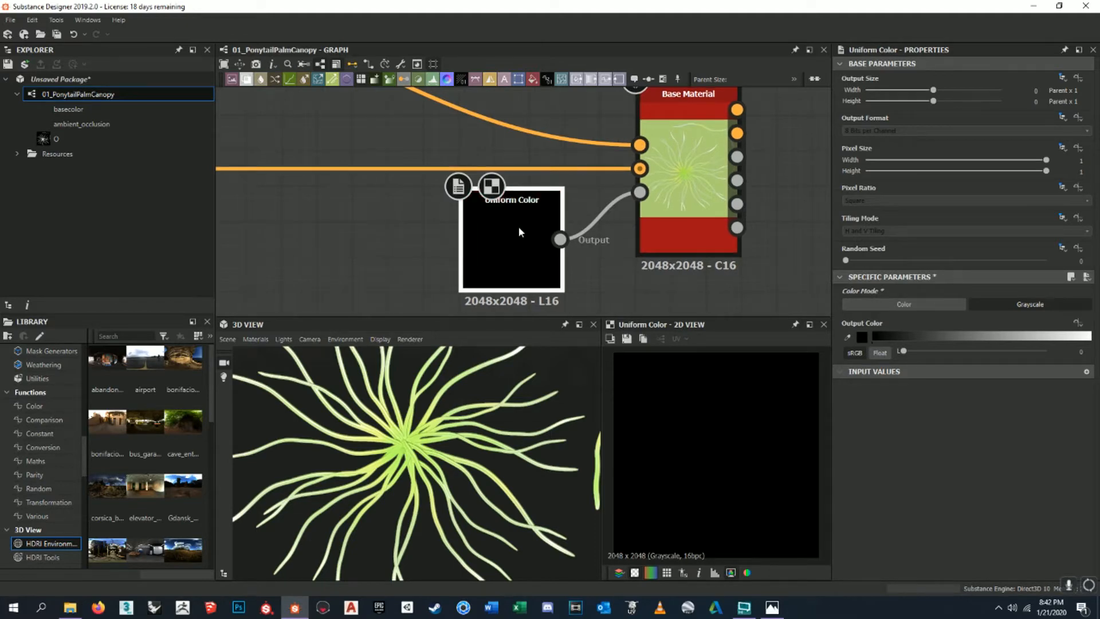
- Dock the Uniform Color node against the Base Material's Metallic input
scroll(627, 217, "down", 3)
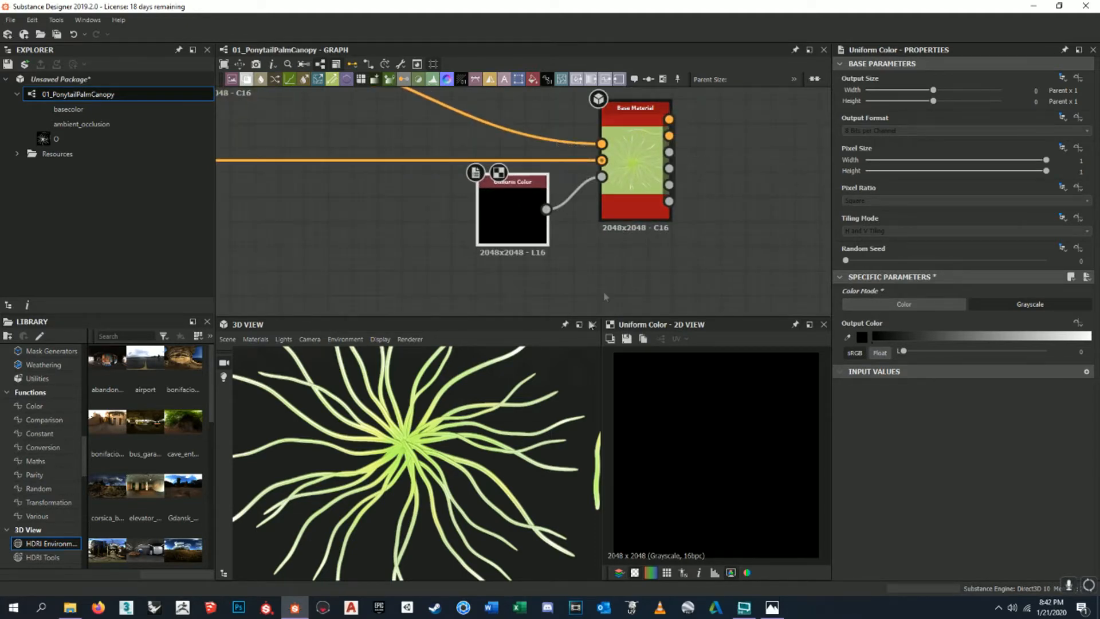
scroll(479, 410, "up", 2)
scroll(479, 410, "up", 1)
scroll(607, 229, "up", 2)
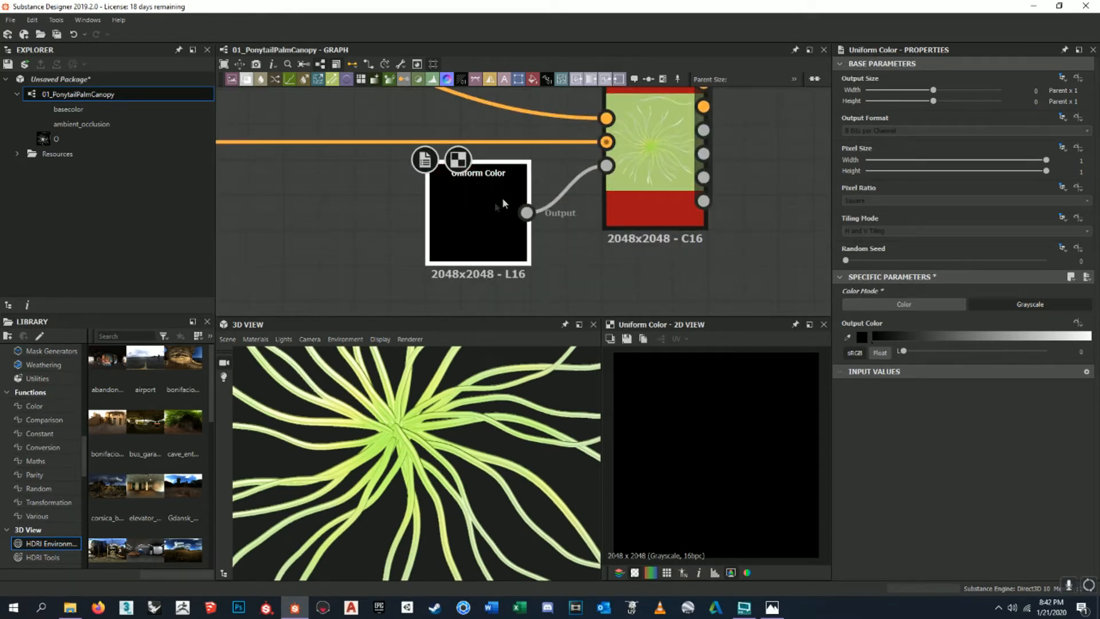
left_click_drag(499, 198, 614, 195)
middle_click_drag(613, 195, 622, 214)
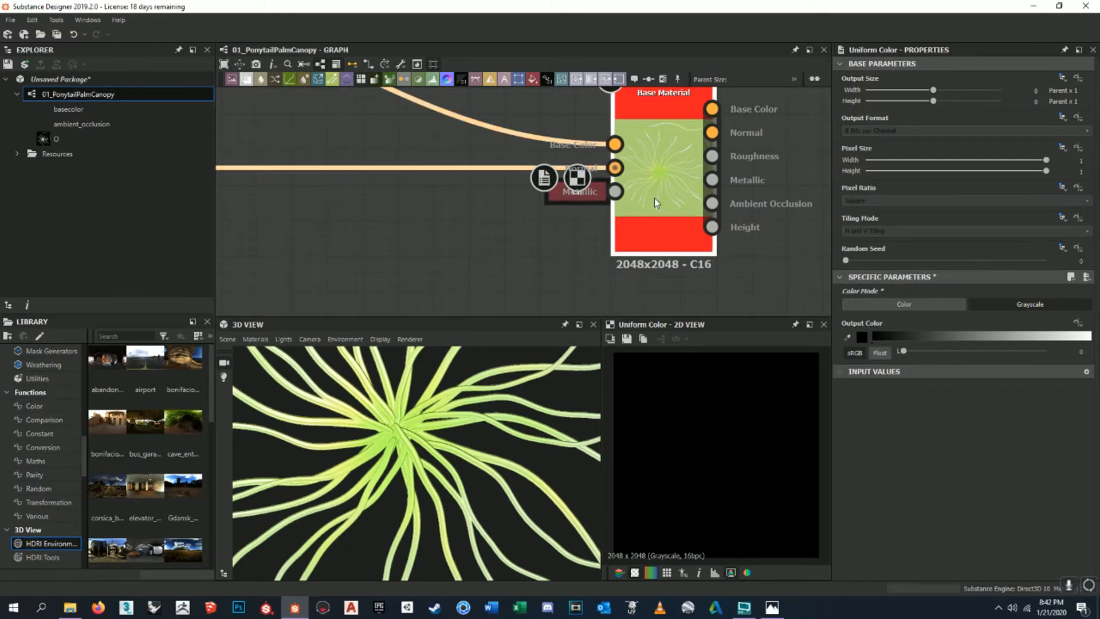
- Review the Base Material's user-defined map settings and examine how the canopy strands catch light in the 3D view
left_click(654, 198)
scroll(981, 373, "down", 2)
scroll(981, 378, "down", 2)
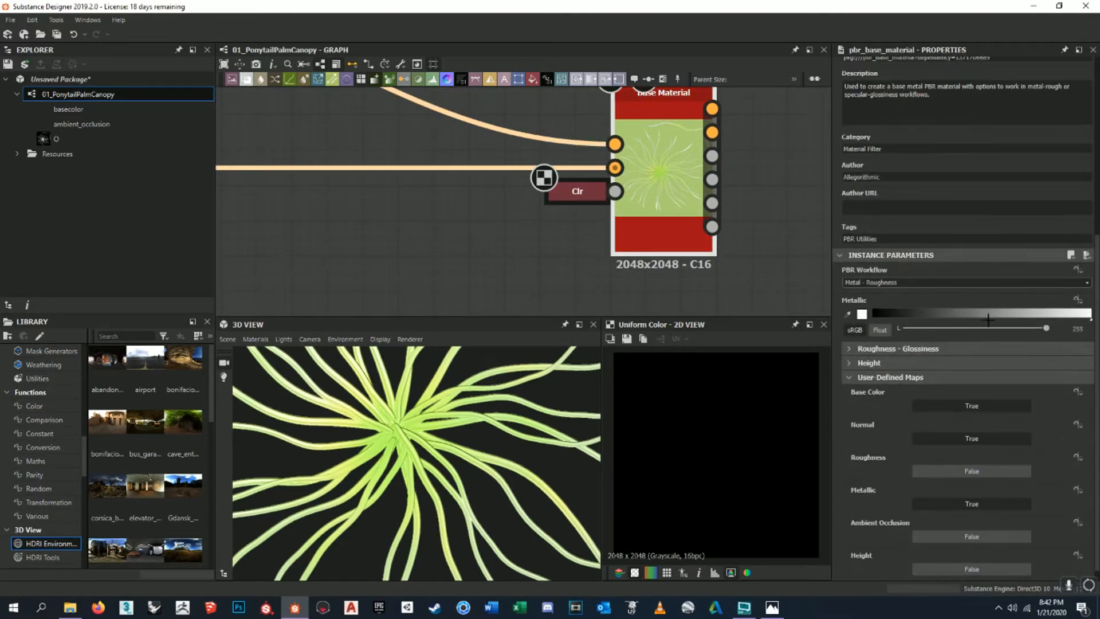
scroll(487, 444, "down", 4)
left_click_drag(487, 443, 546, 479)
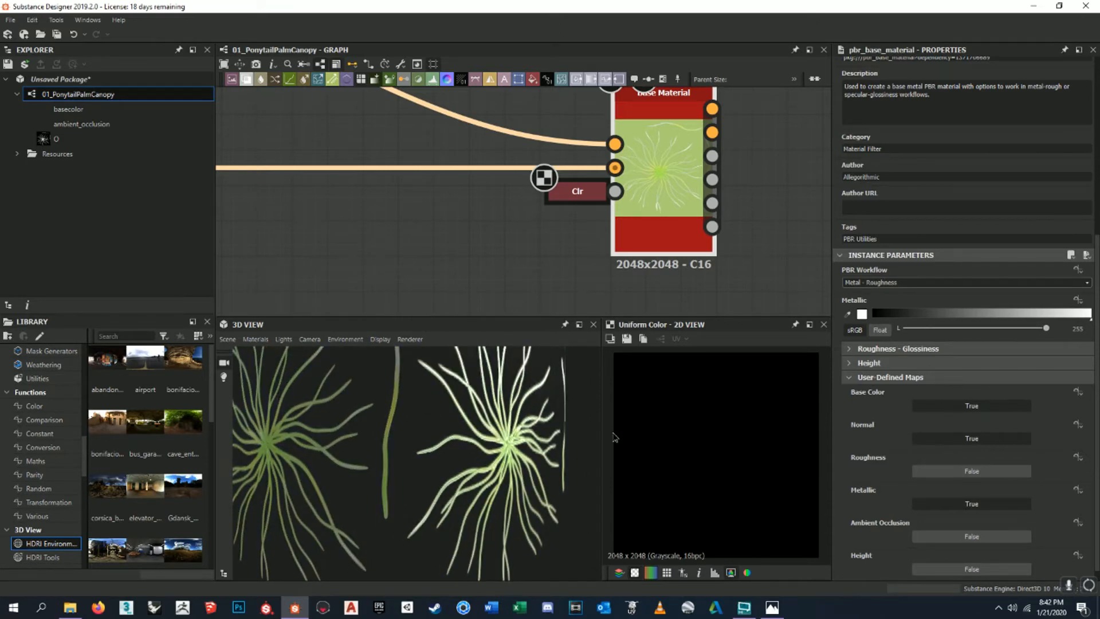
scroll(560, 407, "up", 2)
left_click_drag(560, 409, 502, 410)
scroll(536, 401, "up", 3)
- Set the input white point of the opacity mask's Levels node to roughly a fifth of the histogram range
scroll(636, 172, "down", 10)
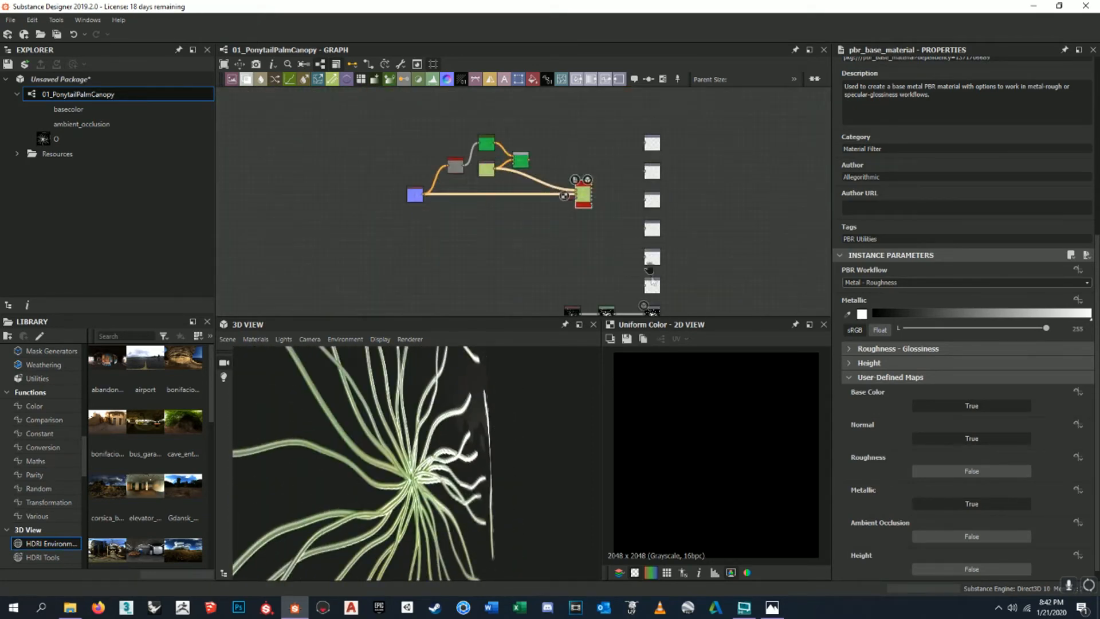
scroll(598, 145, "up", 8)
middle_click_drag(536, 124, 534, 203)
double_click(533, 202)
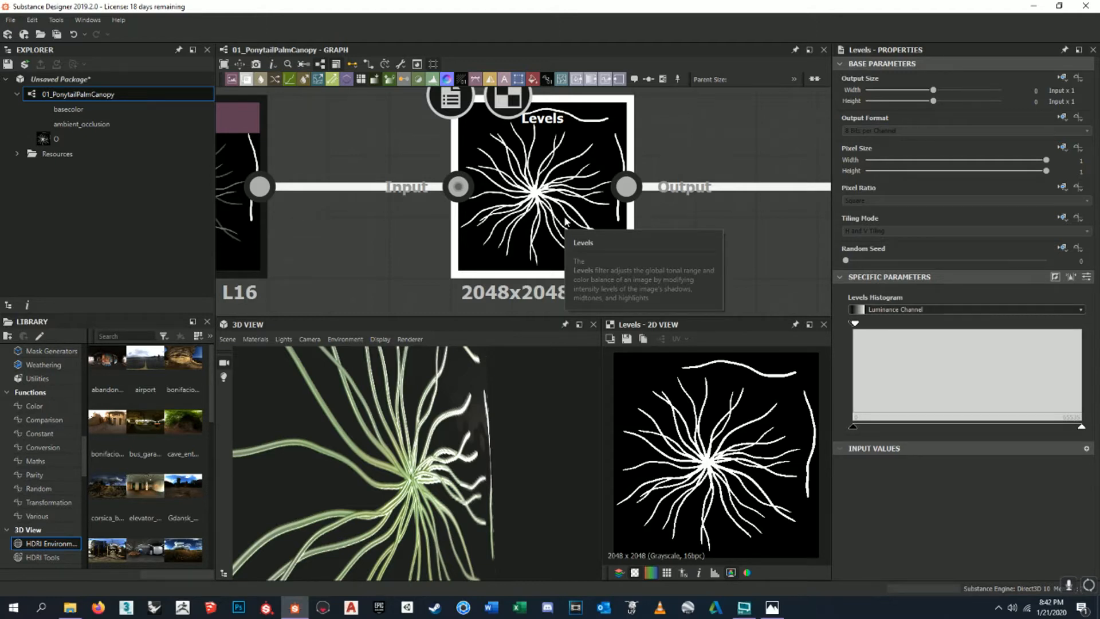
middle_click_drag(638, 233, 614, 194)
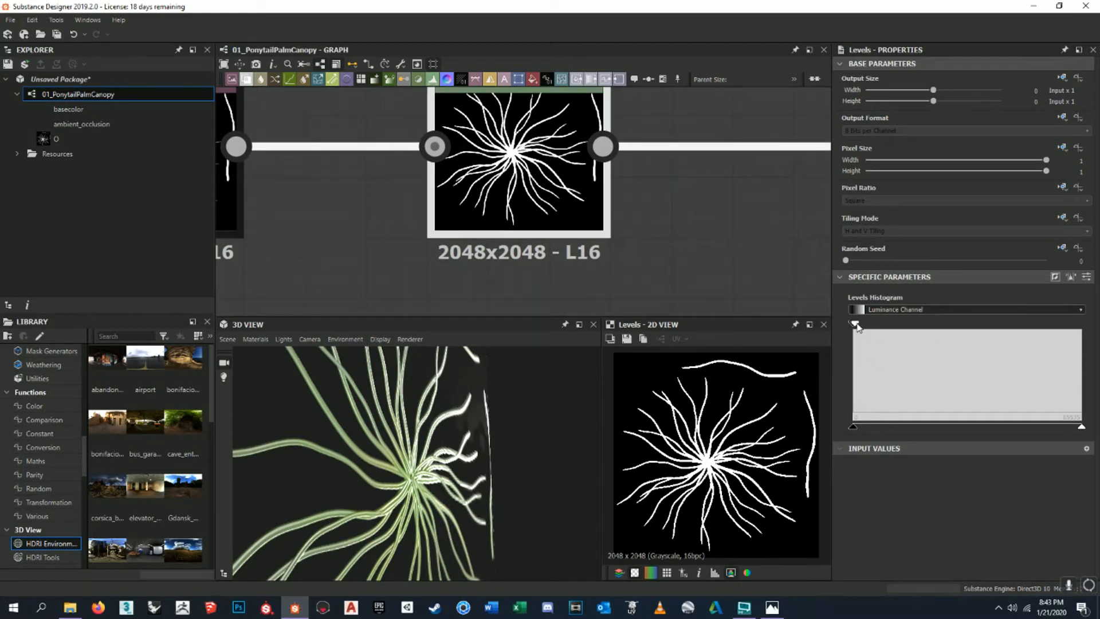
left_click_drag(854, 327, 848, 328)
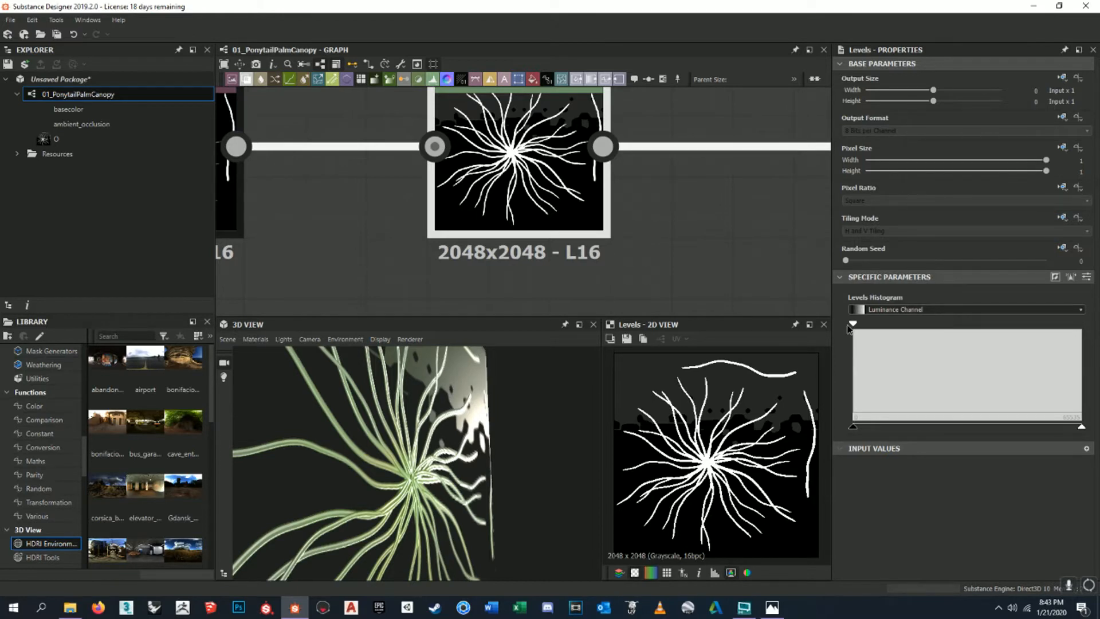
left_click_drag(848, 328, 855, 327)
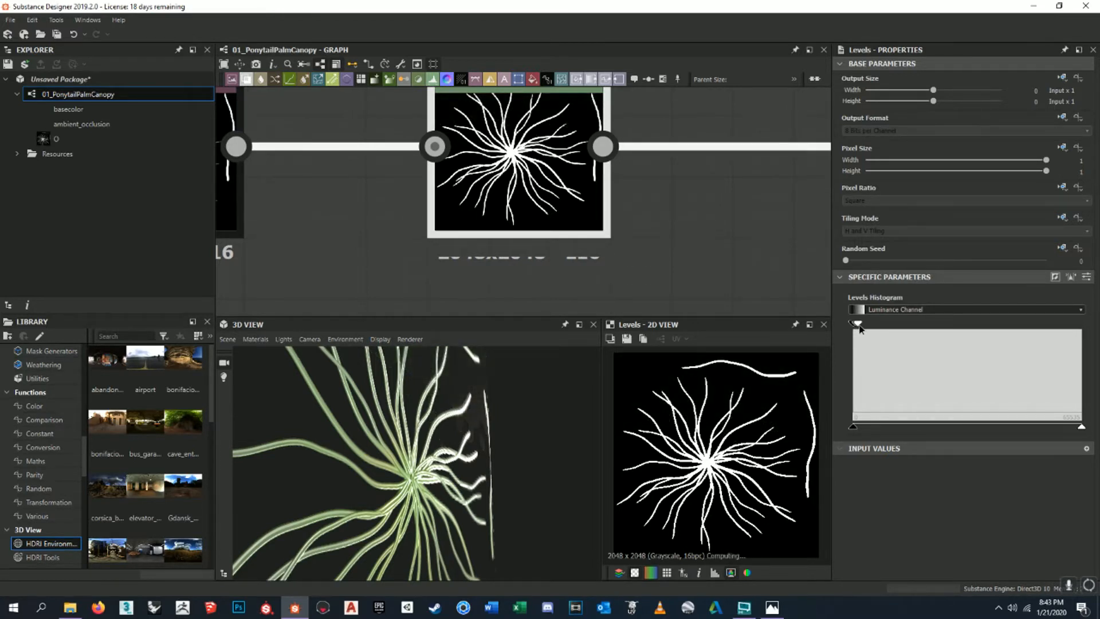
left_click_drag(856, 325, 897, 333)
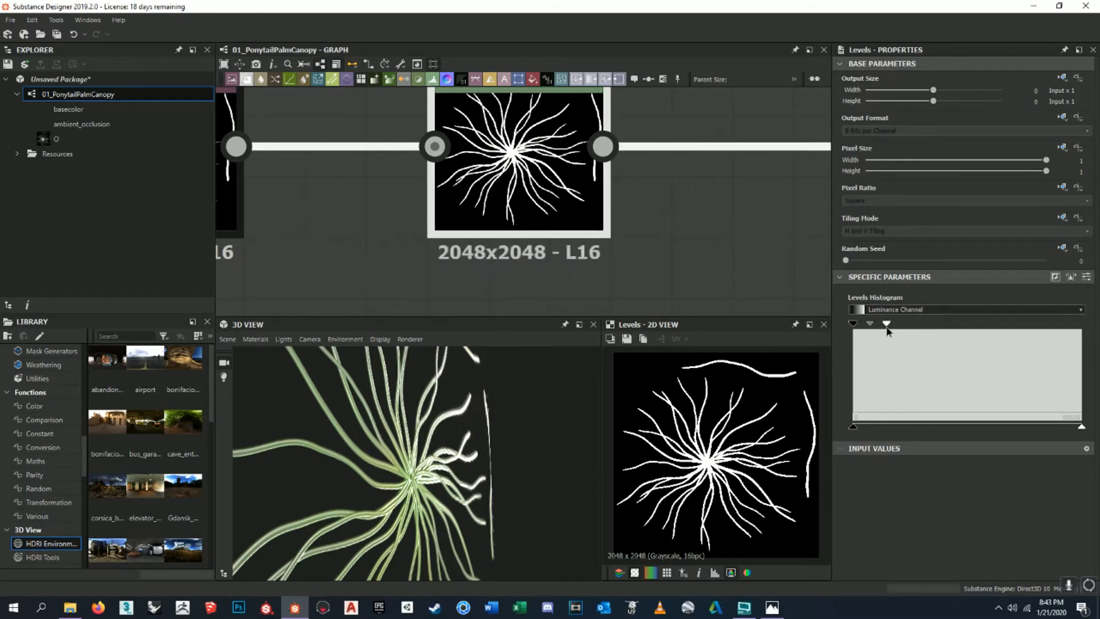
- Examine the canopy strands in the 3D view from different distances and angles, with the Base Material node selected
left_click_drag(543, 430, 442, 467)
scroll(517, 445, "down", 3)
scroll(444, 465, "down", 2)
scroll(582, 223, "down", 5)
scroll(595, 219, "down", 5)
scroll(589, 202, "up", 4)
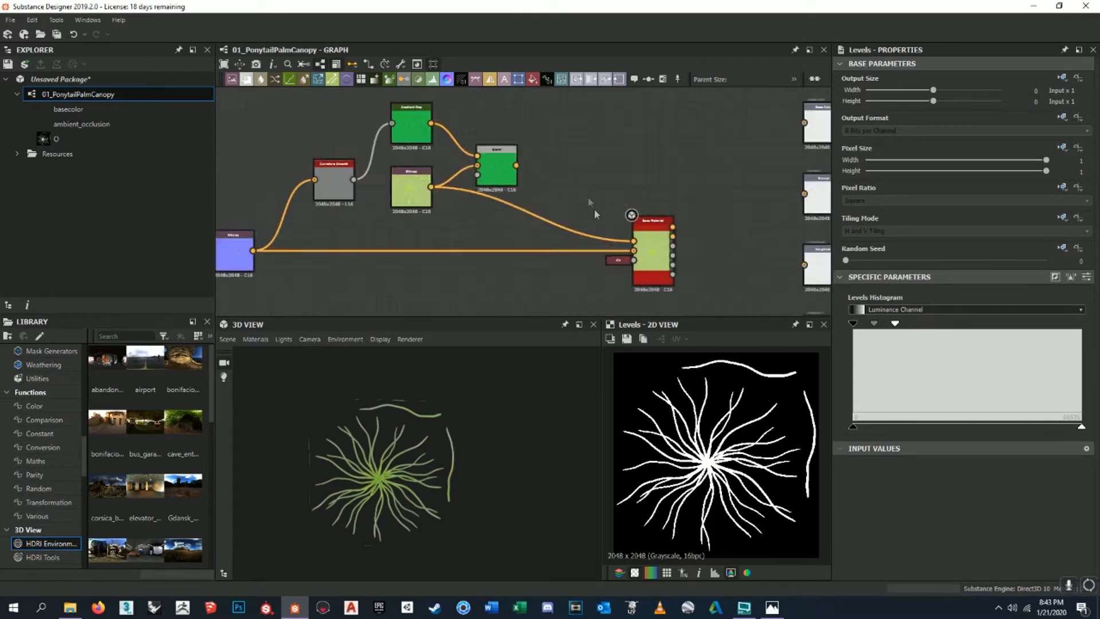
scroll(613, 232, "up", 3)
left_click(708, 241)
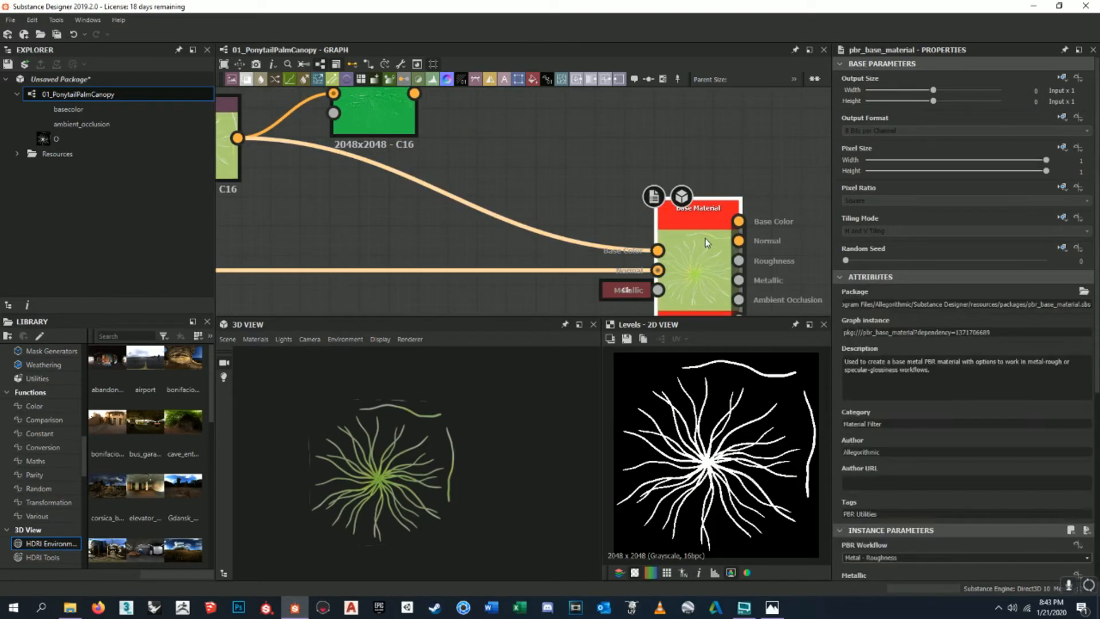
scroll(485, 476, "up", 3)
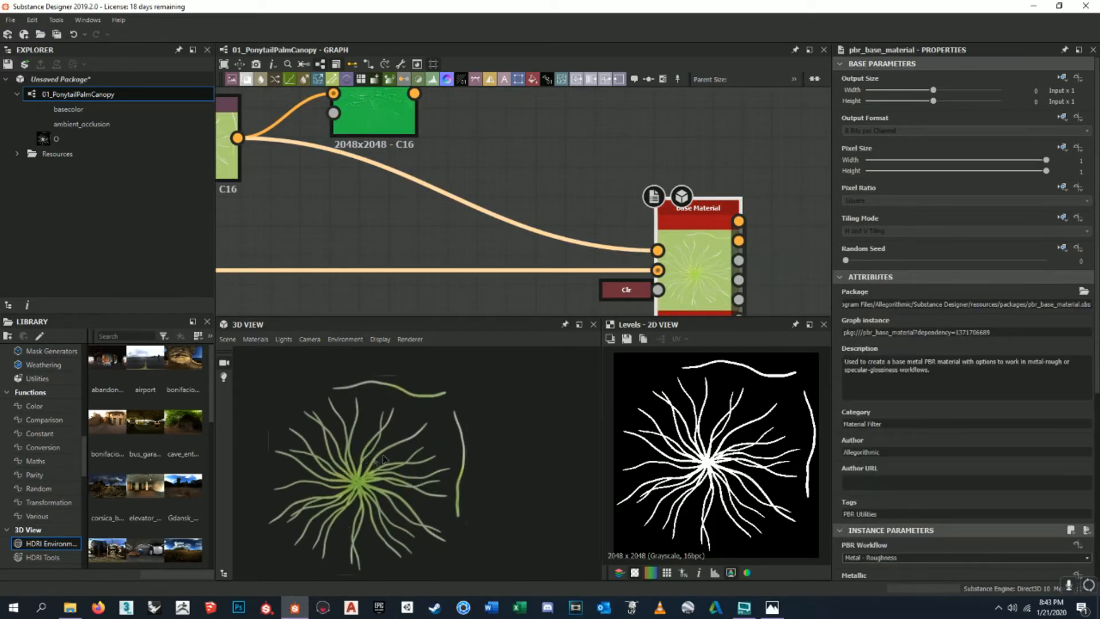
scroll(373, 460, "up", 4)
scroll(367, 209, "down", 2)
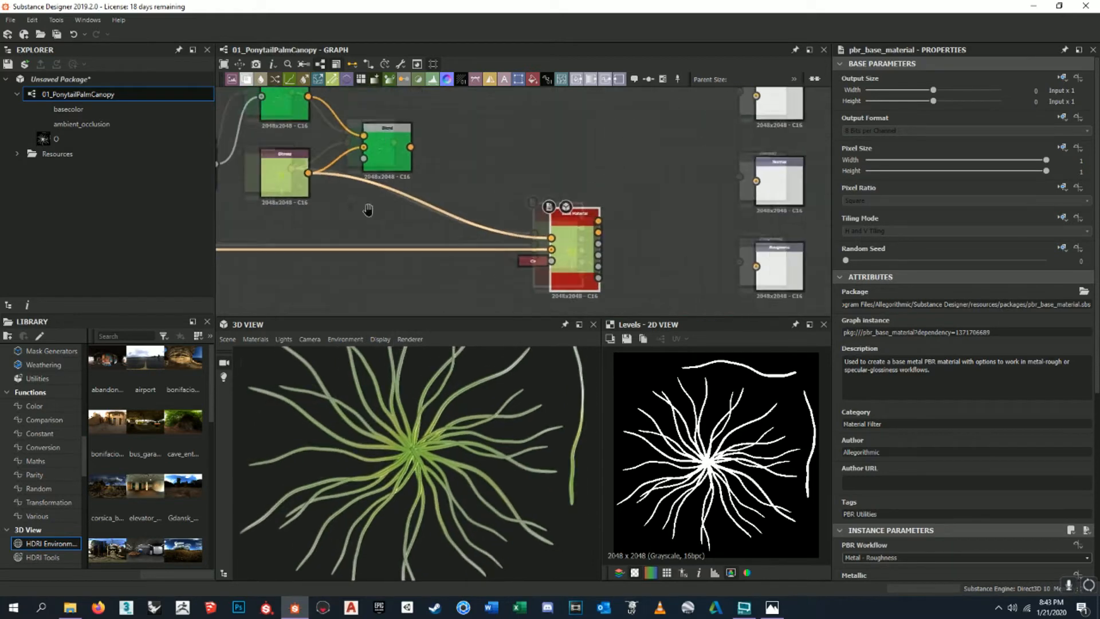
middle_click_drag(368, 209, 403, 220)
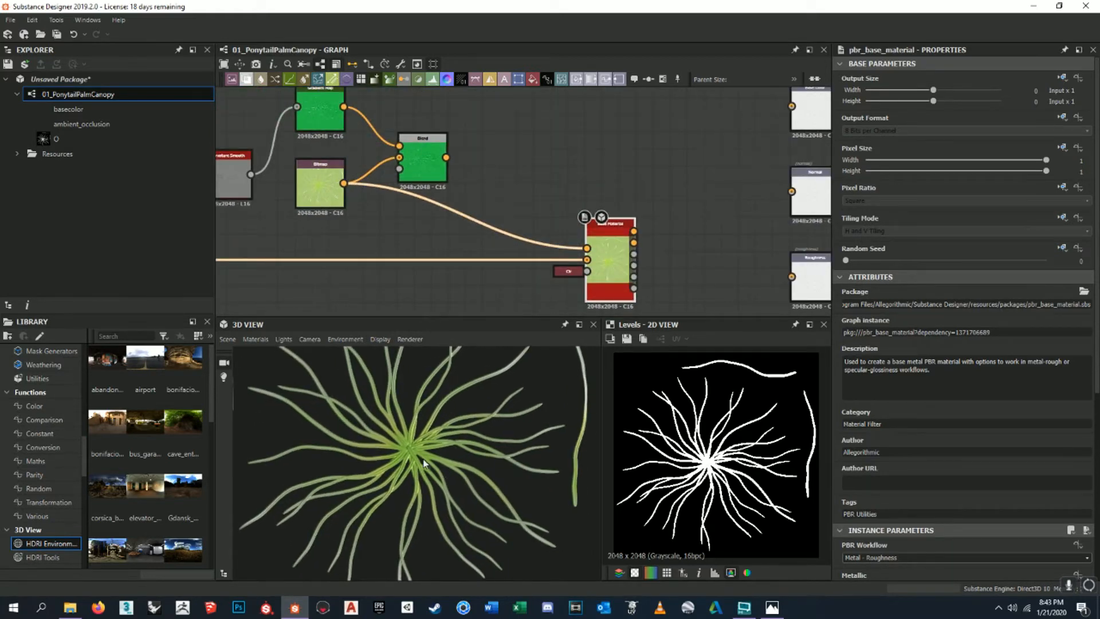
scroll(447, 468, "down", 4)
left_click_drag(449, 464, 511, 490)
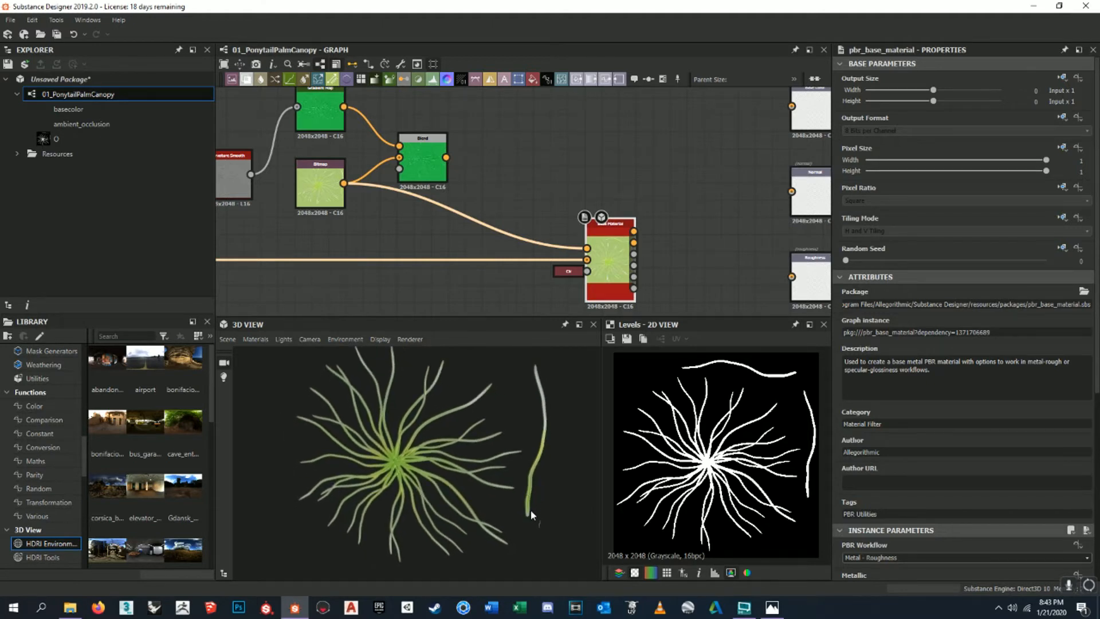
left_click_drag(538, 382, 500, 362)
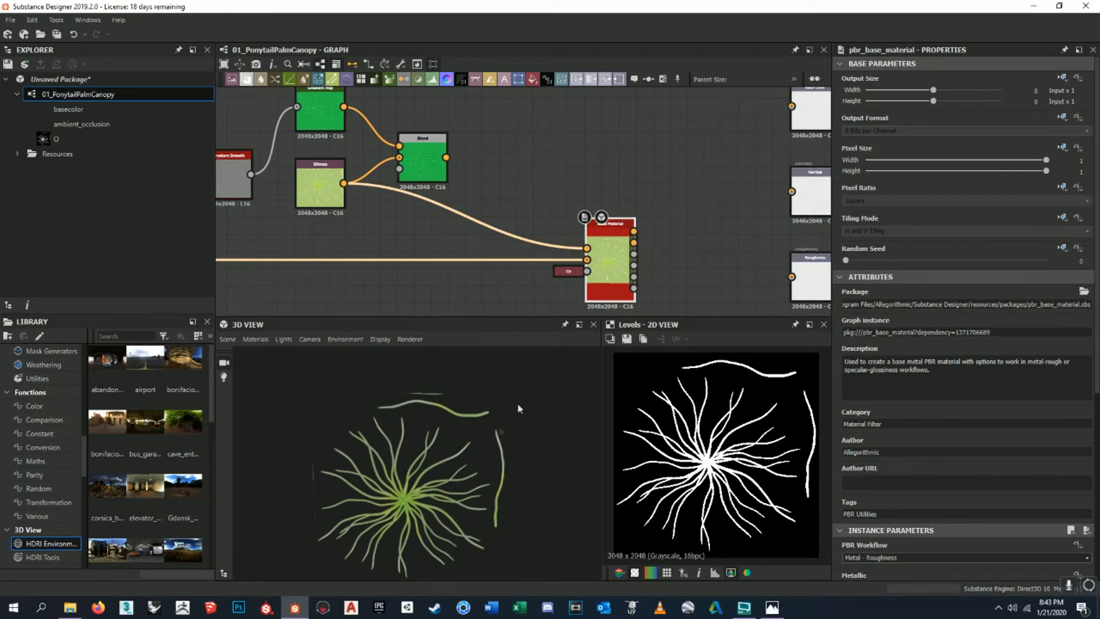
middle_click_drag(461, 478, 477, 429)
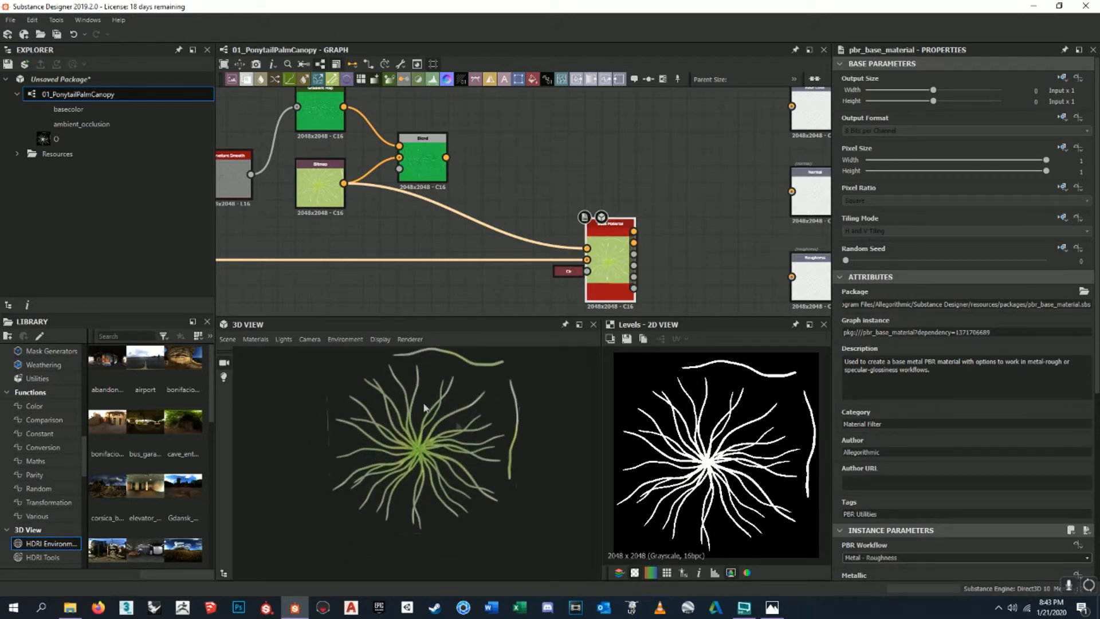
middle_click_drag(458, 216, 478, 220)
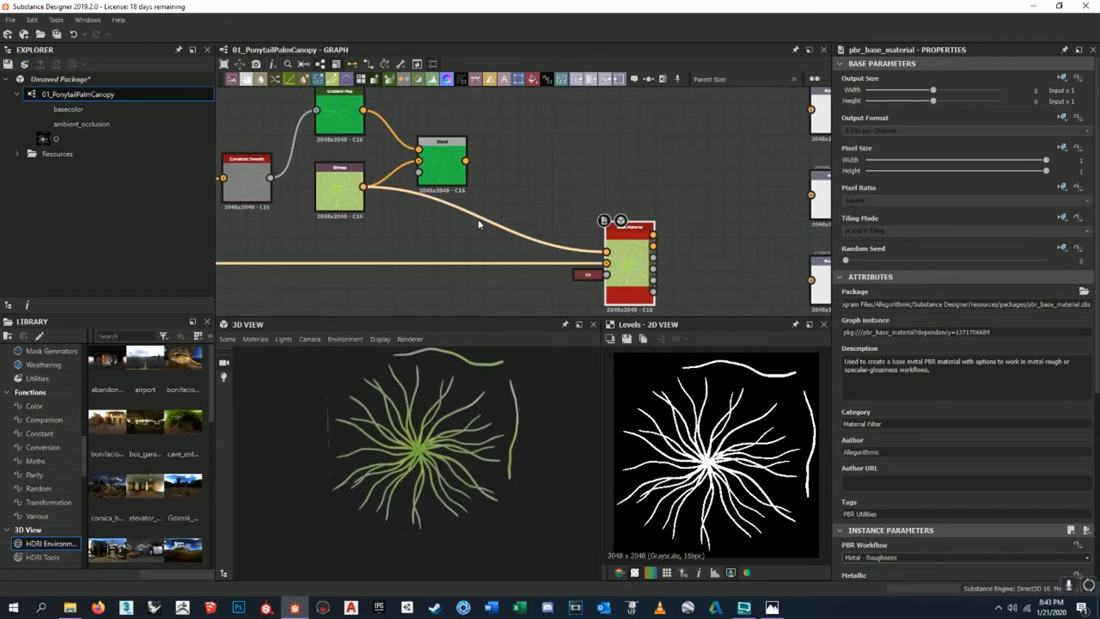
- Display the Blend node's output in a widened 2D view and inspect the curvature detail along the strands
middle_click_drag(543, 178, 661, 208)
double_click(575, 180)
scroll(729, 442, "up", 5)
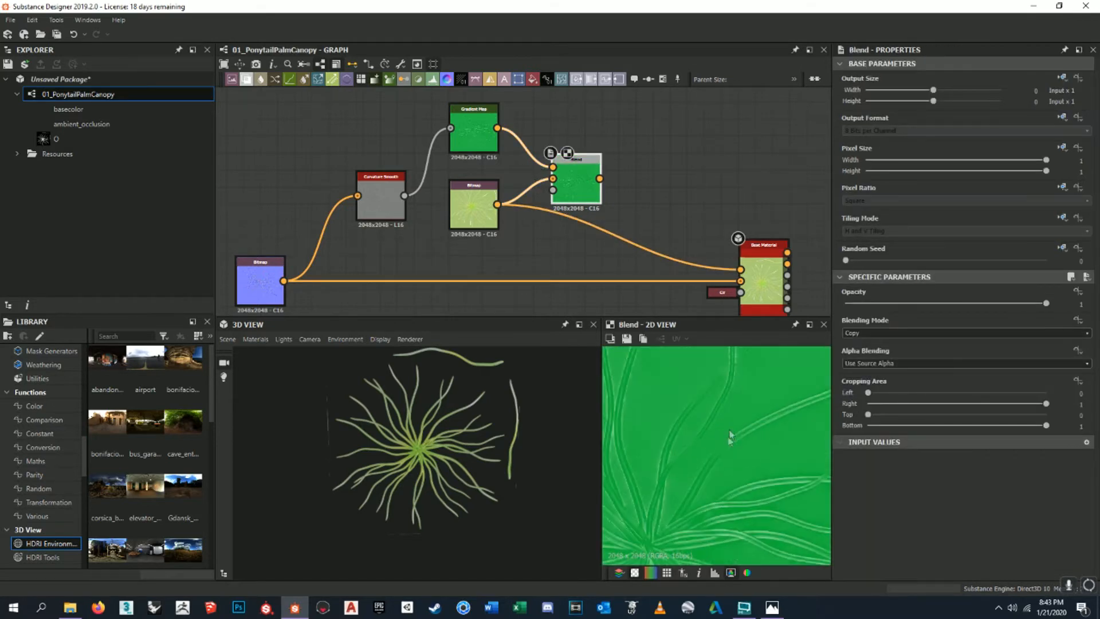
scroll(729, 465, "up", 3)
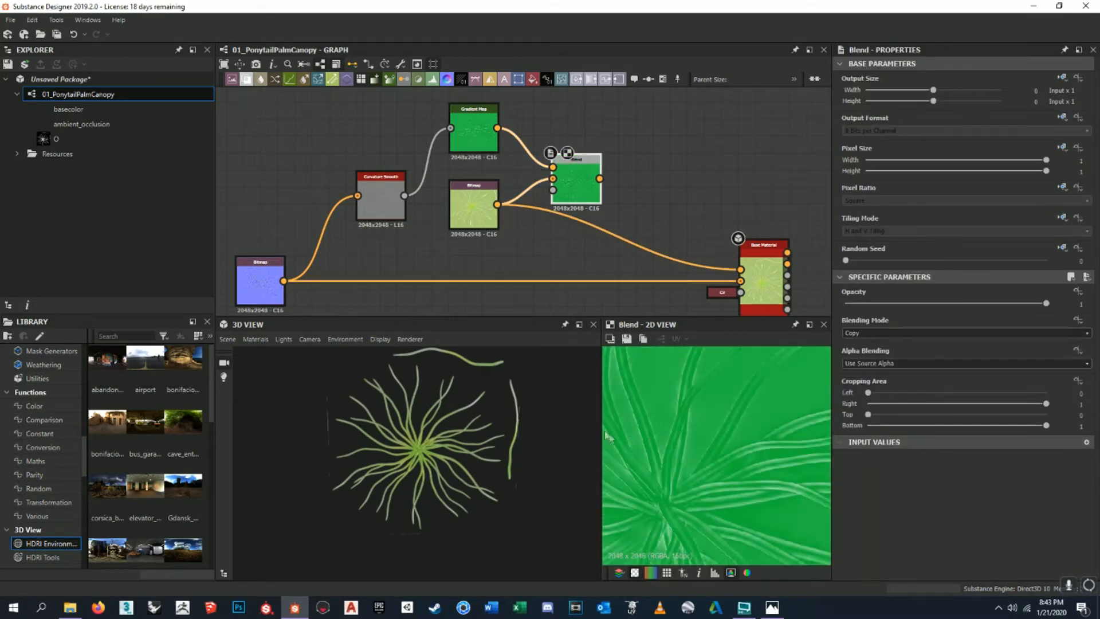
left_click_drag(601, 418, 497, 424)
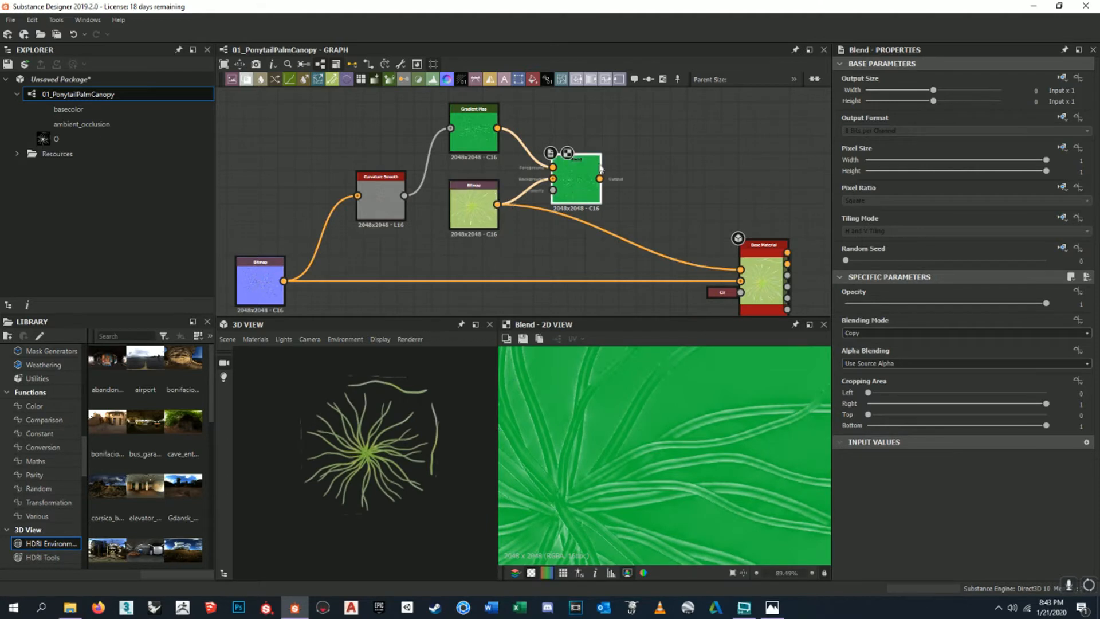
middle_click_drag(664, 213, 630, 251)
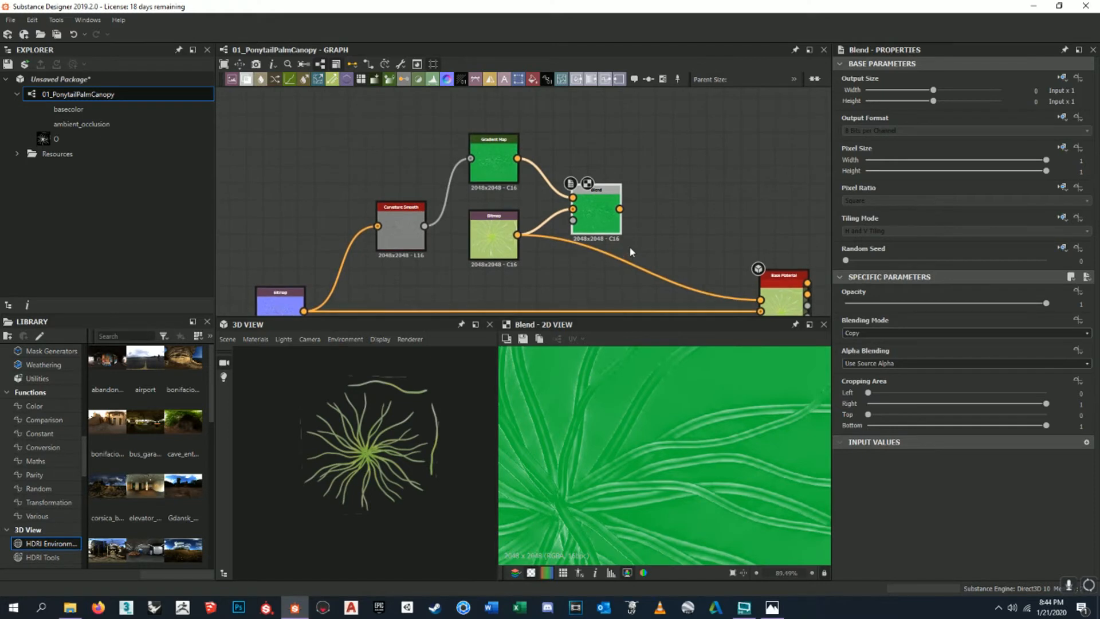
middle_click_drag(629, 247, 571, 161)
scroll(580, 191, "down", 3)
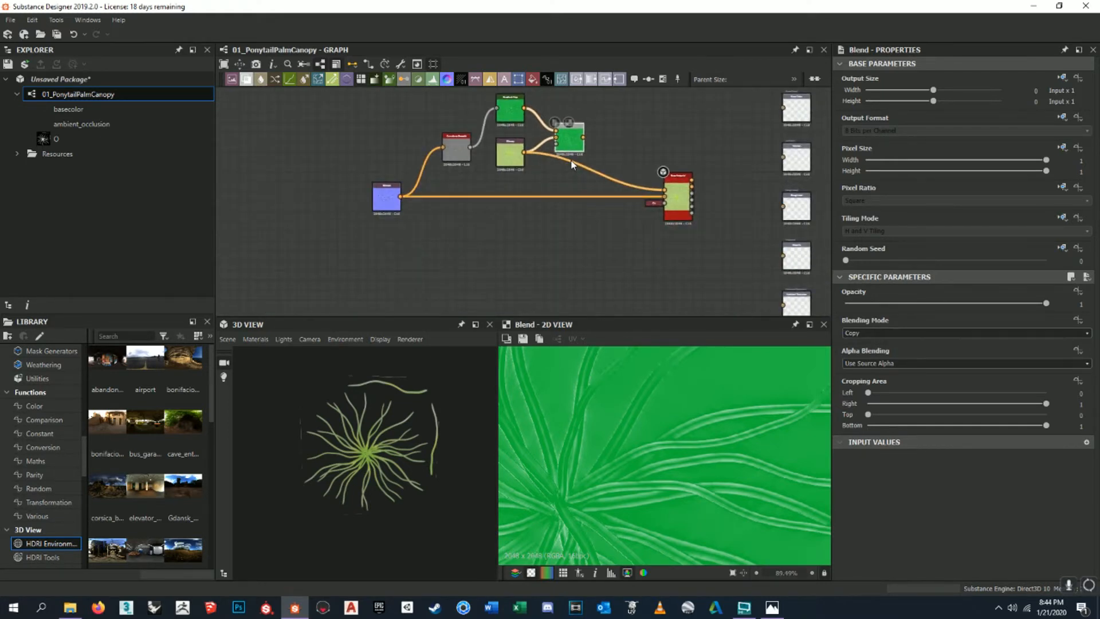
mouse_move(571, 165)
middle_mouse_down()
mouse_move(579, 139)
mouse_move(628, 214)
mouse_move(593, 160)
middle_mouse_up()
scroll(465, 428, "up", 2)
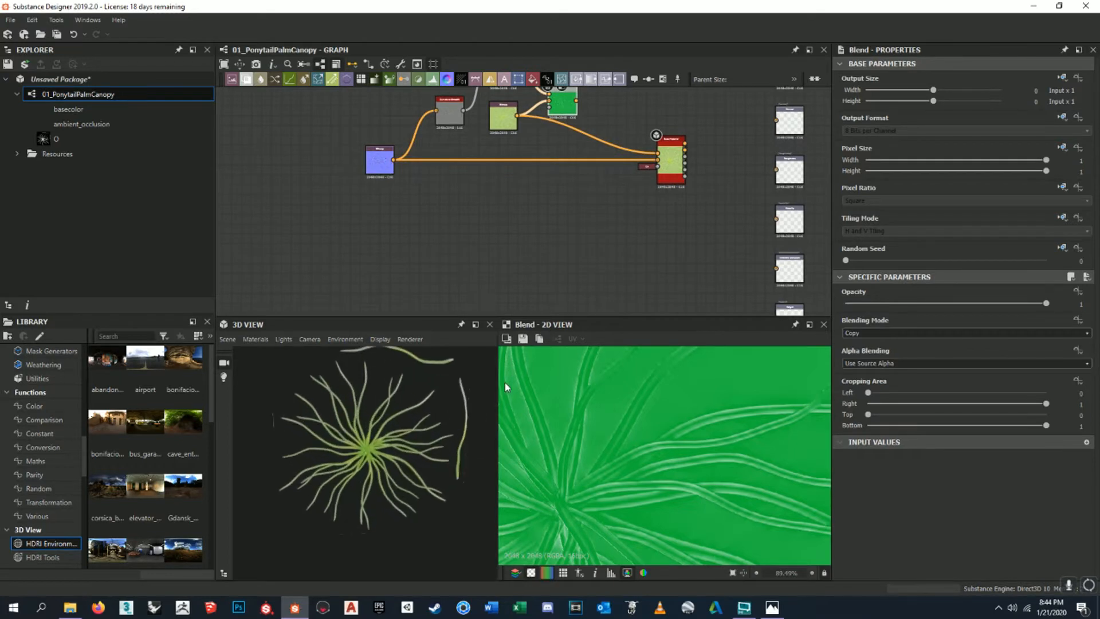
- Widen the 3D view again and inspect the canopy's center and strands up close
left_click_drag(497, 381, 634, 381)
scroll(485, 432, "up", 3)
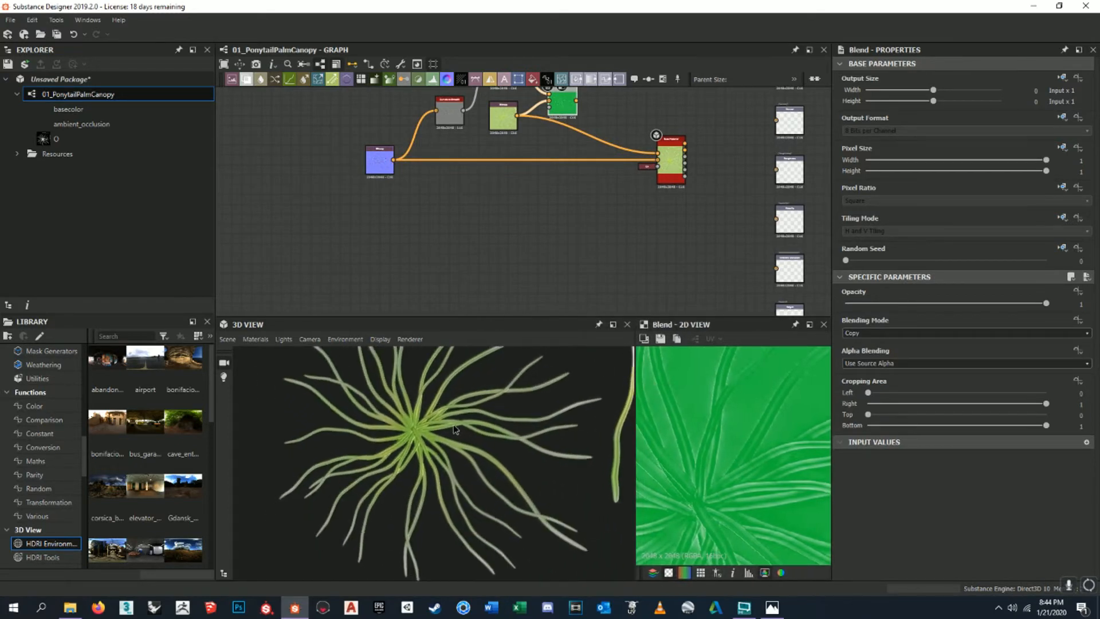
scroll(573, 245, "down", 3)
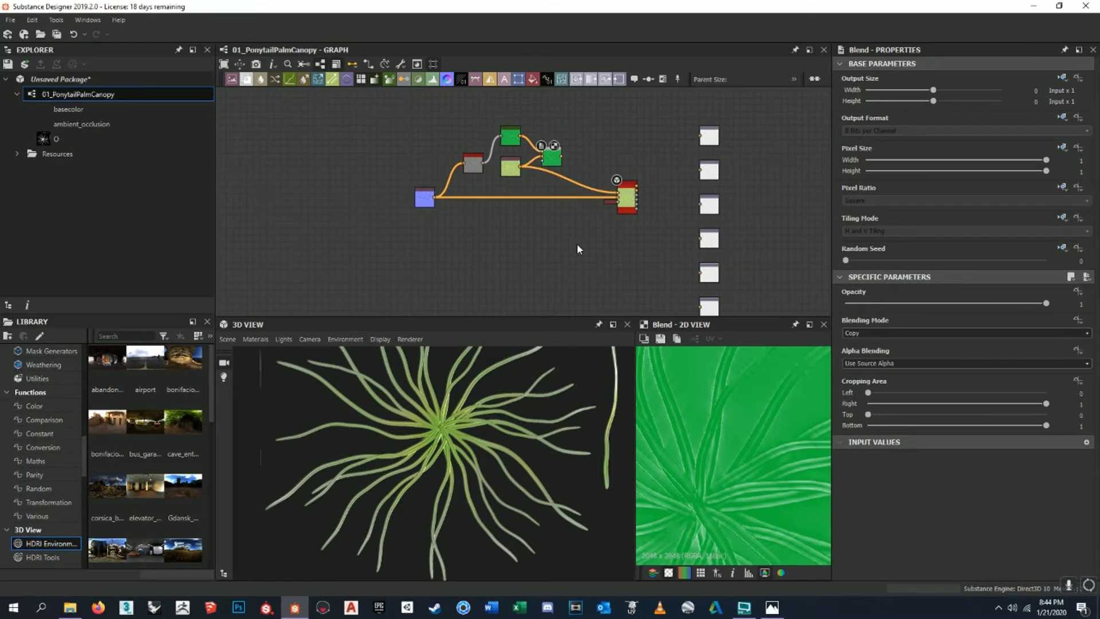
- Add a Sun Bleach node and place it beneath the link between the normal map bitmap and the Base Material
middle_click_drag(621, 238, 594, 192)
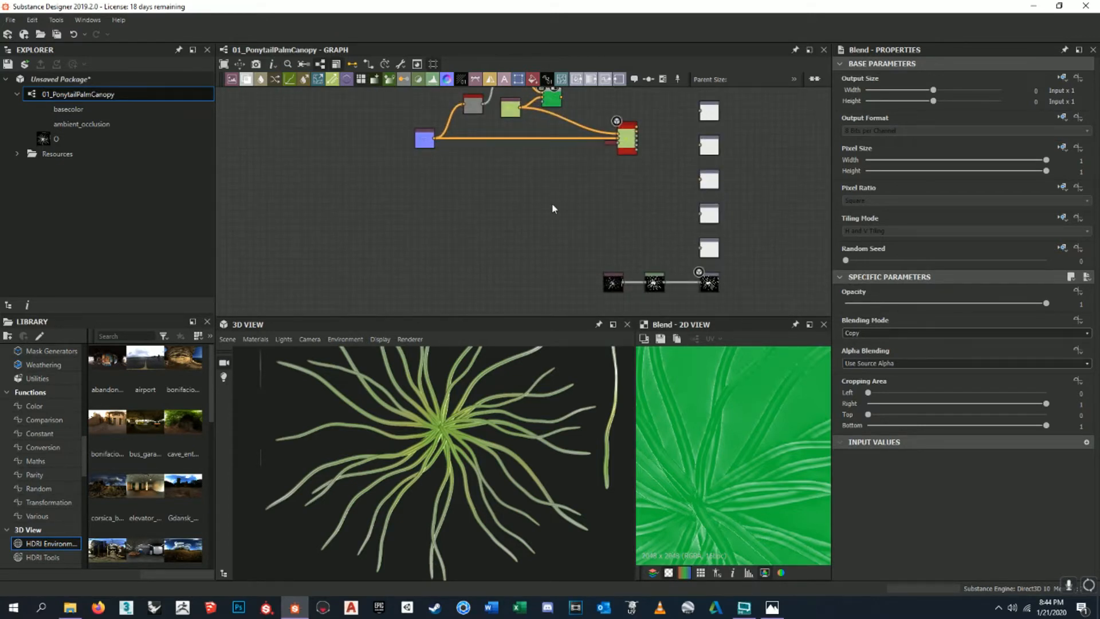
key("space")
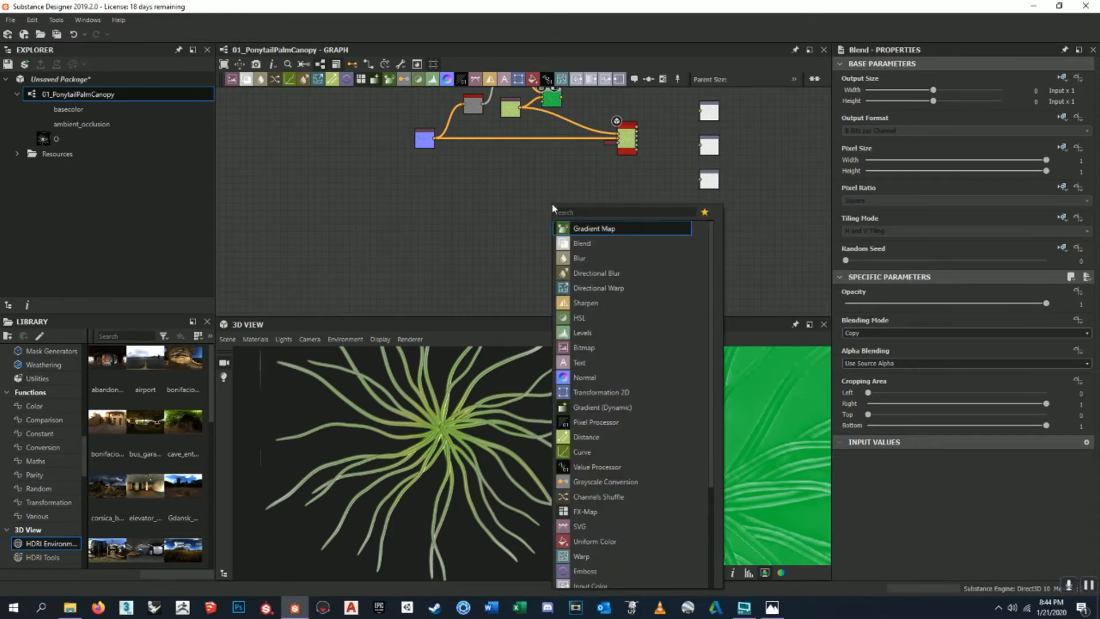
type("Sun b")
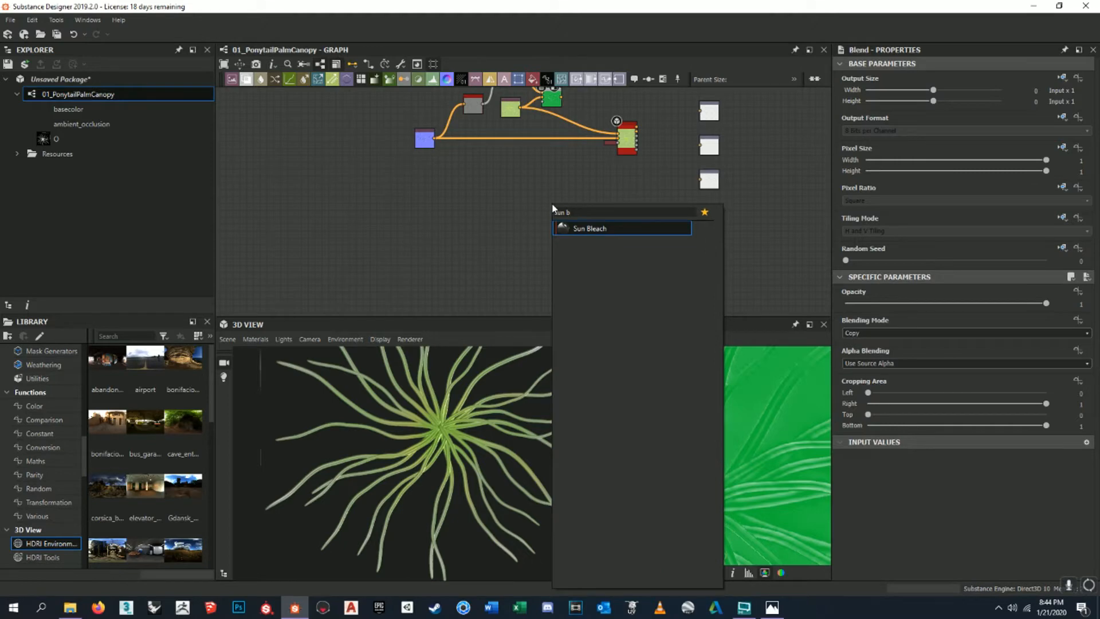
key("Return")
scroll(550, 202, "up", 3)
left_click_drag(550, 200, 522, 133)
scroll(521, 132, "up", 5)
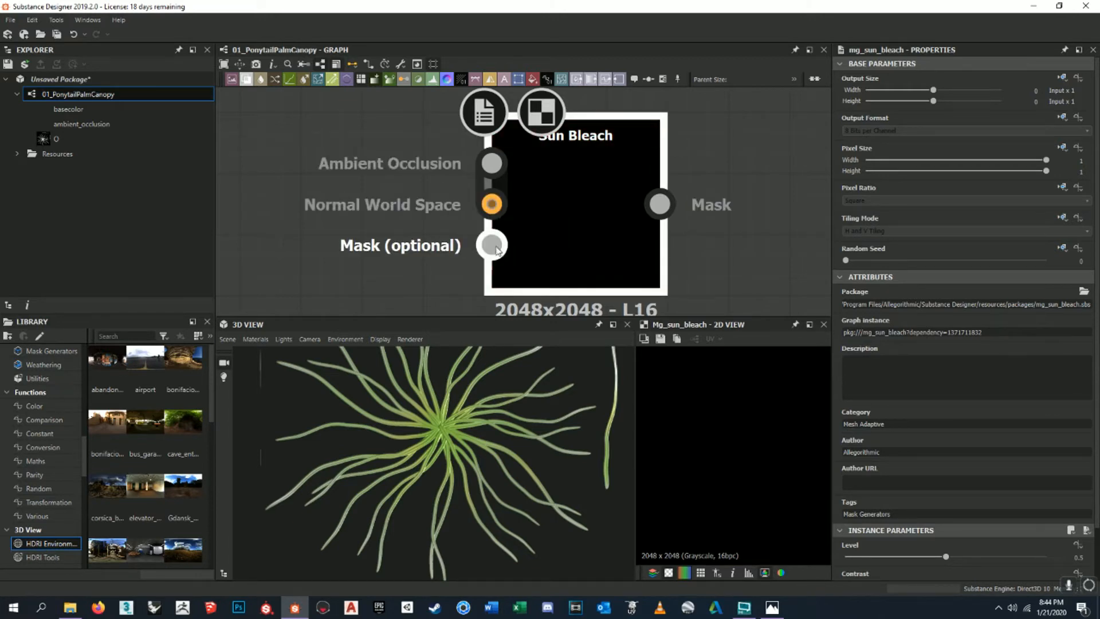
scroll(493, 249, "down", 6)
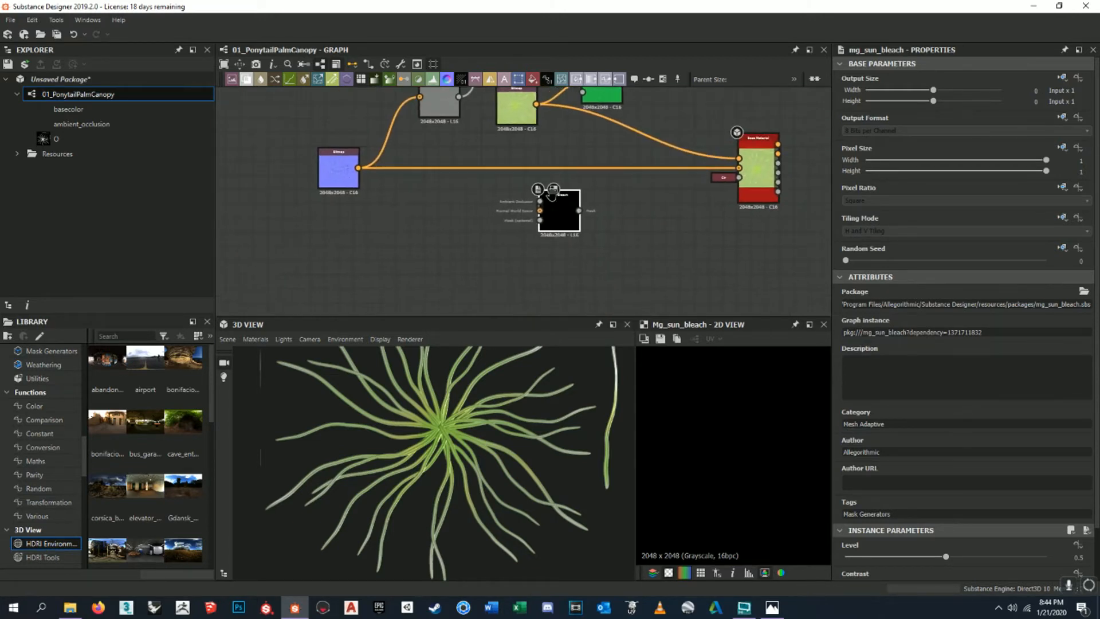
left_click_drag(560, 213, 518, 204)
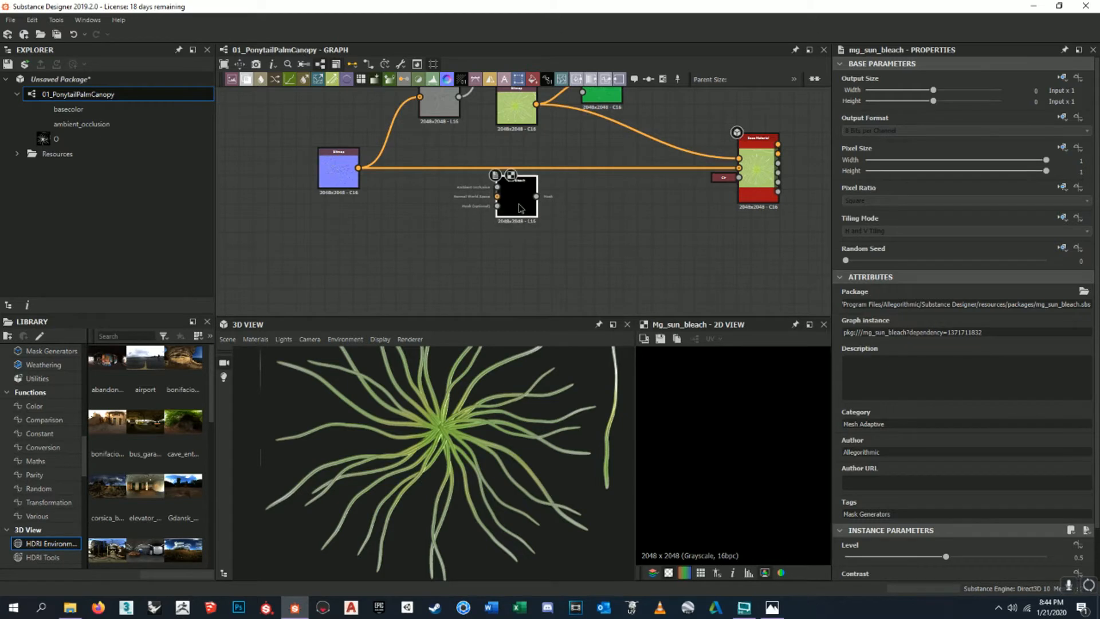
- Connect the normal map bitmap's output to the Sun Bleach node's Normal World Space input
scroll(519, 202, "up", 4)
scroll(459, 204, "up", 1)
middle_click_drag(469, 205, 574, 211)
scroll(575, 210, "down", 2)
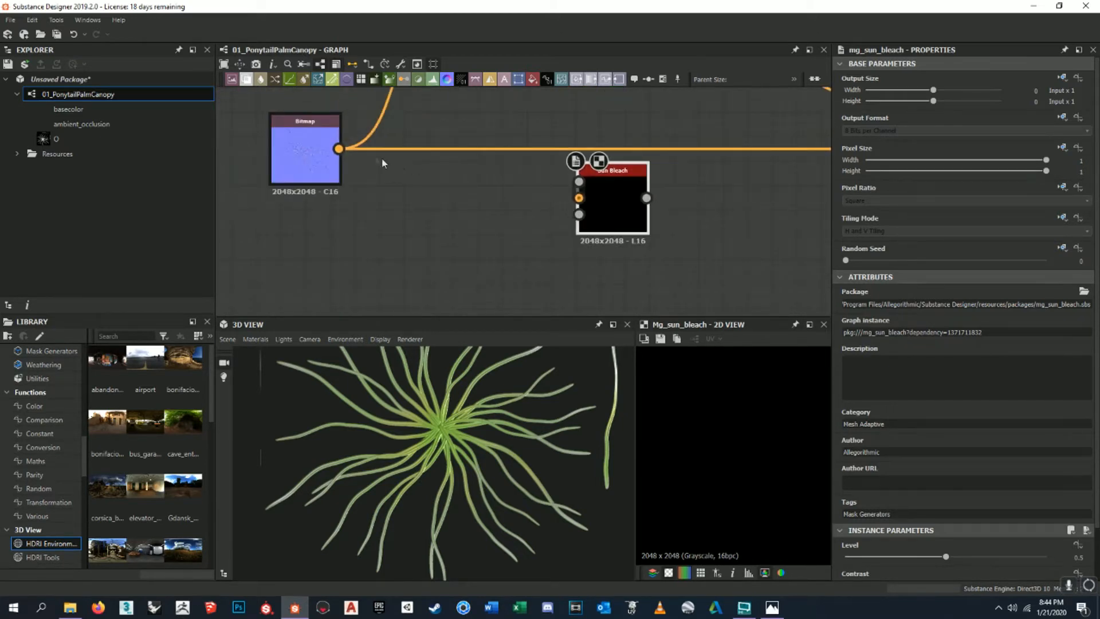
left_click_drag(343, 150, 578, 199)
scroll(619, 211, "down", 6)
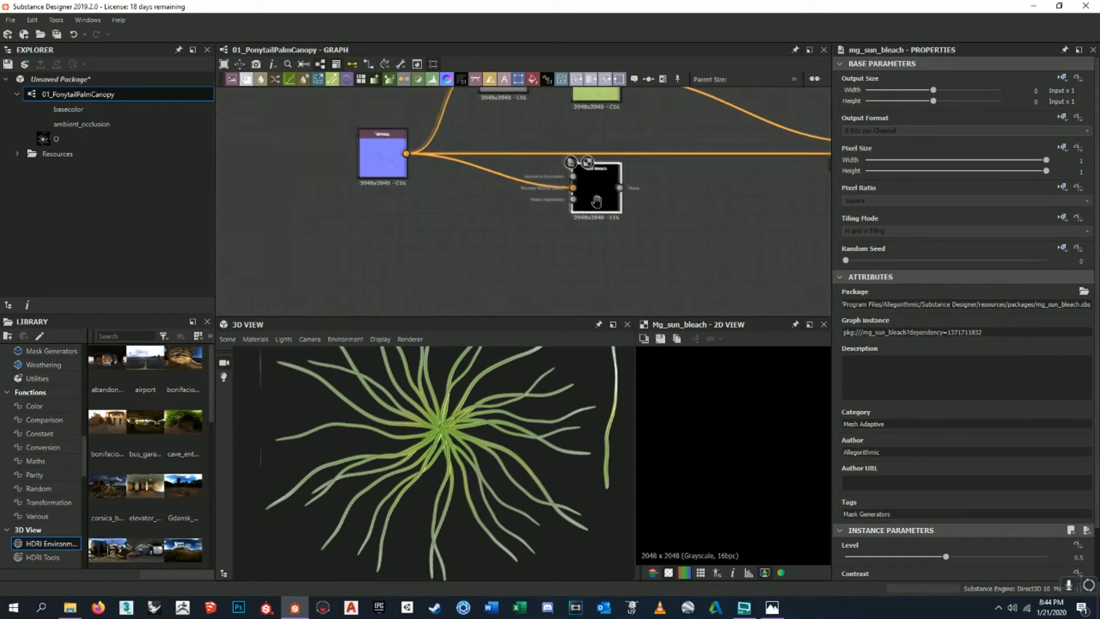
- Move the mask's Bitmap and Levels nodes together farther away from the opacity output to free space in the graph
middle_click_drag(638, 199, 546, 174)
scroll(646, 285, "up", 10)
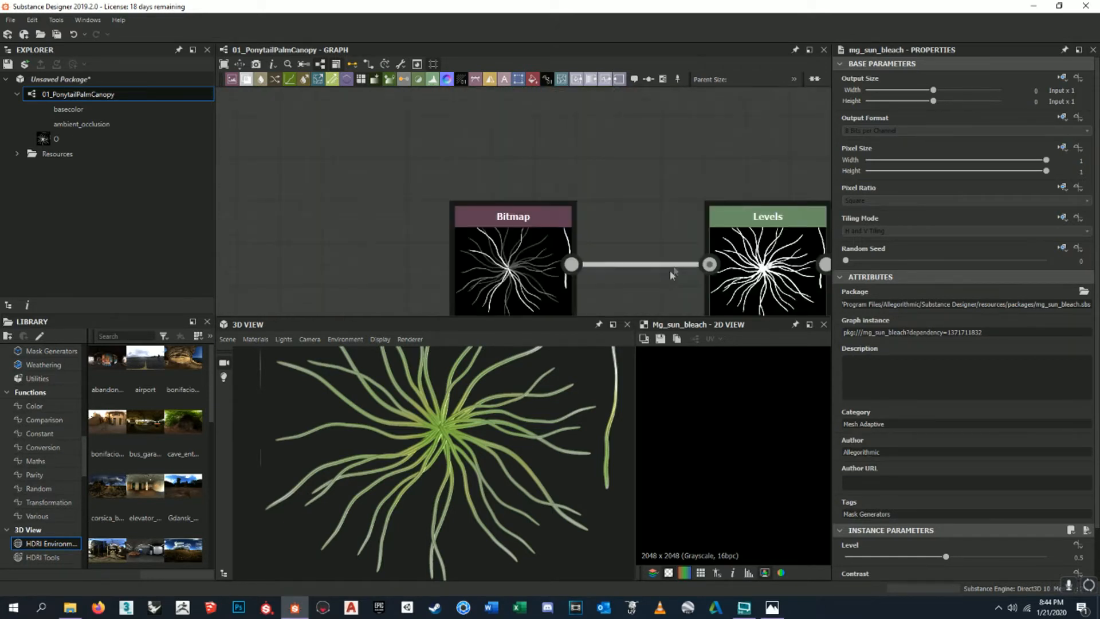
scroll(687, 236, "down", 10)
scroll(689, 237, "up", 4)
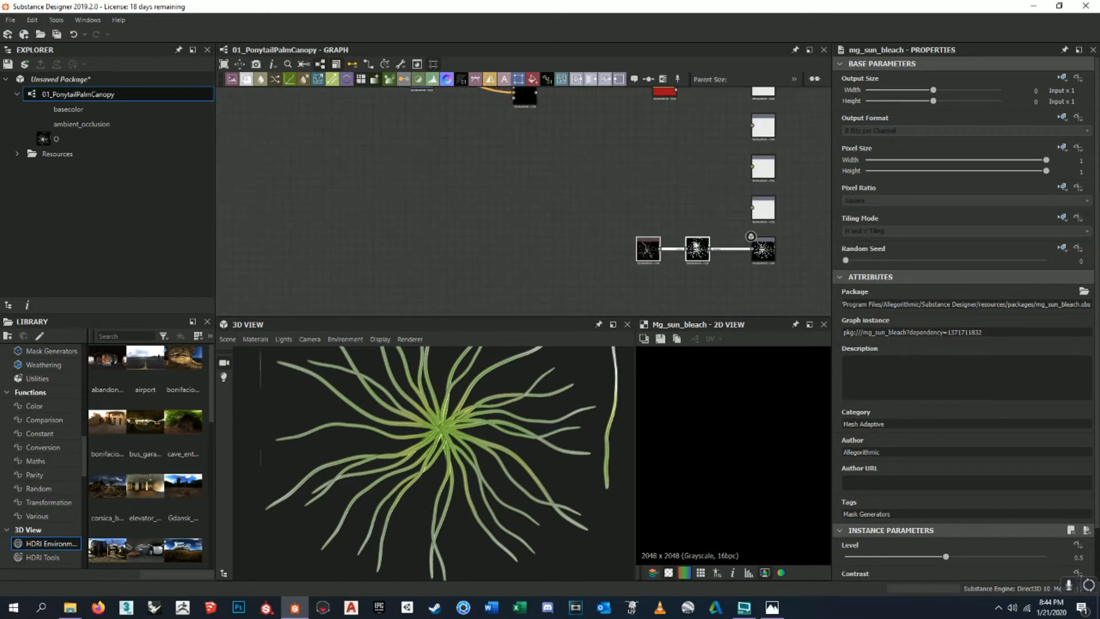
left_click_drag(665, 247, 562, 242)
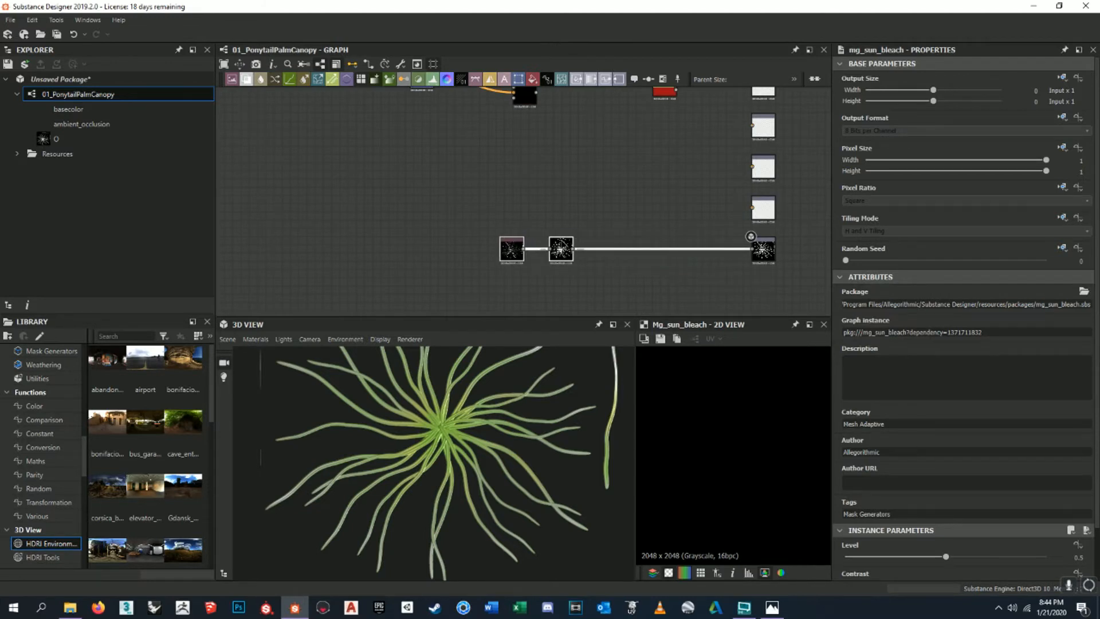
- Move the mask's Bitmap and Levels nodes farther from the opacity output and connect the Levels output to the Sun Bleach node's optional Mask input
key("alt+Tab")
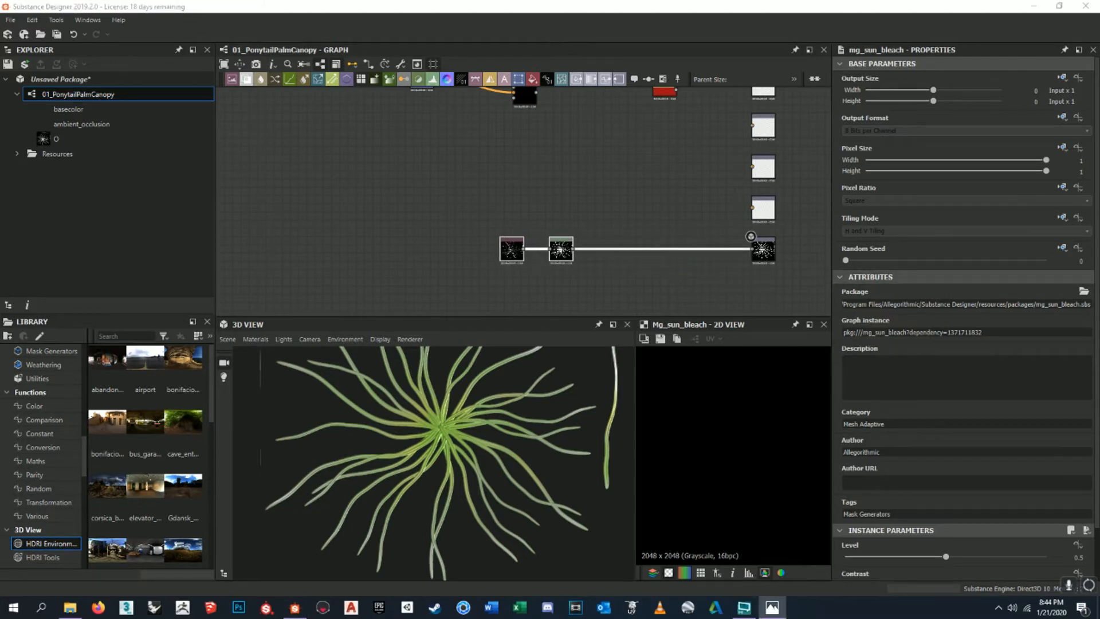
middle_click_drag(740, 178, 764, 232)
scroll(764, 232, "down", 1)
left_click_drag(615, 291, 537, 291)
scroll(548, 294, "up", 3)
scroll(548, 295, "down", 3)
left_click_drag(548, 293, 630, 160)
scroll(572, 166, "up", 5)
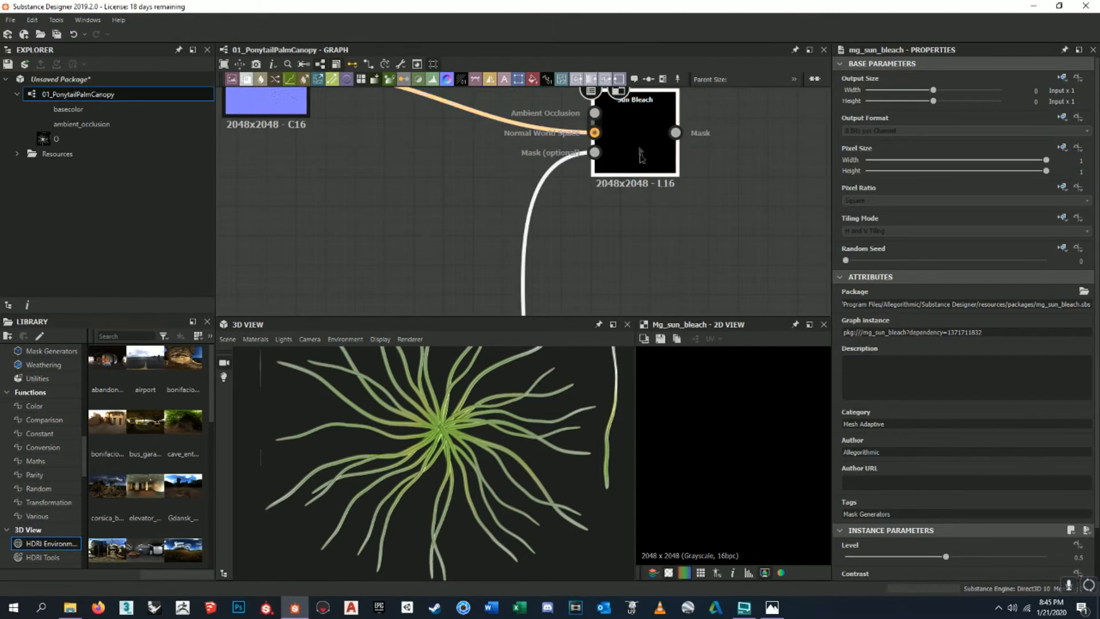
scroll(658, 183, "down", 3)
middle_click_drag(686, 210, 671, 173)
scroll(634, 151, "up", 3)
scroll(629, 164, "down", 3)
scroll(661, 201, "down", 5)
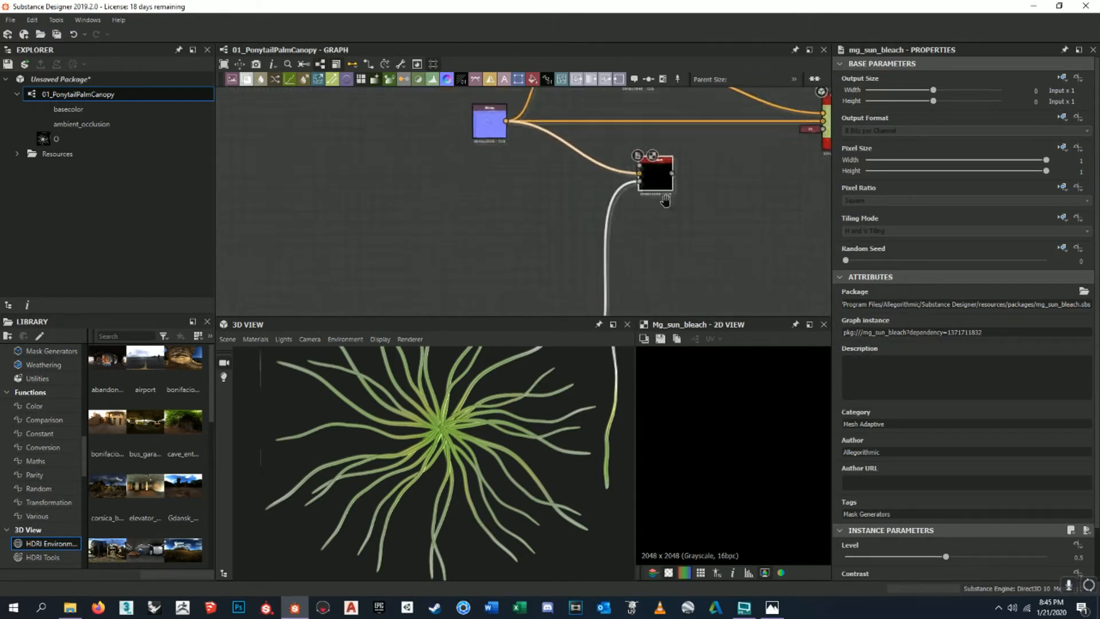
middle_click_drag(663, 199, 624, 163)
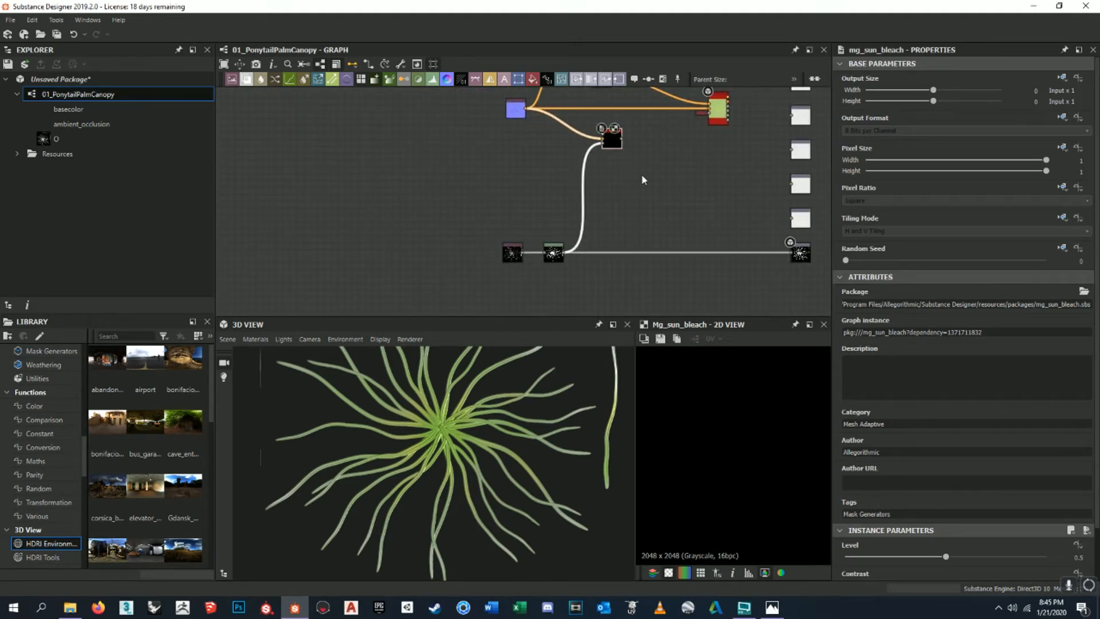
- Add an Ambient Occlusion (HBAO) node and place it above the mask's Levels node
scroll(597, 165, "up", 2)
middle_click_drag(641, 185, 681, 200)
left_click(680, 258)
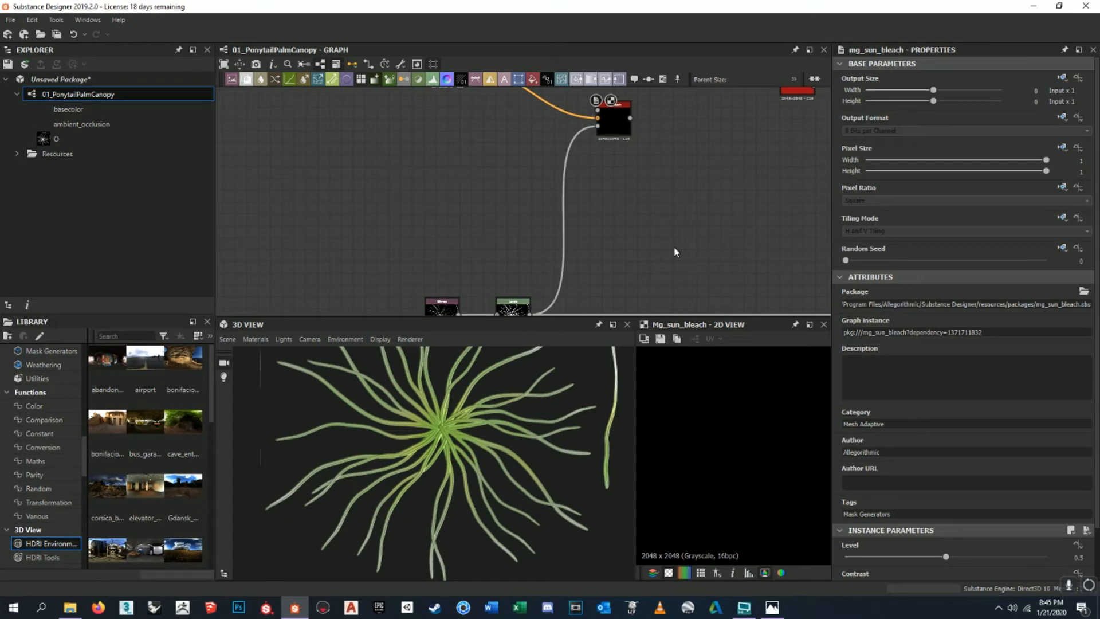
key("space")
type("ambi")
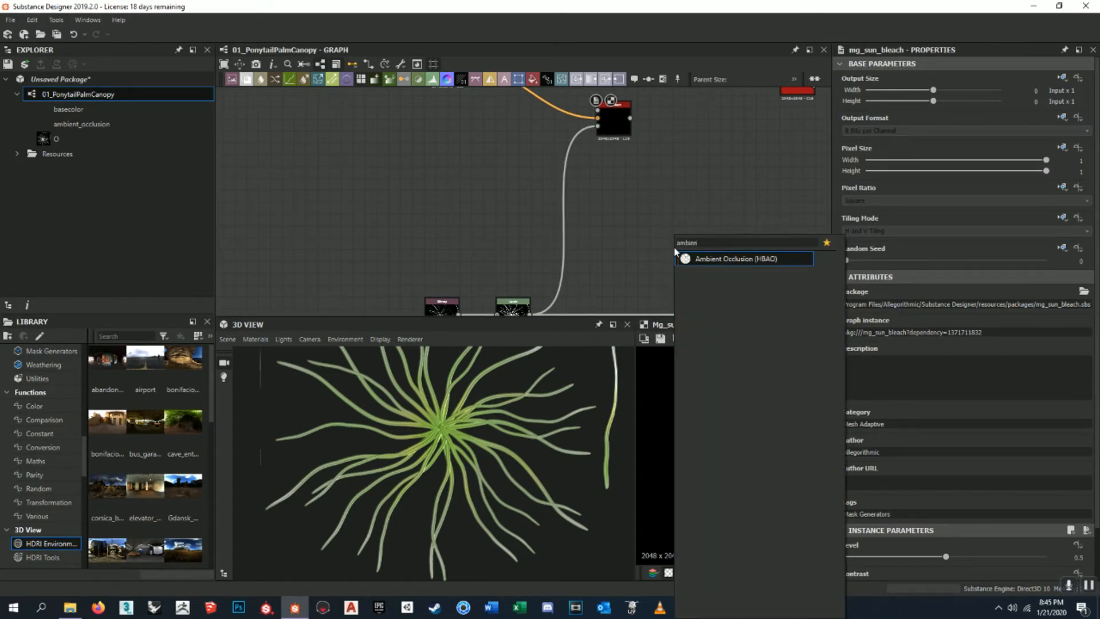
type("en")
key("Return")
left_click_drag(677, 247, 504, 228)
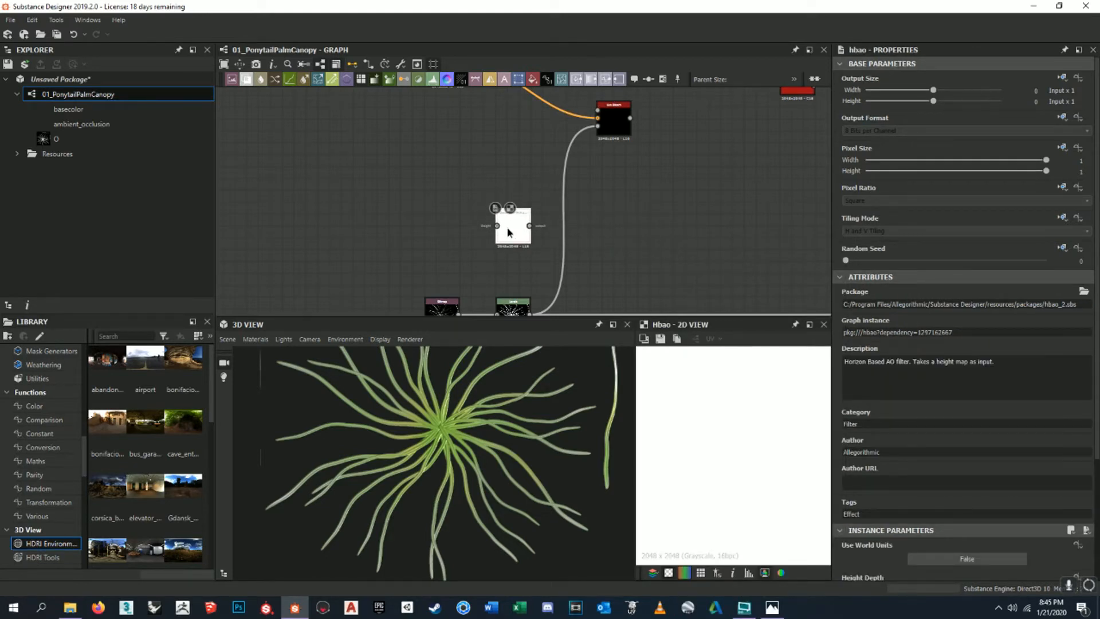
- Examine the Ambient Occlusion node's Height input and the normal map bitmap as a possible source for it
scroll(503, 227, "up", 5)
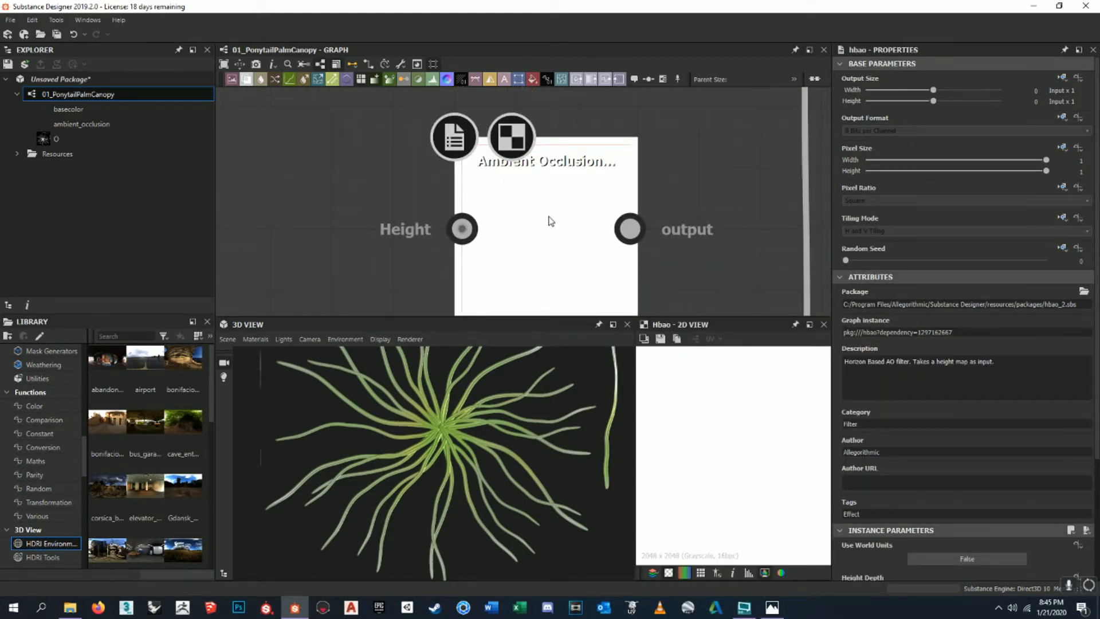
scroll(550, 220, "down", 1)
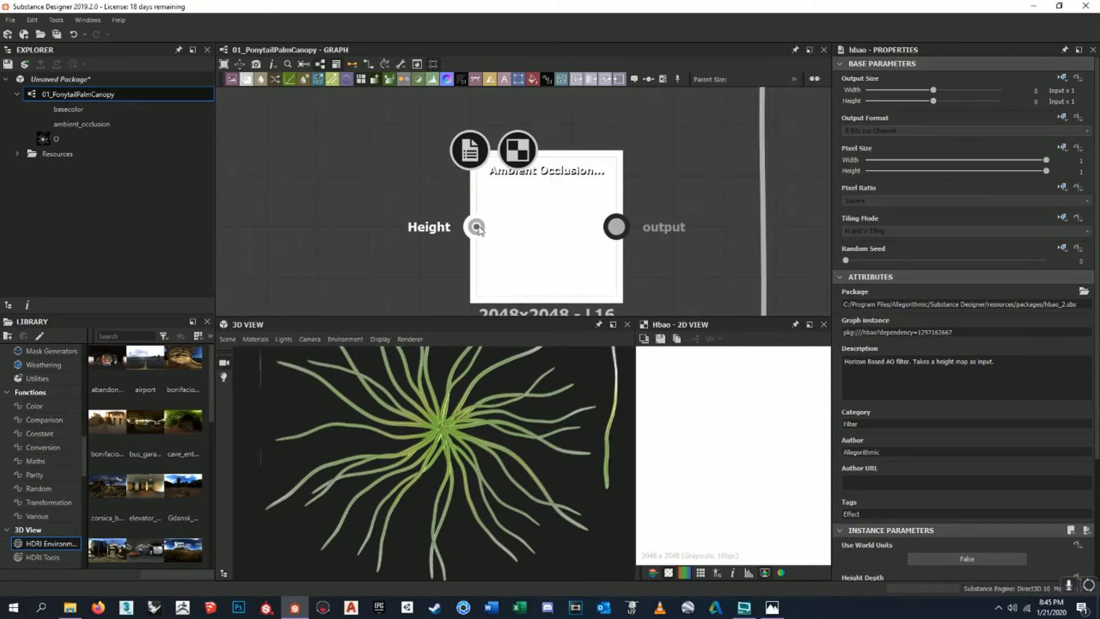
scroll(479, 228, "down", 5)
middle_click_drag(498, 218, 583, 231)
scroll(560, 139, "up", 8)
middle_click_drag(486, 135, 575, 200)
scroll(600, 223, "down", 2)
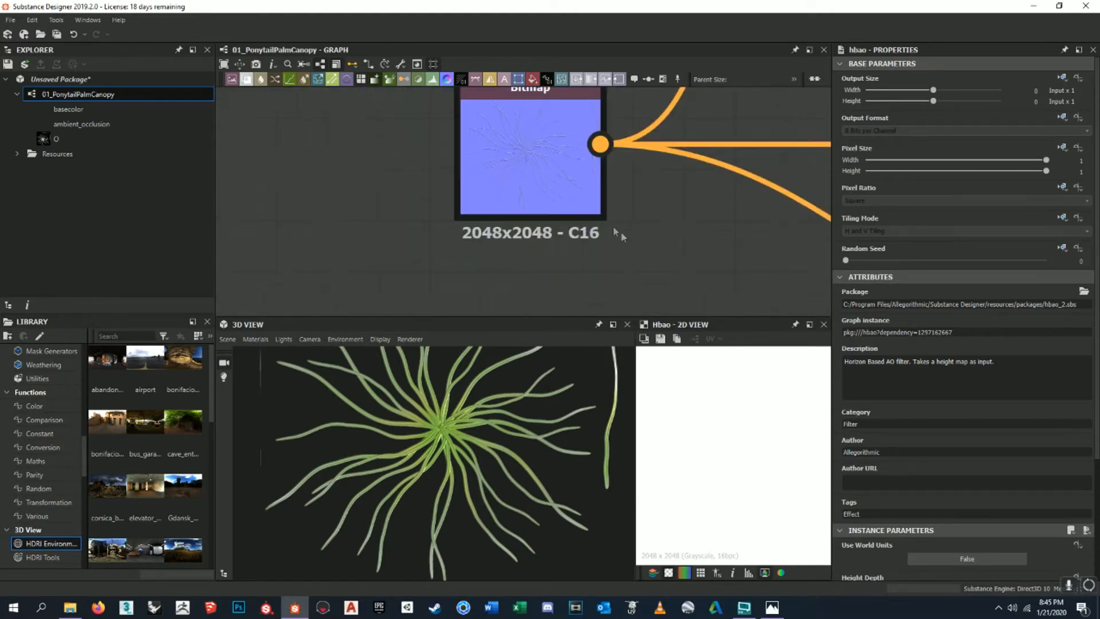
scroll(613, 228, "down", 4)
middle_click_drag(644, 225, 621, 162)
middle_click_drag(652, 204, 607, 140)
scroll(679, 213, "down", 2)
middle_click_drag(682, 229, 625, 145)
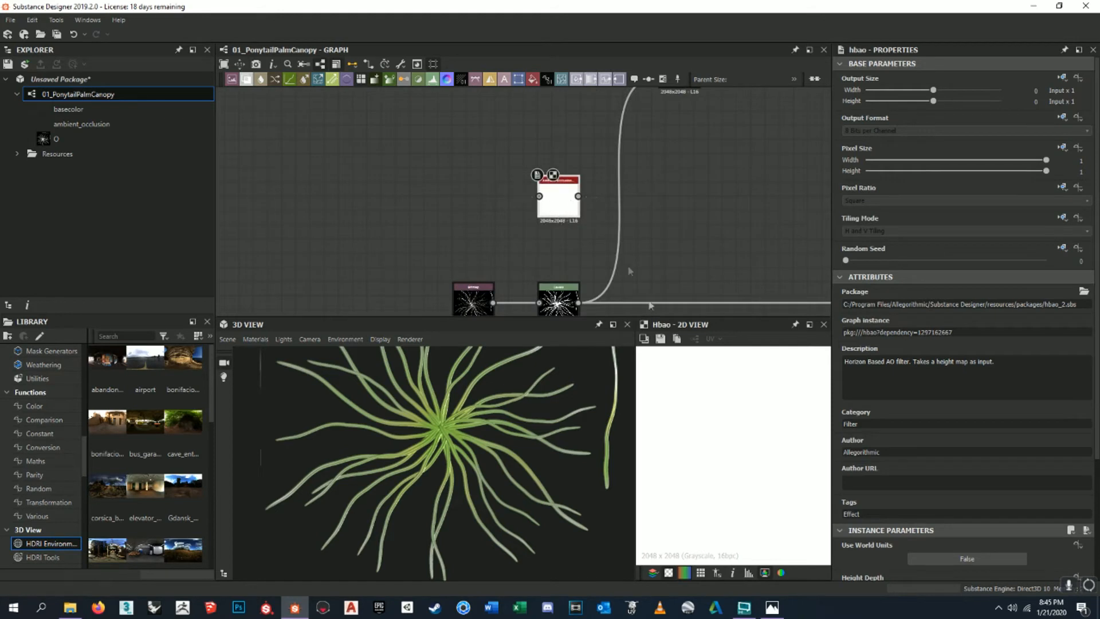
- Widen the 2D view beside the 3D view and zoom out to show the whole Ambient Occlusion image
left_click_drag(636, 376, 524, 376)
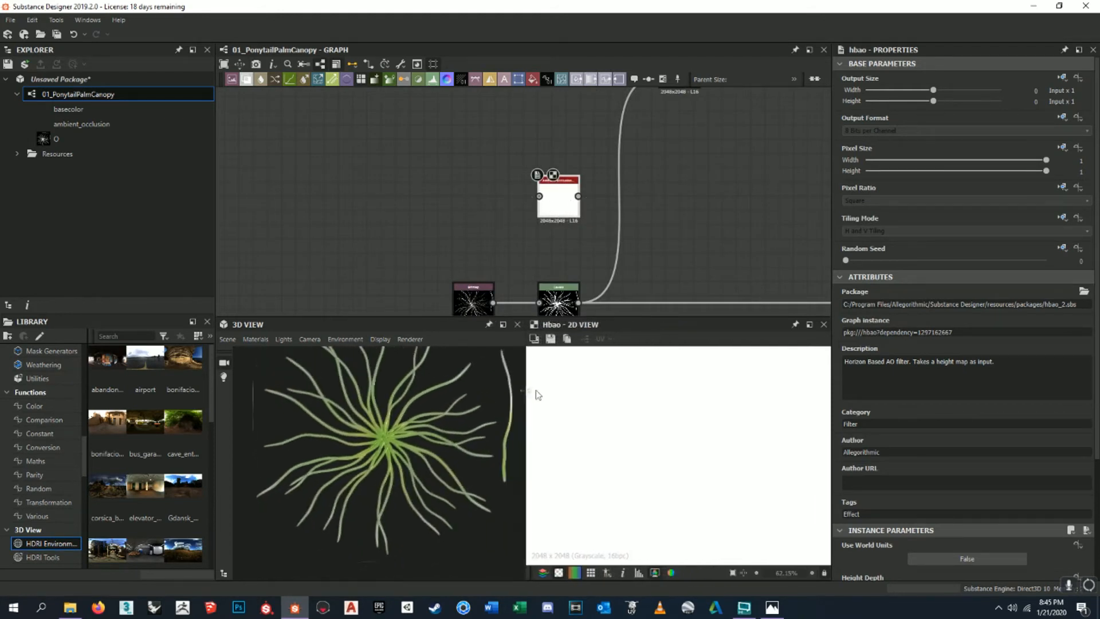
scroll(663, 417, "down", 5)
scroll(533, 186, "up", 6)
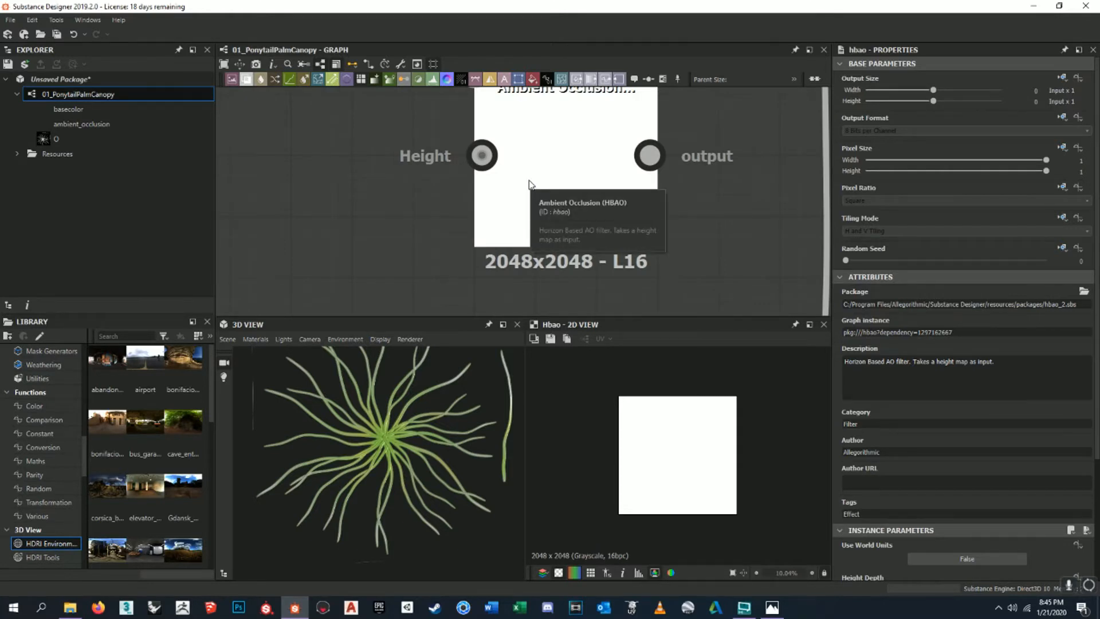
- Display the 01_PonytailPalmCanopy_tex-H bitmap that feeds the Levels node in the 2D view
scroll(538, 198, "down", 8)
middle_click_drag(574, 242, 581, 150)
scroll(481, 225, "up", 9)
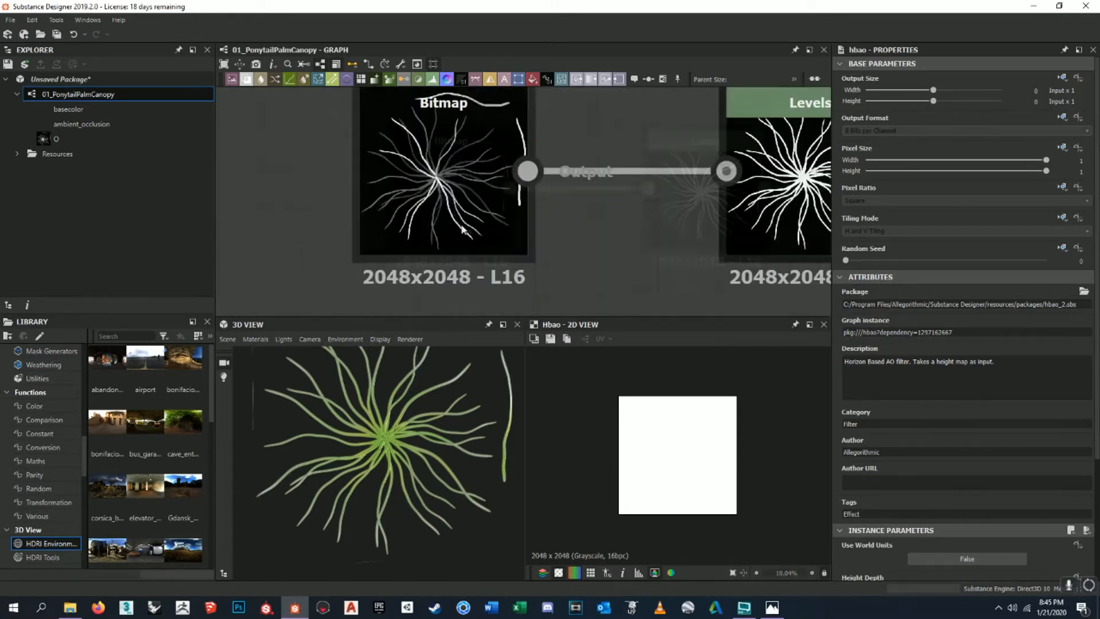
double_click(438, 208)
scroll(695, 487, "up", 4)
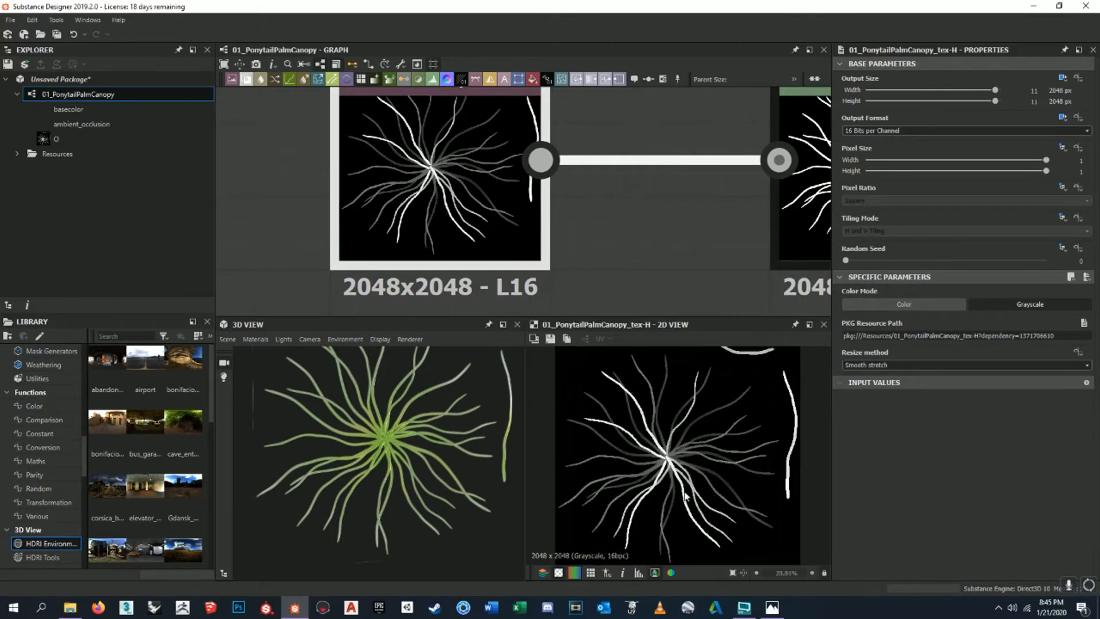
- Inspect the height bitmap's grey values up close at the canopy's center and along the overlapping strands
scroll(695, 486, "up", 6)
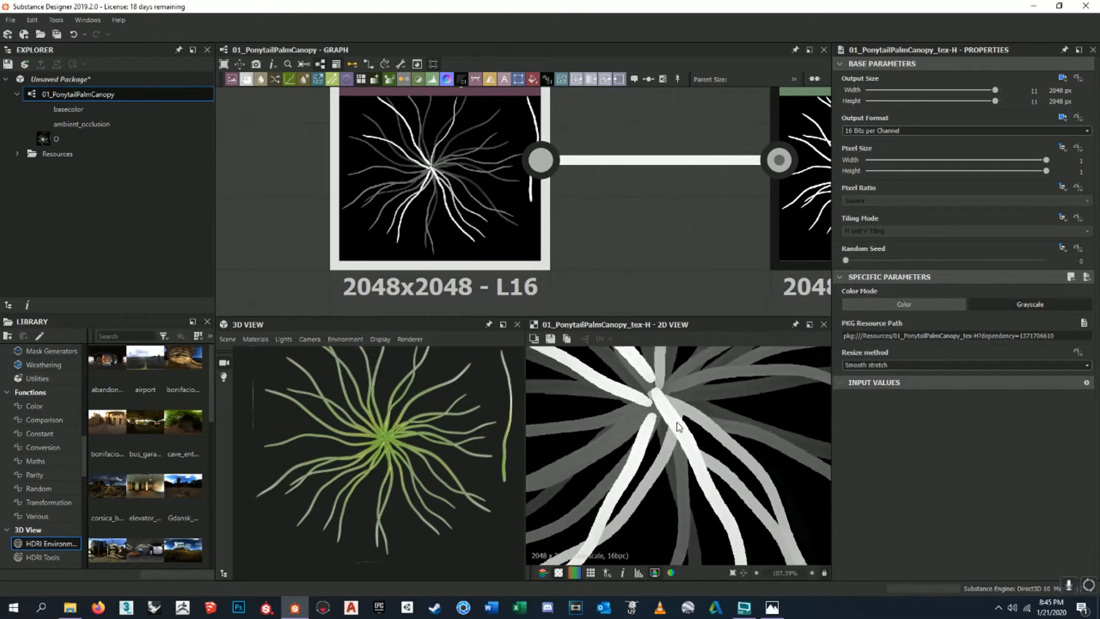
scroll(633, 428, "up", 5)
scroll(627, 378, "down", 10)
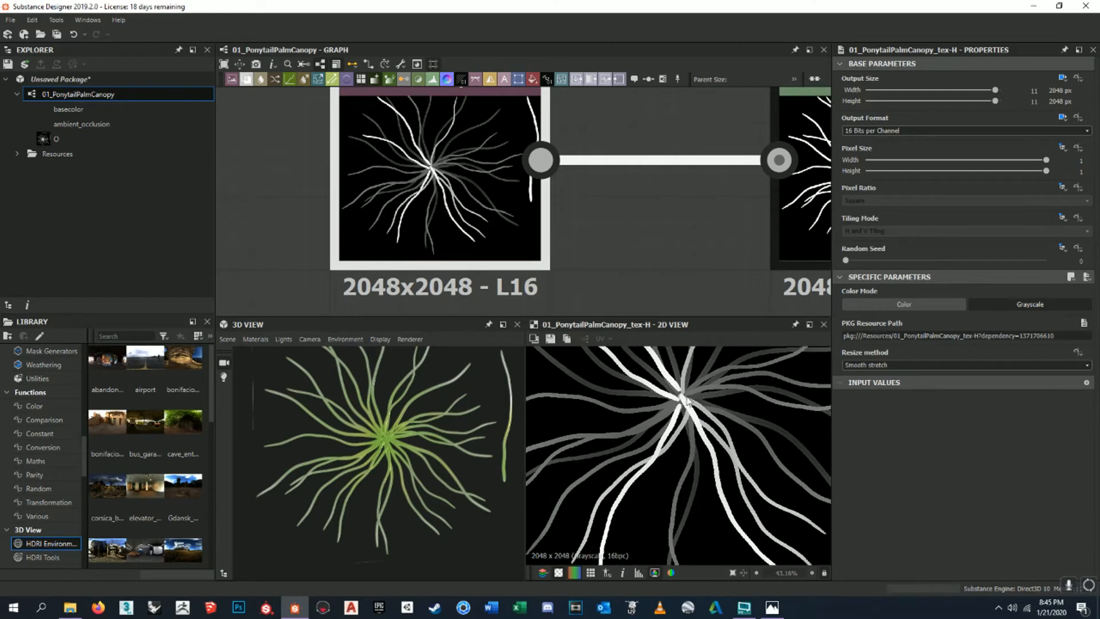
scroll(693, 403, "up", 3)
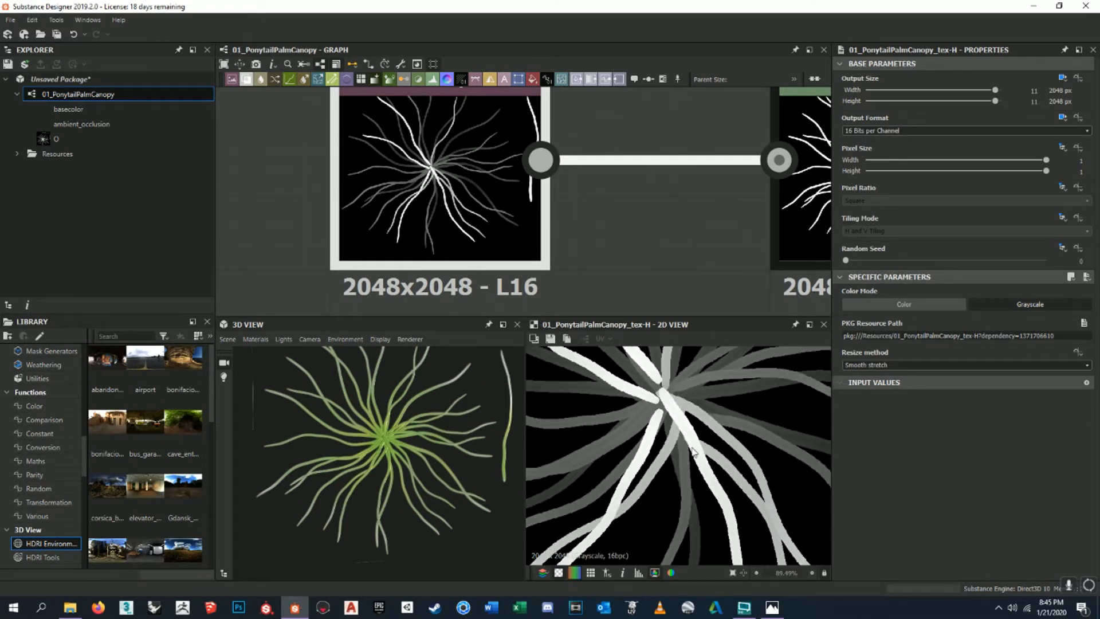
scroll(670, 412, "down", 4)
scroll(707, 396, "up", 2)
scroll(692, 412, "down", 5)
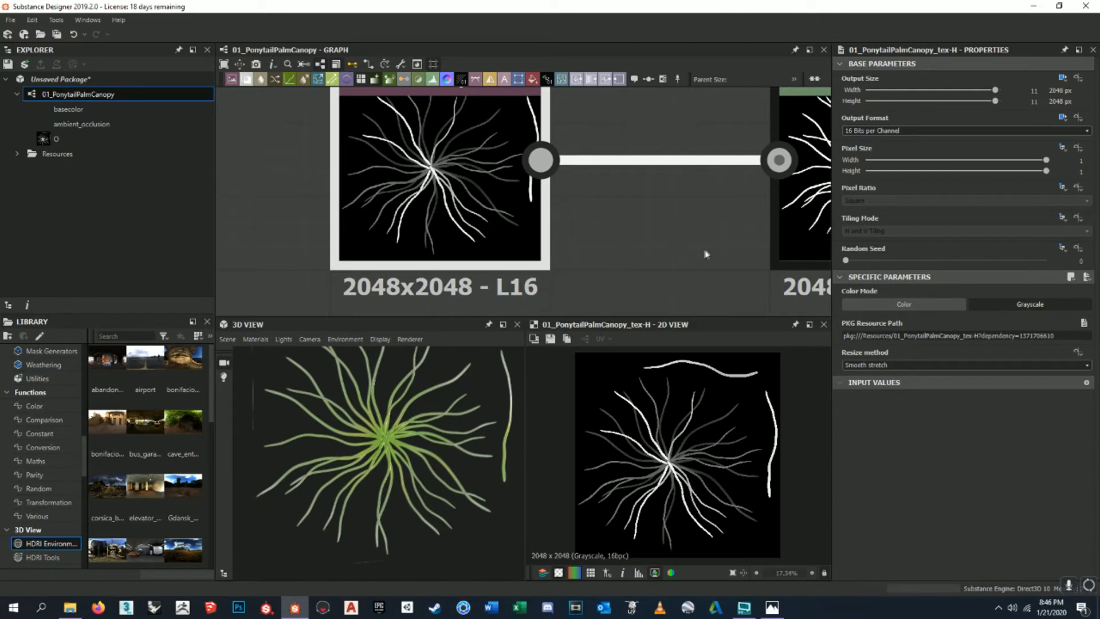
scroll(705, 249, "down", 2)
scroll(716, 396, "up", 2)
scroll(711, 392, "up", 4)
scroll(705, 400, "up", 8)
middle_click_drag(705, 399, 660, 462)
scroll(712, 403, "down", 4)
middle_click_drag(621, 508, 645, 409)
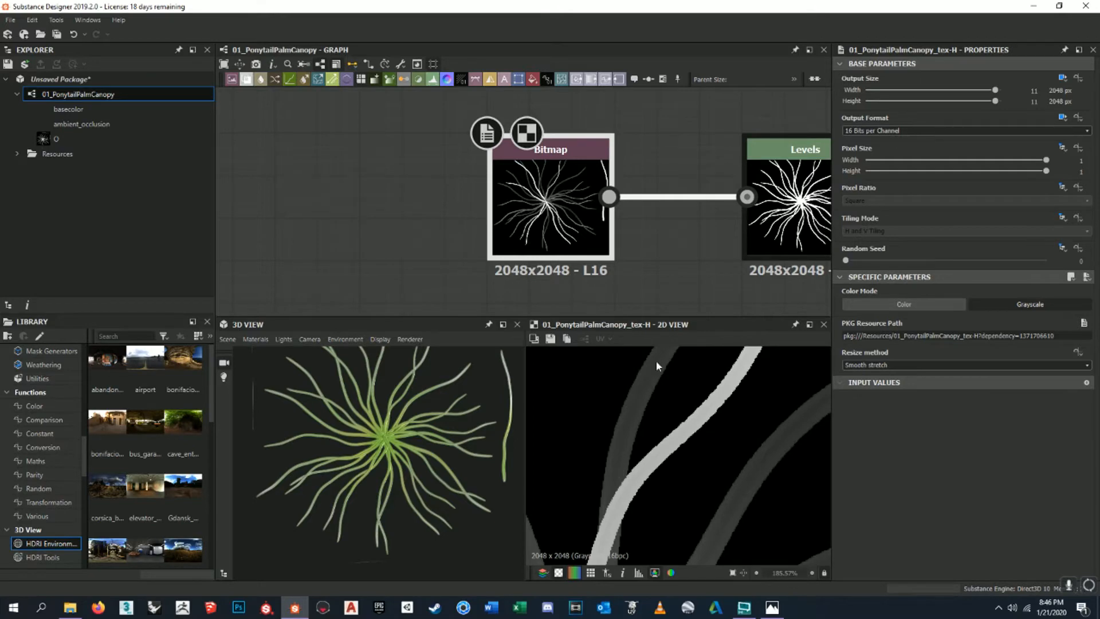
scroll(656, 365, "down", 9)
- Examine the normal map bitmap and its links to the Sun Bleach node, comparing it with the height bitmap
scroll(619, 285, "down", 2)
scroll(629, 224, "down", 4)
middle_click_drag(649, 150, 644, 245)
middle_click_drag(632, 192, 609, 193)
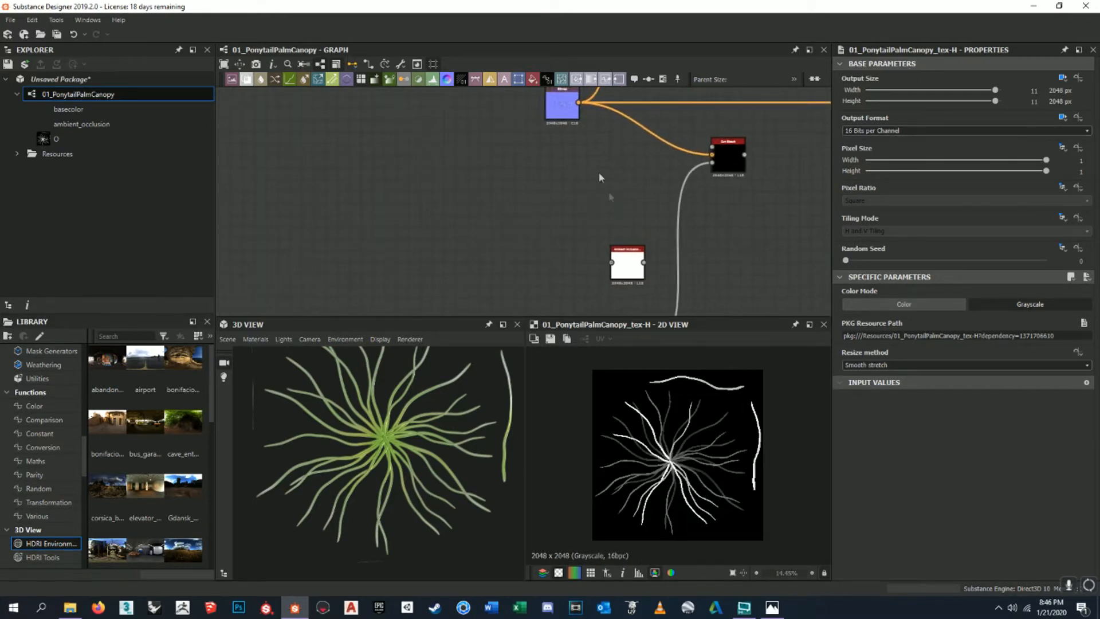
scroll(573, 113, "up", 6)
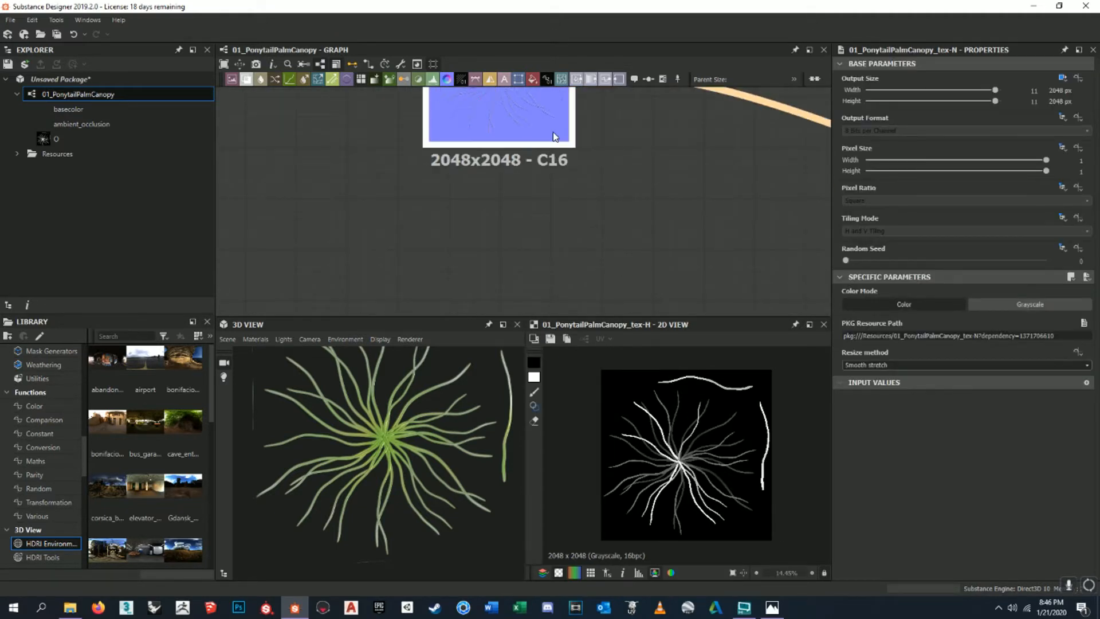
scroll(683, 478, "up", 1)
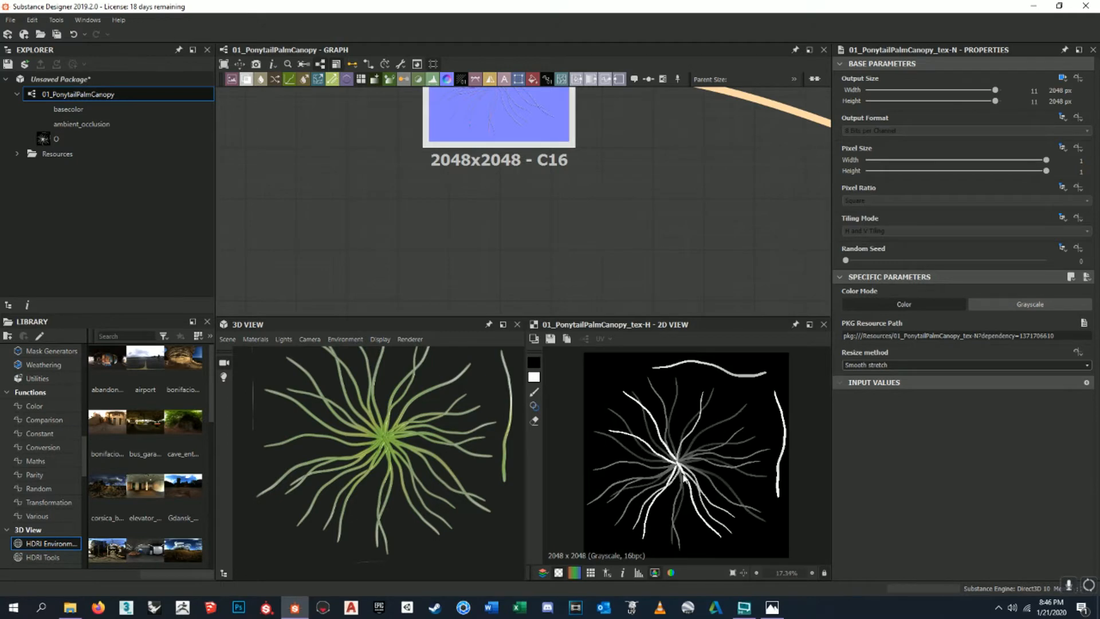
scroll(564, 213, "down", 5)
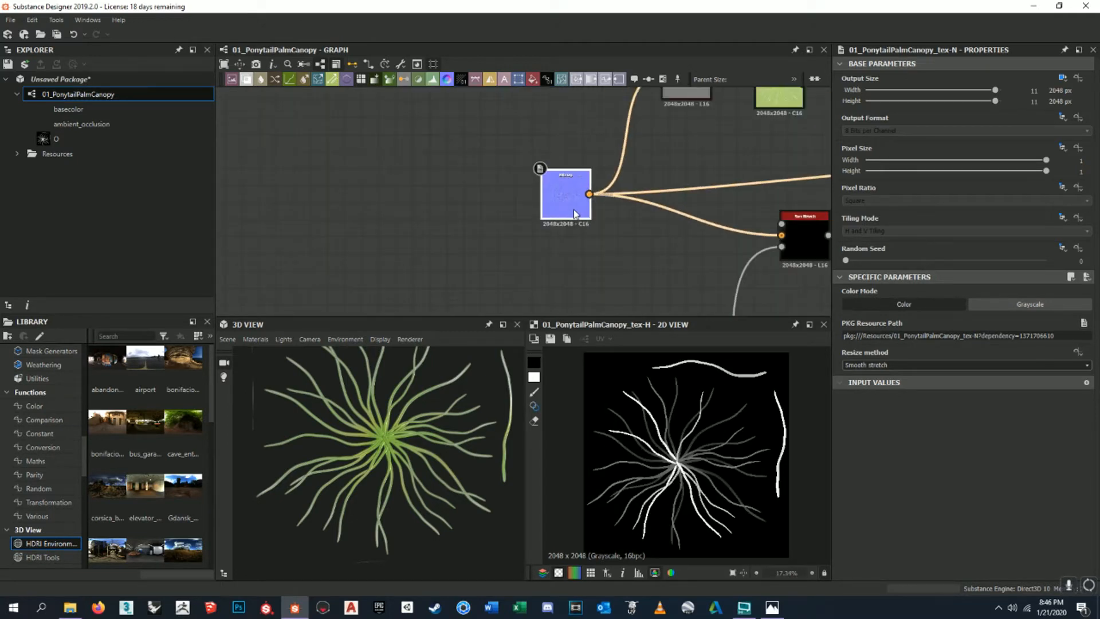
middle_click_drag(665, 254, 503, 186)
scroll(404, 138, "up", 5)
scroll(404, 136, "up", 3)
middle_click_drag(486, 147, 566, 166)
scroll(465, 142, "down", 5)
scroll(572, 221, "up", 3)
scroll(550, 239, "down", 2)
middle_click_drag(548, 240, 525, 200)
scroll(597, 195, "down", 1)
middle_click_drag(597, 195, 561, 178)
- Move the Ambient Occlusion and Sun Bleach nodes farther from the normal map bitmap to make room between them
left_click_drag(537, 204, 562, 201)
middle_click_drag(561, 201, 498, 260)
left_click_drag(573, 159, 628, 164)
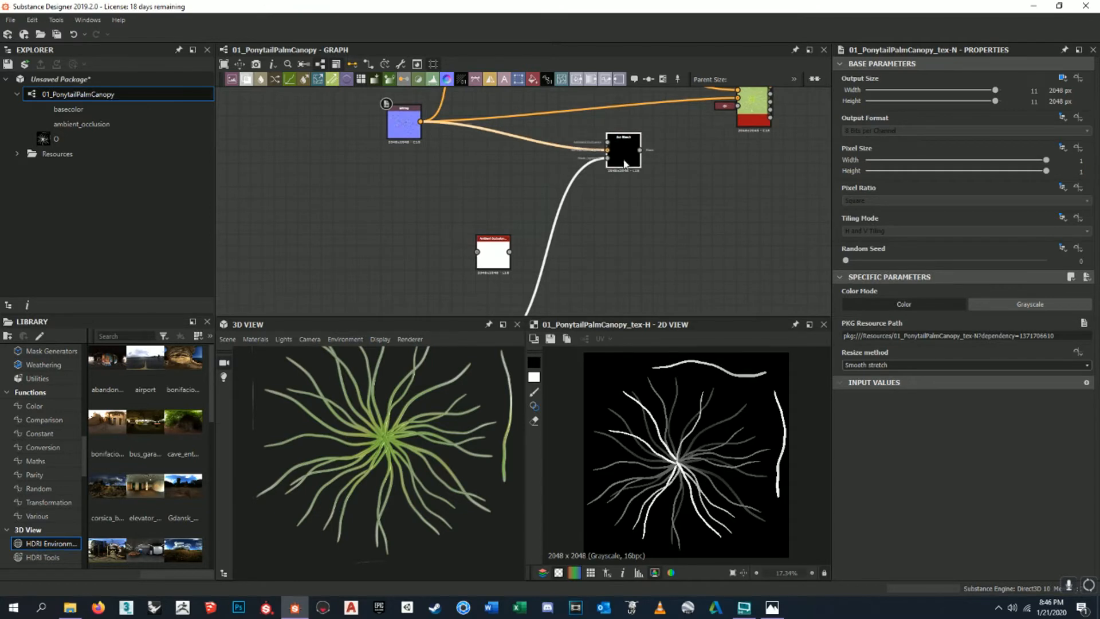
- Shift the Ambient Occlusion node slightly and add a Normal to Height node beside it
middle_click_drag(499, 250, 492, 215)
left_click_drag(491, 215, 503, 215)
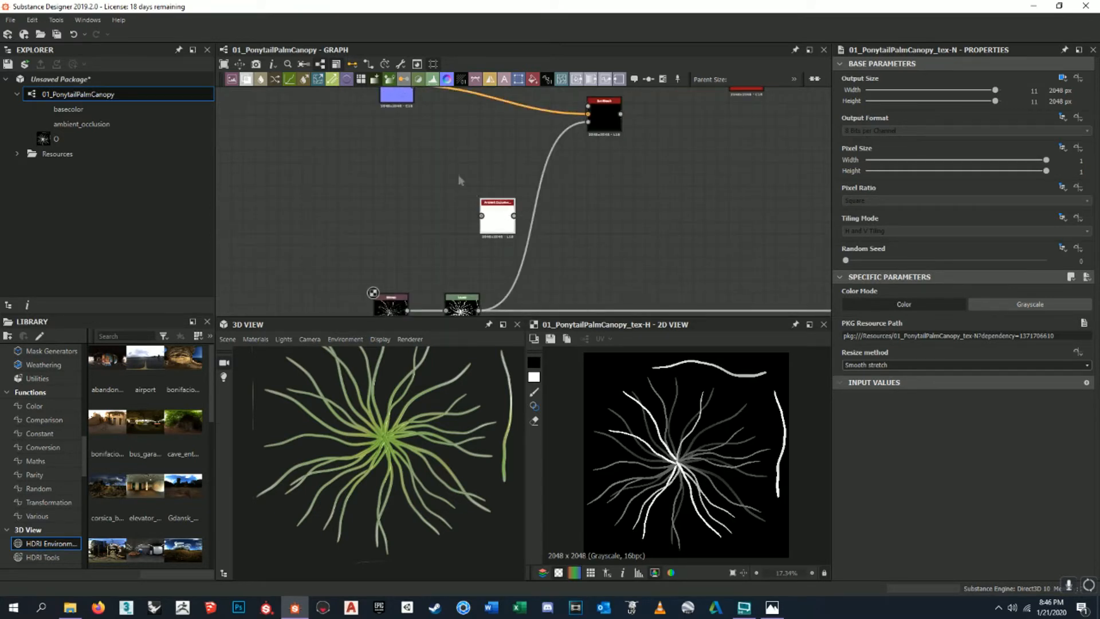
key("space")
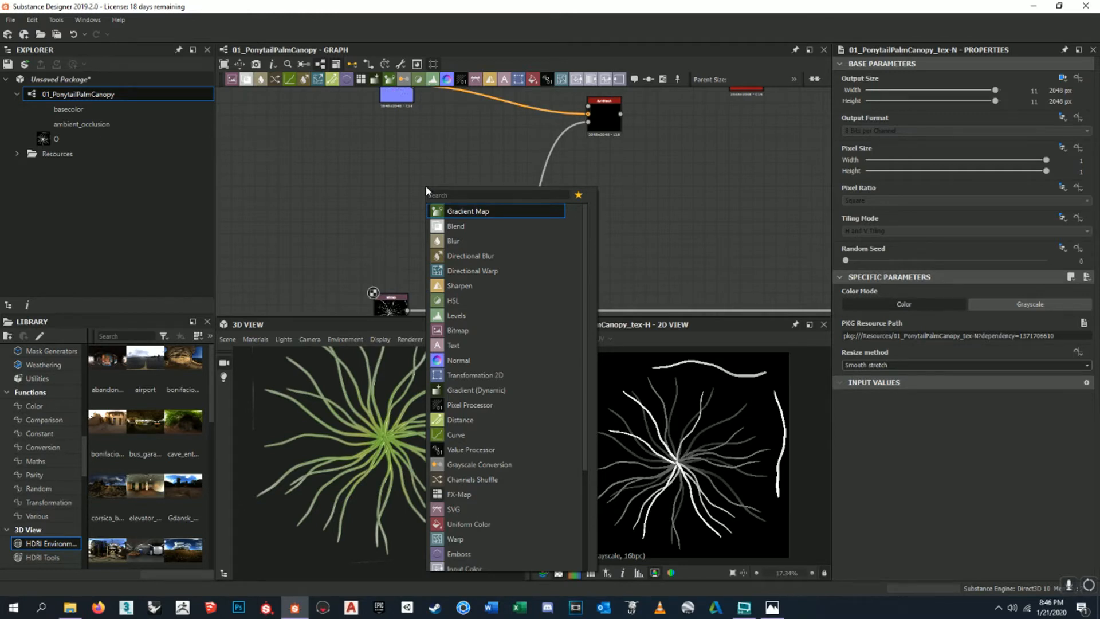
type("normal")
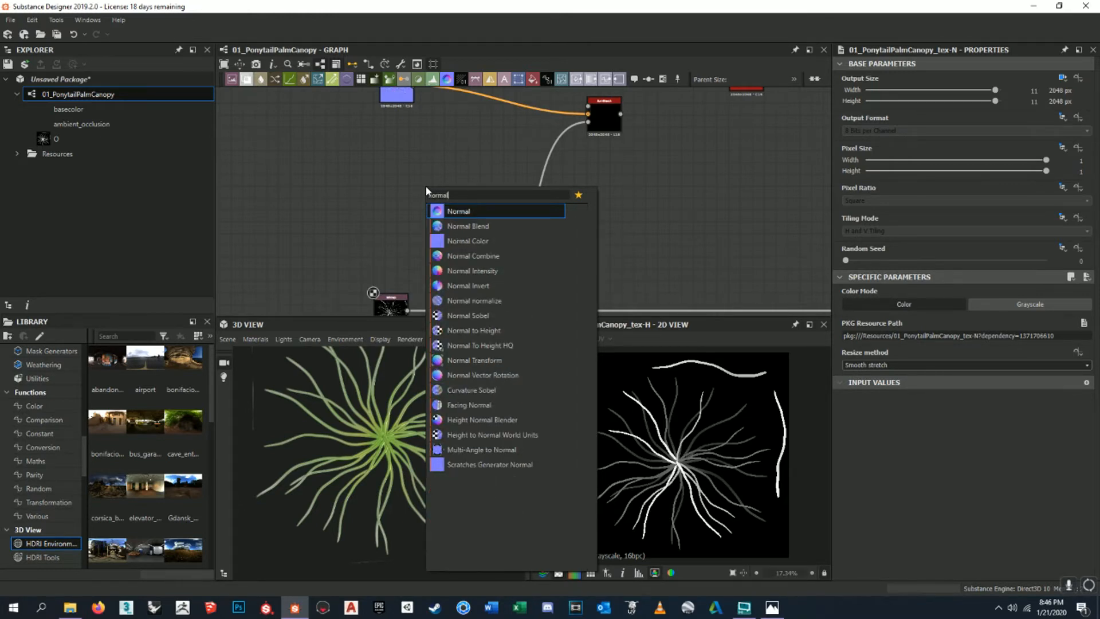
type(" to")
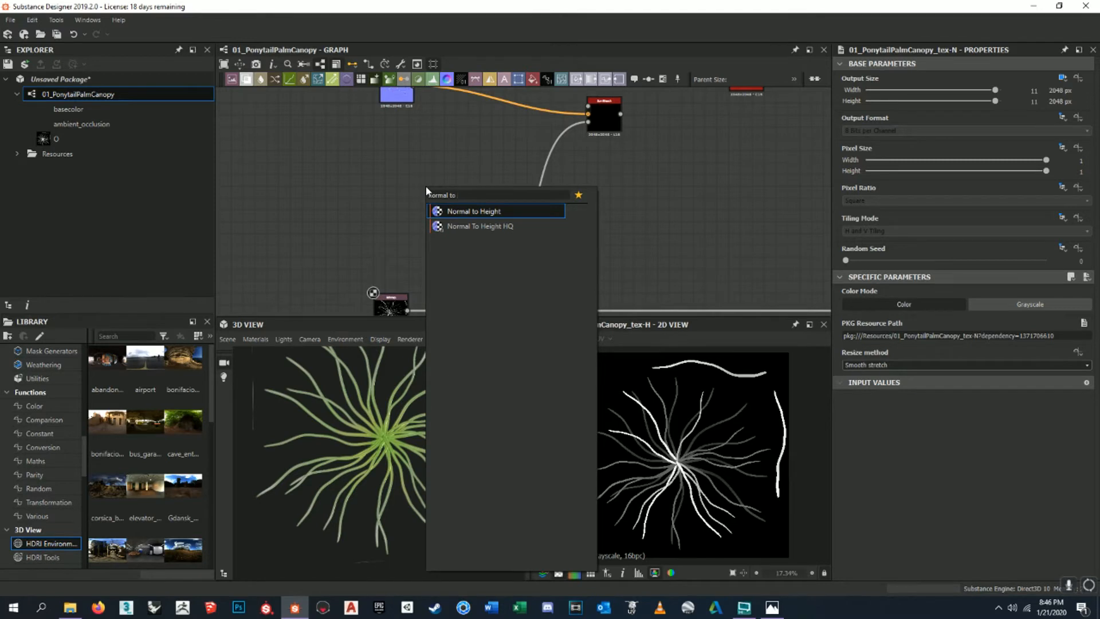
key("Return")
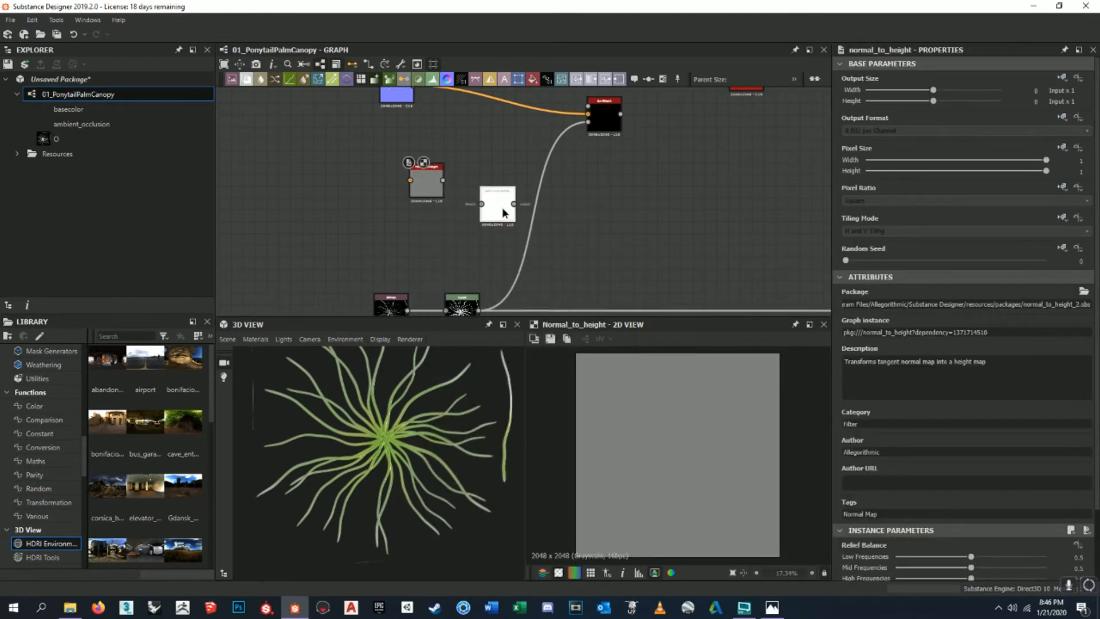
- Place the Normal to Height node closer to the Ambient Occlusion node and feed it the normal map bitmap's output
scroll(485, 187, "up", 3)
left_click_drag(341, 210, 369, 209)
middle_click_drag(368, 152, 512, 197)
scroll(511, 199, "down", 2)
scroll(511, 197, "up", 2)
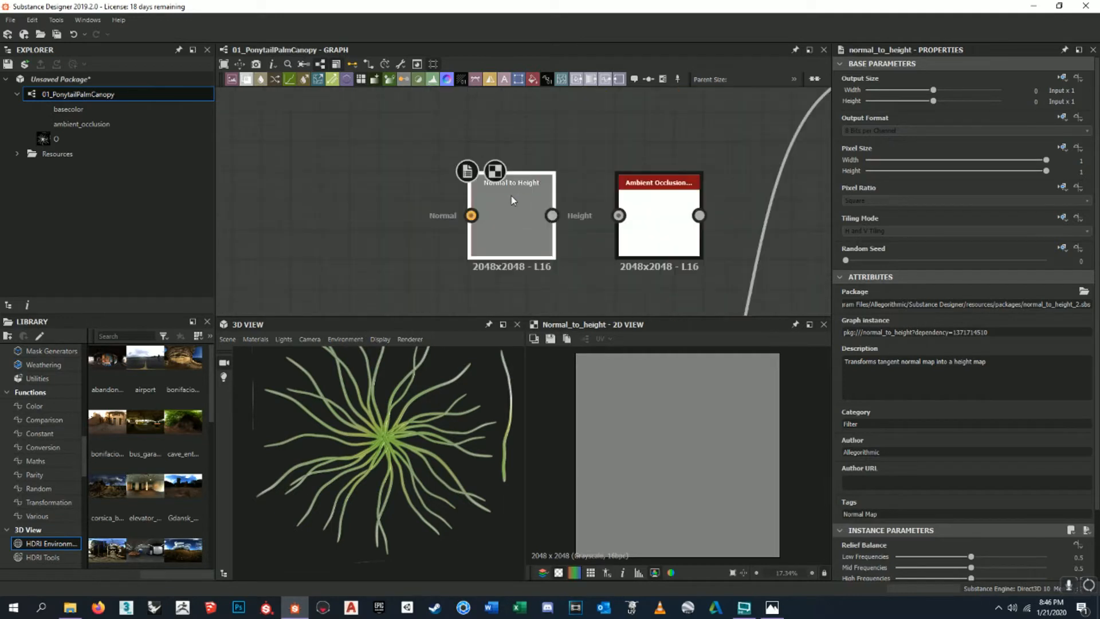
scroll(511, 199, "up", 2)
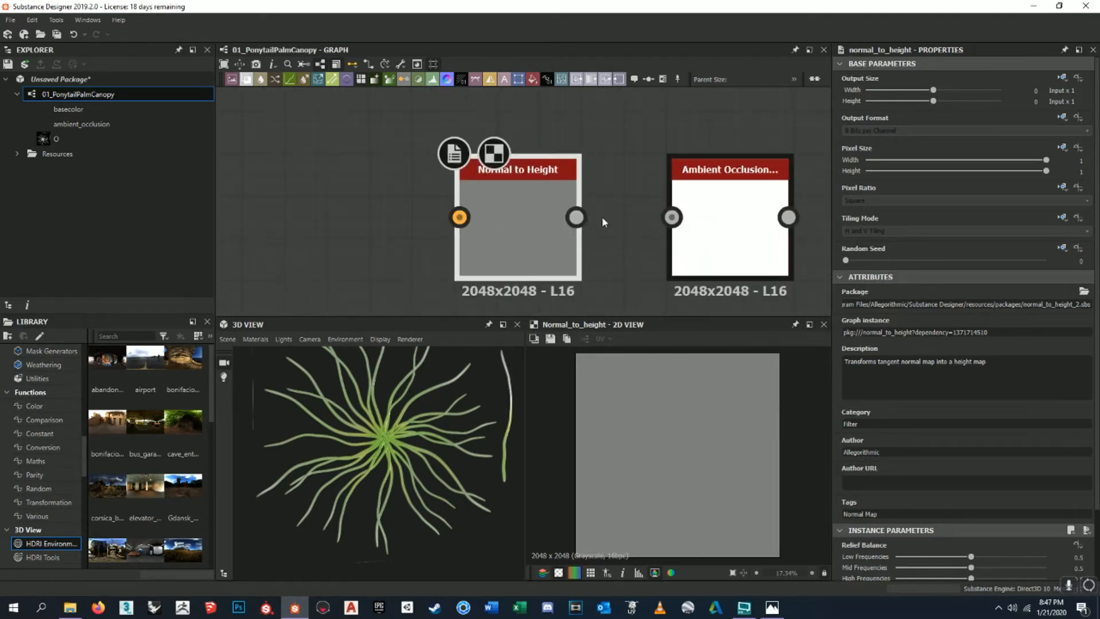
scroll(550, 201, "down", 5)
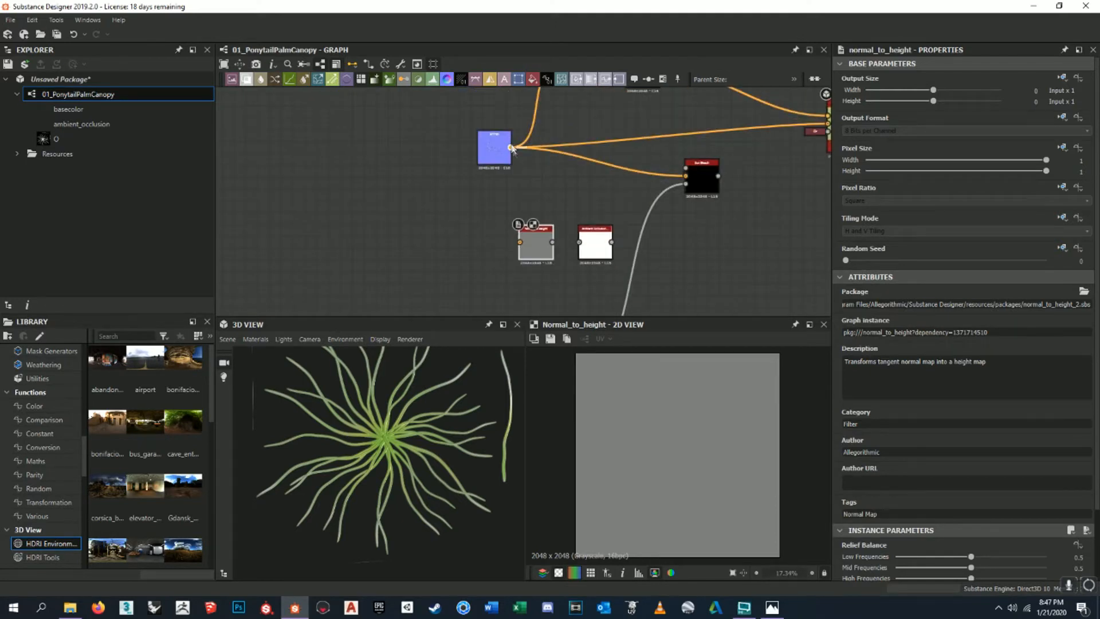
scroll(465, 170, "down", 4)
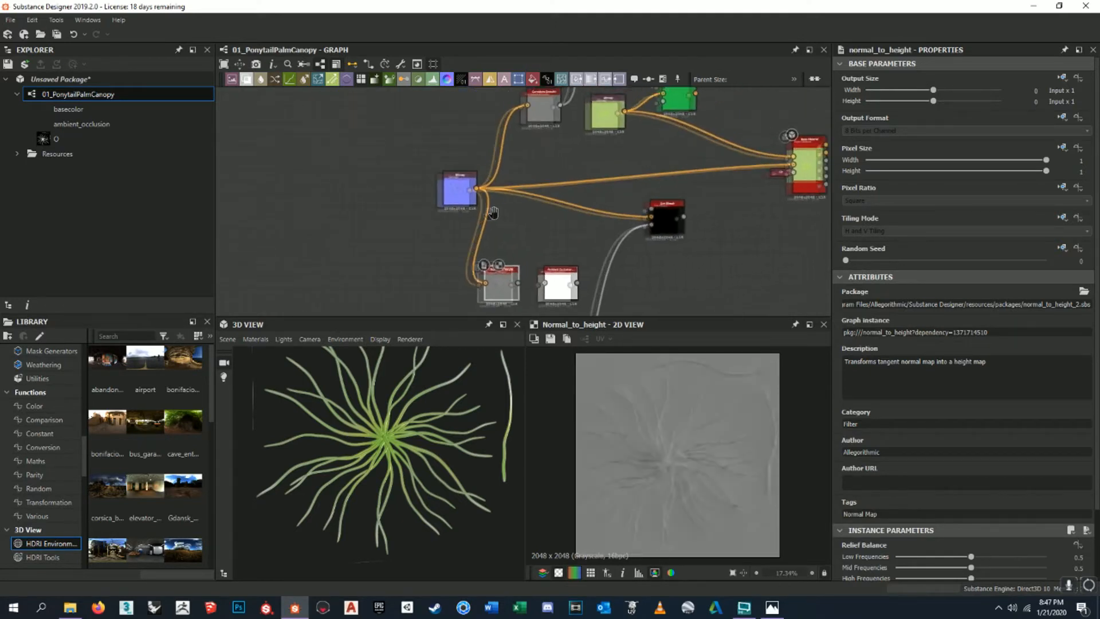
middle_click_drag(465, 168, 462, 180)
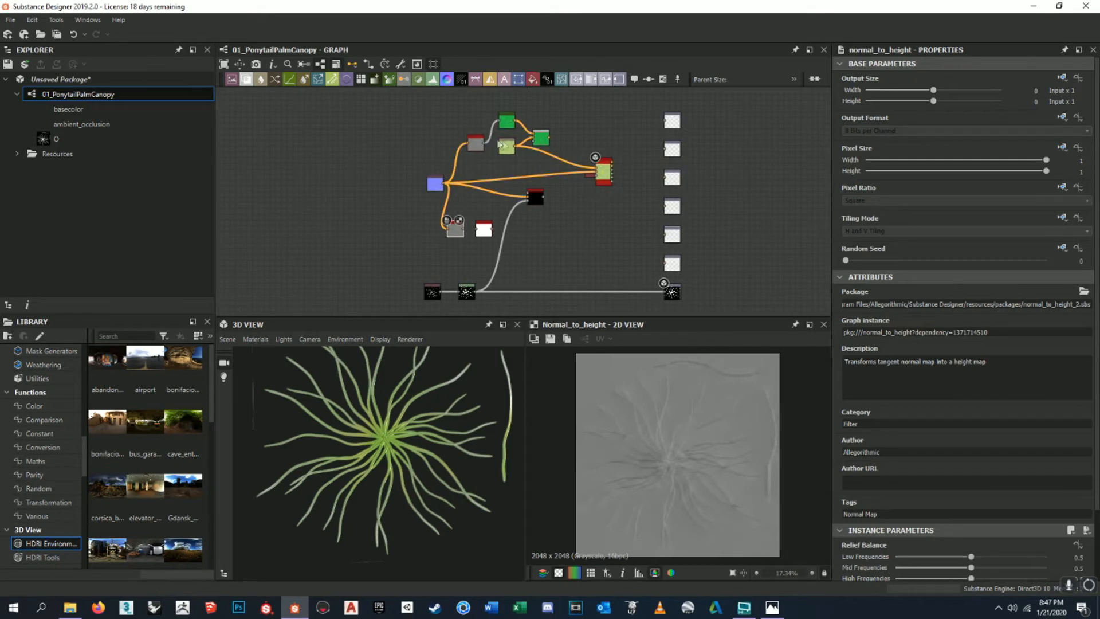
- Compare the Normal to Height node's preview with the source normal map bitmap node
scroll(496, 228, "up", 4)
scroll(465, 202, "down", 4)
scroll(467, 201, "up", 6)
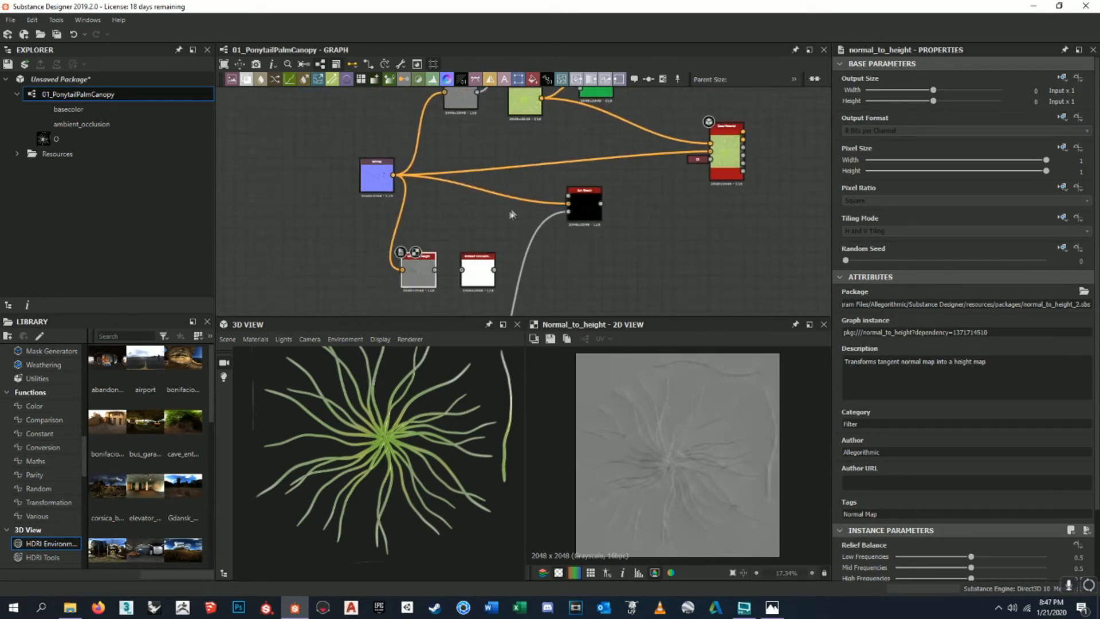
scroll(434, 245, "up", 4)
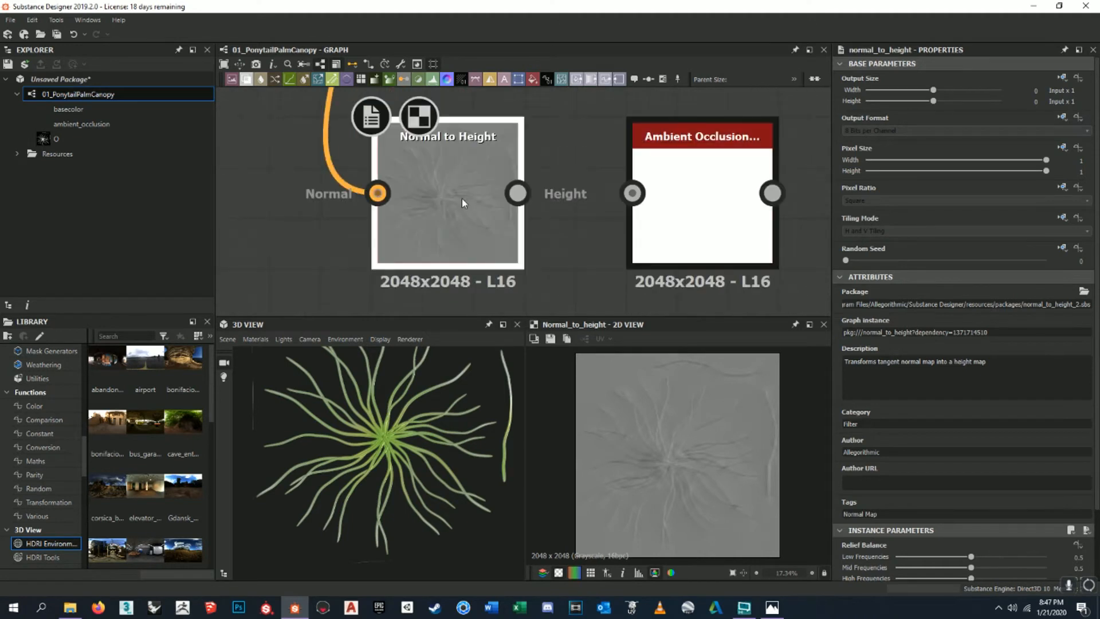
scroll(664, 458, "up", 1)
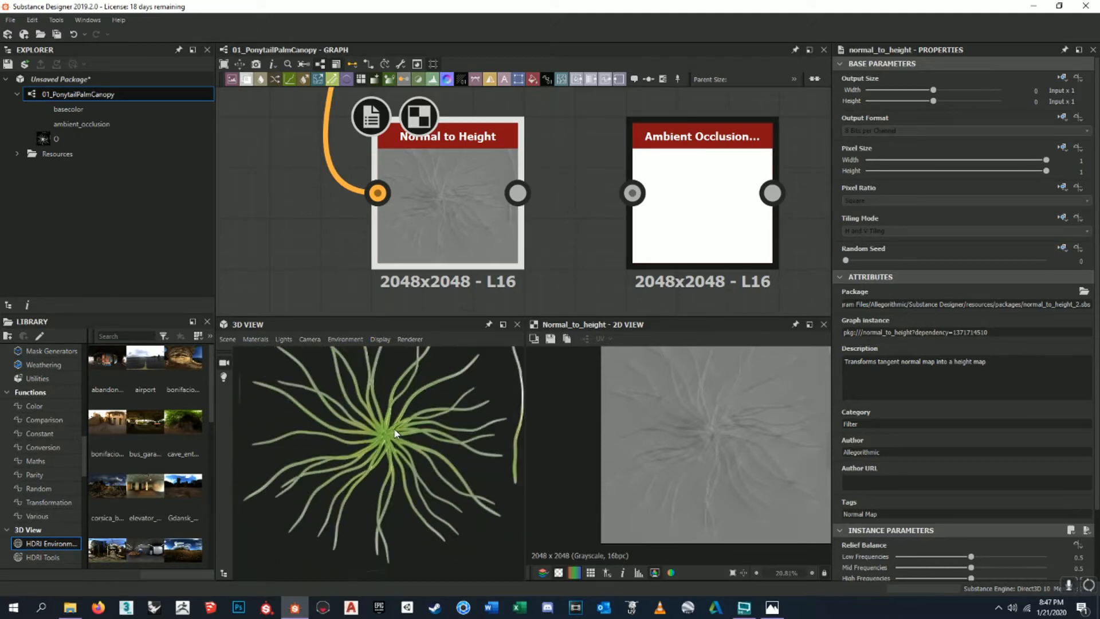
scroll(467, 219, "down", 4)
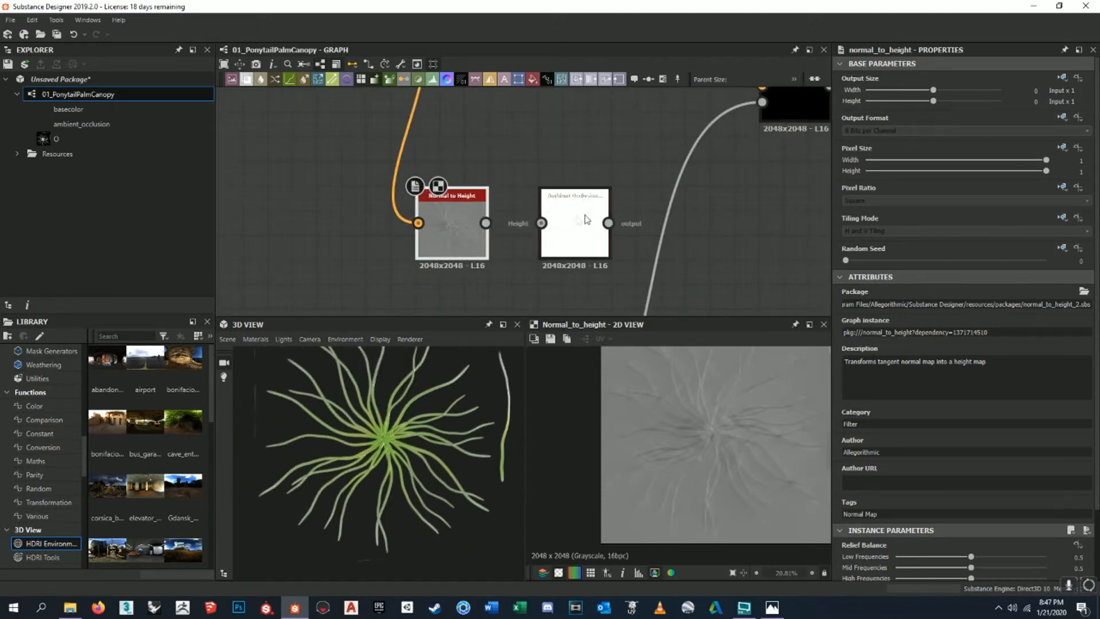
middle_click_drag(505, 206, 590, 310)
scroll(573, 287, "down", 2)
scroll(518, 223, "up", 8)
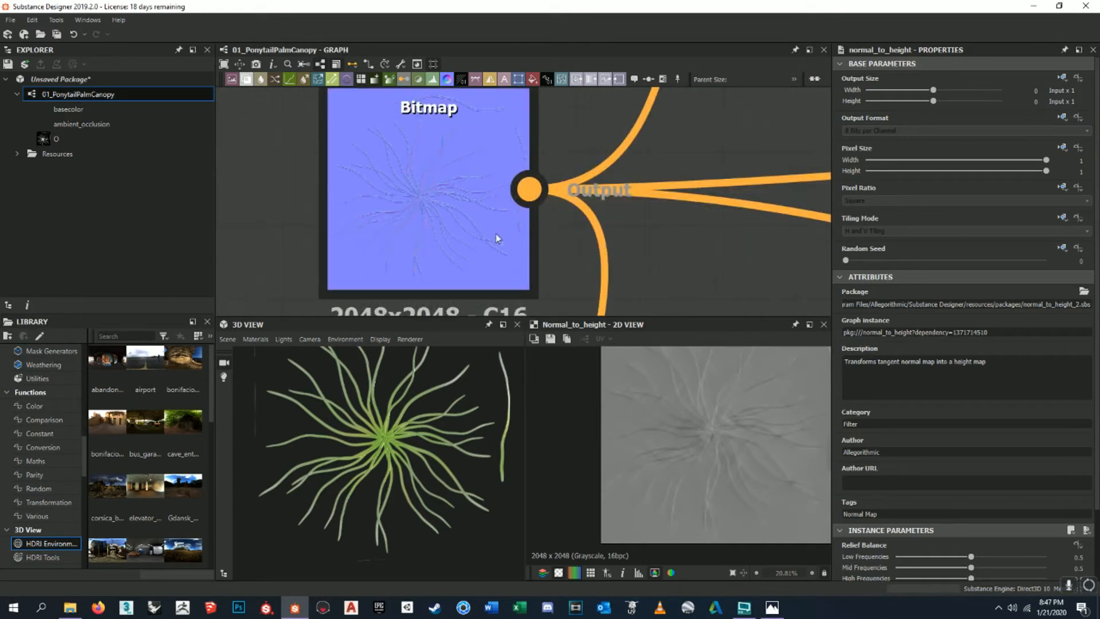
middle_click_drag(462, 216, 361, 213)
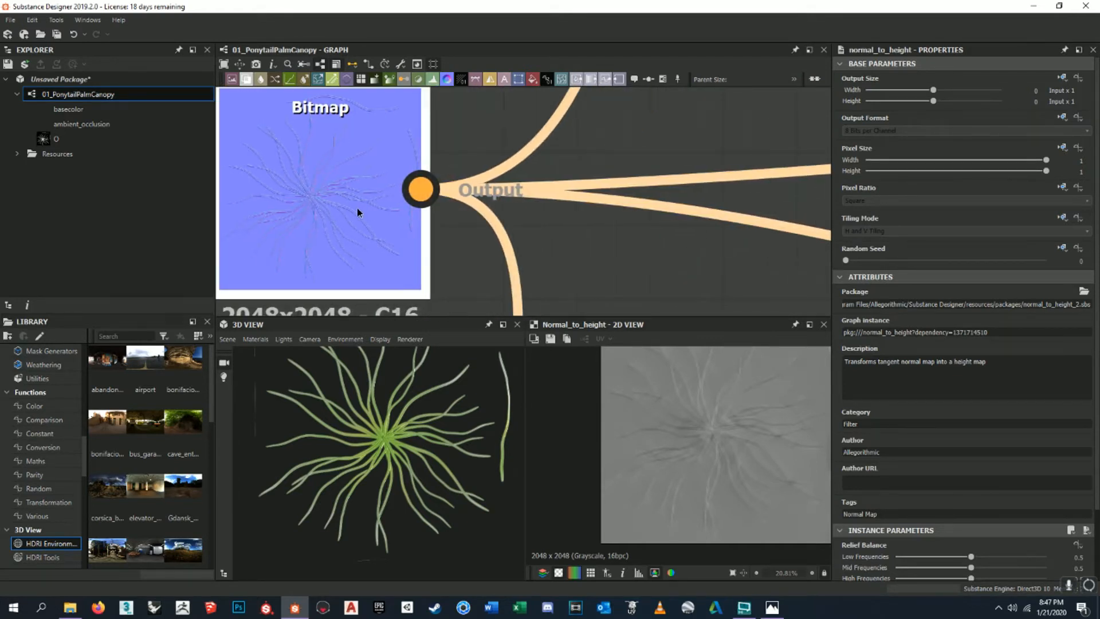
scroll(366, 210, "down", 1)
scroll(370, 201, "down", 1)
scroll(361, 197, "up", 2)
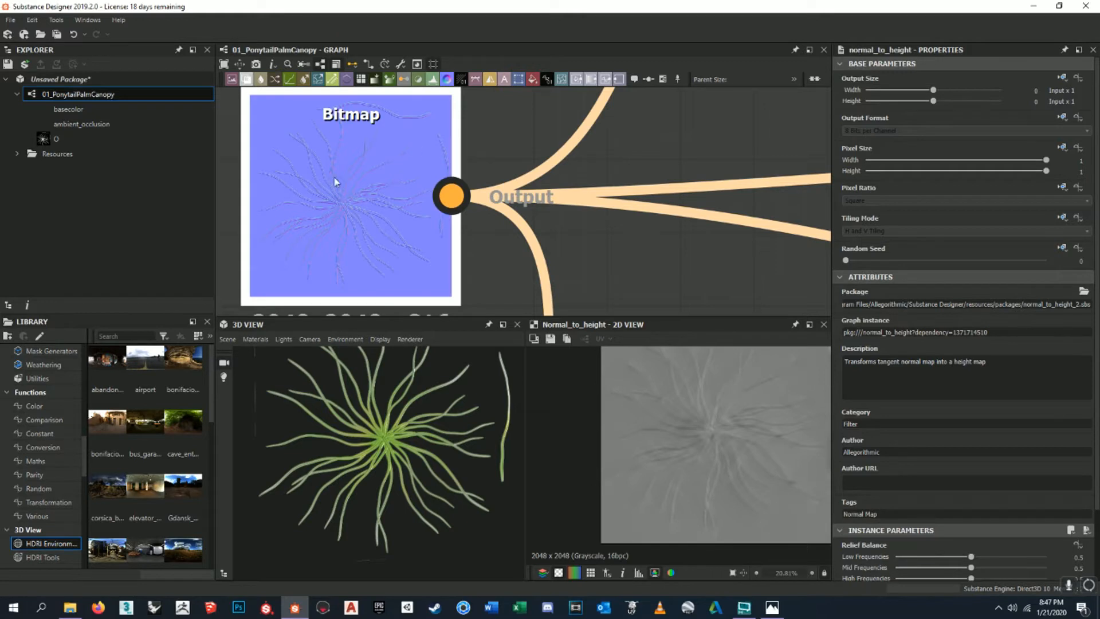
- Examine the generated height map up close around the canopy's centre and its strands
scroll(445, 190, "down", 6)
middle_click_drag(488, 169, 538, 183)
scroll(508, 200, "up", 5)
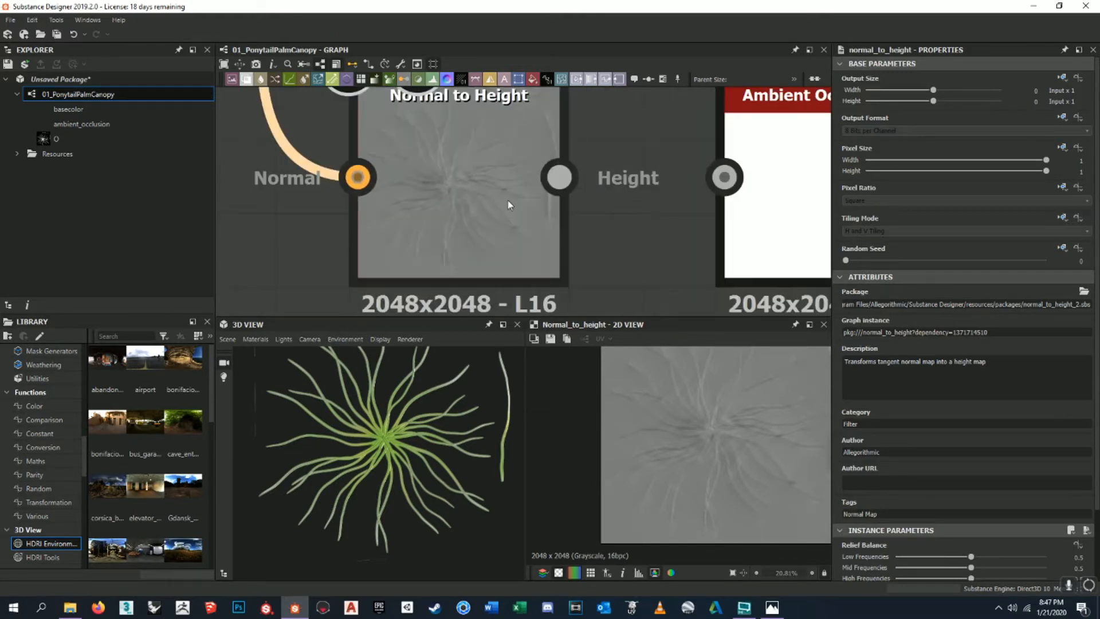
scroll(680, 439, "up", 8)
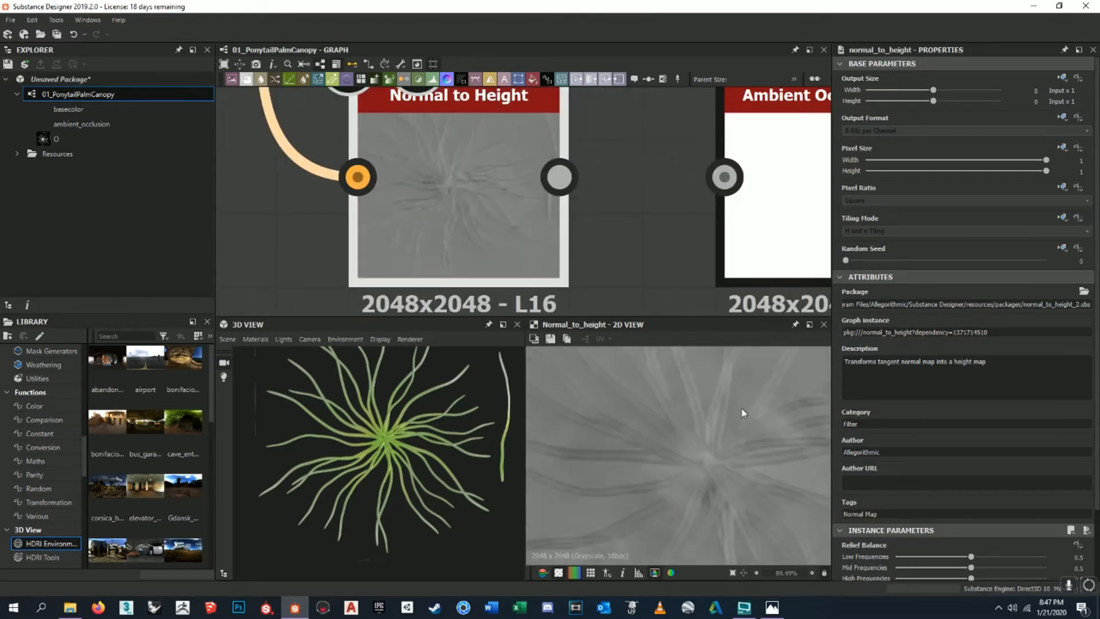
middle_click_drag(760, 465, 724, 463)
scroll(725, 458, "down", 3)
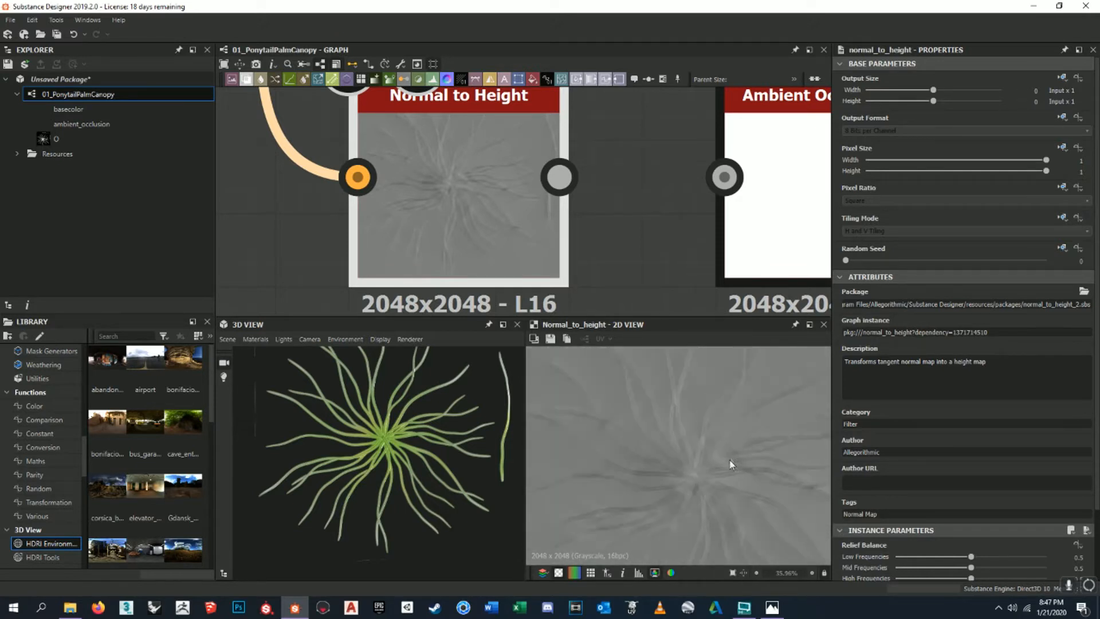
scroll(706, 435, "down", 5)
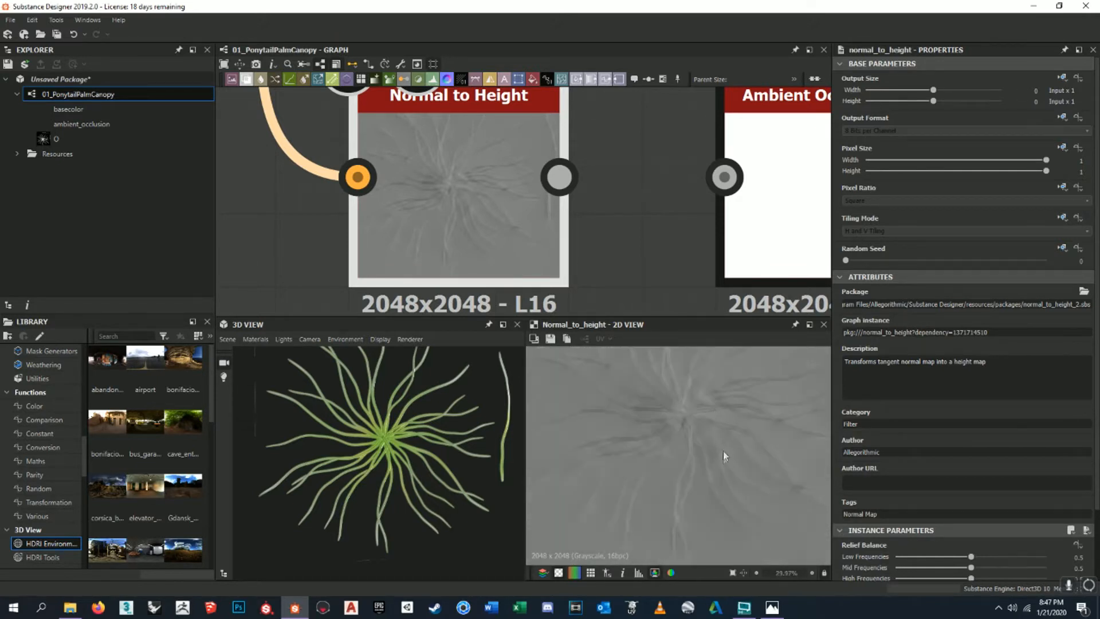
- Set the Normal to Height relief balance to low frequencies 0.1, mid 0.07 and high 1, and check the strands
scroll(939, 541, "down", 3)
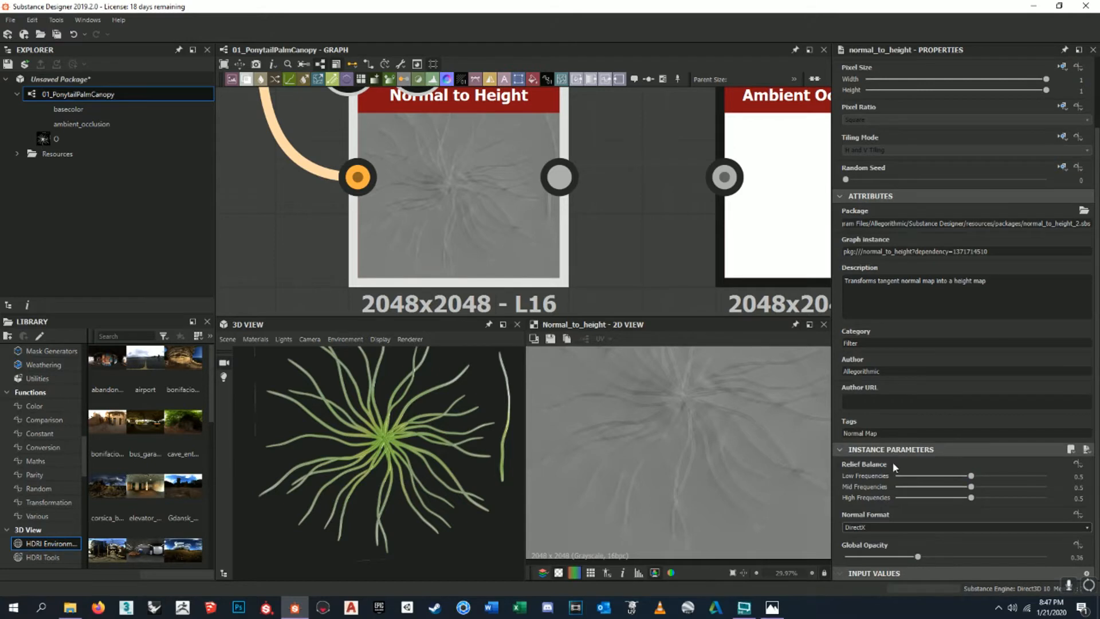
left_click_drag(968, 478, 910, 477)
left_click_drag(968, 492, 906, 487)
left_click_drag(970, 497, 1073, 499)
scroll(682, 439, "up", 5)
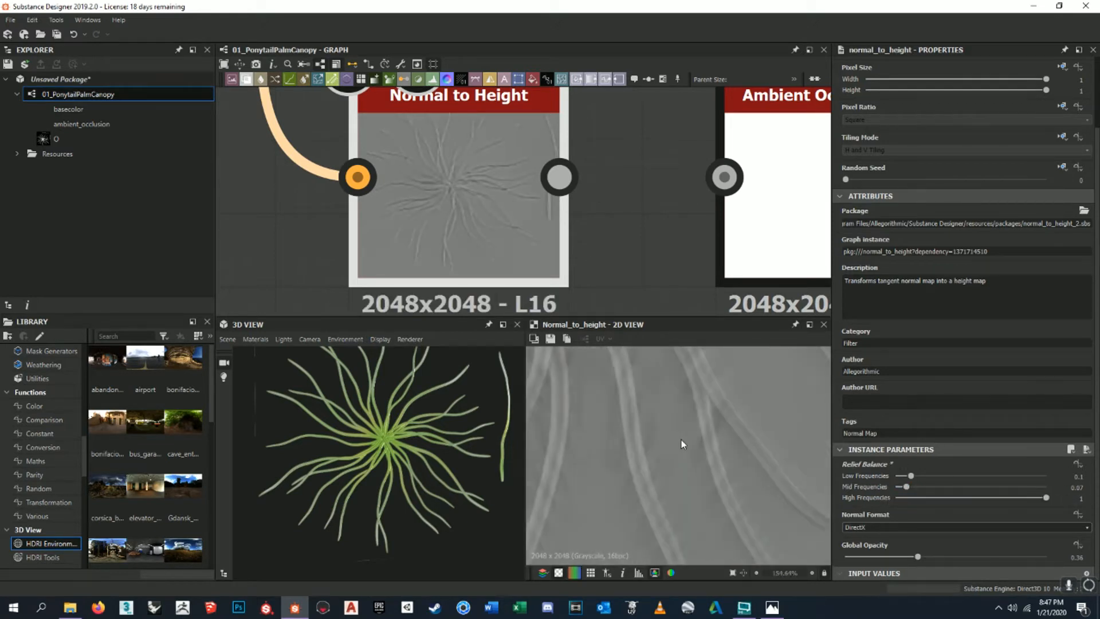
scroll(690, 429, "up", 4)
scroll(733, 418, "down", 5)
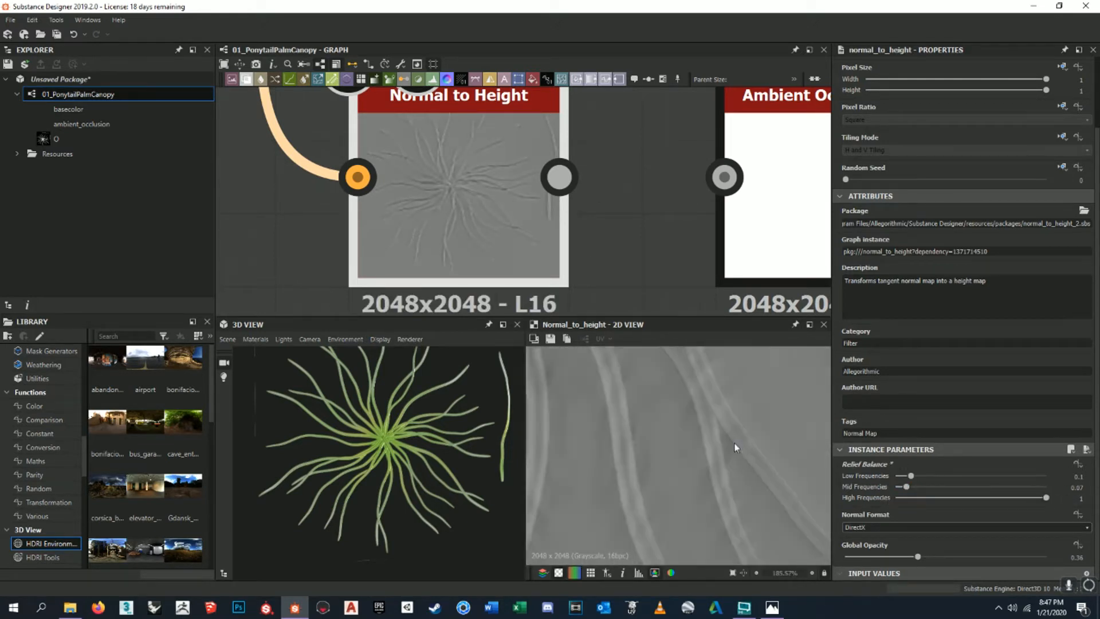
middle_click_drag(722, 439, 829, 430)
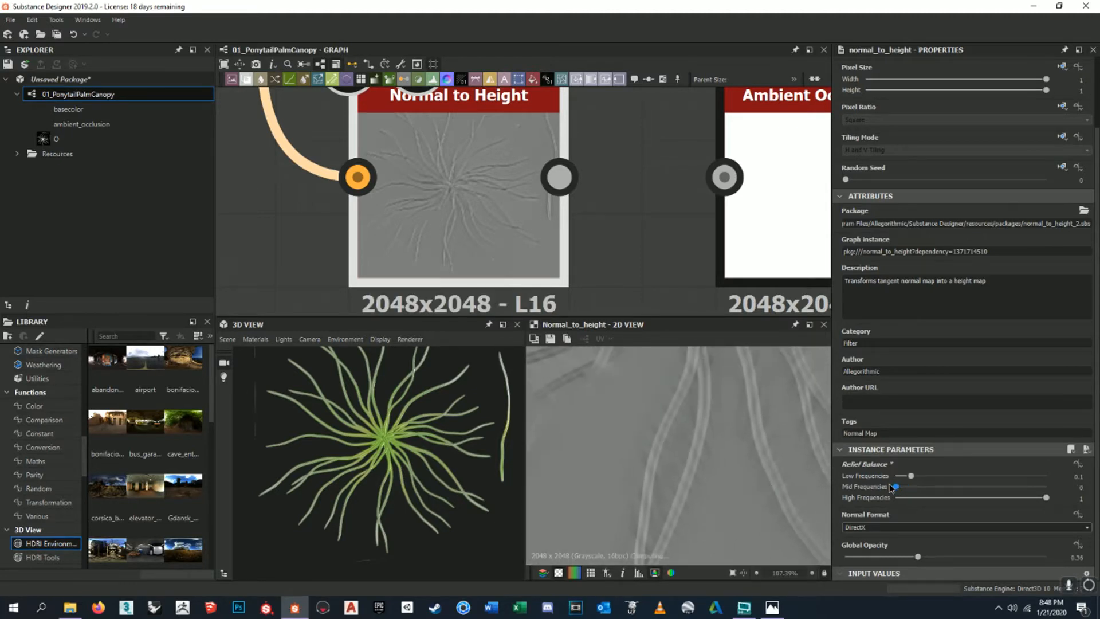
- Set the Normal to Height node's mid frequencies to 0, low frequencies to 0.31 and global opacity to 0.66
left_click_drag(888, 487, 943, 480)
mouse_move(918, 556)
left_mouse_down()
mouse_move(899, 555)
mouse_move(914, 551)
left_mouse_up()
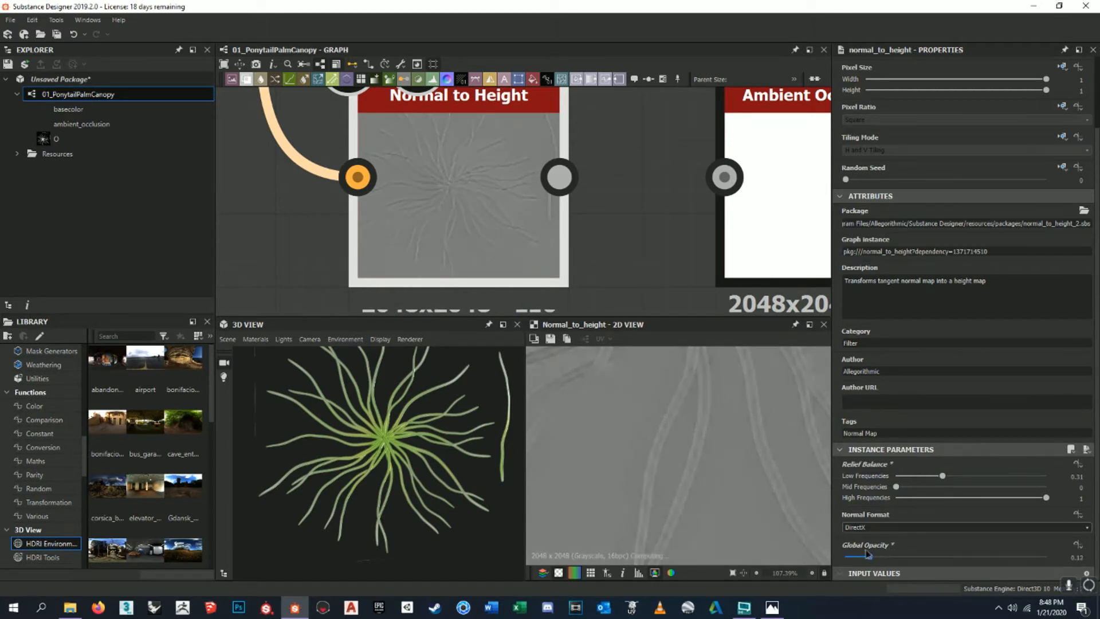
left_click_drag(913, 551, 979, 550)
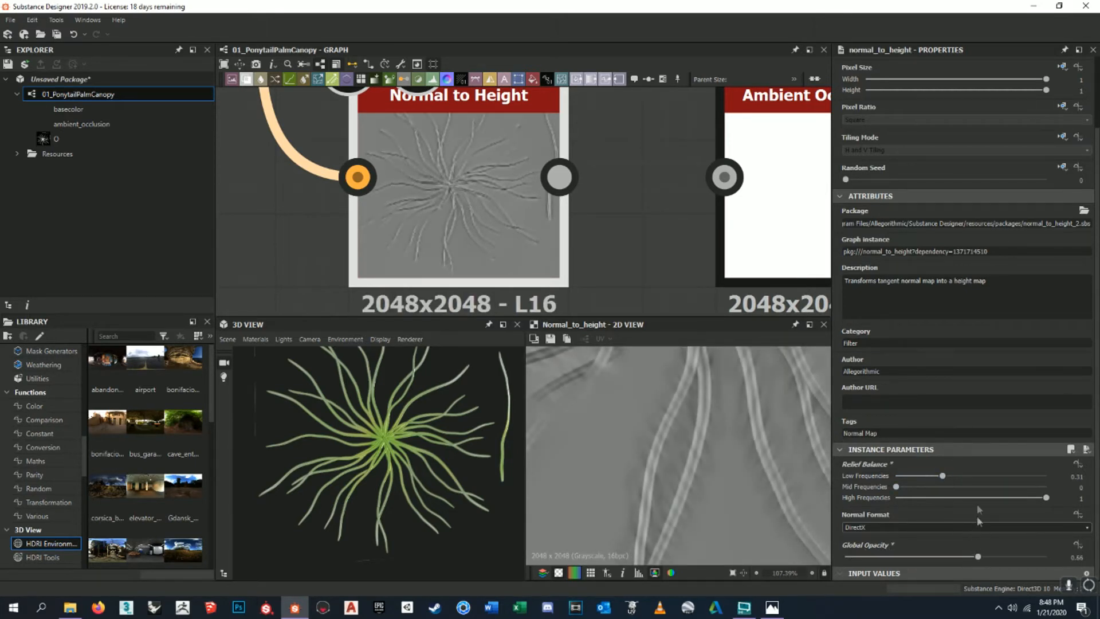
- Set the Normal to Height node's low frequencies to 0 and its high frequencies to 0.75
left_click_drag(1020, 502, 947, 497)
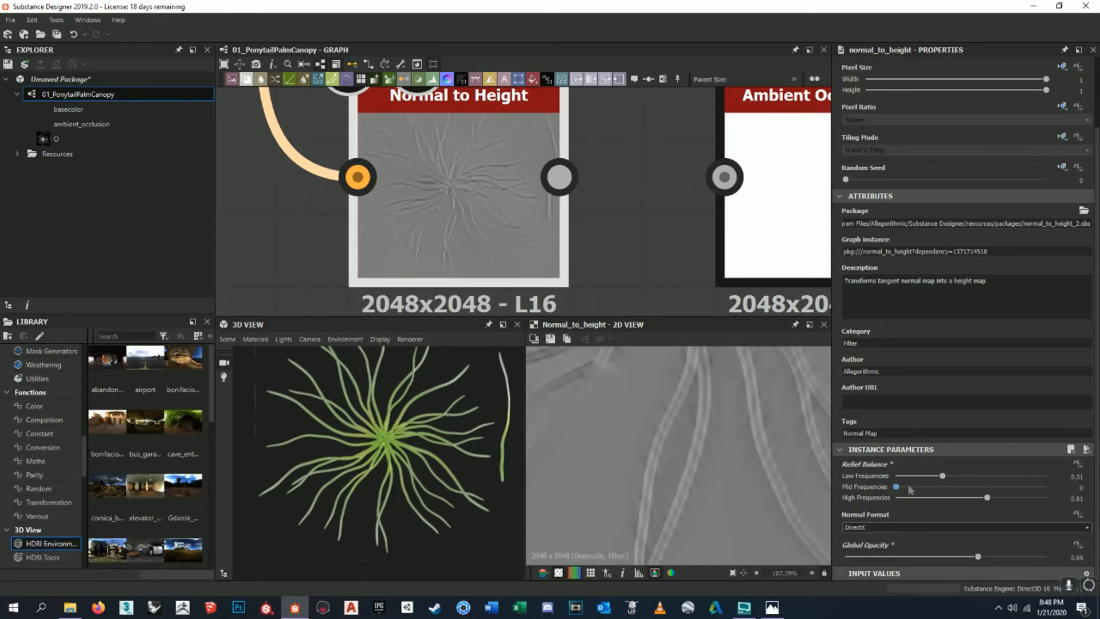
left_click_drag(1010, 488, 886, 501)
scroll(729, 467, "down", 6)
scroll(714, 422, "up", 8)
scroll(715, 432, "down", 1)
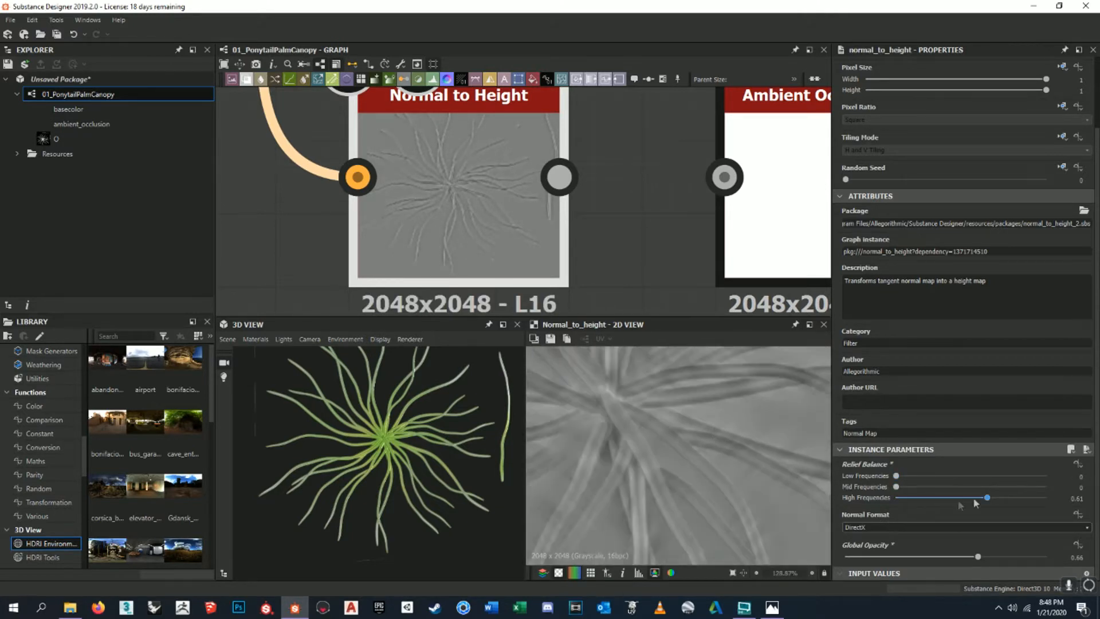
mouse_move(987, 498)
left_mouse_down()
mouse_move(1054, 509)
mouse_move(1008, 497)
left_mouse_up()
- Connect the Normal to Height node's height output to the Ambient Occlusion node and display the occlusion result
scroll(600, 216, "down", 6)
scroll(600, 216, "up", 5)
scroll(600, 216, "down", 5)
scroll(598, 213, "up", 6)
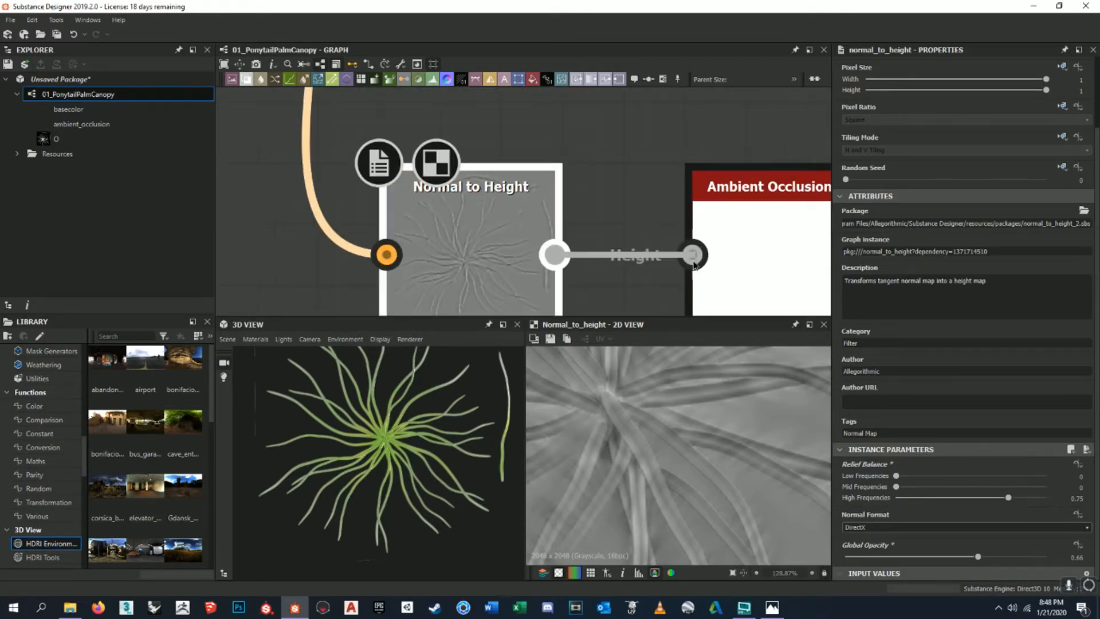
scroll(693, 265, "down", 3)
left_click(653, 269)
scroll(737, 408, "down", 5)
scroll(695, 387, "up", 6)
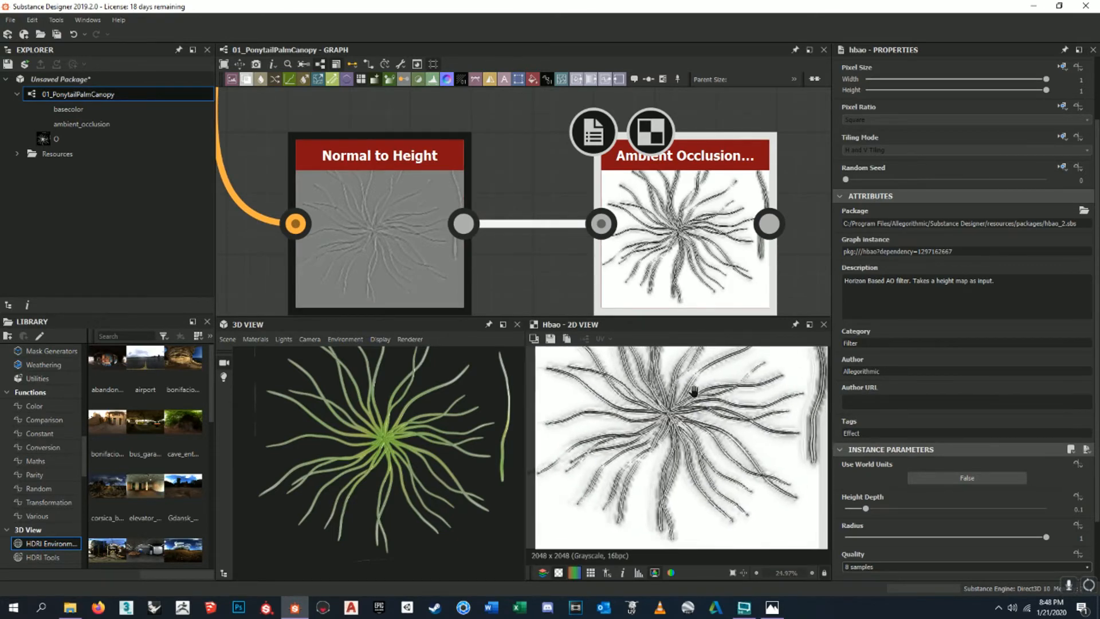
scroll(681, 409, "down", 2)
- Set the Ambient Occlusion node's height depth to 0.04 and inspect the overlapping strands in the result
left_click_drag(857, 509, 853, 510)
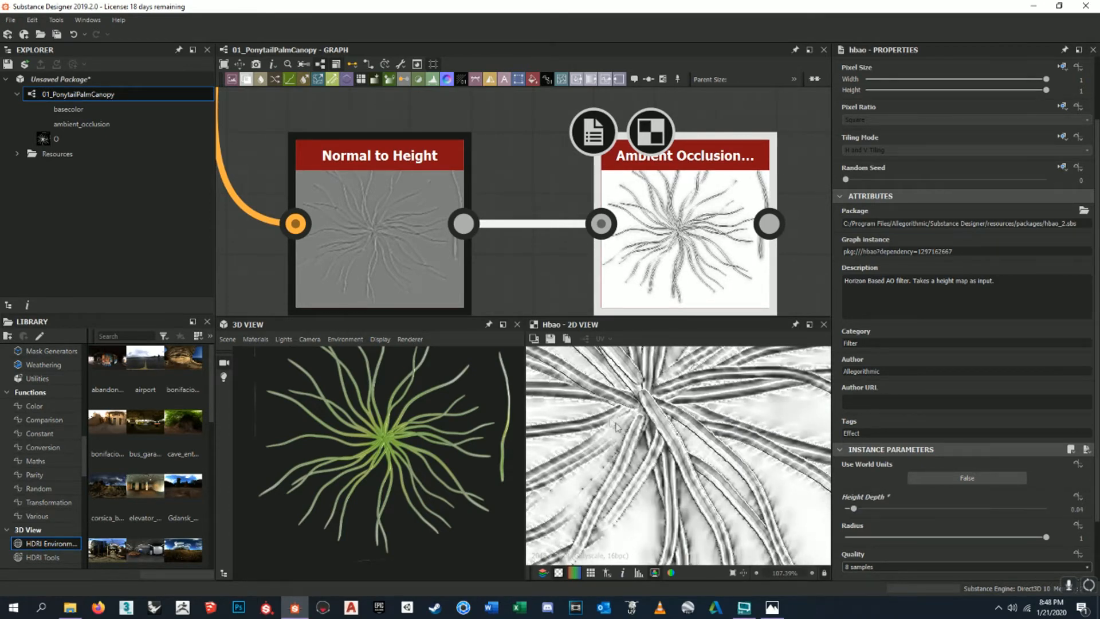
scroll(615, 426, "up", 5)
scroll(773, 481, "down", 5)
middle_click_drag(770, 478, 707, 448)
scroll(709, 453, "down", 1)
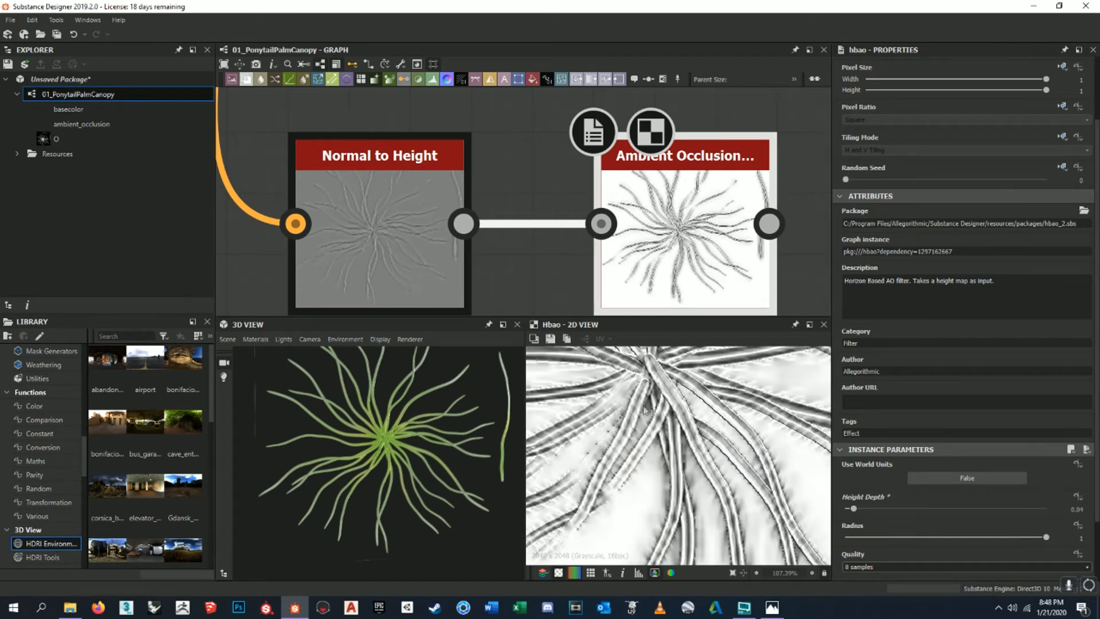
scroll(698, 420, "up", 3)
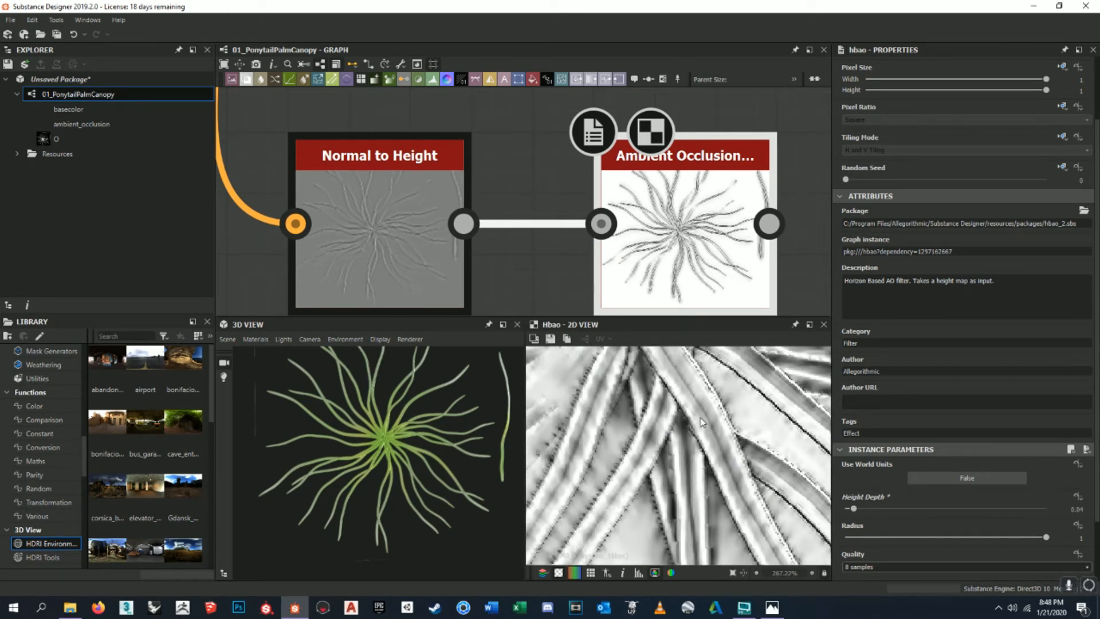
middle_click_drag(699, 420, 710, 456)
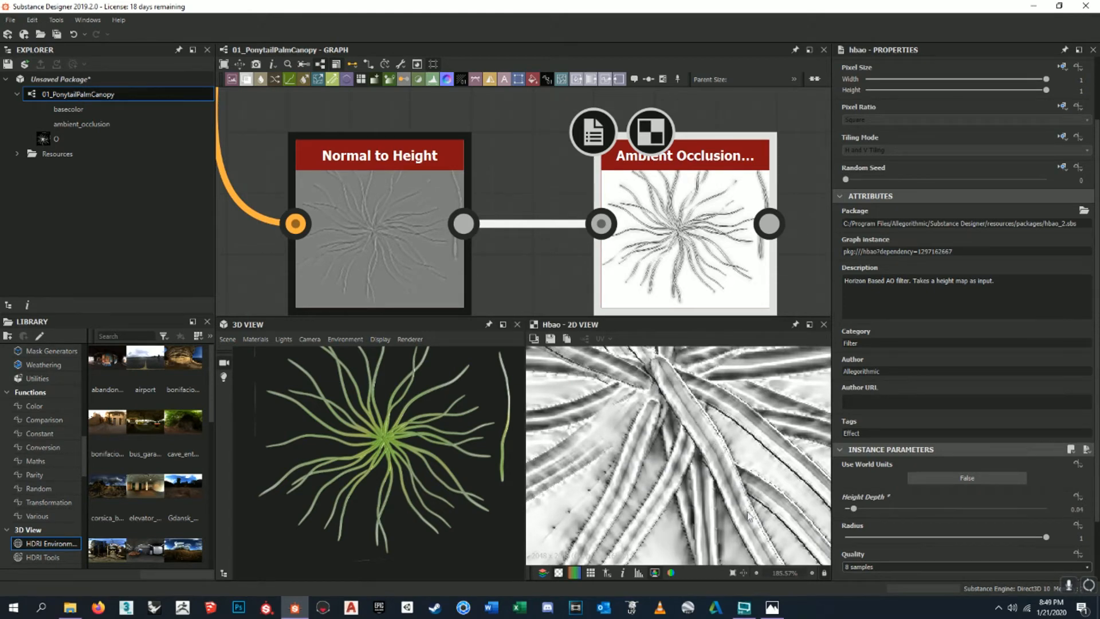
- Examine the ambient occlusion result along the individual strands and around the canopy's centre
middle_click_drag(772, 559, 698, 426)
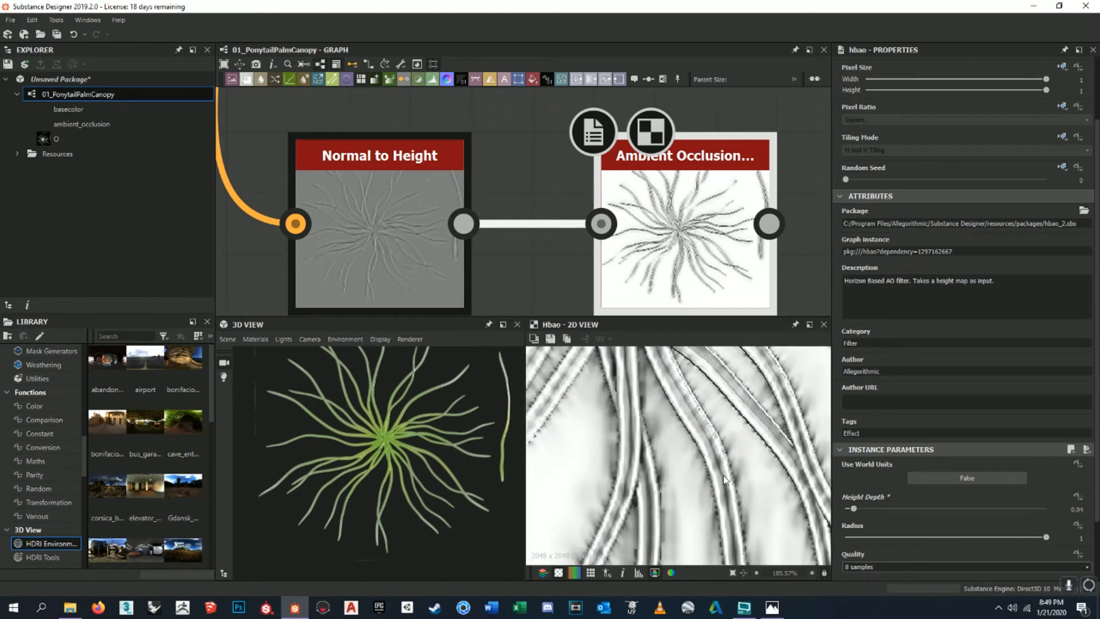
scroll(723, 404, "down", 3)
middle_click_drag(754, 404, 658, 446)
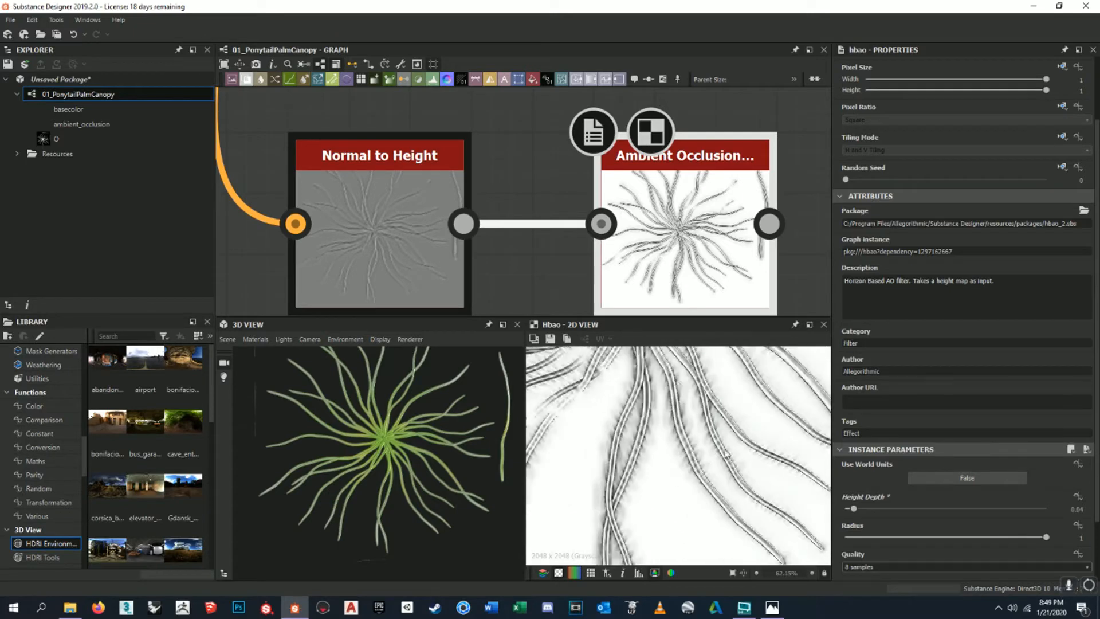
scroll(655, 456, "up", 2)
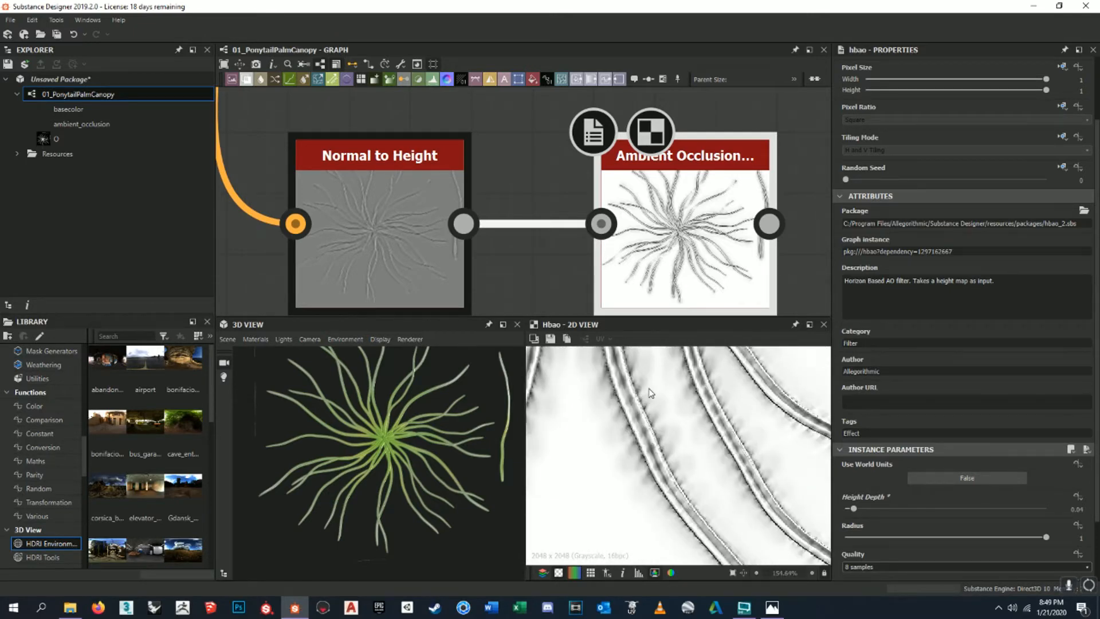
middle_click_drag(650, 393, 710, 469)
scroll(710, 468, "down", 1)
middle_click_drag(690, 410, 723, 454)
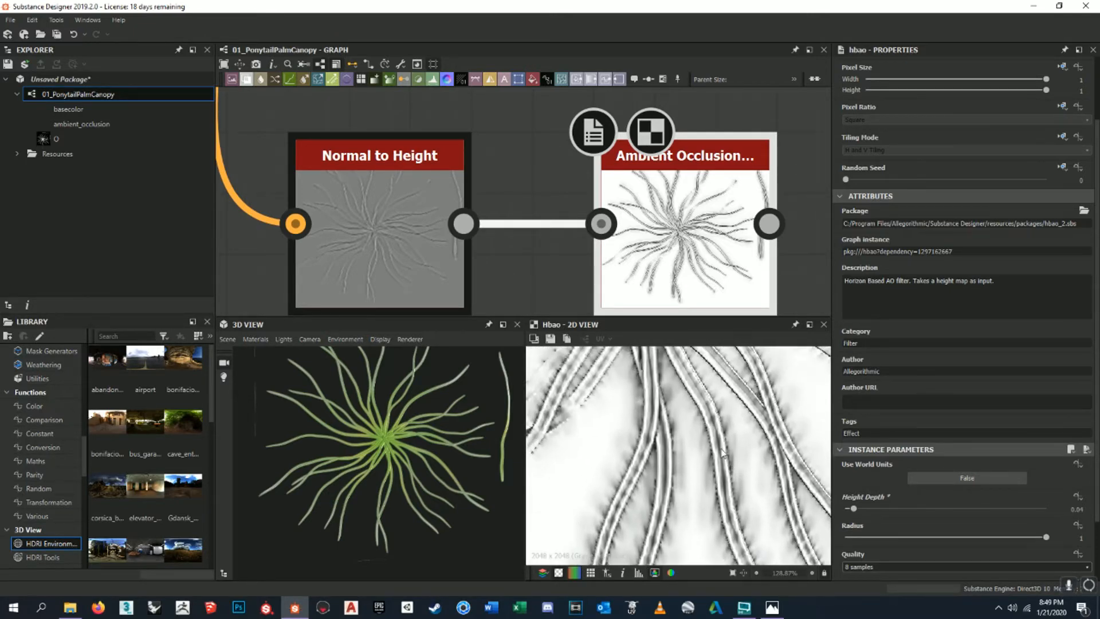
scroll(735, 455, "down", 11)
scroll(732, 463, "up", 4)
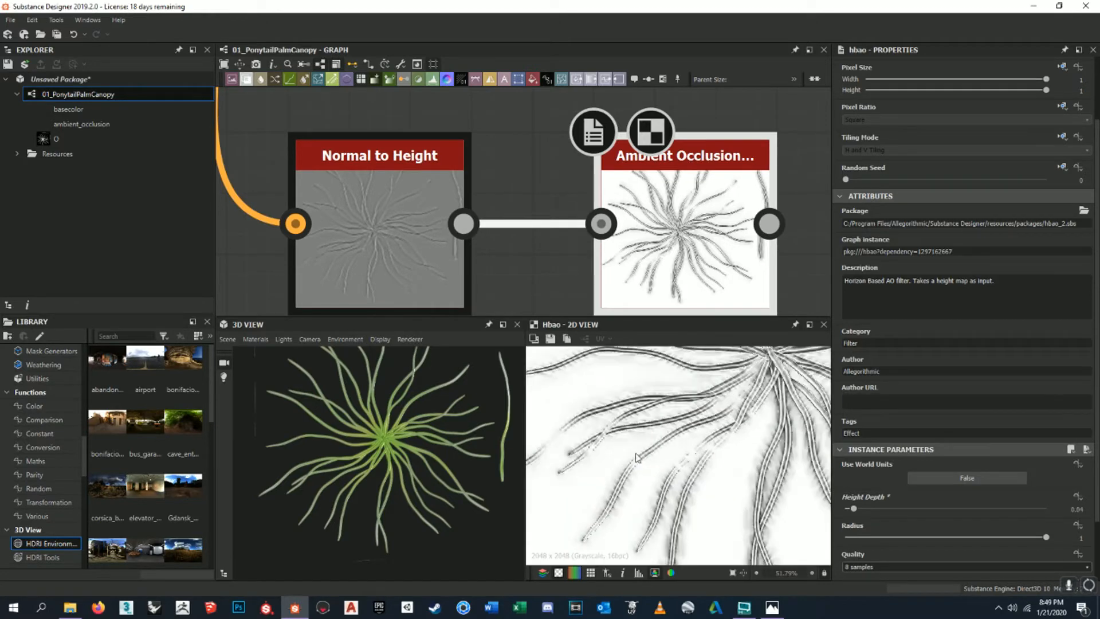
scroll(645, 232, "down", 7)
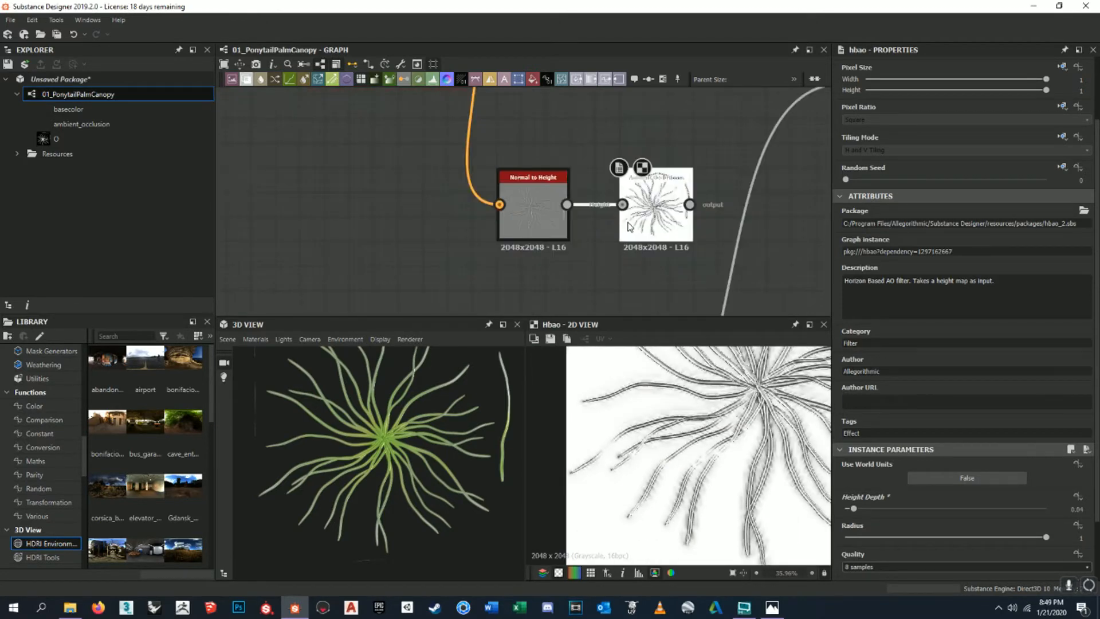
- Check the normal map bitmap, display the canopy's height bitmap and examine its strands up close and where they overlap
scroll(510, 156, "up", 5)
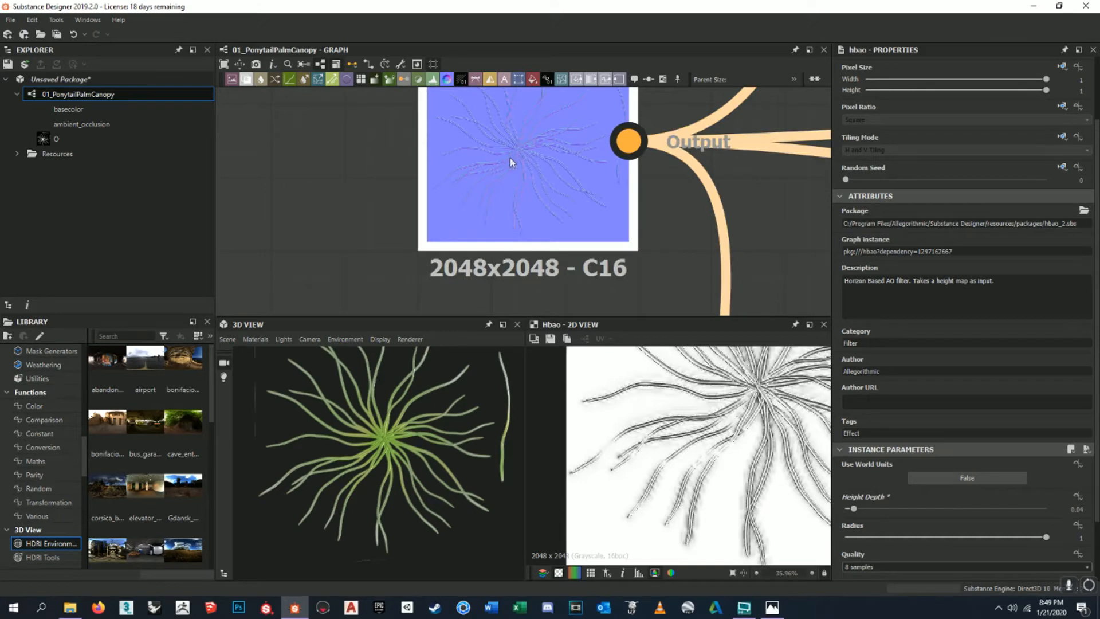
middle_click_drag(723, 240, 537, 216)
scroll(593, 211, "down", 10)
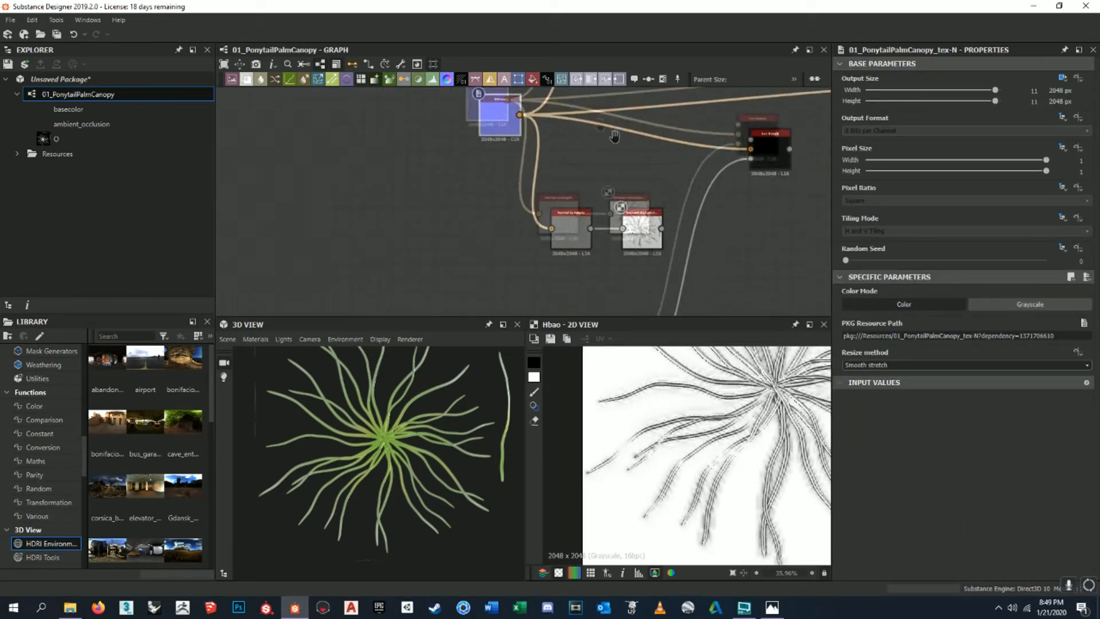
scroll(556, 271, "up", 10)
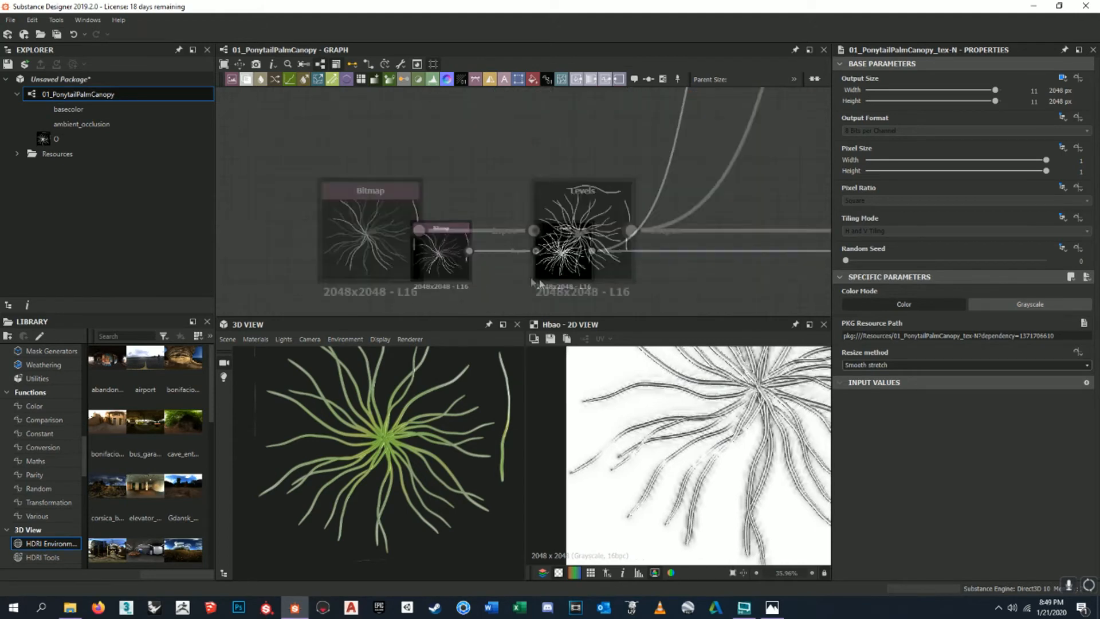
double_click(370, 249)
scroll(755, 389, "up", 10)
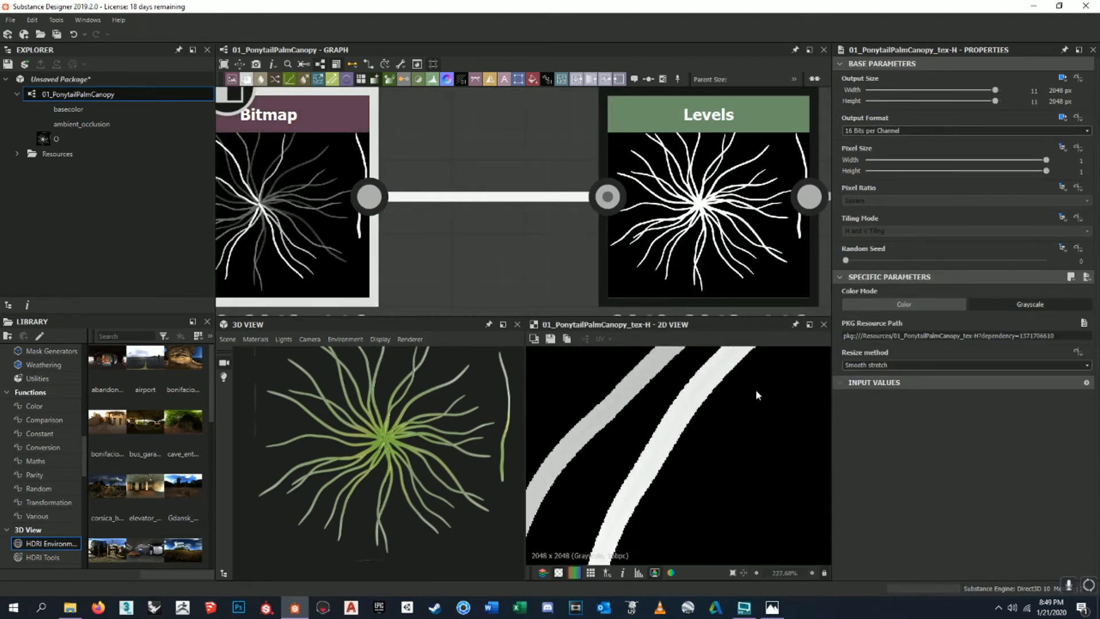
scroll(669, 525, "down", 8)
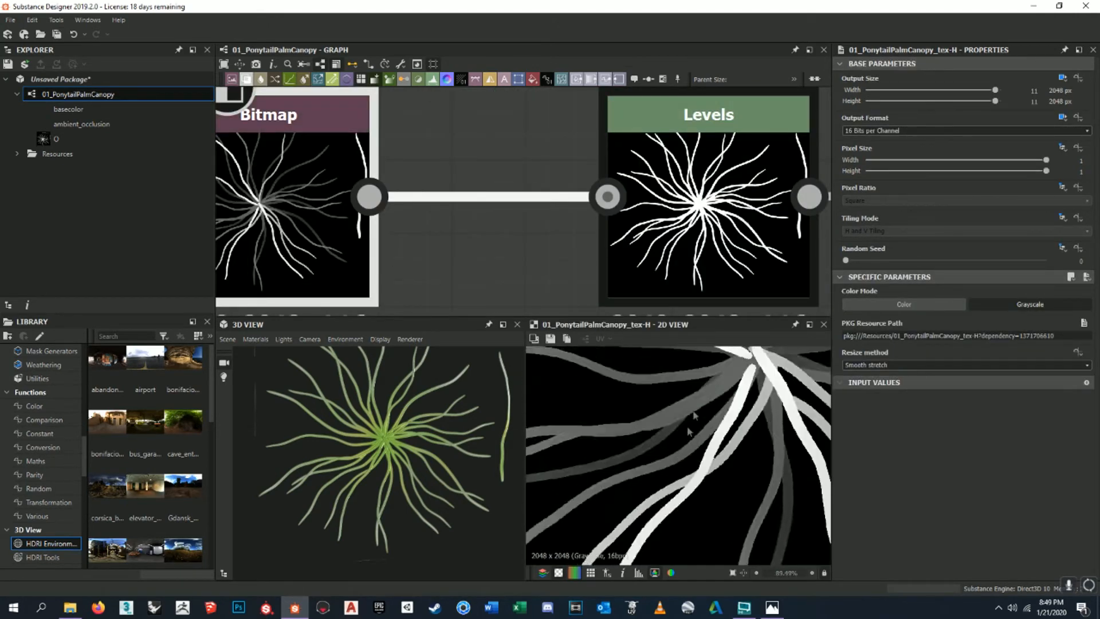
- Add a Normal node to the graph and place it above the Ambient Occlusion node
scroll(630, 258, "down", 12)
middle_click_drag(575, 191, 519, 280)
scroll(590, 237, "up", 4)
scroll(602, 221, "down", 1)
key("space")
type("normal")
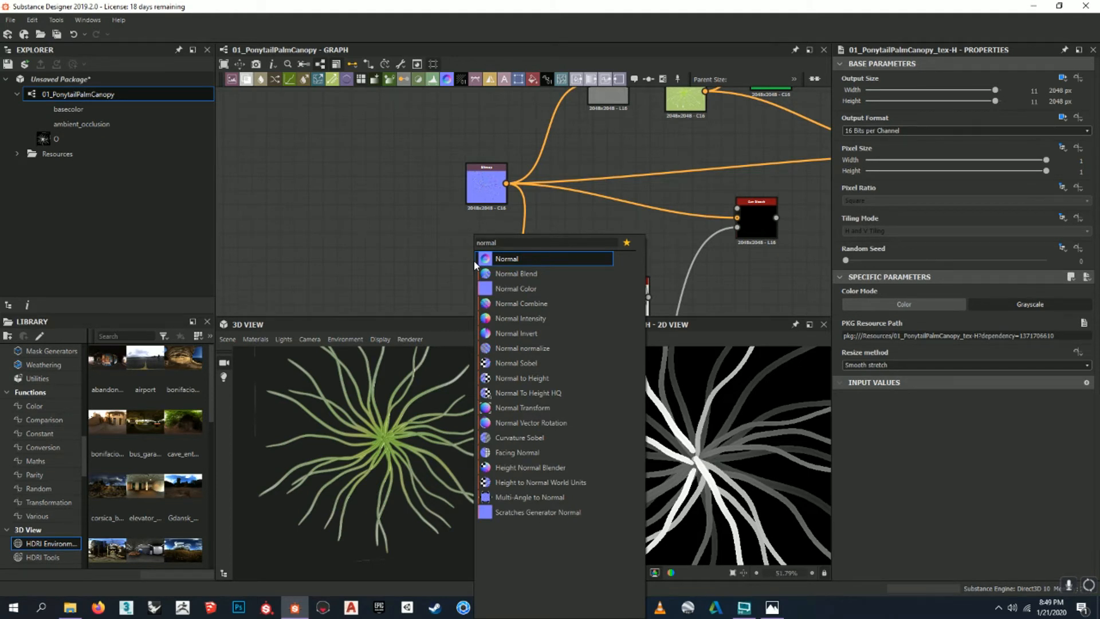
left_click(507, 261)
scroll(461, 260, "up", 4)
scroll(461, 259, "down", 1)
scroll(505, 171, "down", 3)
middle_click_drag(503, 171, 441, 131)
left_click_drag(425, 189, 581, 176)
- Connect the Normal to Height node's height output to the Normal node and inspect the regenerated normal map
scroll(581, 176, "up", 3)
left_click_drag(493, 274, 560, 156)
scroll(681, 409, "up", 4)
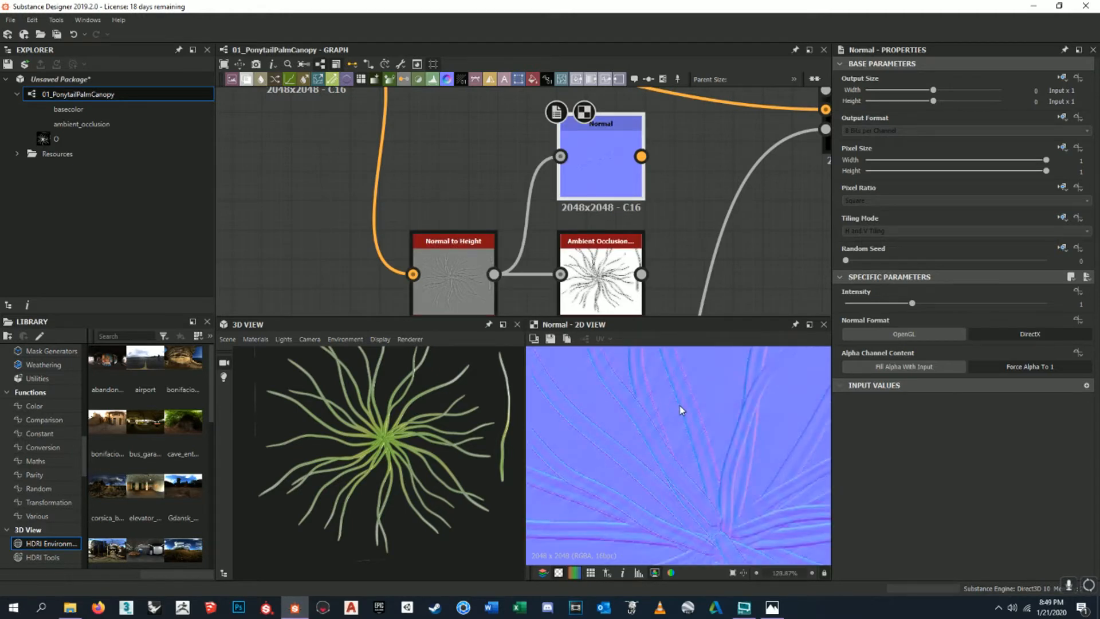
scroll(593, 290, "down", 3)
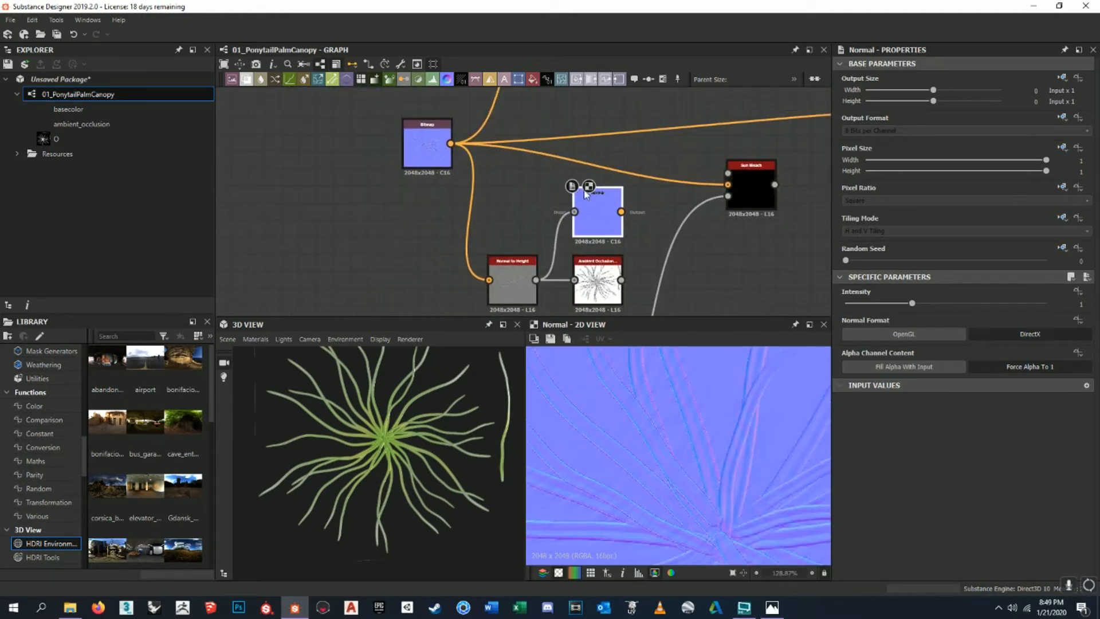
- Move the Normal node closer to the bitmap, check its normal format option and delete the node
left_click_drag(588, 208, 540, 202)
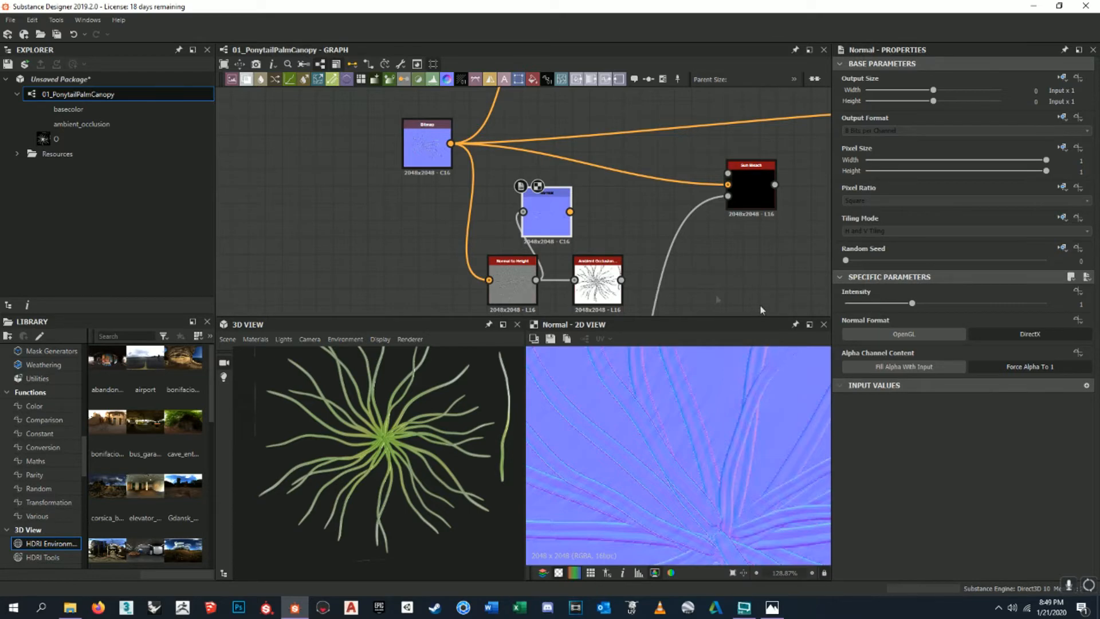
scroll(507, 208, "up", 6)
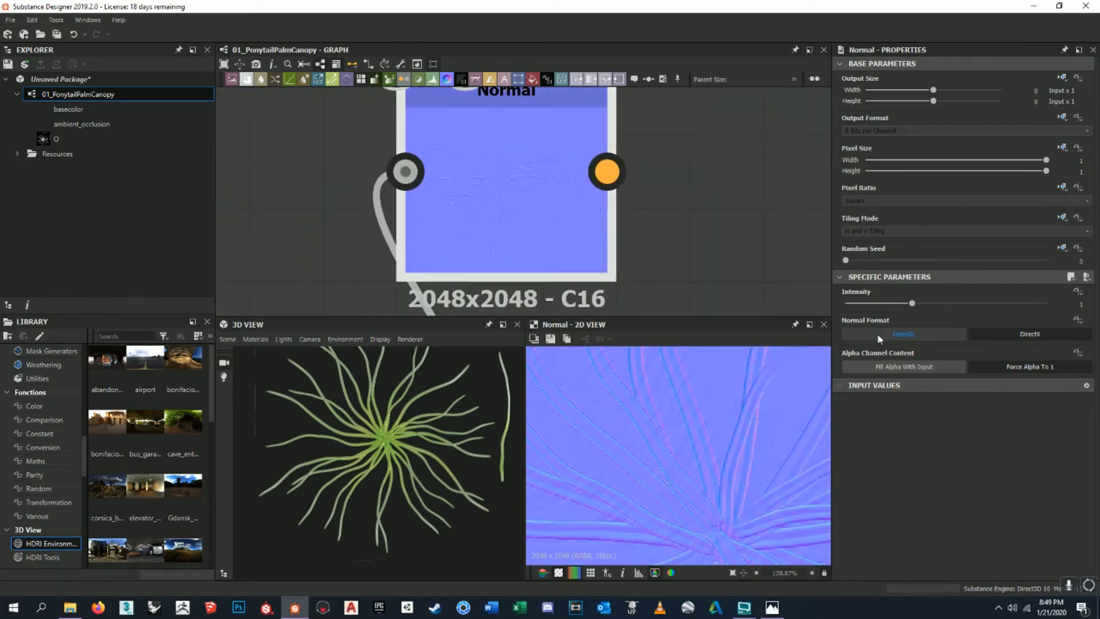
scroll(614, 221, "down", 5)
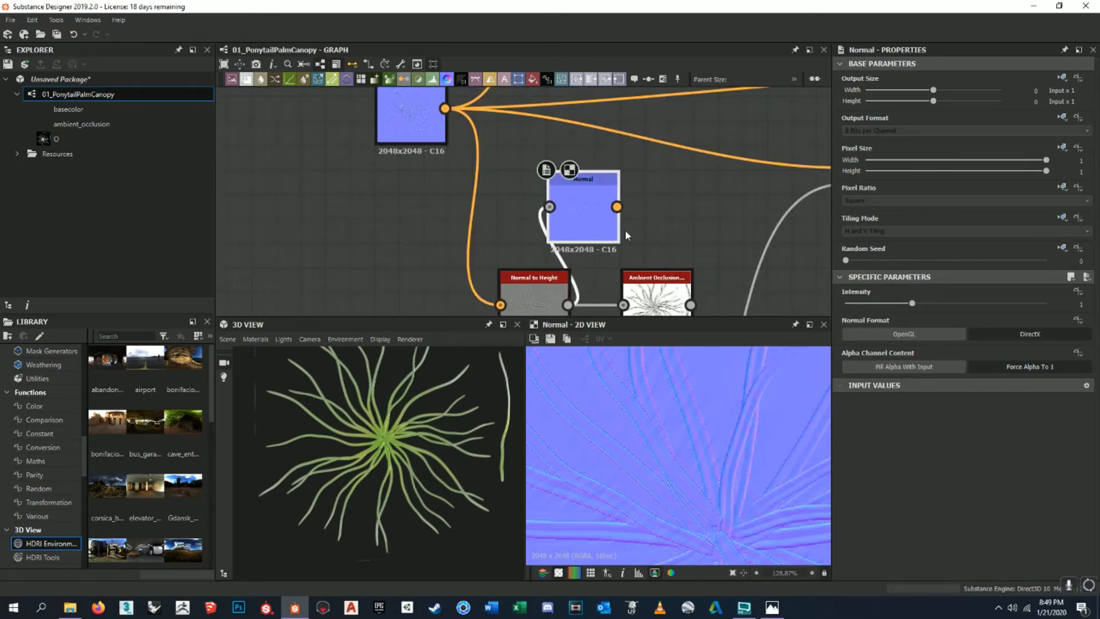
key("Delete")
- Display the Normal to Height node's result and set its global opacity to 0.45
middle_click_drag(624, 250, 630, 164)
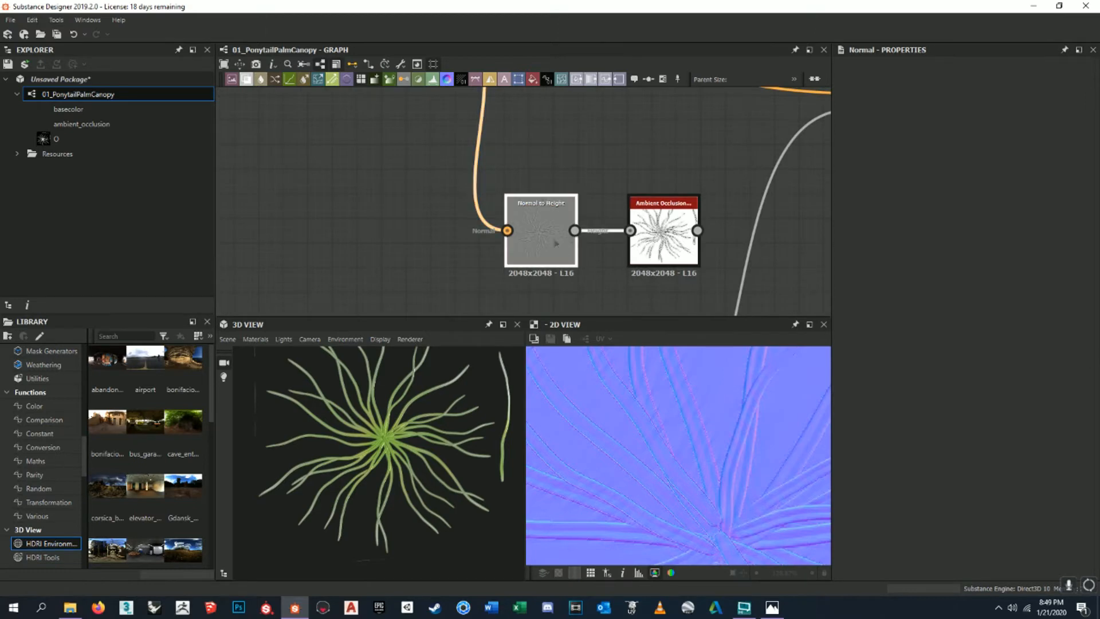
double_click(555, 240)
scroll(689, 466, "down", 4)
middle_click_drag(689, 466, 711, 438)
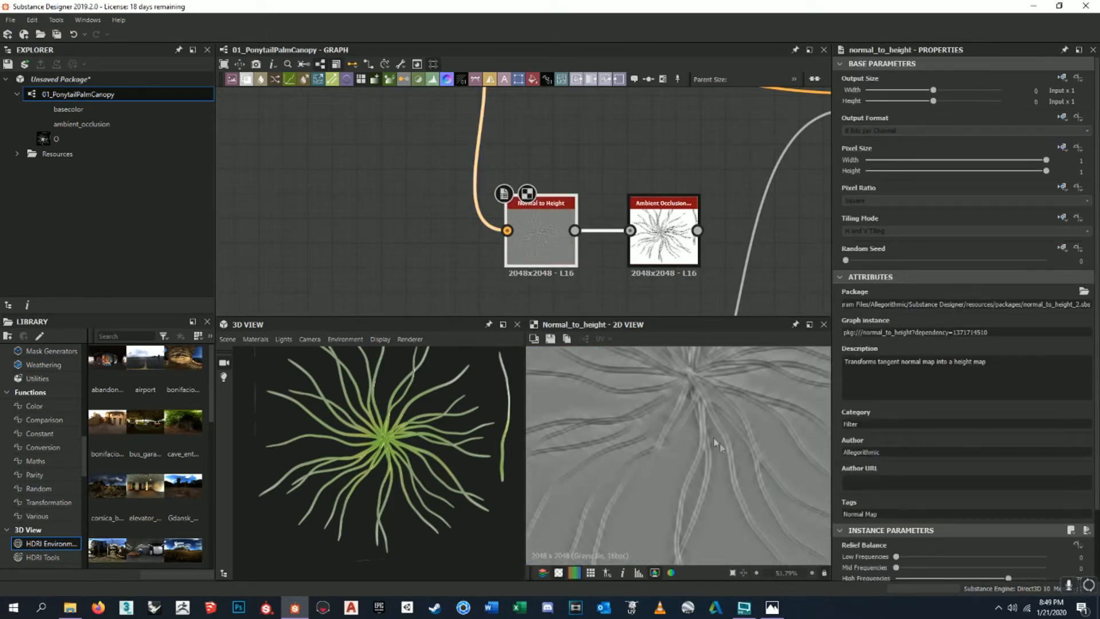
scroll(711, 440, "down", 3)
scroll(945, 530, "down", 3)
left_click_drag(982, 558, 938, 555)
scroll(658, 412, "up", 8)
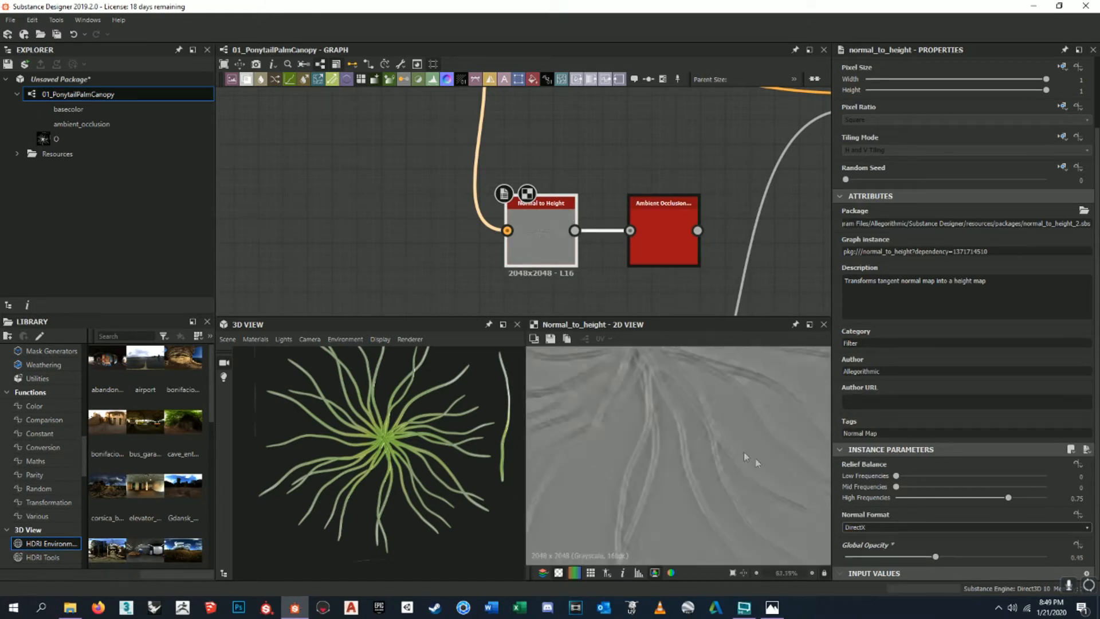
- Set the Normal to Height node's low and mid frequencies to 0 and high frequencies to 0.32, with the DirectX normal format
left_click_drag(999, 497, 1048, 488)
left_click_drag(898, 476, 954, 476)
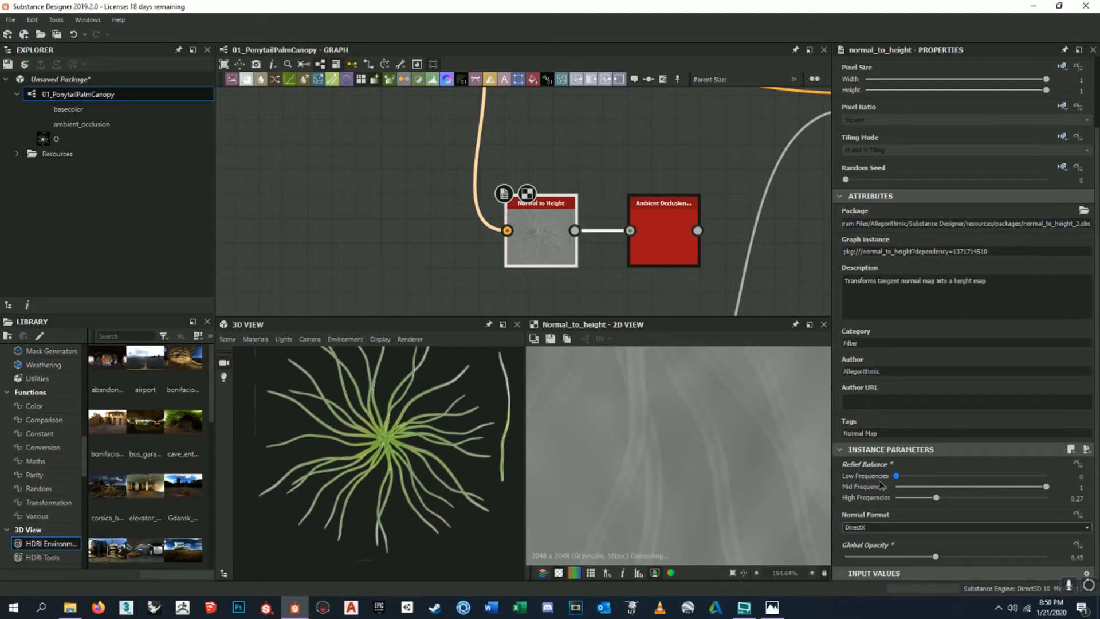
left_click_drag(1044, 487, 1002, 486)
left_click_drag(891, 486, 942, 499)
left_click(918, 527)
left_click(917, 536)
scroll(728, 429, "down", 6)
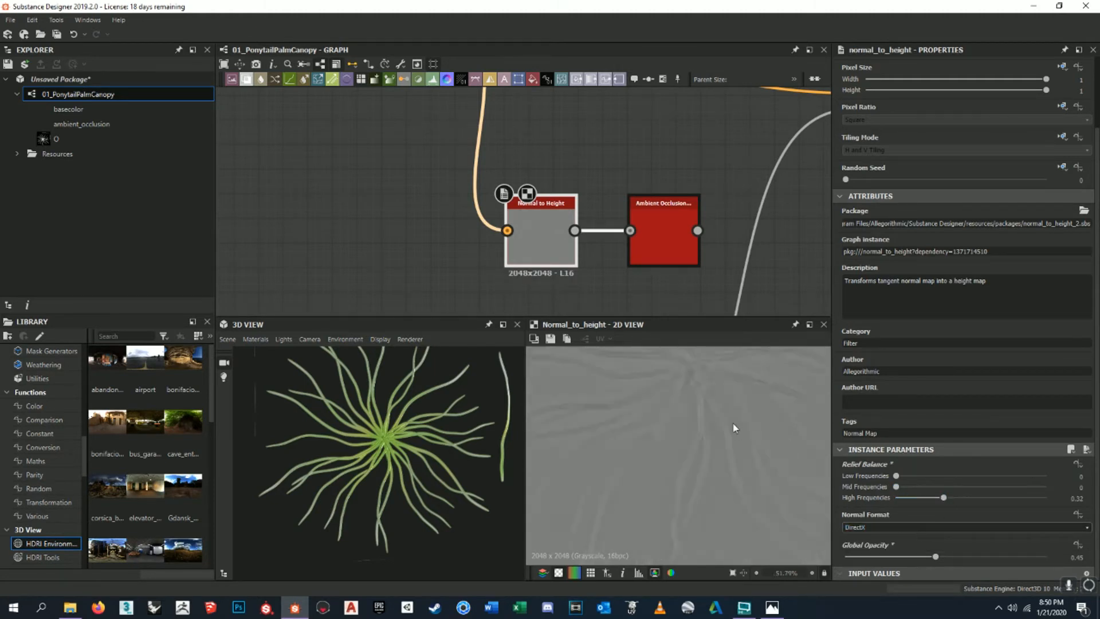
- Display the Ambient Occlusion node's result and inspect the shading along the strands
scroll(637, 238, "down", 3)
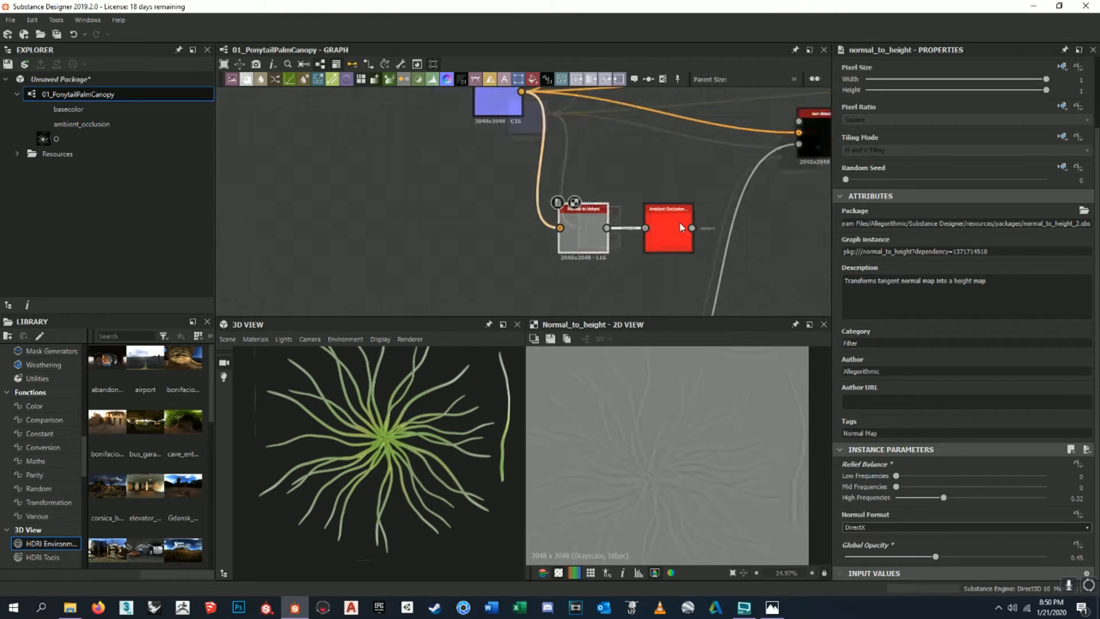
double_click(637, 238)
middle_click_drag(637, 238, 592, 132)
scroll(657, 443, "up", 3)
scroll(657, 443, "up", 3)
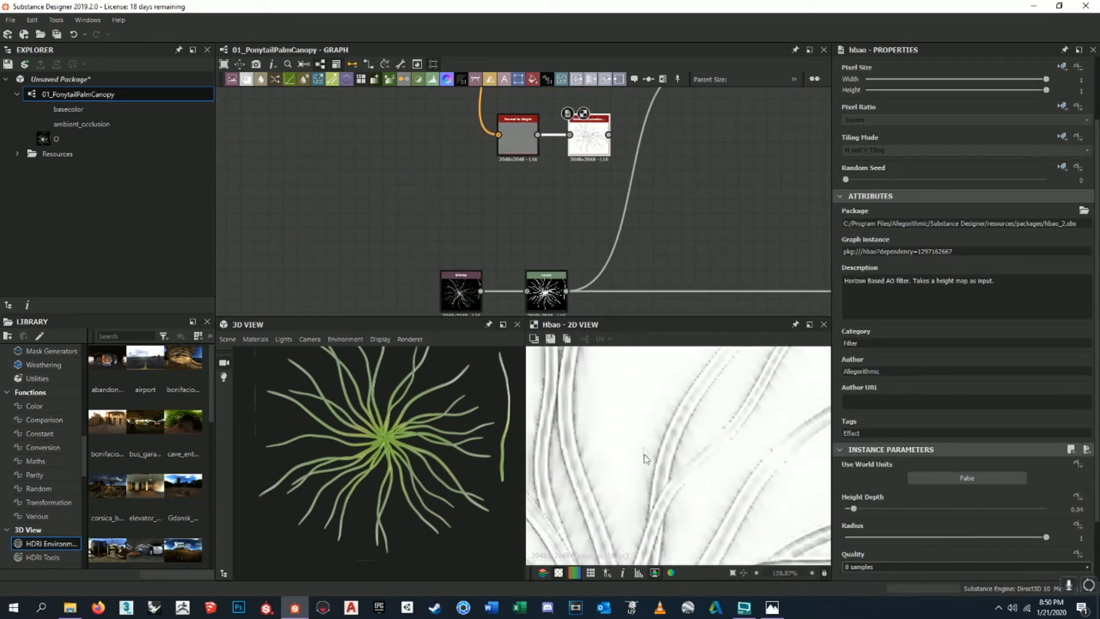
- Connect the height bitmap's output directly to the Ambient Occlusion node's input and inspect the occlusion around the canopy's centre
left_click_drag(481, 291, 570, 135)
scroll(721, 465, "down", 3)
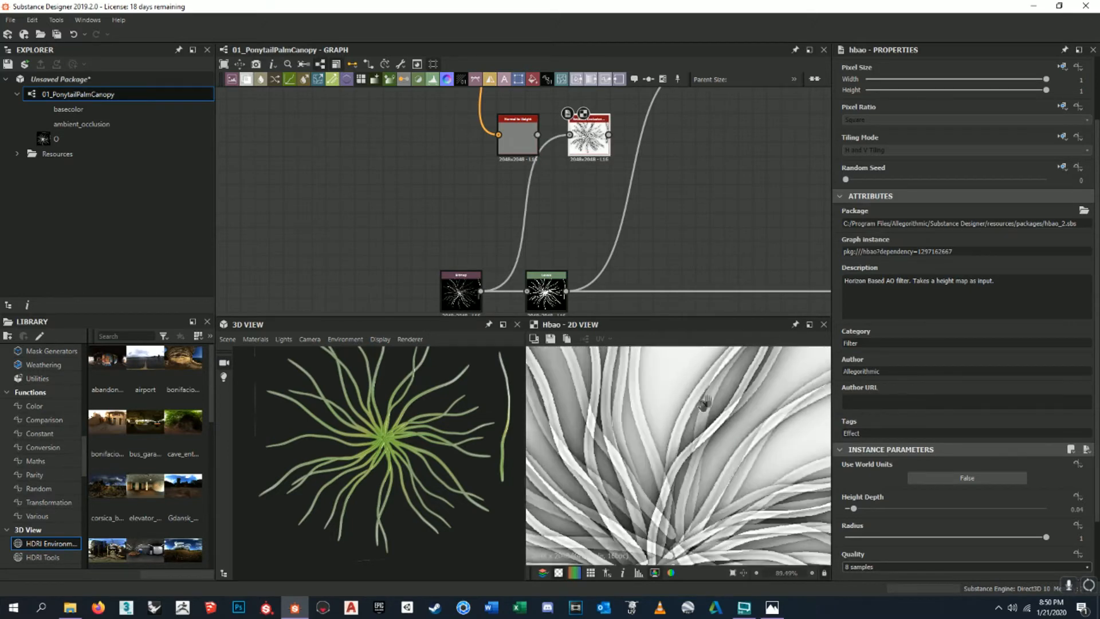
scroll(719, 470, "up", 3)
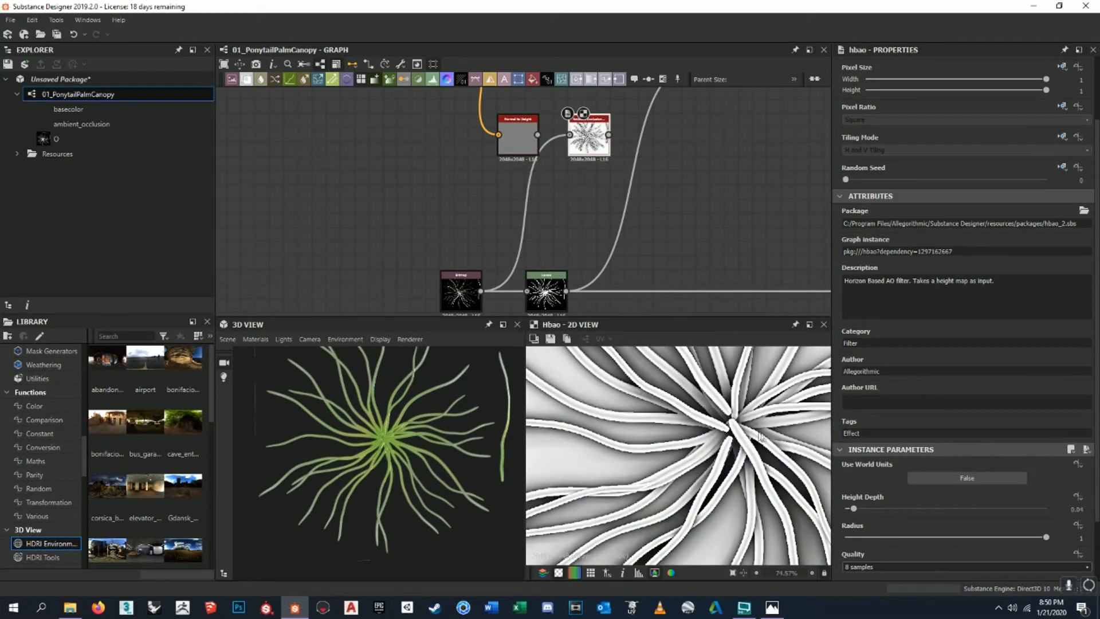
scroll(658, 286, "down", 1)
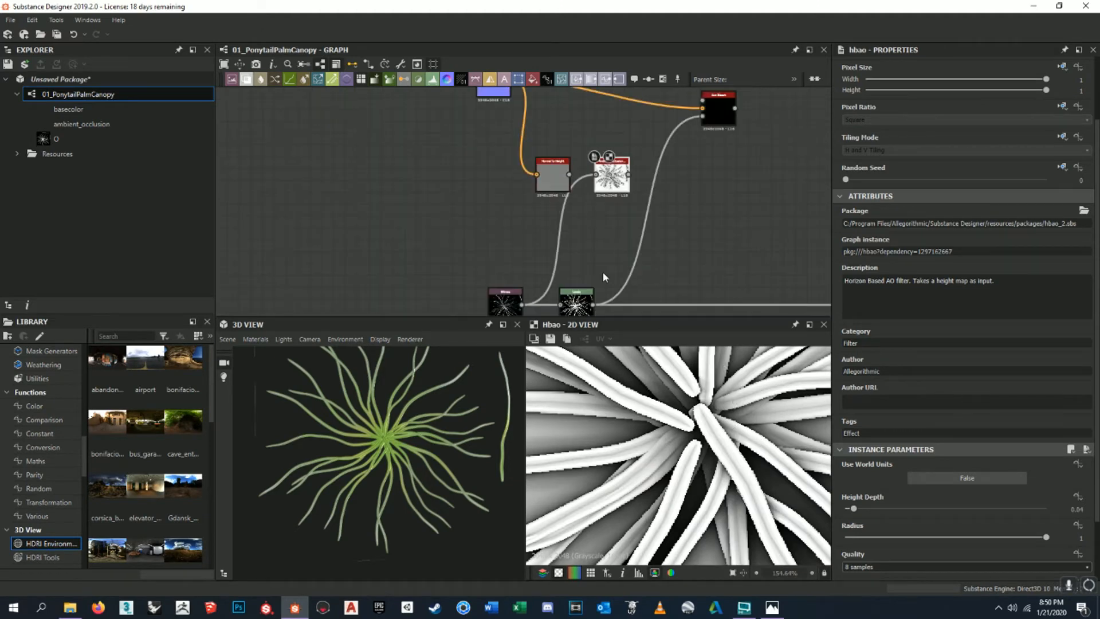
scroll(706, 443, "down", 4)
scroll(709, 444, "up", 7)
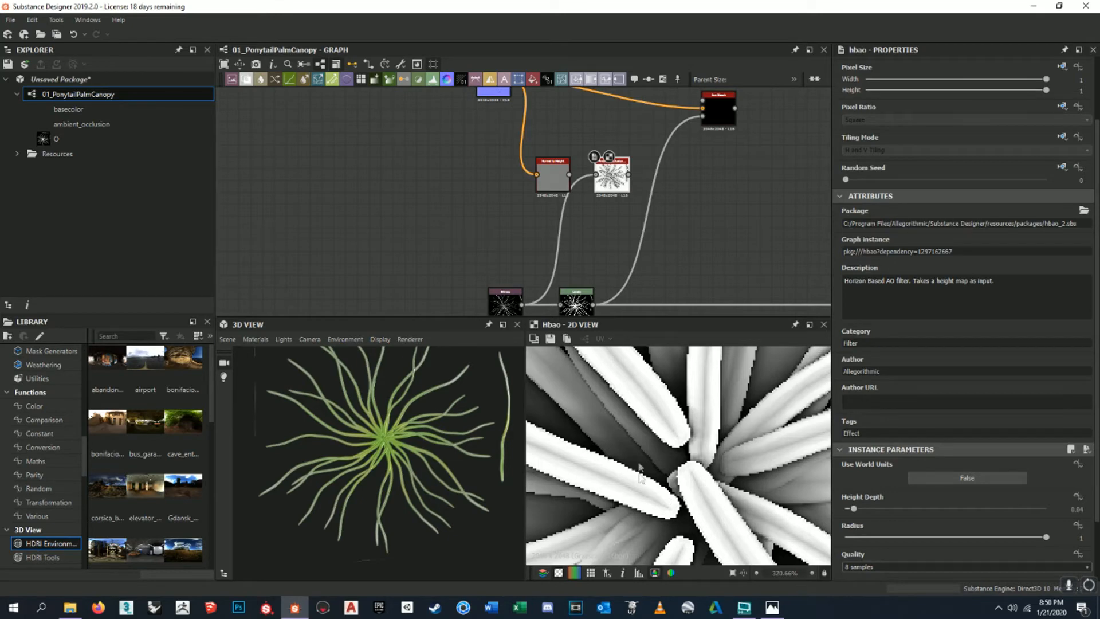
scroll(683, 415, "down", 8)
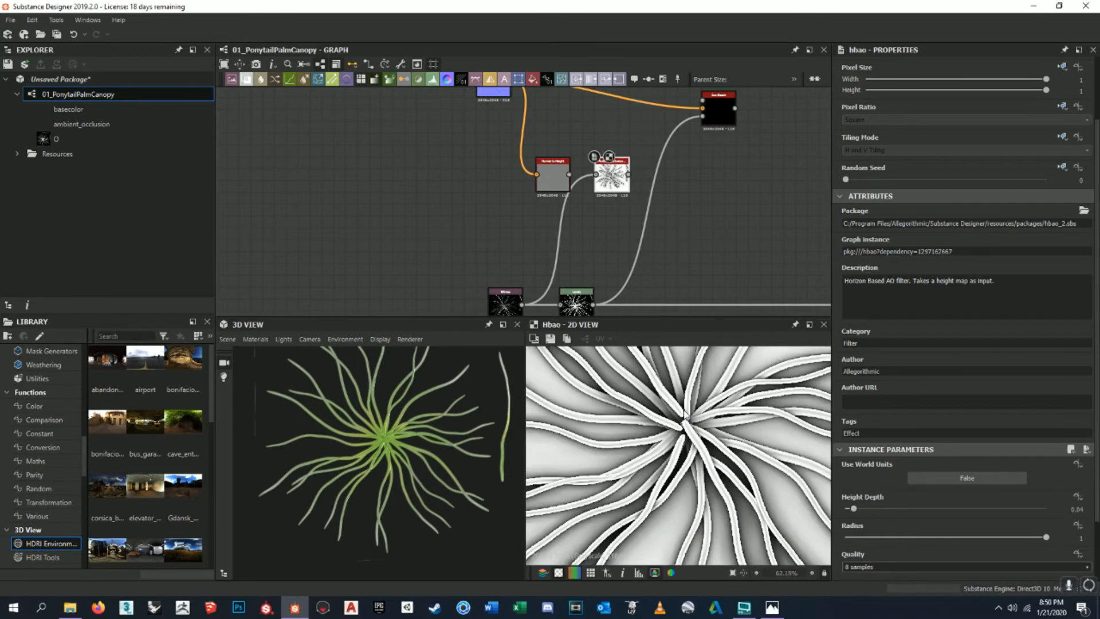
scroll(747, 424, "up", 1)
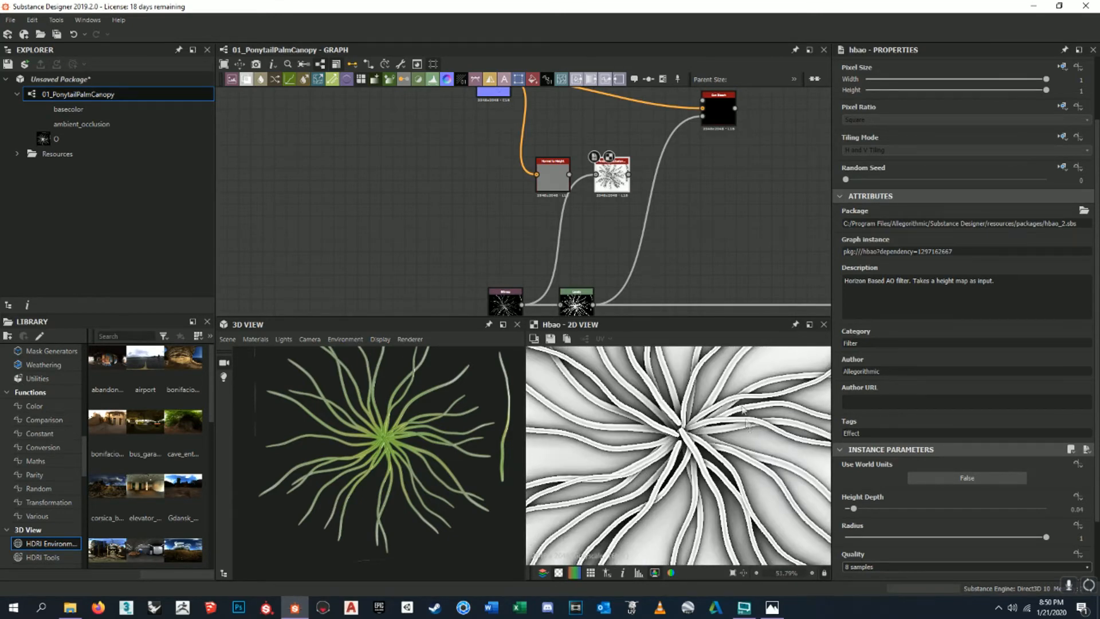
- Review the normal map branch of the graph and show the Normal to Height node's parameters
middle_click_drag(611, 230, 633, 235)
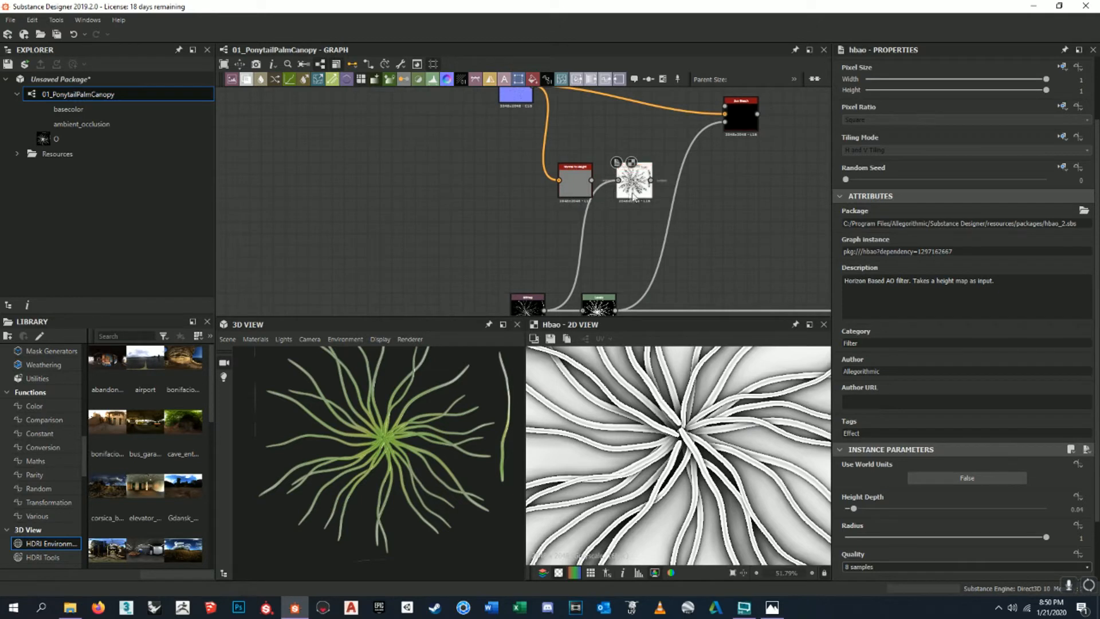
middle_click_drag(605, 167, 554, 202)
left_click_drag(536, 199, 481, 246)
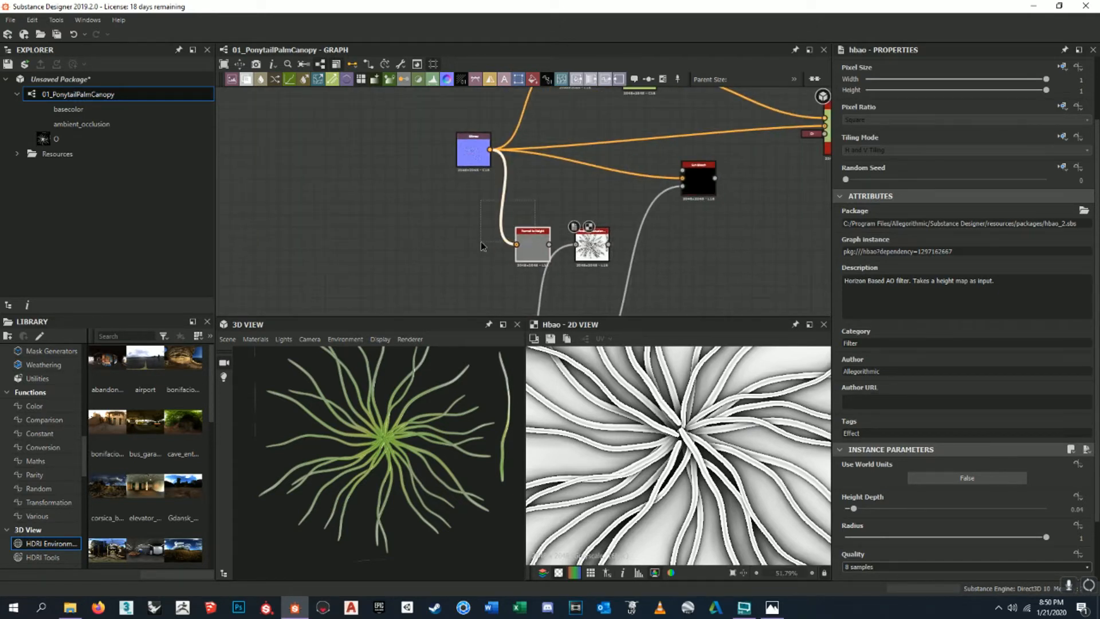
scroll(462, 144, "up", 5)
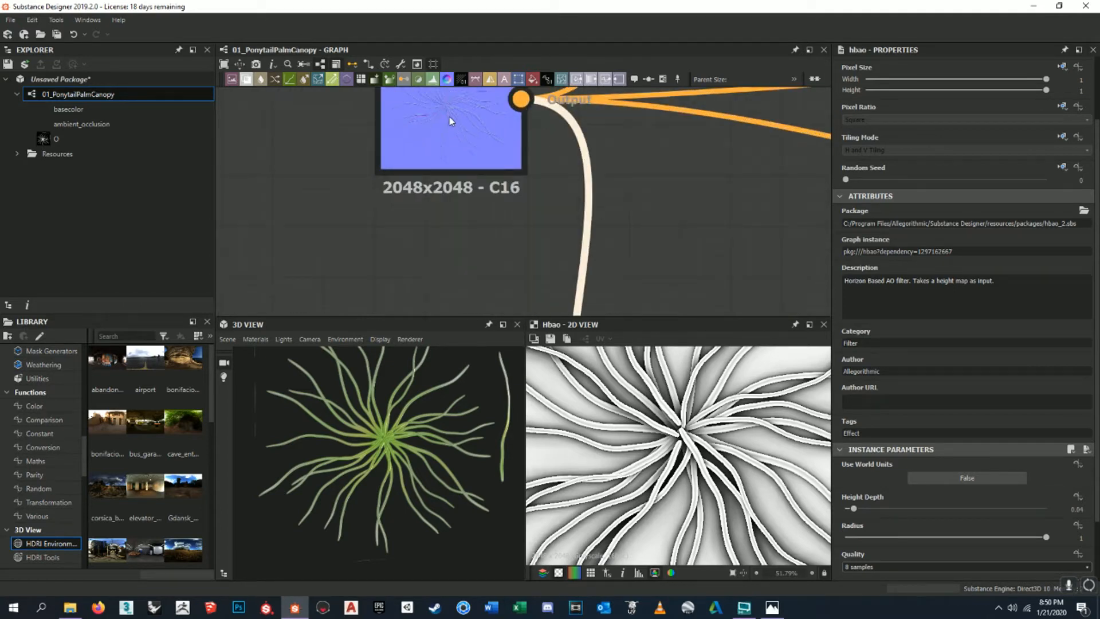
scroll(538, 199, "down", 3)
middle_click_drag(538, 199, 487, 132)
middle_click_drag(593, 239, 559, 172)
scroll(563, 198, "up", 1)
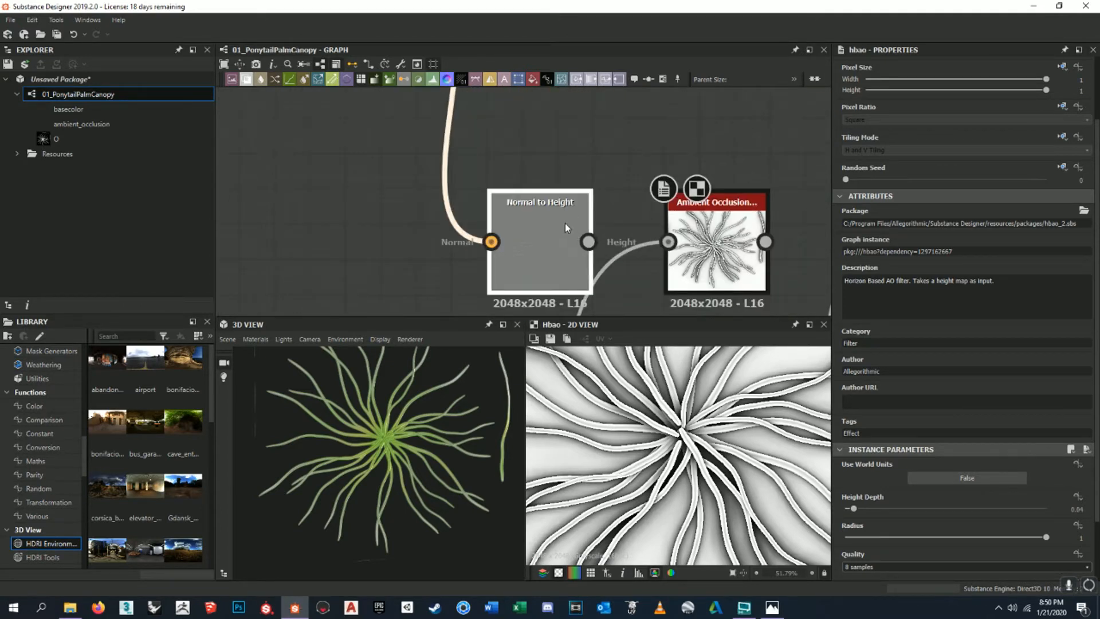
left_click(566, 225)
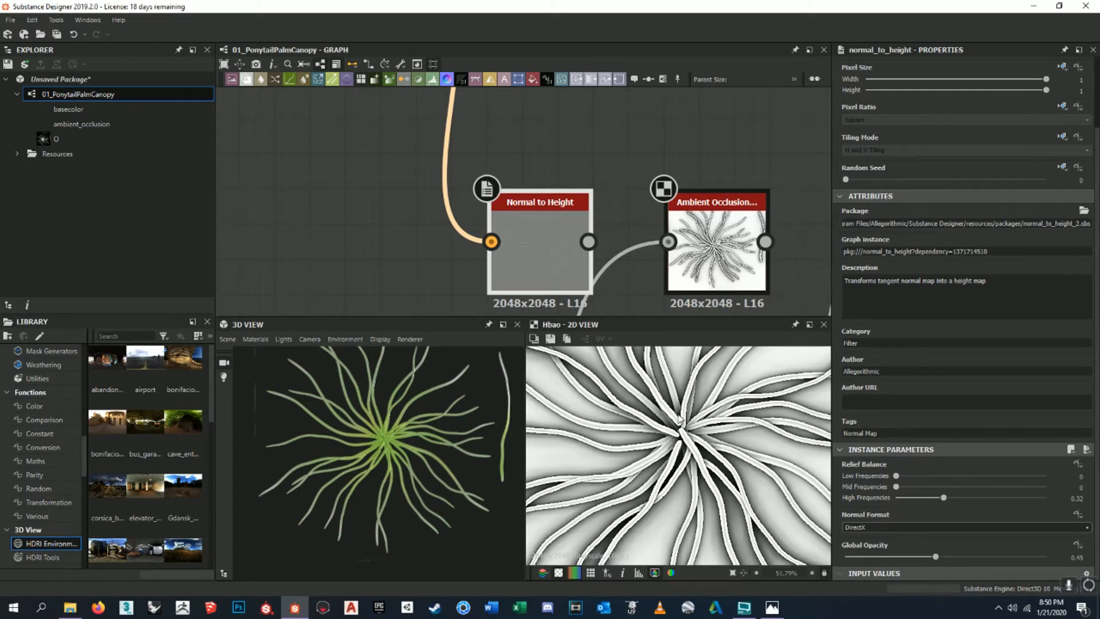
- Display the height bitmap and examine the grey values of its overlapping strands
scroll(673, 409, "down", 3)
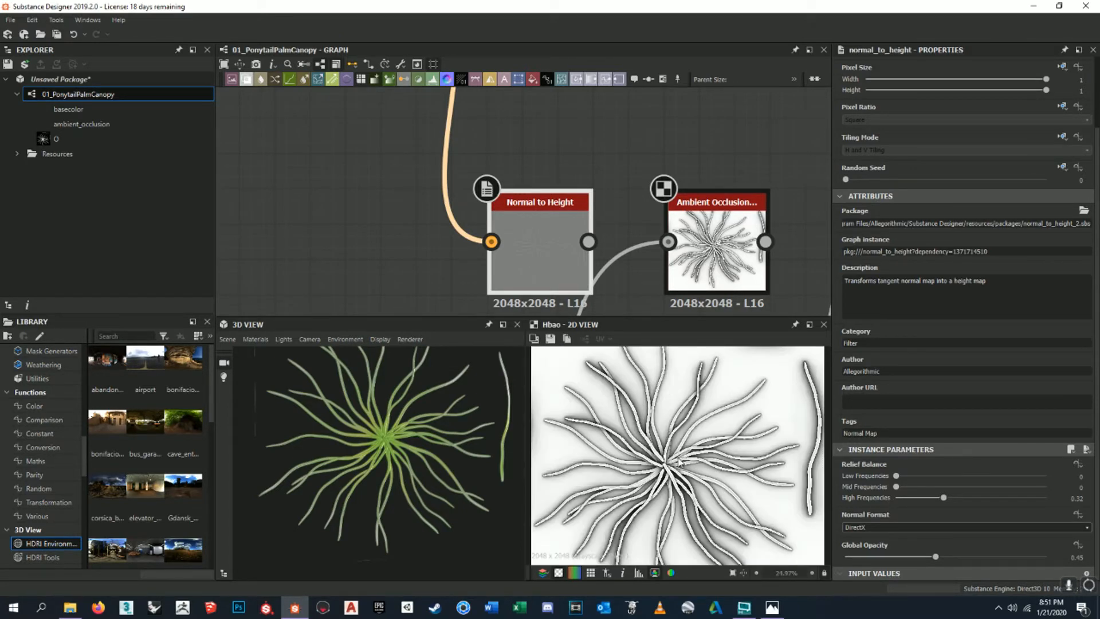
scroll(647, 235, "down", 5)
middle_click_drag(621, 298, 608, 189)
scroll(675, 433, "up", 8)
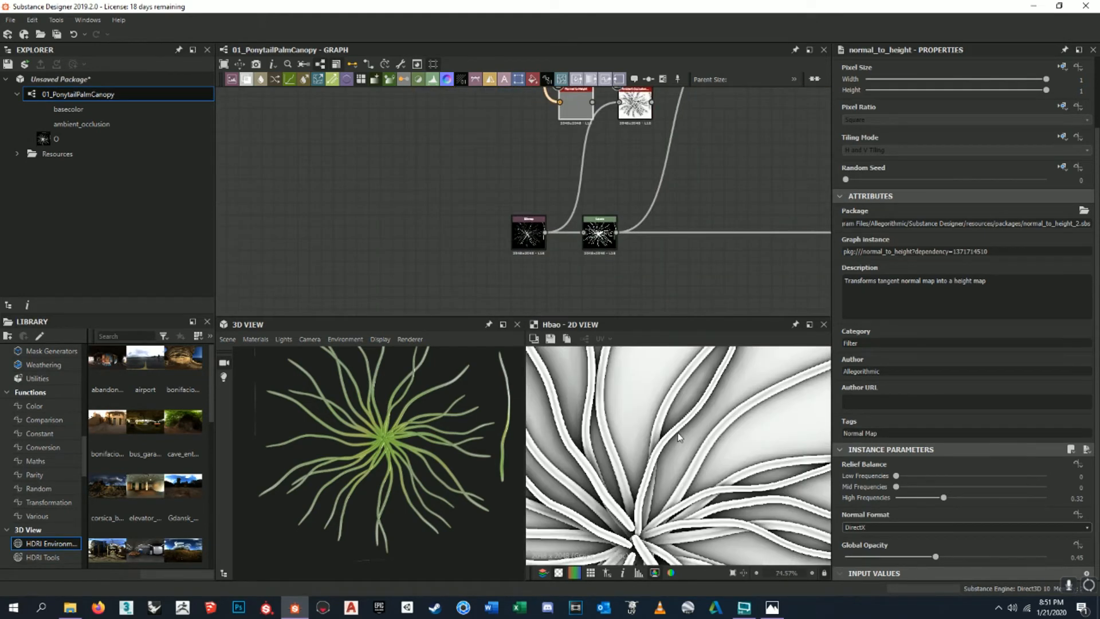
scroll(507, 252, "up", 8)
double_click(574, 244)
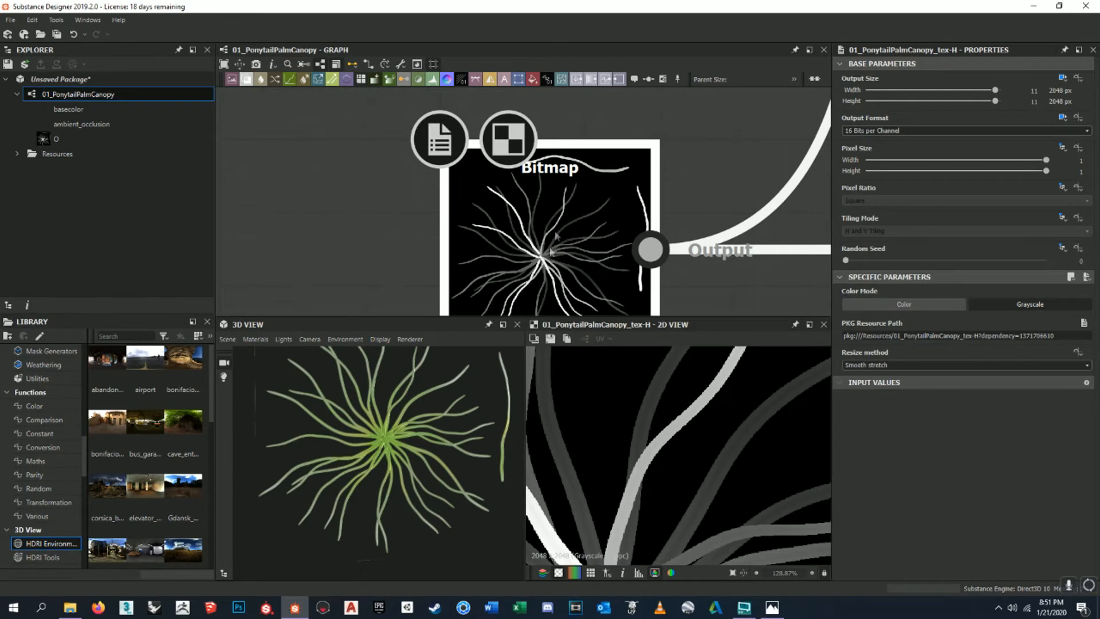
scroll(696, 437, "up", 3)
scroll(720, 435, "up", 2)
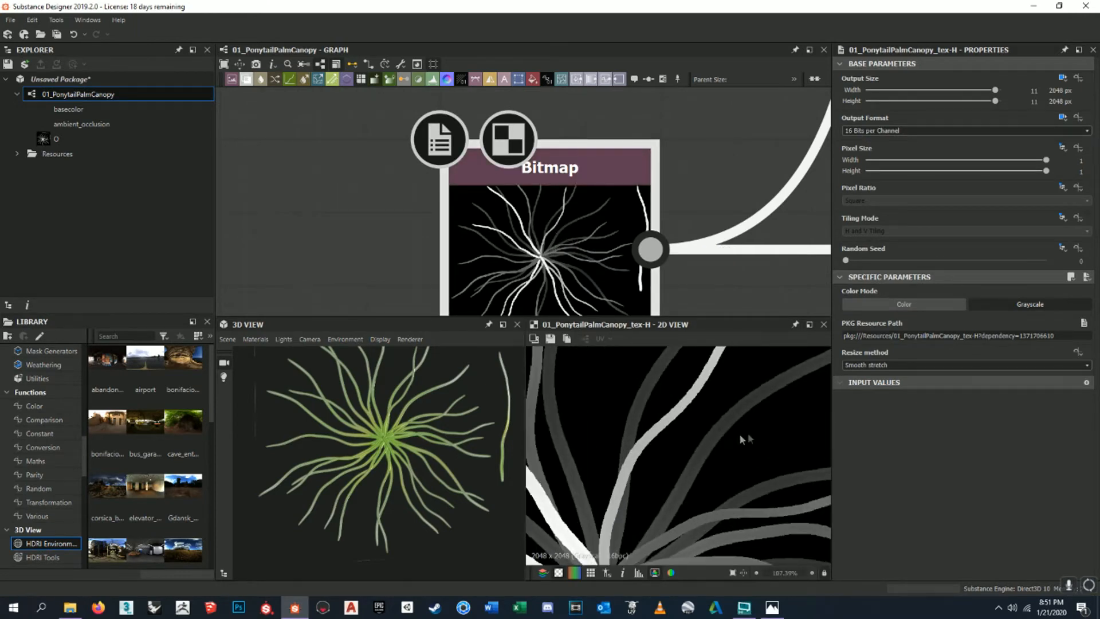
scroll(696, 244, "down", 5)
- Display the Ambient Occlusion node's result and examine the shading along the strands, at their tips and at the canopy's centre
middle_click_drag(715, 186, 613, 216)
scroll(614, 217, "down", 2)
middle_click_drag(663, 103, 629, 236)
scroll(707, 180, "up", 7)
double_click(706, 180)
scroll(700, 455, "down", 3)
scroll(699, 454, "up", 7)
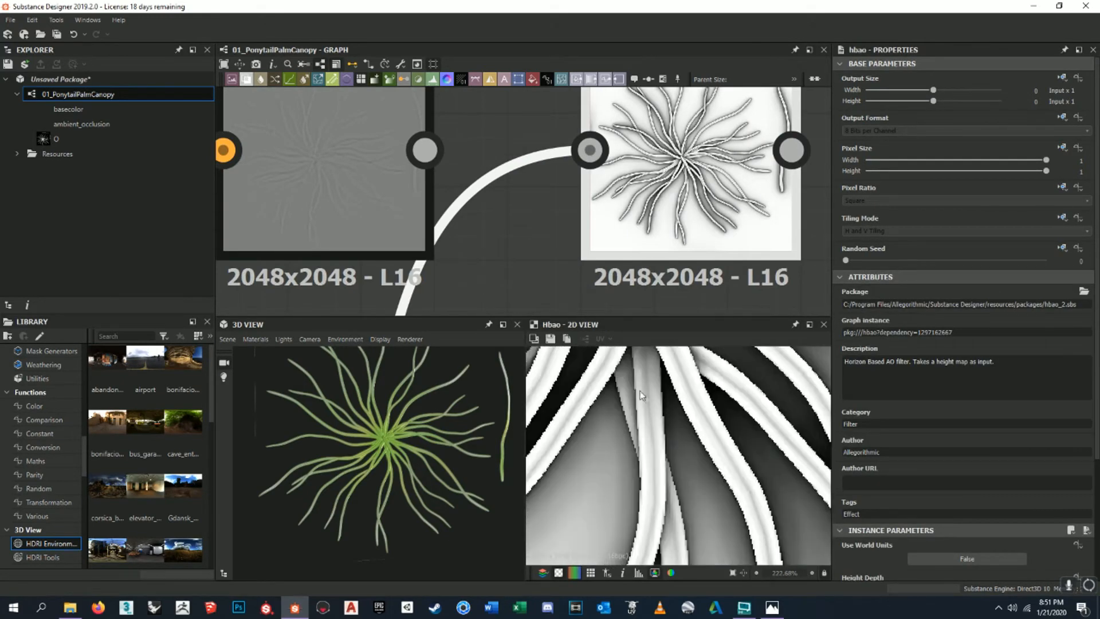
scroll(646, 364, "down", 2)
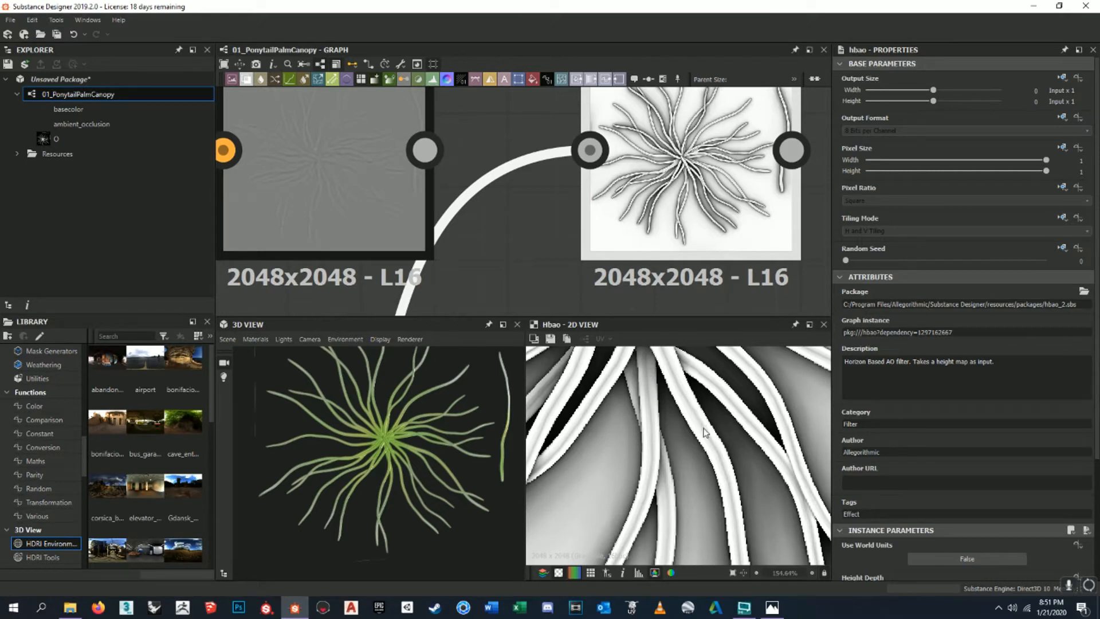
middle_click_drag(737, 511, 693, 356)
middle_click_drag(757, 519, 696, 422)
middle_click_drag(750, 479, 681, 433)
scroll(681, 433, "down", 1)
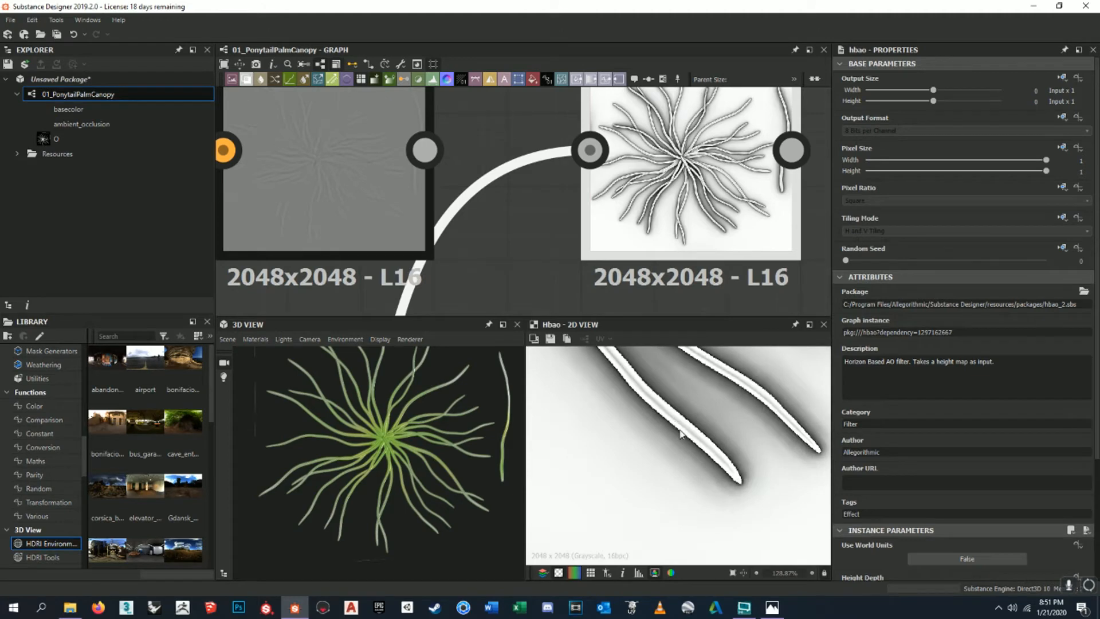
scroll(680, 433, "down", 4)
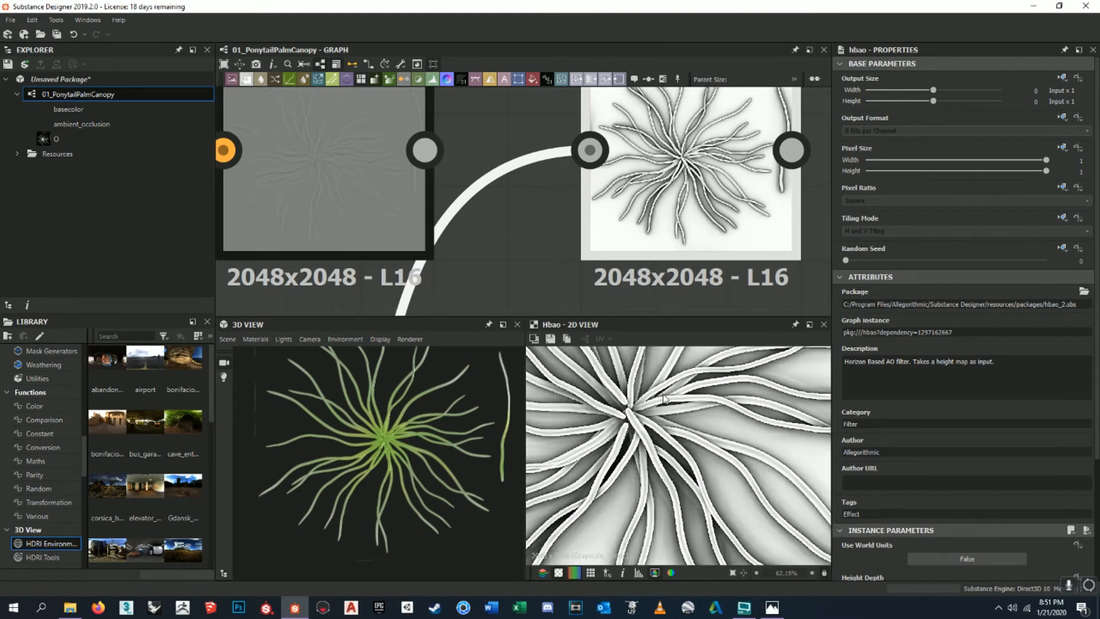
scroll(663, 397, "up", 7)
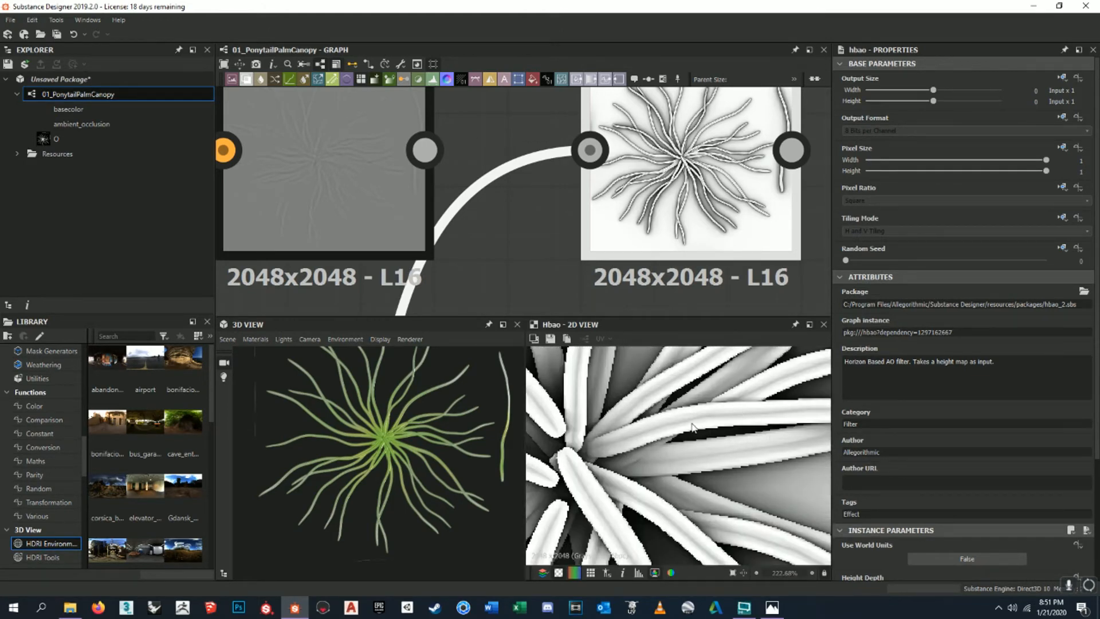
scroll(692, 427, "down", 2)
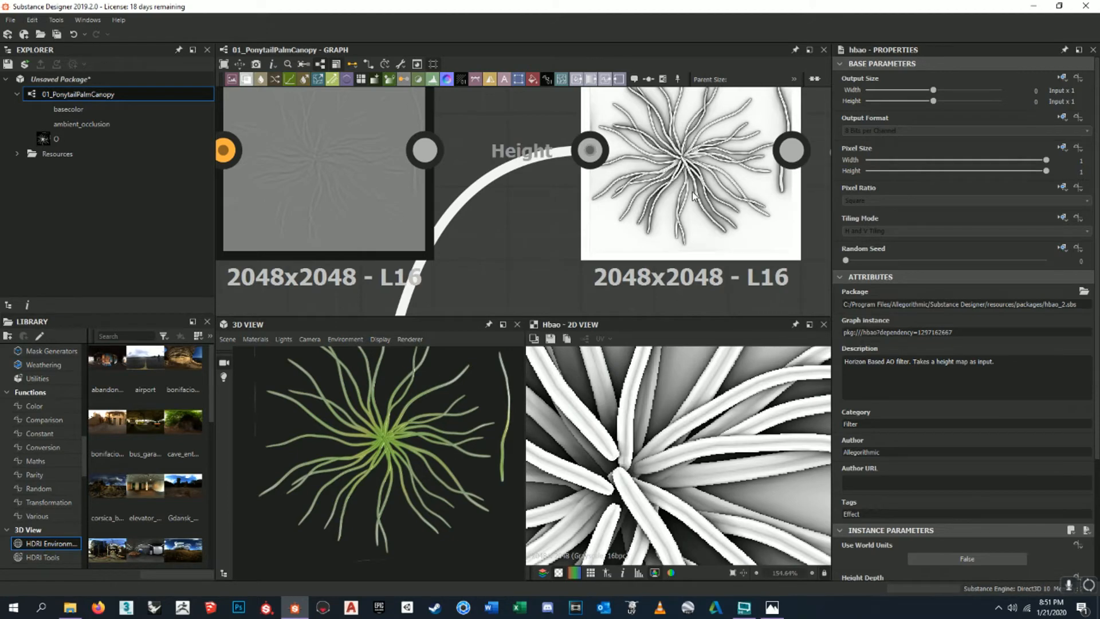
scroll(574, 416, "up", 2)
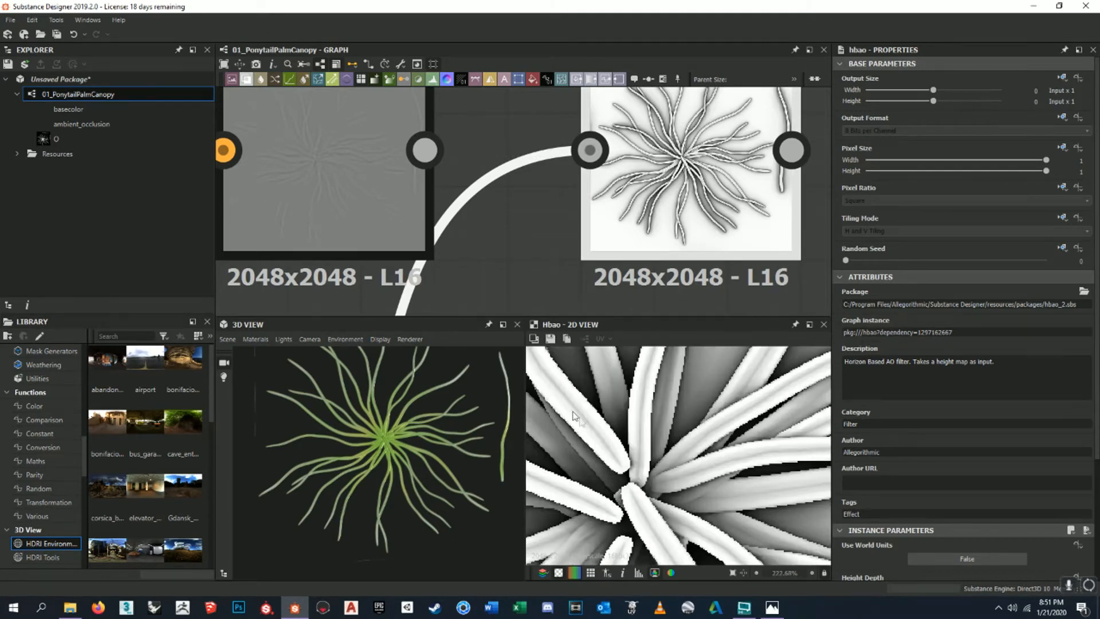
- Try a height depth of 0.2 on the Ambient Occlusion node and check the shading
scroll(916, 469, "down", 4)
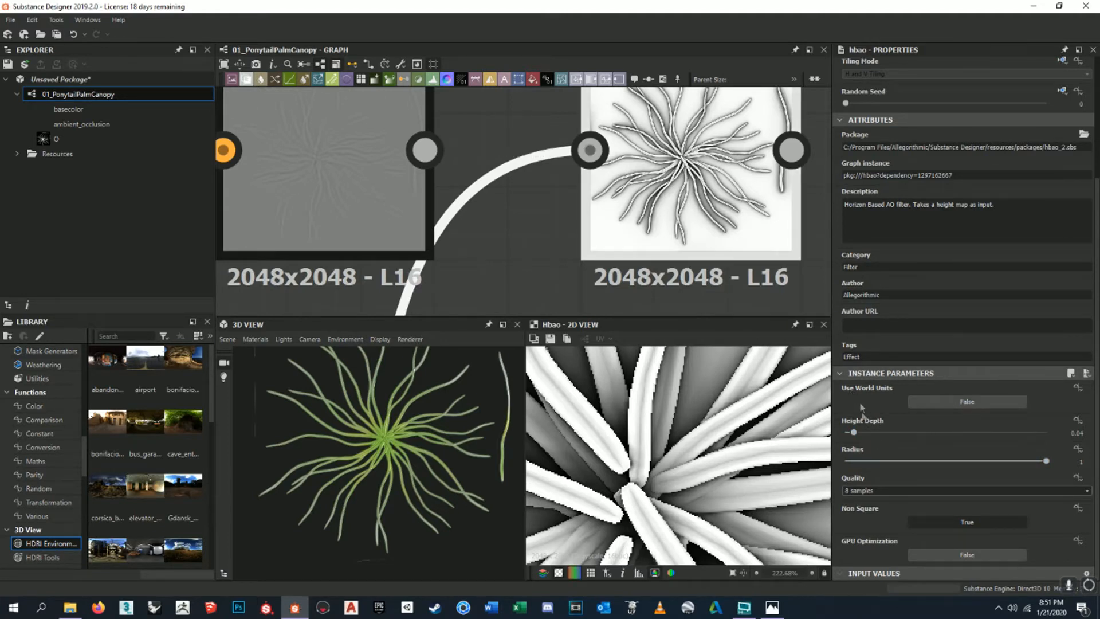
left_click_drag(858, 433, 886, 430)
scroll(711, 424, "down", 10)
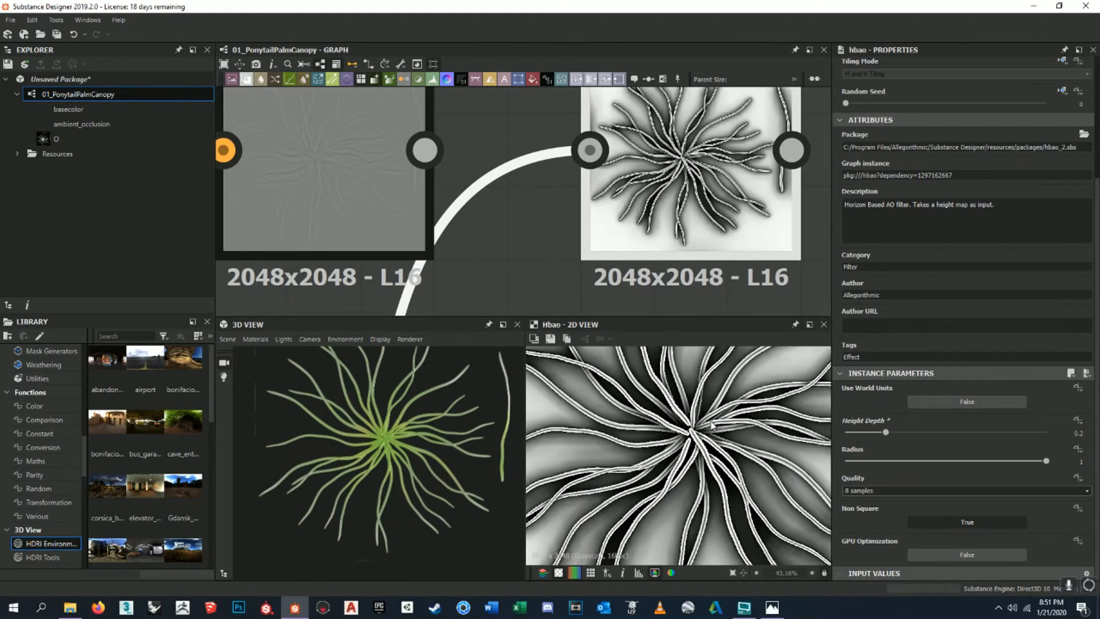
scroll(711, 425, "up", 1)
- Set the Ambient Occlusion node's height depth to 0.05 and check the result at the canopy's centre and as a whole
left_click_drag(886, 434, 855, 435)
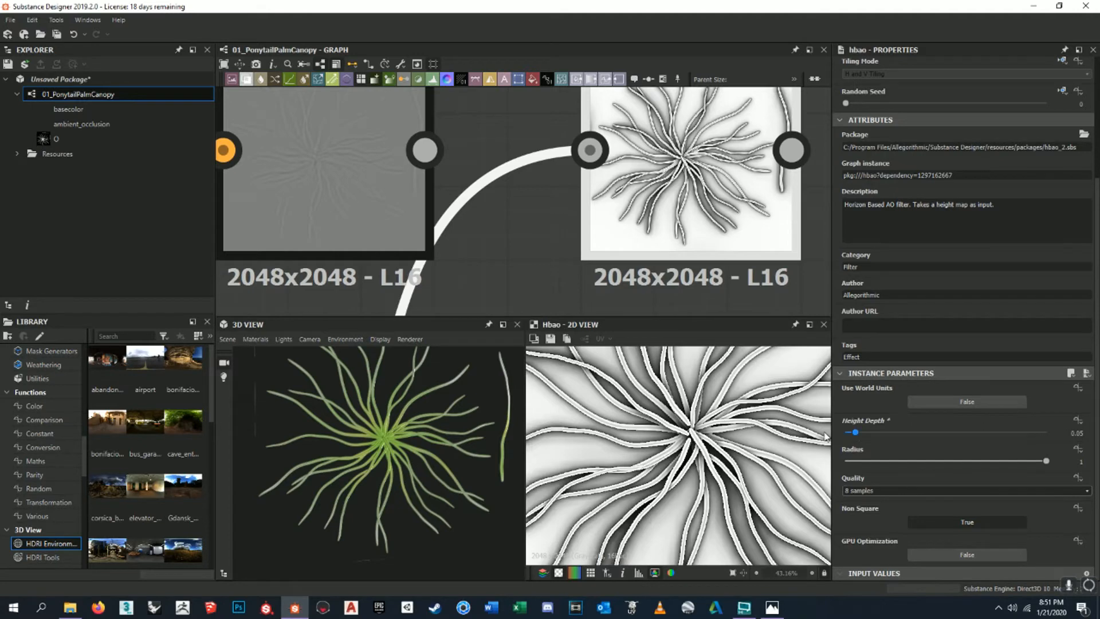
scroll(672, 426, "up", 5)
scroll(658, 428, "up", 4)
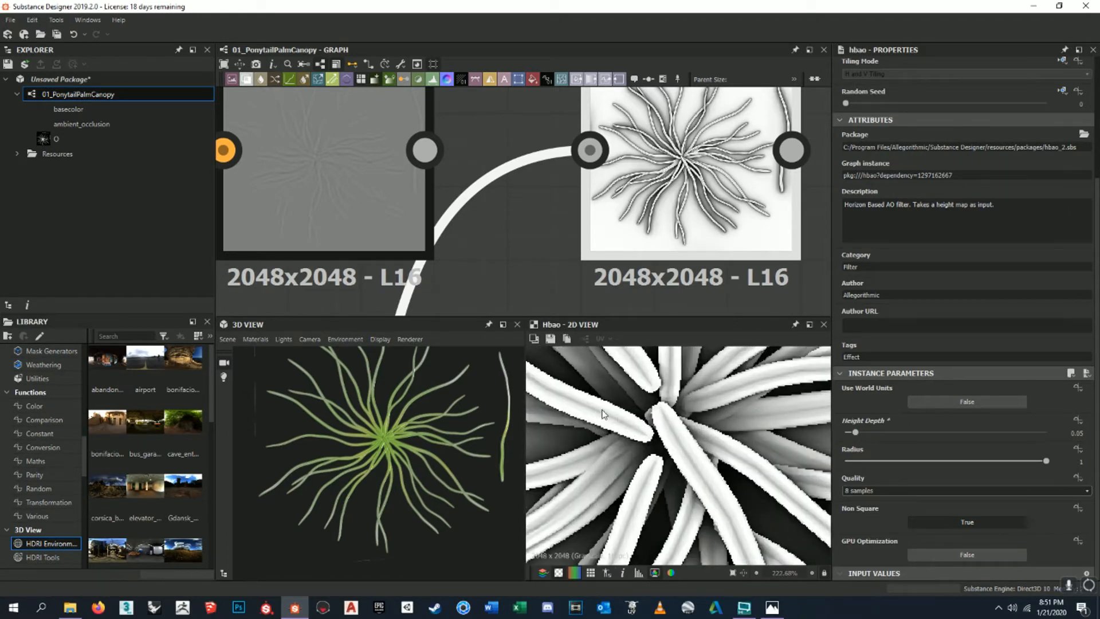
scroll(708, 464, "down", 15)
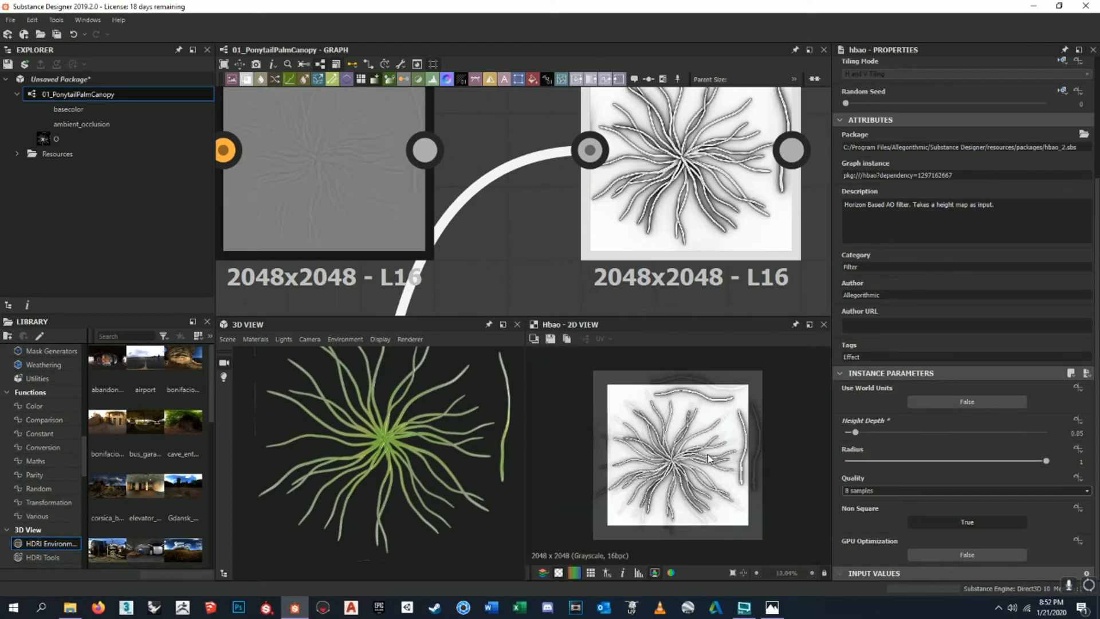
- Delete the unused Normal to Height node and move the Ambient Occlusion node over into the freed space
scroll(636, 272, "down", 8)
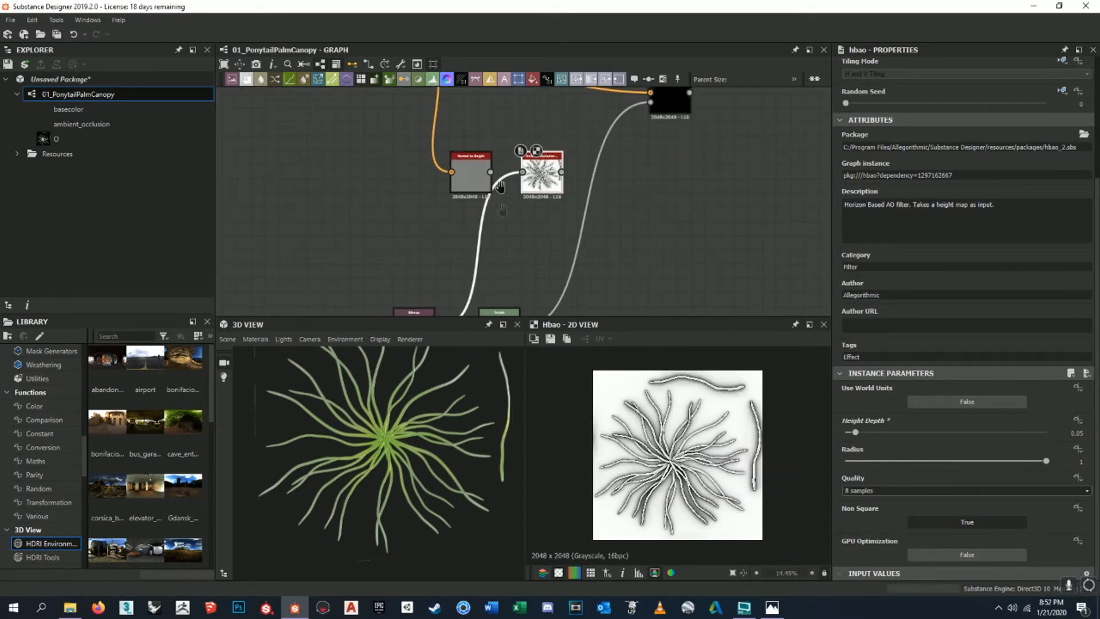
left_click(478, 246)
key("Delete")
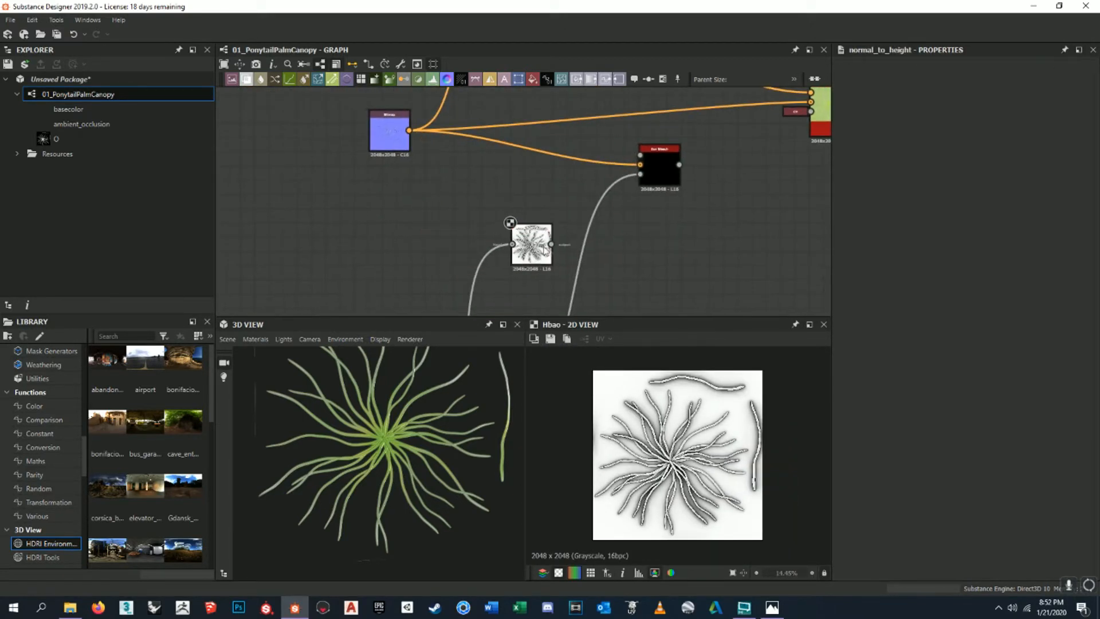
left_click_drag(540, 246, 483, 244)
middle_click_drag(564, 216, 562, 182)
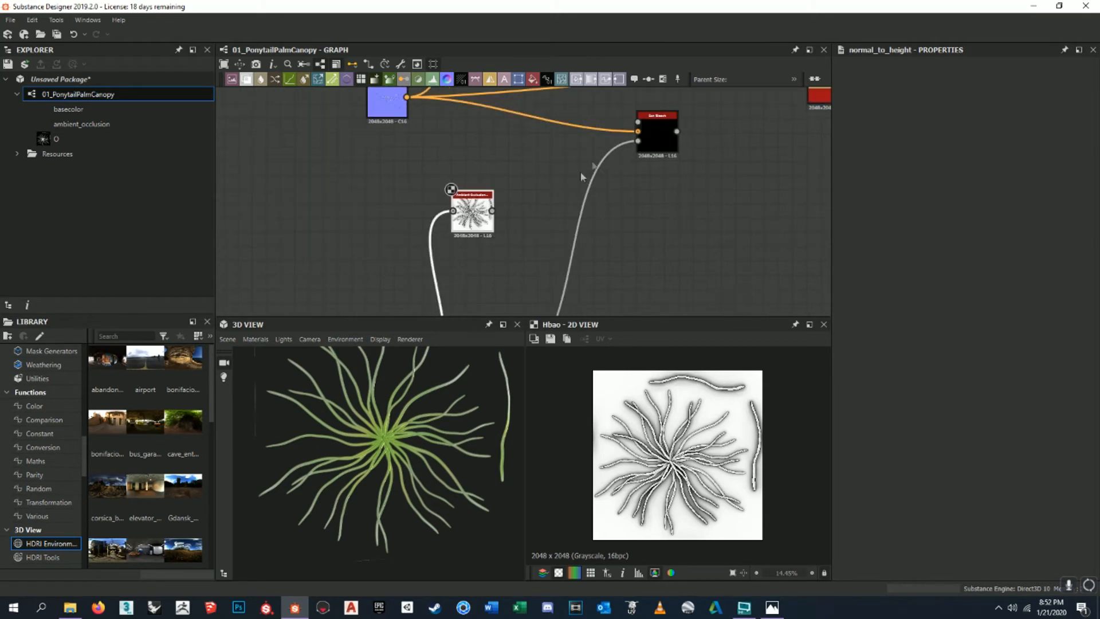
- Add a Levels node fed by the Ambient Occlusion node's output and display its result close up
left_click(529, 230)
key("space")
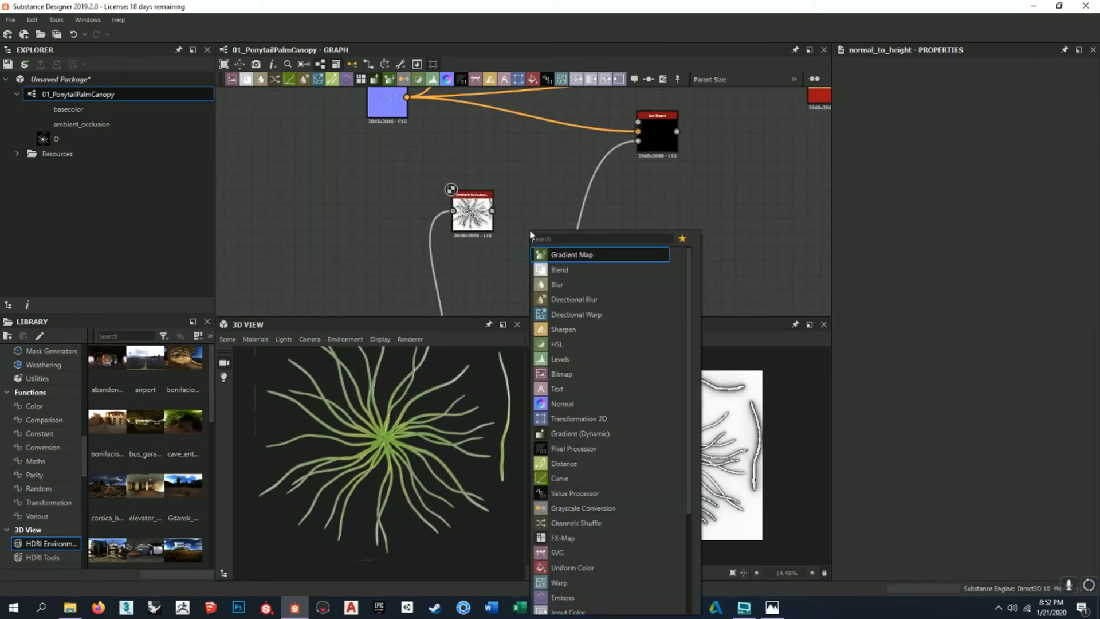
type("level")
key("Return")
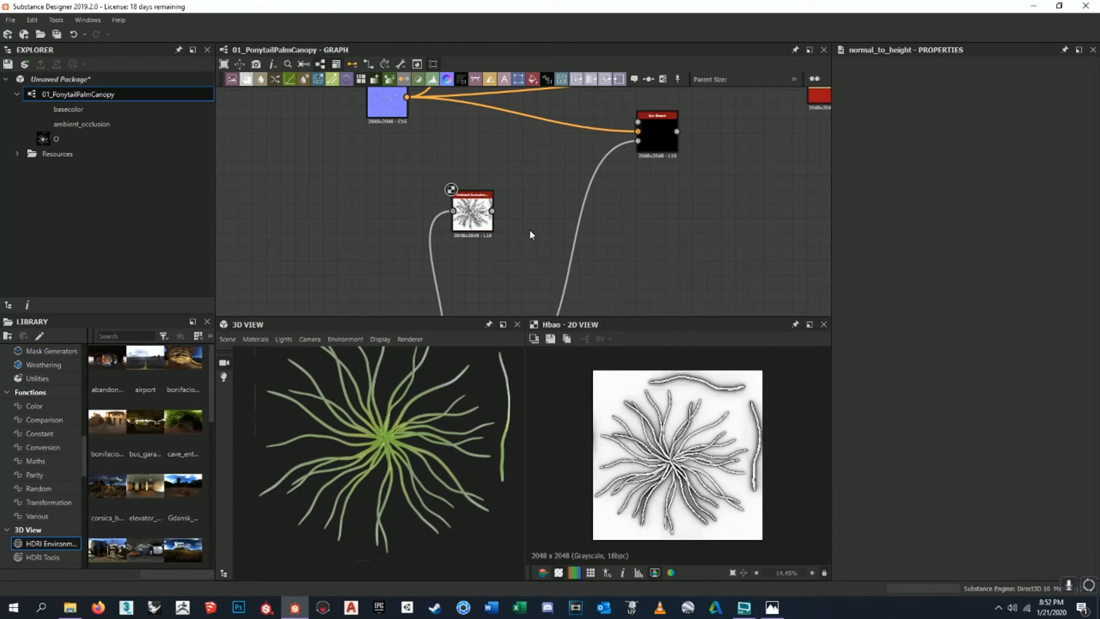
scroll(529, 229, "up", 2)
left_click_drag(522, 216, 550, 192)
scroll(667, 480, "up", 6)
scroll(667, 479, "down", 1)
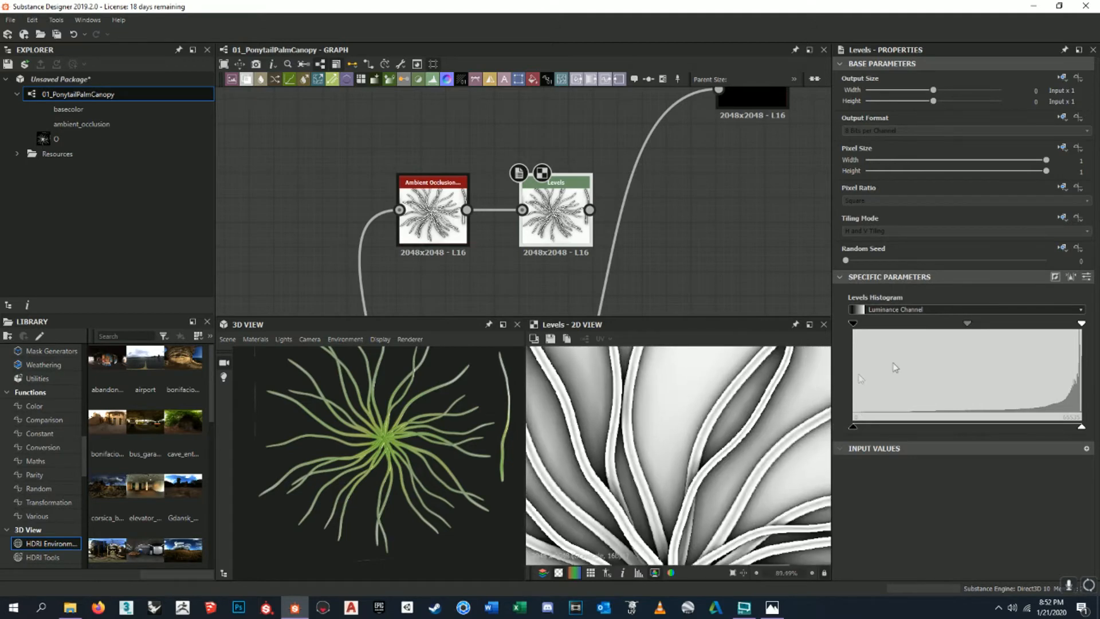
- Raise the Levels node's input black point slightly above zero to darken the gaps between strands, keeping the white point at maximum
left_click_drag(968, 327, 963, 329)
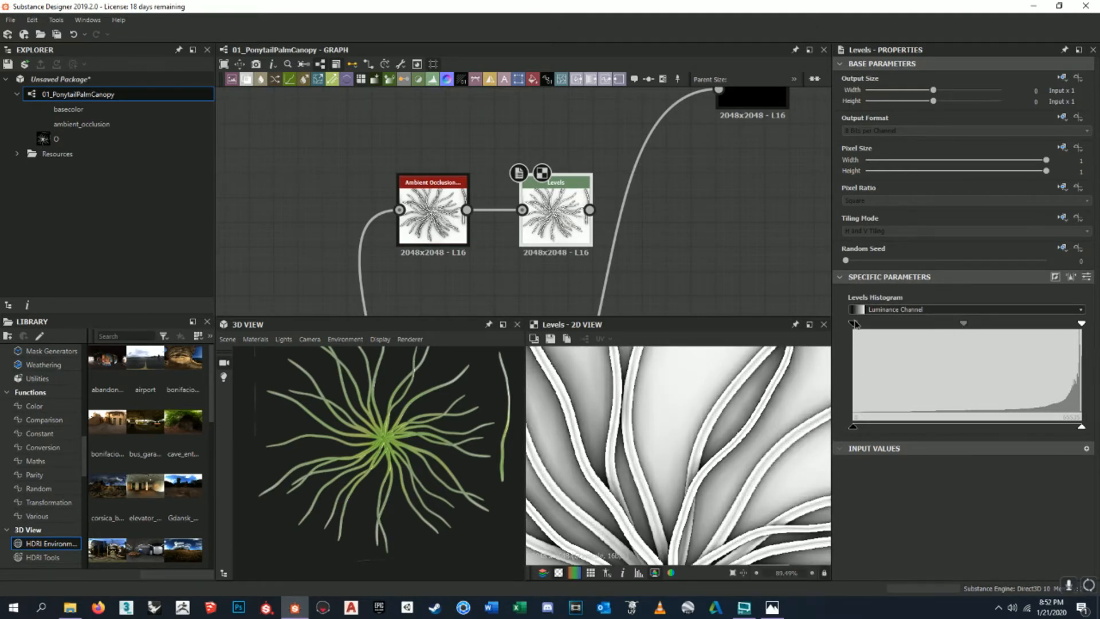
left_click_drag(858, 324, 900, 327)
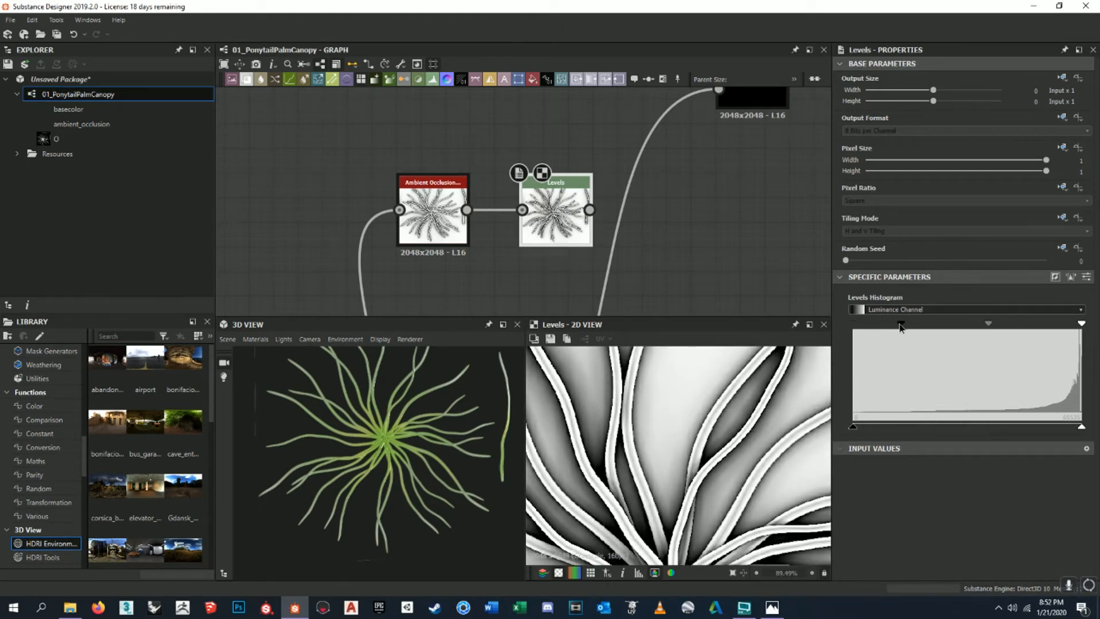
scroll(776, 456, "up", 3)
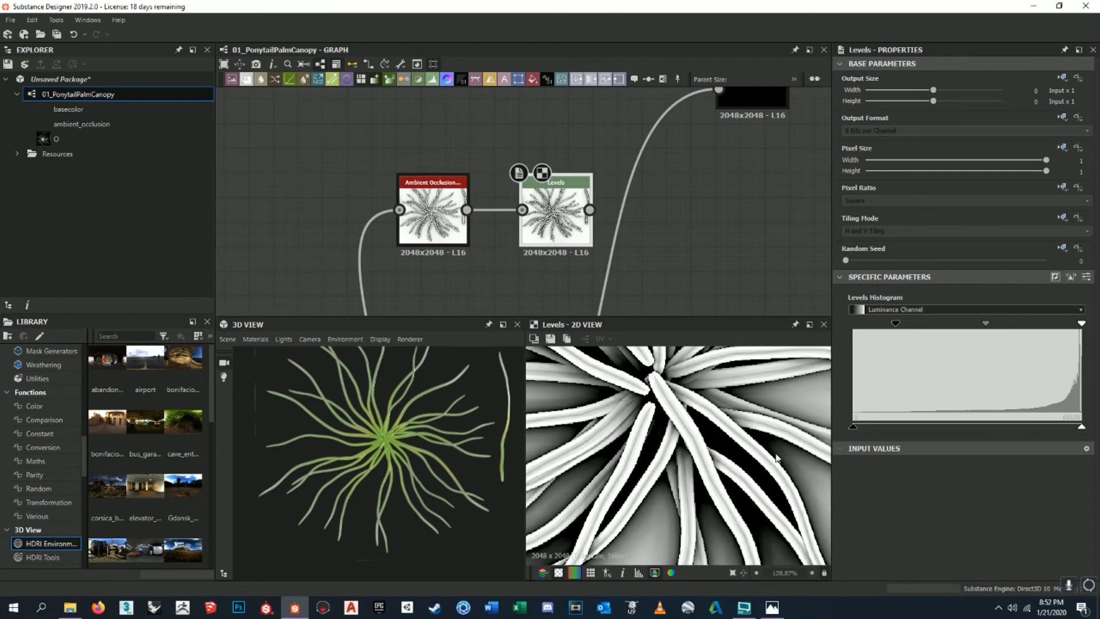
mouse_move(1080, 325)
left_mouse_down()
mouse_move(1043, 324)
mouse_move(1094, 335)
left_mouse_up()
mouse_move(900, 326)
left_mouse_down()
mouse_move(920, 326)
mouse_move(889, 328)
left_mouse_up()
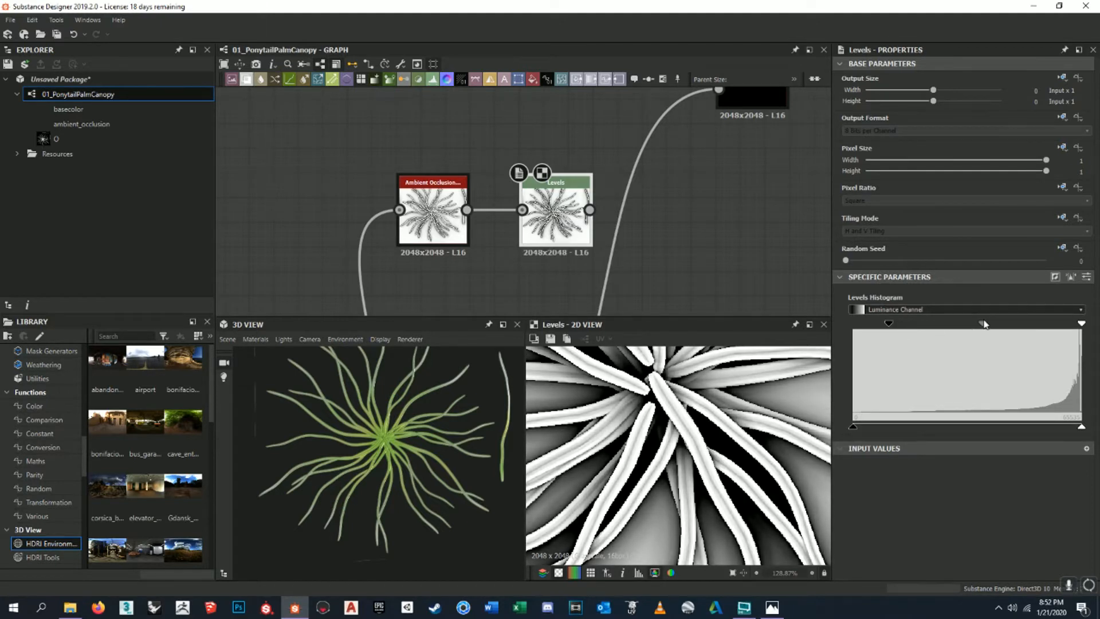
mouse_move(980, 325)
left_mouse_down()
mouse_move(960, 324)
mouse_move(982, 326)
left_mouse_up()
mouse_move(895, 325)
left_mouse_down()
mouse_move(907, 326)
mouse_move(875, 330)
left_mouse_up()
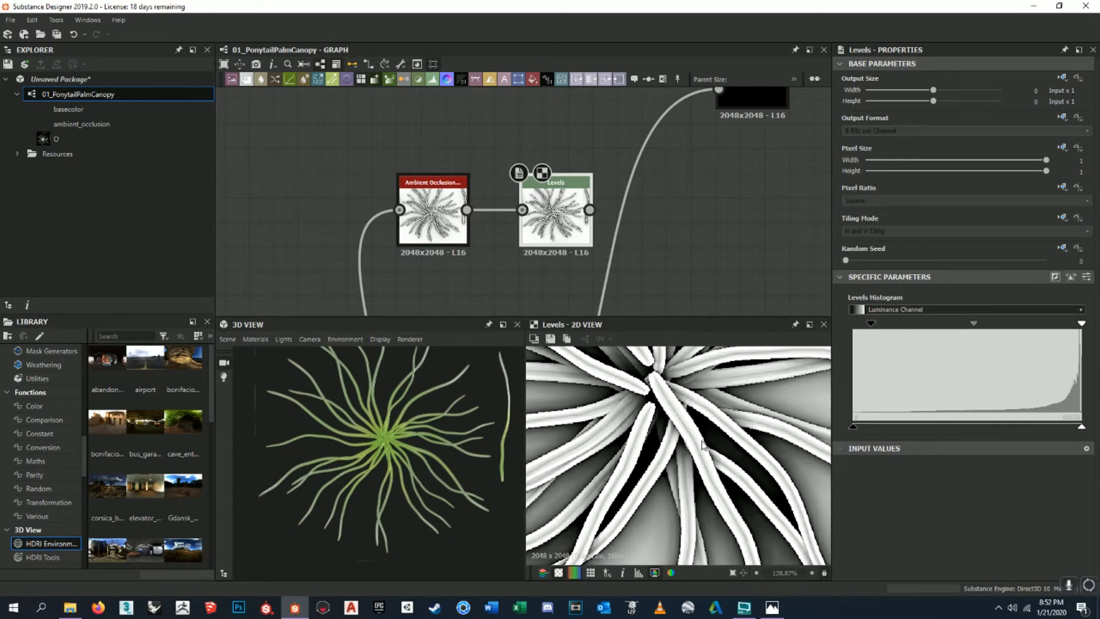
- Fine-tune the Levels input black point to roughly an eighth of the histogram's width and shift the midtone slightly towards white
scroll(712, 438, "down", 5)
scroll(681, 434, "up", 3)
left_click_drag(871, 325, 875, 326)
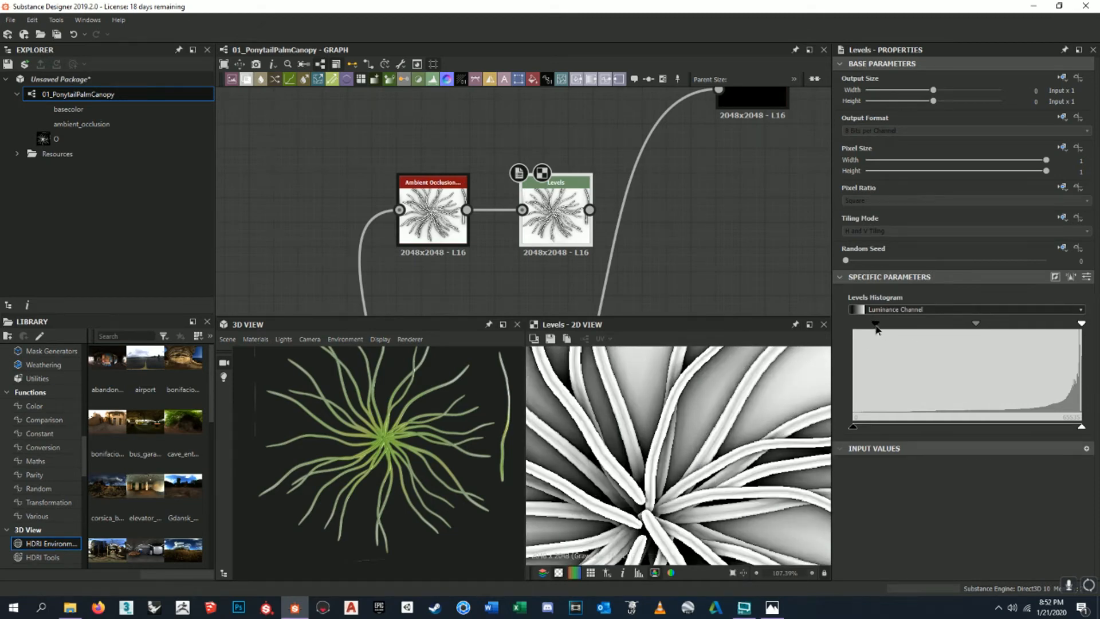
left_click_drag(981, 324, 986, 324)
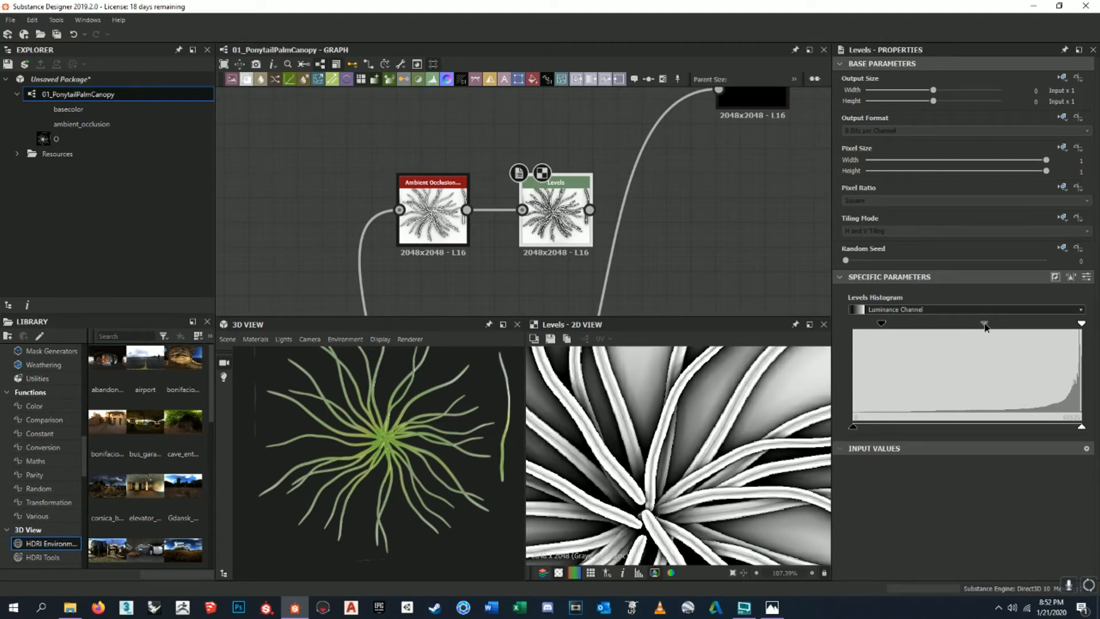
- Compare the Ambient Occlusion result before and after the Levels node, then examine the adjusted map close up and as a whole
left_click(435, 217)
left_click(555, 219)
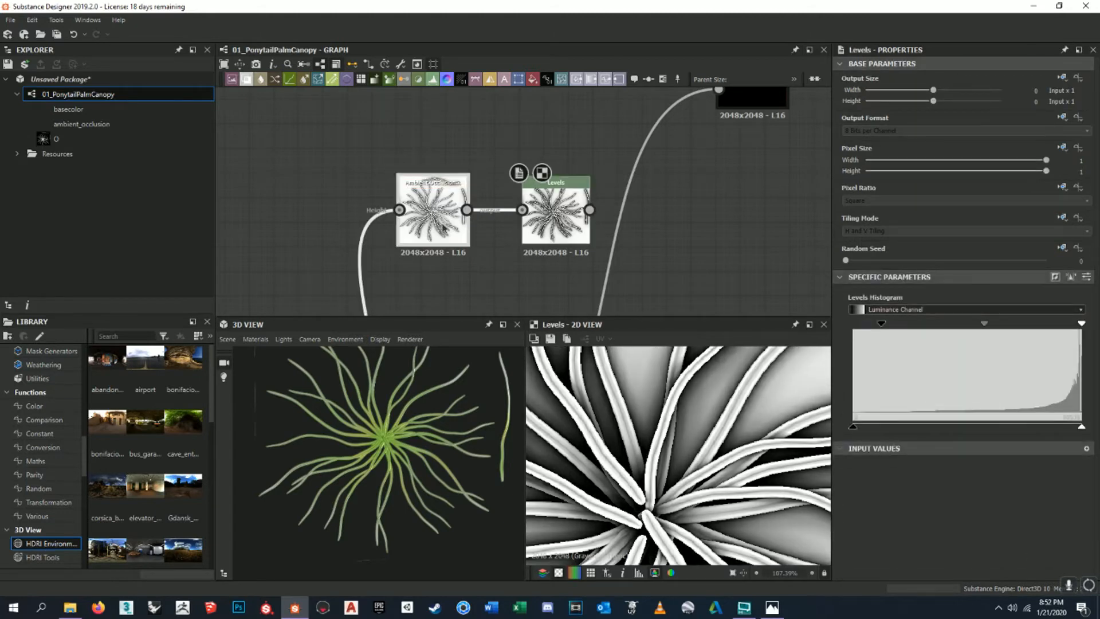
left_click(436, 217)
left_click(550, 212)
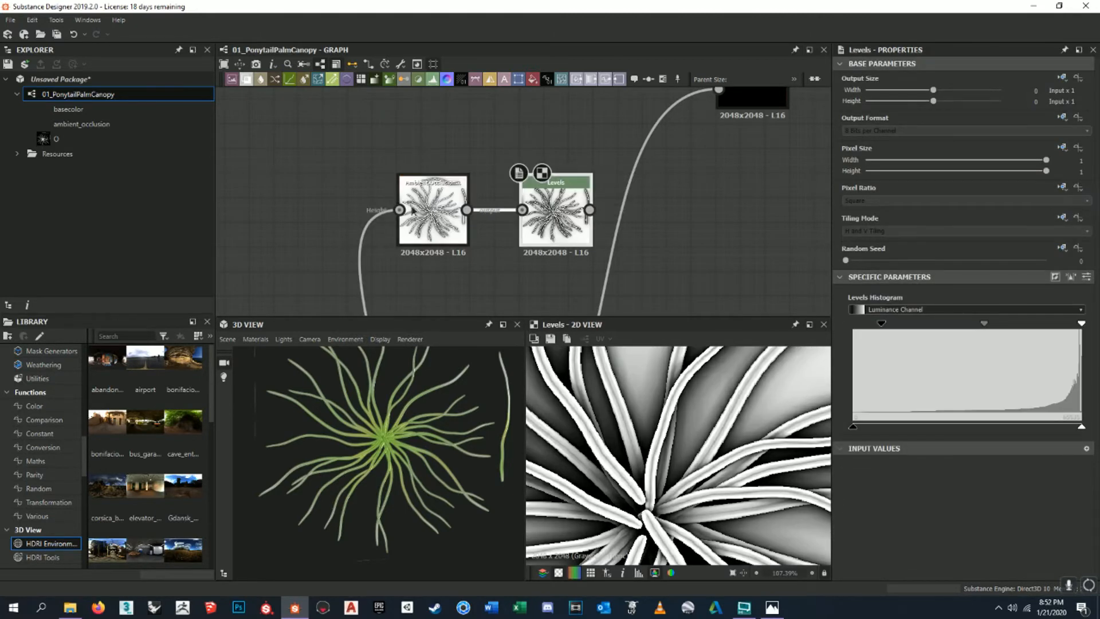
left_click(435, 214)
left_click(538, 201)
left_click(432, 212)
left_click(560, 213)
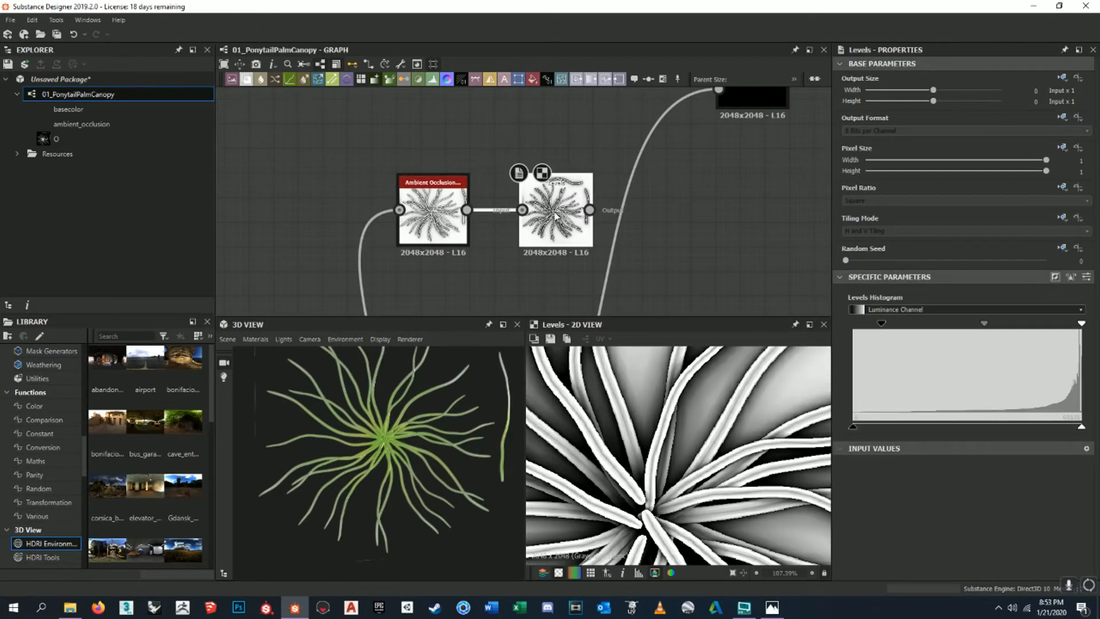
left_click(433, 216)
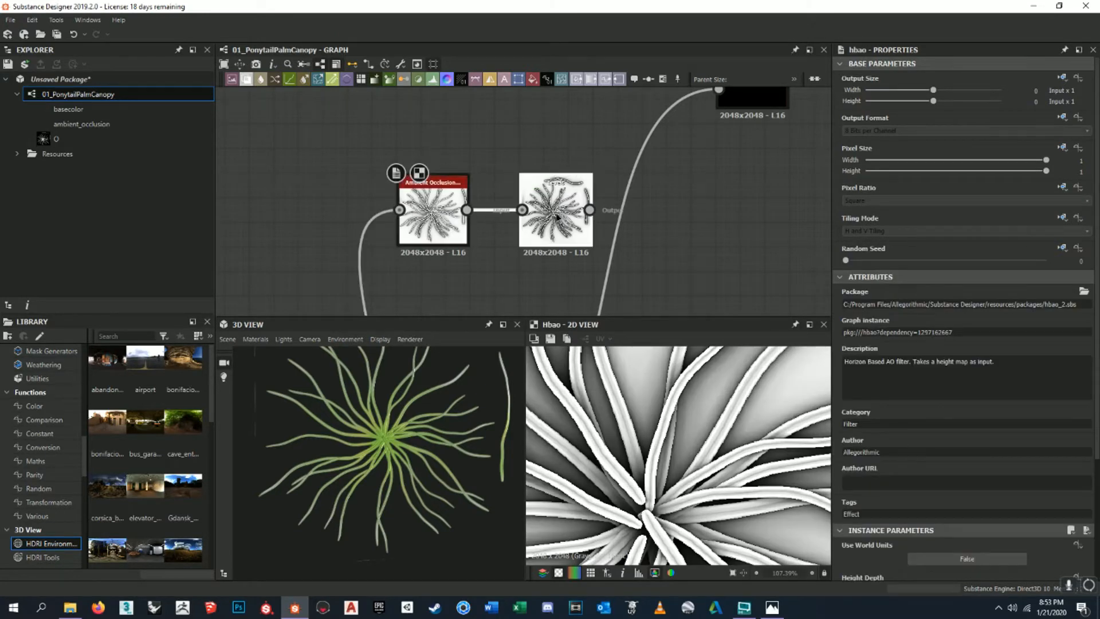
left_click(553, 214)
scroll(682, 401, "down", 5)
scroll(664, 421, "up", 3)
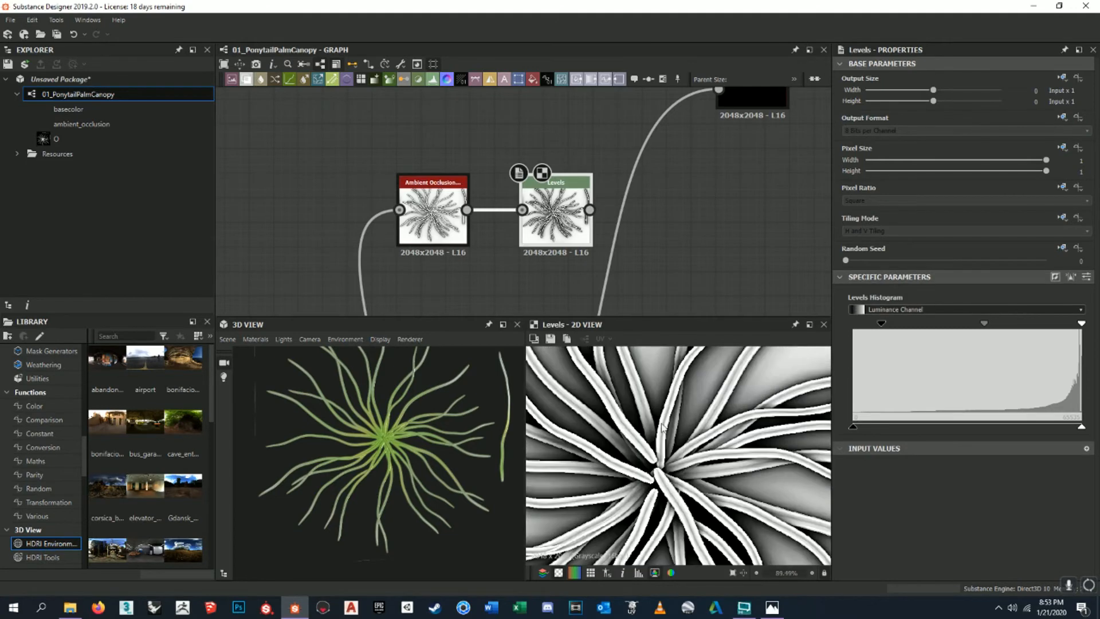
scroll(652, 438, "down", 6)
scroll(701, 430, "down", 4)
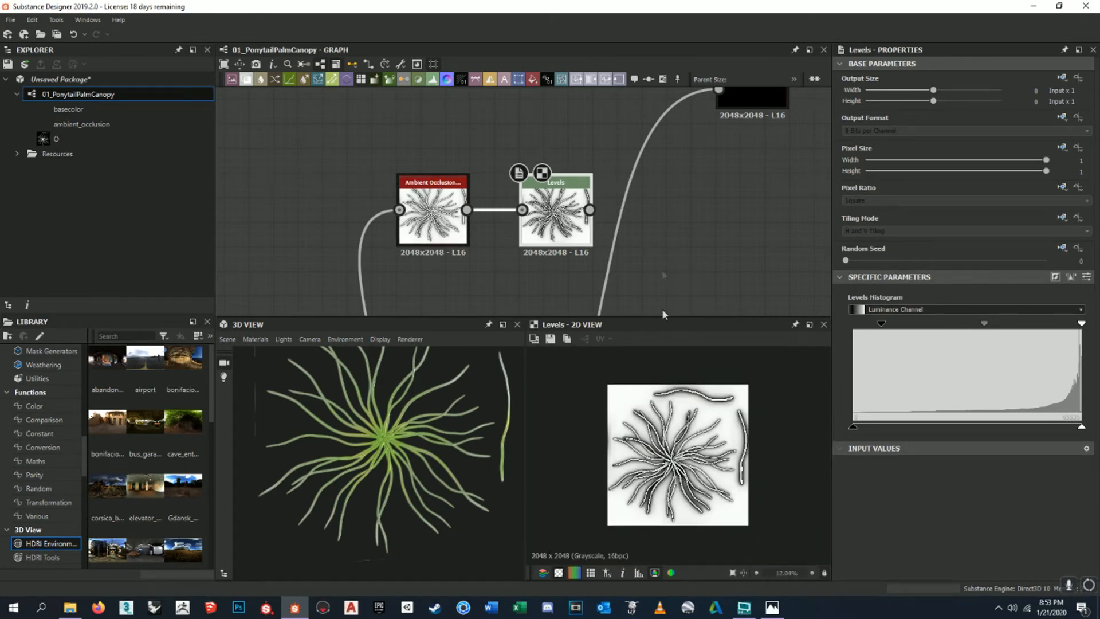
- Feed the Levels-adjusted ambient occlusion into the free first input of the Sun Bleach node
middle_click_drag(642, 194, 629, 258)
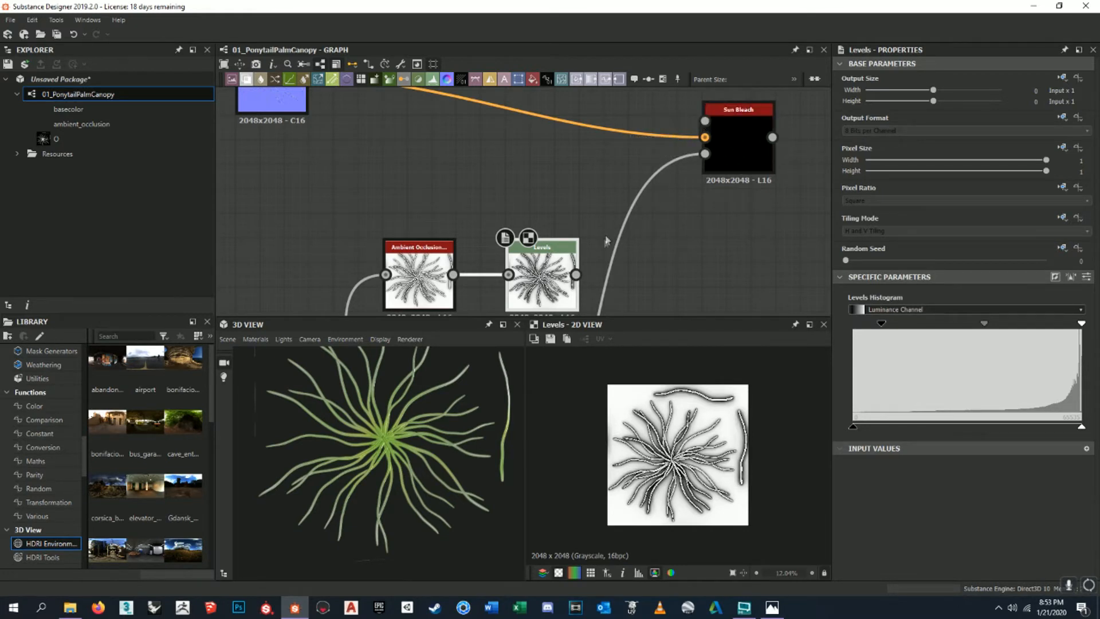
left_click_drag(575, 275, 747, 173)
middle_click_drag(748, 173, 738, 133)
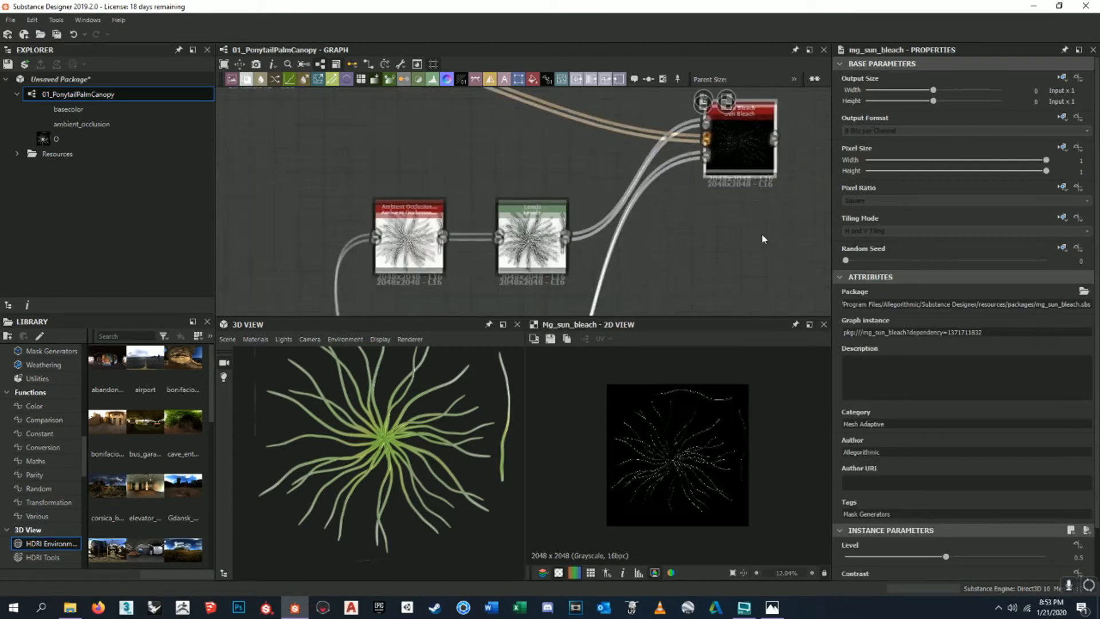
- Examine the Sun Bleach mask close up along the leaf edges, strand tips and canopy centre, and as a whole
scroll(629, 457, "up", 10)
scroll(629, 458, "down", 5)
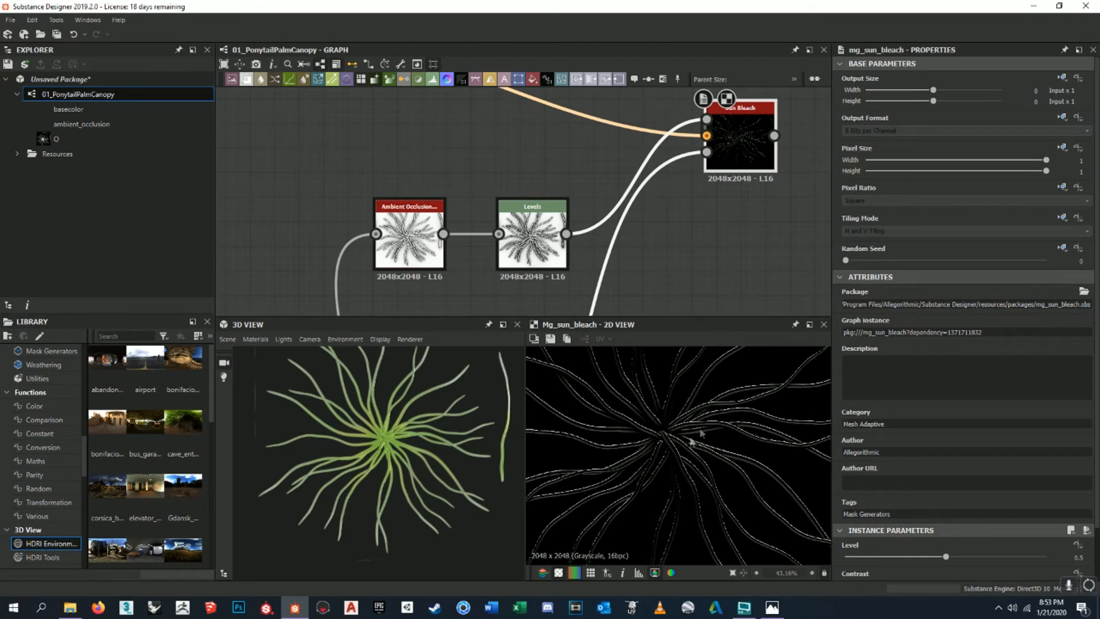
scroll(579, 411, "up", 3)
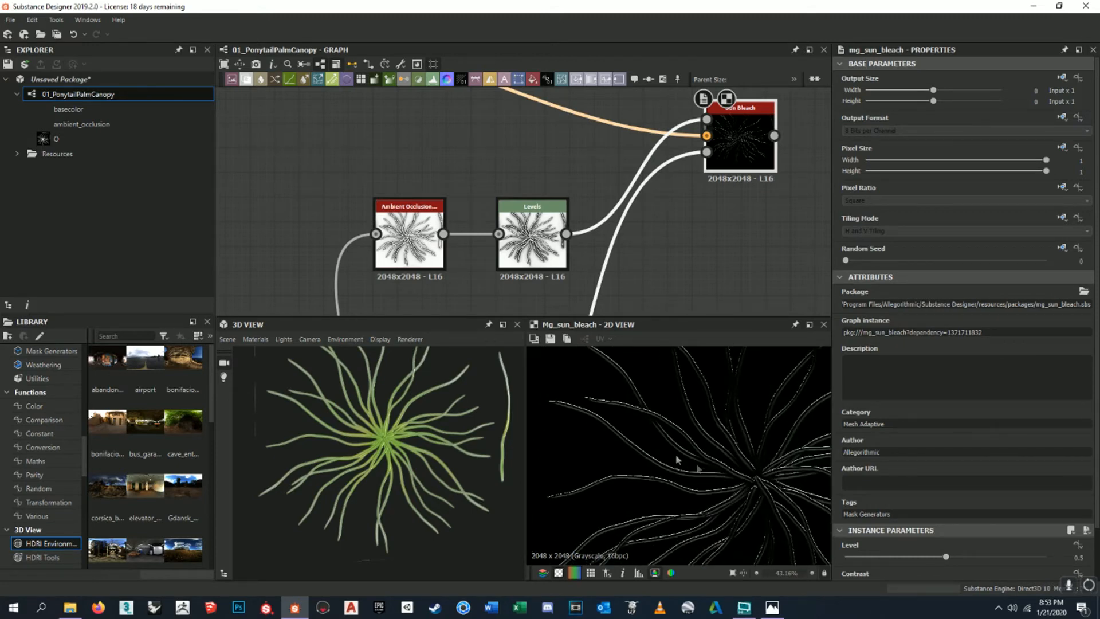
scroll(671, 444, "up", 3)
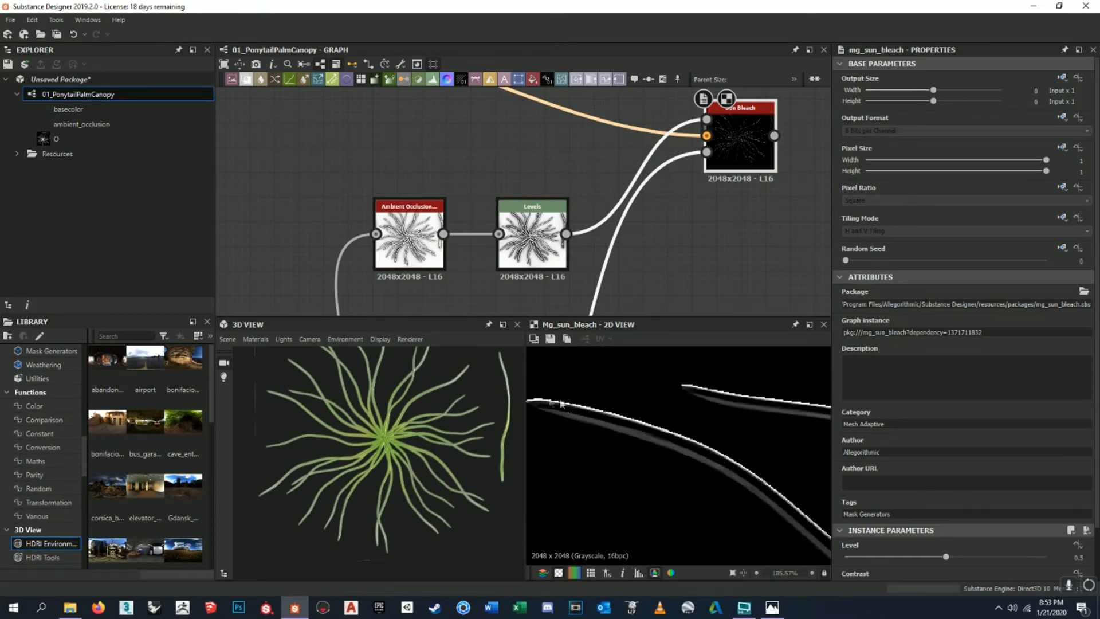
scroll(632, 442, "down", 2)
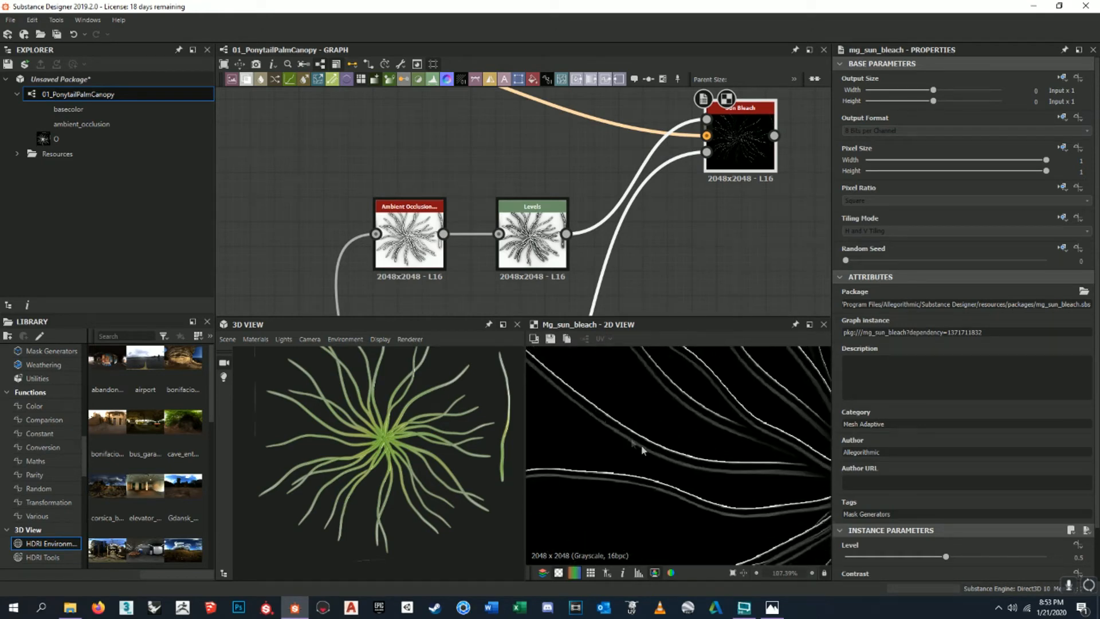
middle_click_drag(819, 472, 676, 427)
scroll(773, 510, "down", 3)
middle_click_drag(773, 511, 630, 490)
scroll(688, 408, "down", 5)
middle_click_drag(636, 452, 665, 467)
scroll(675, 459, "up", 2)
scroll(675, 460, "up", 3)
scroll(735, 443, "down", 4)
middle_click_drag(719, 185, 678, 199)
scroll(711, 271, "down", 2)
scroll(678, 199, "down", 1)
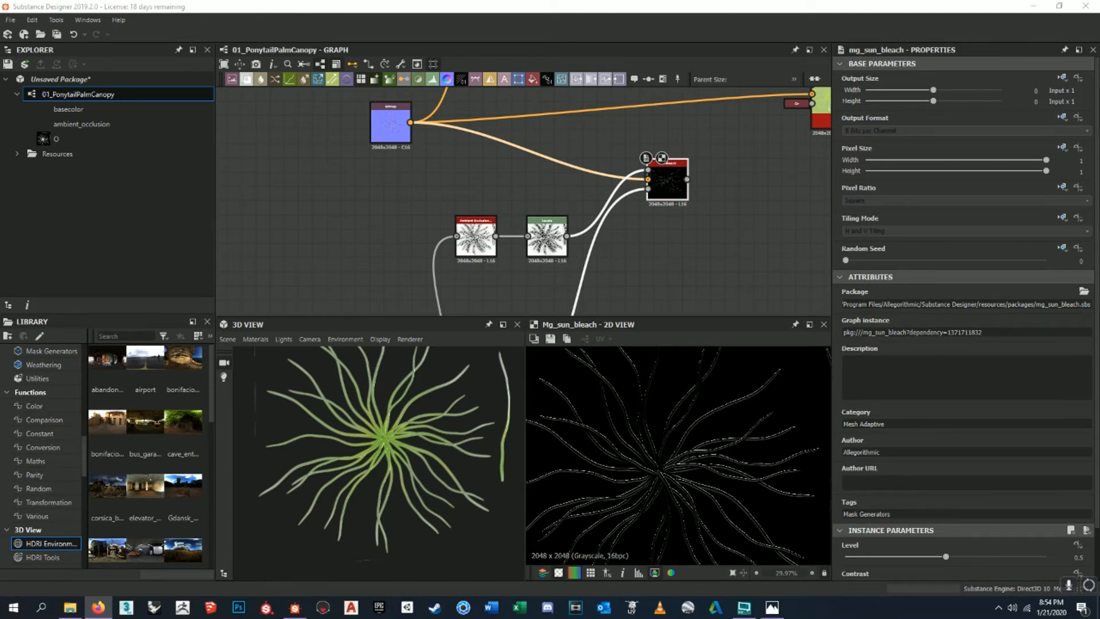
middle_click_drag(668, 217, 598, 215)
scroll(665, 487, "up", 10)
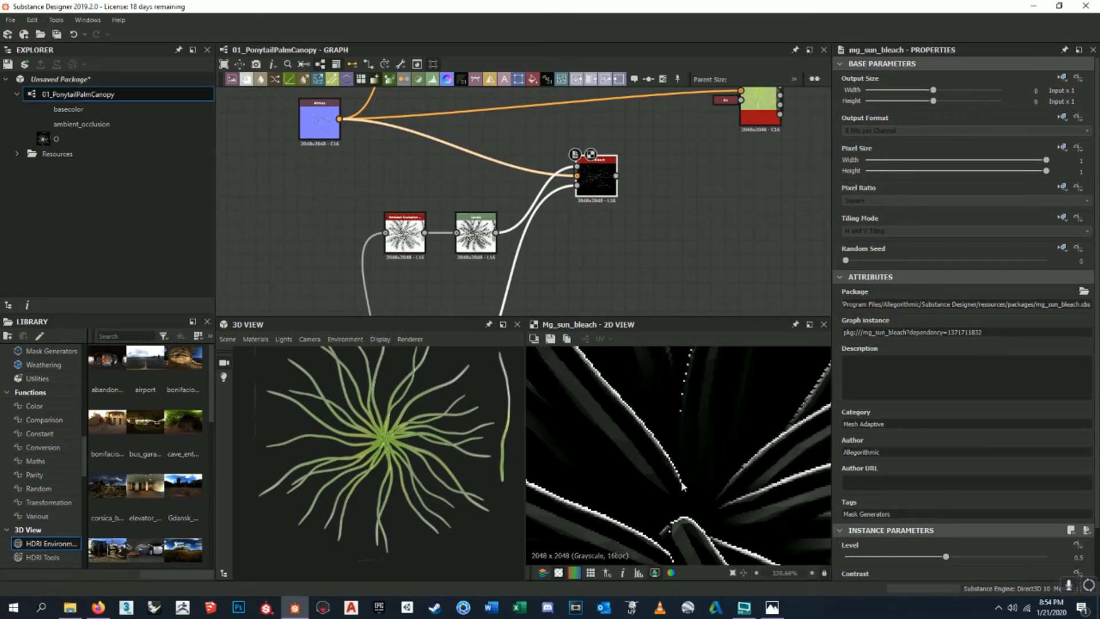
middle_click_drag(590, 373, 723, 509)
scroll(654, 425, "down", 1)
middle_click_drag(658, 422, 673, 440)
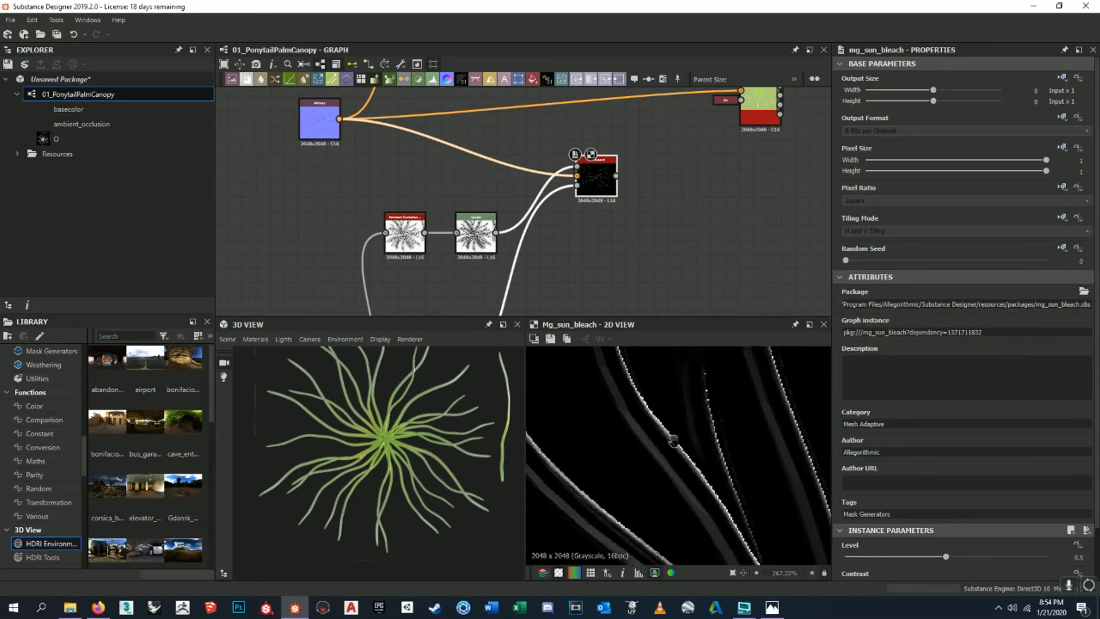
scroll(608, 203, "up", 3)
scroll(697, 403, "down", 6)
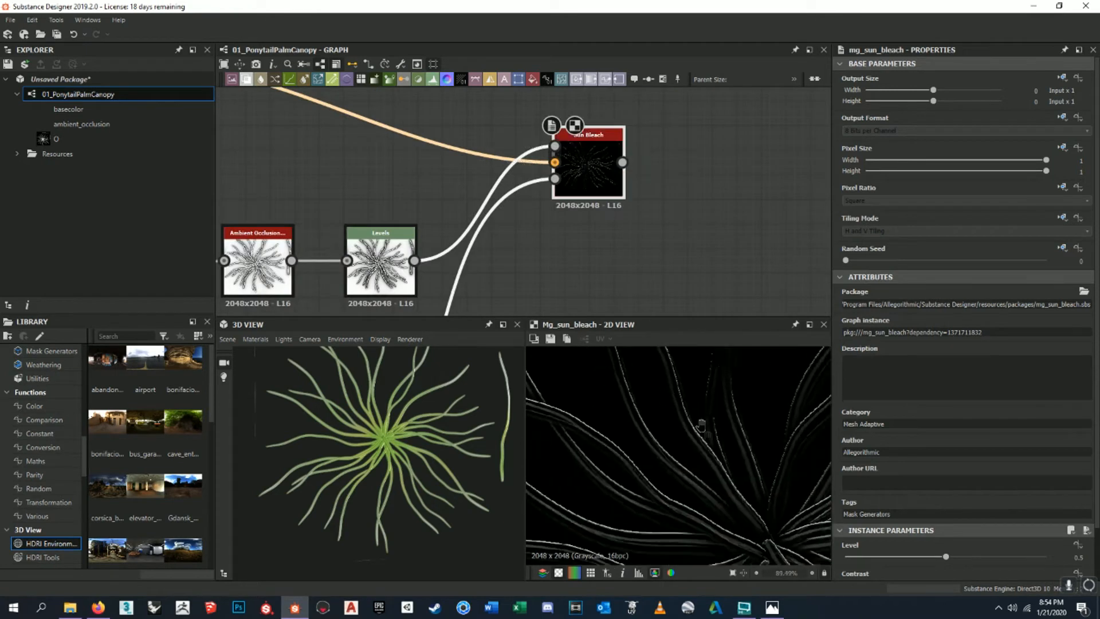
middle_click_drag(701, 426, 736, 541)
scroll(616, 372, "up", 6)
middle_click_drag(616, 372, 610, 405)
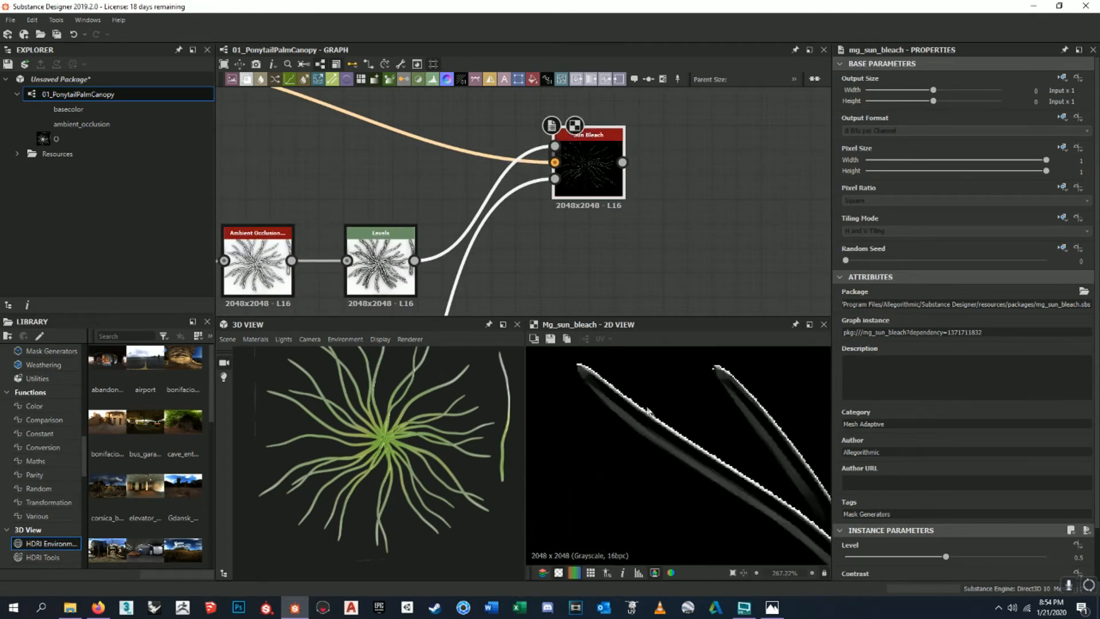
scroll(734, 470, "down", 8)
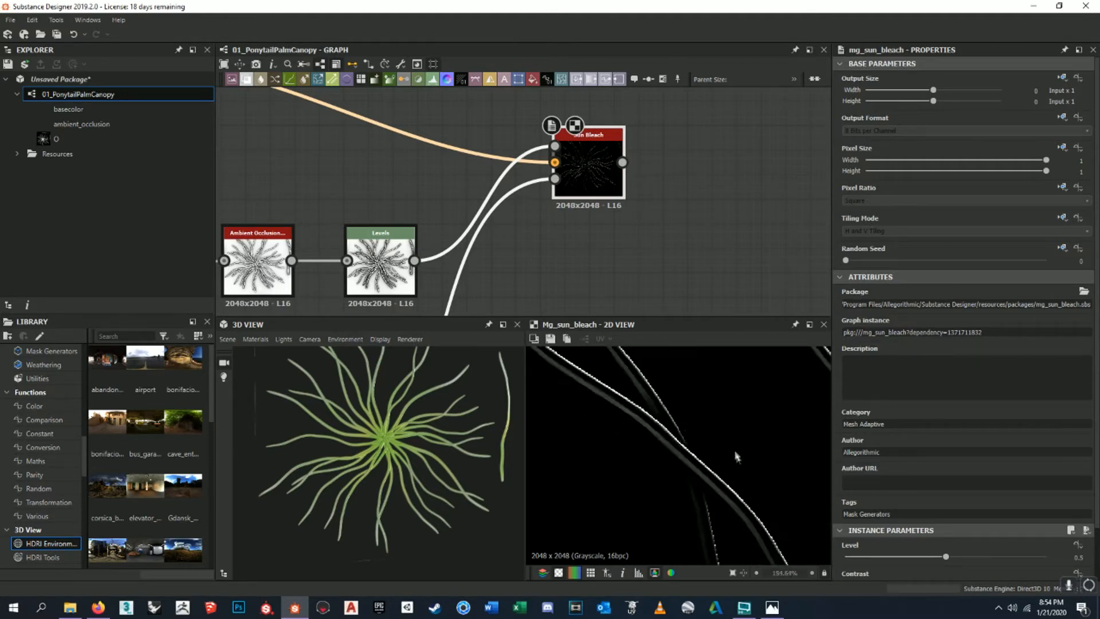
scroll(723, 458, "down", 3)
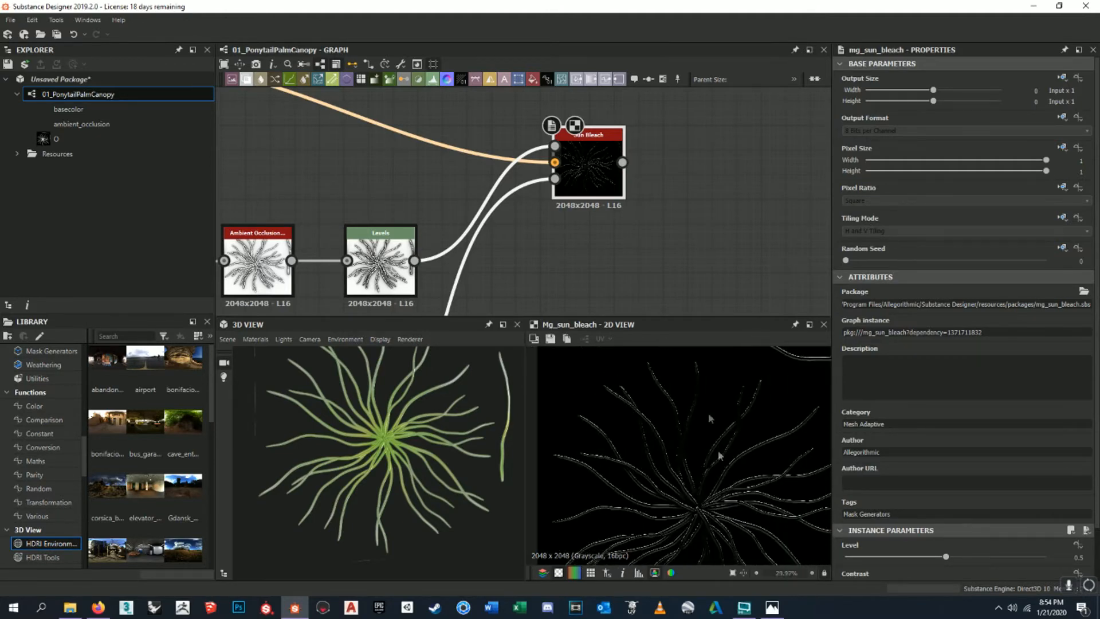
- Move the Sun Bleach node back in the graph so that it sits directly below the base color Bitmap
scroll(607, 161, "down", 6)
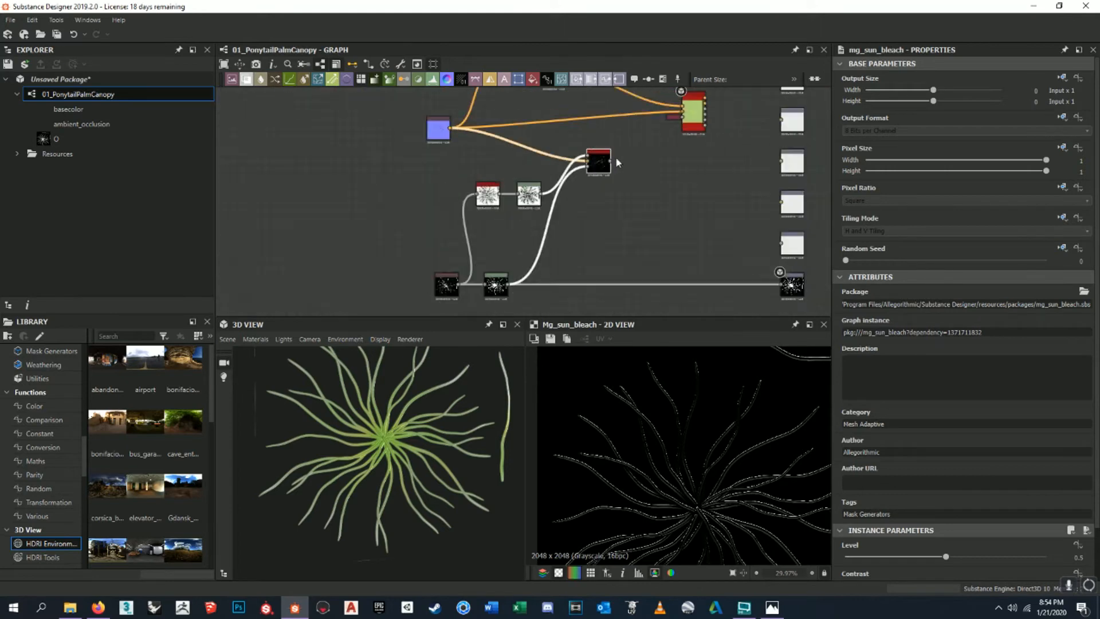
middle_click_drag(615, 159, 614, 240)
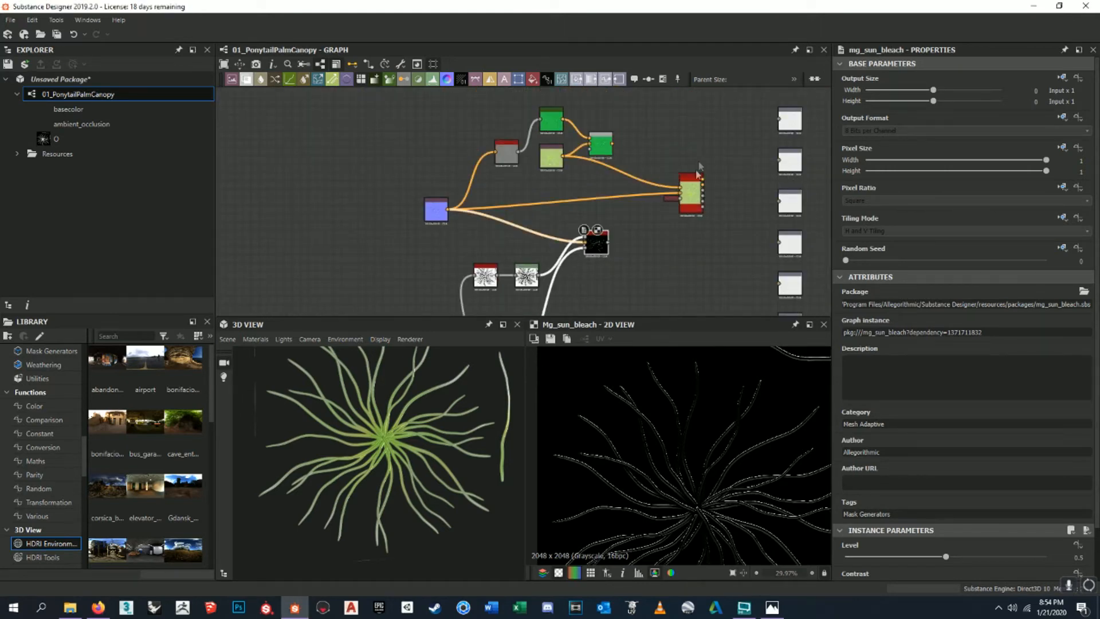
scroll(574, 222, "up", 3)
left_click_drag(615, 257, 546, 216)
middle_click_drag(578, 169, 582, 245)
middle_click_drag(623, 162, 556, 129)
scroll(556, 130, "down", 2)
scroll(557, 132, "down", 5)
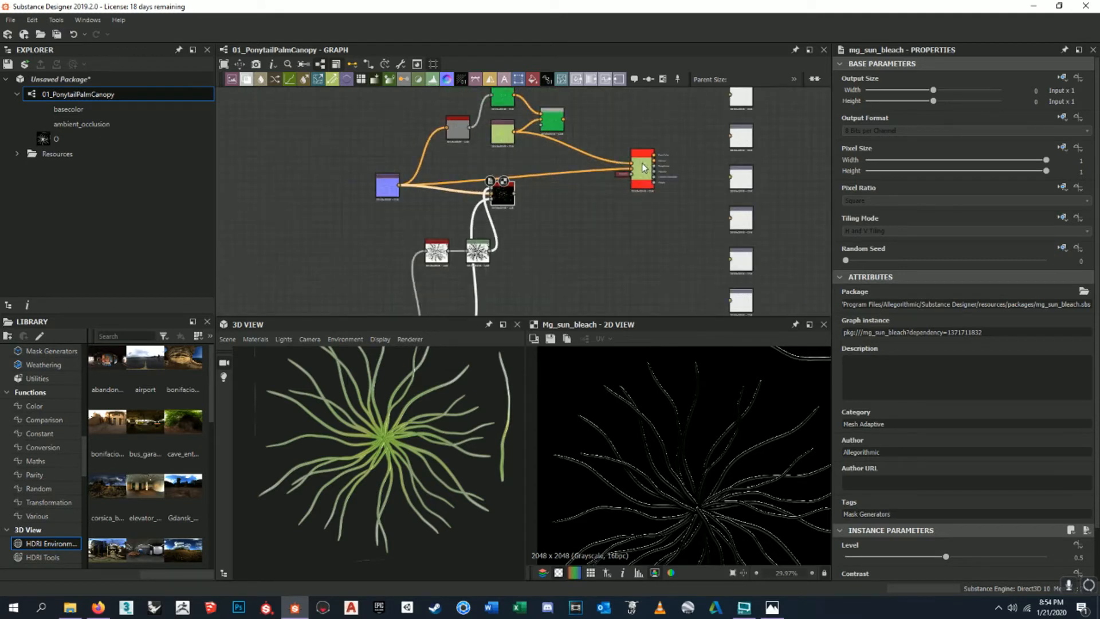
- Select all nodes except the output column and shift them as a group farther away from the outputs
left_click_drag(462, 126, 600, 202)
mouse_move(605, 162)
left_mouse_down()
mouse_move(569, 160)
mouse_move(596, 165)
left_mouse_up()
left_click_drag(611, 117, 498, 206)
left_click_drag(476, 117, 596, 259)
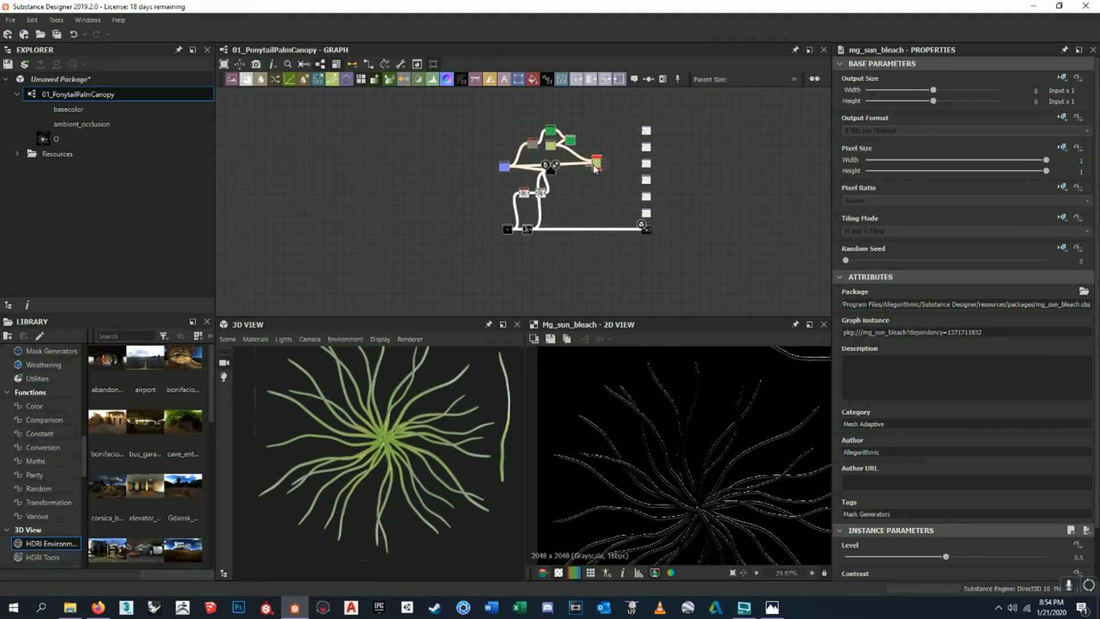
left_click(608, 117)
left_click_drag(608, 117, 470, 258)
left_click_drag(597, 166, 548, 162)
left_click(547, 154)
- Move the Base Material node farther from the Blend node and feed the Blend output into its first input instead of the Bitmap
scroll(547, 155, "up", 5)
left_click_drag(594, 204, 679, 203)
middle_click_drag(567, 190, 584, 262)
scroll(546, 193, "down", 1)
left_click(583, 175)
left_click_drag(583, 176, 726, 235)
- Display the Blend node's result in the 2D view and view the canopy close up in the 3D view
left_click(587, 171)
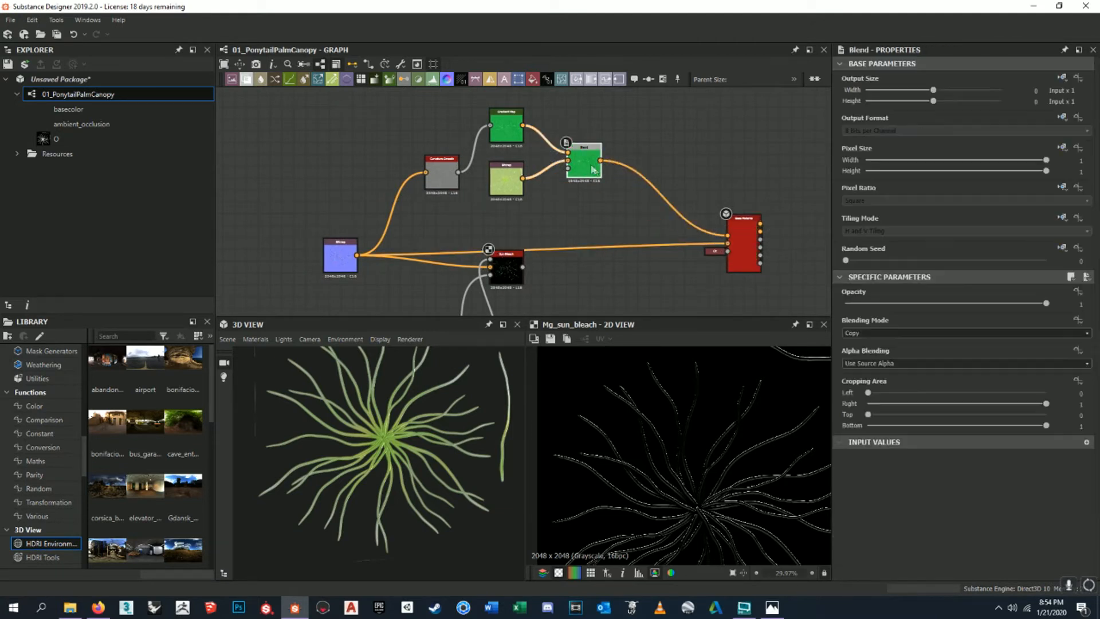
double_click(587, 174)
scroll(381, 445, "up", 5)
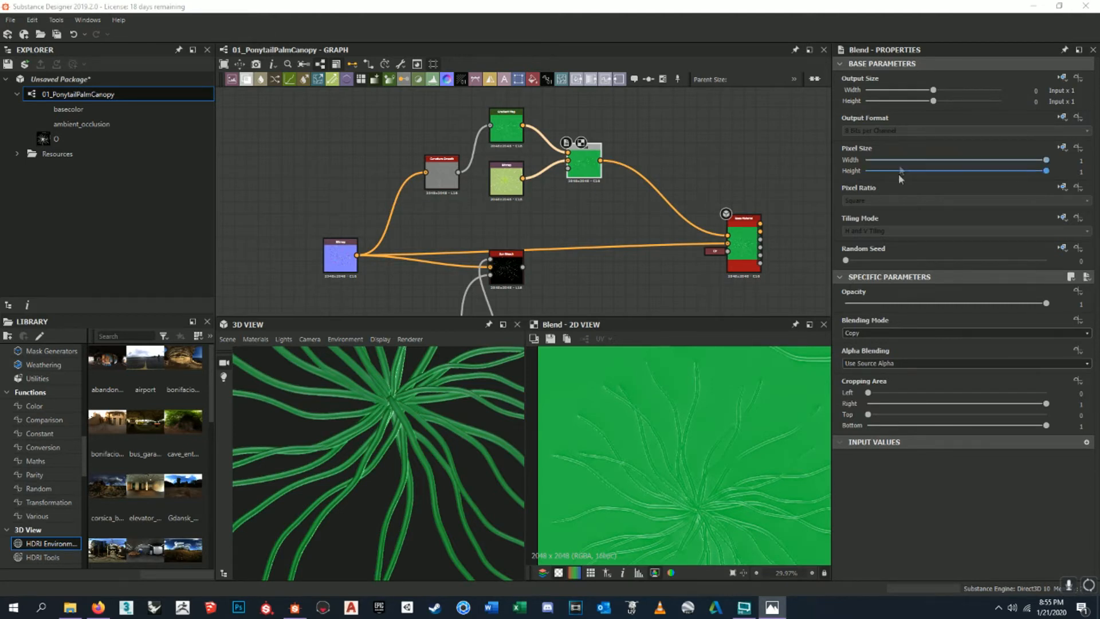
- Clear all custom color keys from the Gradient Map node so it uses a plain black-to-white gradient
left_click(505, 127)
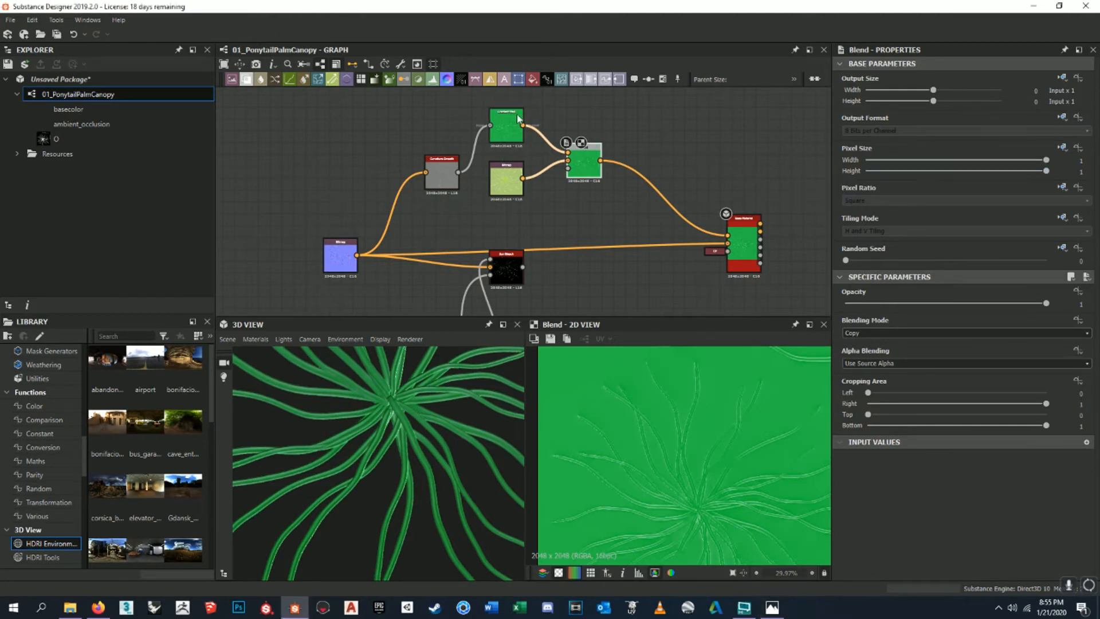
scroll(469, 178, "up", 3)
scroll(639, 430, "up", 4)
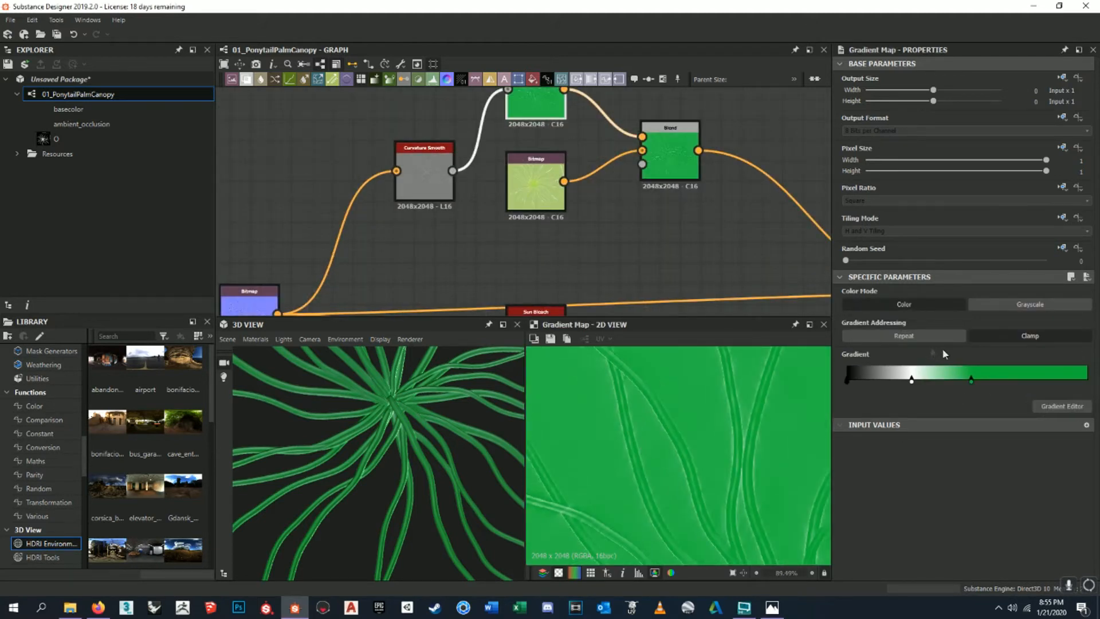
left_click(1044, 406)
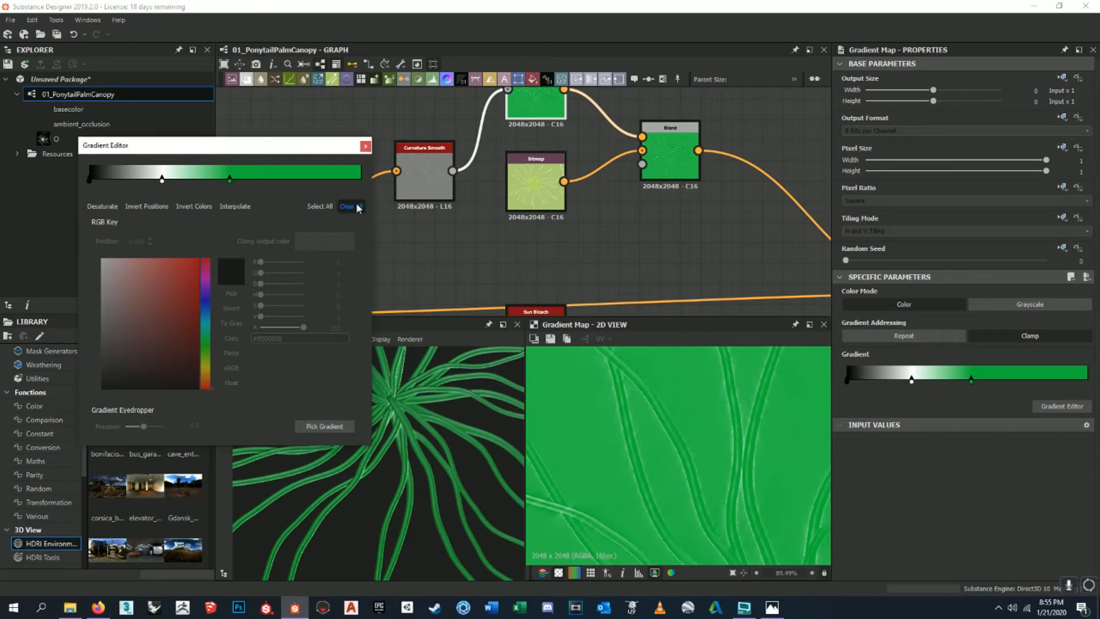
left_click(351, 207)
left_click(365, 146)
- Set the Blend node's blending mode to Multiply and view the canopy as a whole
middle_click_drag(590, 180, 553, 251)
left_click(634, 219)
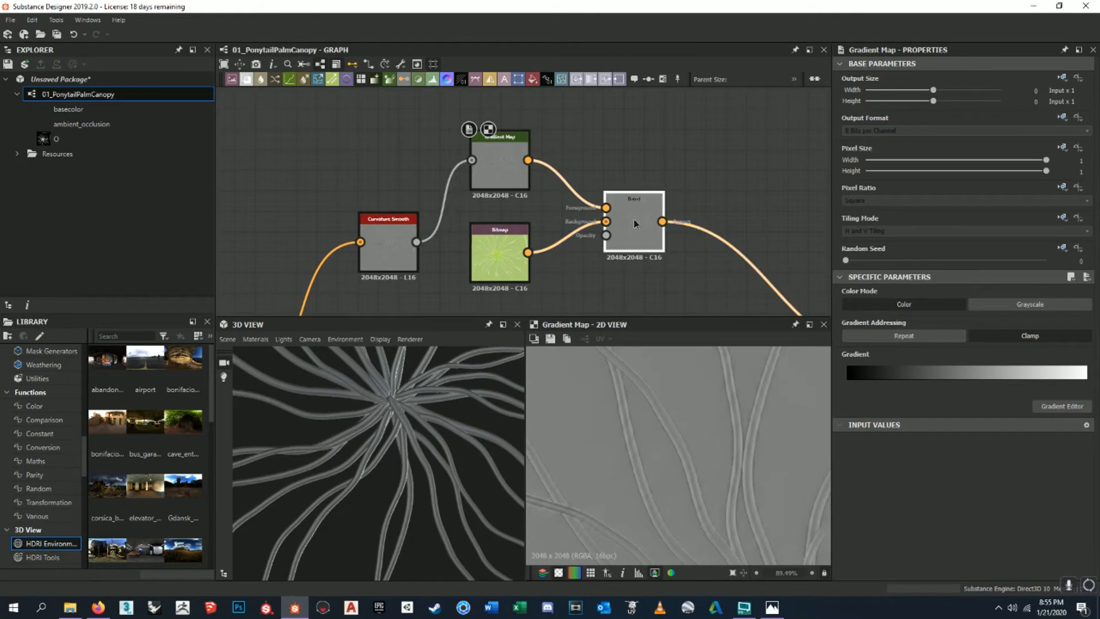
scroll(695, 429, "up", 3)
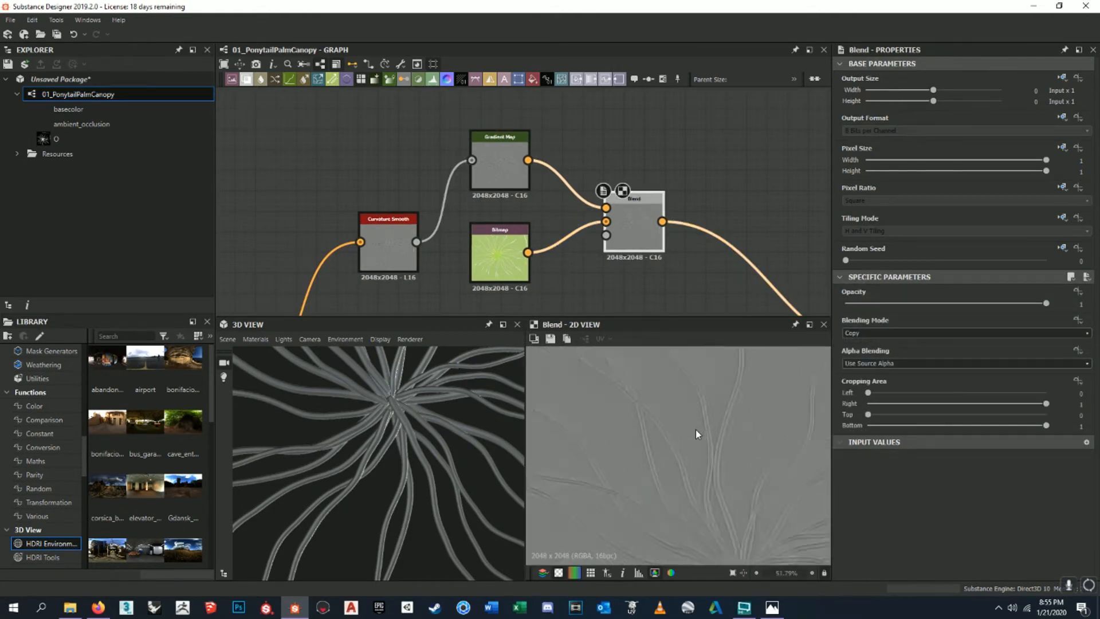
left_click(891, 333)
left_click(891, 367)
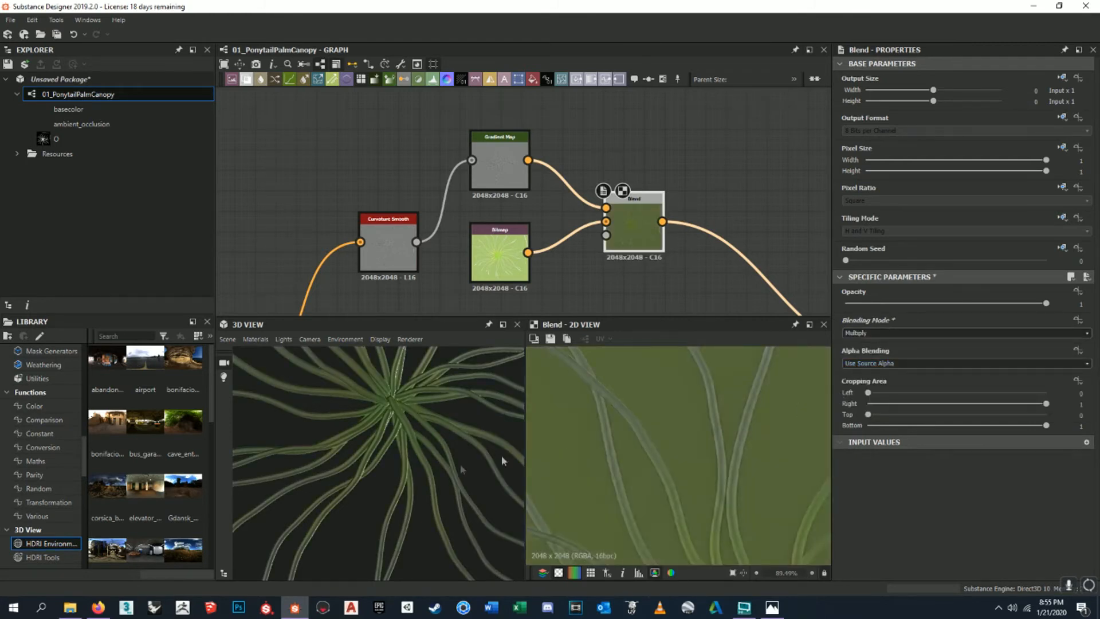
scroll(692, 465, "down", 7)
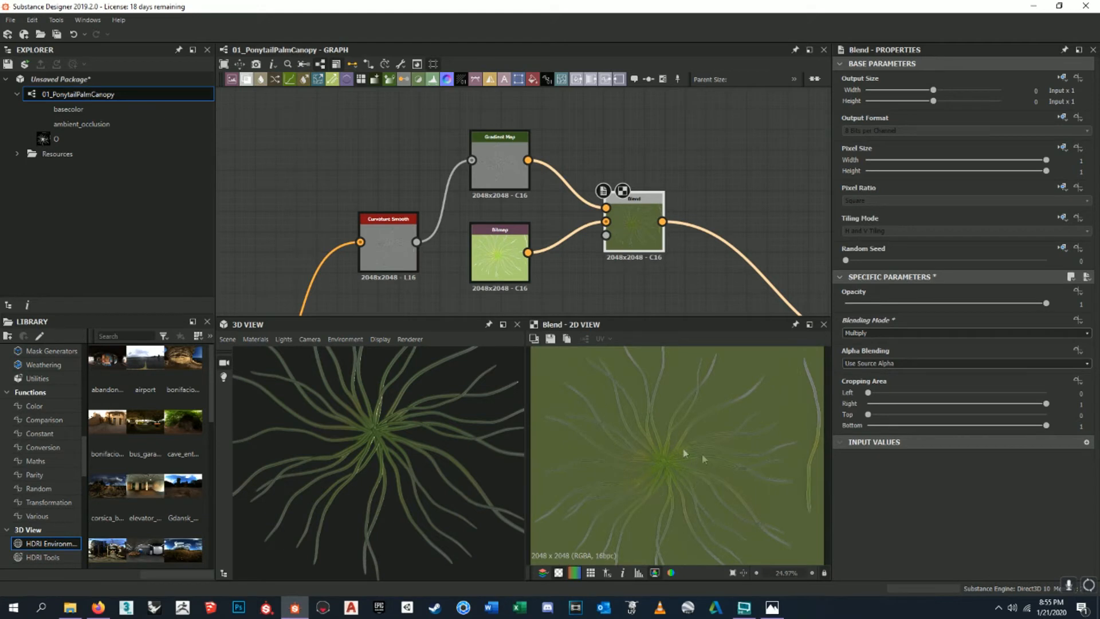
- Compare the canopy with the plain base color Bitmap feeding the Base Material, and reconnect the Blend output to it
left_click(518, 267)
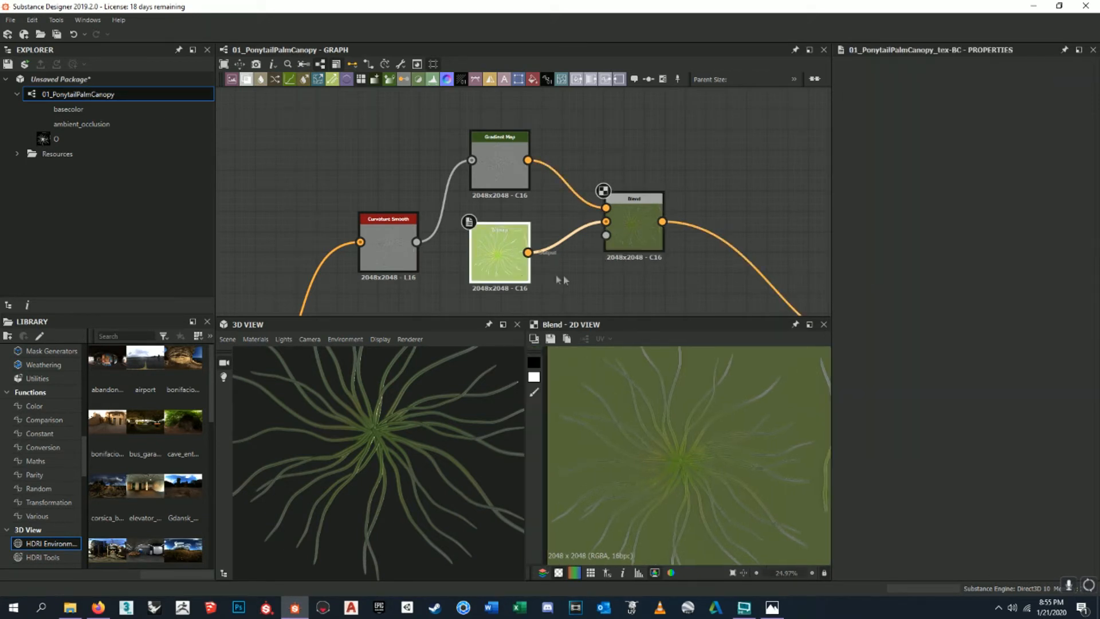
scroll(589, 246, "down", 4)
middle_click_drag(589, 246, 527, 180)
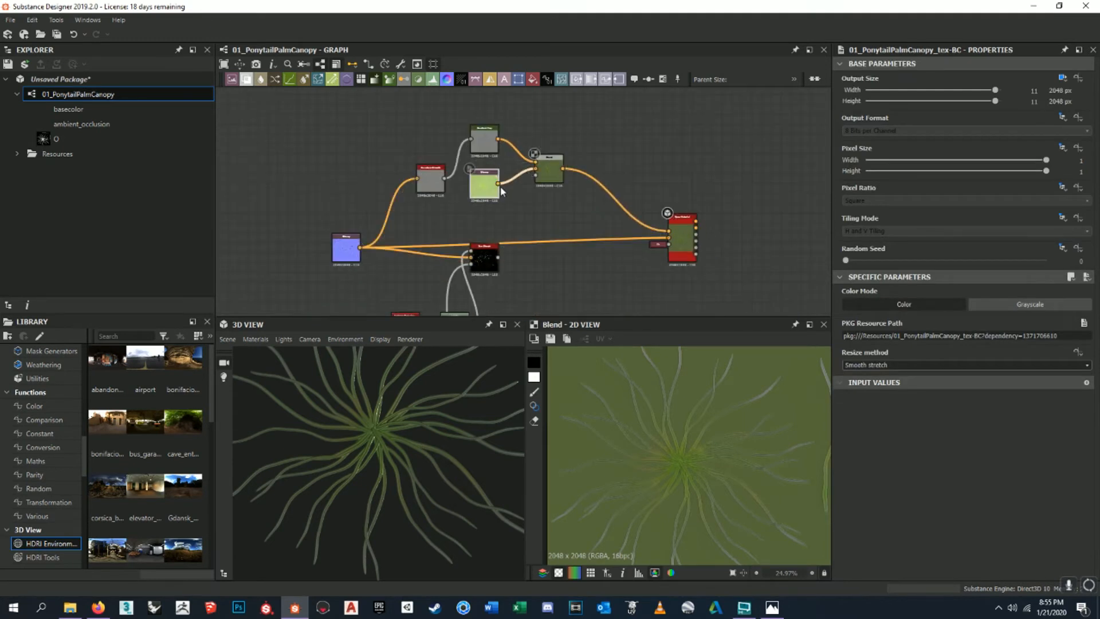
left_click_drag(498, 183, 669, 234)
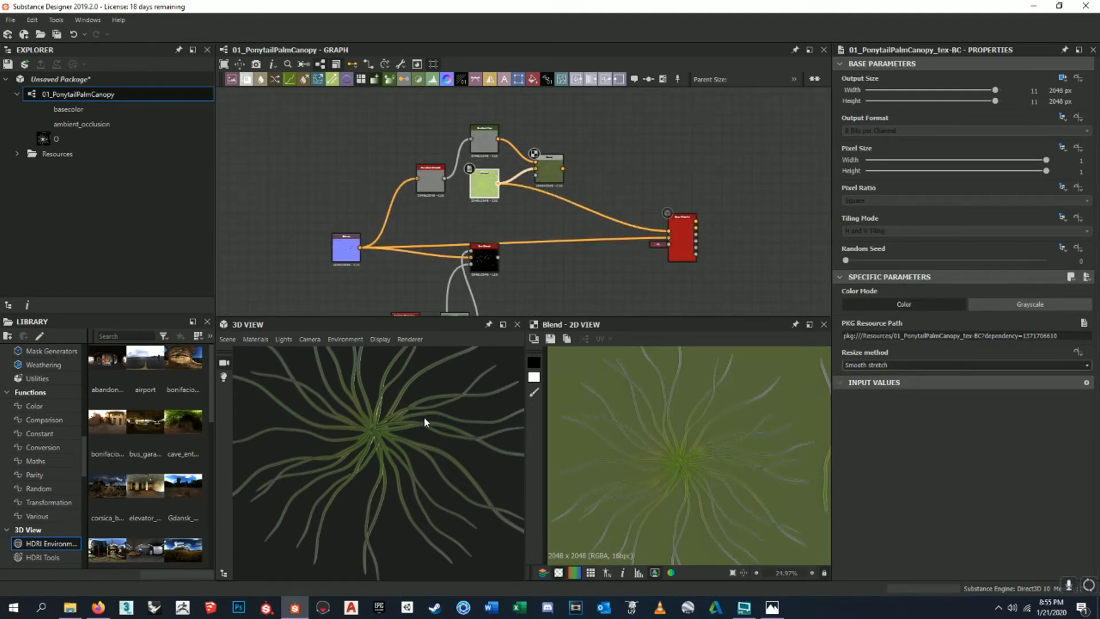
mouse_move(435, 423)
left_mouse_down()
mouse_move(504, 431)
mouse_move(442, 419)
left_mouse_up()
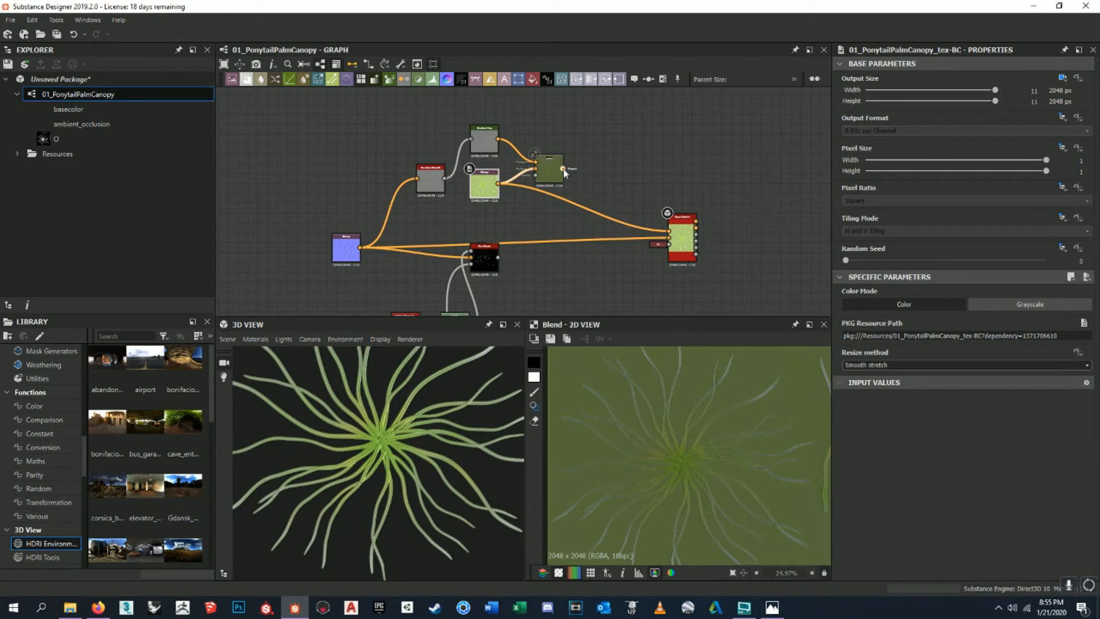
left_click_drag(646, 223, 668, 233)
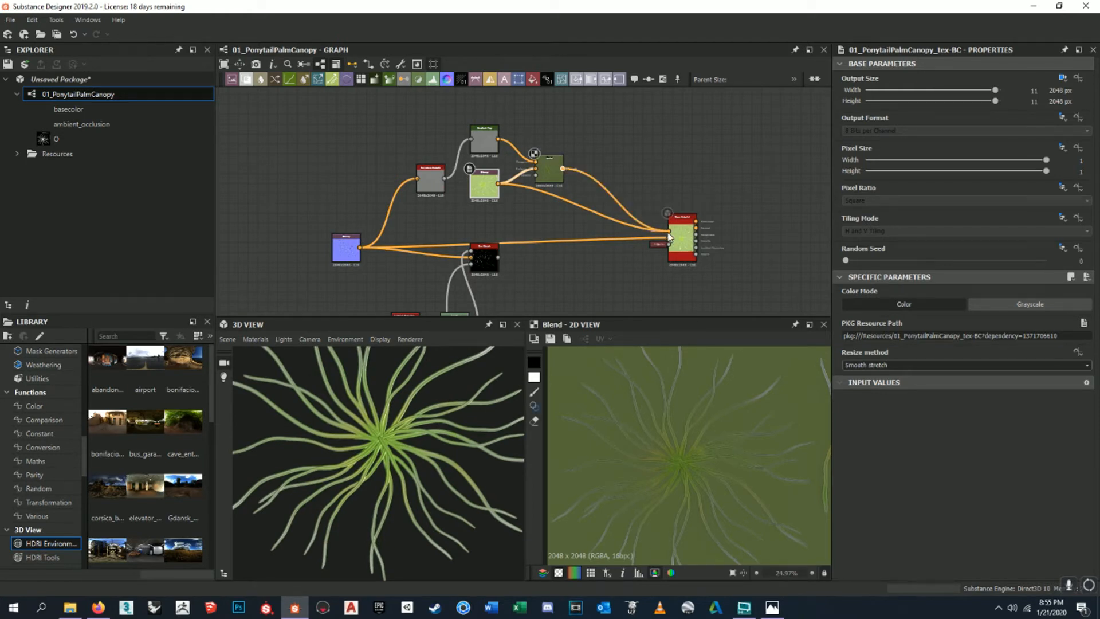
- Set the Blend node's opacity to 0.5 and check the softened curvature shading on the 3D canopy
left_click(548, 180)
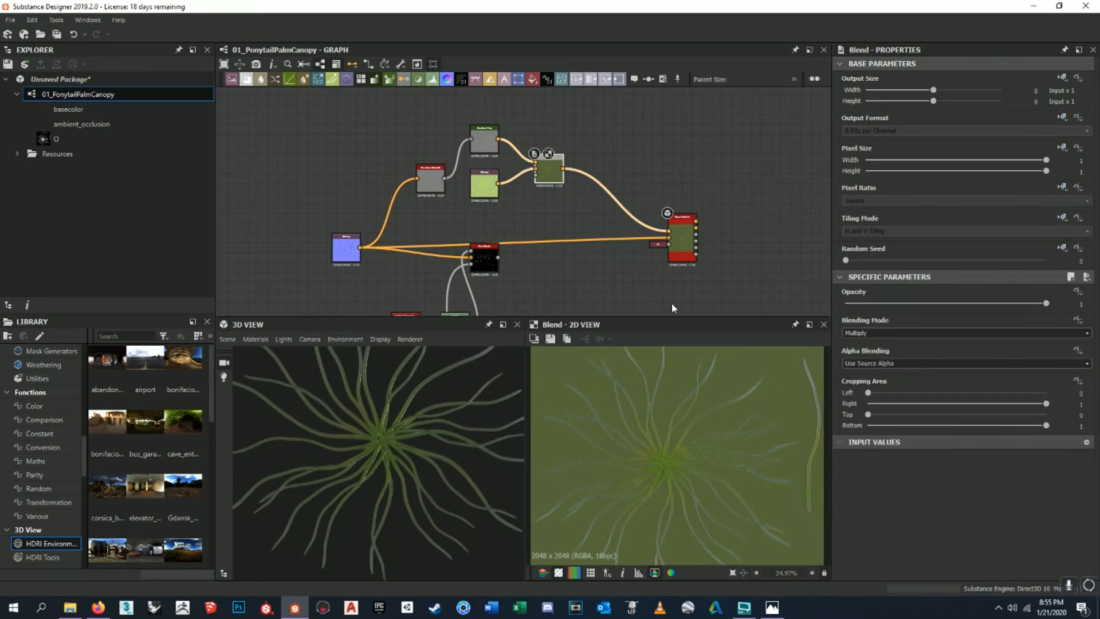
left_click_drag(1048, 306, 946, 305)
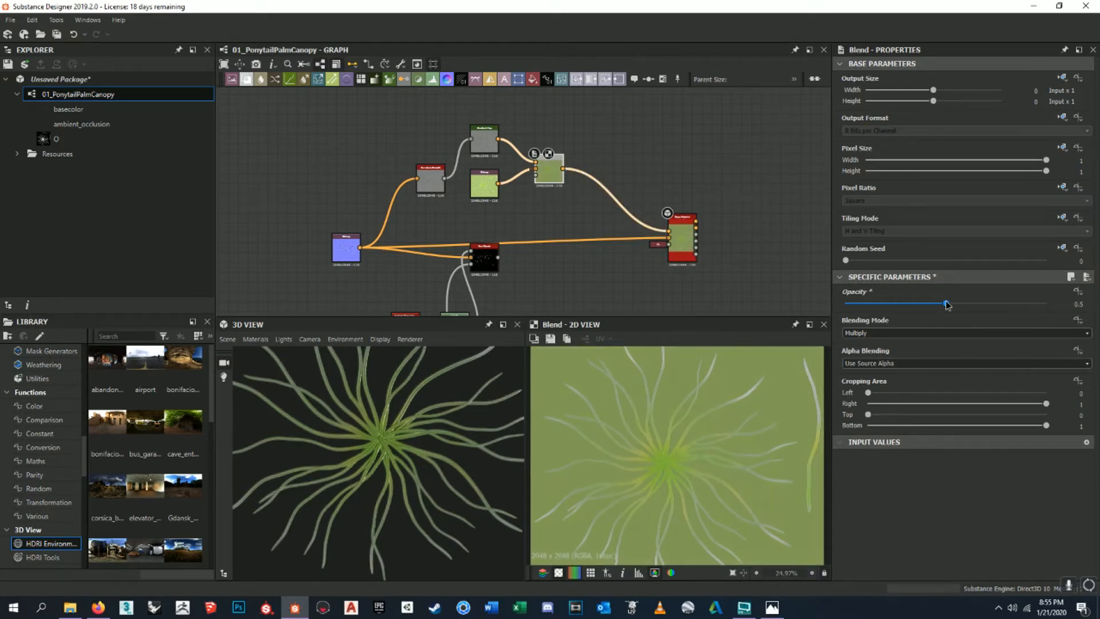
mouse_move(498, 425)
left_mouse_down()
mouse_move(470, 435)
mouse_move(488, 423)
left_mouse_up()
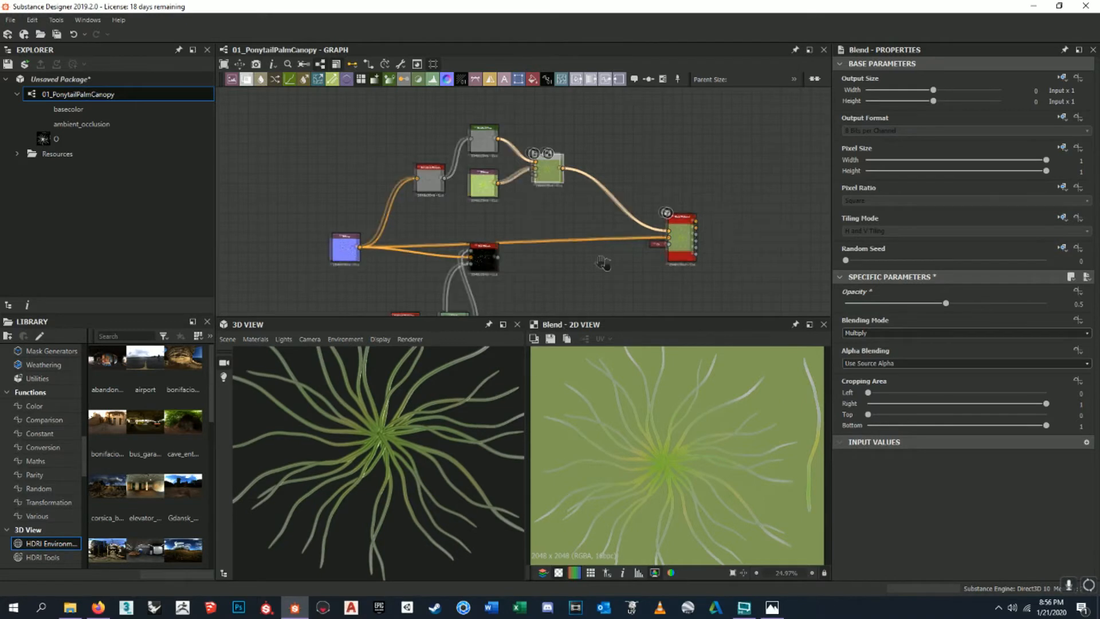
middle_click_drag(610, 267, 581, 243)
scroll(401, 468, "down", 4)
mouse_move(401, 468)
left_mouse_down()
mouse_move(433, 465)
mouse_move(395, 466)
left_mouse_up()
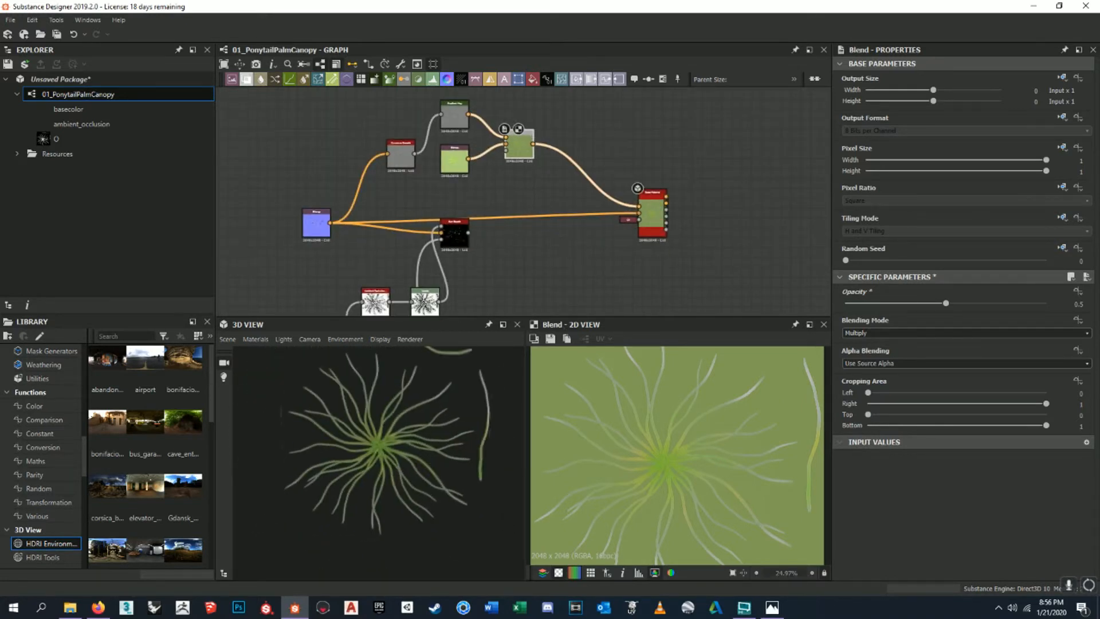
- Move the Sun Bleach node up in the graph so it sits directly beneath the curvature Blend node
mouse_move(454, 420)
left_mouse_down()
mouse_move(466, 516)
mouse_move(441, 421)
mouse_move(452, 423)
left_mouse_up()
scroll(452, 423, "up", 3)
scroll(461, 441, "down", 1)
scroll(424, 441, "down", 2)
middle_click_drag(553, 219, 500, 251)
middle_click_drag(477, 216, 511, 198)
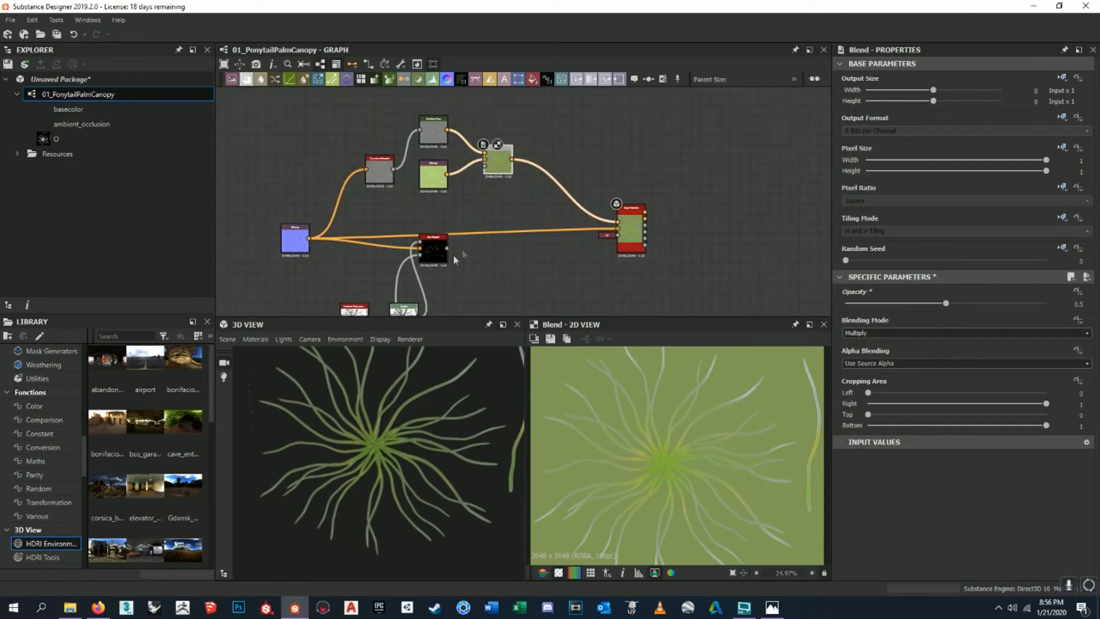
left_click_drag(438, 259, 500, 227)
middle_click_drag(527, 200, 504, 195)
- Add a second Blend node after the first one and feed the first Blend's output into its Background input
left_click(518, 139)
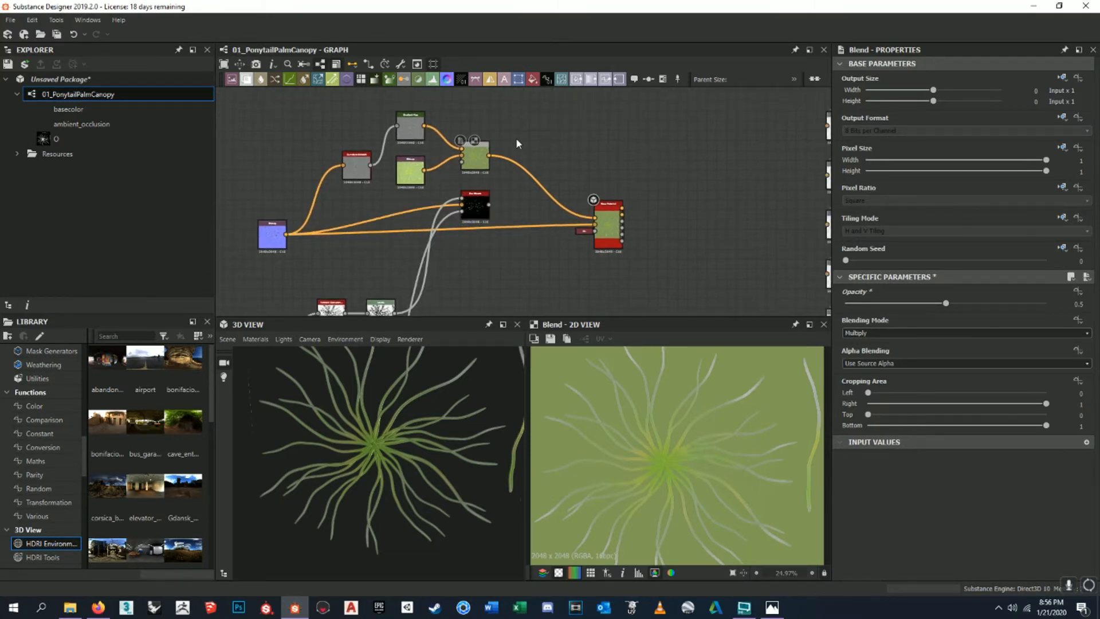
key("space")
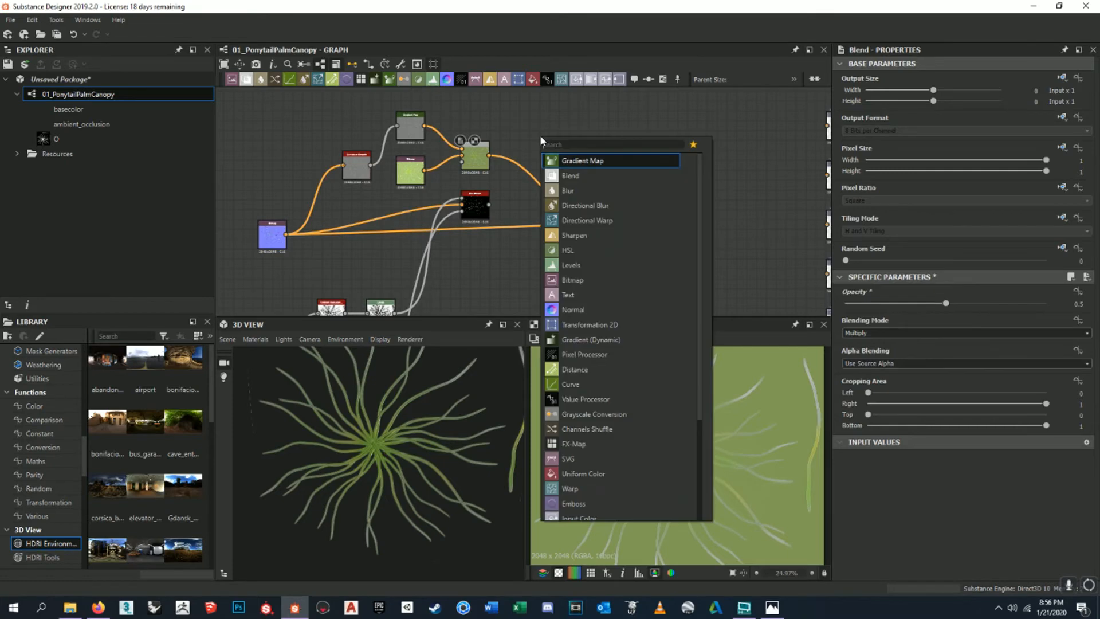
type("blen")
key("Return")
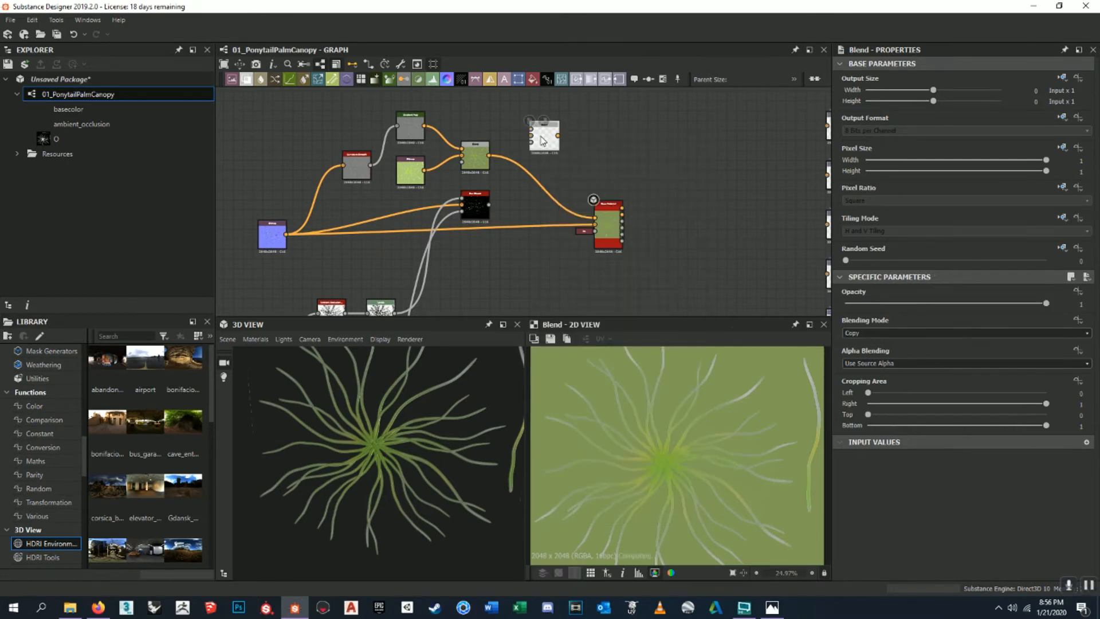
scroll(547, 135, "up", 3)
left_click_drag(547, 137, 547, 170)
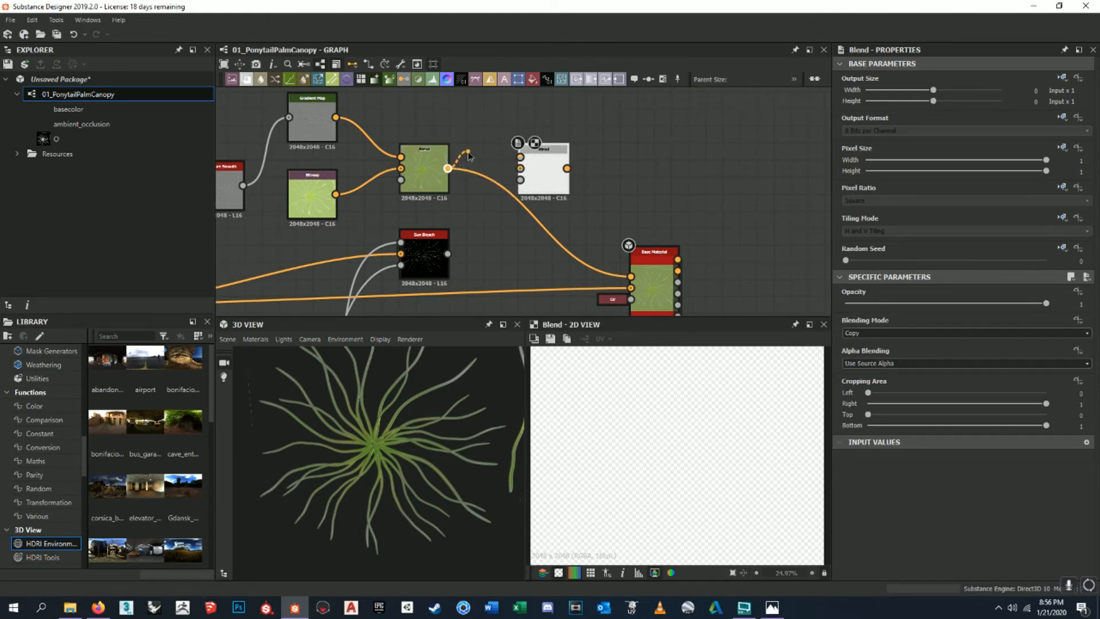
left_click_drag(474, 124, 521, 171)
scroll(710, 458, "down", 3)
scroll(714, 454, "up", 2)
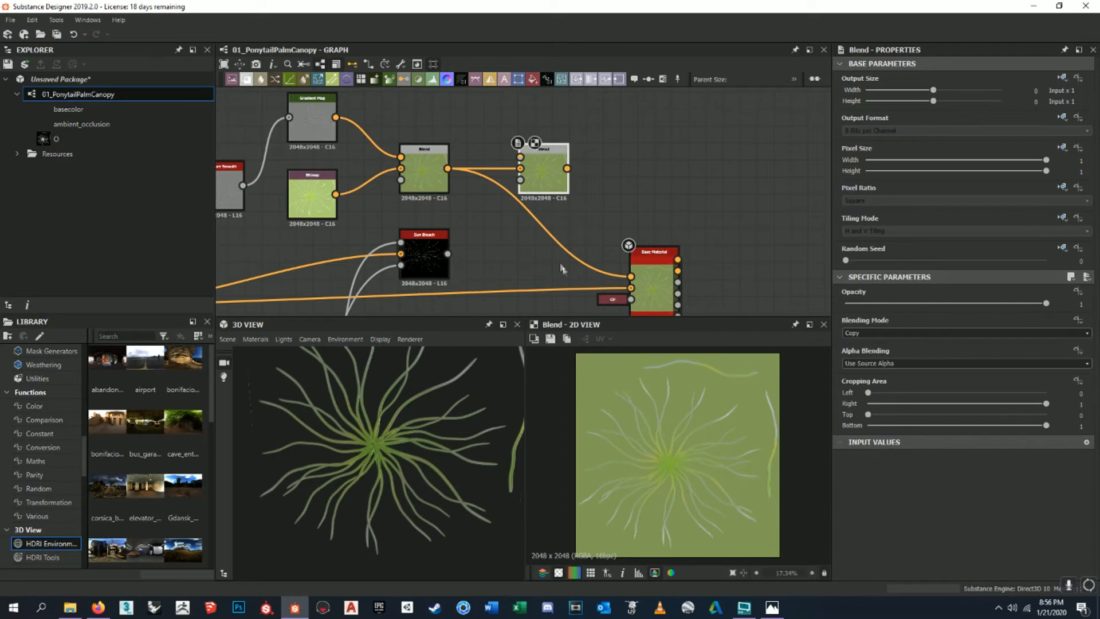
- Connect the Sun Bleach mask to the second Blend node's Opacity input and look over the mask and canopy
scroll(466, 237, "up", 3)
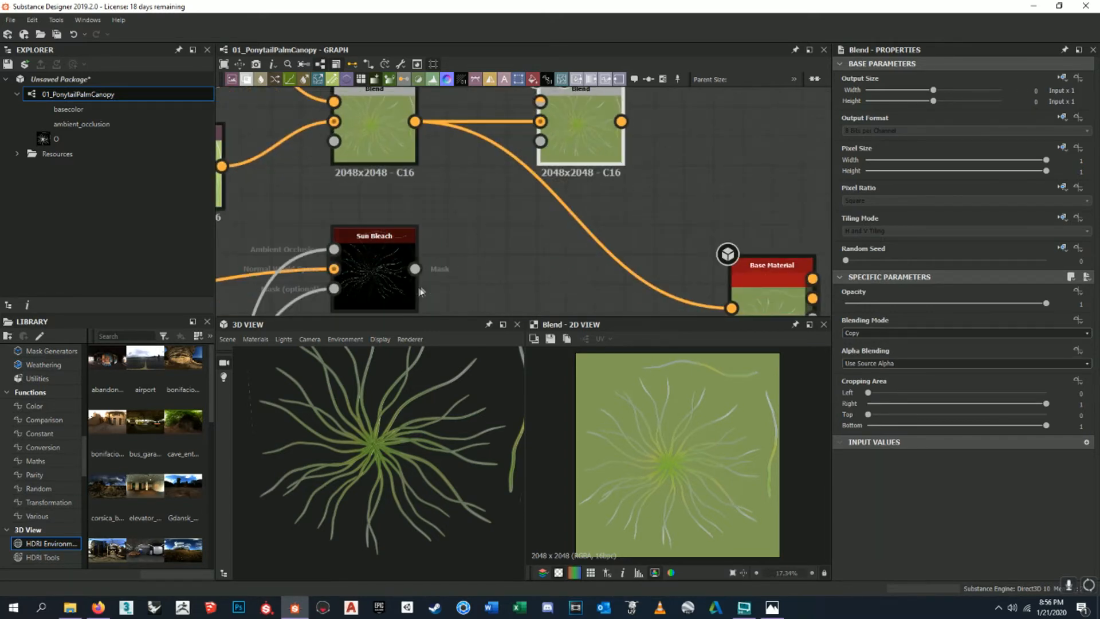
left_click_drag(414, 268, 540, 141)
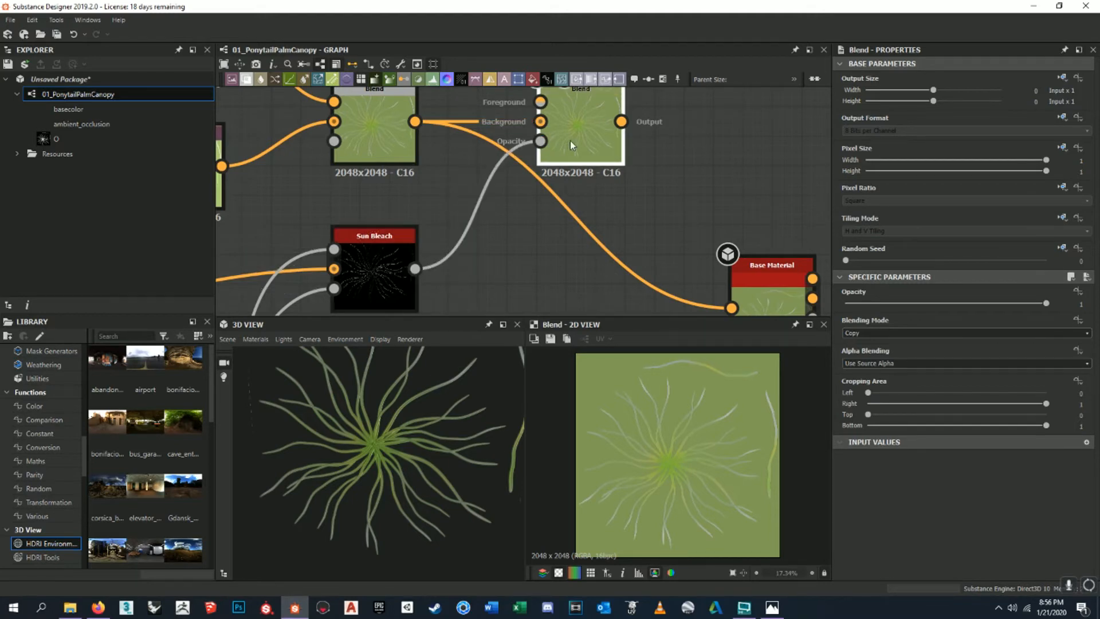
middle_click_drag(458, 265, 571, 230)
scroll(504, 261, "up", 5)
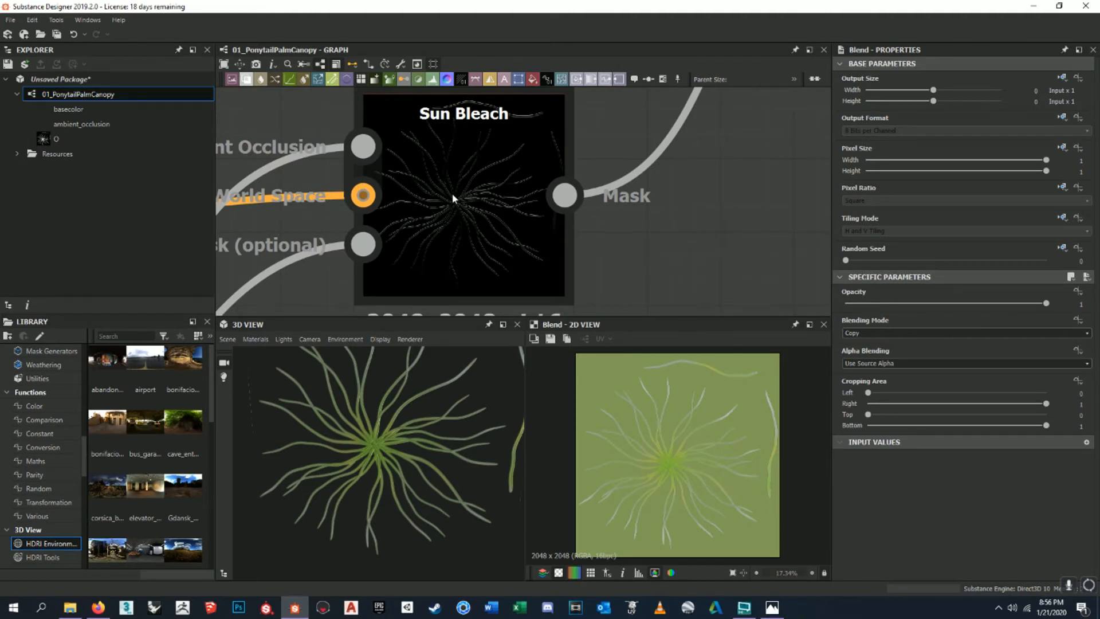
scroll(515, 214, "down", 5)
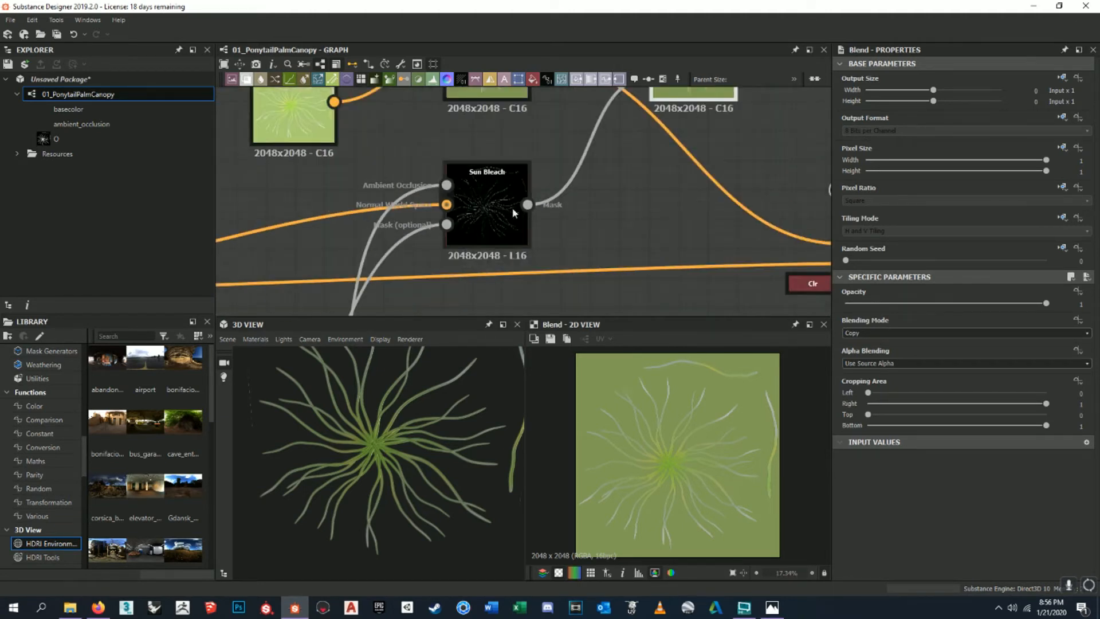
middle_click_drag(542, 182, 518, 193)
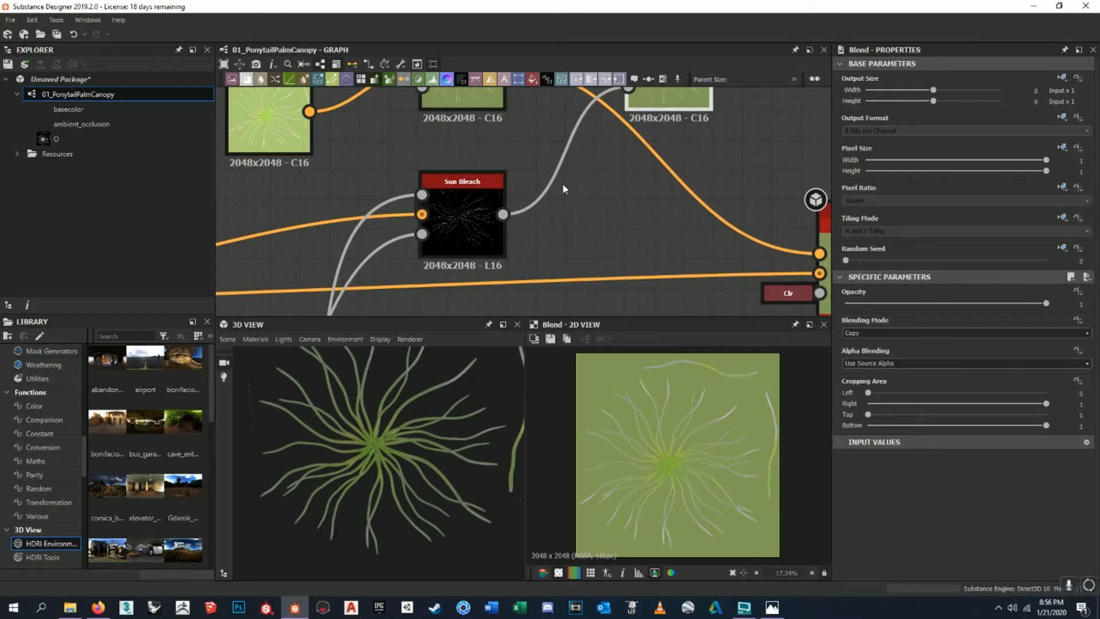
middle_click_drag(672, 91, 633, 159)
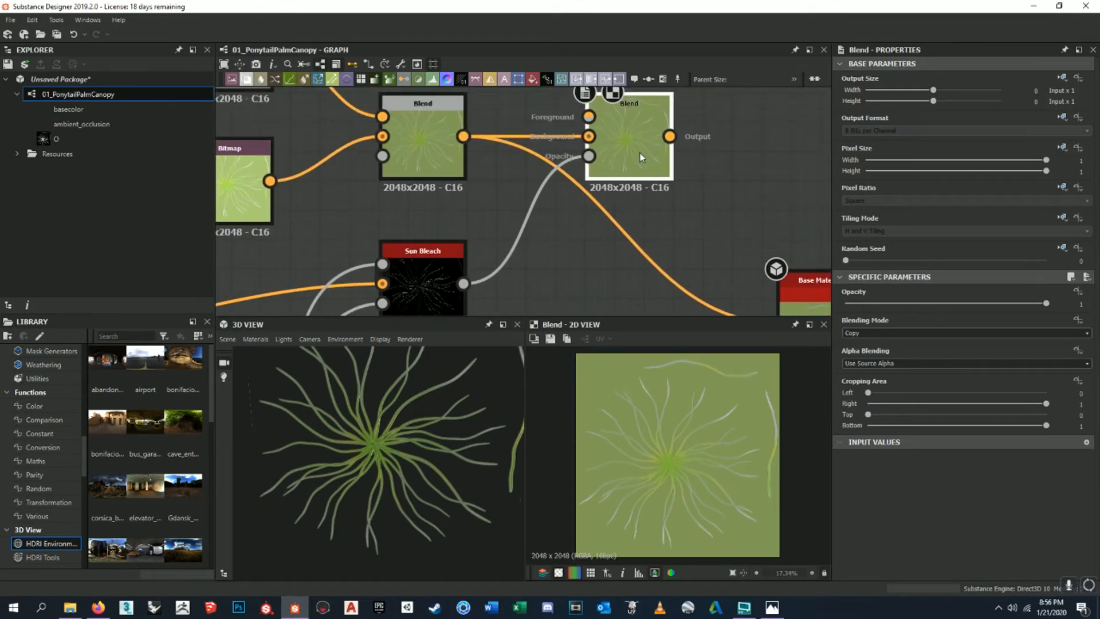
middle_click_drag(639, 157, 630, 181)
middle_click_drag(442, 452, 453, 456)
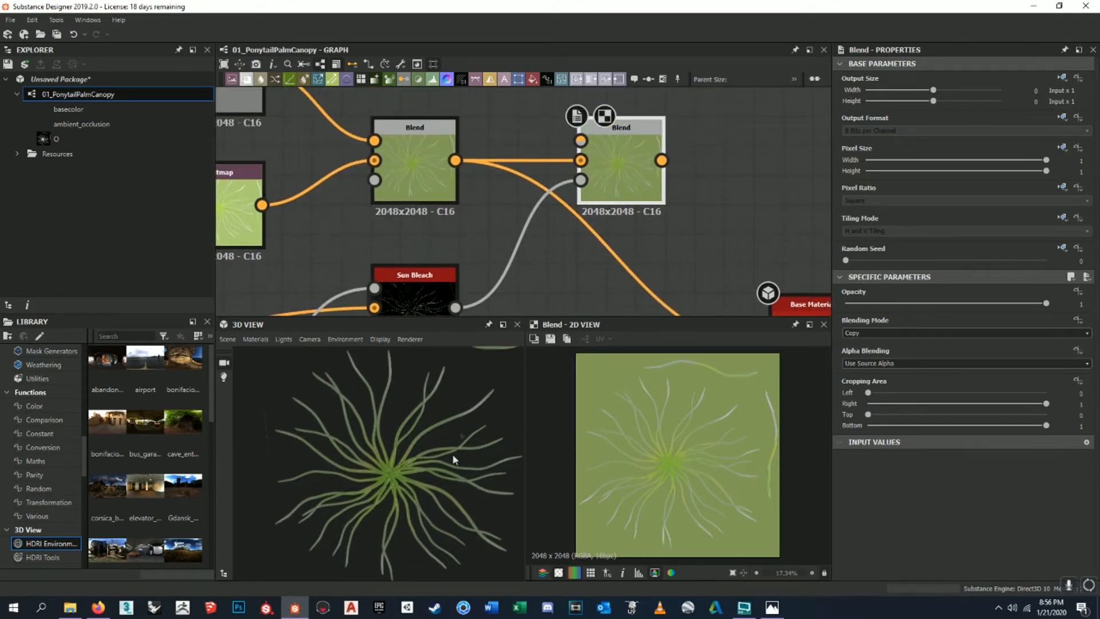
scroll(615, 213, "down", 2)
middle_click_drag(621, 213, 612, 209)
left_click(518, 149)
mouse_move(449, 431)
left_mouse_down()
mouse_move(480, 431)
mouse_move(451, 426)
left_mouse_up()
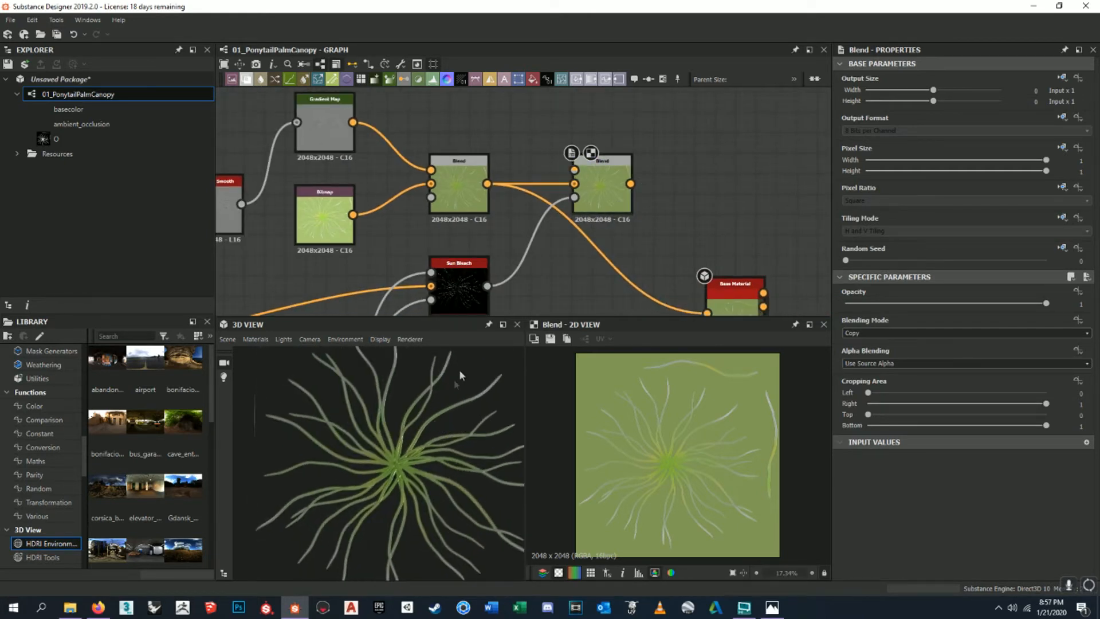
- Add a Uniform Color node above the first Blend and set its output color to yellow, about R 226, G 255, B 0
middle_click_drag(558, 225, 546, 236)
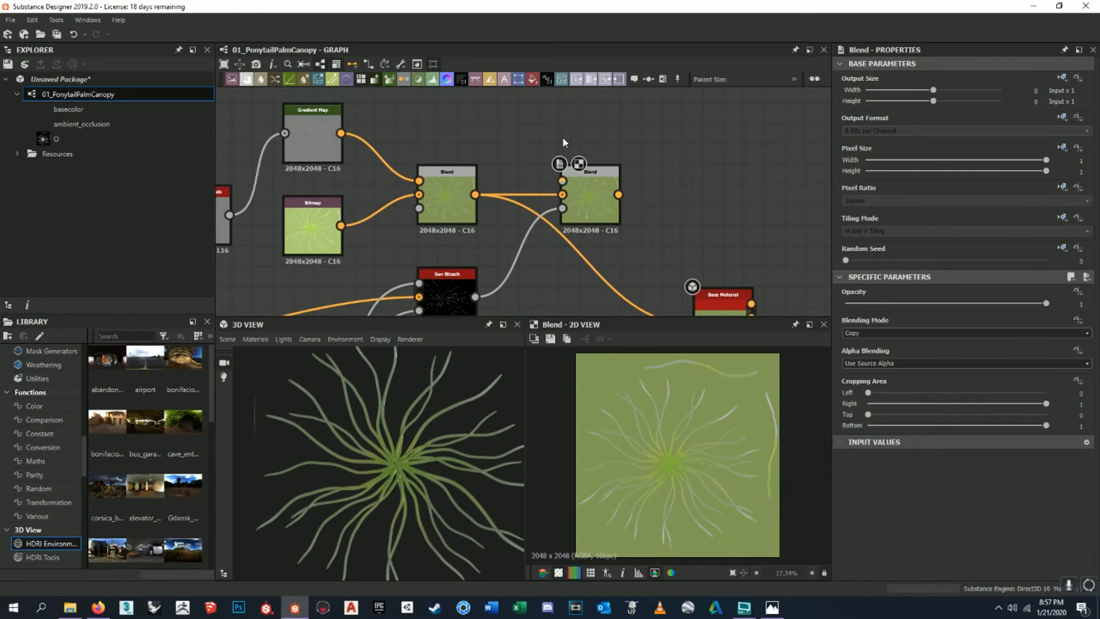
key("space")
type("uni")
key("Return")
left_click_drag(563, 142, 441, 124)
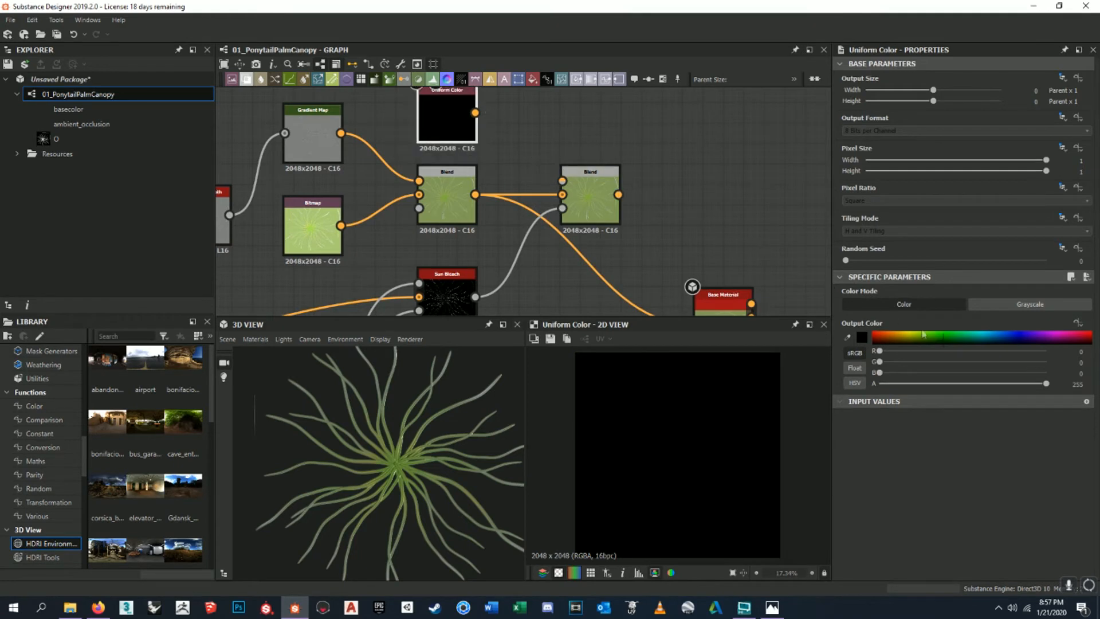
left_click_drag(896, 336, 912, 327)
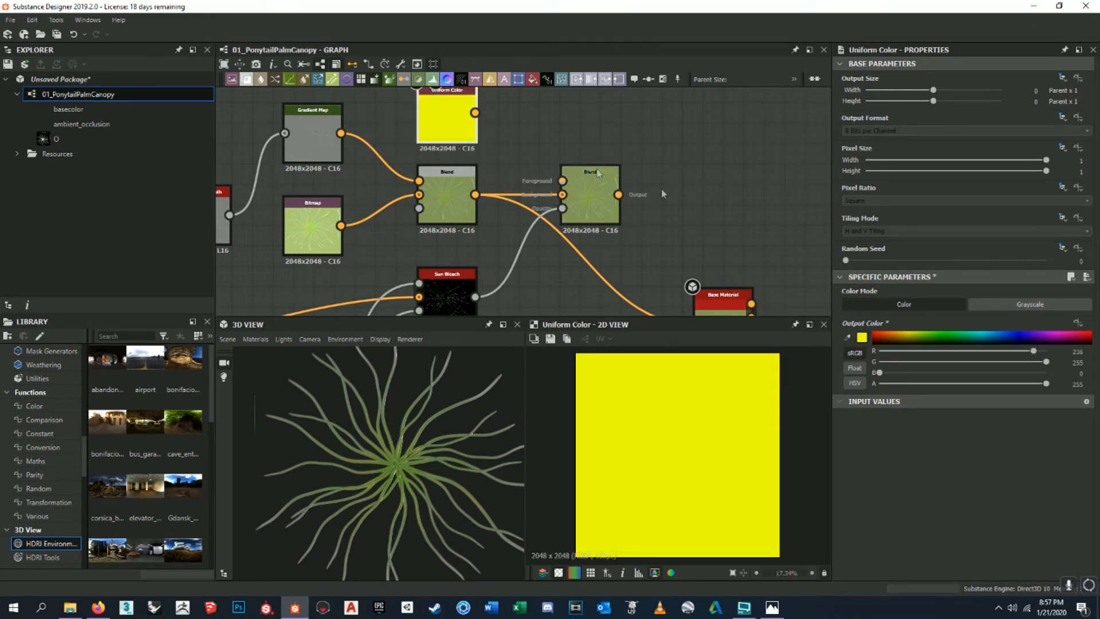
- Connect the yellow Uniform Color to the second Blend's Foreground input and preview the result, keeping the Copy blending mode
middle_click_drag(595, 197, 616, 196)
mouse_move(614, 195)
left_mouse_down()
mouse_move(637, 194)
mouse_move(624, 195)
left_mouse_up()
left_click_drag(495, 111, 593, 179)
double_click(621, 195)
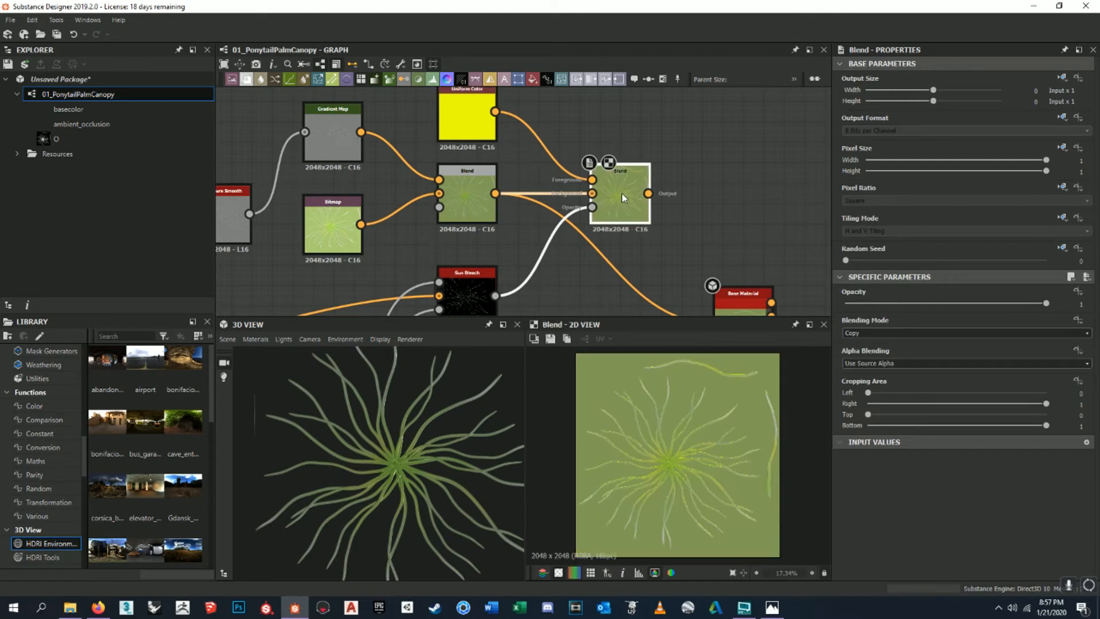
scroll(688, 438, "up", 6)
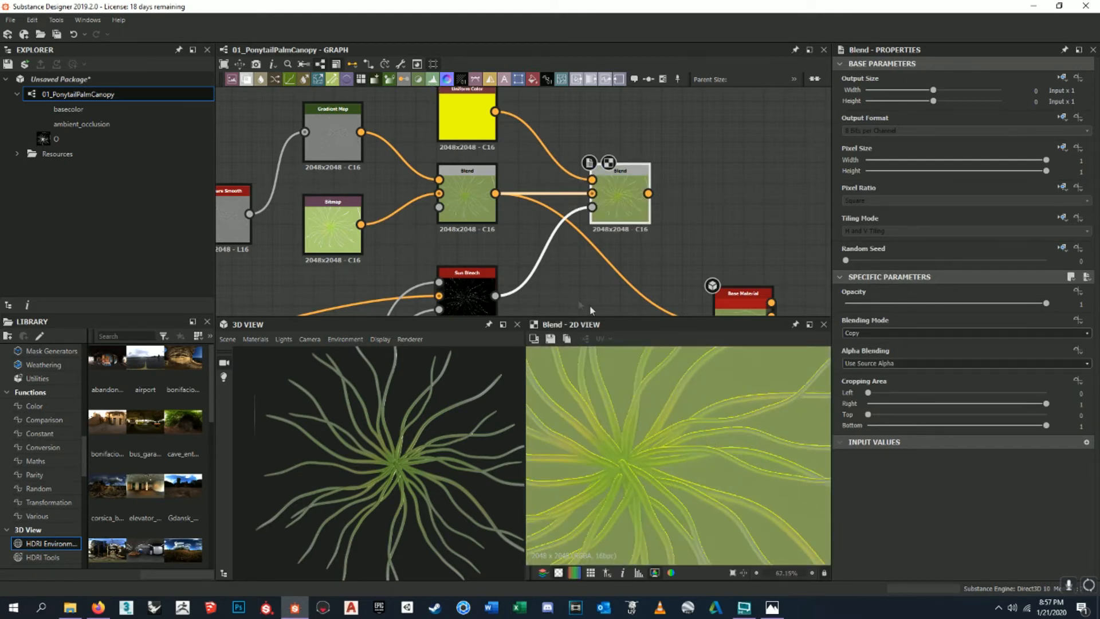
left_click(979, 334)
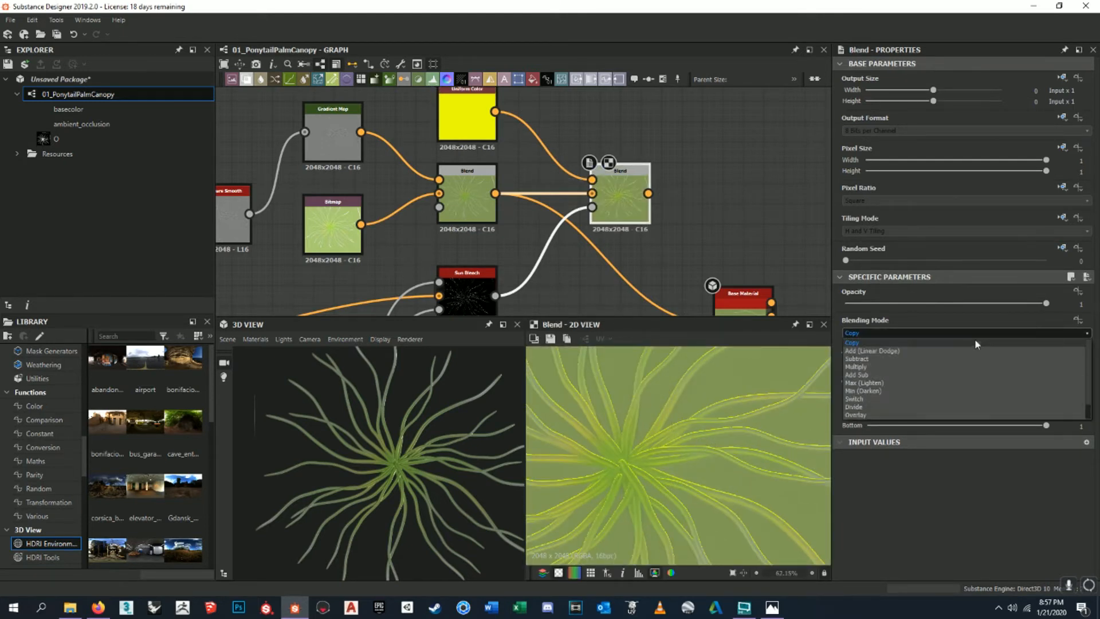
left_click(964, 344)
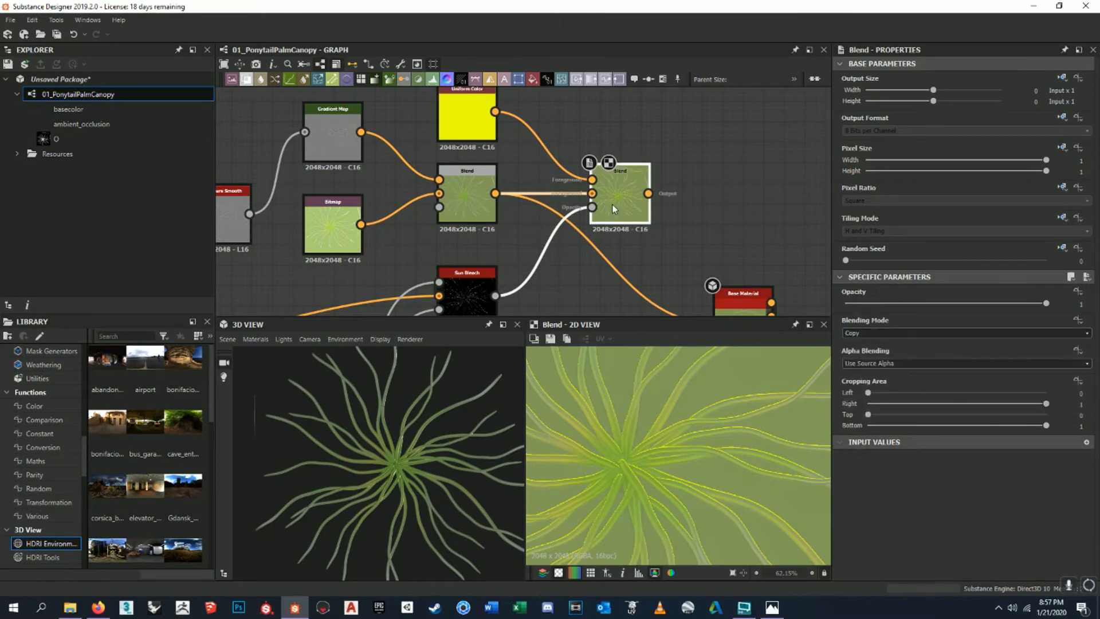
- Compare the outputs of the first and second Blend nodes, examining the yellow edge highlights on the leaves up close
left_click(479, 211)
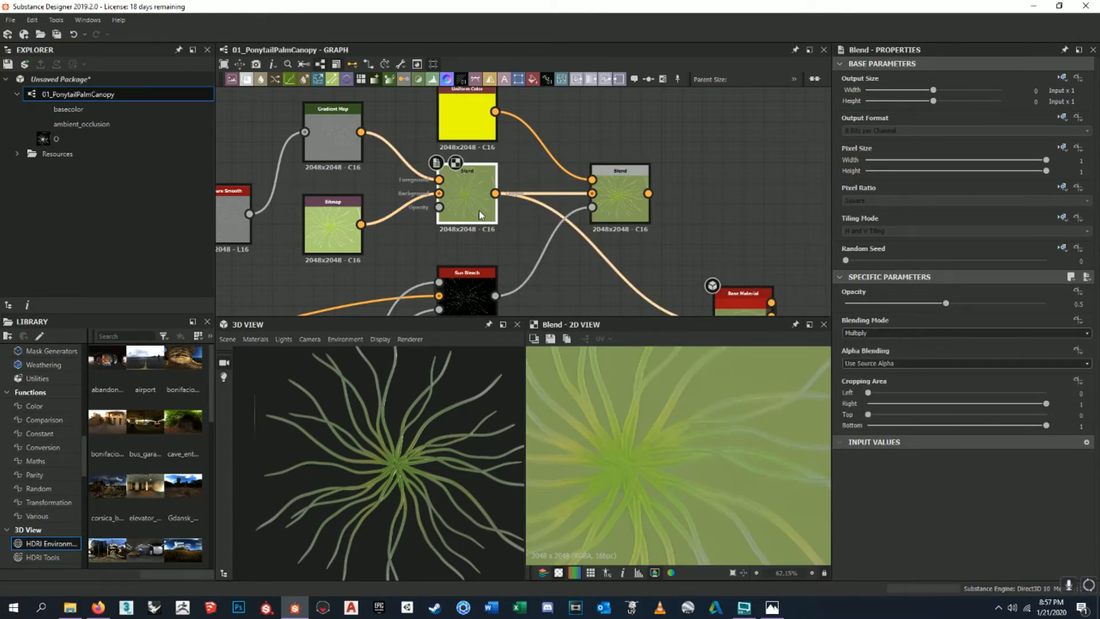
left_click(611, 198)
scroll(601, 422, "up", 5)
scroll(601, 423, "up", 1)
middle_click_drag(627, 423, 647, 457)
middle_click_drag(651, 406, 678, 439)
middle_click_drag(629, 387, 695, 471)
scroll(695, 472, "down", 2)
middle_click_drag(651, 362, 714, 474)
- Connect the second Blend's output to the Base Material's base color input and inspect the leaves on the 3D canopy
middle_click_drag(658, 224, 614, 204)
scroll(614, 205, "down", 1)
left_click_drag(605, 180, 661, 287)
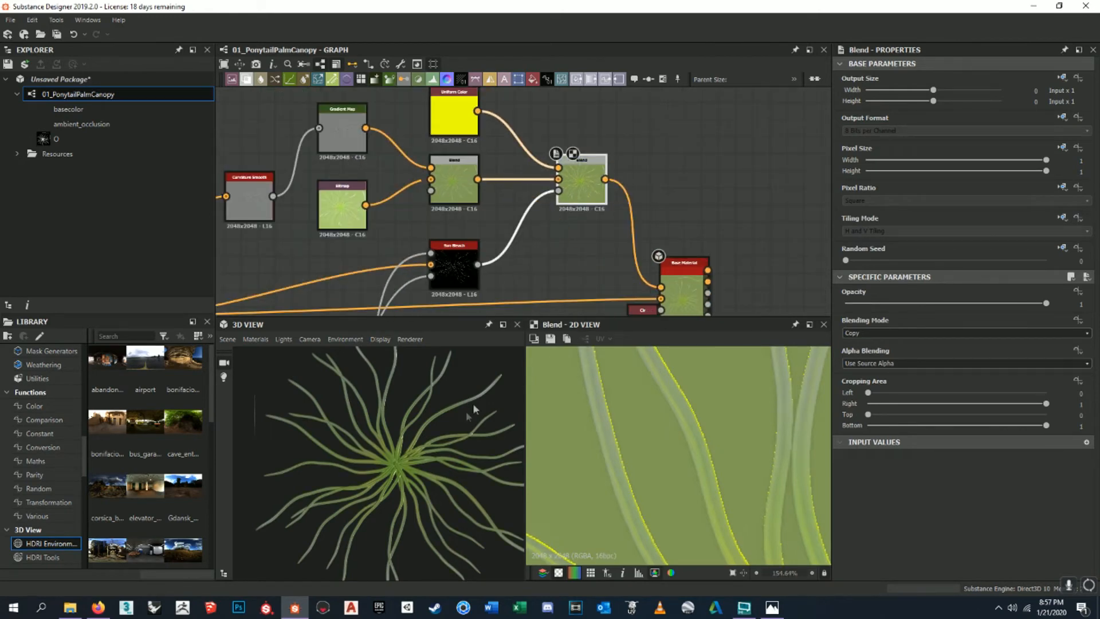
scroll(412, 465, "up", 5)
scroll(429, 443, "up", 5)
middle_click_drag(429, 444, 459, 498)
left_click_drag(459, 499, 493, 510)
scroll(484, 509, "down", 4)
scroll(483, 508, "down", 3)
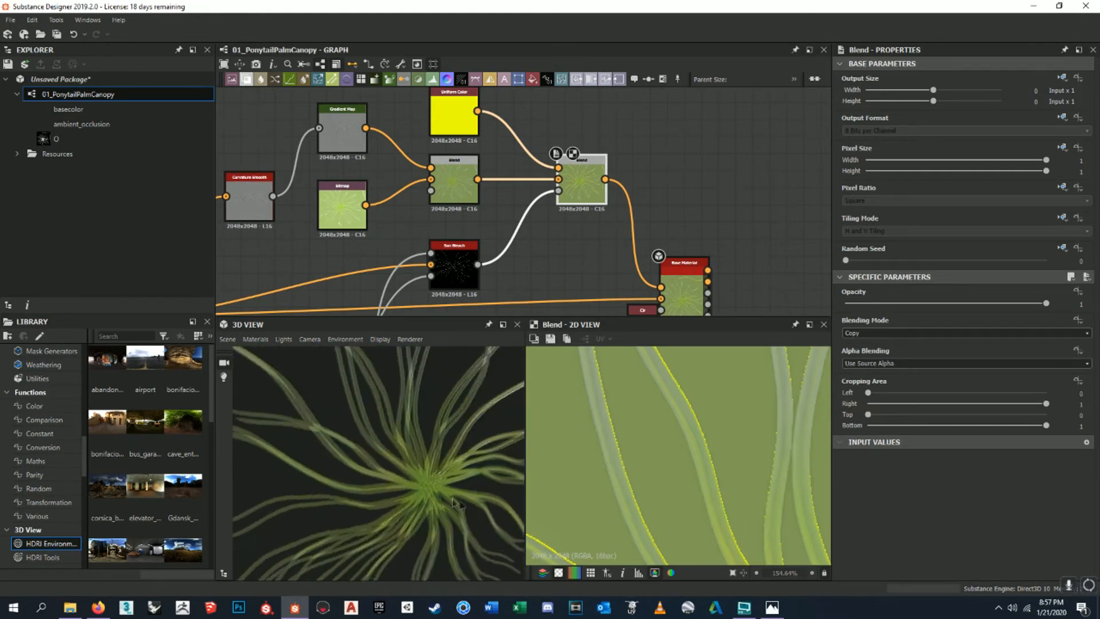
- Move the Sun Bleach node back beneath the base color Bitmap and examine its mask along the leaf edges
middle_click_drag(503, 267, 598, 218)
left_click_drag(572, 220, 478, 236)
middle_click_drag(479, 236, 465, 232)
scroll(464, 232, "up", 5)
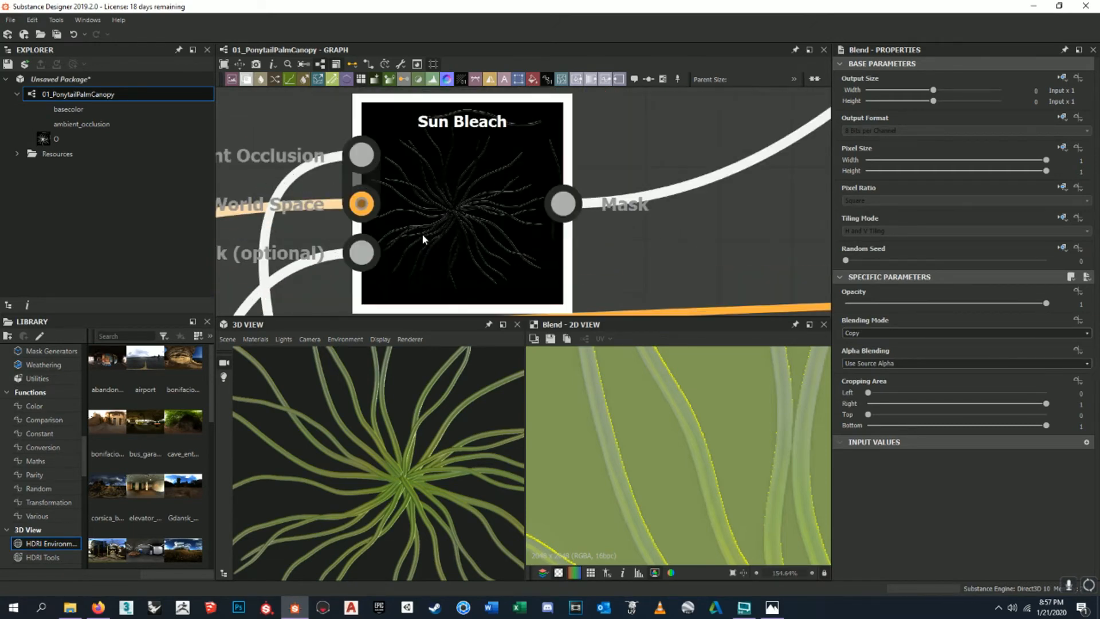
double_click(422, 238)
scroll(447, 236, "down", 4)
scroll(573, 221, "down", 2)
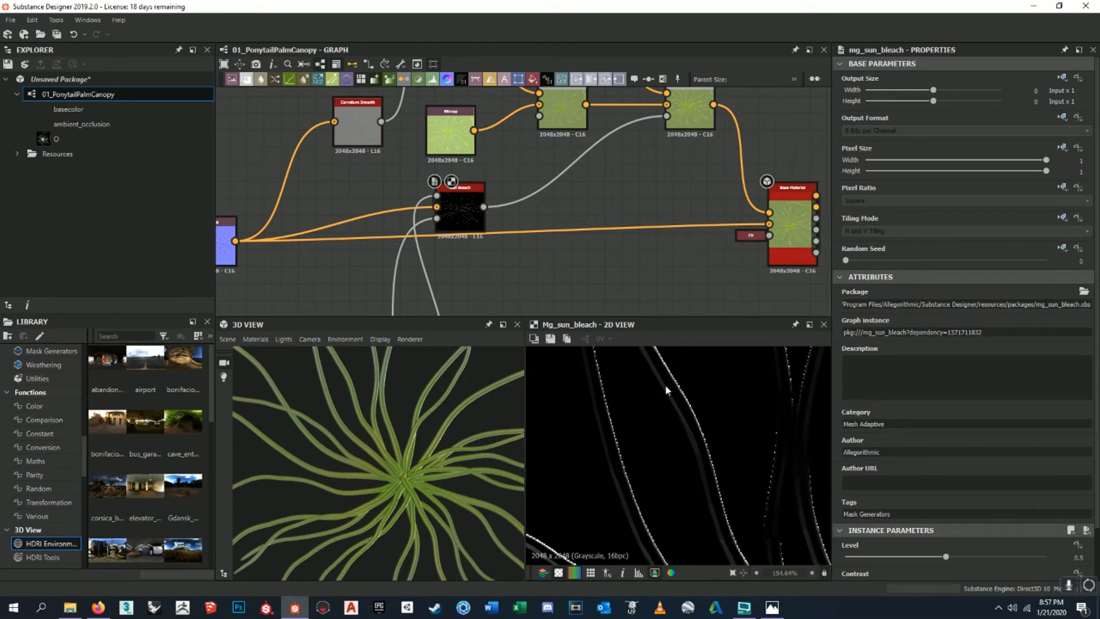
scroll(705, 438, "down", 2)
scroll(731, 410, "up", 6)
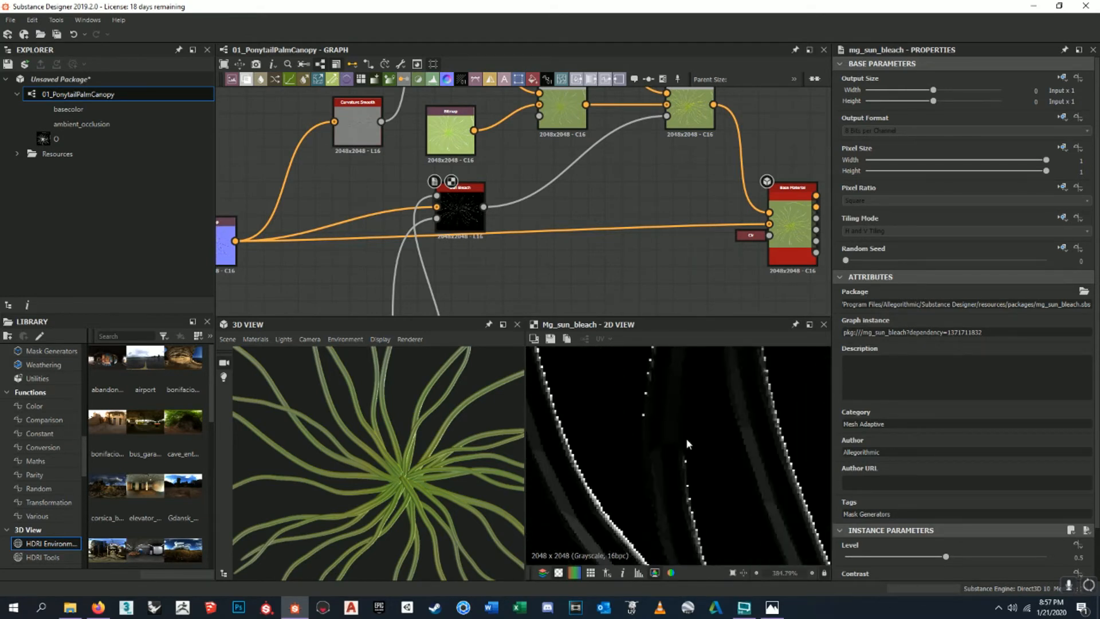
scroll(661, 410, "down", 7)
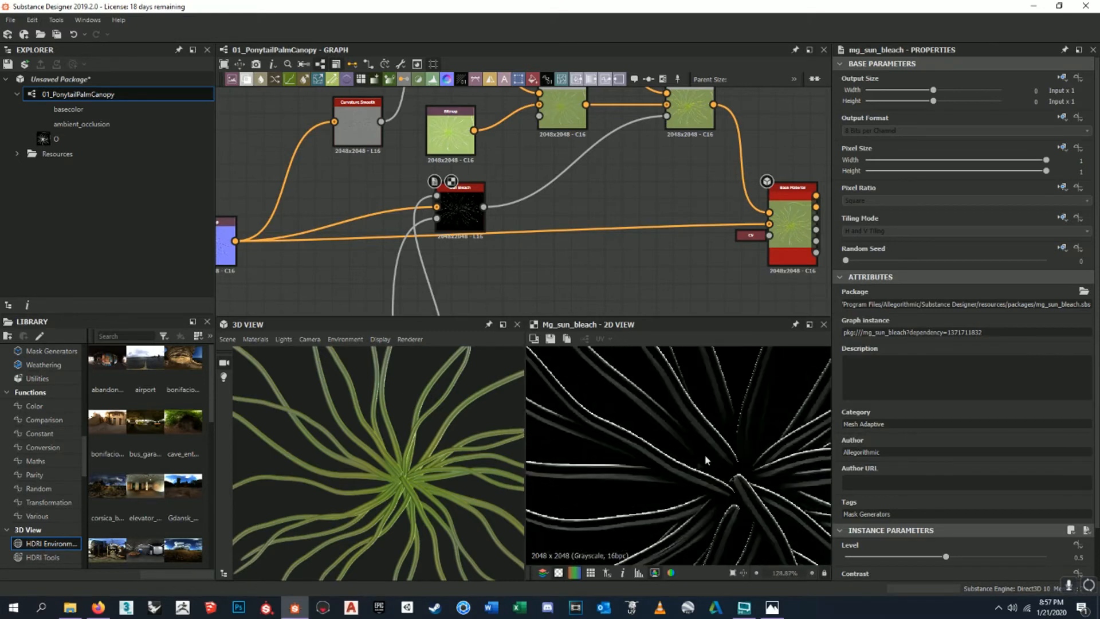
- Insert a Levels node between the Sun Bleach mask and the second Blend's Opacity input, and preview its output
middle_click_drag(639, 235, 616, 244)
key("space")
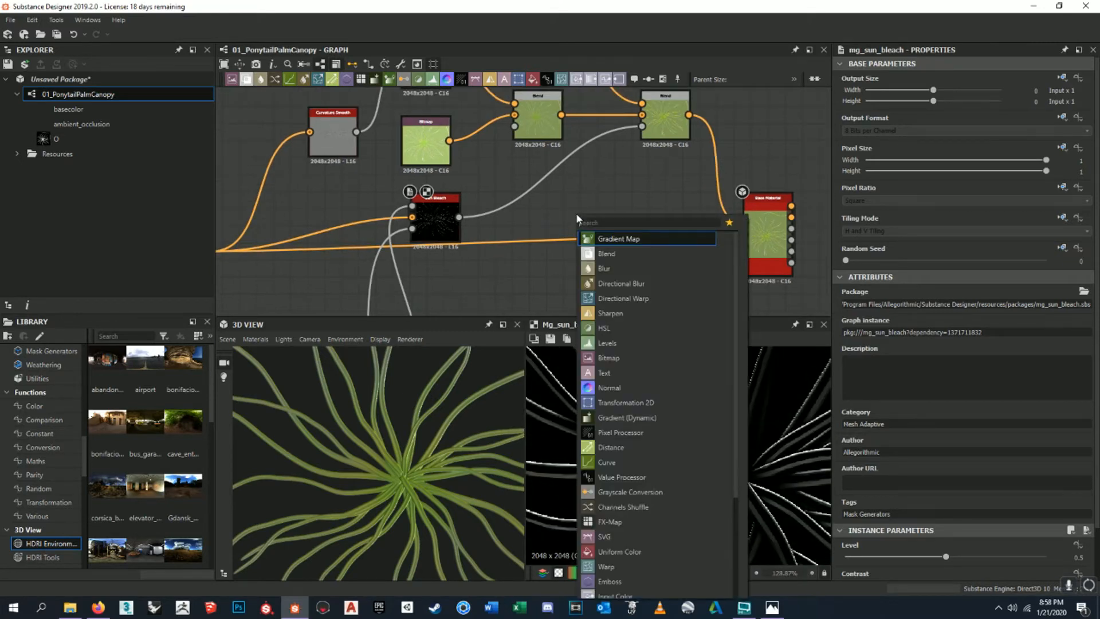
type("level")
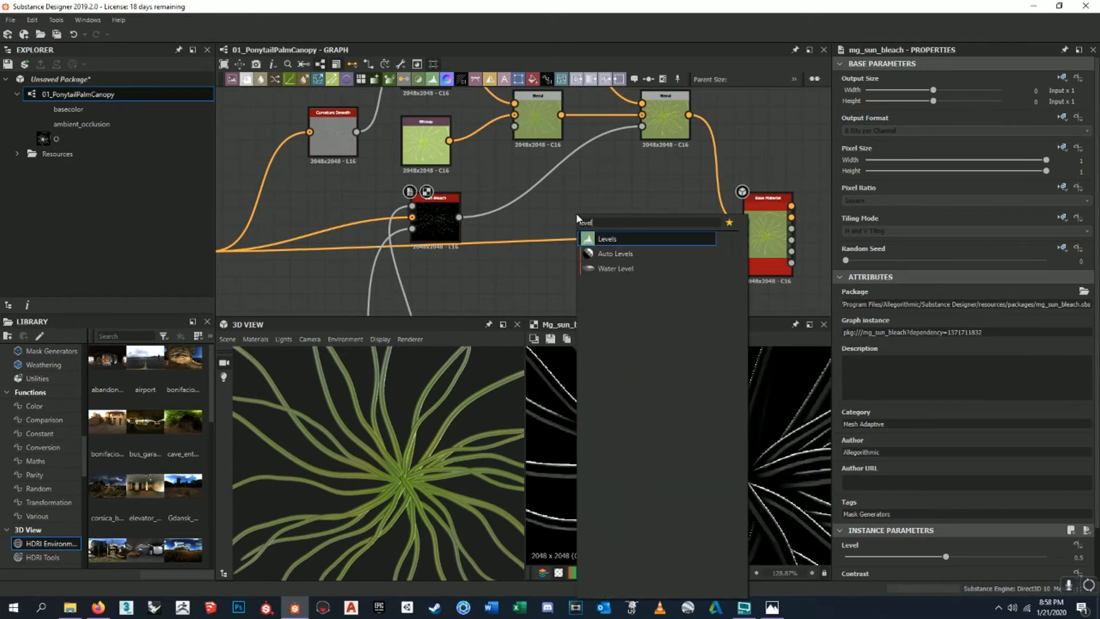
key("Return")
left_click_drag(576, 217, 537, 216)
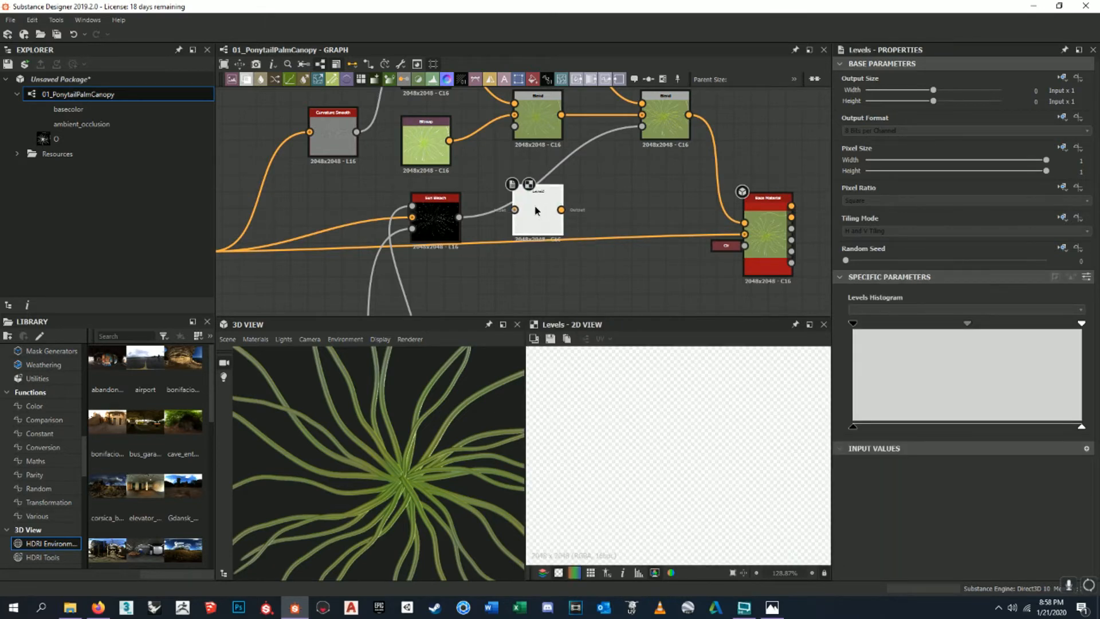
left_click_drag(511, 217, 514, 210)
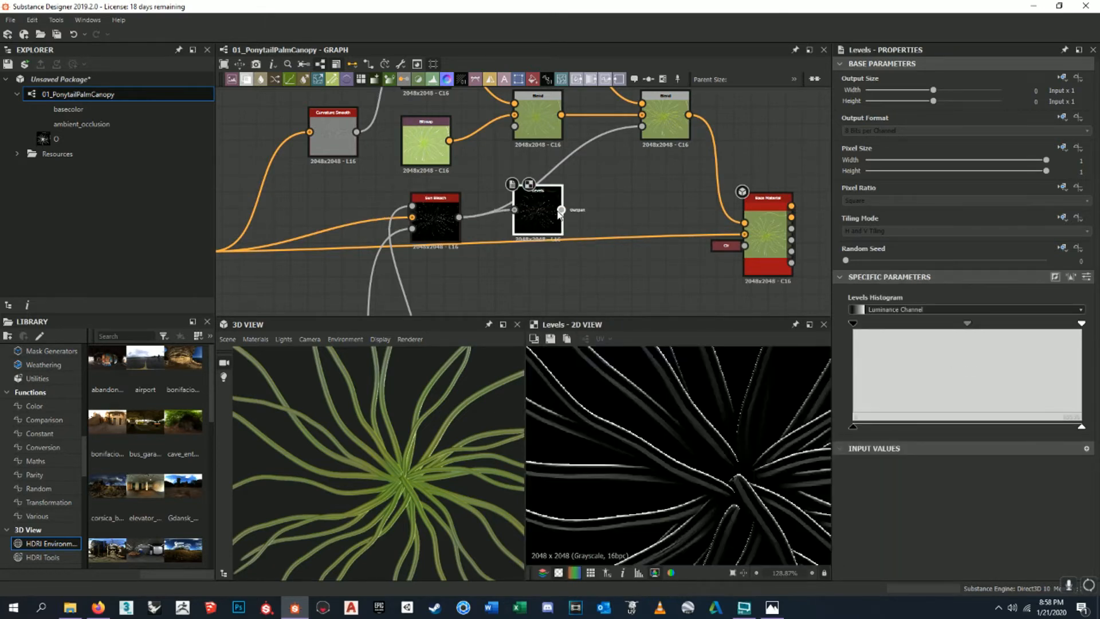
left_click_drag(619, 148, 641, 126)
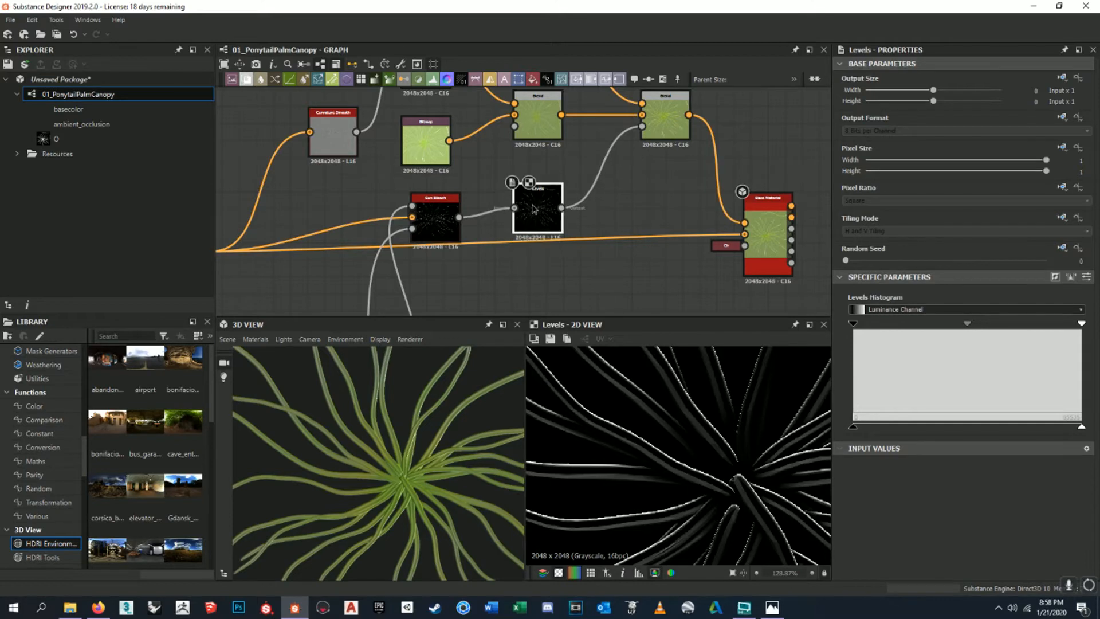
middle_click_drag(532, 210, 569, 161)
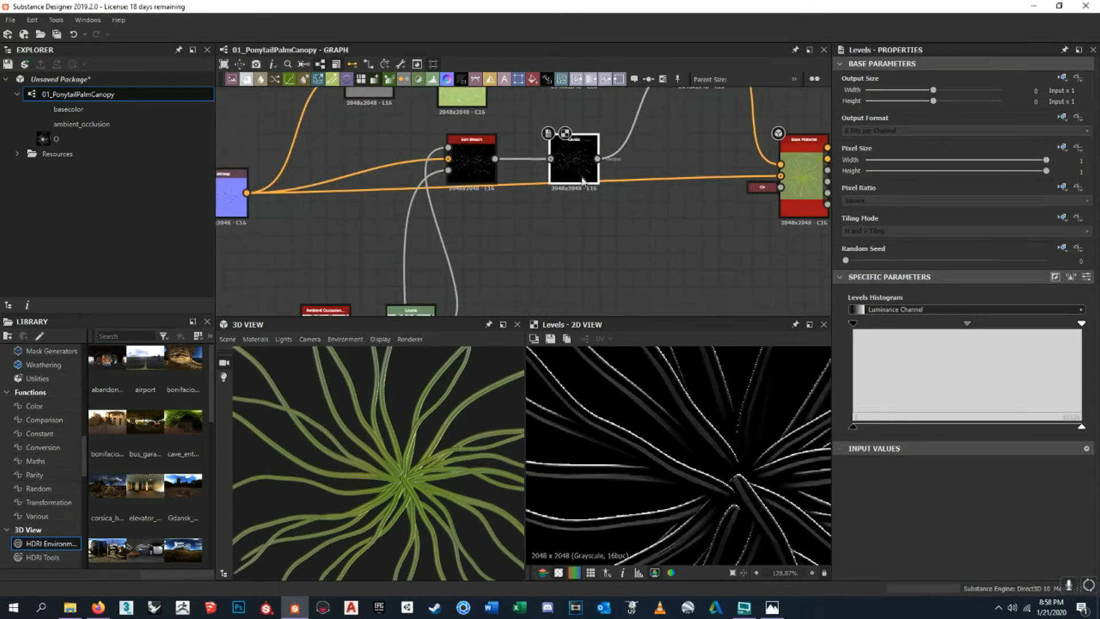
scroll(710, 413, "down", 5)
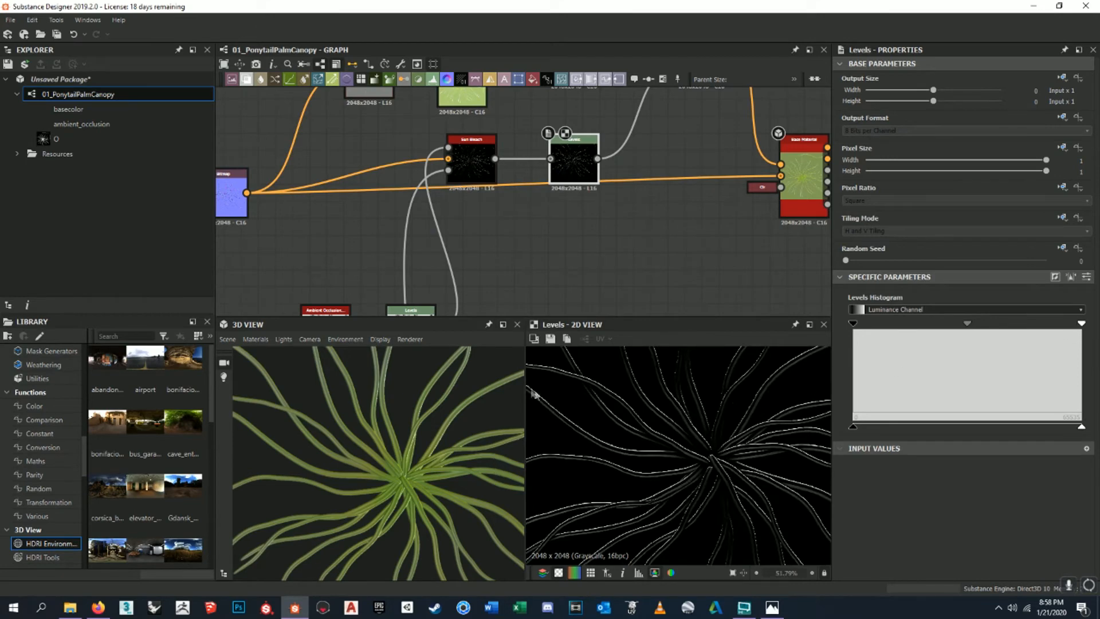
- Widen the 3D view alongside the 2D view and frame the whole palm canopy
left_click_drag(526, 383, 646, 383)
scroll(483, 450, "down", 3)
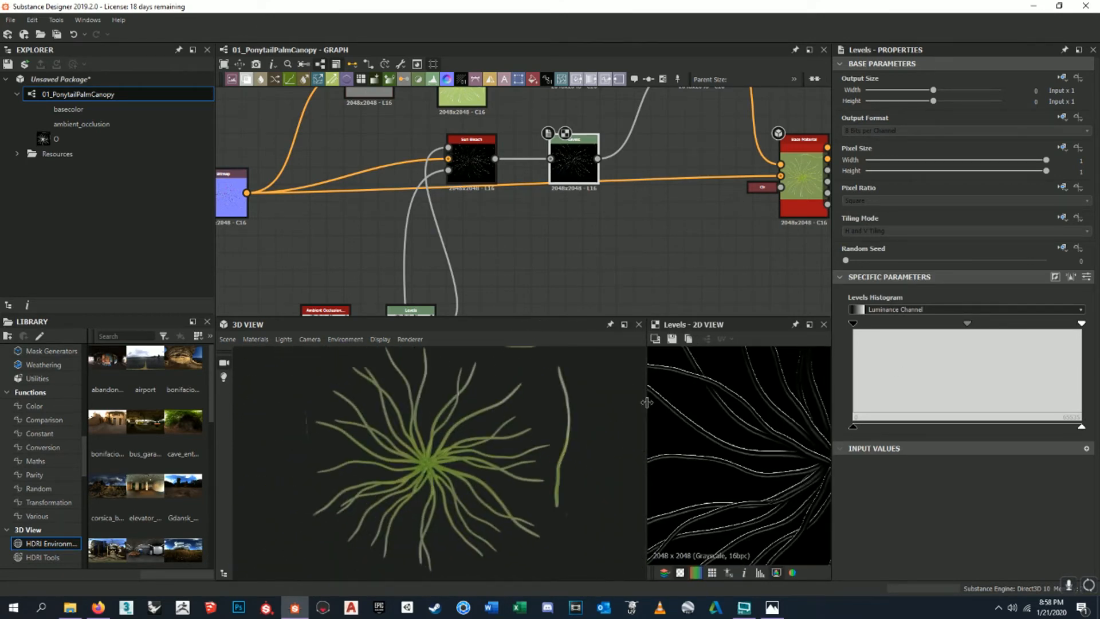
left_click_drag(647, 403, 587, 408)
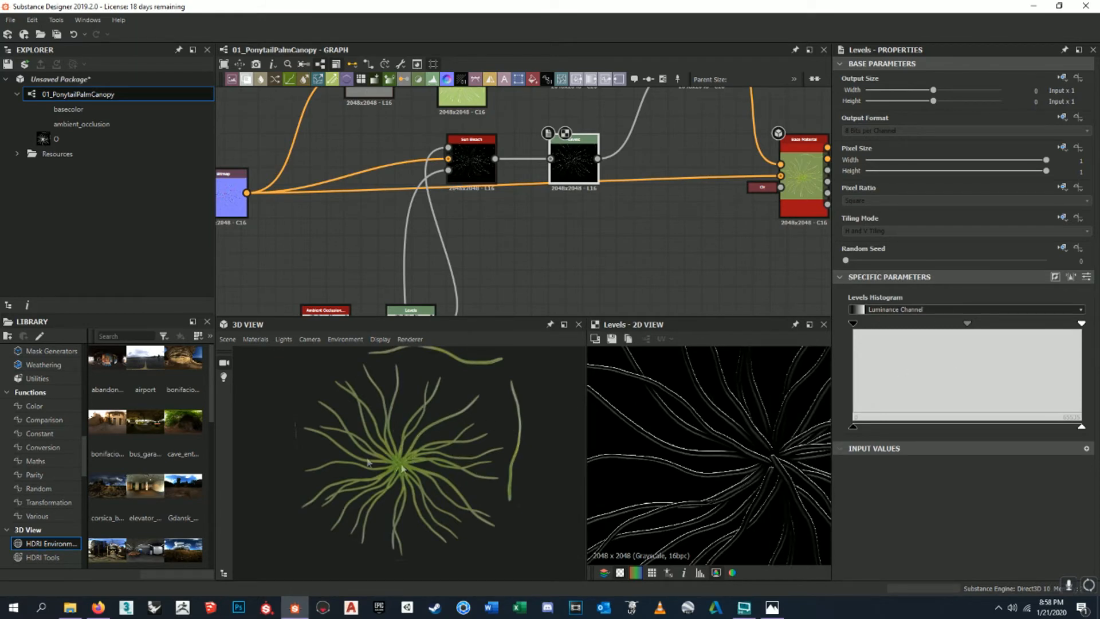
left_click_drag(468, 426, 545, 411)
- Try lowering the input white point of the Levels node to strengthen the Sun Bleach mask along the leaf edges
left_click_drag(1081, 324, 853, 344)
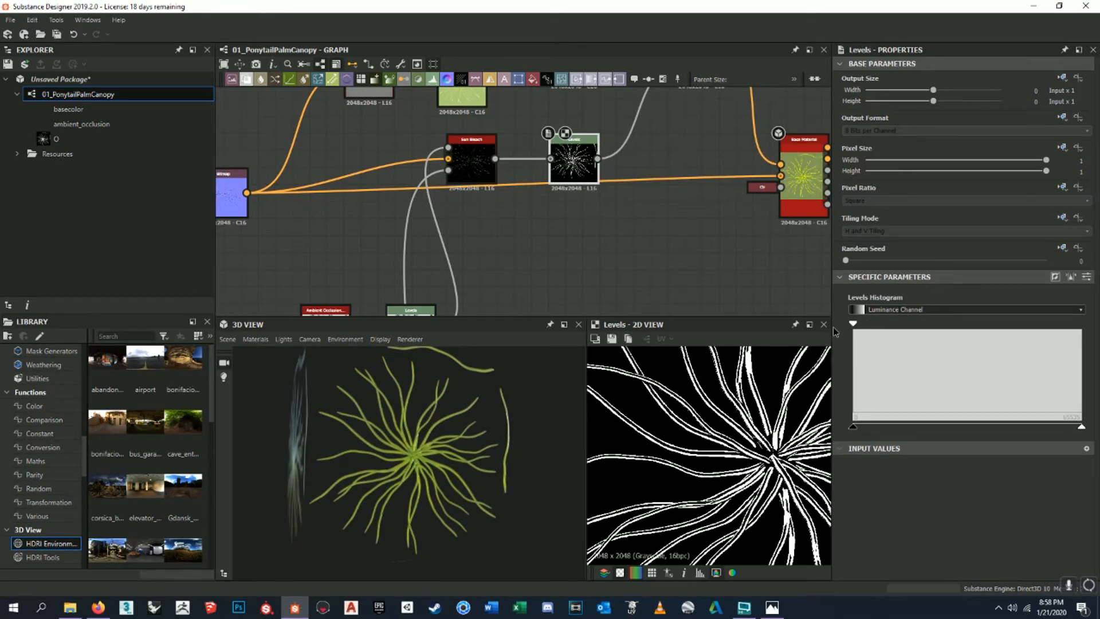
left_click_drag(852, 323, 942, 325)
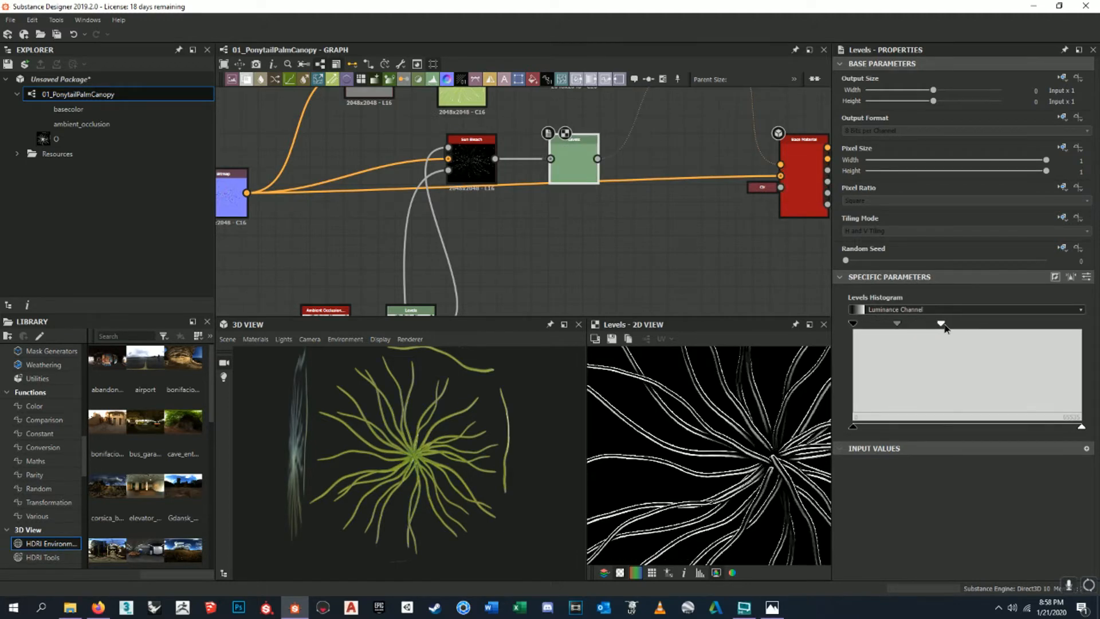
scroll(425, 447, "up", 6)
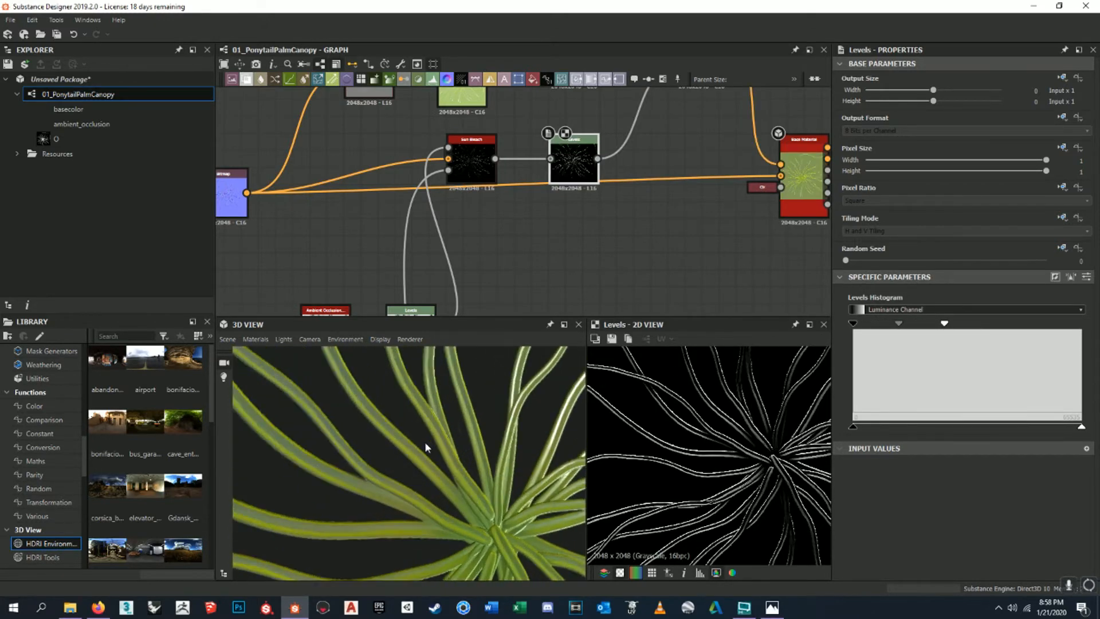
scroll(425, 447, "up", 2)
left_click_drag(945, 327, 1083, 328)
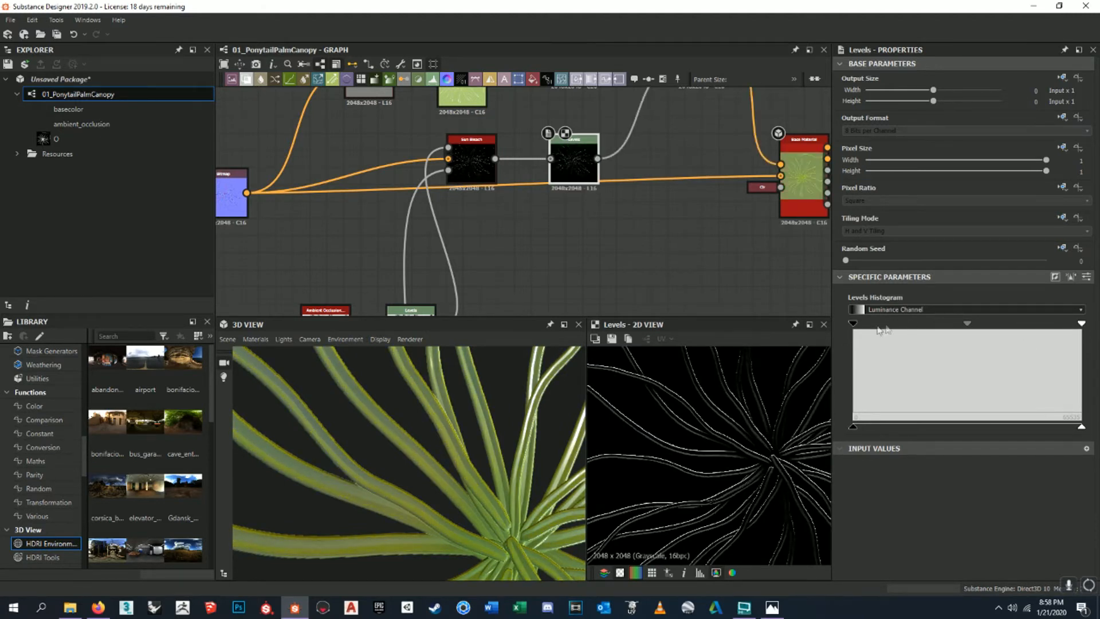
- Raise the Levels node's input black point slightly and lower its input white point to just past the middle to tighten the edge highlights
left_click_drag(854, 328, 888, 326)
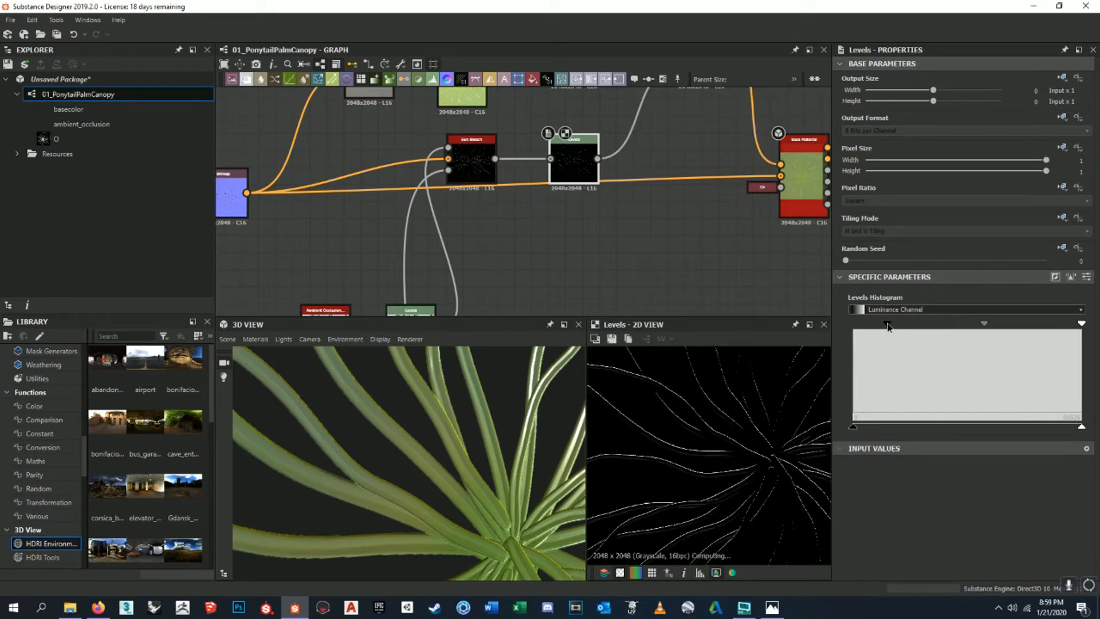
left_click_drag(435, 443, 411, 452)
scroll(454, 469, "down", 3)
scroll(411, 452, "up", 6)
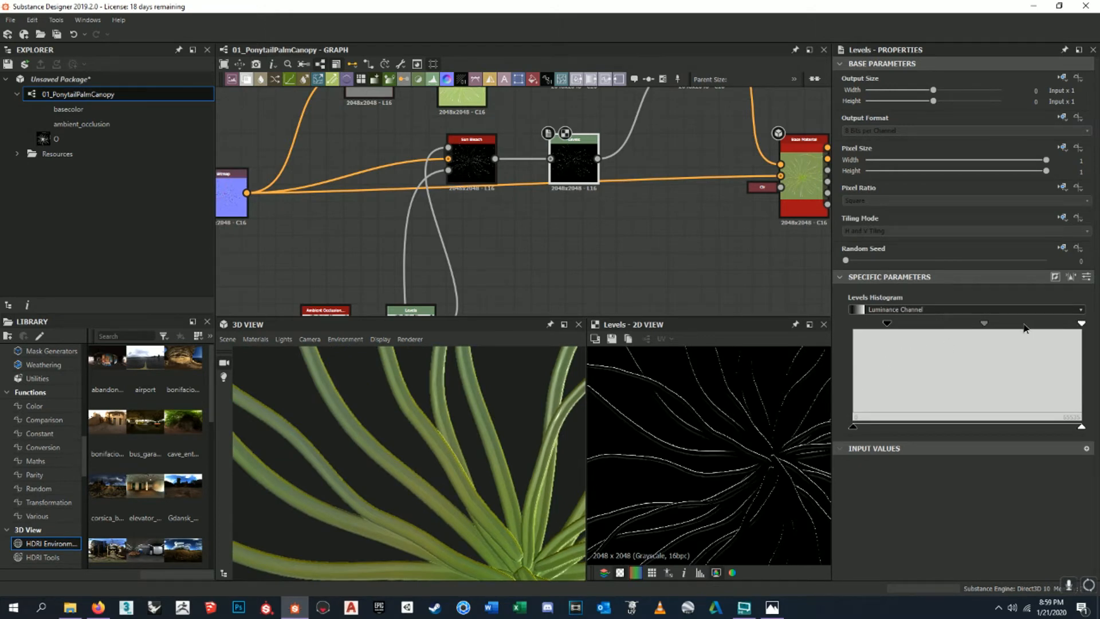
left_click_drag(1082, 324, 969, 337)
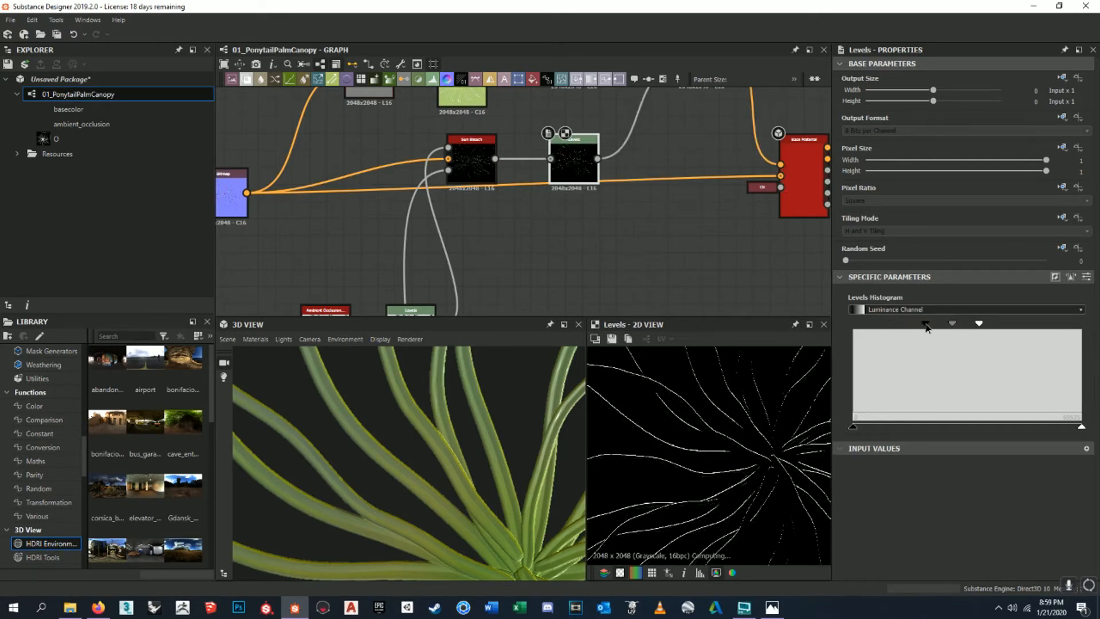
mouse_move(888, 327)
left_mouse_down()
mouse_move(903, 327)
mouse_move(893, 327)
left_mouse_up()
scroll(506, 498, "up", 3)
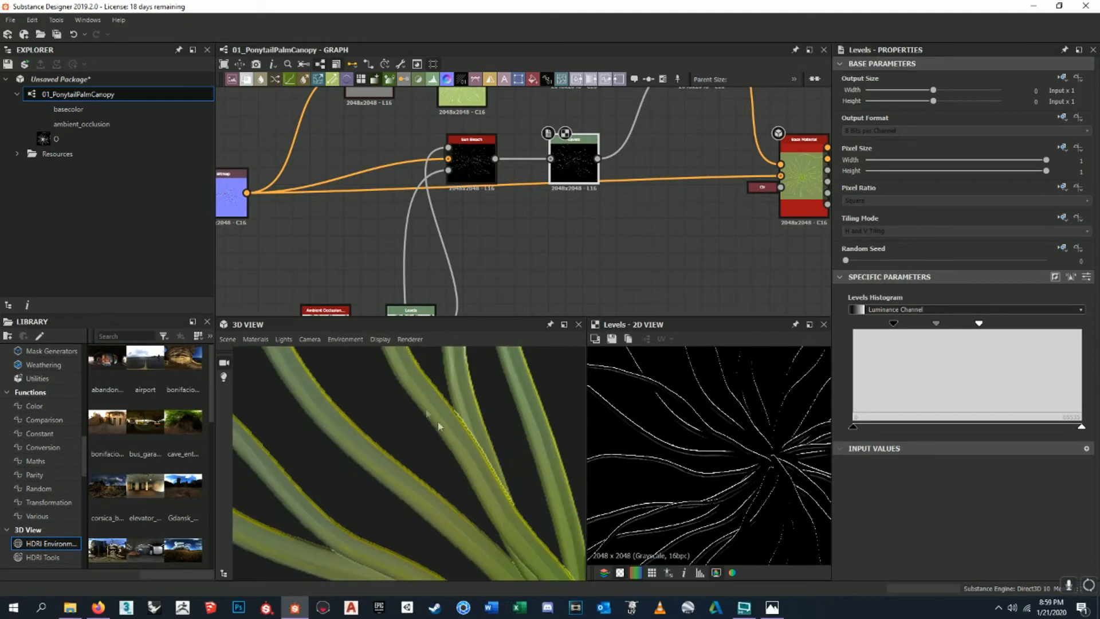
- Examine the yellow edge highlights on the 3D canopy leaves, both up close and from a distance
scroll(462, 427, "up", 3)
scroll(462, 446, "down", 5)
middle_click_drag(492, 445, 472, 408)
scroll(512, 458, "down", 4)
scroll(530, 465, "down", 3)
left_click_drag(474, 481, 421, 469)
left_click_drag(338, 422, 494, 404)
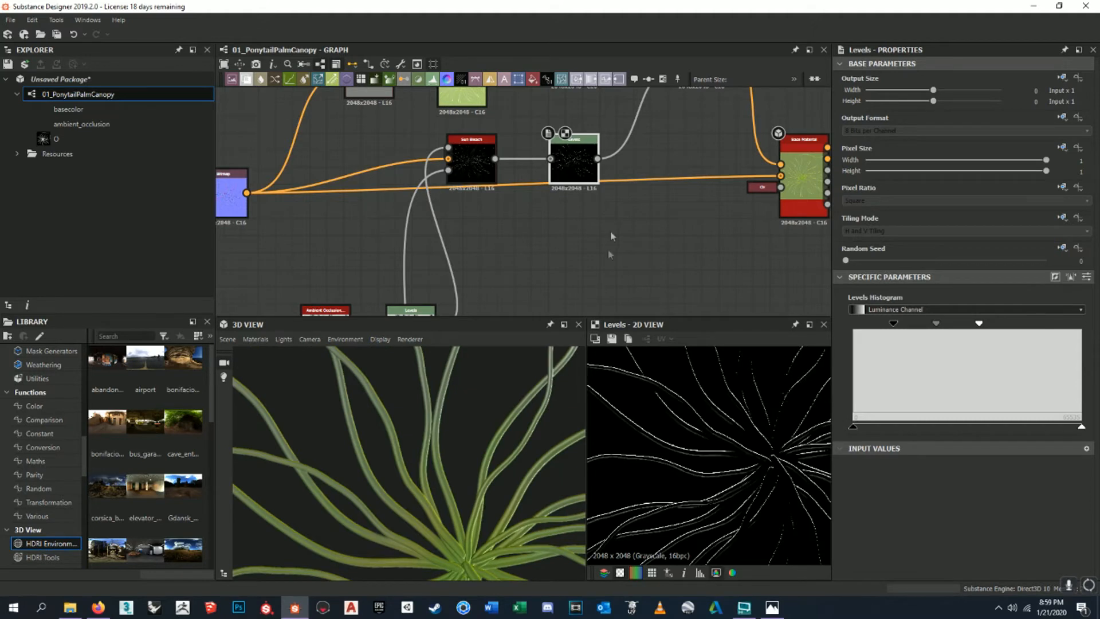
scroll(608, 243, "down", 5)
middle_click_drag(621, 222, 658, 194)
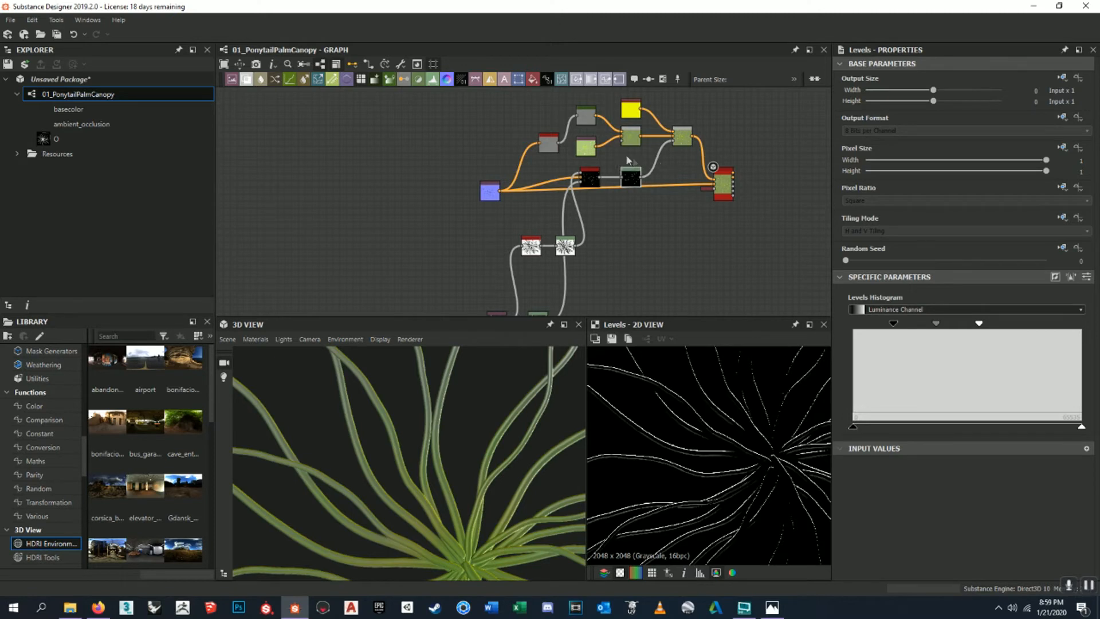
left_click_drag(572, 422, 459, 435)
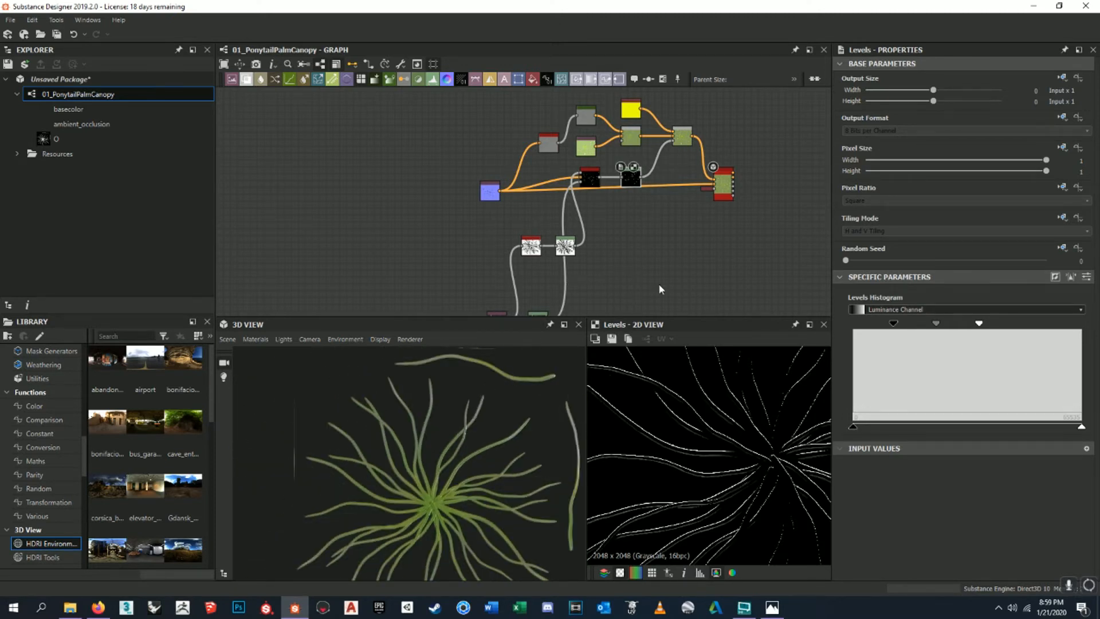
left_click_drag(452, 427, 440, 486)
- Select the whole material node network and shift it farther away from the column of output nodes
scroll(439, 487, "up", 3)
middle_click_drag(633, 219, 584, 211)
scroll(554, 204, "down", 3)
left_click_drag(635, 199, 654, 200)
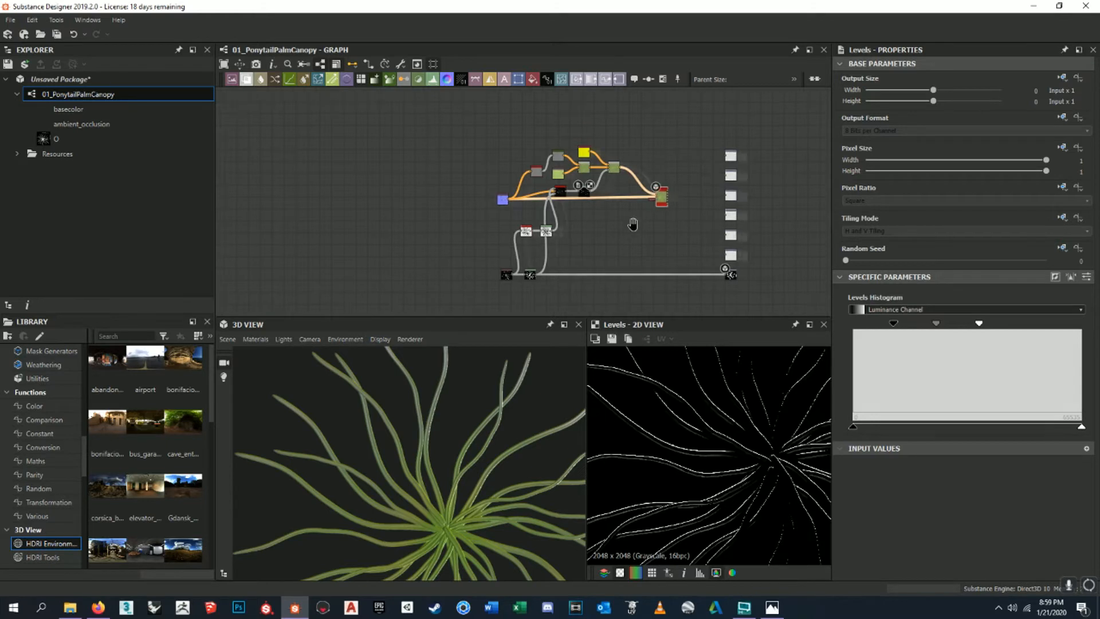
middle_click_drag(497, 148, 519, 149)
scroll(612, 172, "up", 3)
left_click_drag(536, 144, 667, 207)
scroll(527, 205, "down", 2)
middle_click_drag(526, 205, 523, 167)
left_click(444, 122)
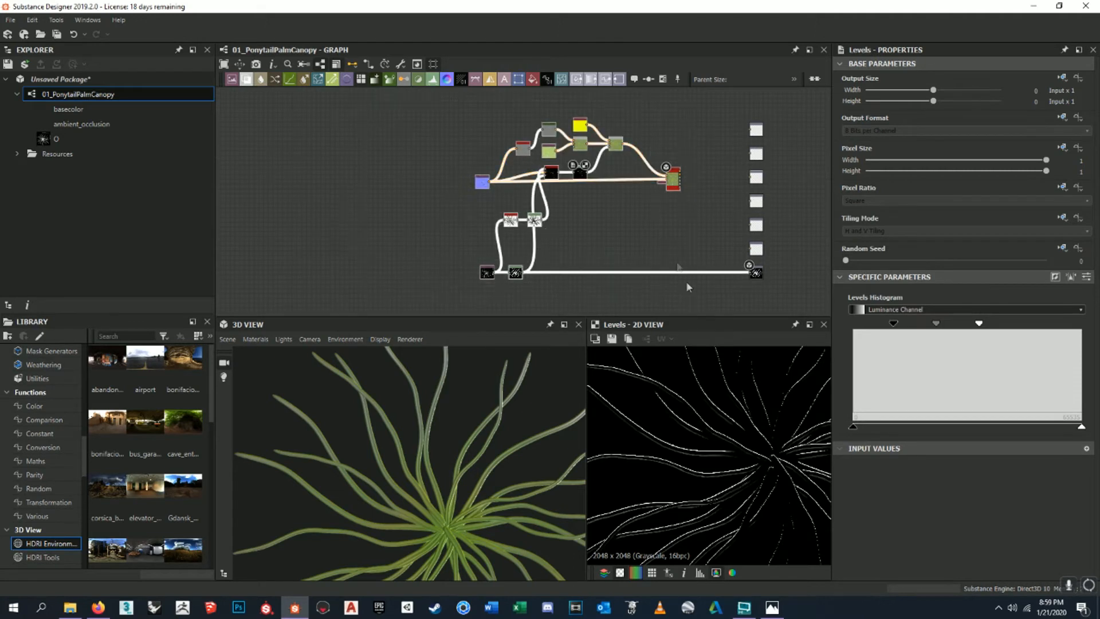
left_click_drag(674, 187, 624, 182)
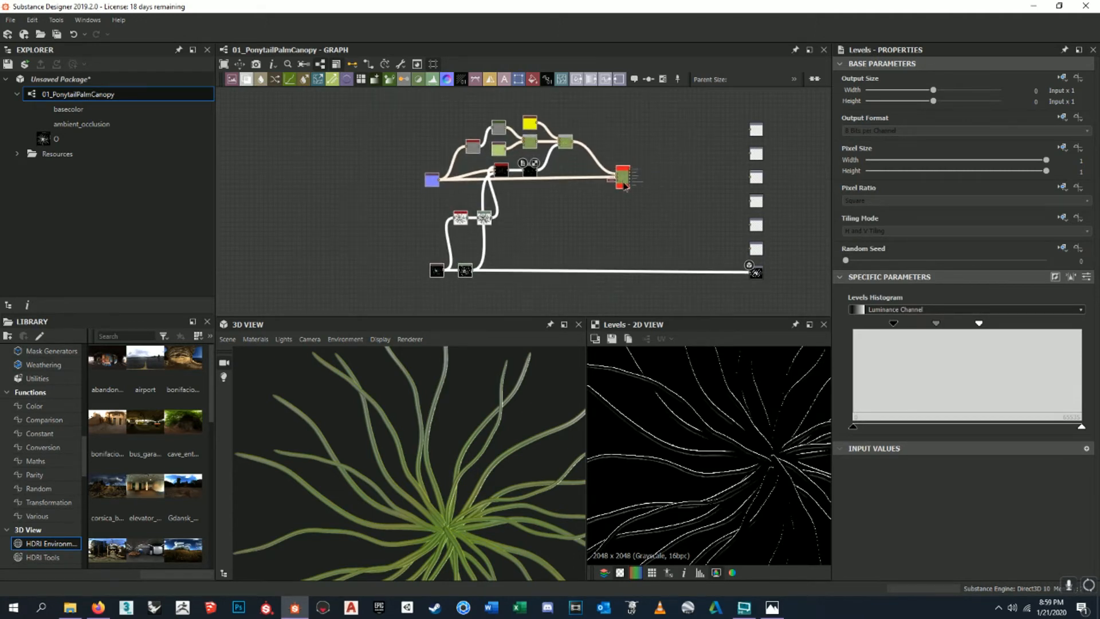
- Move the Base Material node closer to the outputs to leave room after the second Blend
scroll(624, 182, "up", 5)
left_click_drag(612, 194, 710, 204)
middle_click_drag(563, 159, 618, 179)
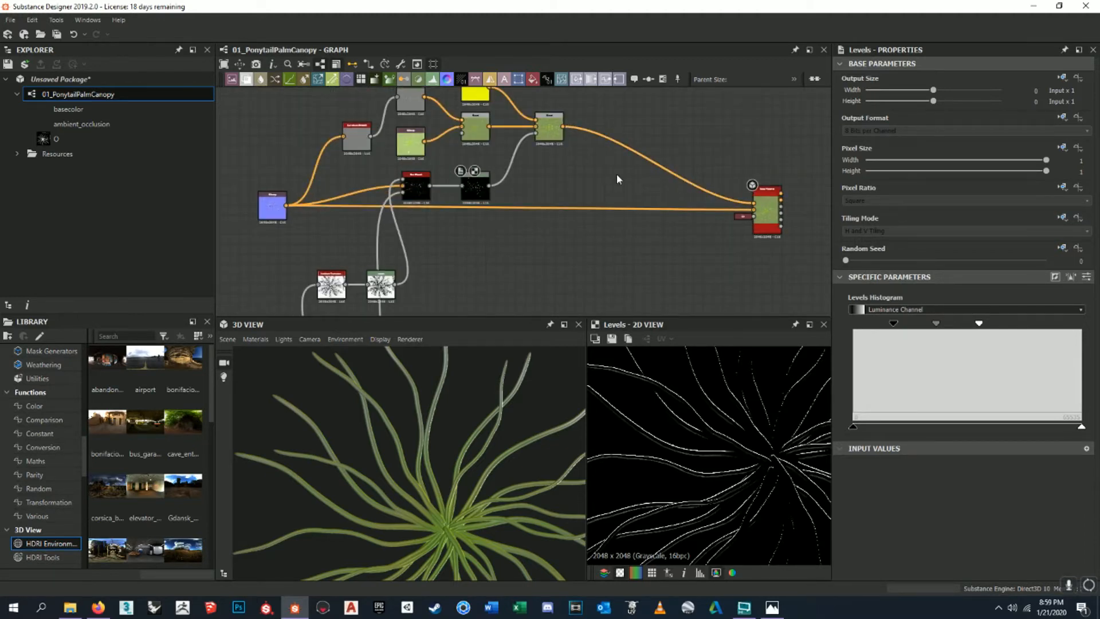
- Add a Shape node and place it above the yellow Uniform Color node
scroll(617, 176, "down", 3)
middle_click_drag(617, 176, 570, 152)
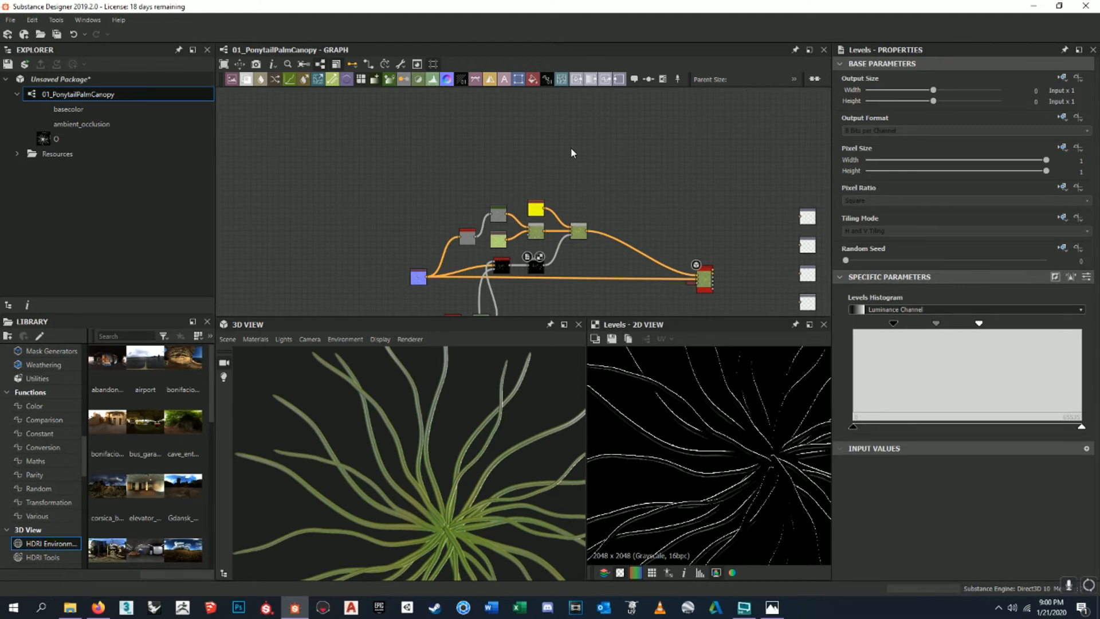
key("space")
type("shape")
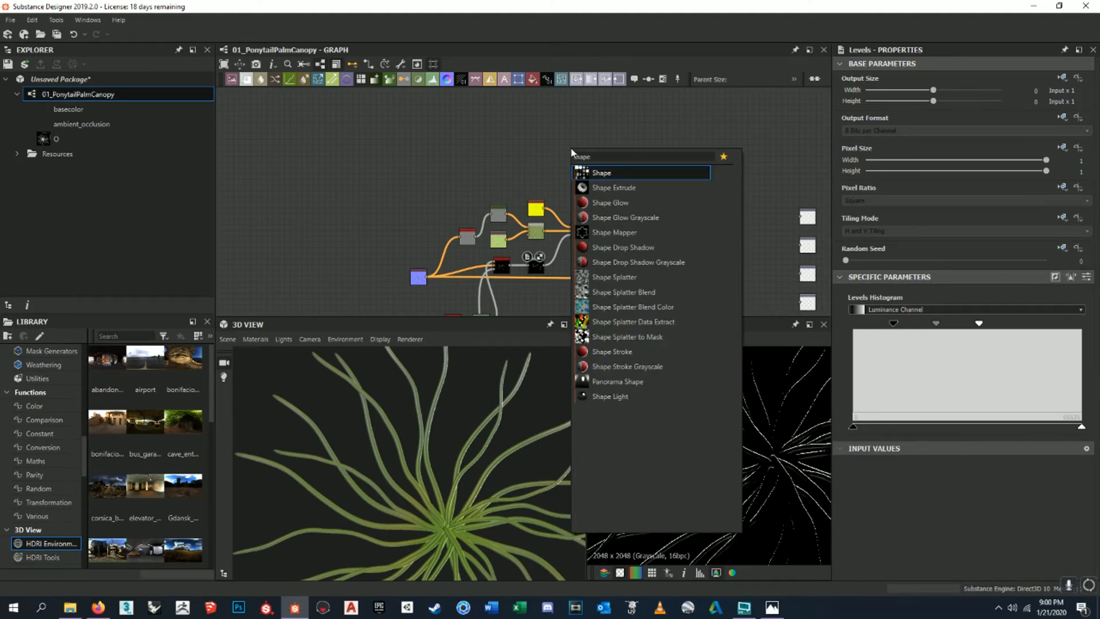
key("Return")
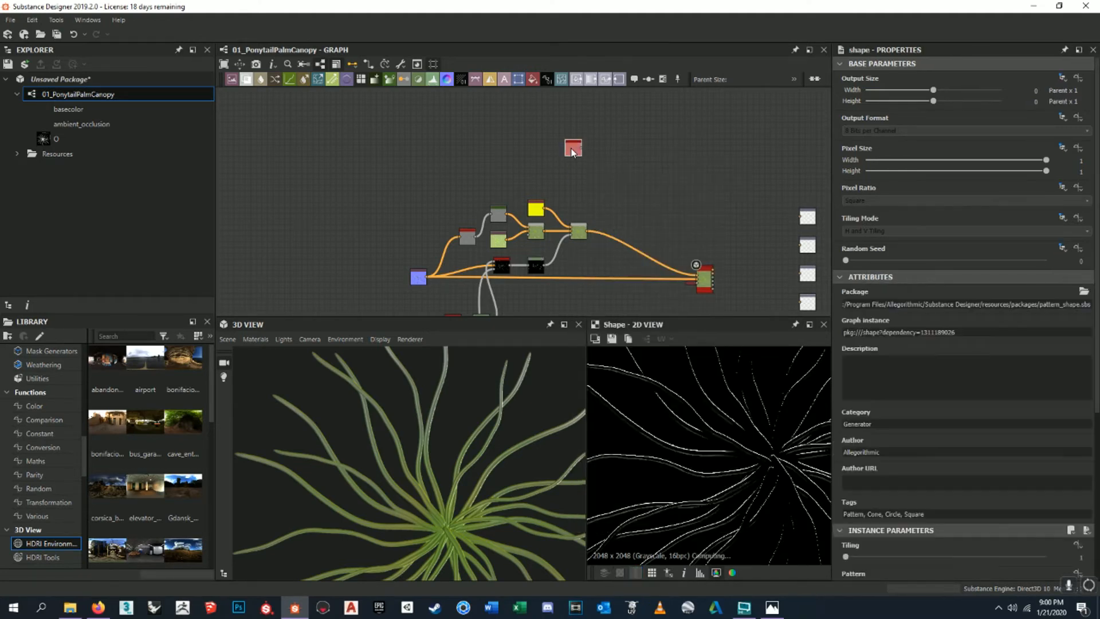
scroll(550, 129, "up", 4)
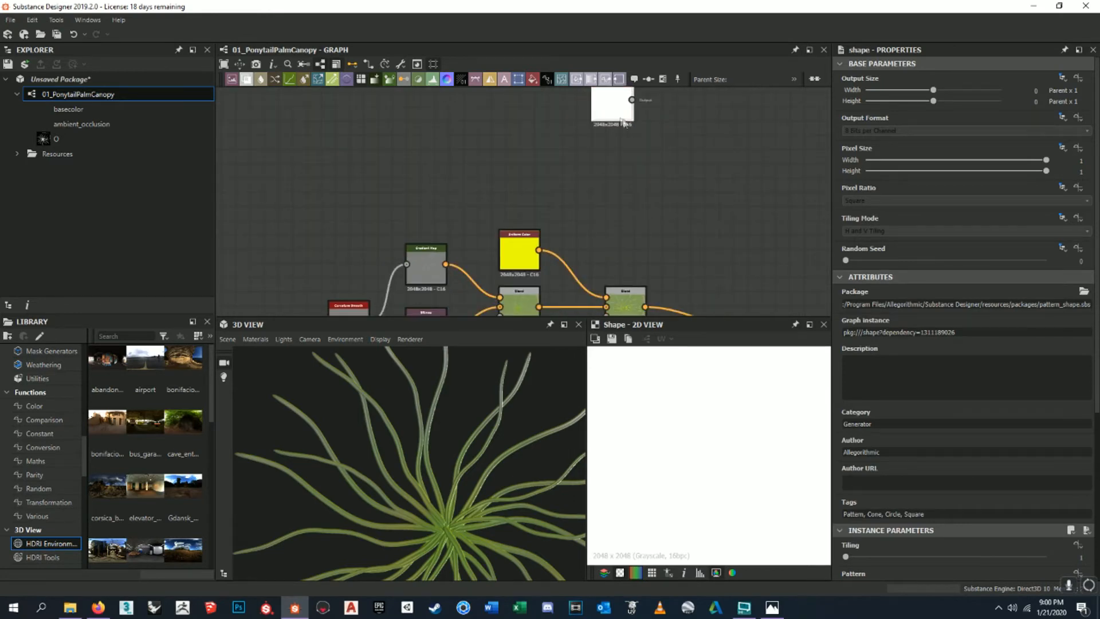
left_click_drag(614, 101, 513, 112)
middle_click_drag(513, 111, 518, 150)
scroll(519, 149, "down", 2)
left_click_drag(518, 149, 527, 137)
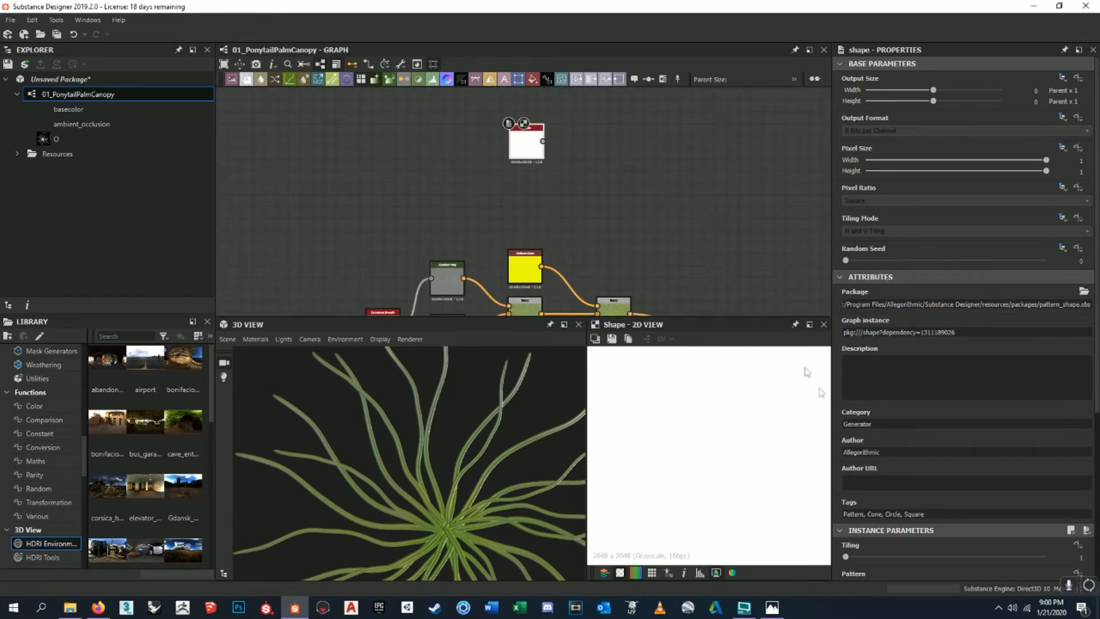
- Set the Shape node's pattern to Disc
scroll(917, 452, "down", 7)
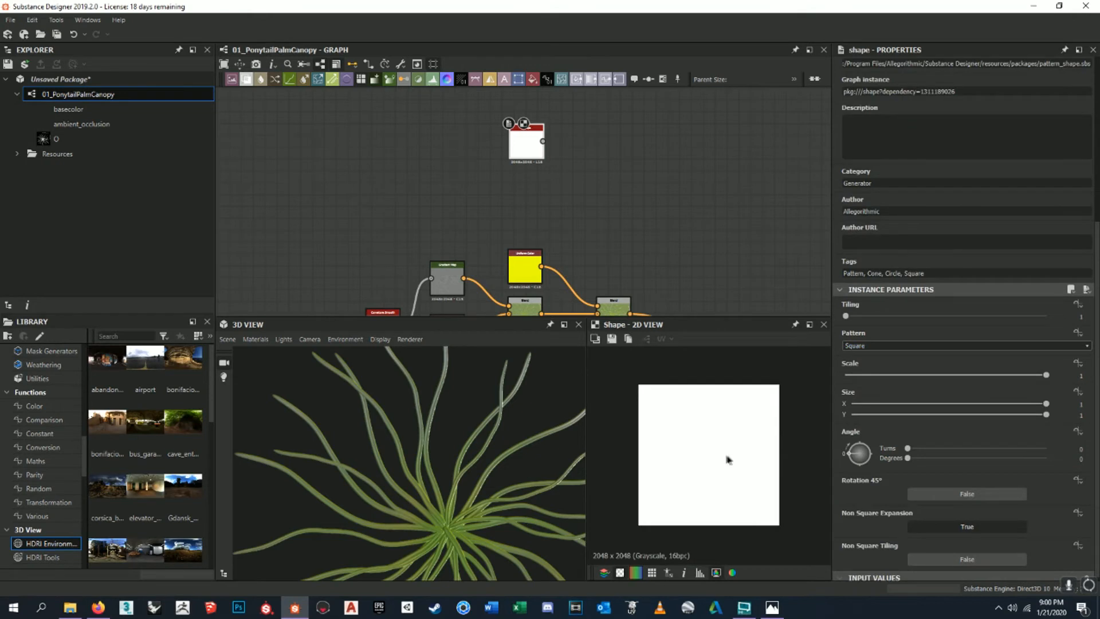
left_click(884, 346)
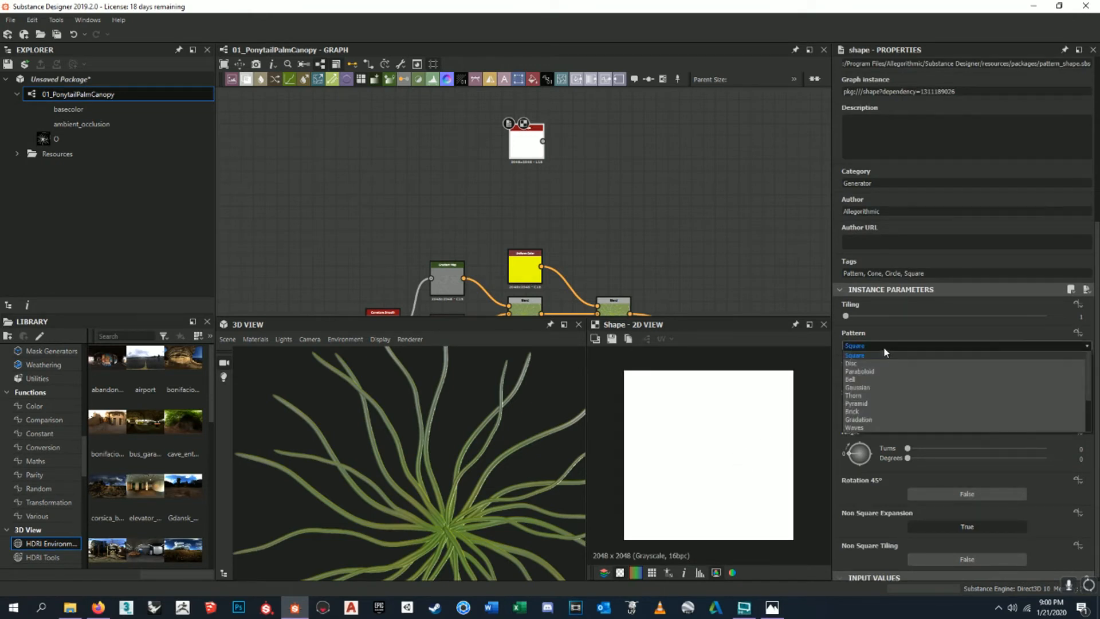
left_click(860, 366)
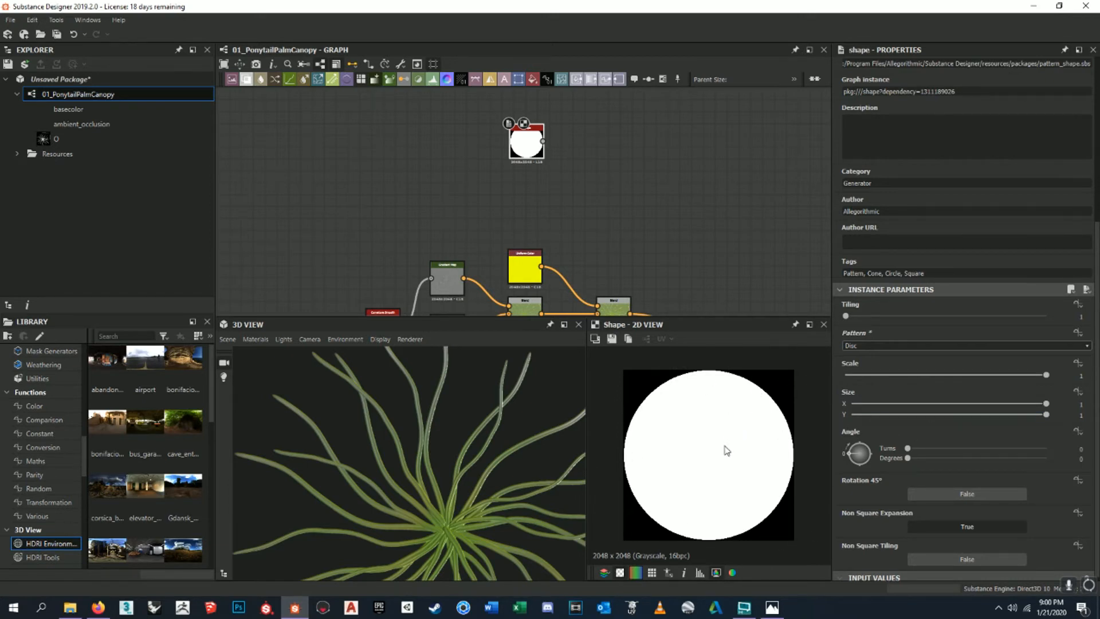
left_click(864, 346)
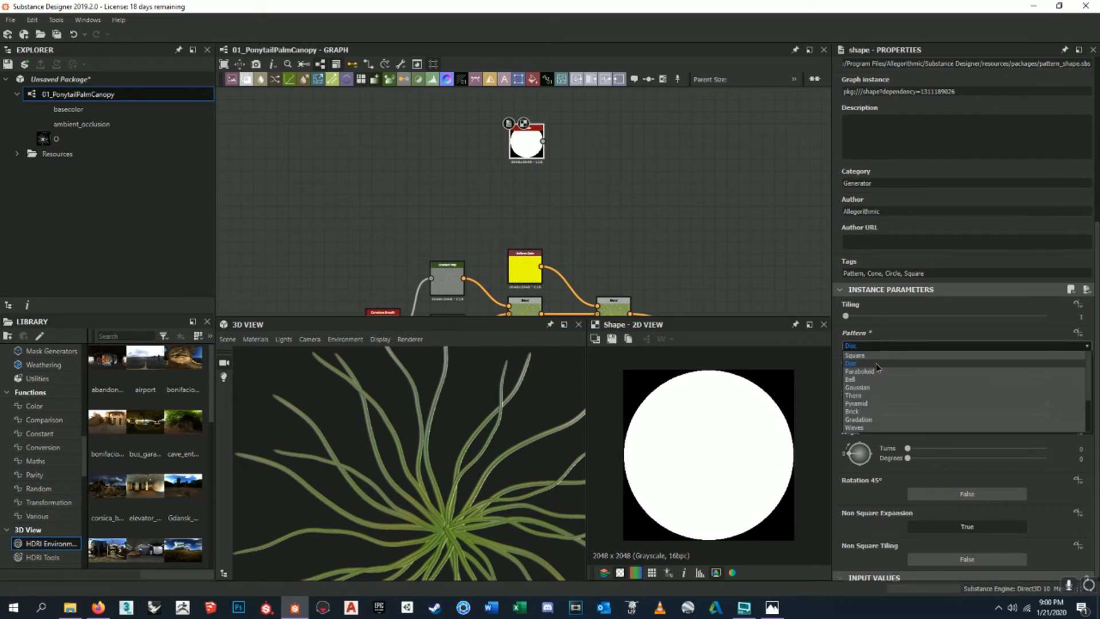
left_click(874, 363)
left_click_drag(1045, 376, 1048, 404)
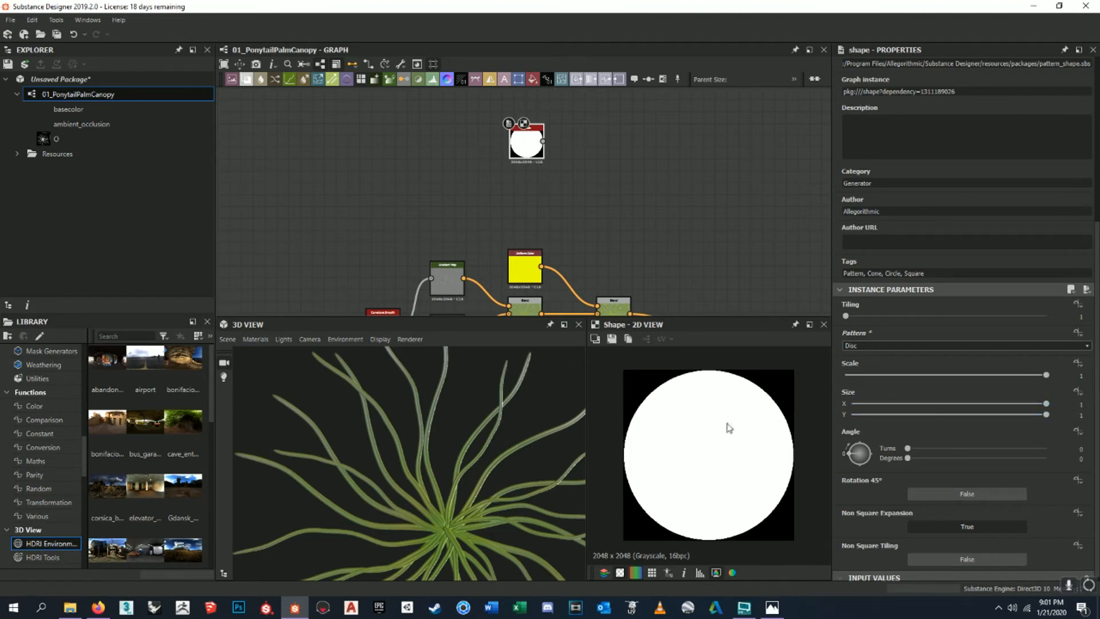
- Centre the canopy in the 3D view for comparison and set the disc's scale to 0.75
scroll(730, 427, "down", 3)
middle_click_drag(542, 492, 512, 440)
mouse_move(639, 220)
middle_mouse_down()
mouse_move(623, 217)
mouse_move(643, 225)
middle_mouse_up()
scroll(735, 471, "up", 3)
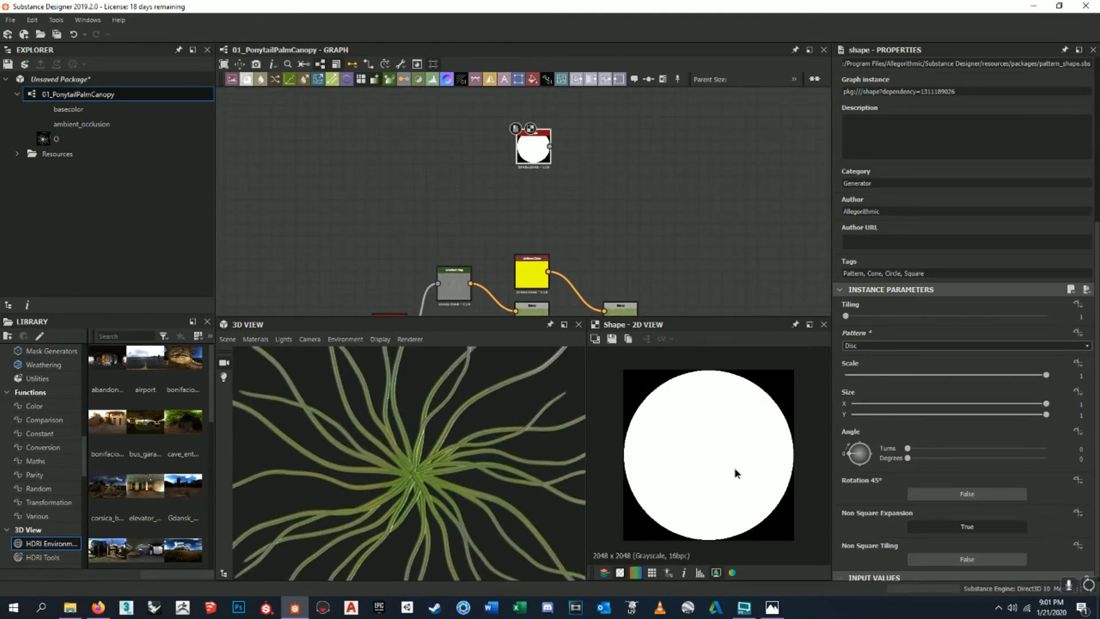
left_click_drag(1046, 375, 995, 375)
- Add a Blur HQ Grayscale node beside the Shape node, feed the disc into it, and check the softened edge
middle_click_drag(679, 233, 662, 235)
left_click(685, 195)
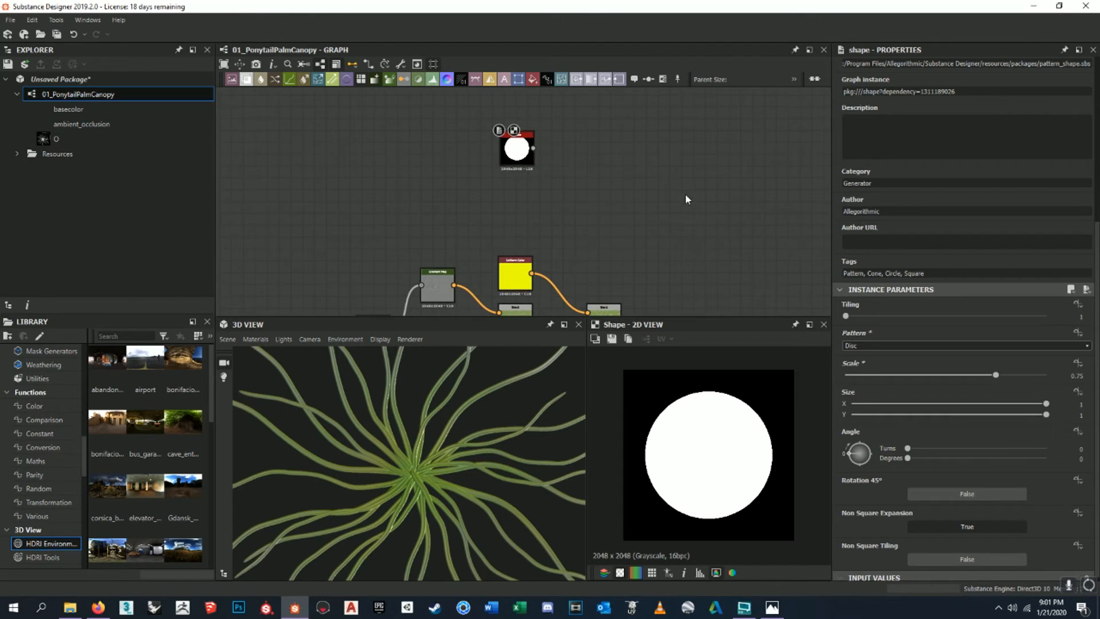
key("space")
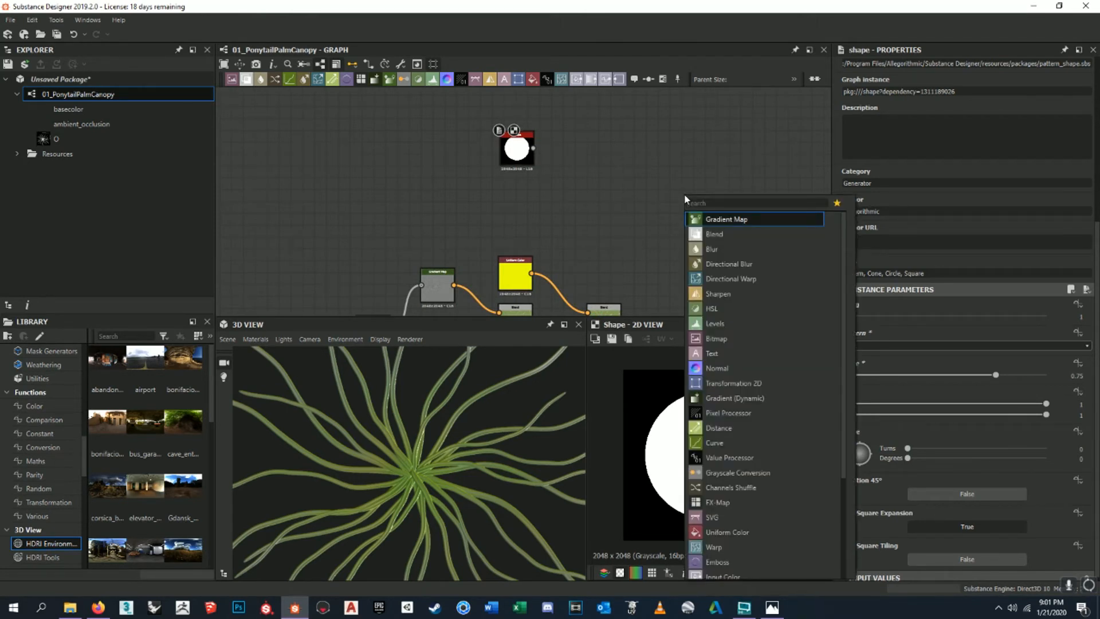
type("blur")
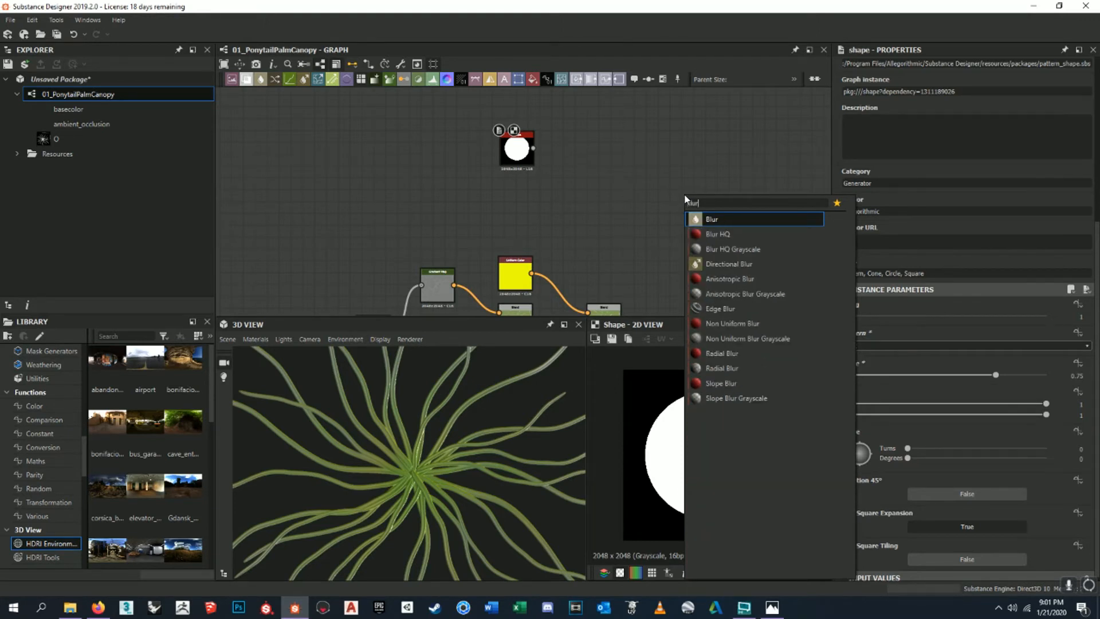
key("Down")
key("Down")
key("Return")
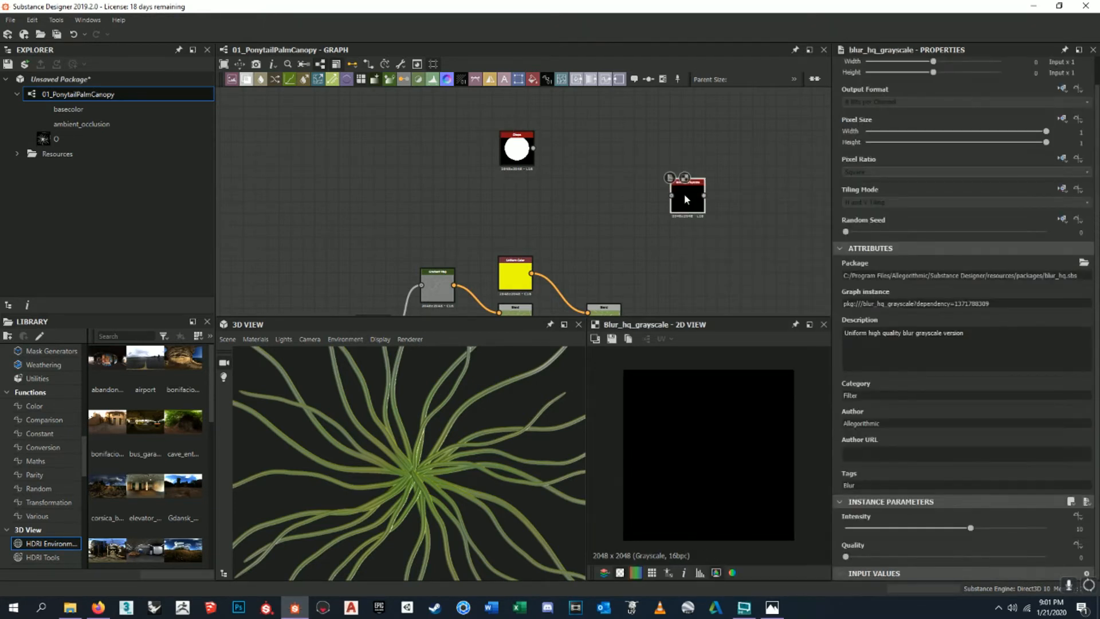
left_click_drag(683, 193, 572, 151)
scroll(550, 148, "up", 4)
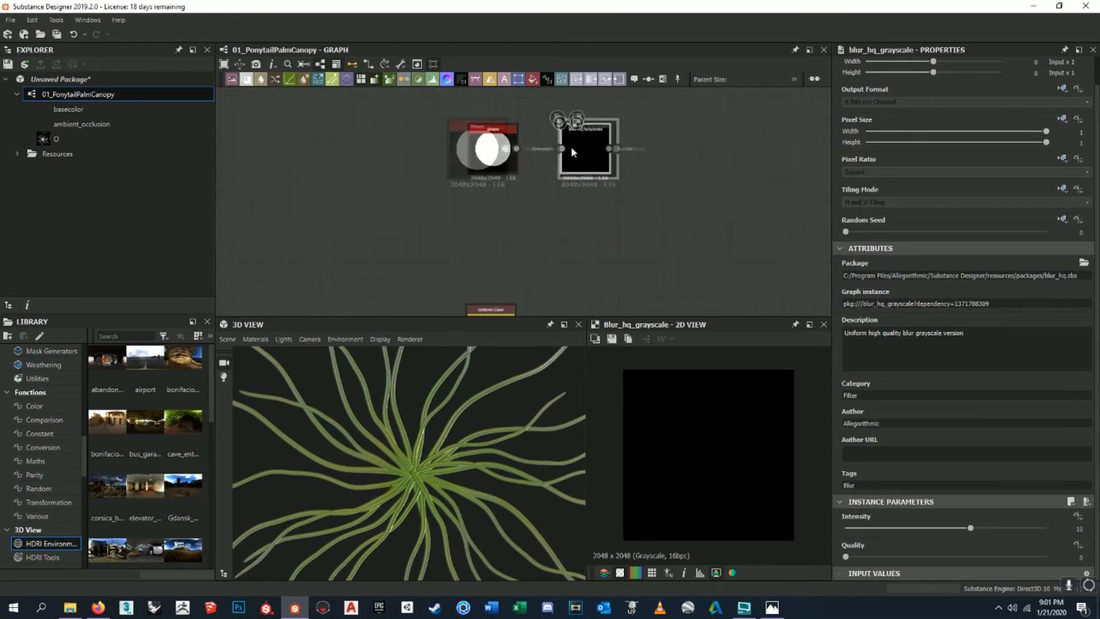
left_click_drag(499, 149, 578, 151)
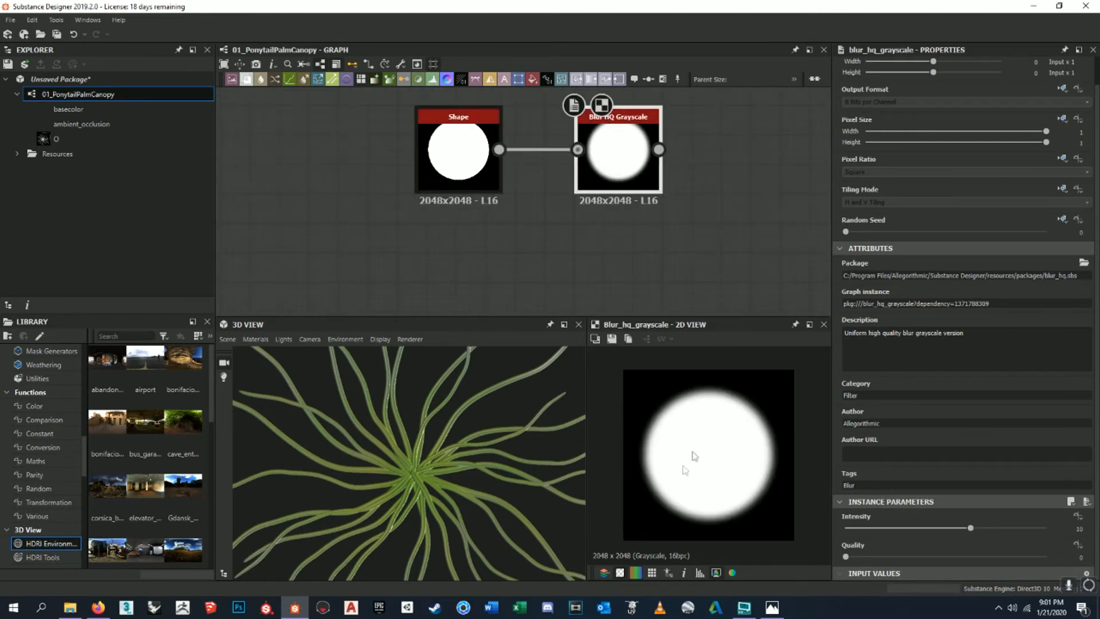
scroll(720, 414, "up", 3)
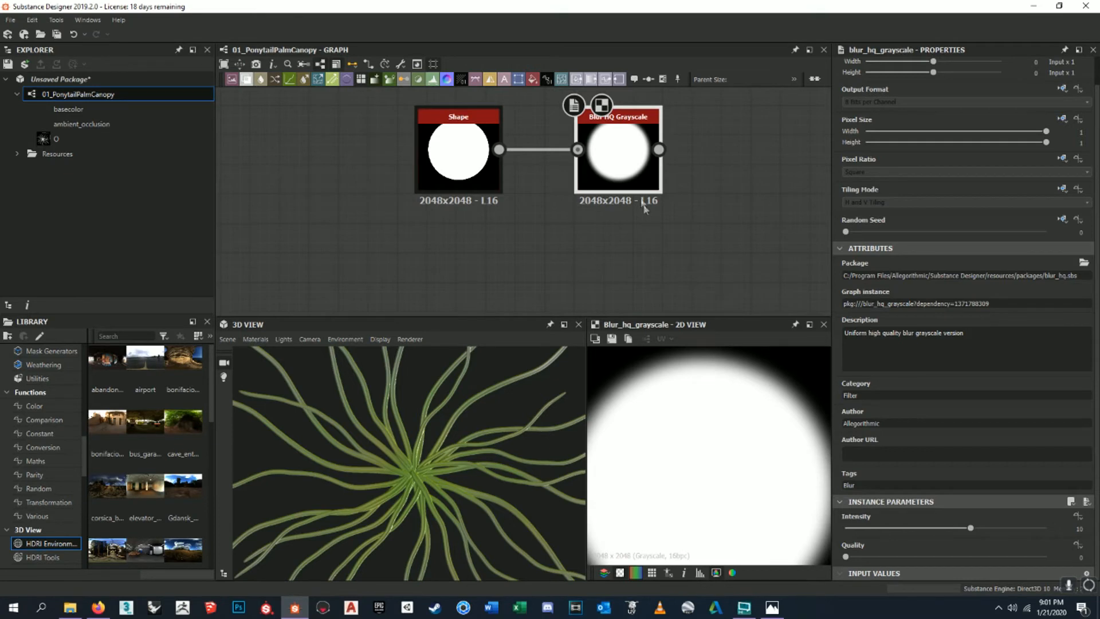
- Set the Blur HQ Grayscale node's quality to 1 and its intensity to 50
key("f")
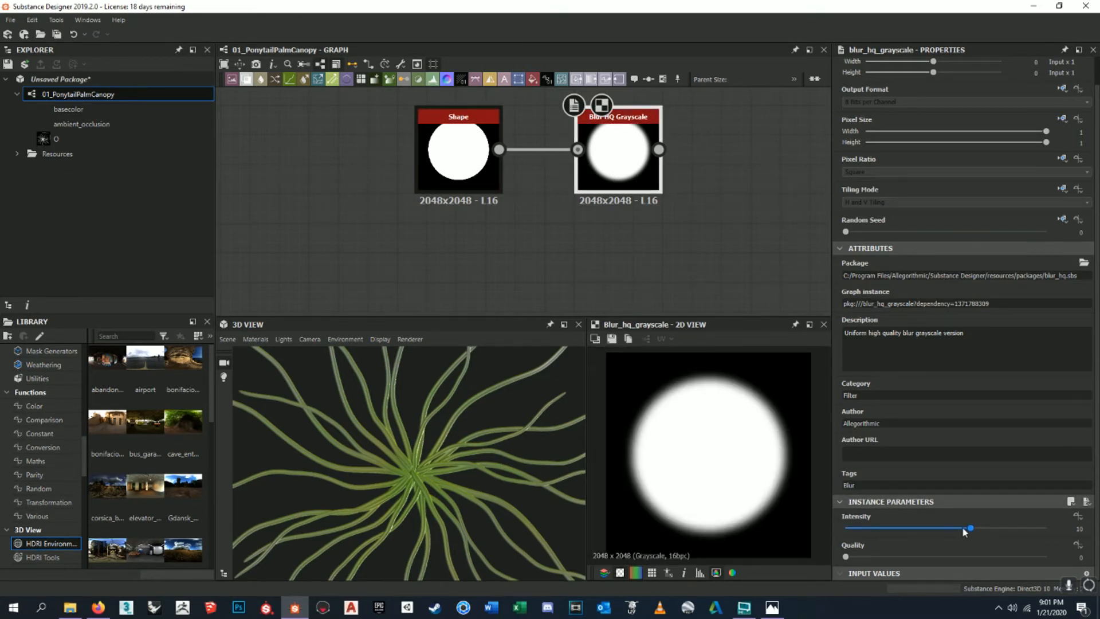
left_click_drag(969, 527, 1048, 528)
left_click_drag(894, 560, 1064, 530)
double_click(1079, 528)
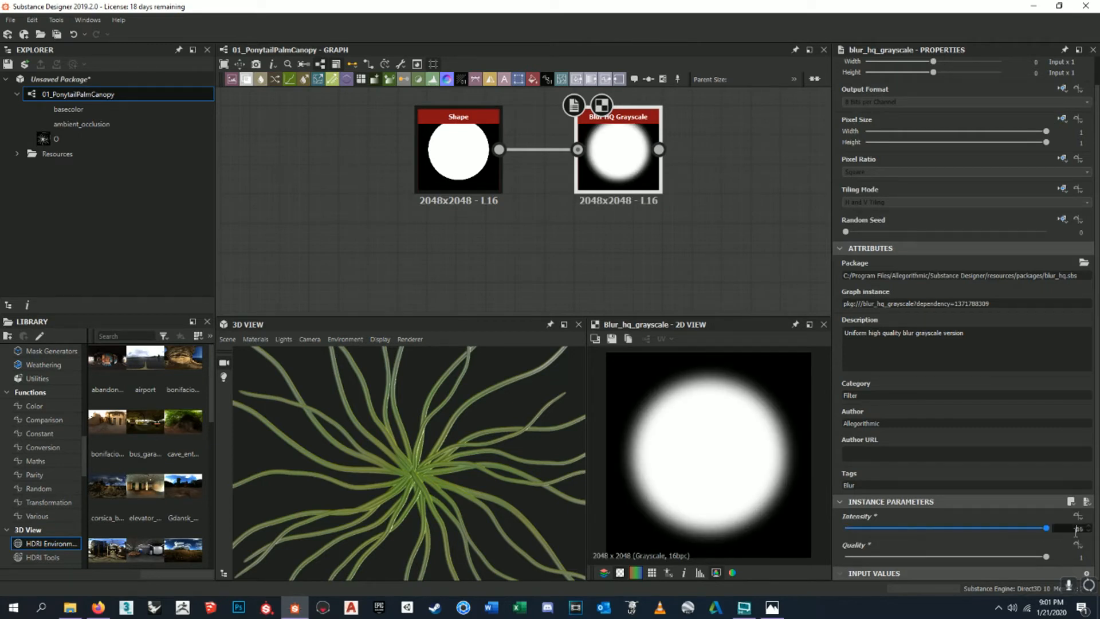
type("50")
key("Return")
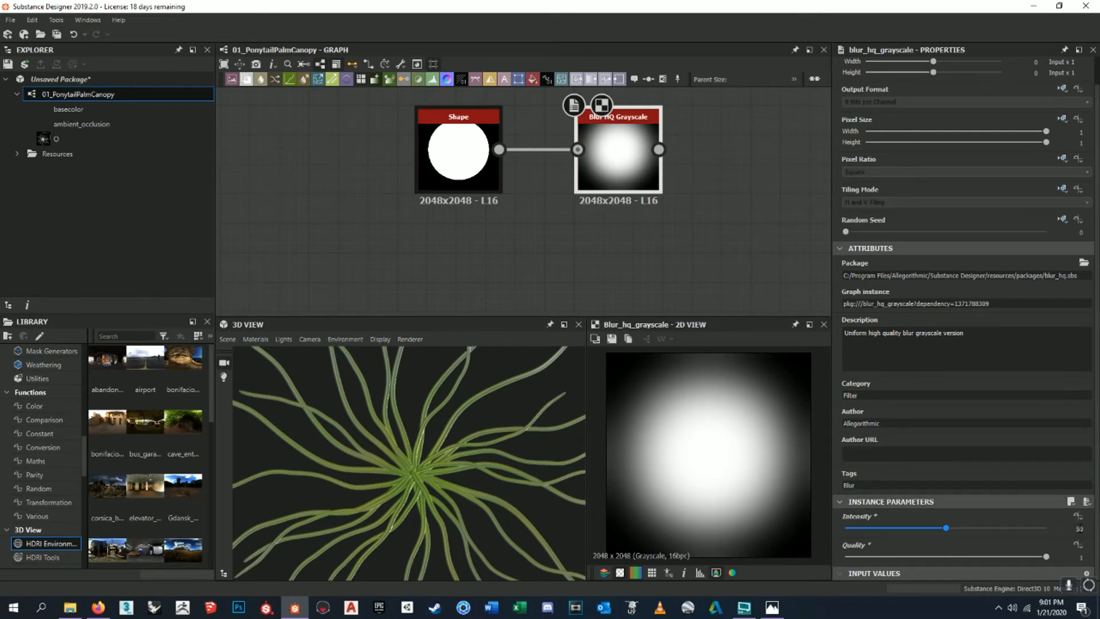
double_click(1075, 528)
left_click(942, 528)
mouse_move(941, 528)
left_mouse_down()
mouse_move(903, 527)
mouse_move(960, 525)
mouse_move(946, 532)
left_mouse_up()
- Reduce the Shape node's disc scale to 0.42
left_click(478, 166)
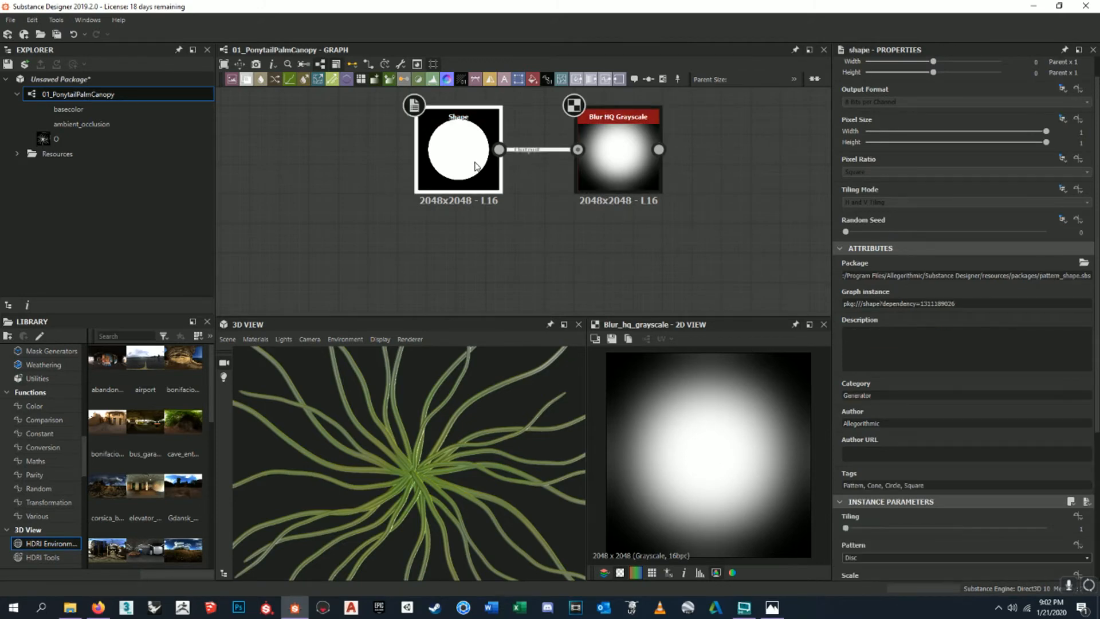
scroll(948, 433, "down", 3)
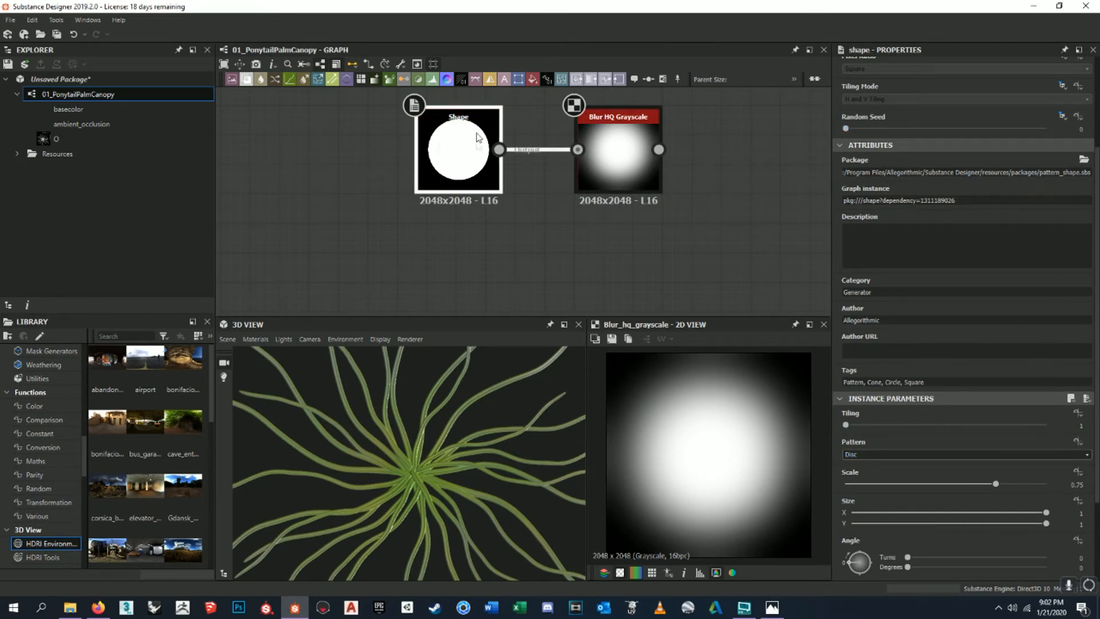
left_click_drag(995, 484, 929, 491)
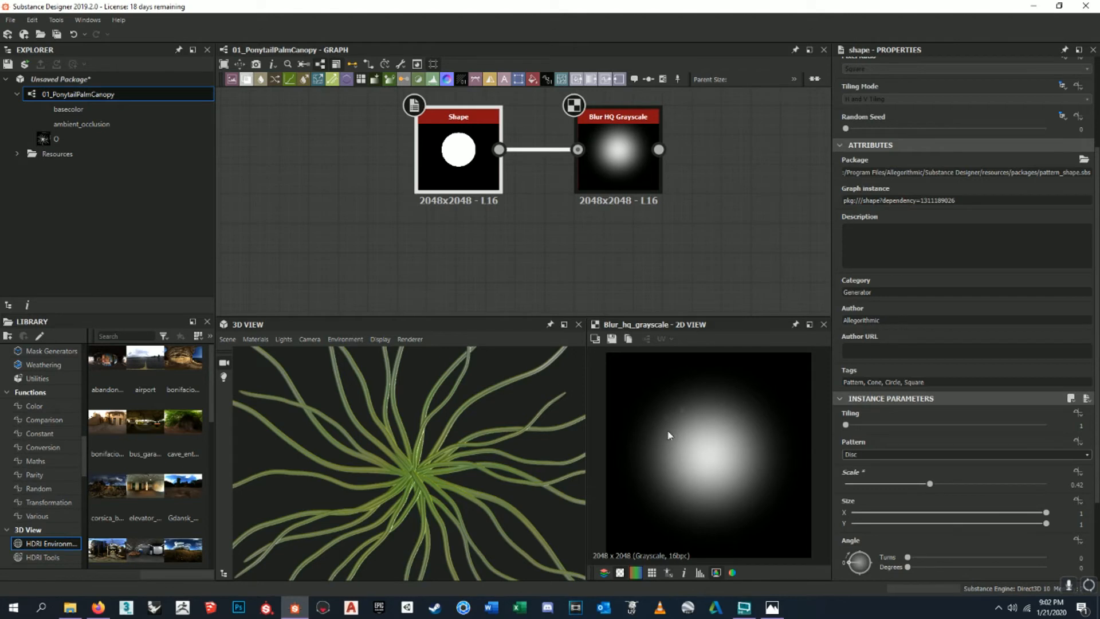
- Reposition the Shape and Blur HQ Grayscale nodes together above the yellow Uniform Color node
scroll(637, 195, "down", 8)
scroll(628, 190, "up", 5)
mouse_move(681, 192)
middle_mouse_down()
mouse_move(668, 193)
mouse_move(690, 188)
middle_mouse_up()
left_click_drag(704, 116, 533, 166)
scroll(612, 211, "down", 4)
middle_click_drag(612, 207, 609, 164)
left_click_drag(672, 119, 569, 144)
left_click(608, 178)
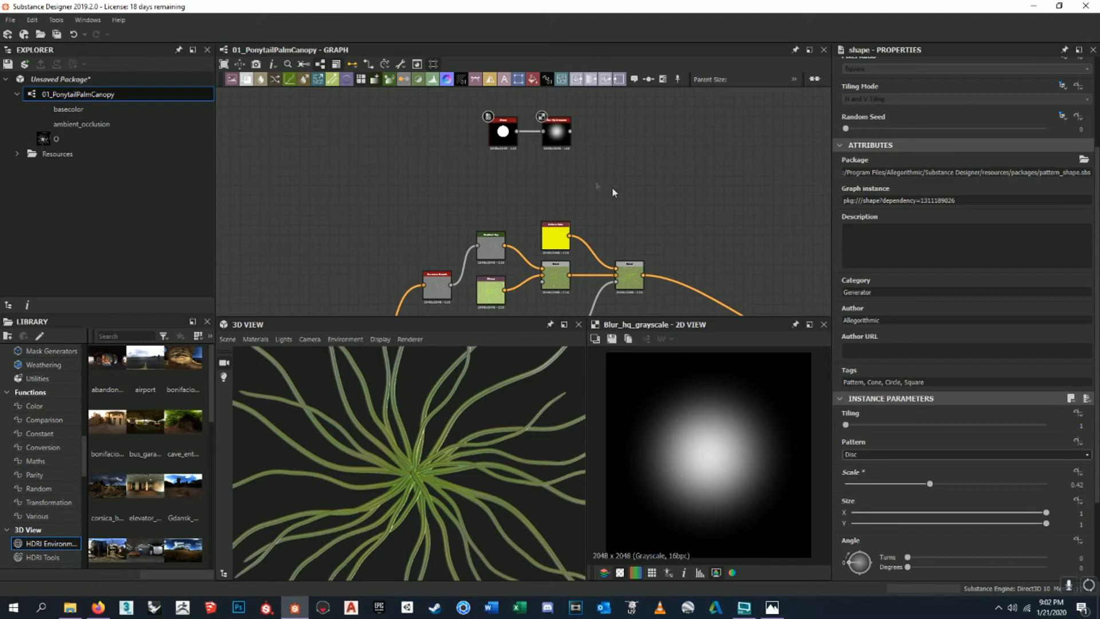
- Add a Directional Warp node and place it below and to the right of the Blur HQ Grayscale node
middle_click_drag(640, 170, 621, 156)
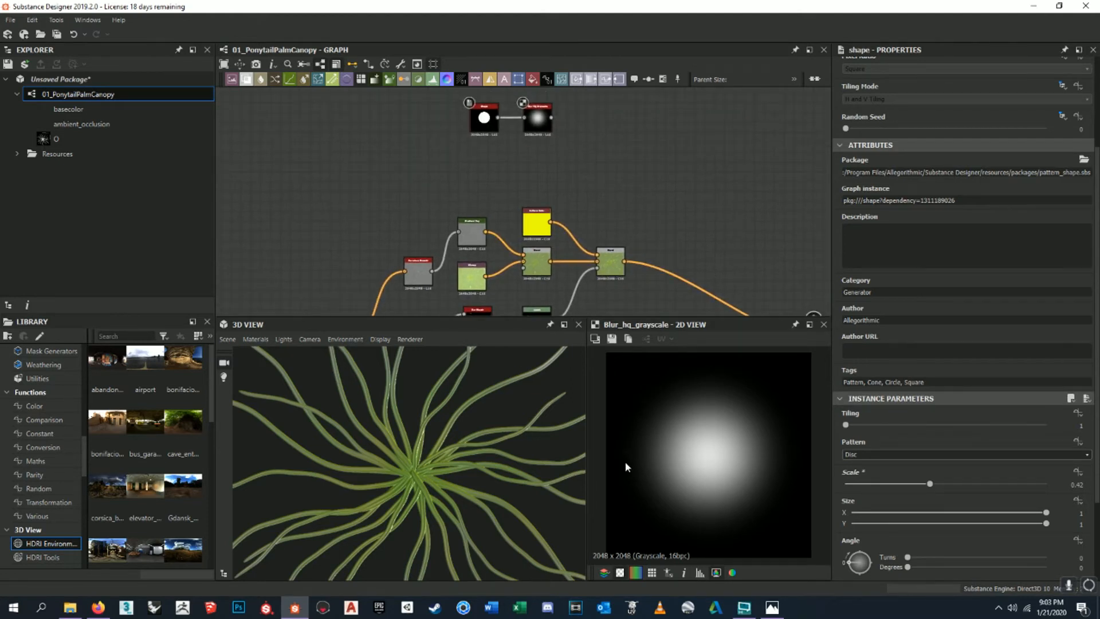
middle_click_drag(703, 212, 667, 196)
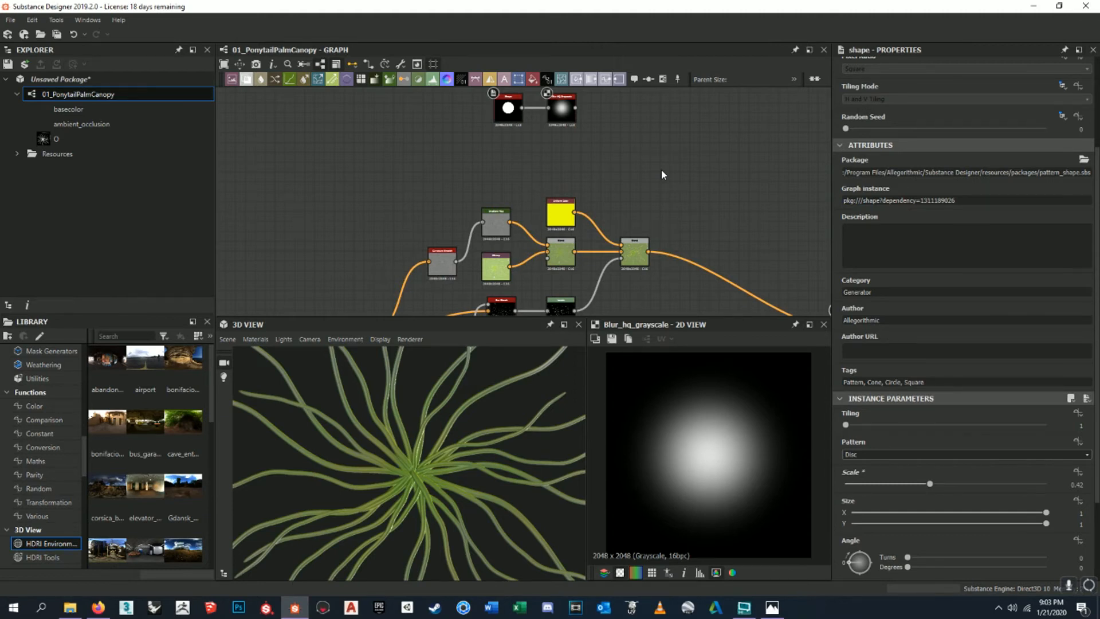
scroll(661, 170, "up", 2)
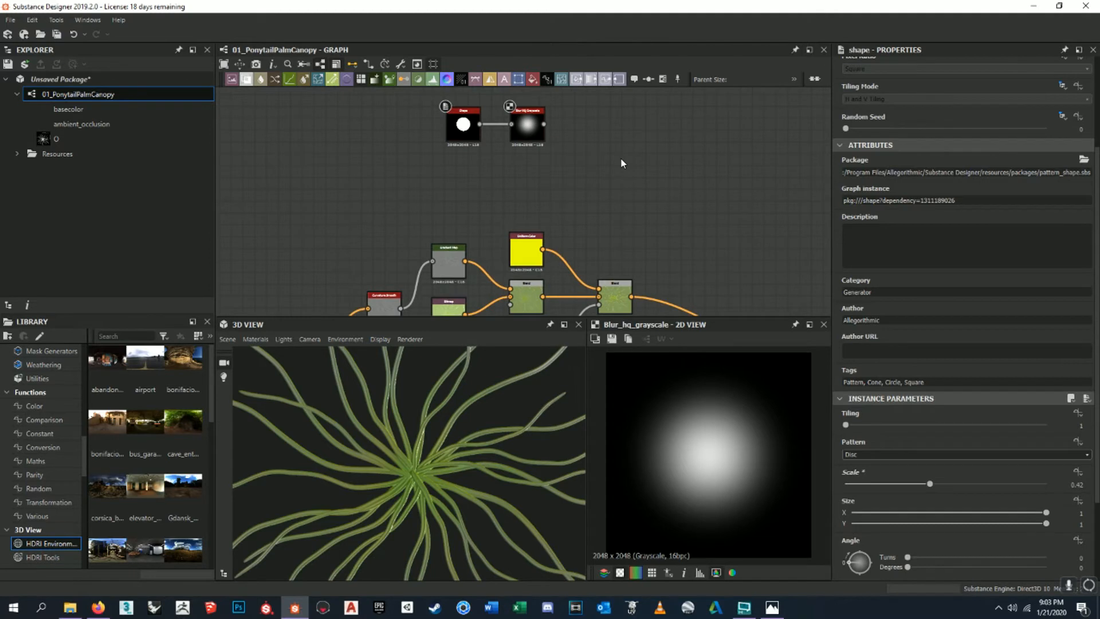
key("space")
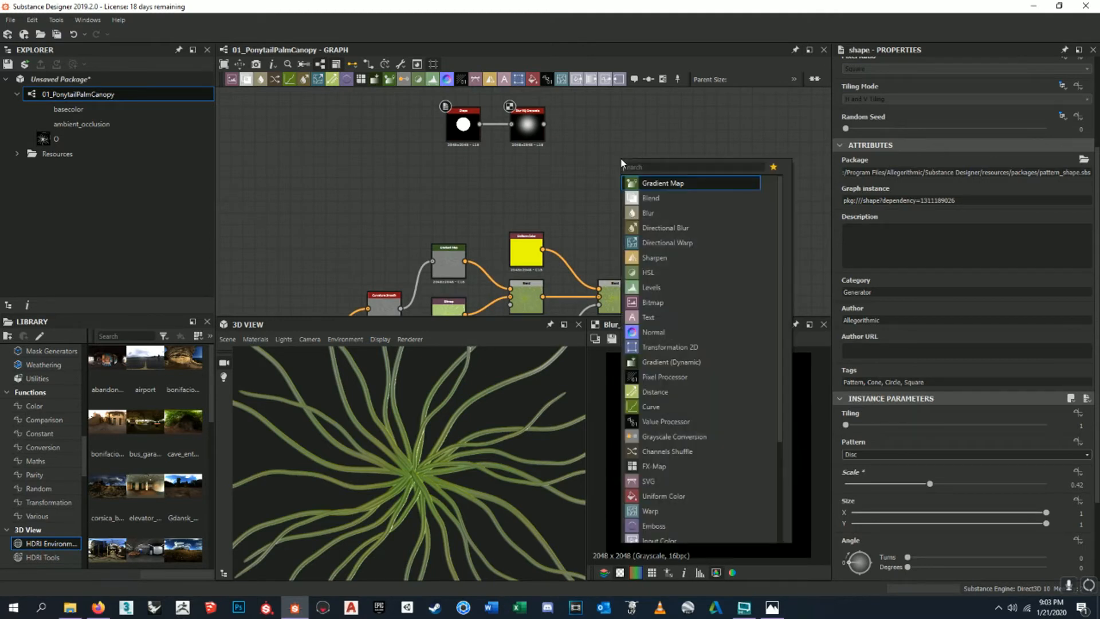
type("dir")
key("Down")
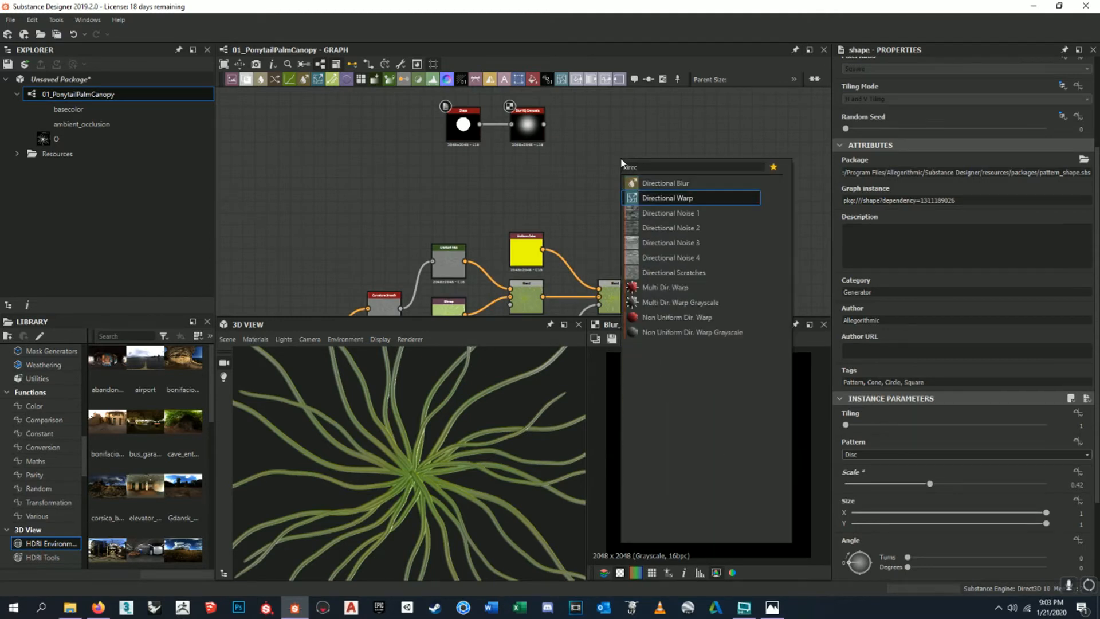
key("Return")
scroll(588, 143, "up", 3)
left_click_drag(587, 140, 582, 133)
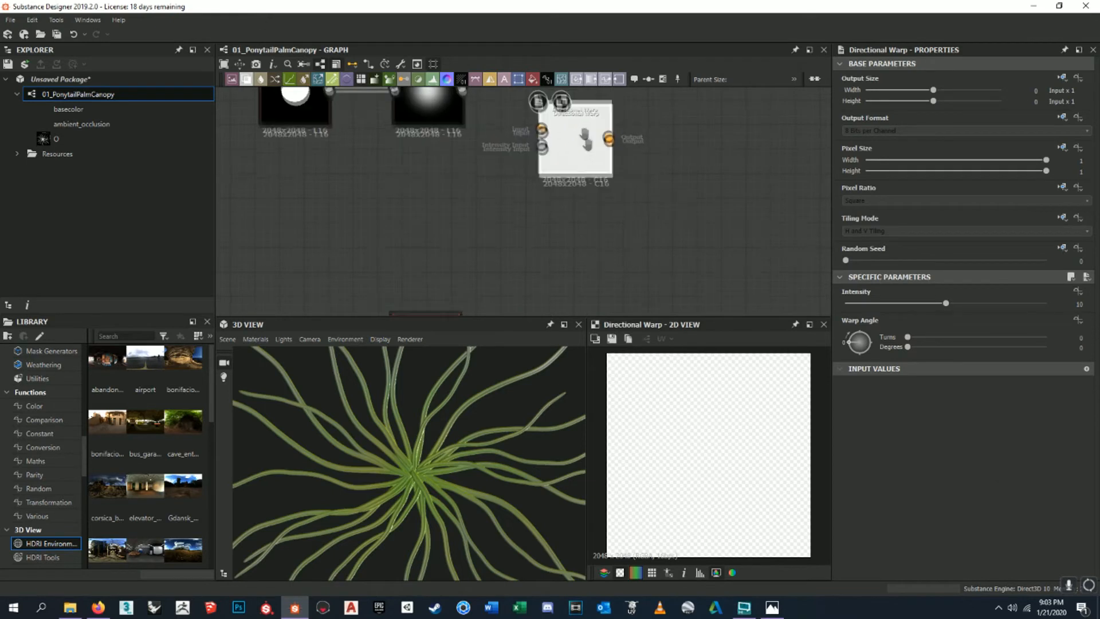
middle_click_drag(583, 132, 636, 222)
mouse_move(635, 224)
left_mouse_down()
mouse_move(637, 243)
mouse_move(622, 233)
left_mouse_up()
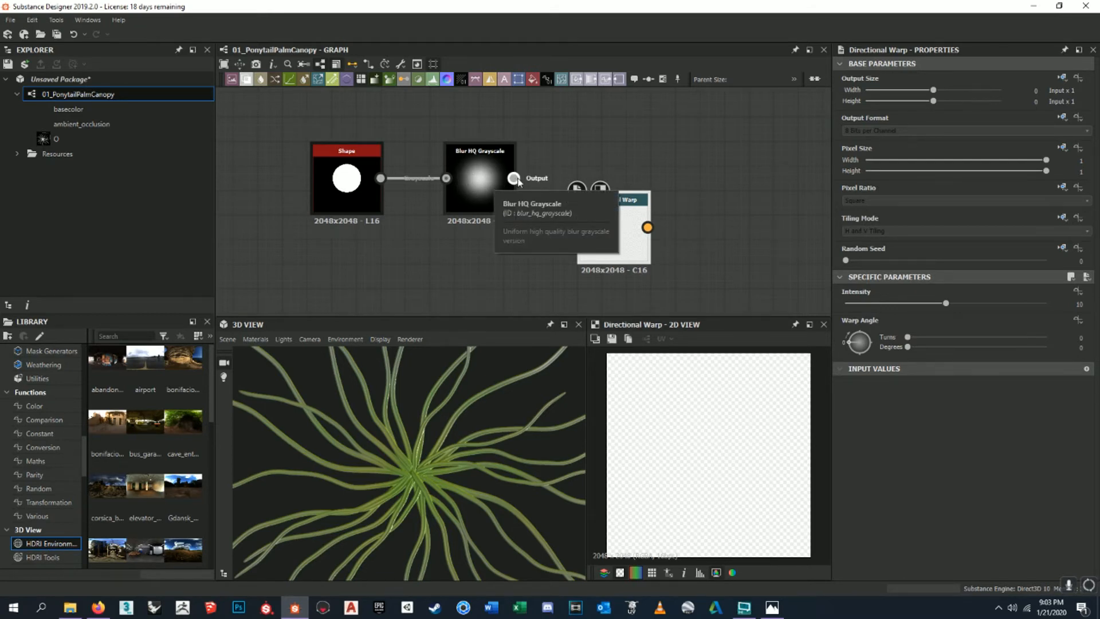
- Feed the Blur HQ Grayscale output into the Directional Warp node's main input
left_click_drag(517, 178, 528, 182)
left_click_drag(565, 216, 580, 218)
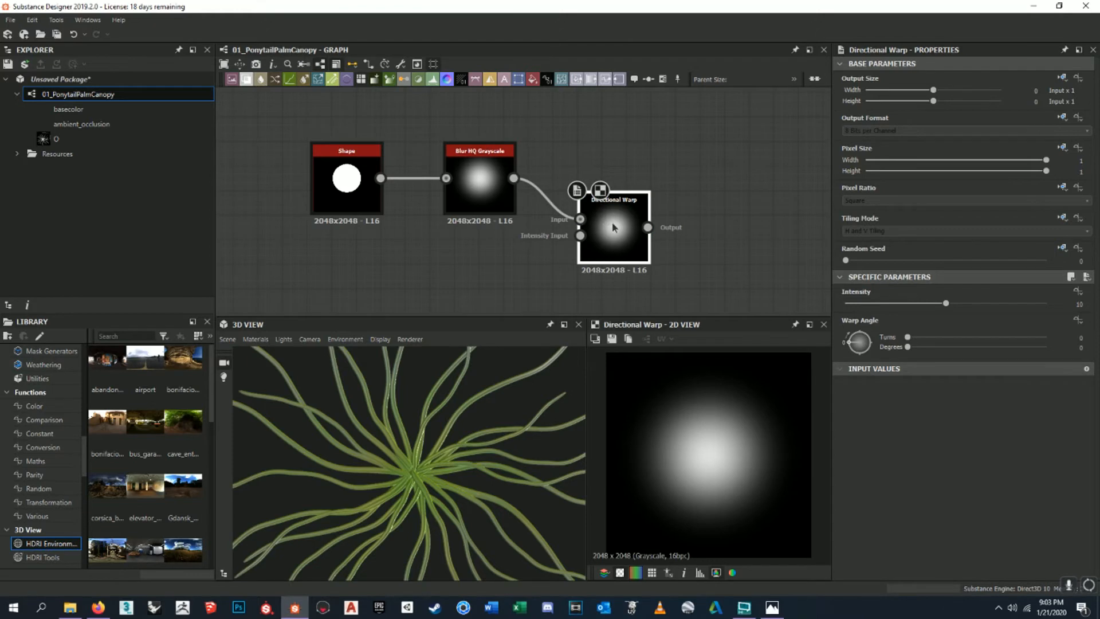
scroll(646, 173, "up", 3)
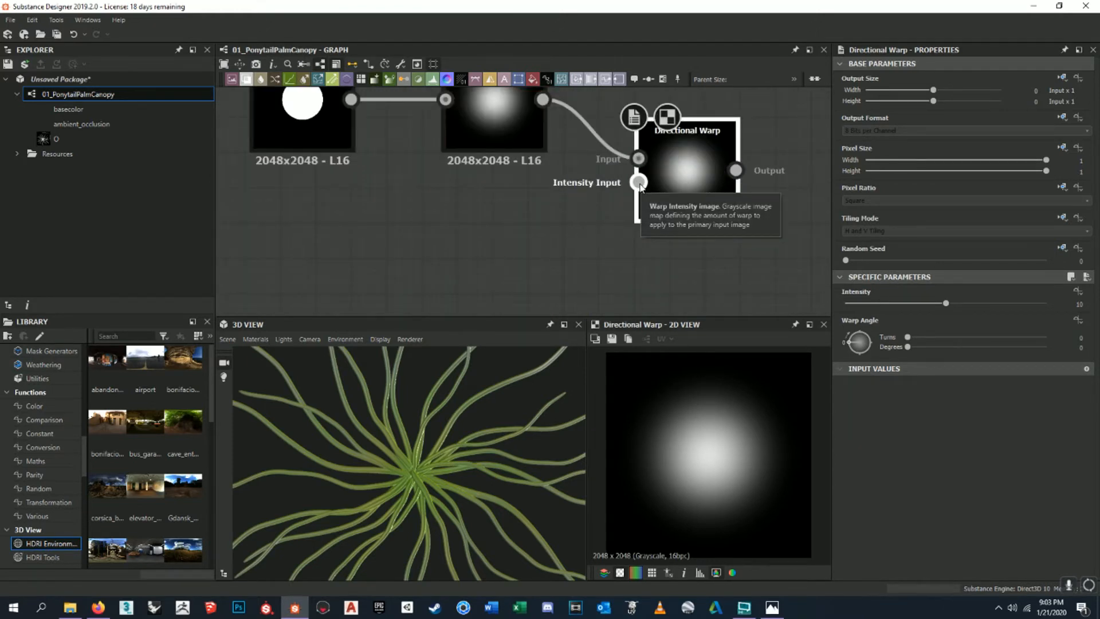
- Move the Shape and Blur HQ Grayscale nodes up together to free space beside the Directional Warp node
scroll(640, 184, "down", 3)
left_click_drag(601, 175, 481, 110)
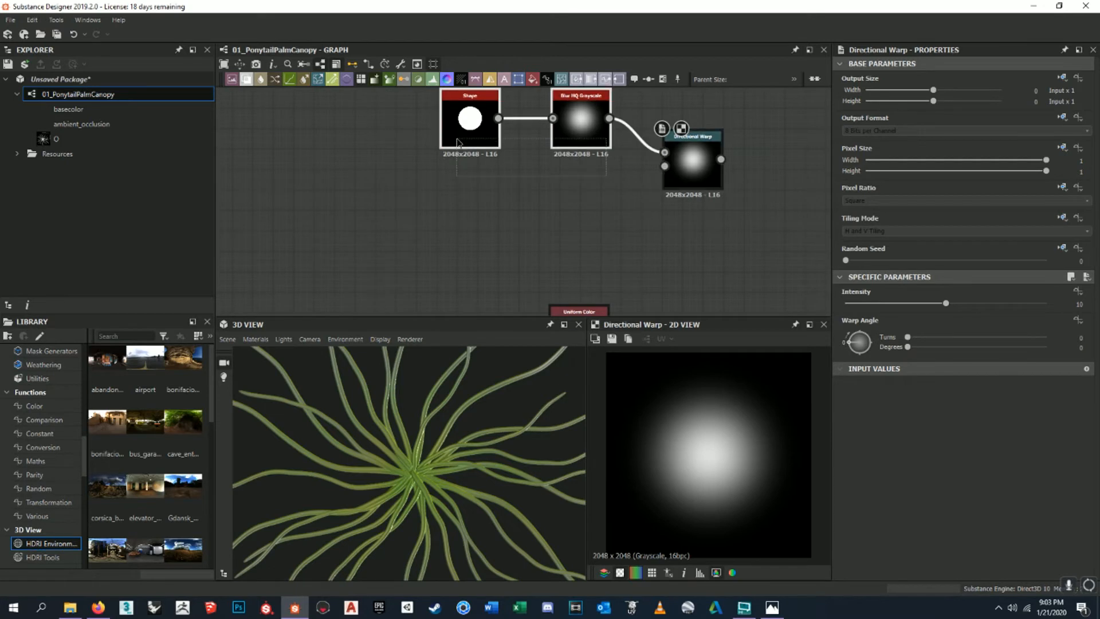
left_click_drag(583, 133, 571, 112)
- Add a Perlin Noise node below the blur, feed it into the Directional Warp's Intensity Input, and preview the warp
middle_click_drag(580, 130, 545, 157)
scroll(621, 188, "up", 3)
scroll(620, 188, "down", 3)
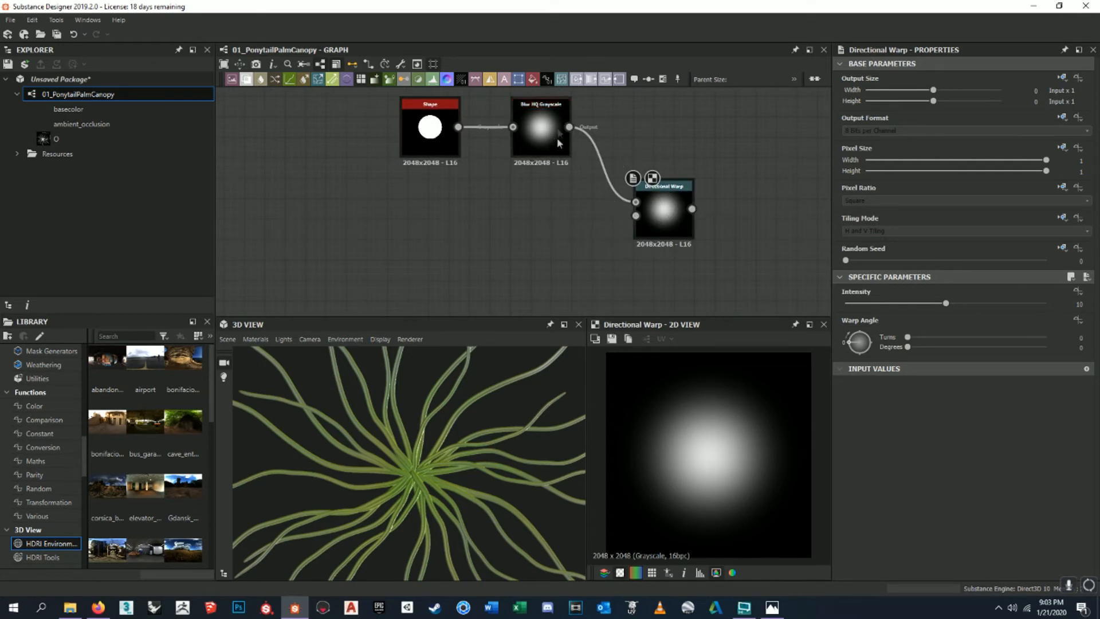
middle_click_drag(546, 221, 562, 218)
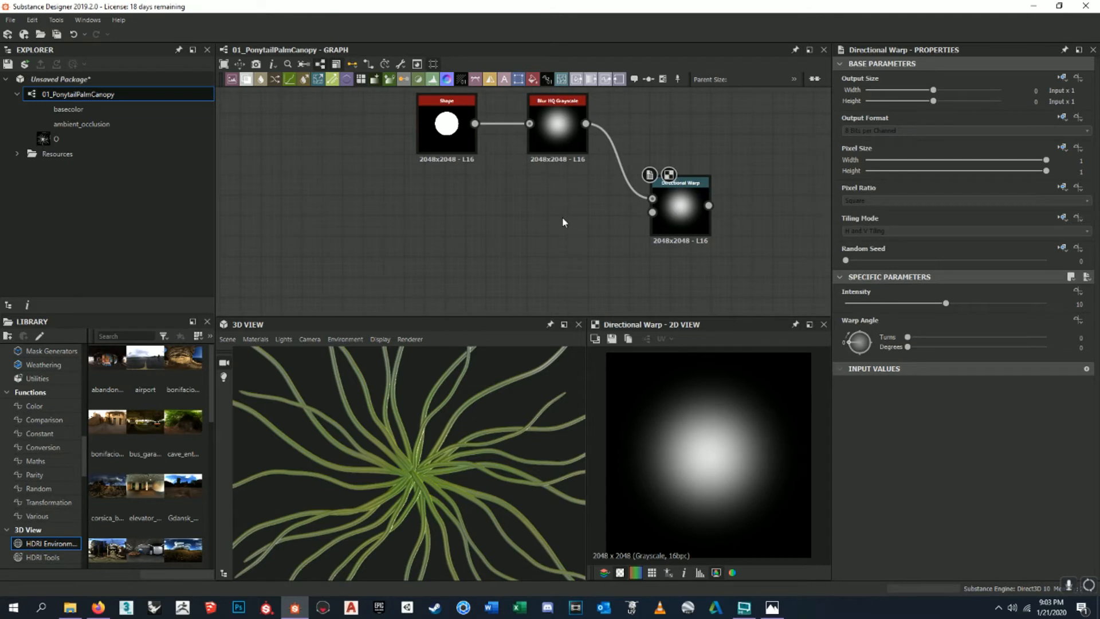
key("space")
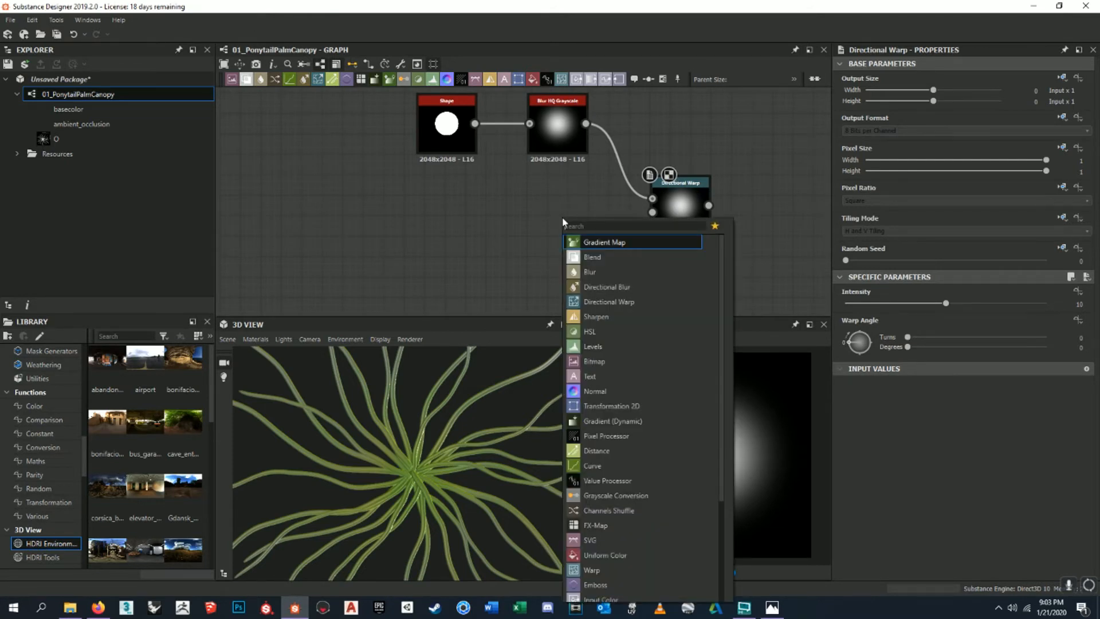
type("perlin")
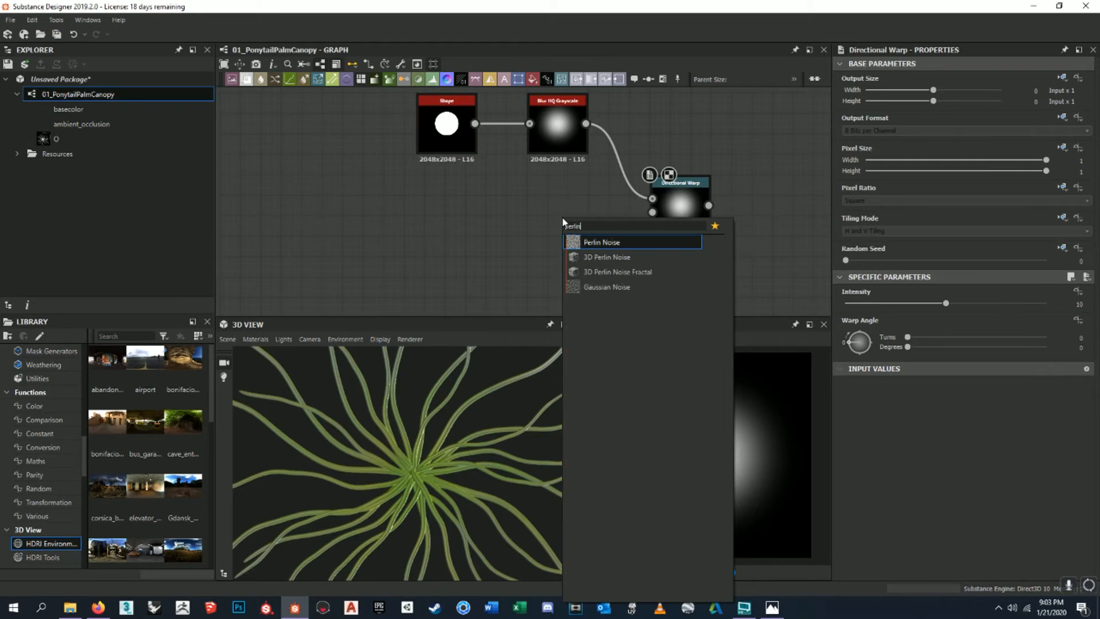
key("Return")
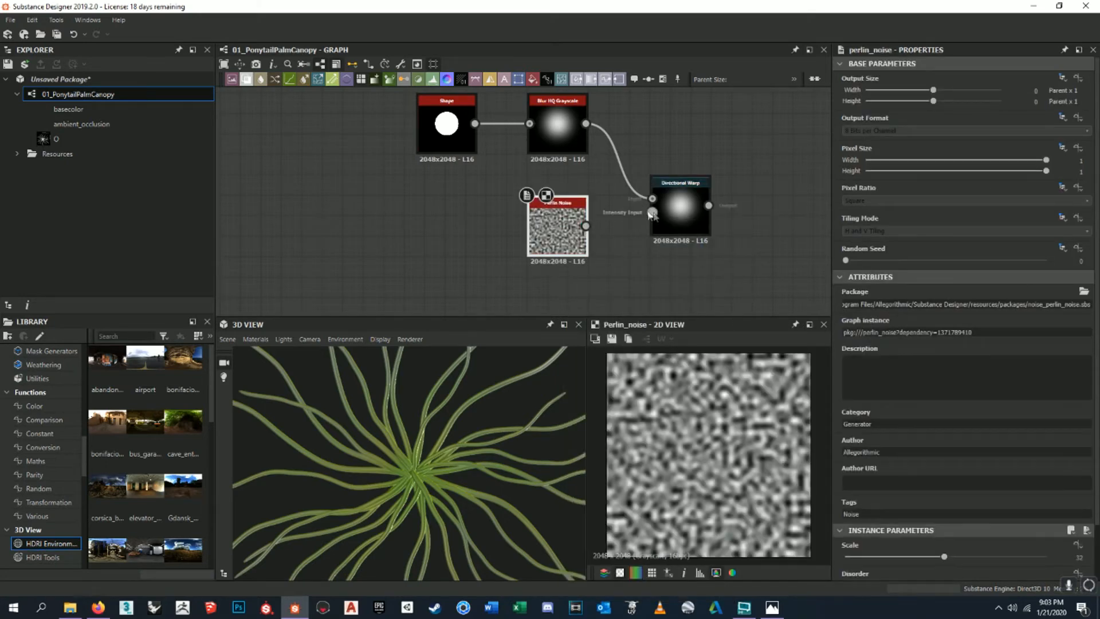
left_click_drag(597, 226, 652, 212)
left_click(602, 218)
double_click(671, 212)
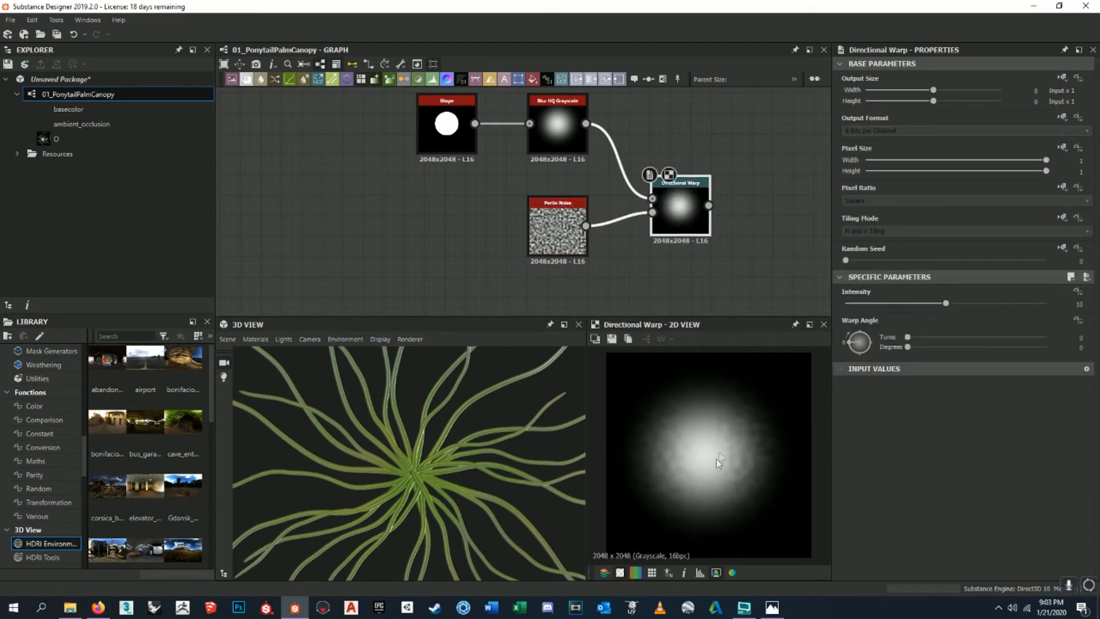
- Examine the warped disc up close and set the Directional Warp's intensity to 20
scroll(716, 460, "down", 3)
scroll(717, 460, "up", 7)
scroll(794, 450, "down", 6)
middle_click_drag(795, 449, 766, 450)
left_click_drag(945, 309, 1051, 312)
scroll(791, 441, "down", 2)
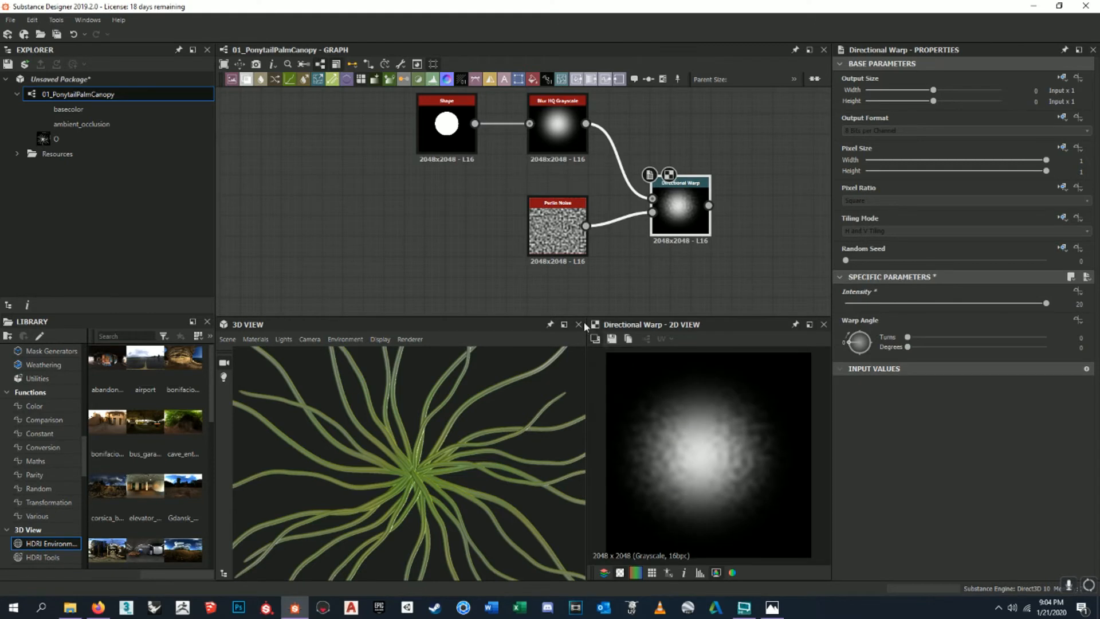
- Lower the Perlin Noise node's scale strongly so its pattern becomes much coarser
left_click(559, 227)
scroll(953, 458, "down", 2)
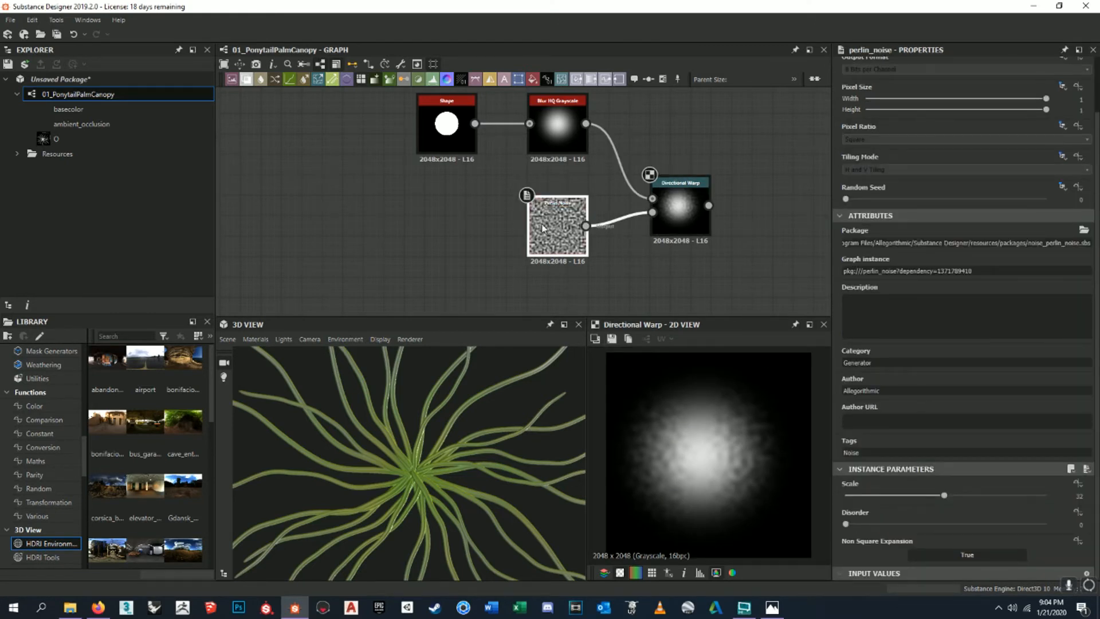
left_click_drag(944, 495, 864, 497)
- Set the Directional Warp's intensity to 40 and its warp angle to -212 degrees, and examine the distorted disc
left_click(680, 218)
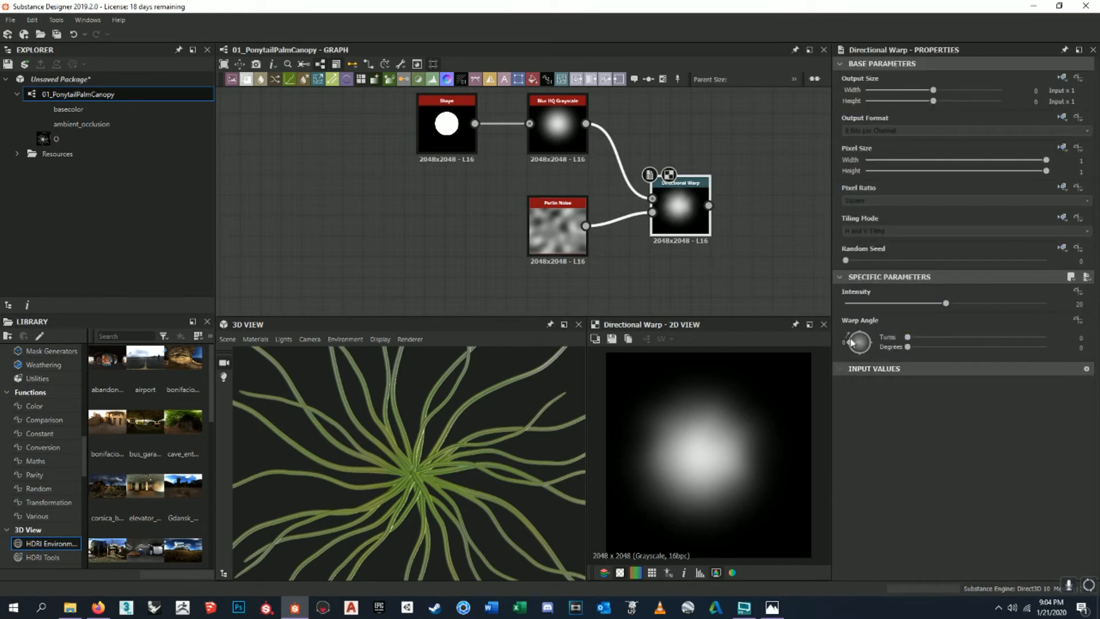
left_click_drag(850, 344, 1048, 313)
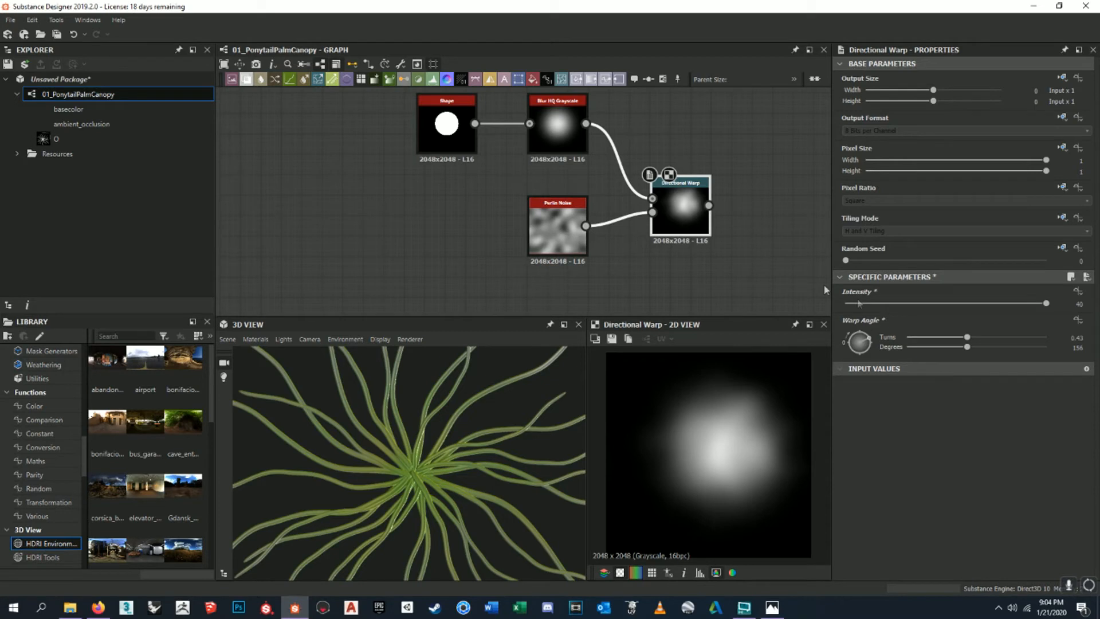
left_click_drag(866, 340, 902, 316)
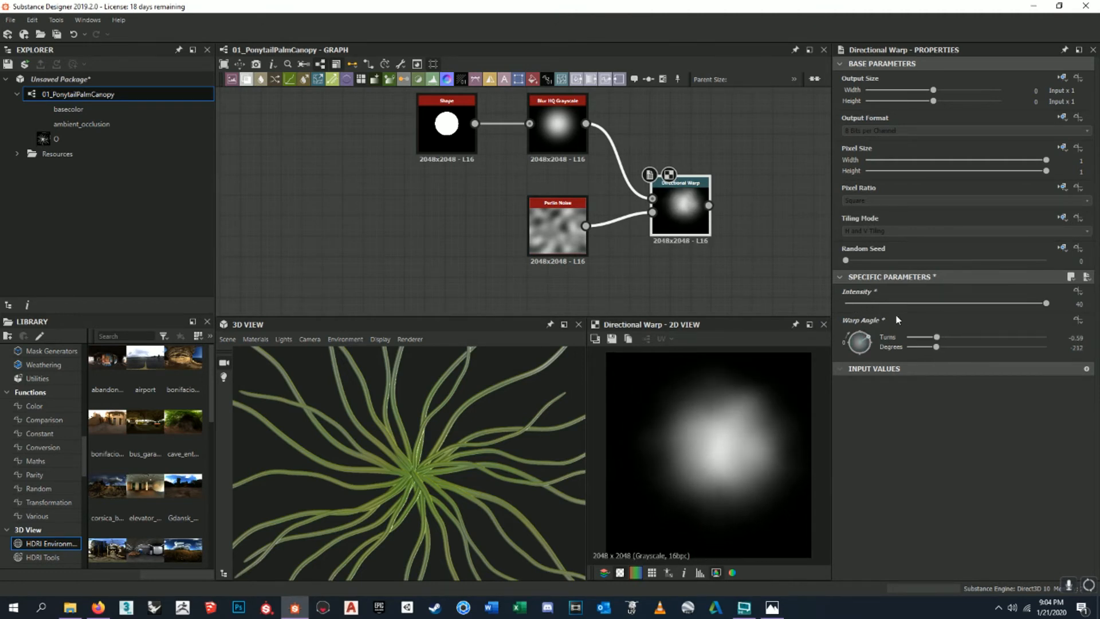
middle_click_drag(643, 191, 592, 178)
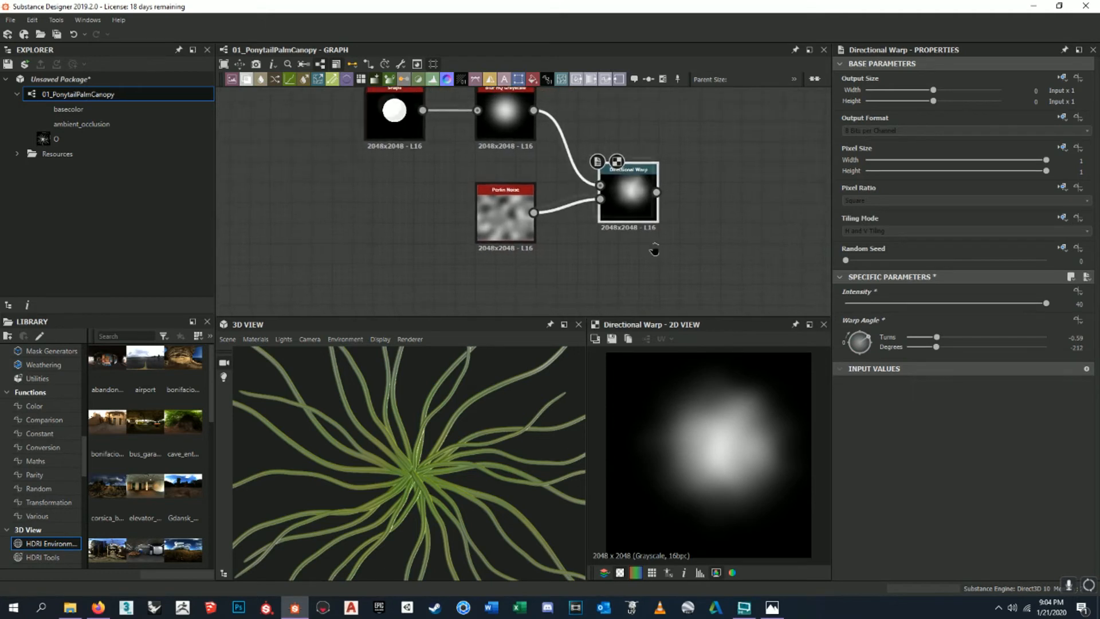
middle_click_drag(655, 248, 630, 216)
scroll(719, 429, "down", 3)
scroll(736, 459, "up", 7)
scroll(737, 458, "down", 4)
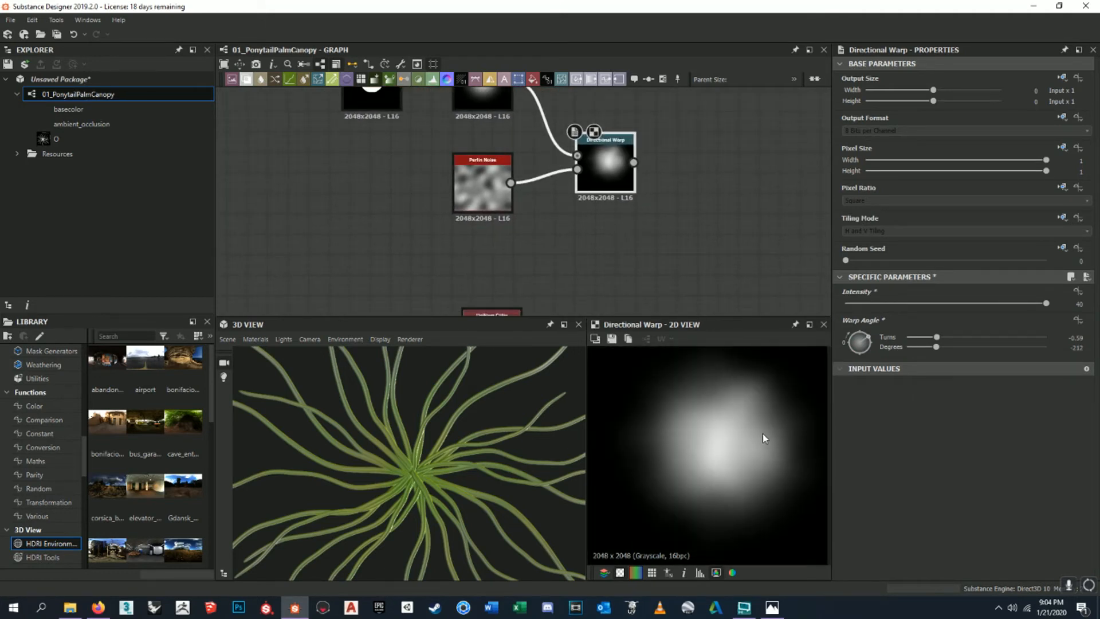
scroll(744, 442, "down", 2)
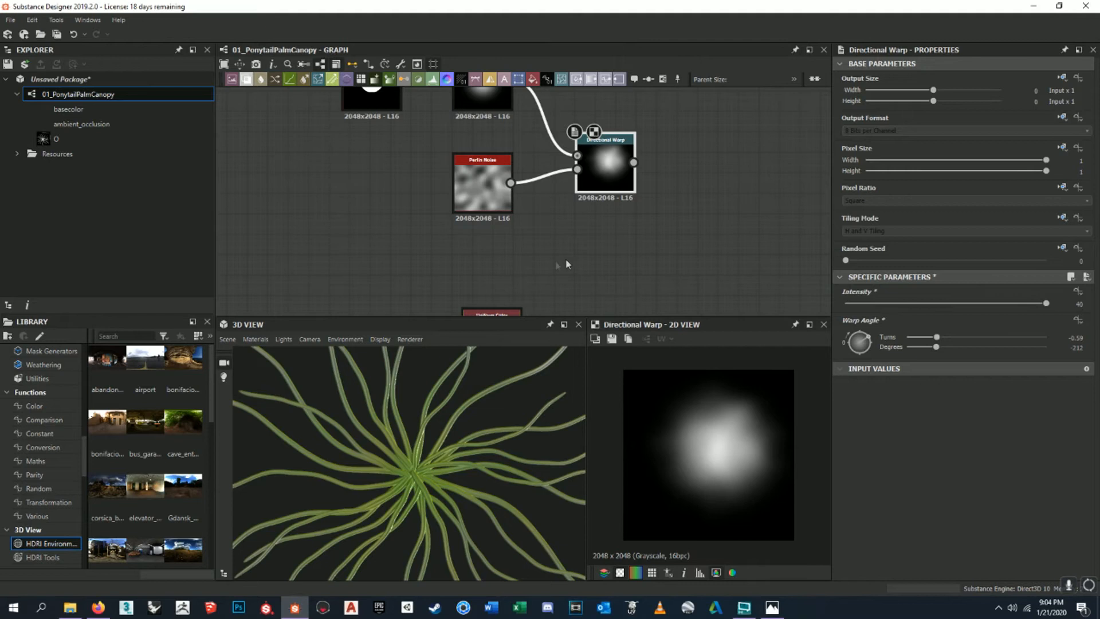
- Try a BnW Spots 1 noise node below the Perlin Noise node and delete it
middle_click_drag(567, 264, 586, 244)
key("space")
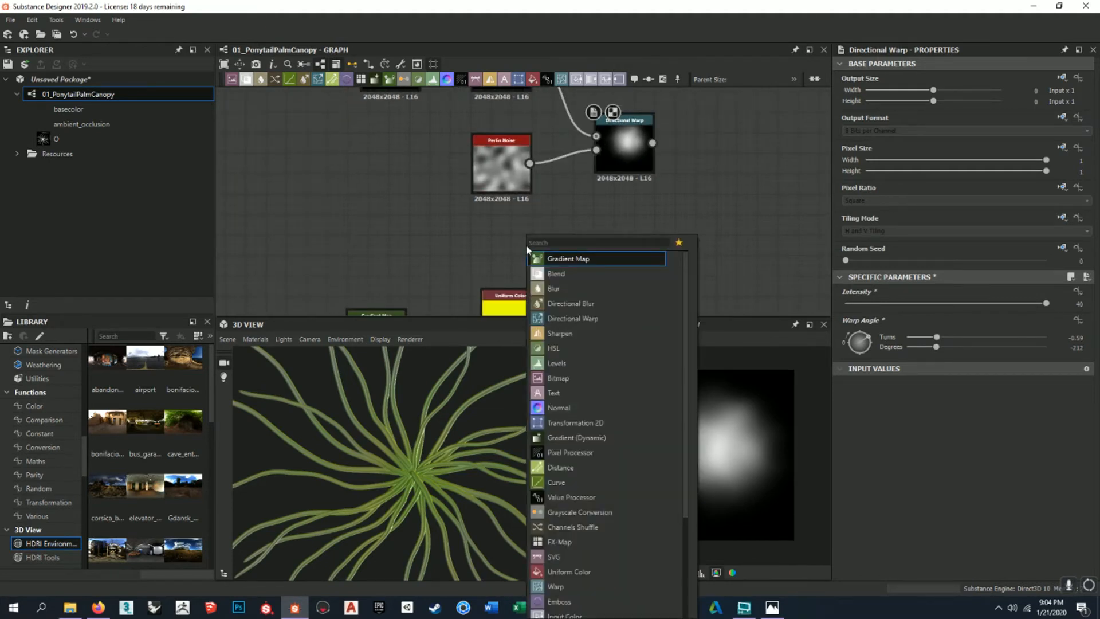
type("noise")
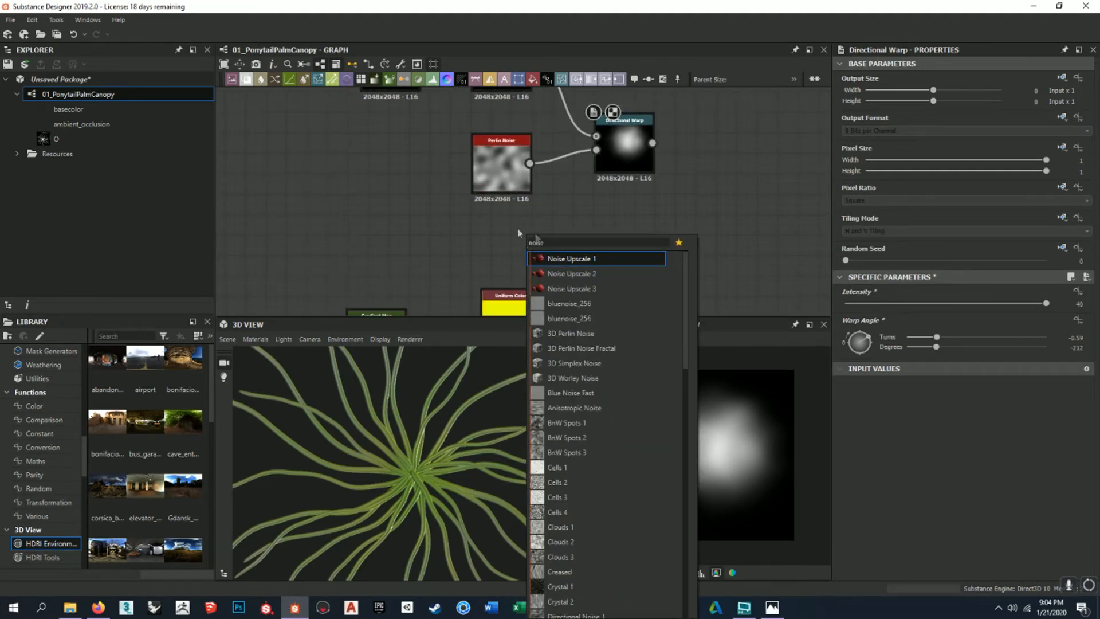
scroll(612, 294, "down", 1)
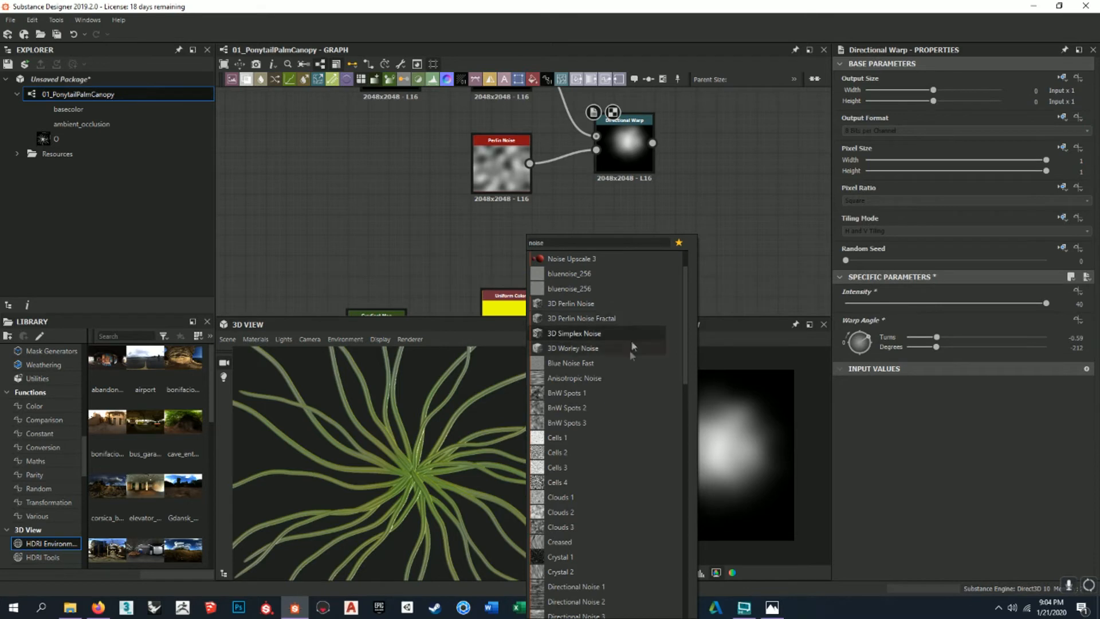
scroll(597, 427, "down", 2)
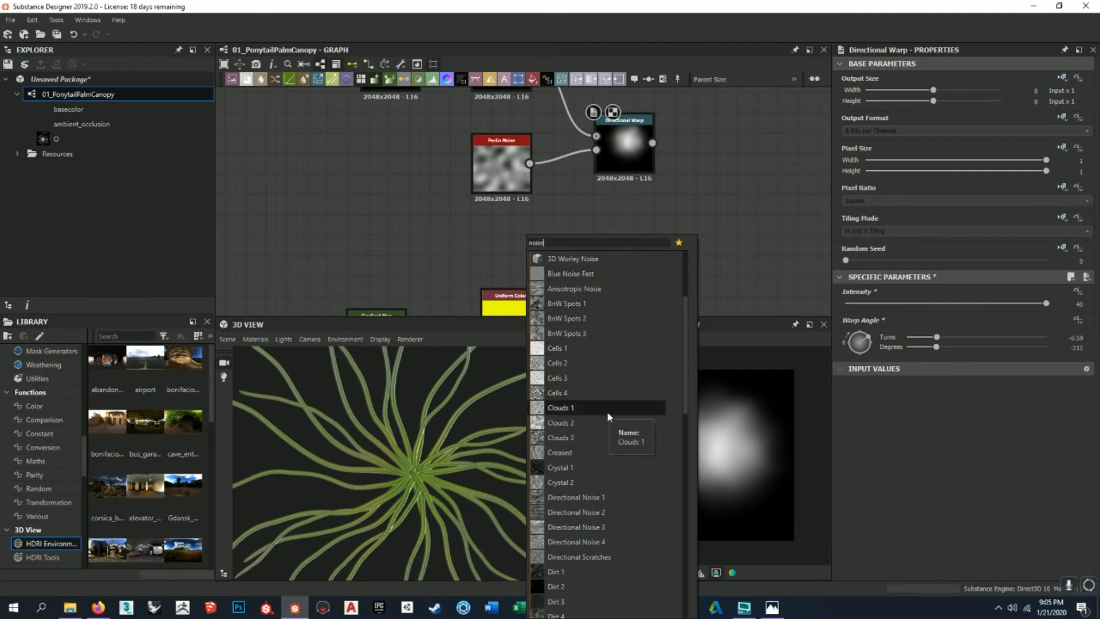
scroll(607, 411, "down", 1)
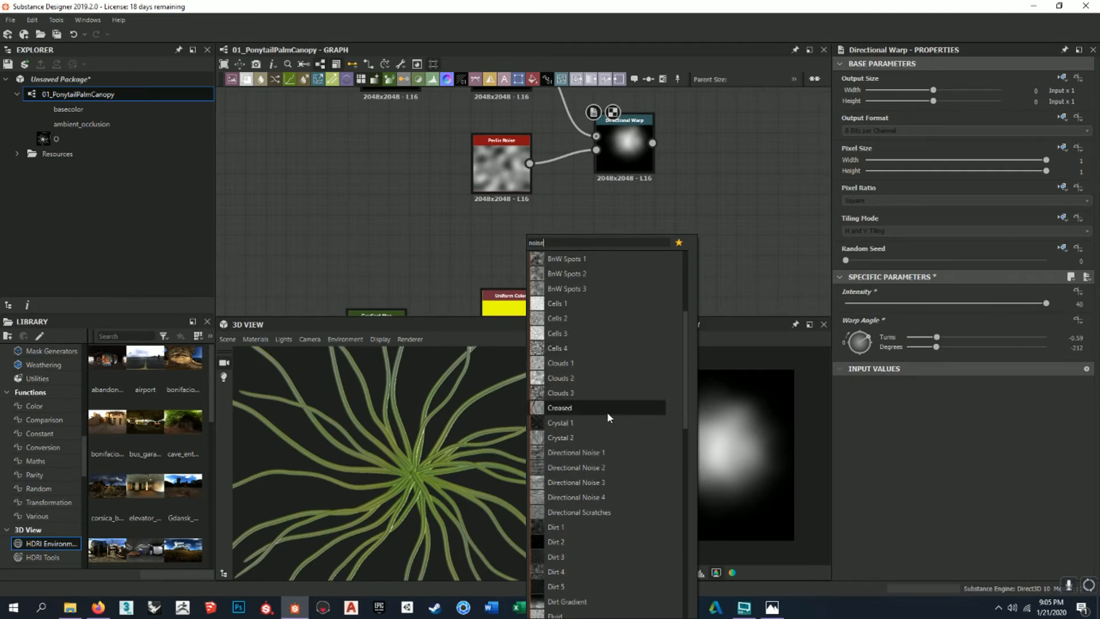
scroll(600, 363, "up", 3)
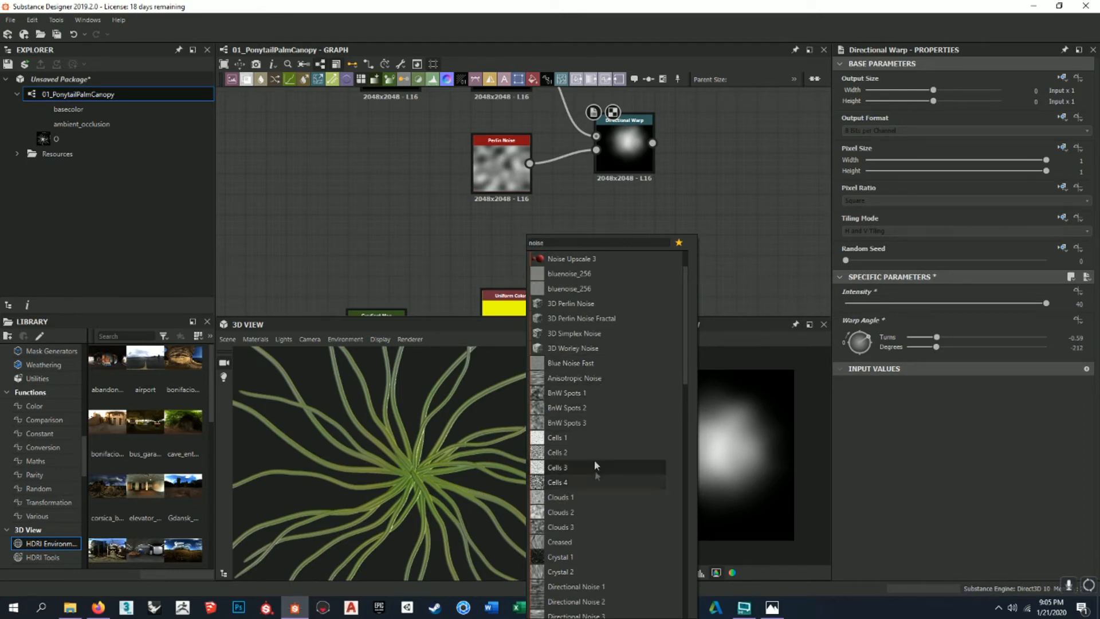
left_click(593, 392)
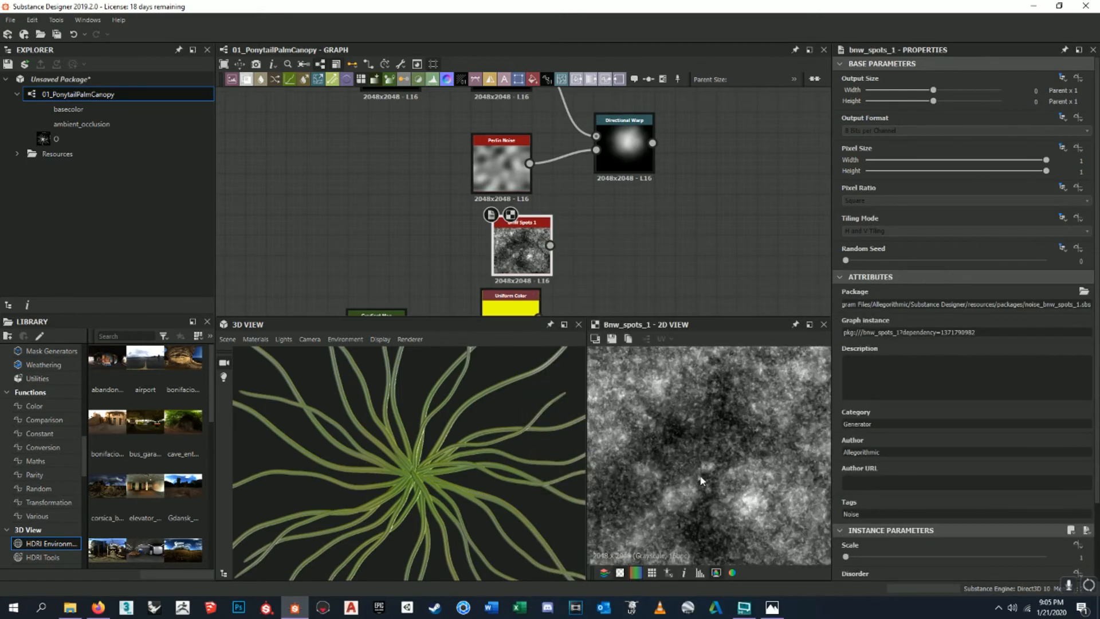
mouse_move(850, 556)
left_mouse_down()
mouse_move(924, 560)
mouse_move(850, 556)
left_mouse_up()
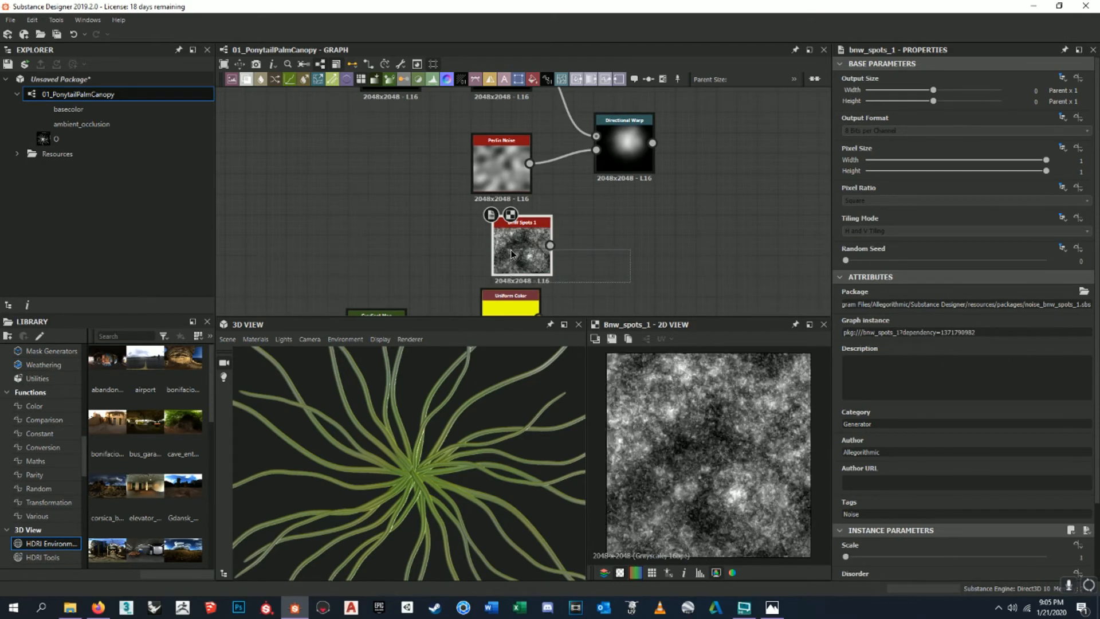
key("Delete")
- Try a Clouds 2 noise node below the Perlin Noise node as an alternative warp pattern
key("space")
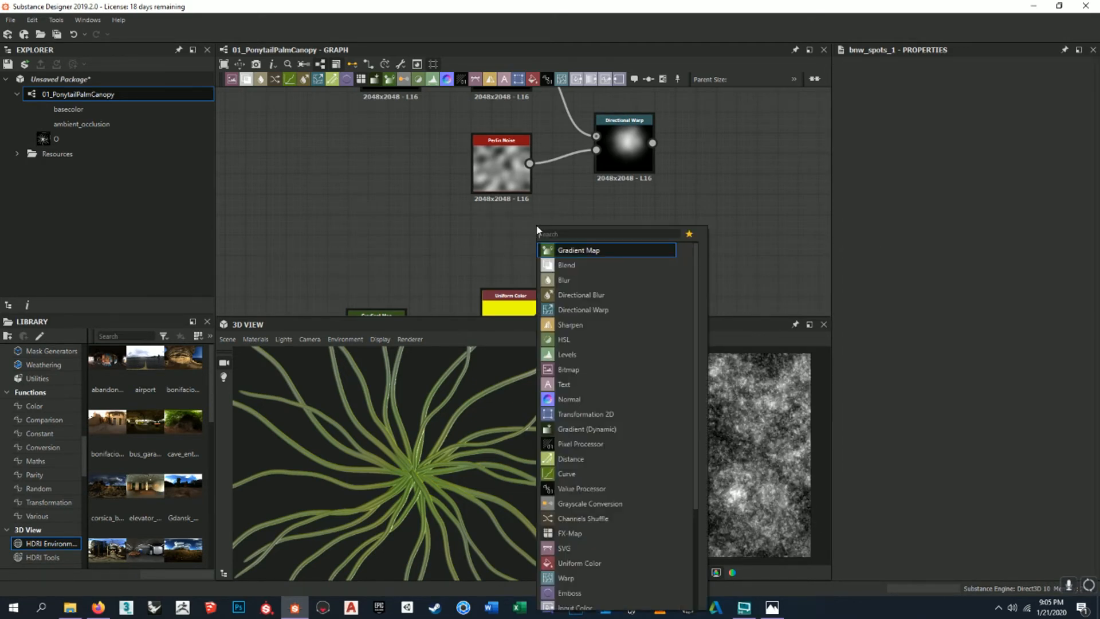
type("noise")
scroll(629, 426, "down", 2)
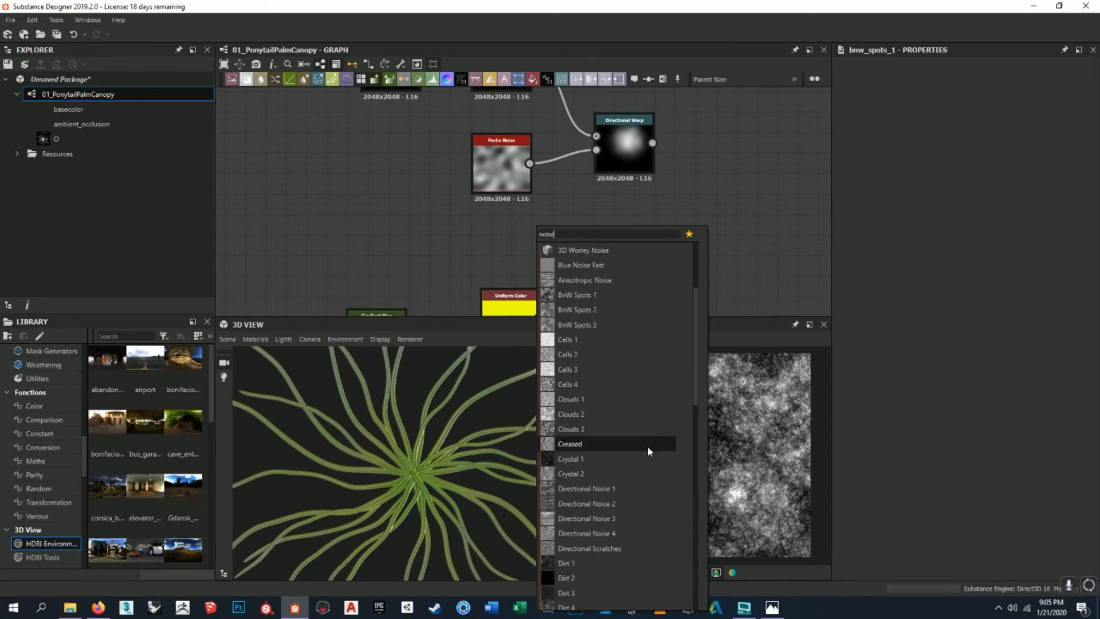
scroll(647, 446, "down", 3)
scroll(644, 491, "down", 2)
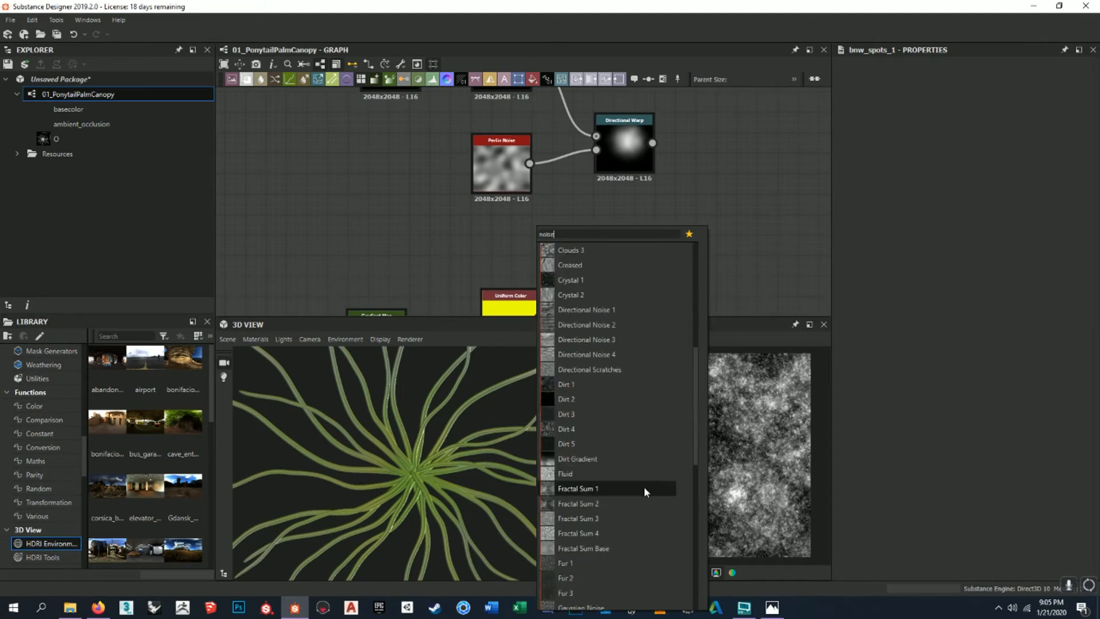
scroll(640, 482, "up", 2)
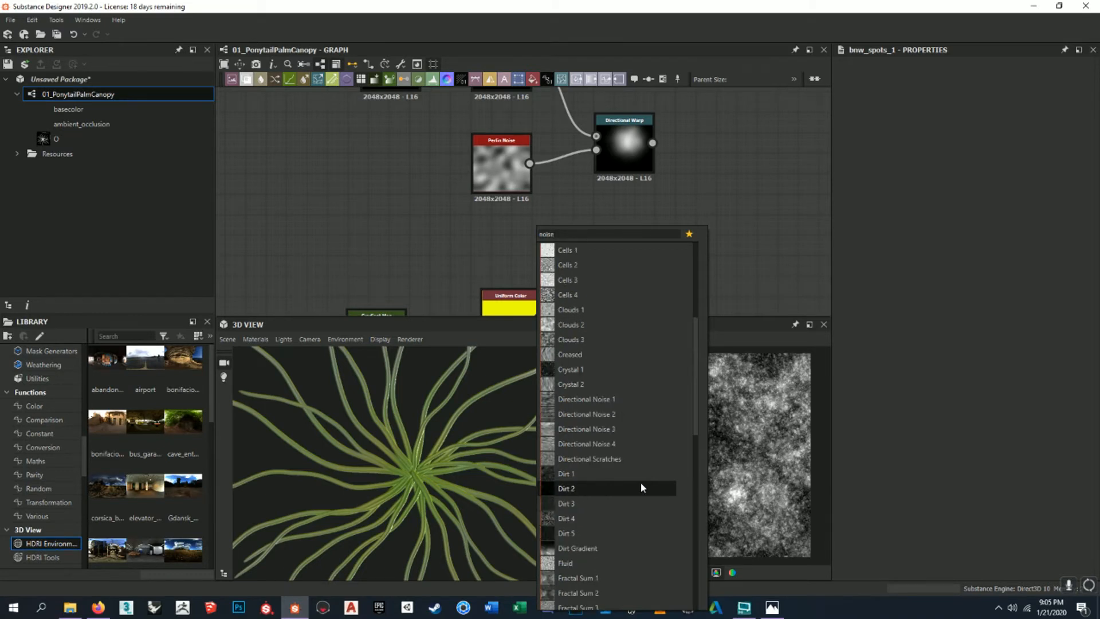
scroll(610, 323, "up", 1)
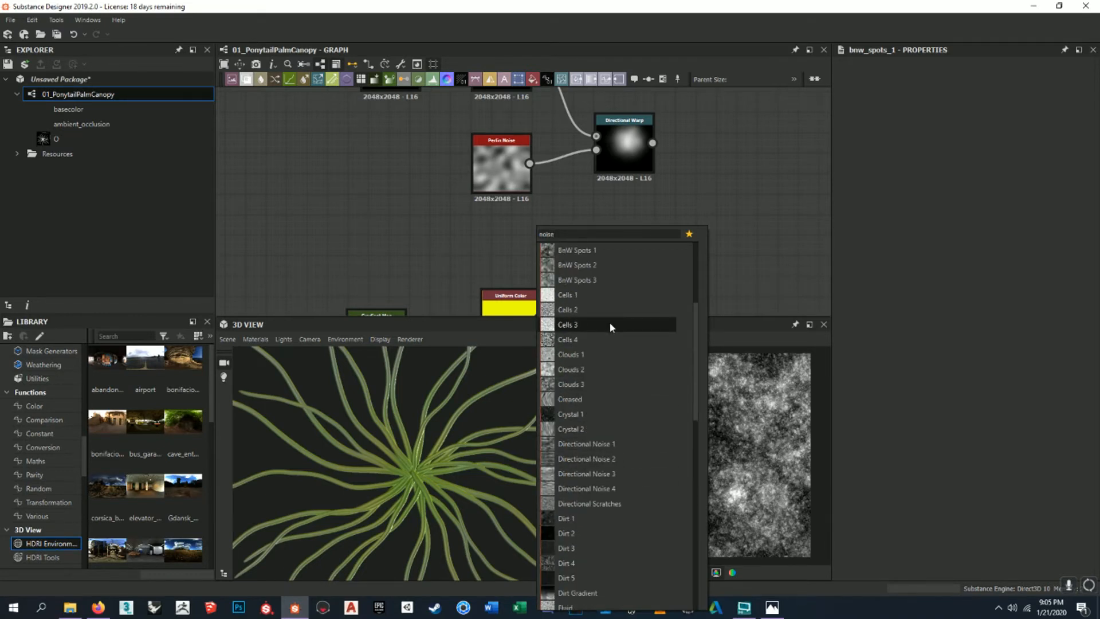
left_click(601, 370)
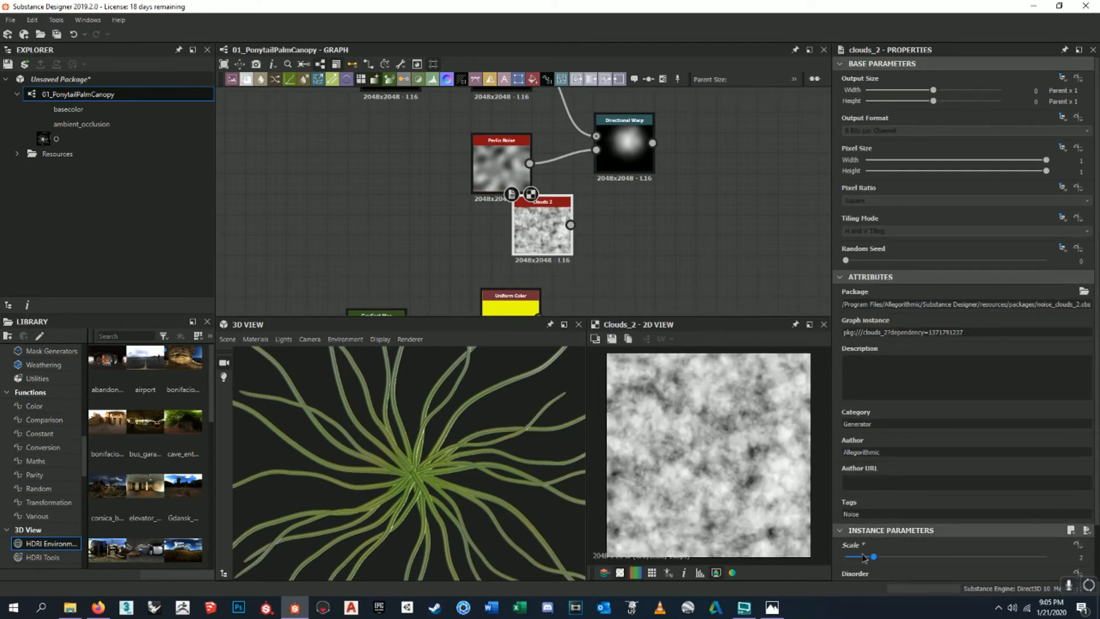
- Try Clouds 2 as the Directional Warp's Intensity Input with a warp angle of -335 degrees, and delete the Clouds 2 node
left_click(622, 141)
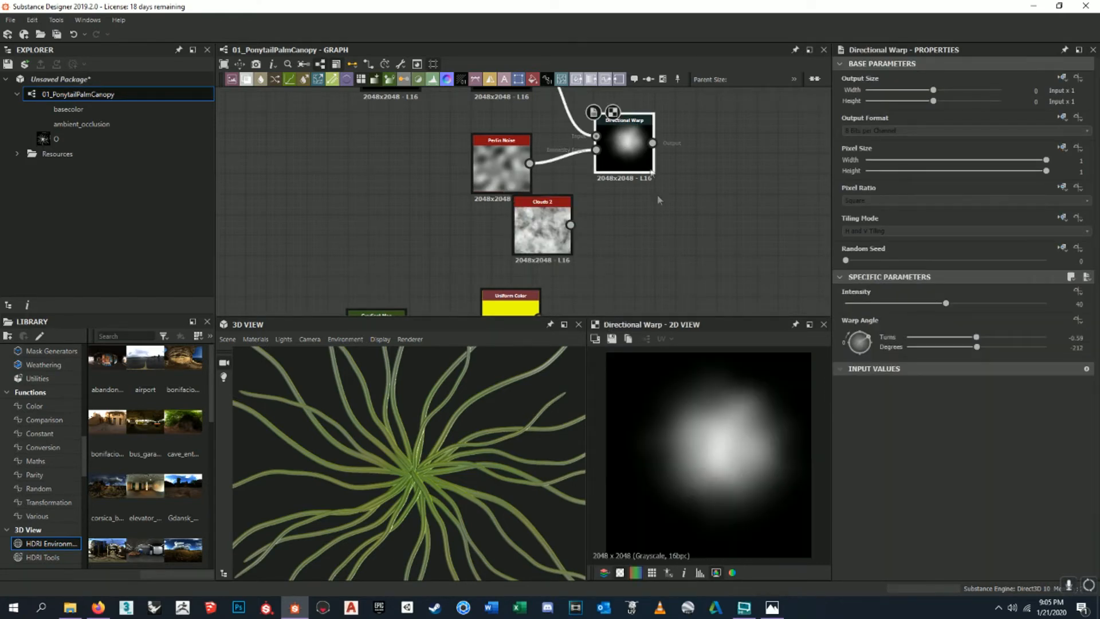
left_click_drag(570, 225, 596, 150)
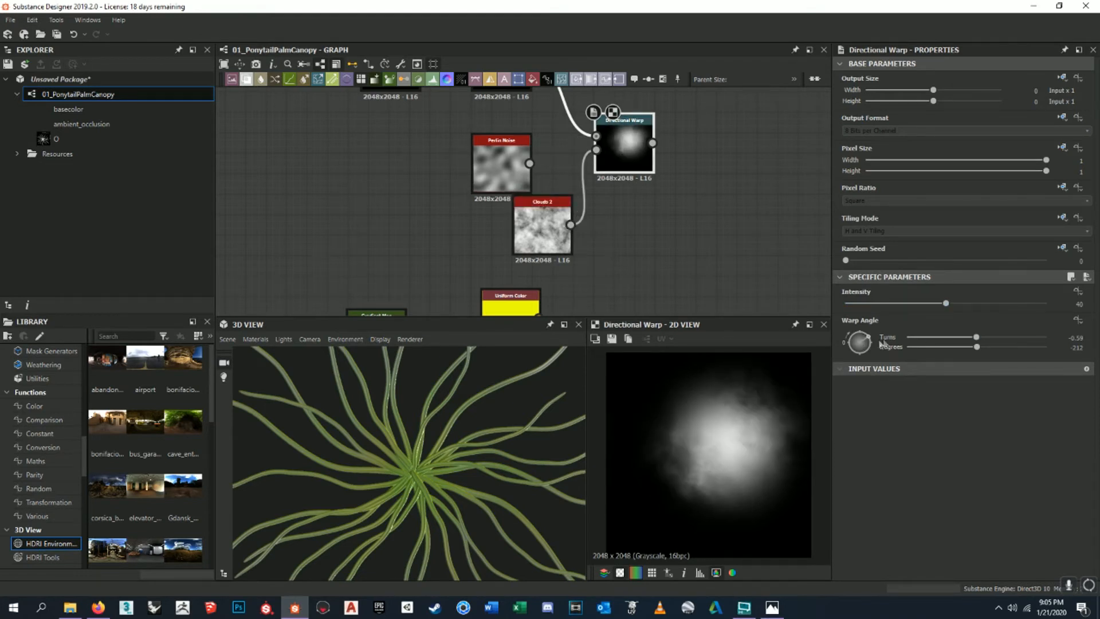
left_click_drag(870, 339, 655, 228)
middle_click_drag(655, 228, 694, 222)
left_click(577, 204)
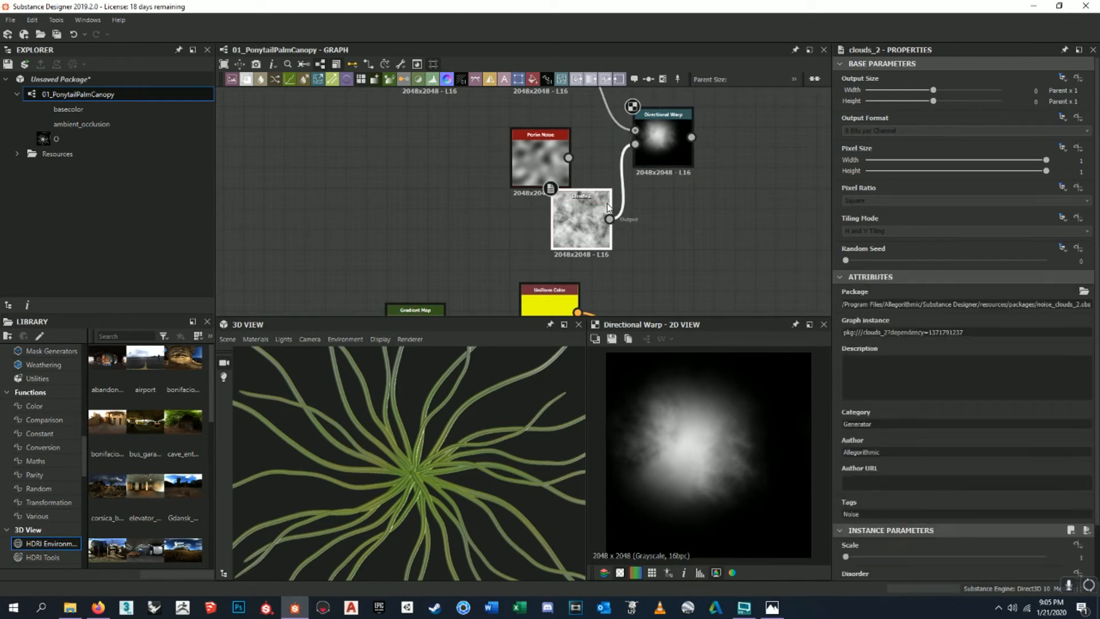
key("Delete")
- Try a Crystal 2 noise node below the Perlin Noise node as another warp pattern
key("space")
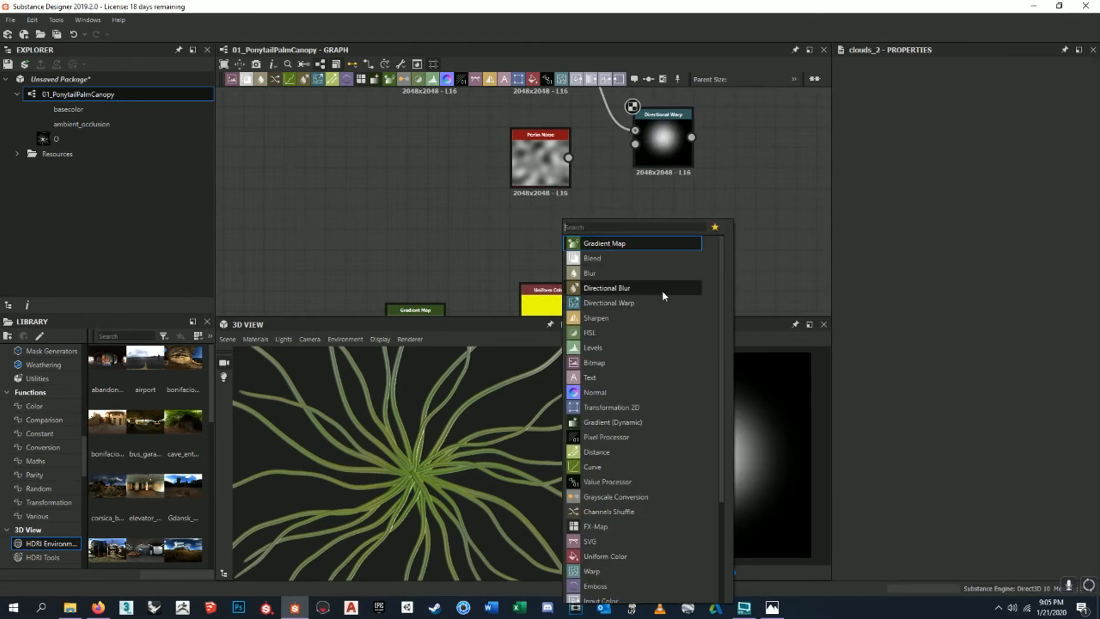
scroll(663, 294, "down", 3)
type("noise")
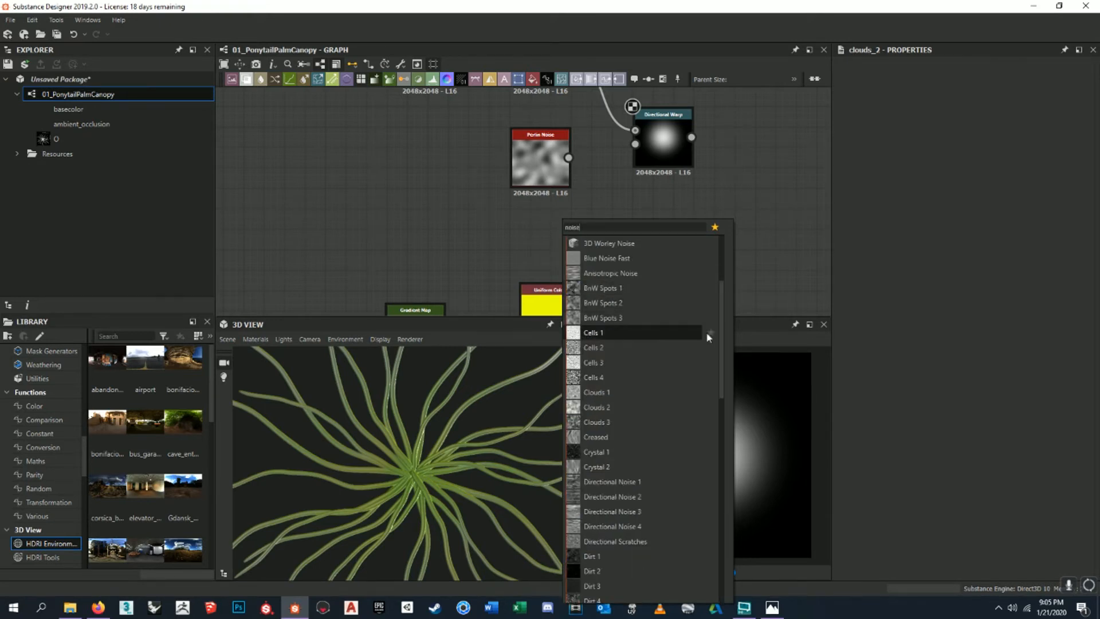
scroll(706, 383, "down", 1)
scroll(706, 383, "down", 1)
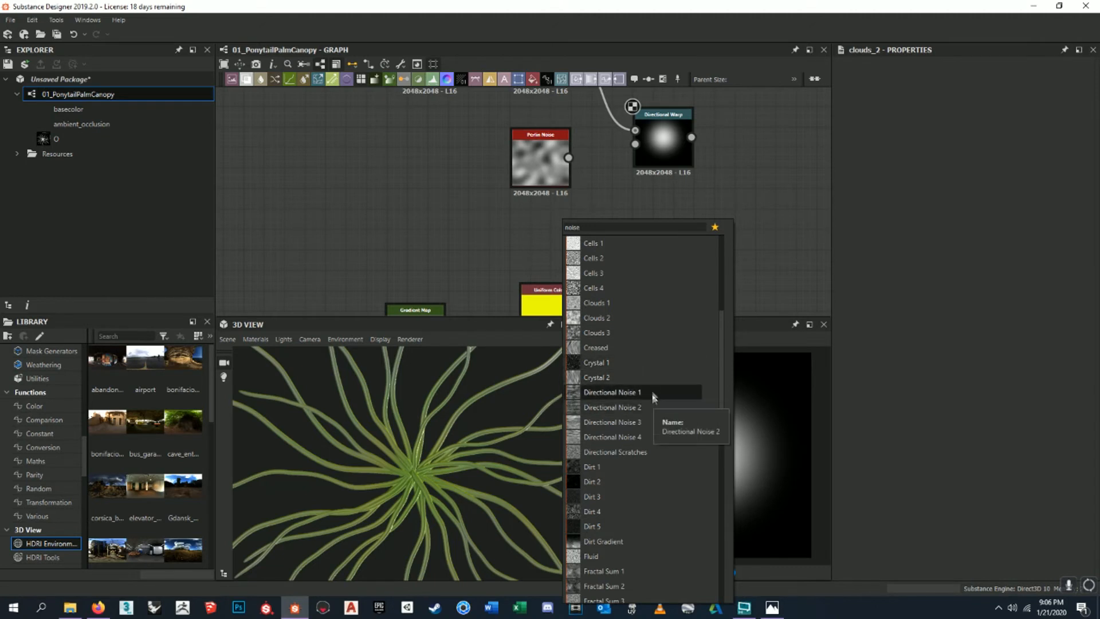
left_click(596, 377)
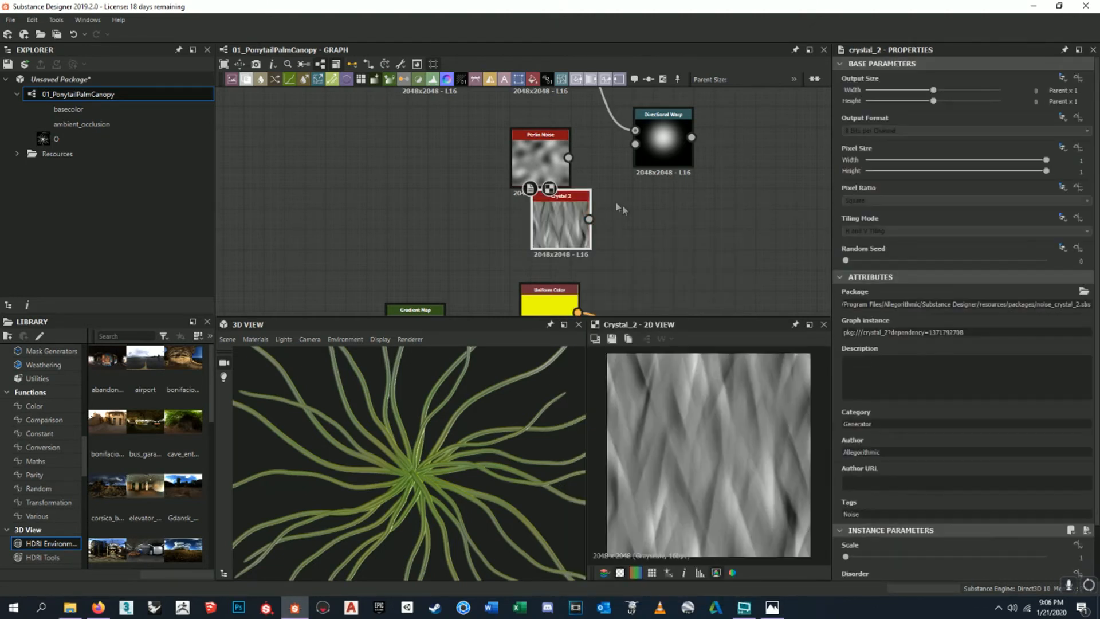
- Try Crystal 2 as the Directional Warp's Intensity Input, preview the warp, and delete the Crystal 2 node
left_click_drag(588, 219, 632, 145)
double_click(658, 138)
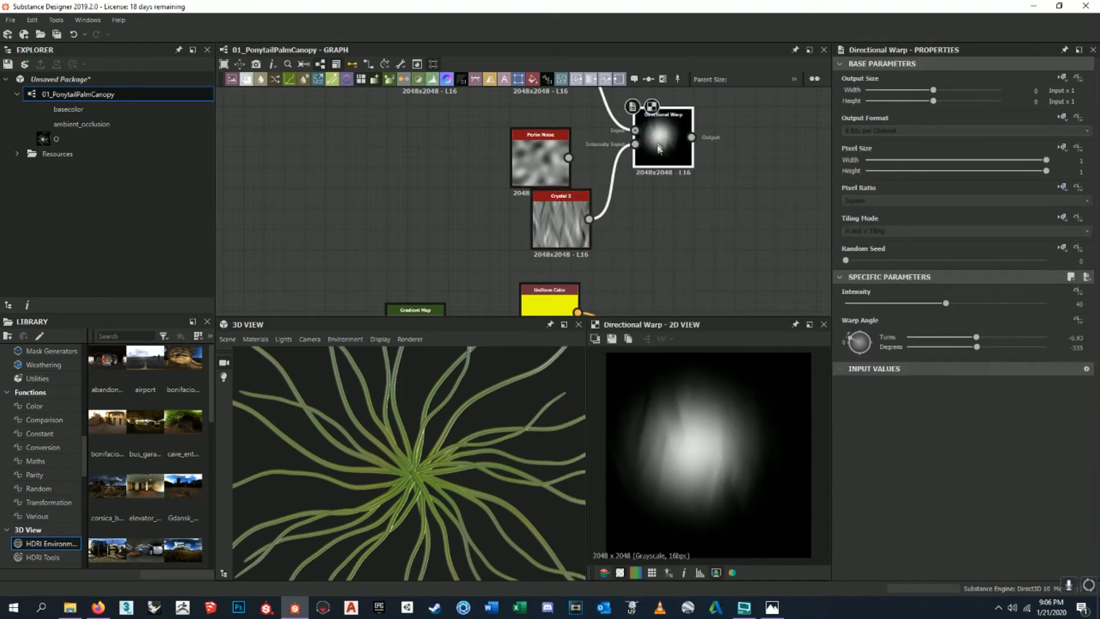
left_click(560, 223)
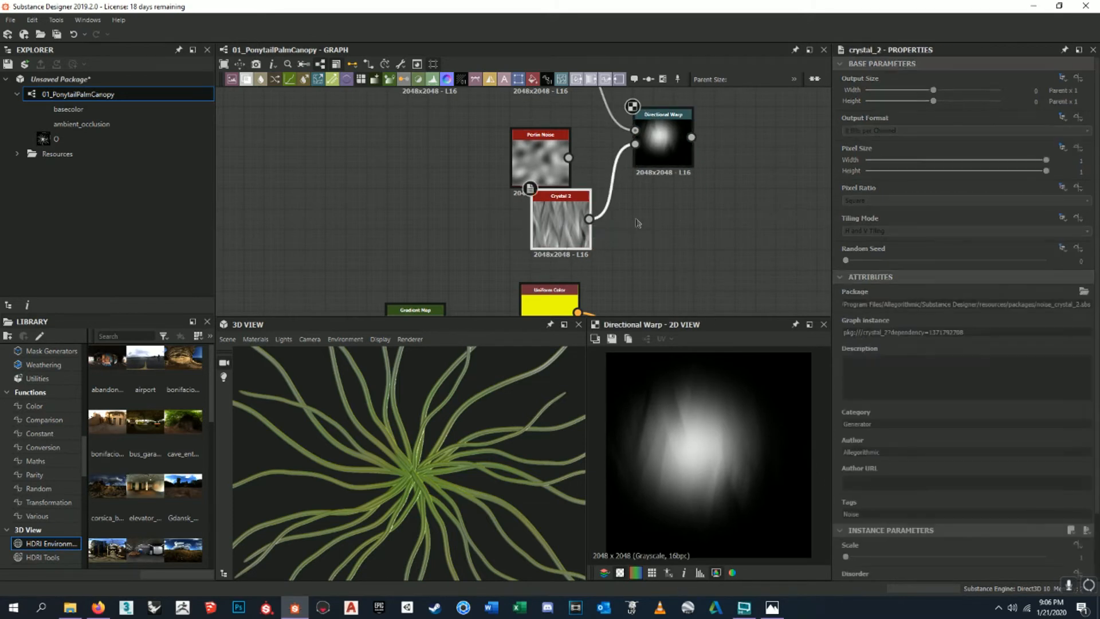
middle_click_drag(648, 194, 619, 191)
key("Delete")
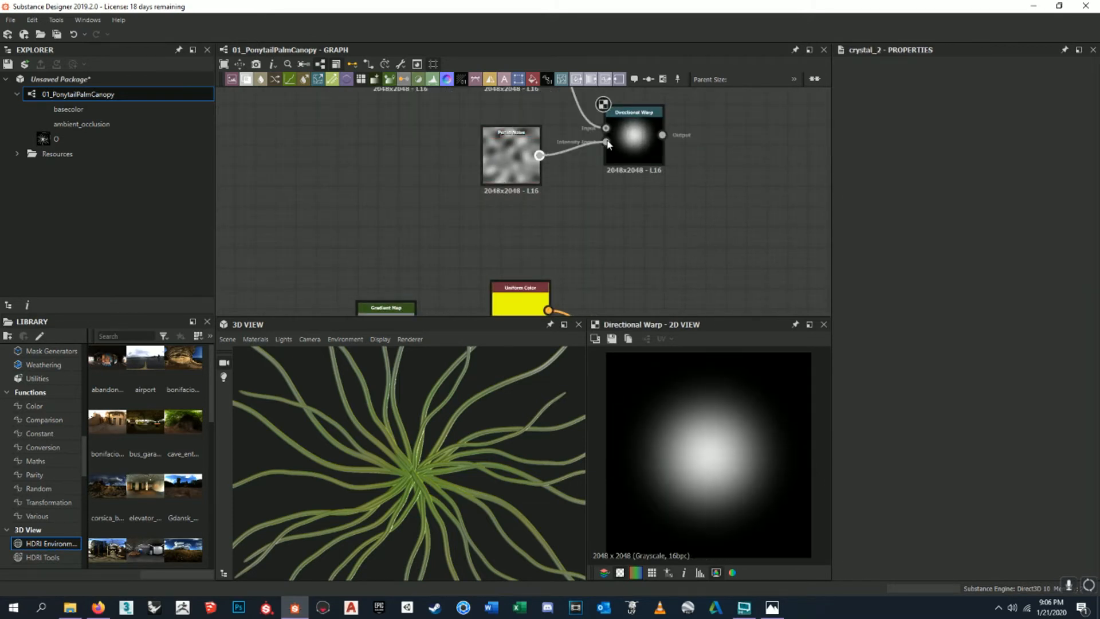
- Reconnect the Perlin Noise node to the Directional Warp's Intensity Input and set the warp angle to -257 degrees
left_click_drag(609, 144, 606, 142)
left_click(636, 140)
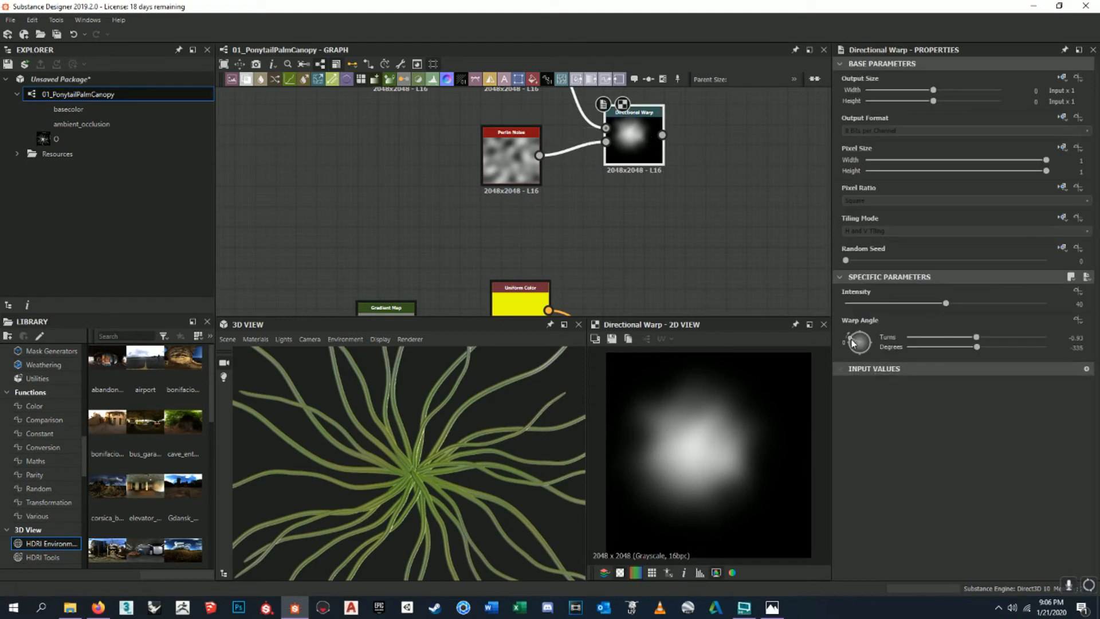
left_click_drag(851, 342, 868, 328)
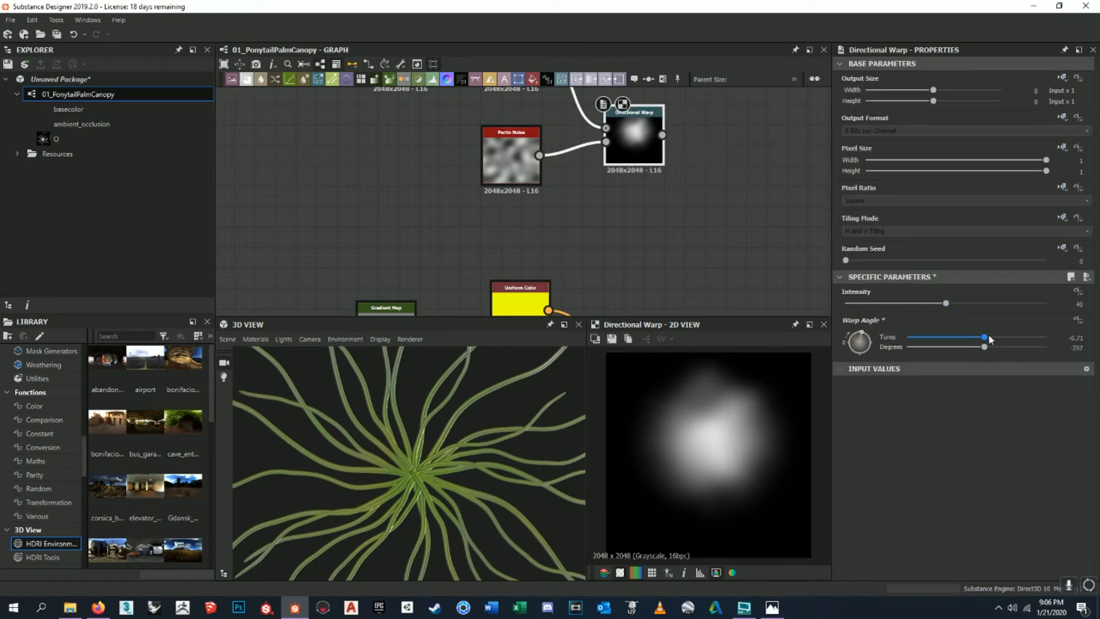
- Examine the warped disc mask up close and its node group above the base color chain
scroll(657, 211, "down", 7)
middle_click_drag(670, 141, 627, 152)
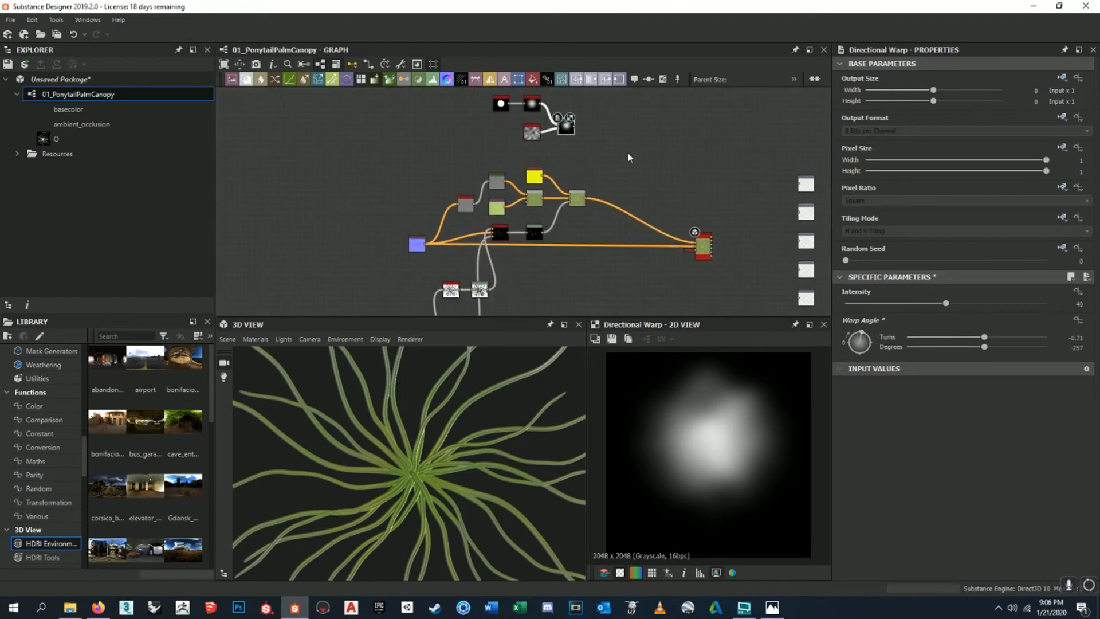
middle_click_drag(648, 231, 666, 260)
scroll(707, 445, "up", 5)
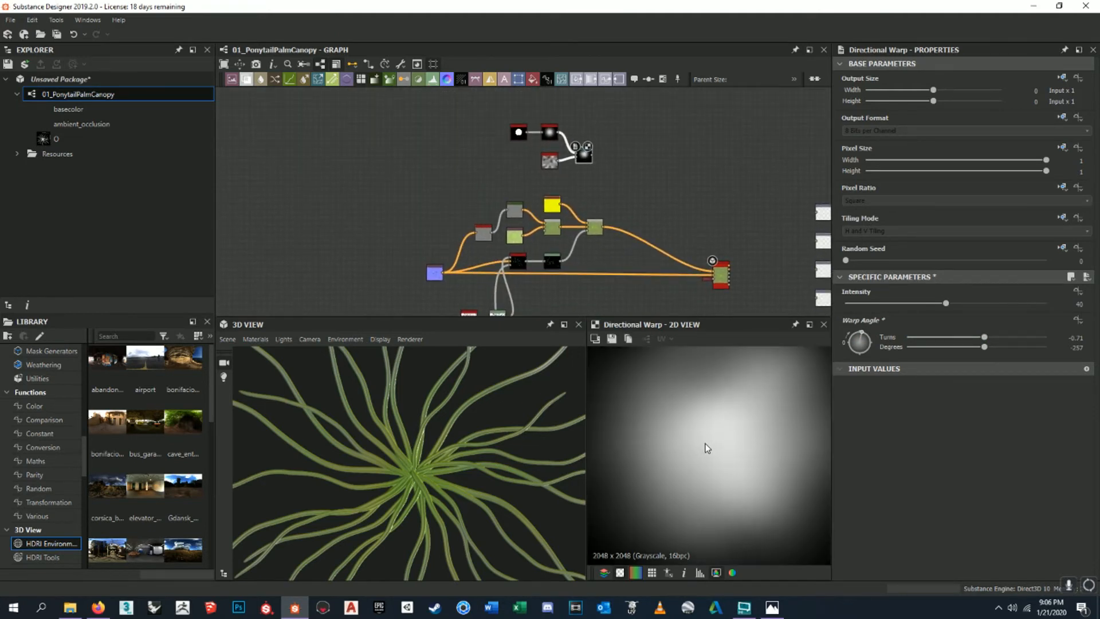
scroll(708, 443, "down", 4)
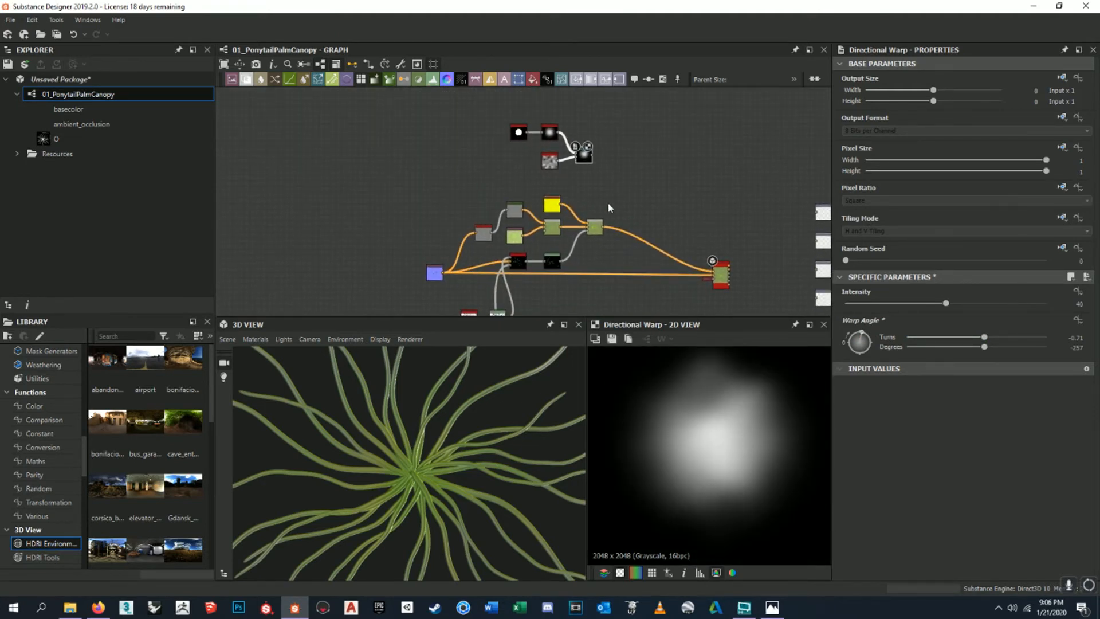
scroll(607, 202, "up", 5)
scroll(726, 439, "down", 2)
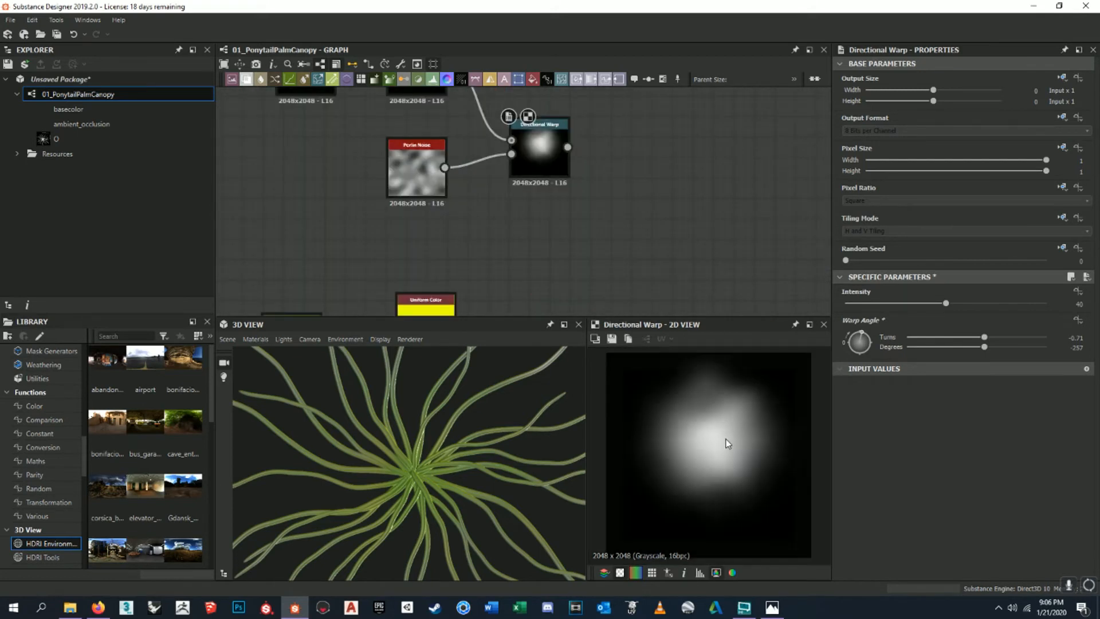
- Move the Perlin Noise node up so it sits closer beneath the blur node
mouse_move(565, 186)
middle_mouse_down()
mouse_move(604, 229)
mouse_move(604, 161)
mouse_move(608, 226)
mouse_move(576, 201)
middle_mouse_up()
scroll(605, 229, "down", 1)
scroll(598, 183, "down", 1)
scroll(595, 221, "down", 1)
left_click_drag(505, 182, 502, 175)
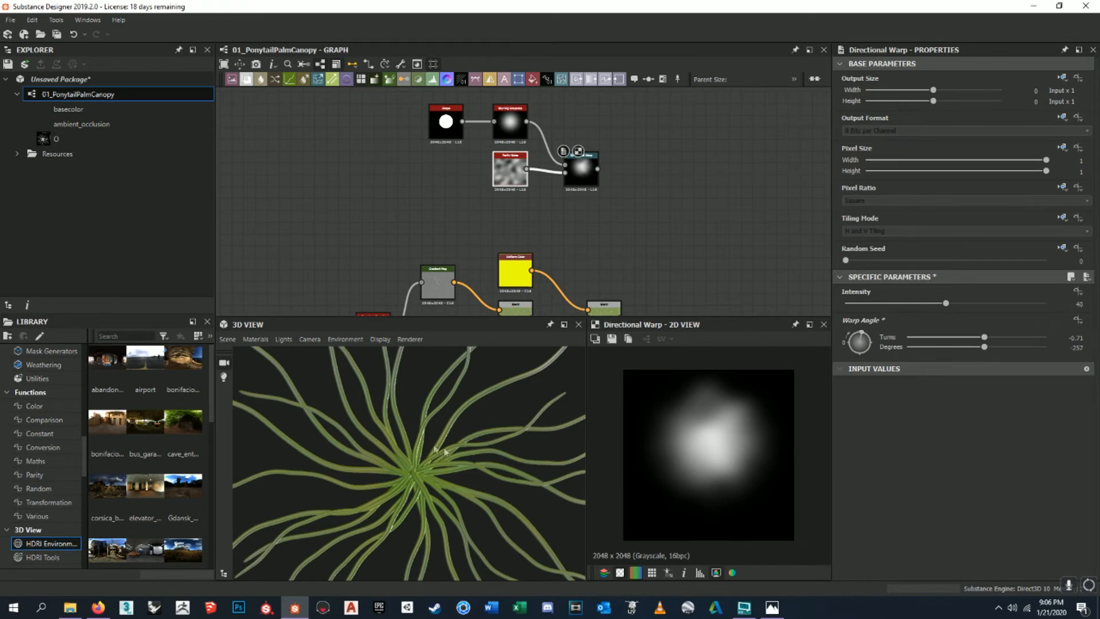
middle_click_drag(520, 192, 522, 218)
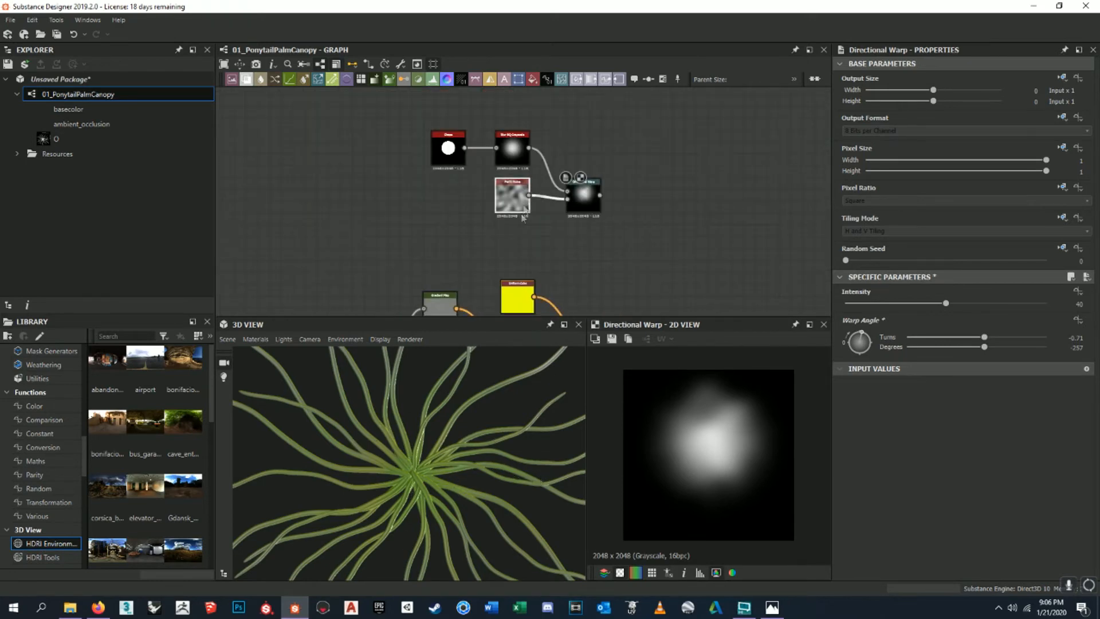
- Add a Transformation 2D node after the Directional Warp and connect the warp's output to it
middle_click_drag(613, 215, 641, 195)
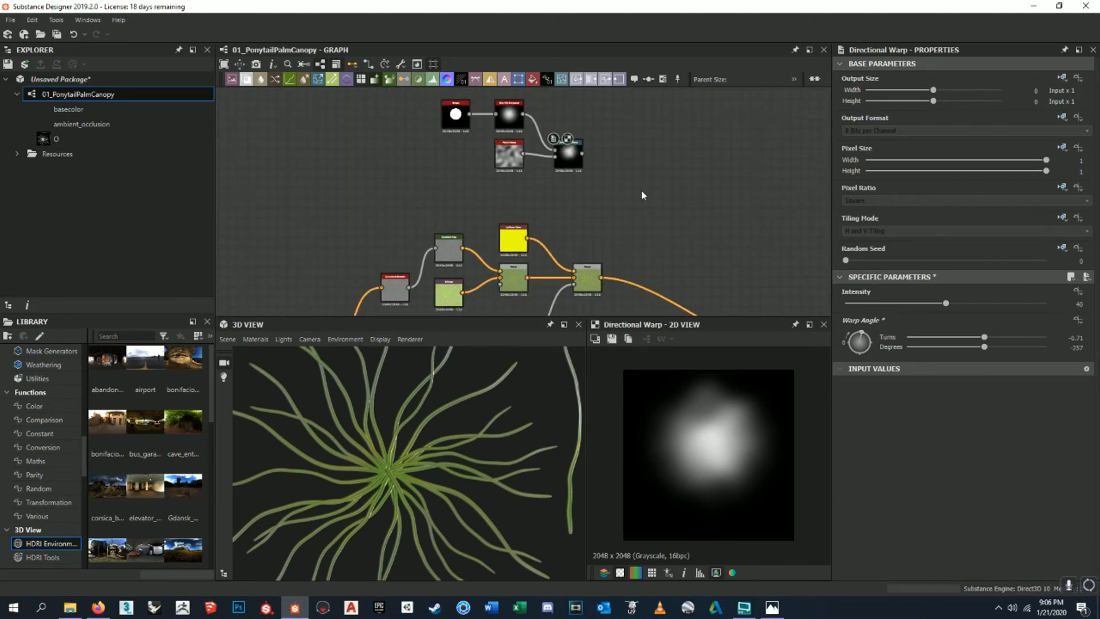
key("space")
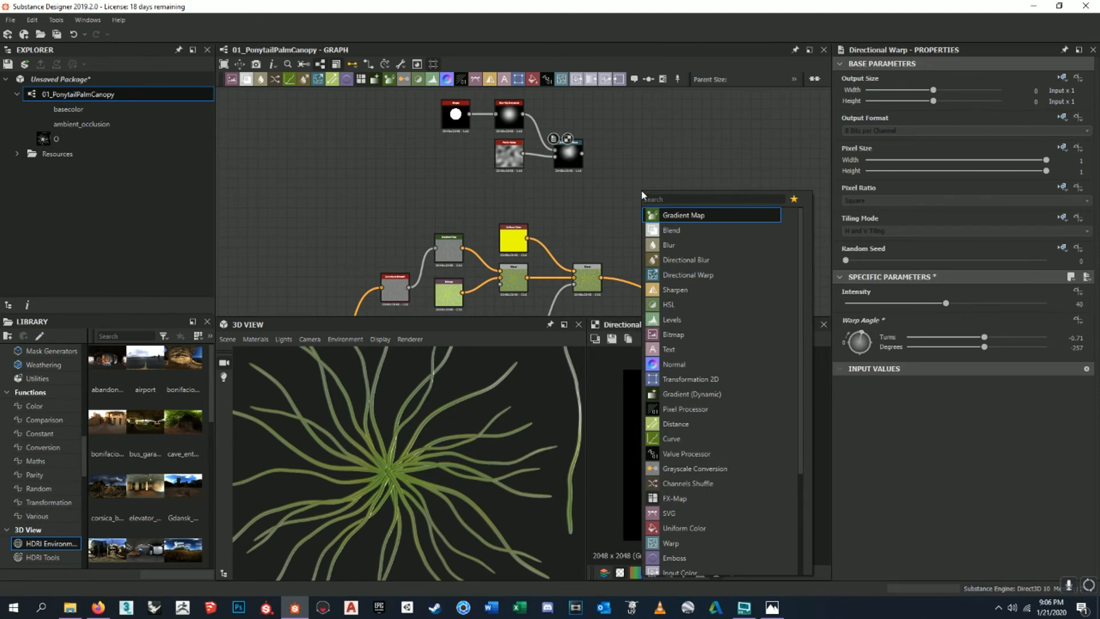
type("ssan")
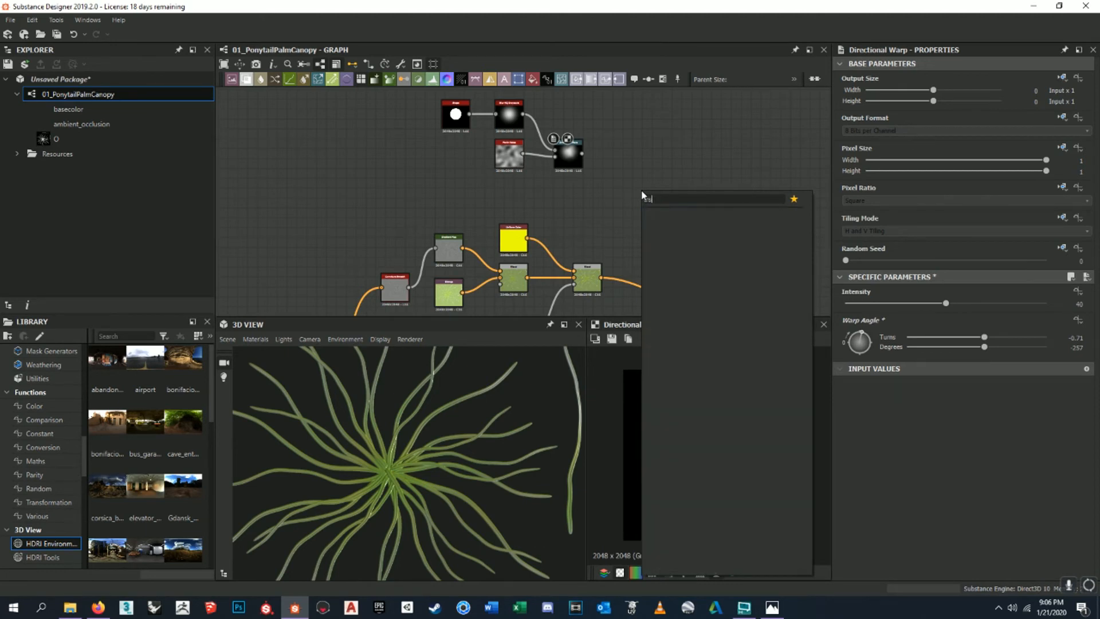
key("BackSpace")
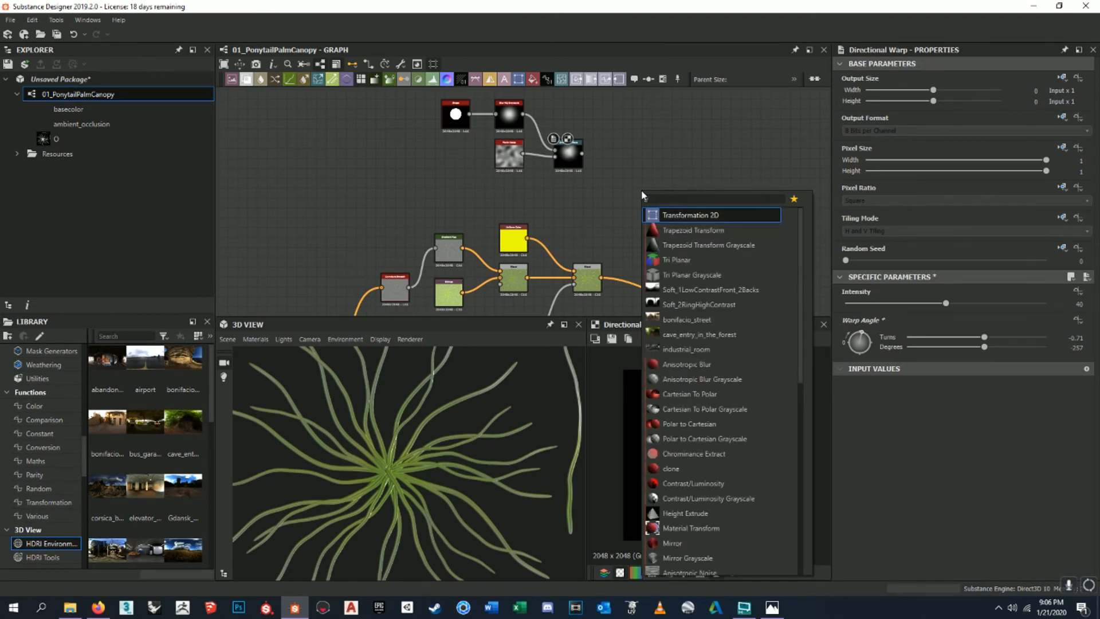
key("Return")
scroll(641, 191, "up", 2)
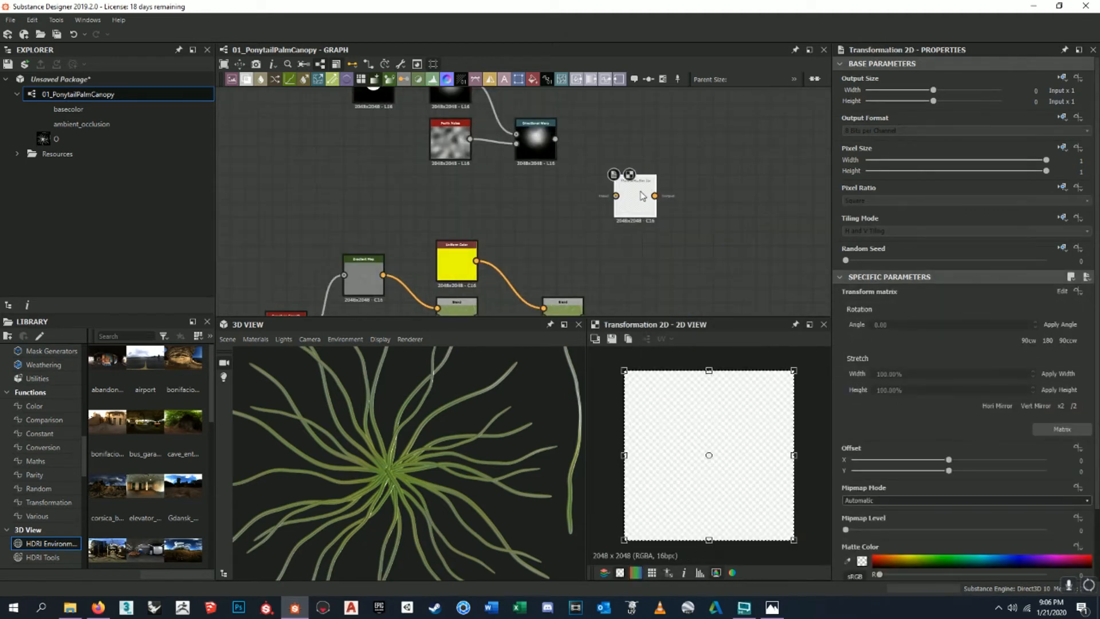
left_click_drag(637, 192, 607, 147)
scroll(567, 144, "up", 2)
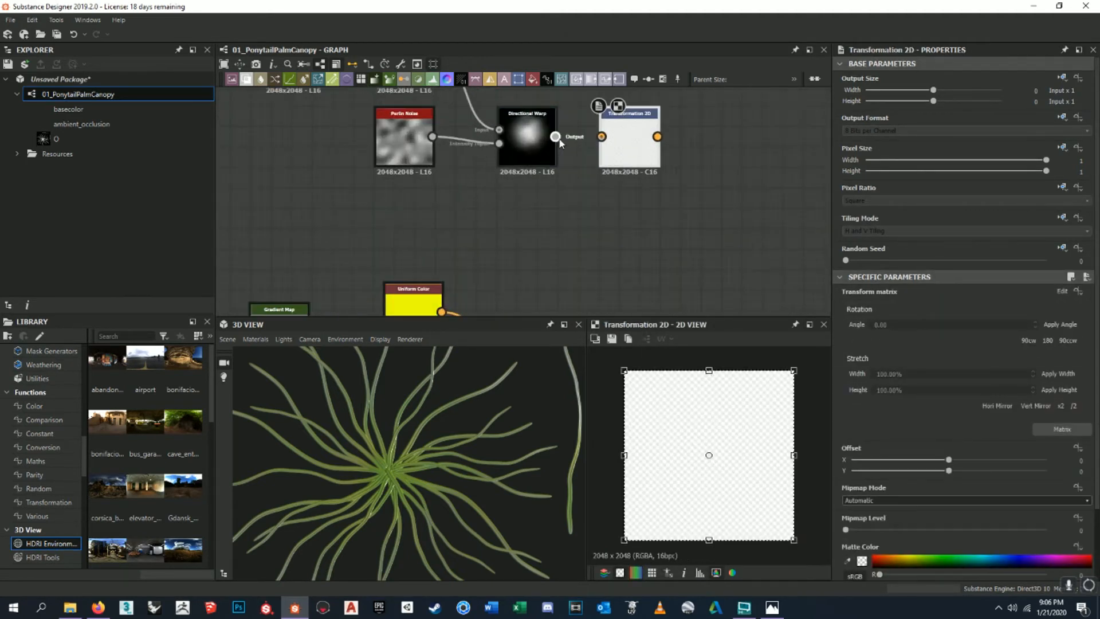
left_click_drag(592, 141, 600, 138)
- Shift the warped disc mask sideways with the Transformation 2D node to test how it wraps across the canvas edges
mouse_move(756, 454)
left_mouse_down()
mouse_move(766, 504)
mouse_move(741, 444)
mouse_move(753, 452)
mouse_move(760, 426)
mouse_move(758, 474)
mouse_move(738, 448)
mouse_move(757, 456)
left_mouse_up()
left_click(521, 126)
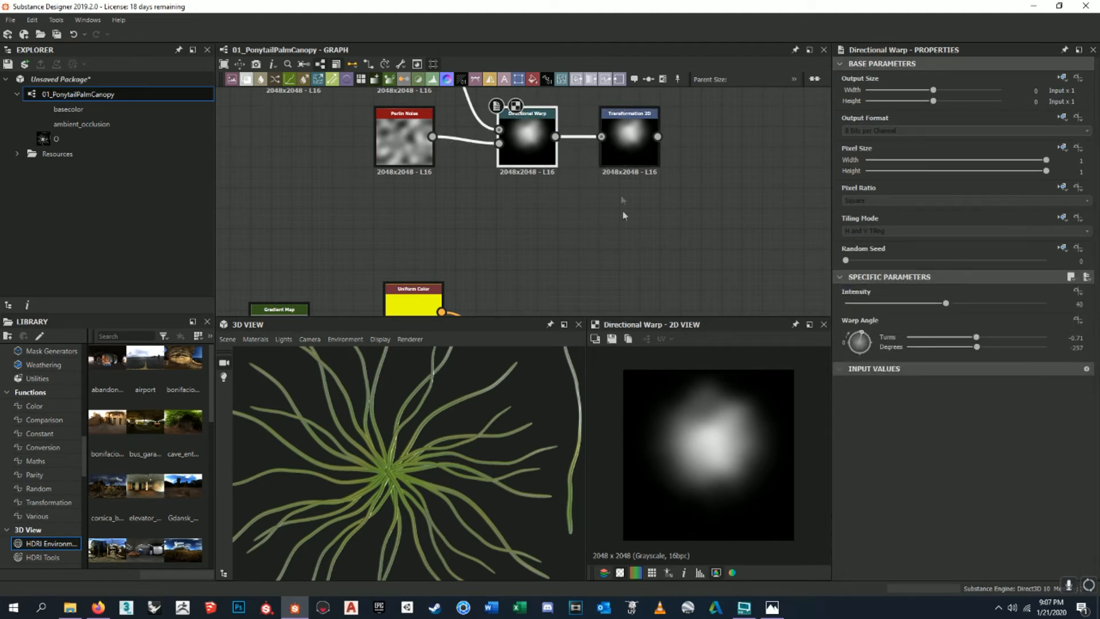
left_click(628, 144)
left_click_drag(741, 437, 727, 406)
double_click(637, 147)
left_click_drag(738, 456, 710, 453)
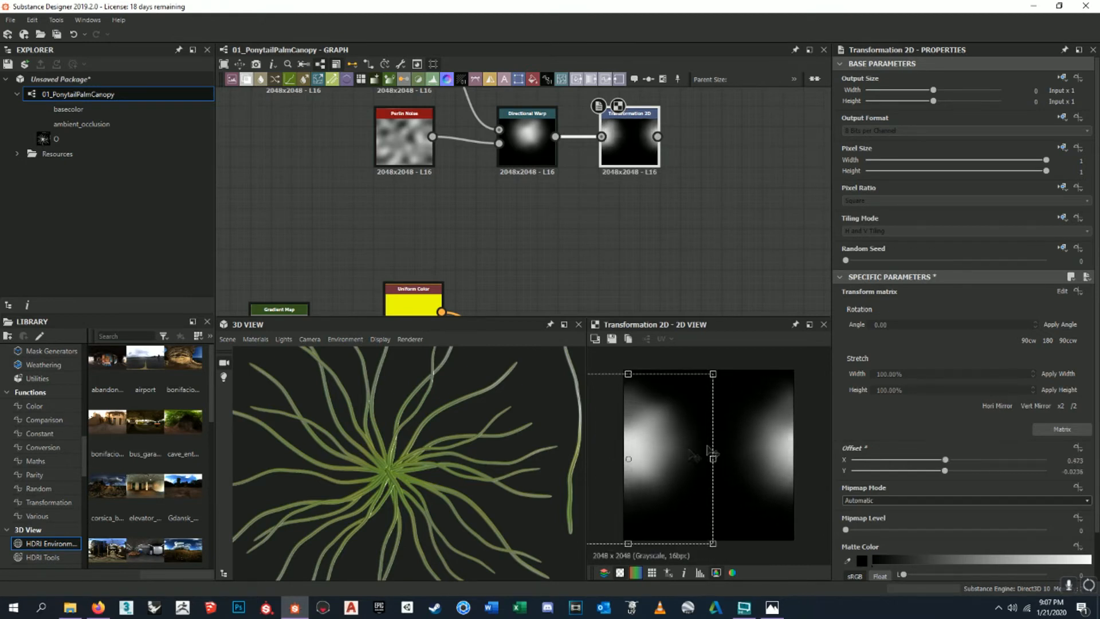
- Make the Transformation 2D node's Tiling Mode absolute and set it to No Tiling
left_click(974, 324)
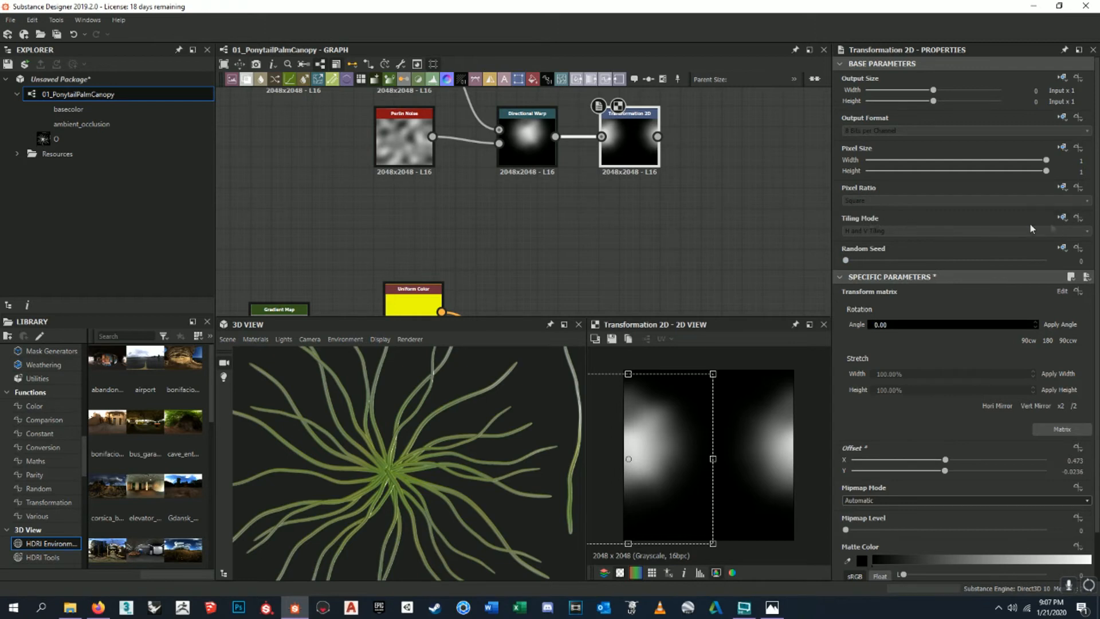
left_click(875, 230)
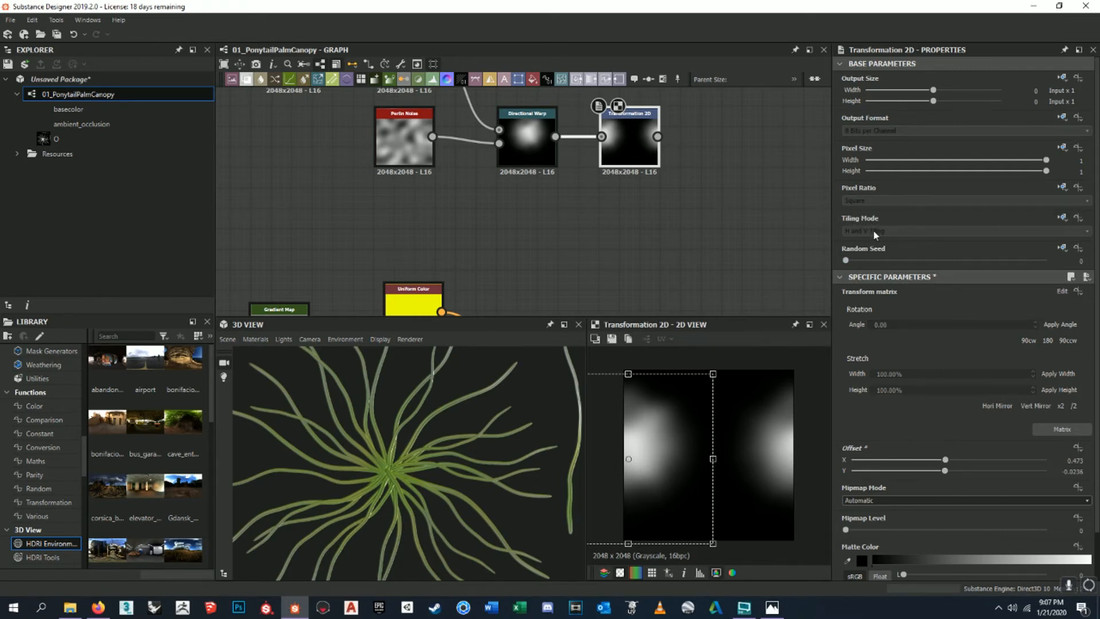
left_click(1066, 218)
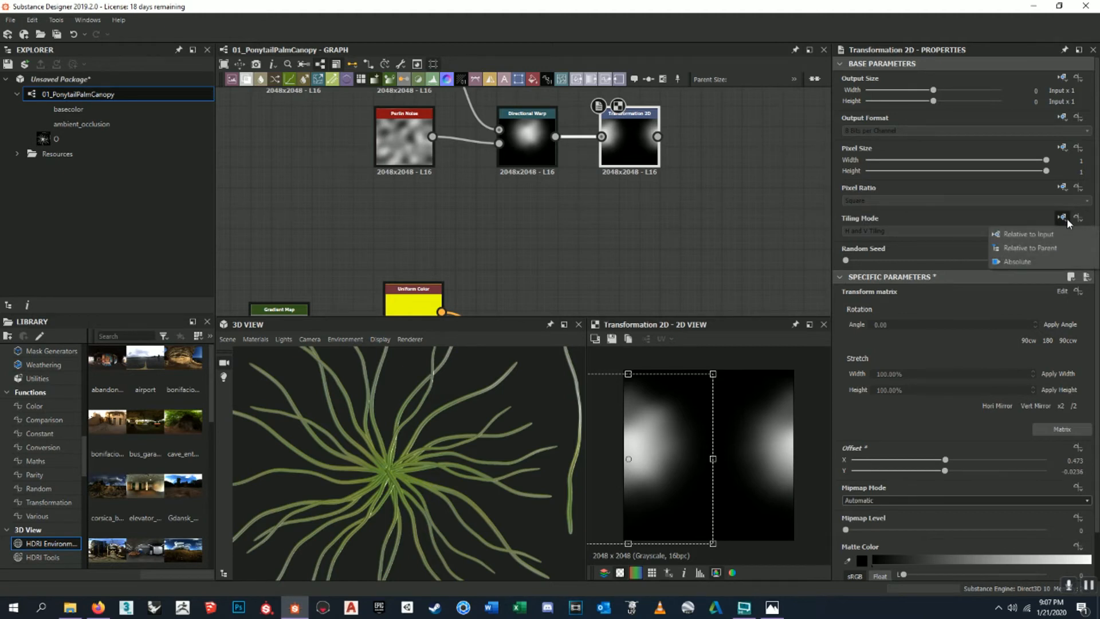
left_click(1043, 259)
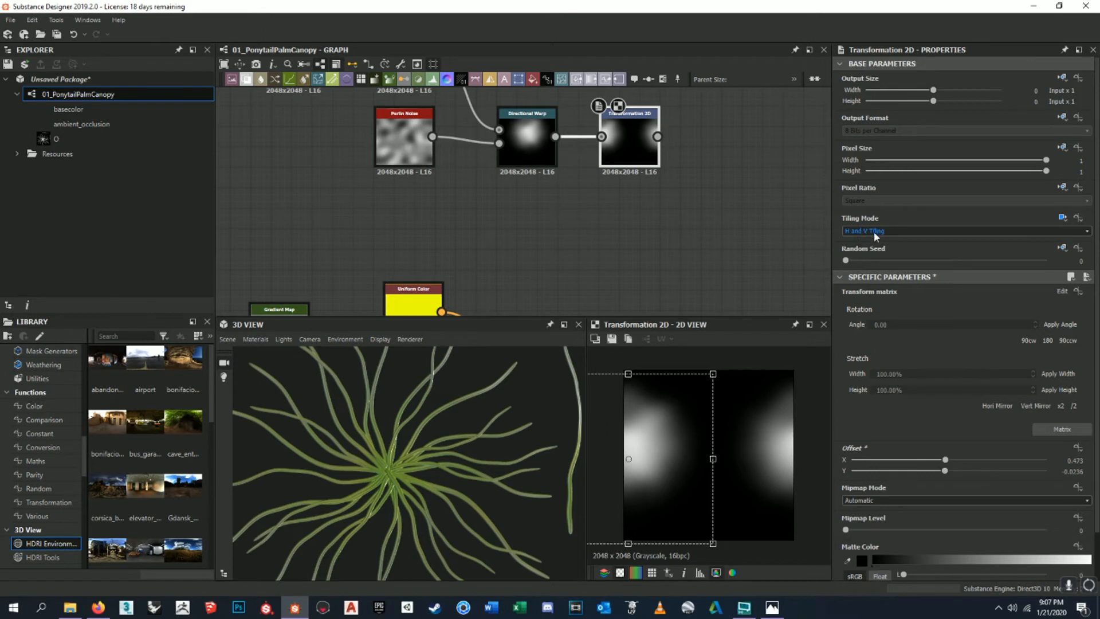
left_click(980, 228)
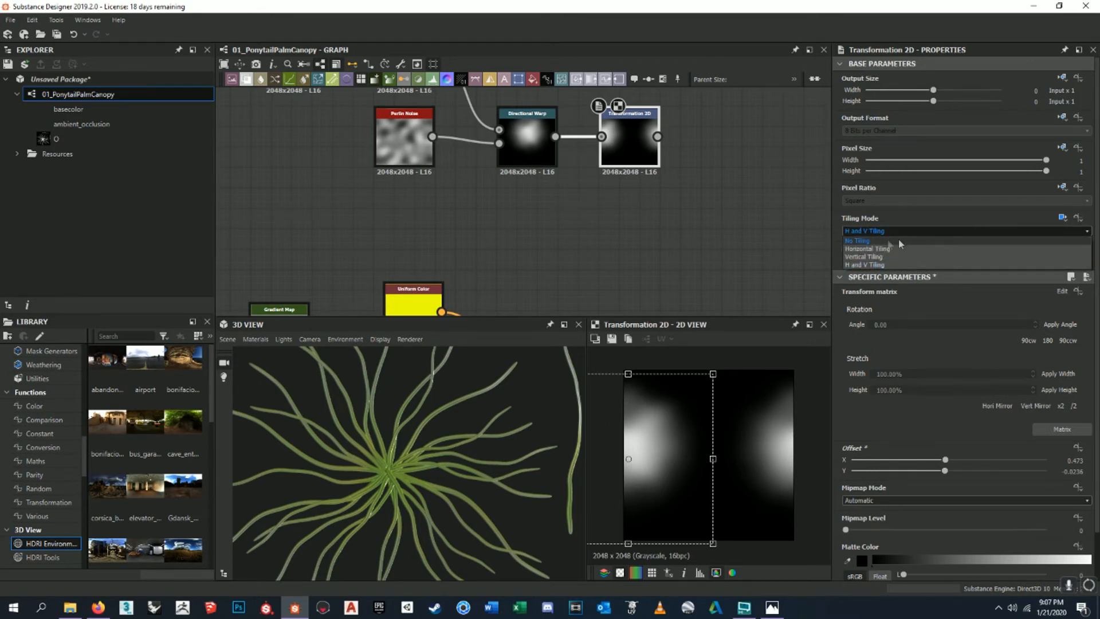
left_click(871, 241)
- Reposition the mask near the canvas center with a Transformation 2D offset of about X 0.0135 and Y -0.0439
left_click_drag(673, 442, 802, 440)
left_click_drag(879, 444, 746, 424)
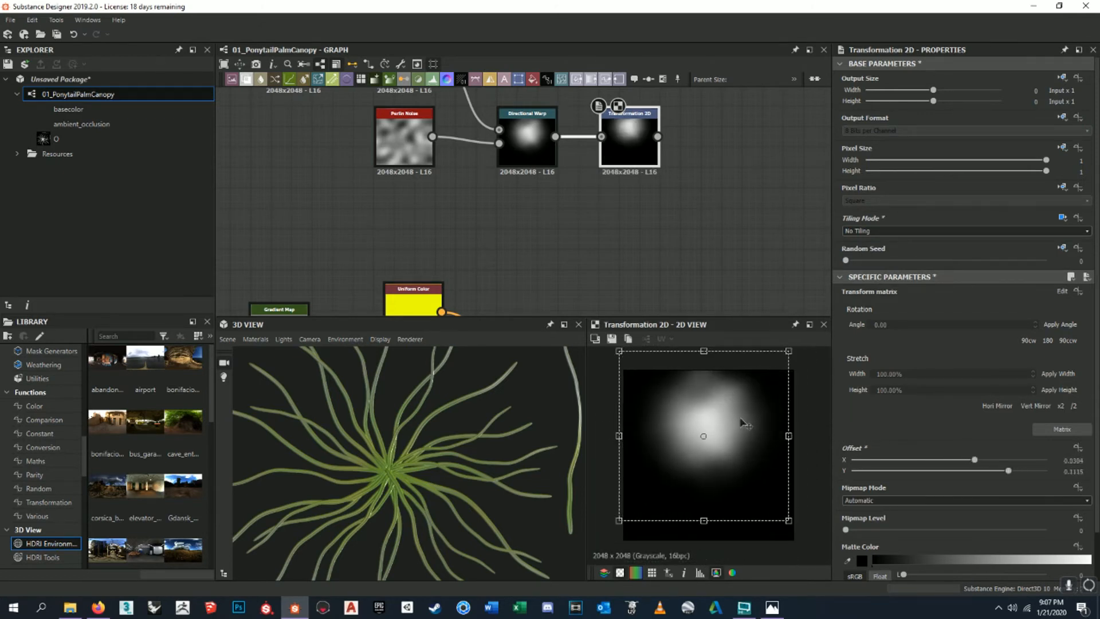
left_click(1061, 218)
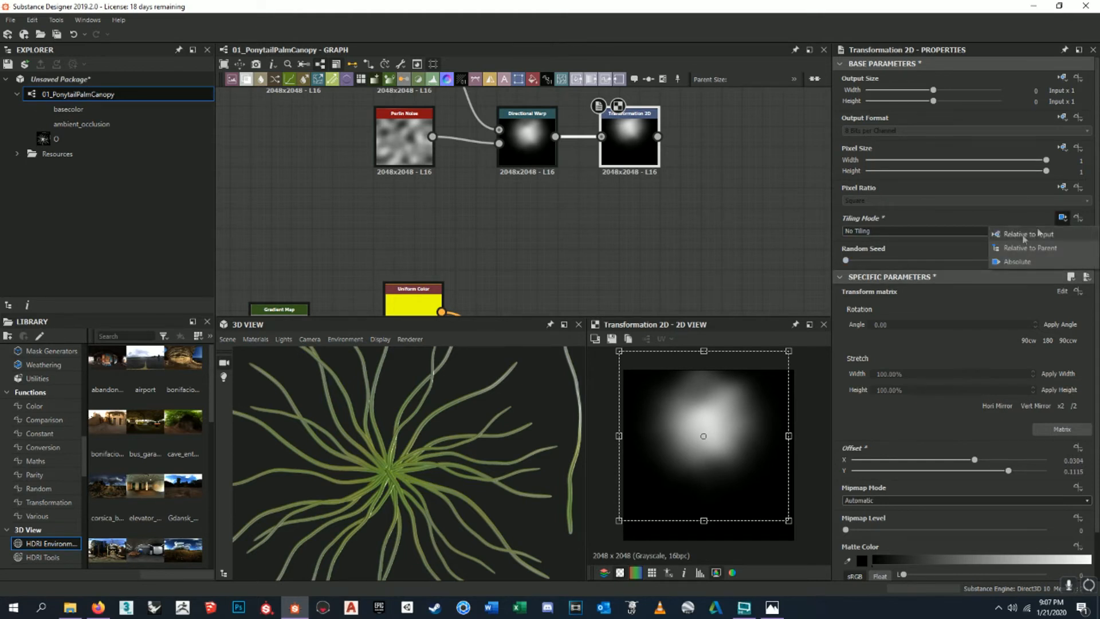
left_click(961, 221)
left_click_drag(758, 421, 760, 447)
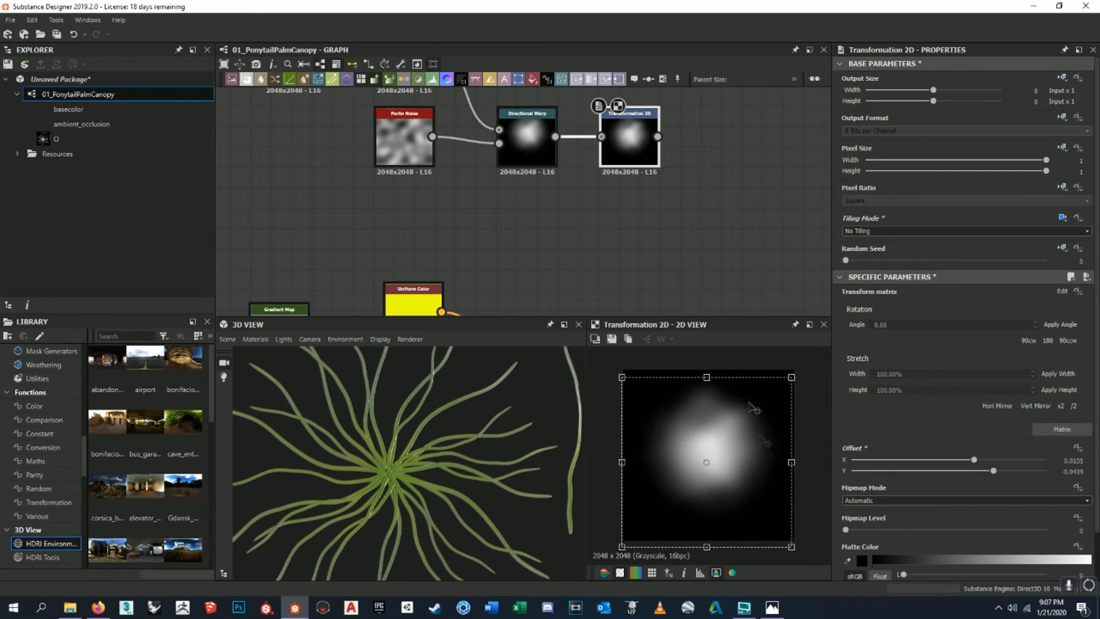
- Examine how the disc mask nodes sit above the base color chain and the Base Material node
left_click(672, 201)
scroll(673, 201, "down", 4)
middle_click_drag(673, 201, 612, 181)
middle_click_drag(729, 229, 635, 146)
scroll(635, 158, "down", 4)
middle_click_drag(655, 201, 740, 189)
scroll(664, 169, "up", 2)
mouse_move(665, 169)
middle_mouse_down()
mouse_move(652, 197)
mouse_move(656, 179)
middle_mouse_up()
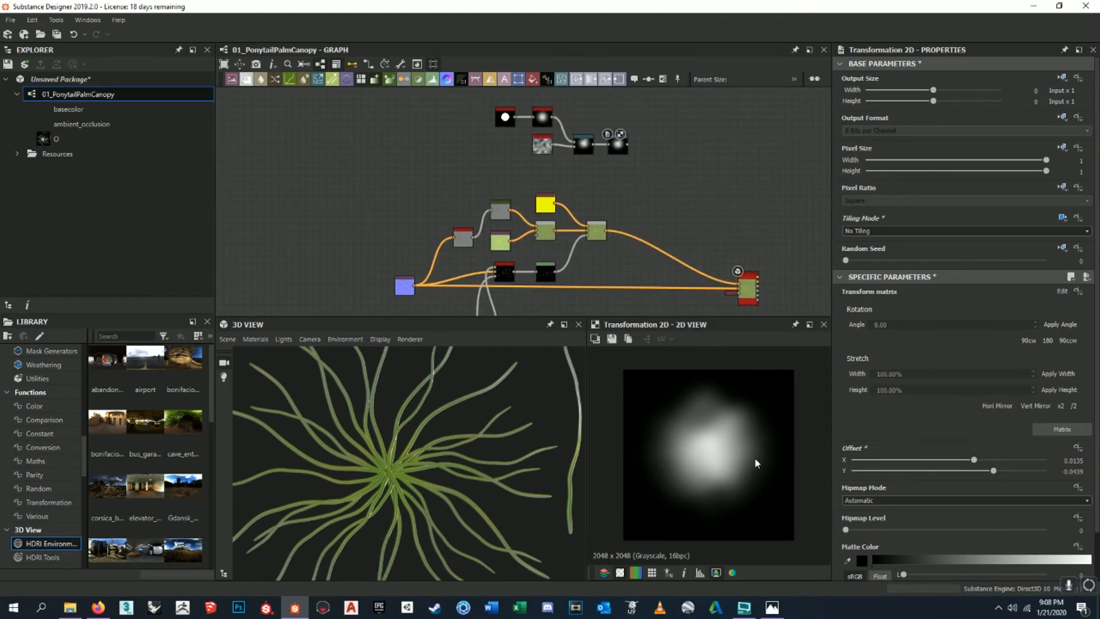
middle_click_drag(709, 182, 731, 202)
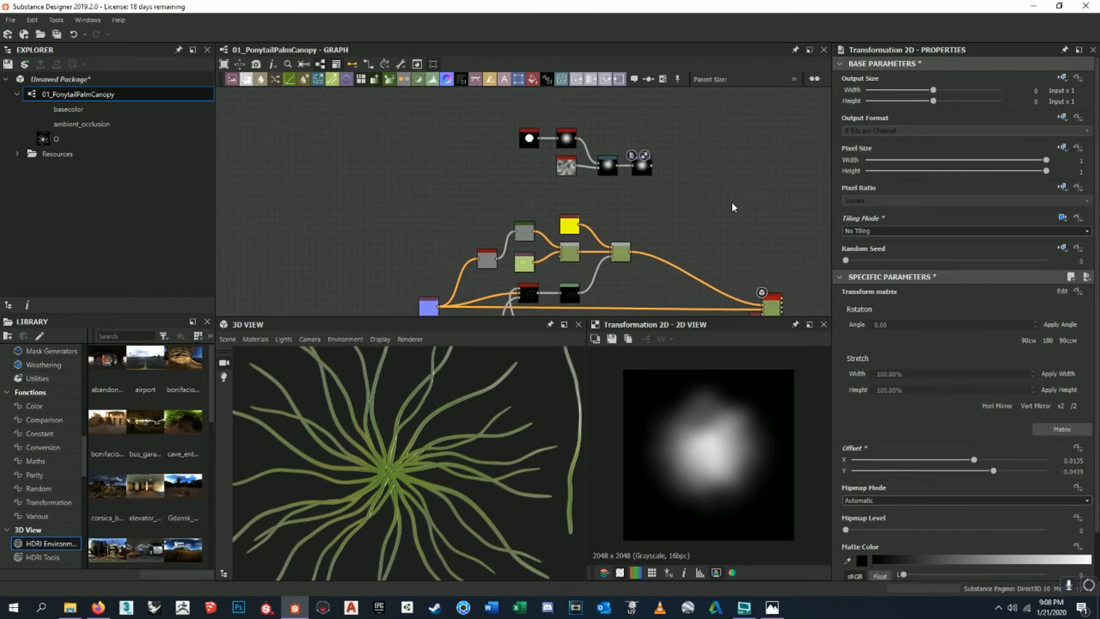
middle_click_drag(730, 251, 699, 220)
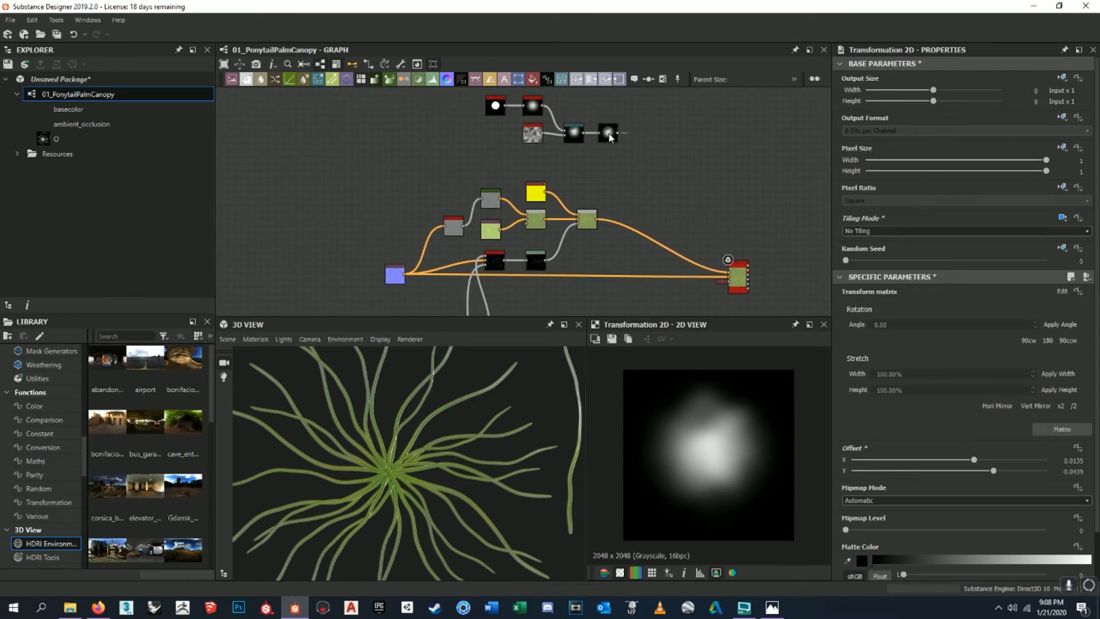
middle_click_drag(686, 178, 705, 175)
middle_click_drag(718, 183, 692, 174)
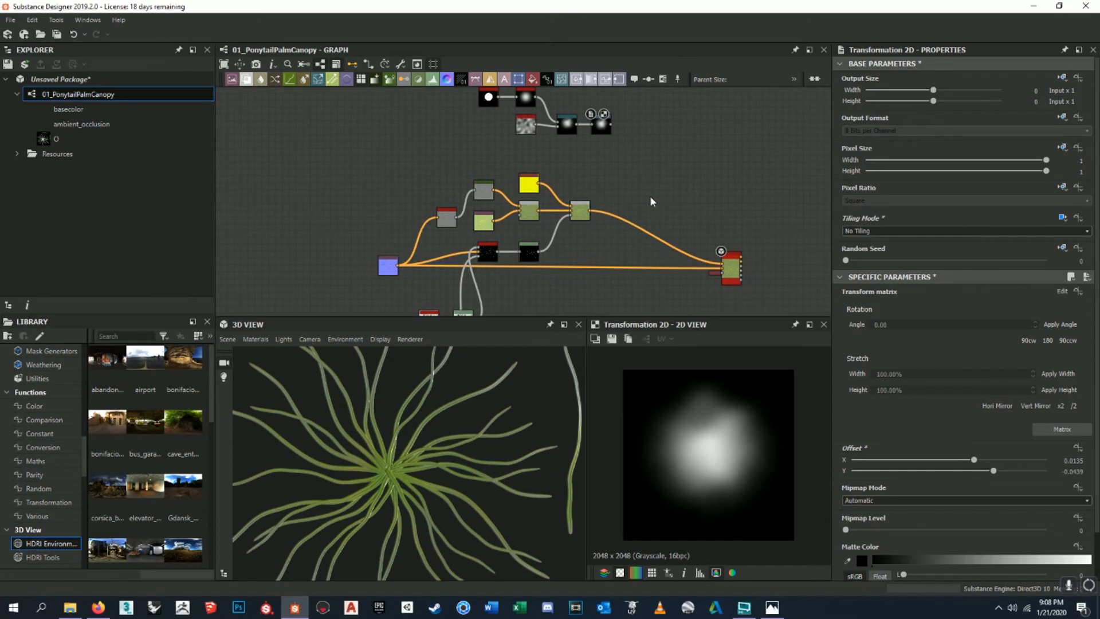
- Add a Blend node after the yellow edge highlight Blend and feed that Blend's output into its Background input
key("space")
type("blend")
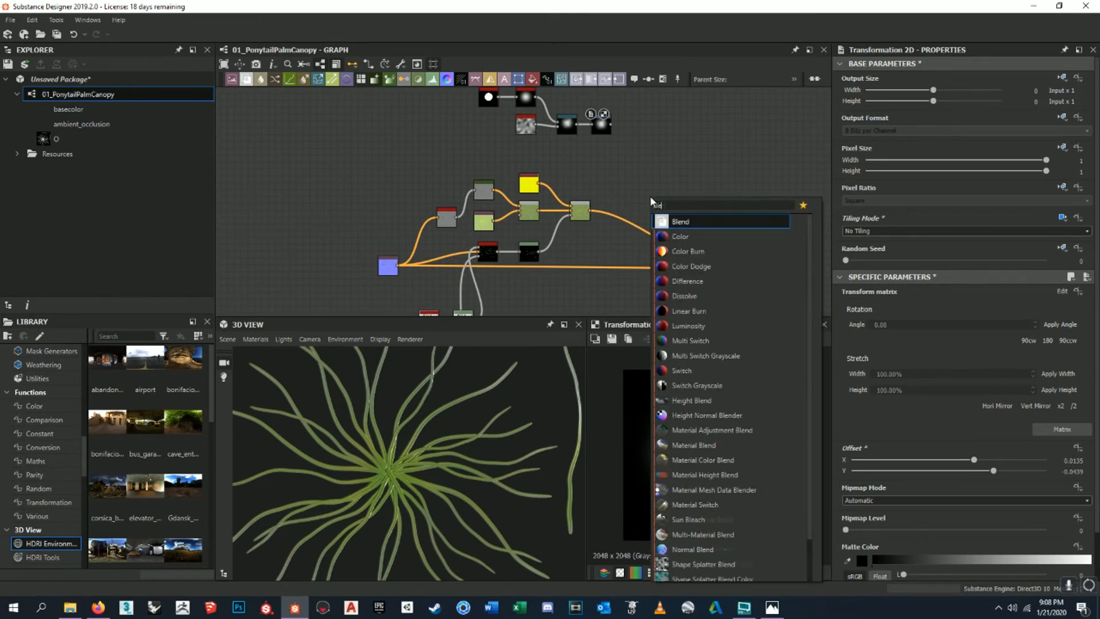
key("Return")
scroll(651, 201, "up", 3)
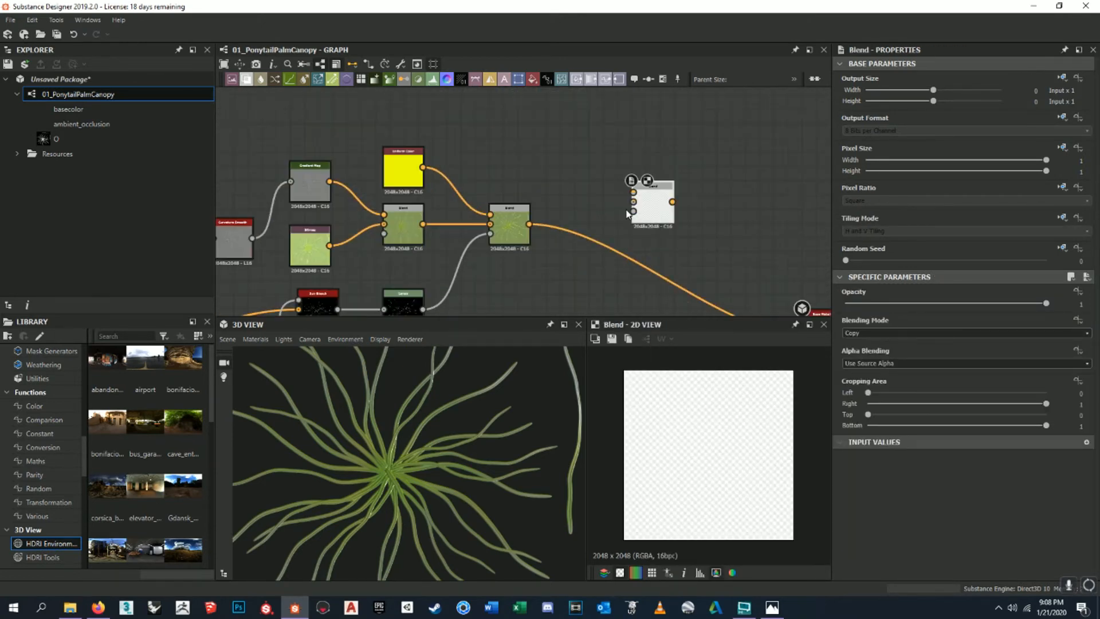
left_click_drag(658, 190, 635, 207)
scroll(594, 223, "up", 3)
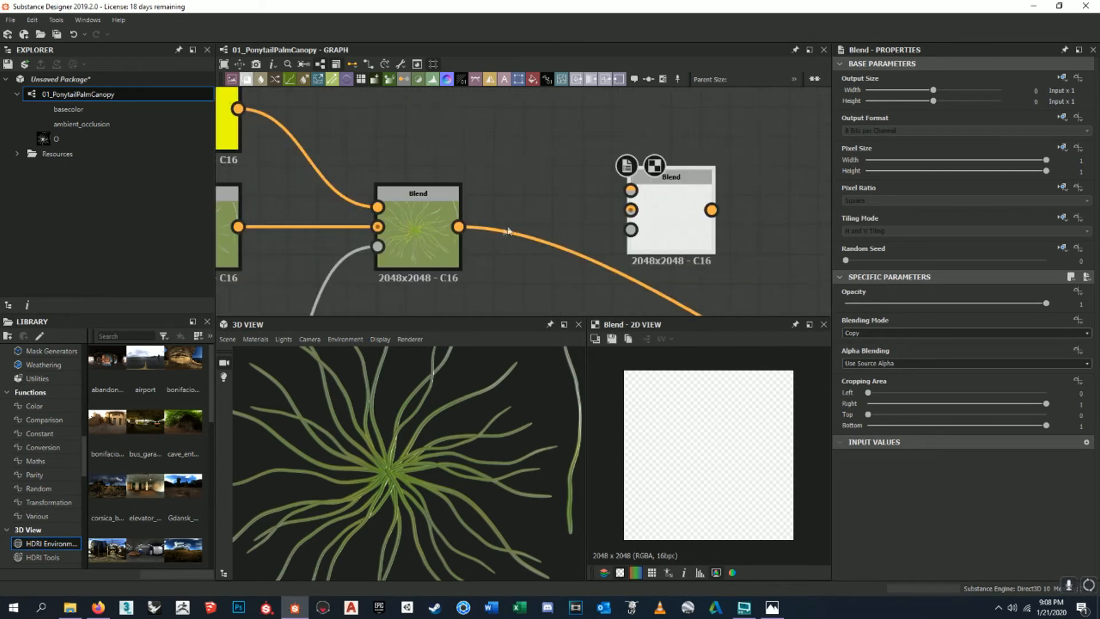
left_click_drag(470, 223, 624, 211)
middle_click_drag(623, 211, 624, 165)
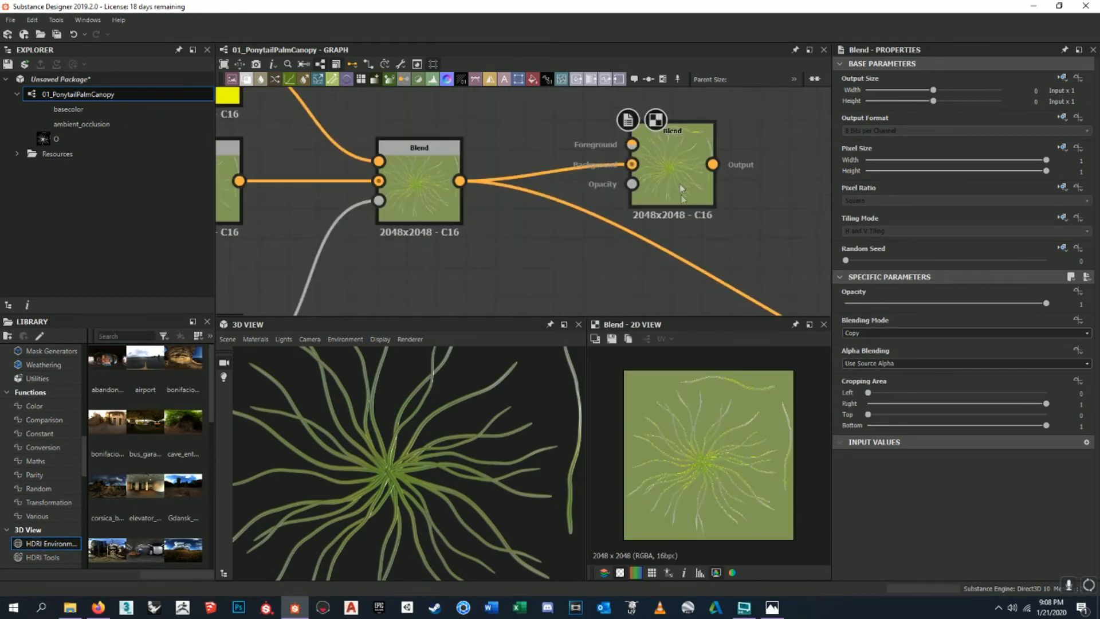
- Inspect the yellow edge highlights and green shading of the new Blend's result up close and as a whole
scroll(688, 441, "up", 4)
middle_click_drag(688, 441, 712, 417)
scroll(687, 439, "up", 5)
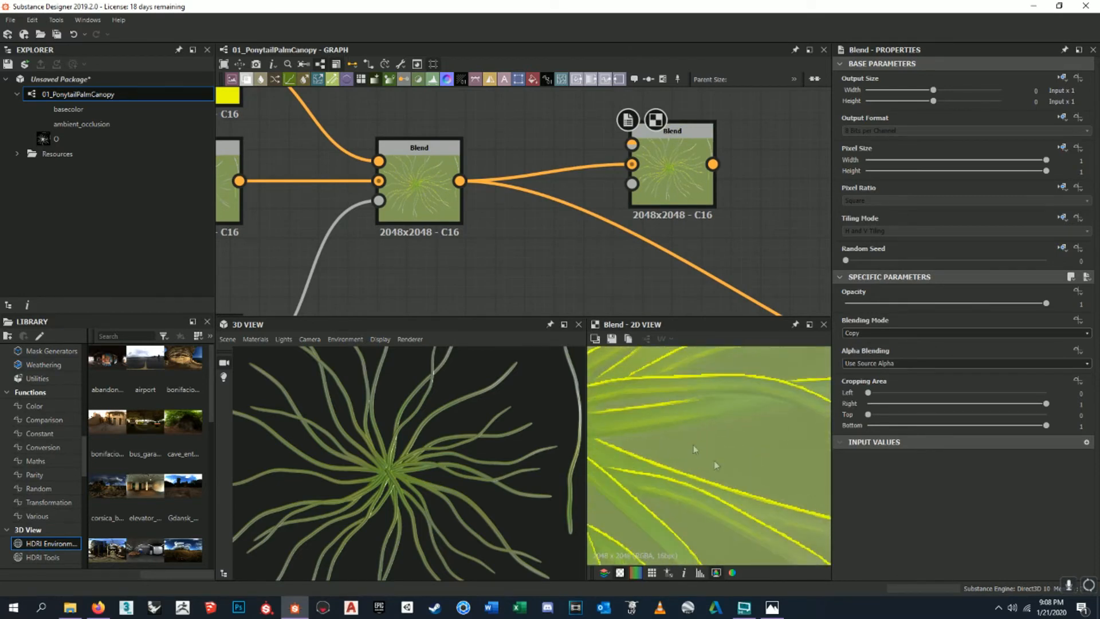
scroll(738, 445, "down", 6)
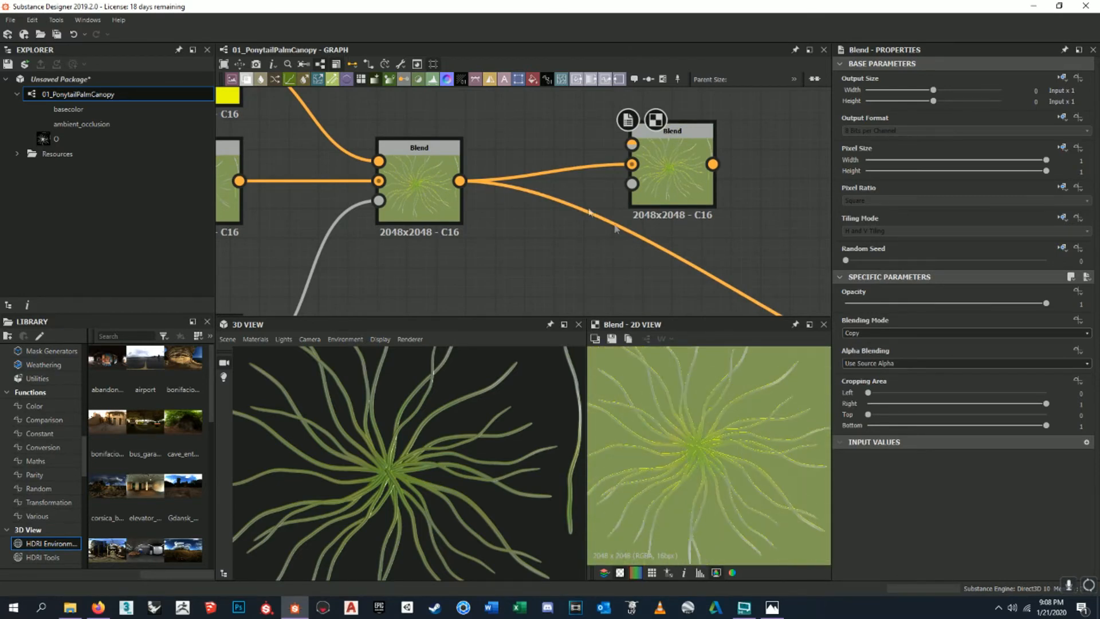
scroll(614, 225, "down", 5)
scroll(516, 215, "up", 2)
scroll(544, 201, "down", 5)
scroll(625, 172, "up", 4)
scroll(626, 165, "up", 1)
- Move the new Blend node closer to the chain and connect its output to the Base Material's base color input
left_click_drag(625, 165, 600, 167)
middle_click_drag(632, 178, 532, 159)
left_click_drag(532, 155, 740, 290)
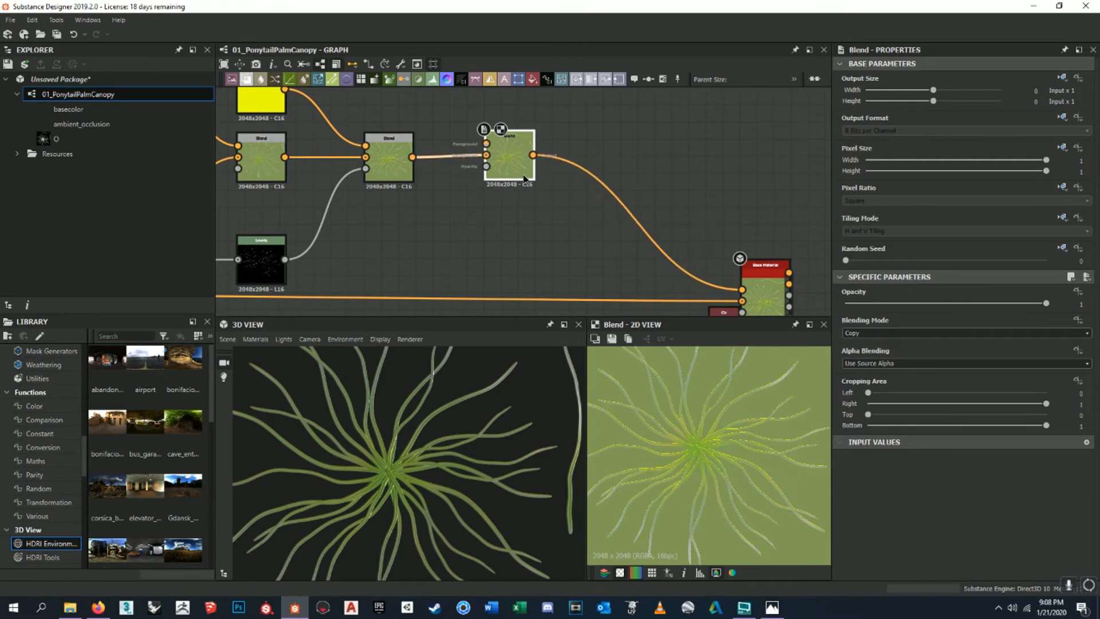
- Examine the new Blend's inputs and the surrounding base color and ambient occlusion nodes
middle_click_drag(524, 178, 548, 181)
scroll(596, 195, "down", 6)
middle_click_drag(616, 205, 607, 180)
scroll(614, 248, "up", 4)
scroll(597, 261, "up", 4)
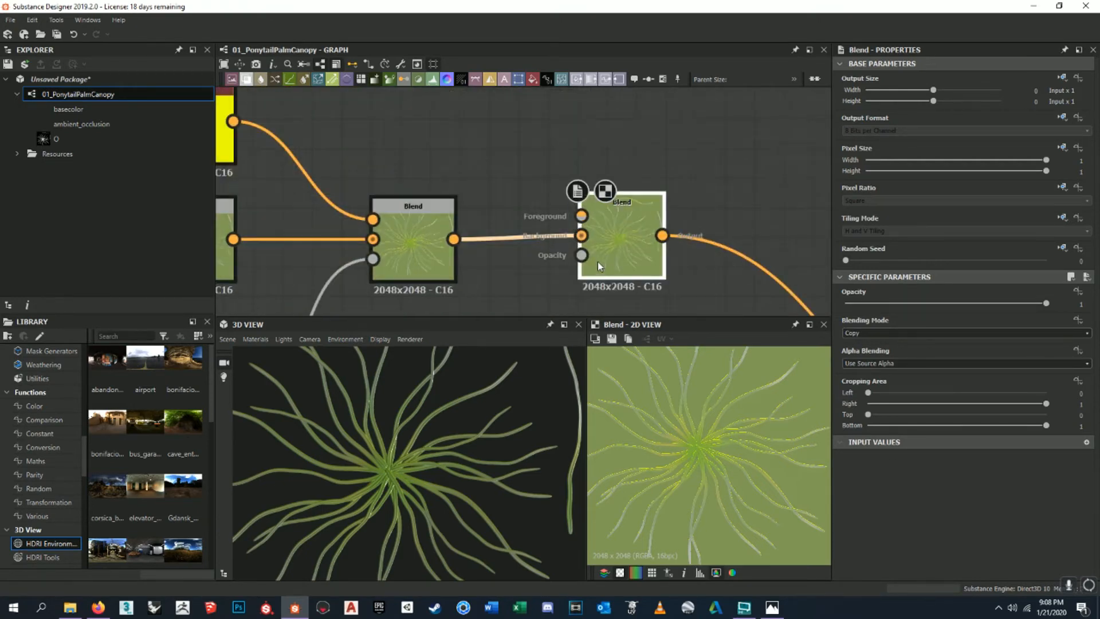
scroll(624, 163, "down", 4)
mouse_move(572, 120)
middle_mouse_down()
mouse_move(569, 201)
mouse_move(583, 118)
middle_mouse_up()
scroll(502, 227, "down", 3)
middle_click_drag(502, 228, 611, 64)
scroll(509, 123, "up", 5)
scroll(514, 140, "down", 3)
scroll(565, 171, "down", 1)
middle_click_drag(545, 203, 524, 246)
scroll(600, 163, "down", 2)
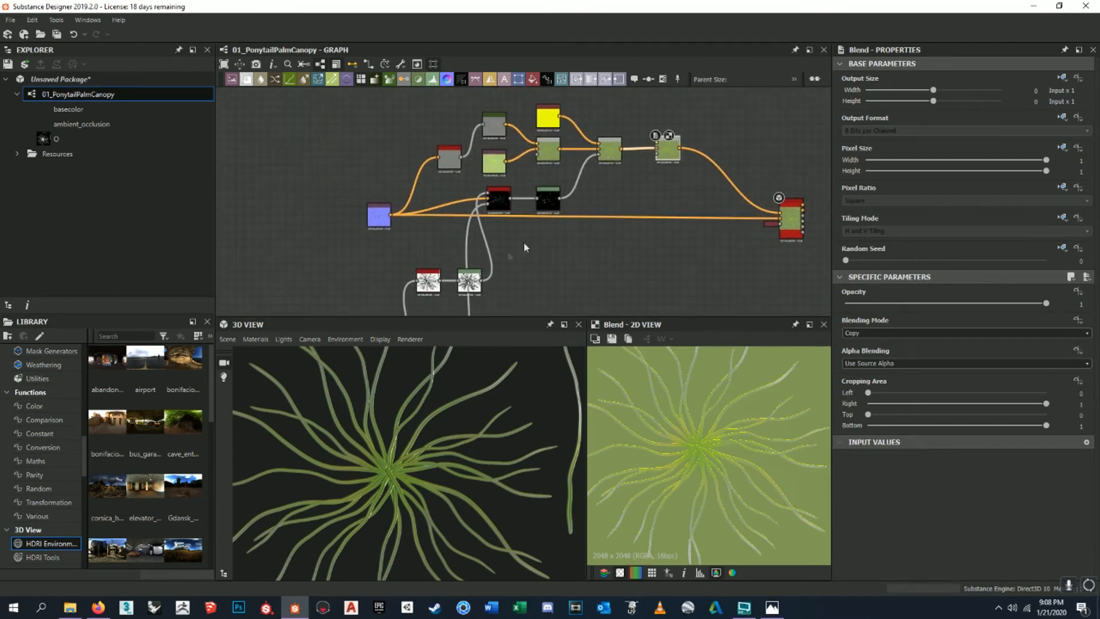
mouse_move(415, 265)
left_mouse_down()
mouse_move(471, 287)
mouse_move(420, 272)
left_mouse_up()
middle_click_drag(521, 250, 517, 228)
- Connect the Transformation 2D mask to the new Blend's Opacity input and preview the blend
middle_click_drag(602, 90, 524, 238)
scroll(534, 167, "up", 8)
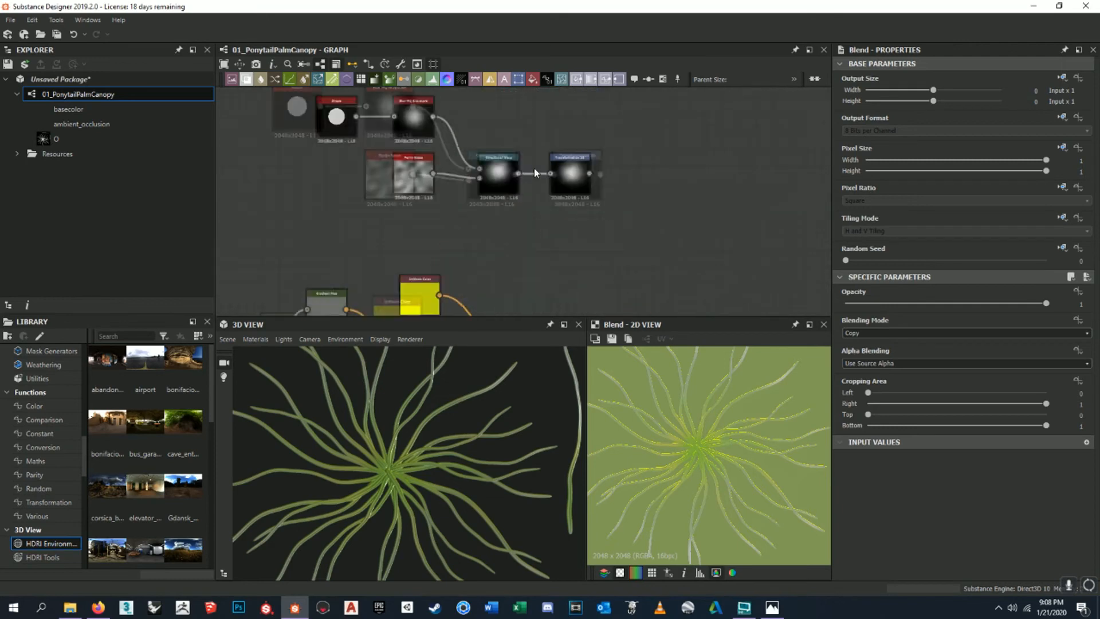
double_click(609, 179)
scroll(672, 229, "down", 8)
middle_click_drag(714, 257, 634, 188)
scroll(664, 166, "down", 2)
left_click_drag(604, 123, 626, 270)
scroll(603, 275, "up", 5)
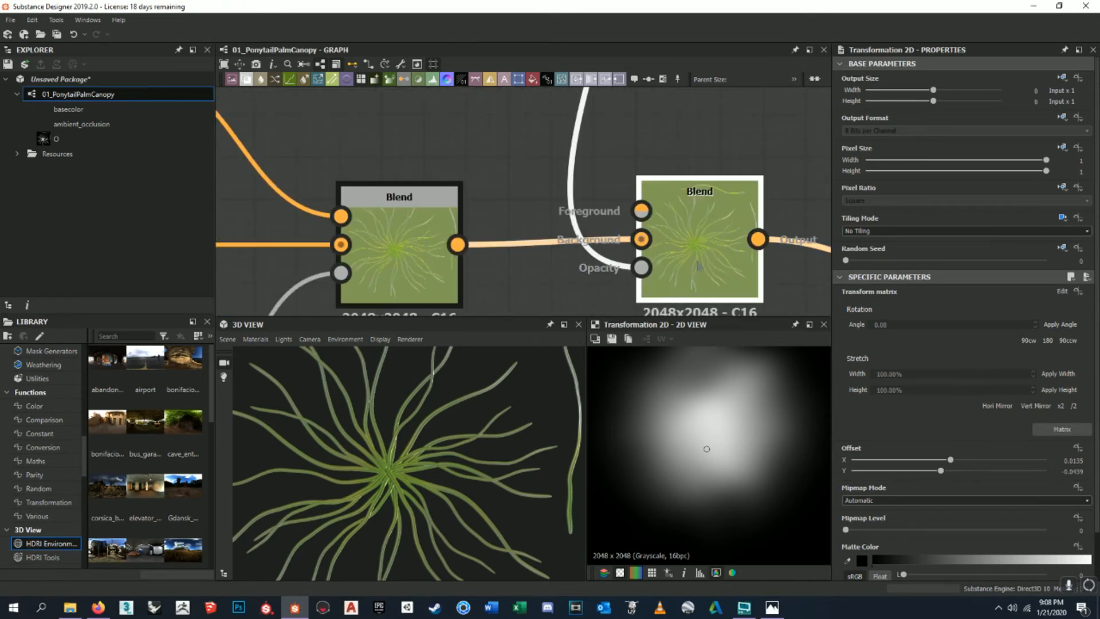
double_click(697, 260)
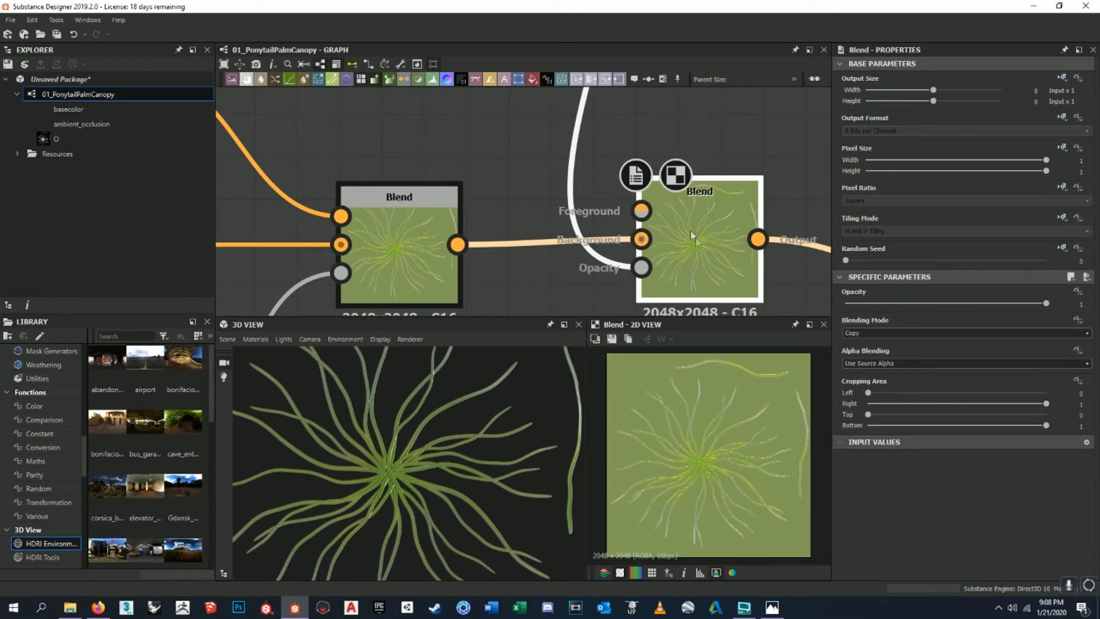
scroll(645, 212, "down", 3)
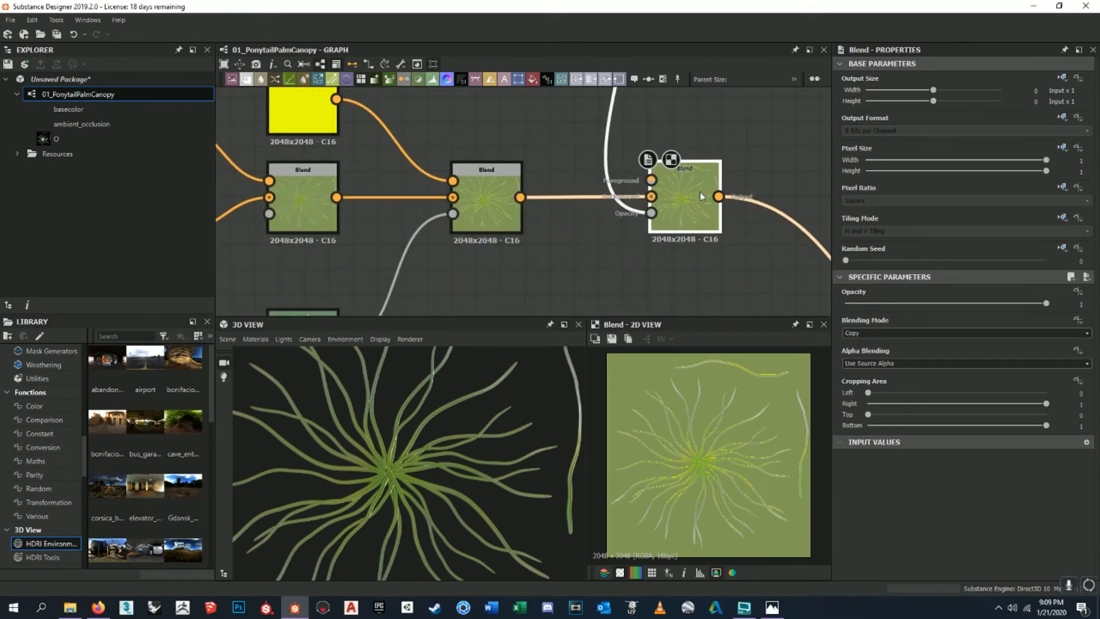
middle_click_drag(542, 161, 562, 184)
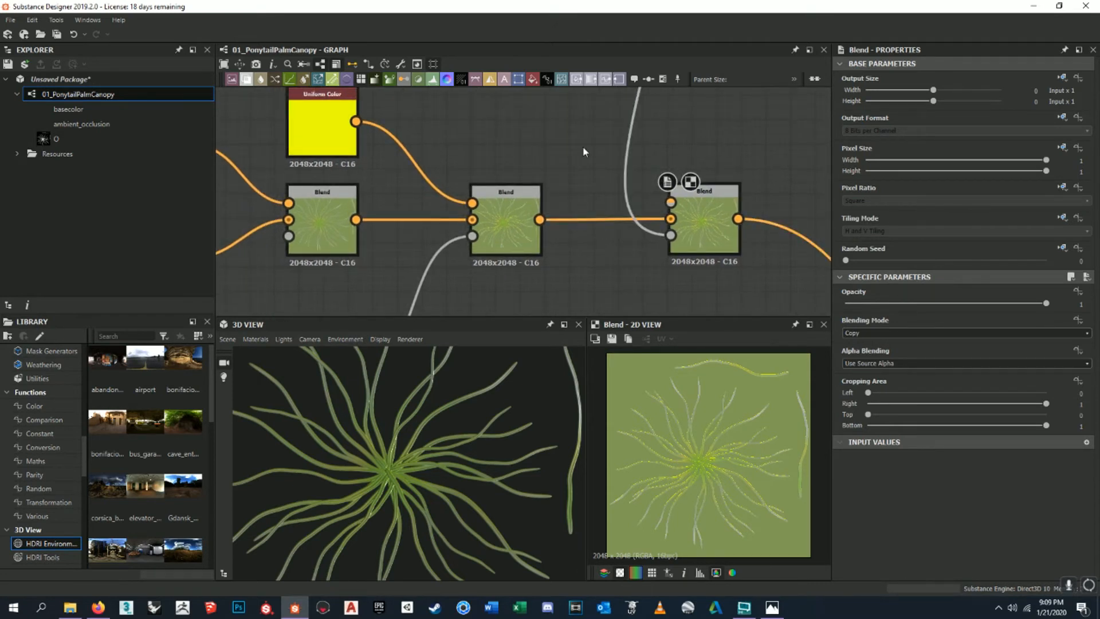
key("space")
type("gradient")
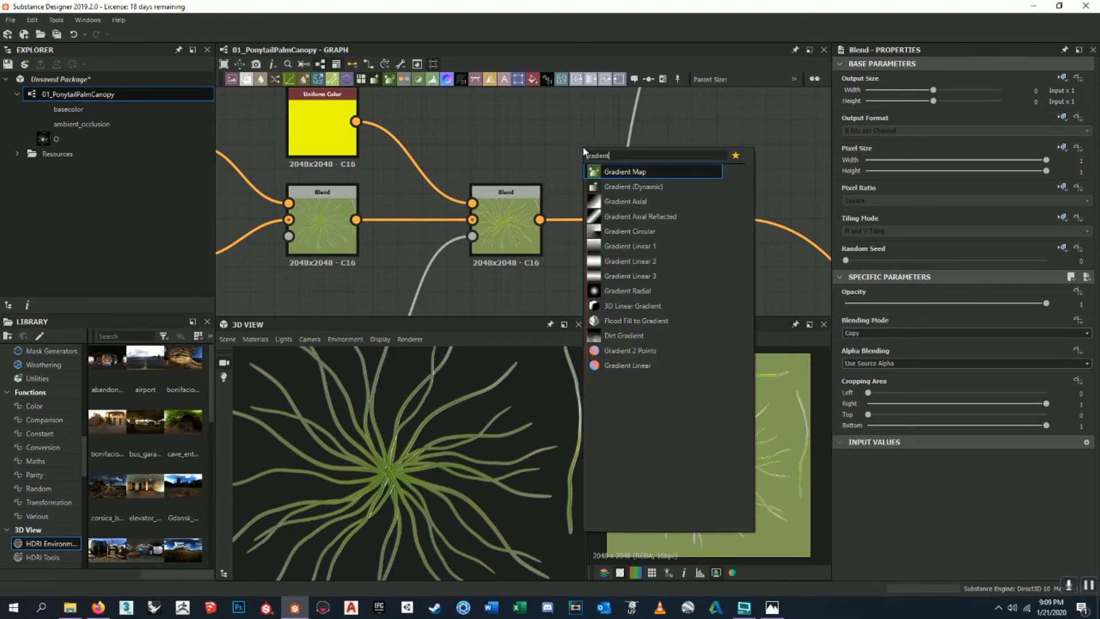
key("Return")
key("Delete")
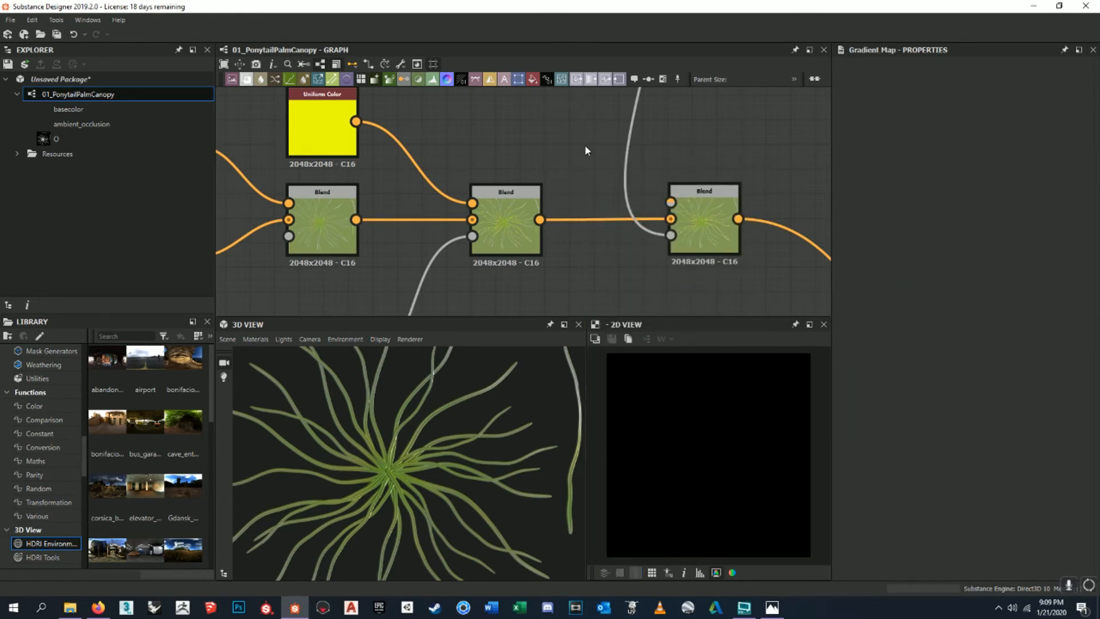
- Add a Uniform Color node and place it above the second Blend, beside the yellow Uniform Color
key("space")
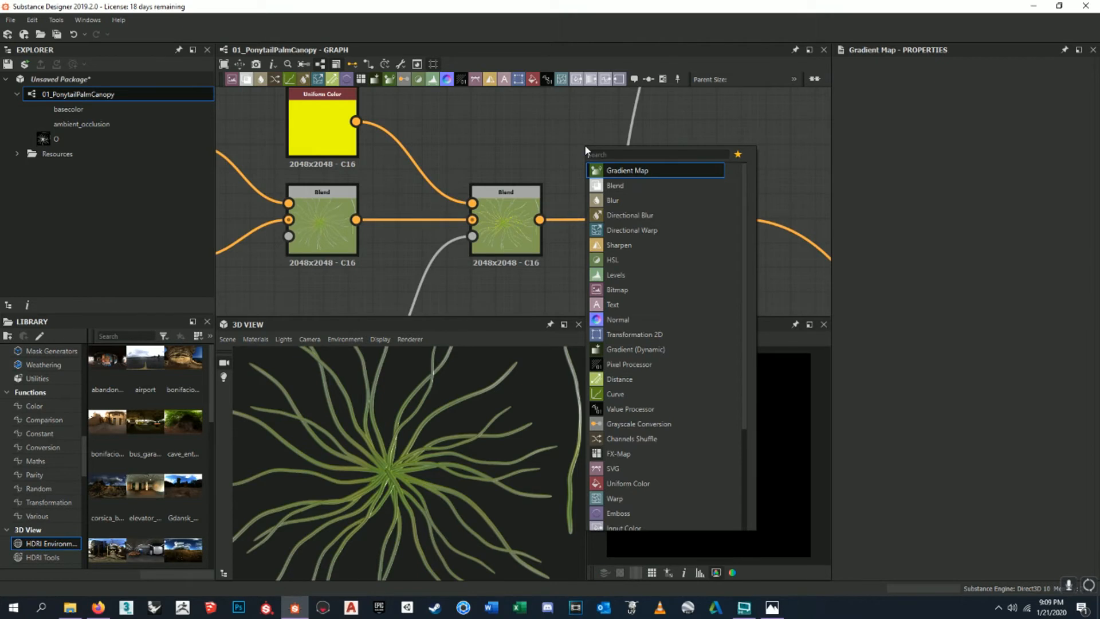
type("uniform")
key("Return")
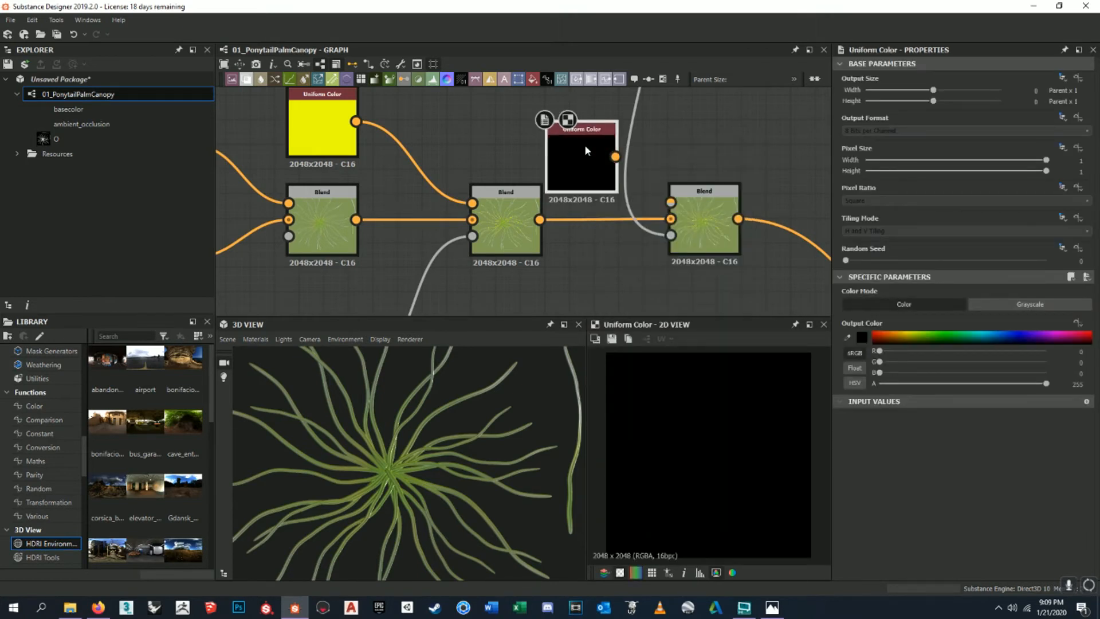
left_click_drag(585, 144, 510, 120)
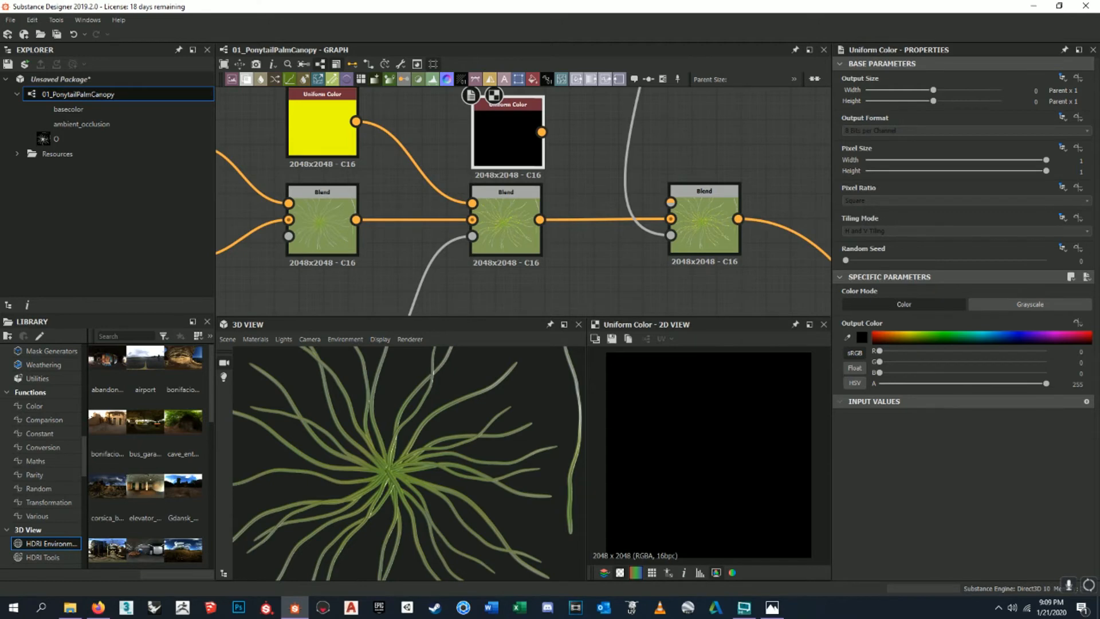
- Sample the muted green from the second Blend's thumbnail as the new Uniform Color's output color, RGB 130, 152, 87
scroll(560, 176, "down", 2)
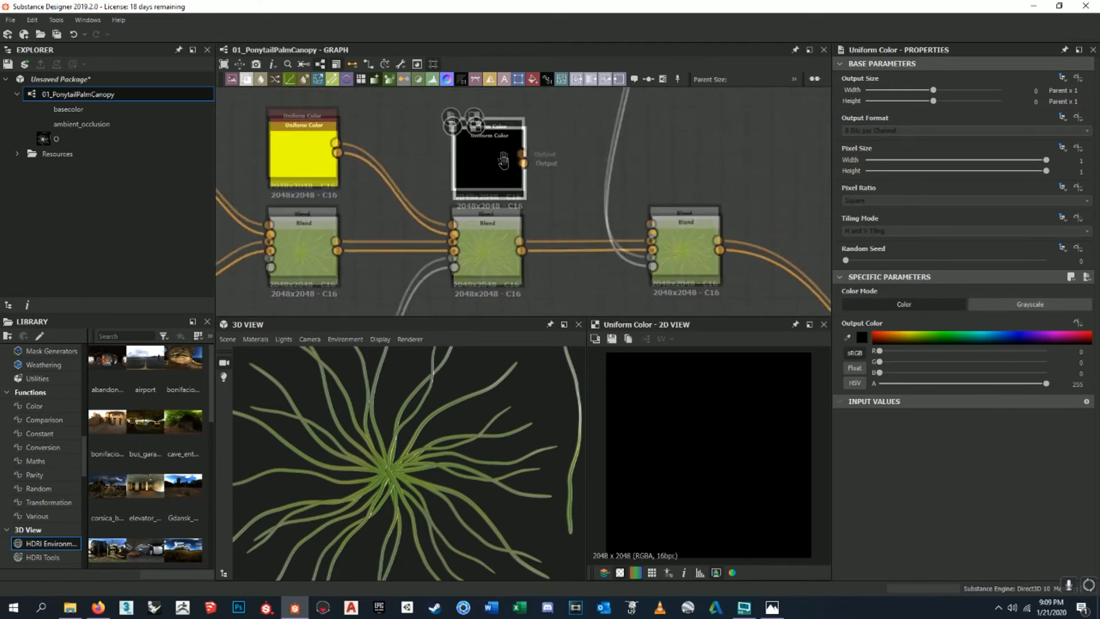
scroll(512, 172, "up", 2)
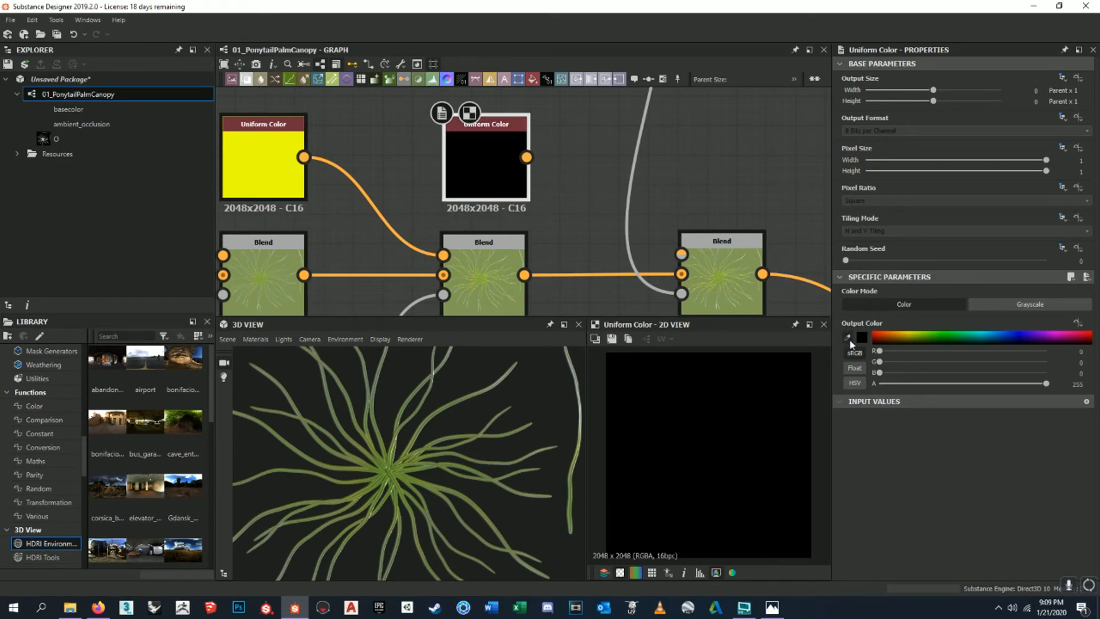
left_click(847, 336)
left_click(602, 203)
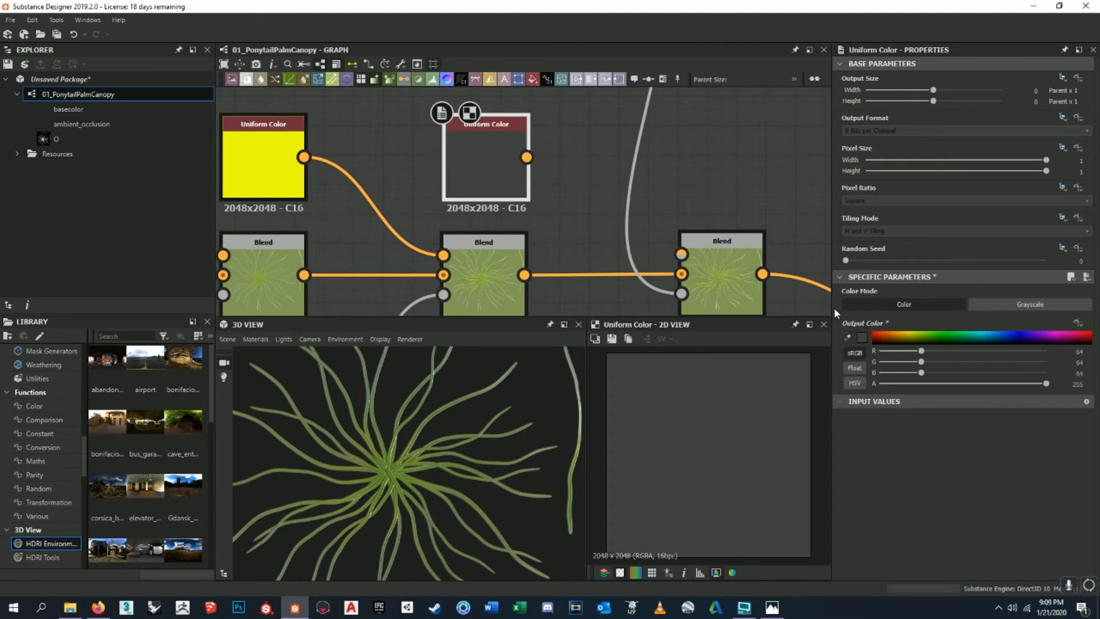
left_click(848, 337)
left_click(490, 271)
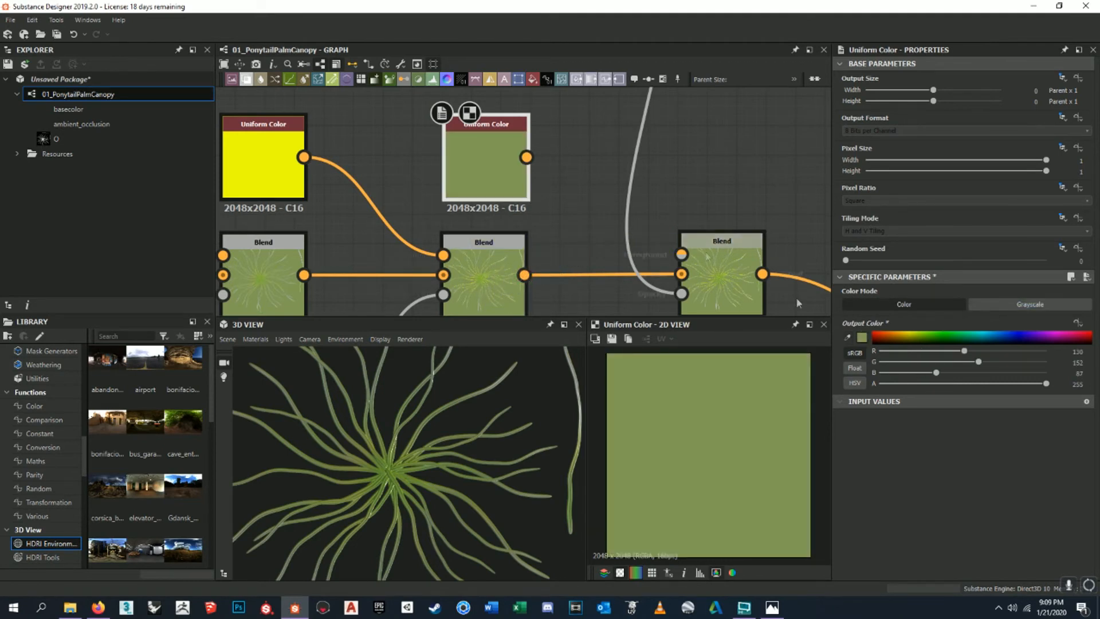
- Examine the chain of color and Blend nodes and preview the Gradient Map feeding the first Blend
middle_click_drag(600, 199, 631, 187)
middle_click_drag(731, 236, 690, 239)
middle_click_drag(600, 174, 647, 176)
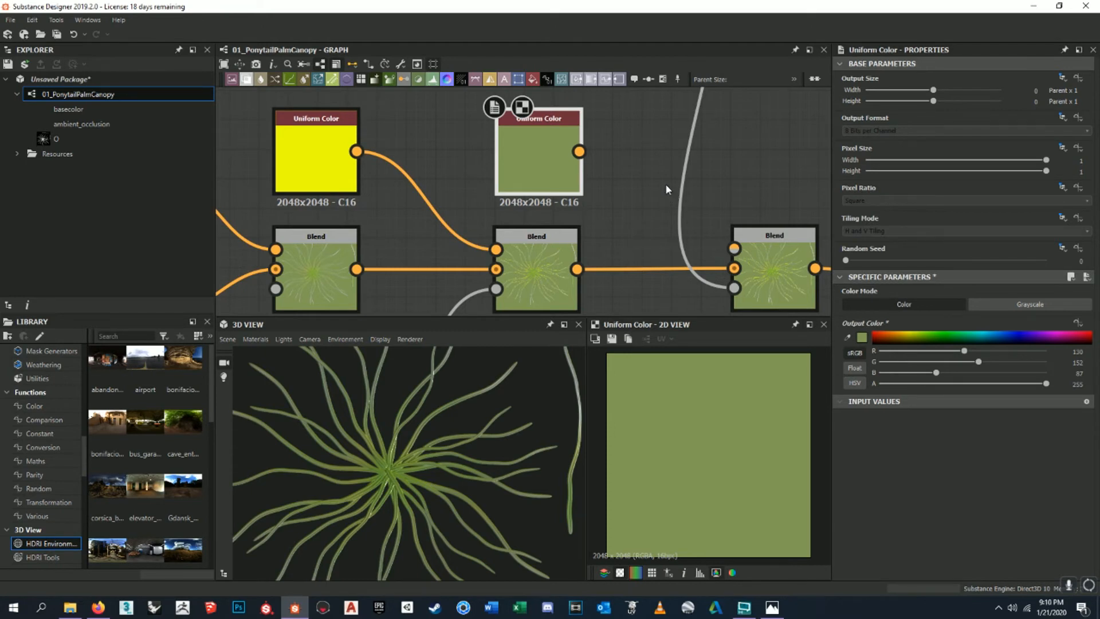
middle_click_drag(668, 187, 654, 194)
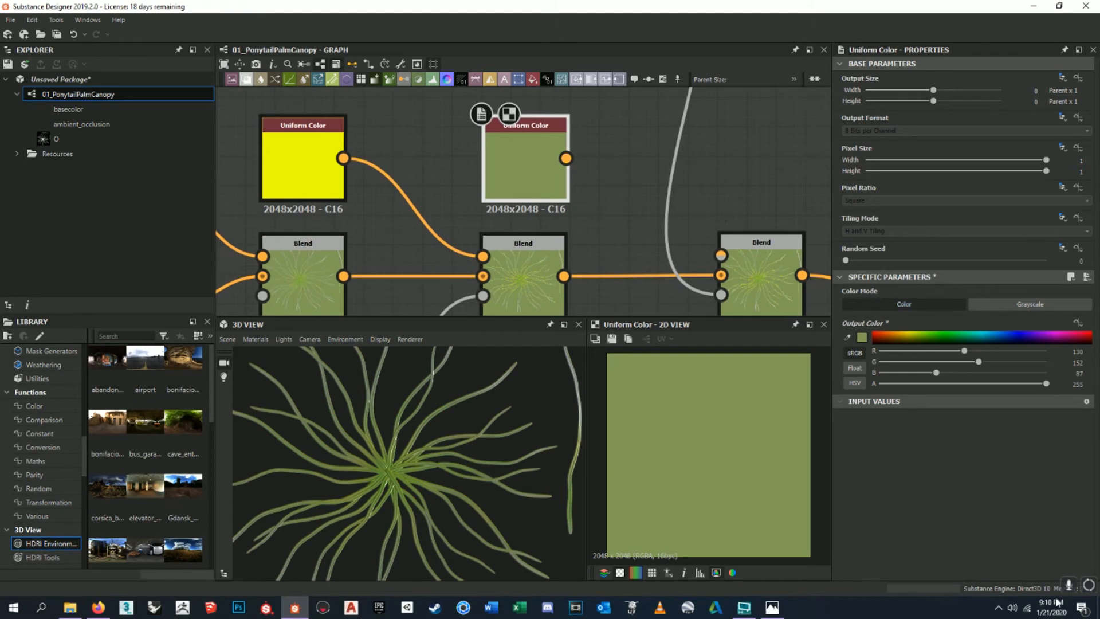
scroll(659, 206, "down", 3)
scroll(608, 189, "up", 3)
scroll(608, 189, "down", 3)
scroll(602, 150, "up", 4)
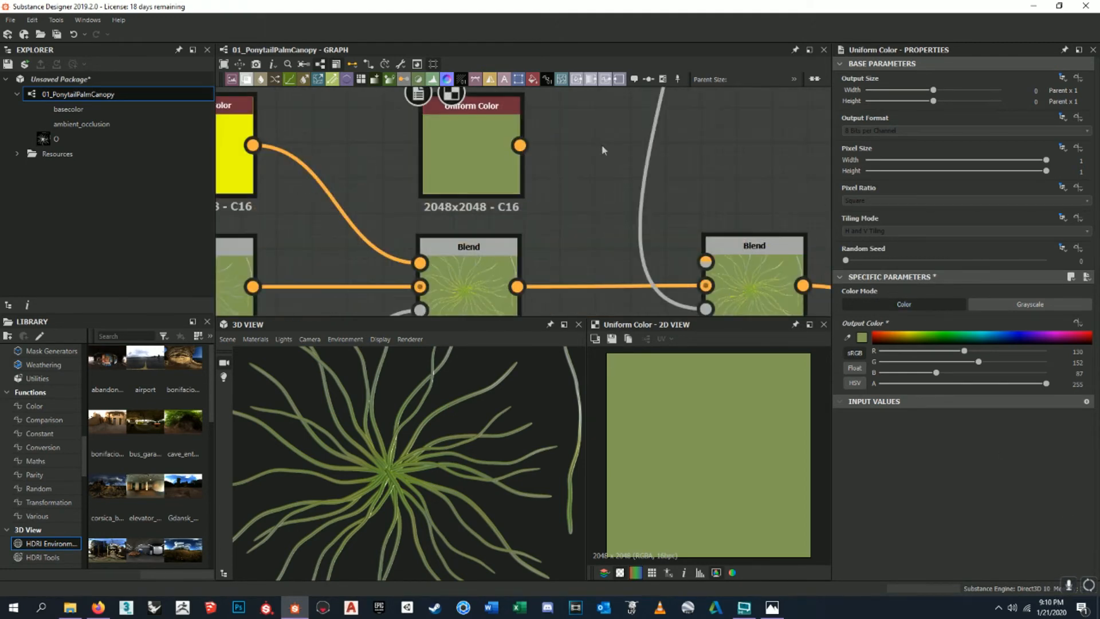
middle_click_drag(627, 142, 710, 151)
scroll(591, 140, "down", 1)
middle_click_drag(452, 144, 715, 169)
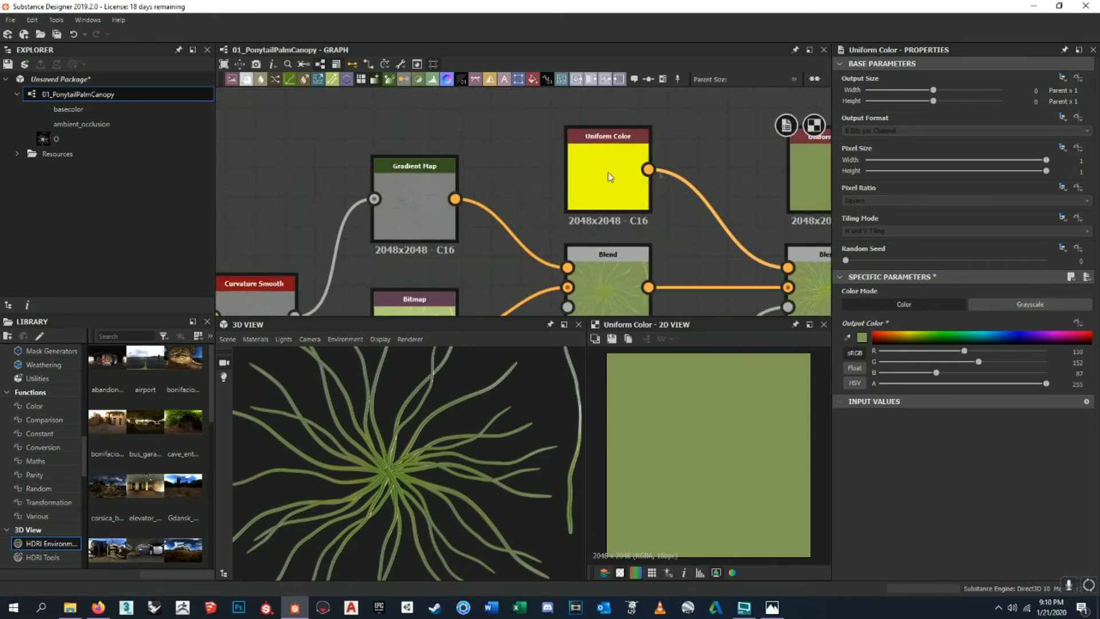
left_click(428, 190)
scroll(631, 194, "down", 2)
middle_click_drag(573, 174, 532, 164)
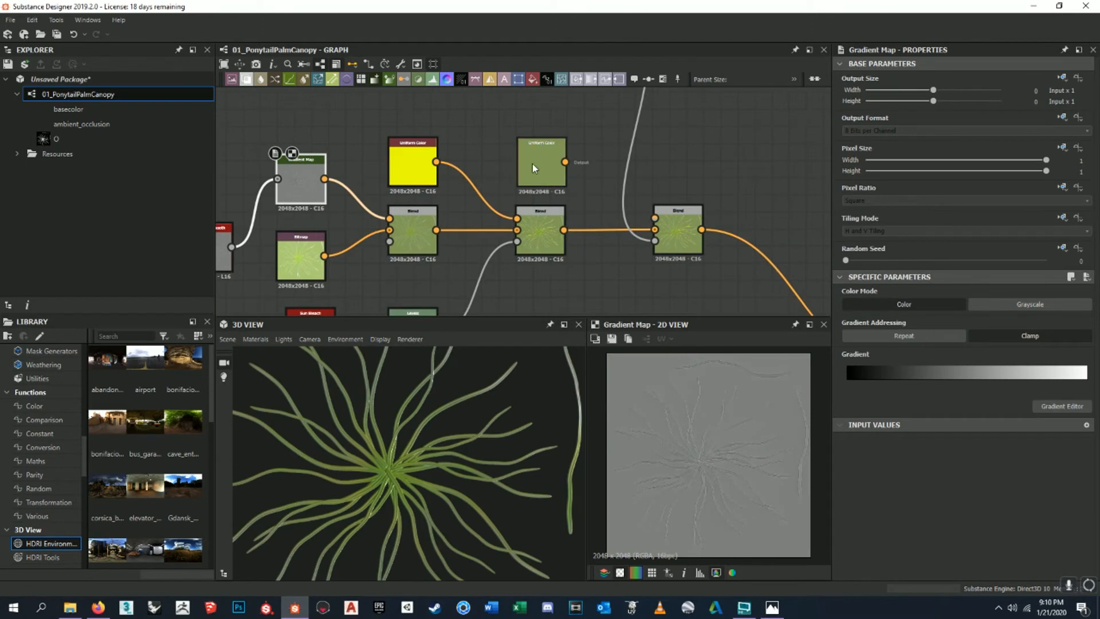
- Set the new Uniform Color's output color to a bright yellow-green, RGB 160, 213, 0
left_click(538, 163)
scroll(641, 256, "up", 3)
middle_click_drag(555, 216, 590, 270)
scroll(590, 270, "down", 2)
mouse_move(632, 213)
middle_mouse_down()
mouse_move(606, 166)
mouse_move(637, 217)
middle_mouse_up()
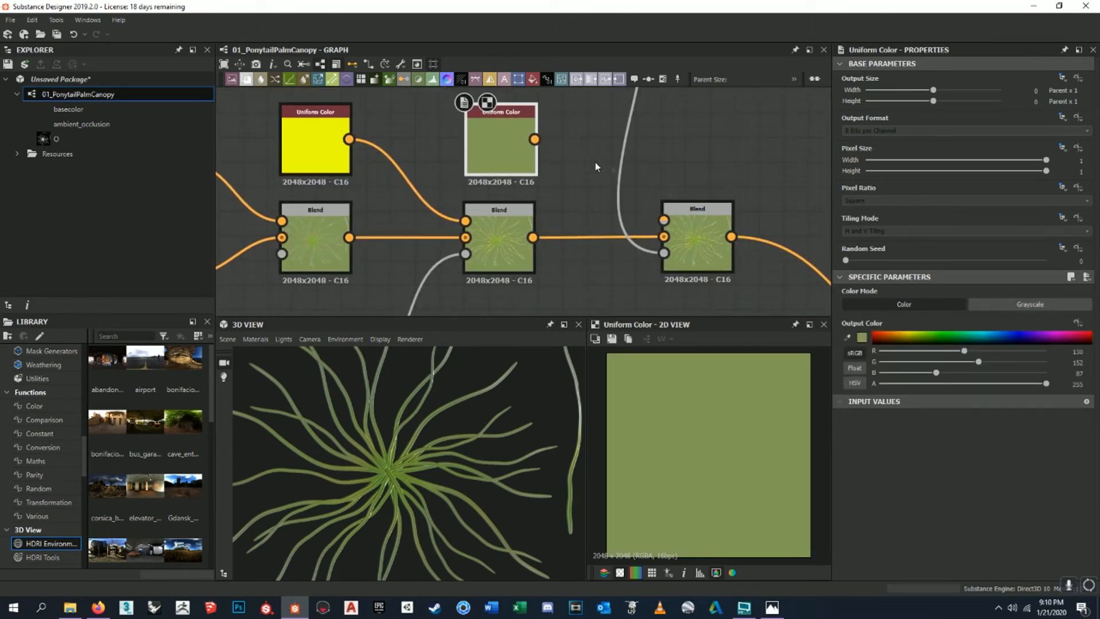
left_click(861, 338)
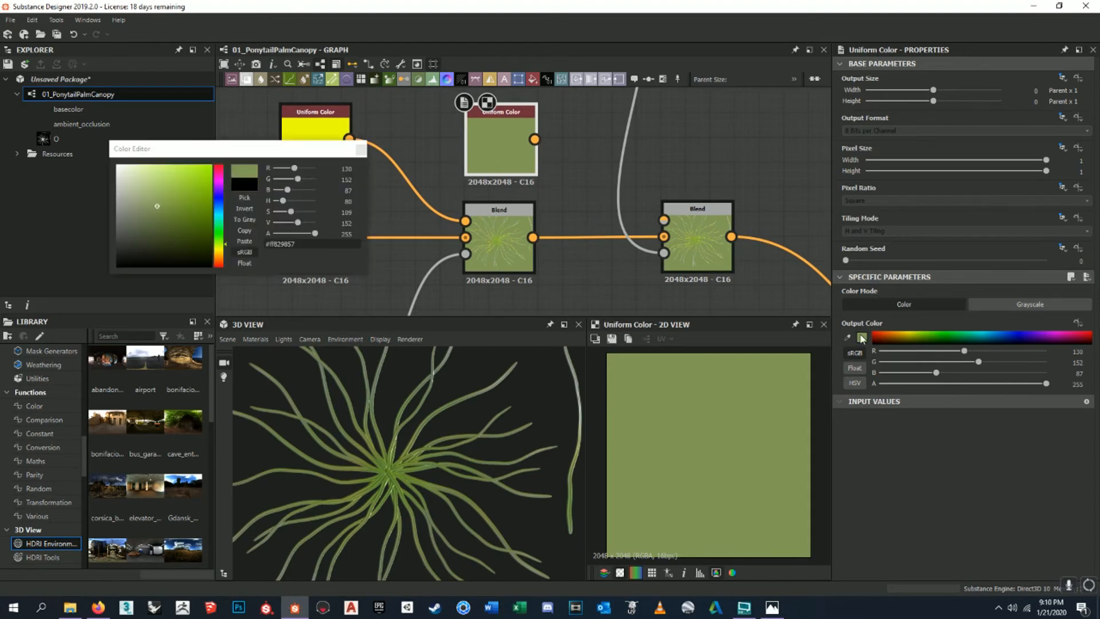
mouse_move(157, 206)
left_mouse_down()
mouse_move(212, 180)
mouse_move(211, 202)
mouse_move(212, 172)
mouse_move(211, 182)
left_mouse_up()
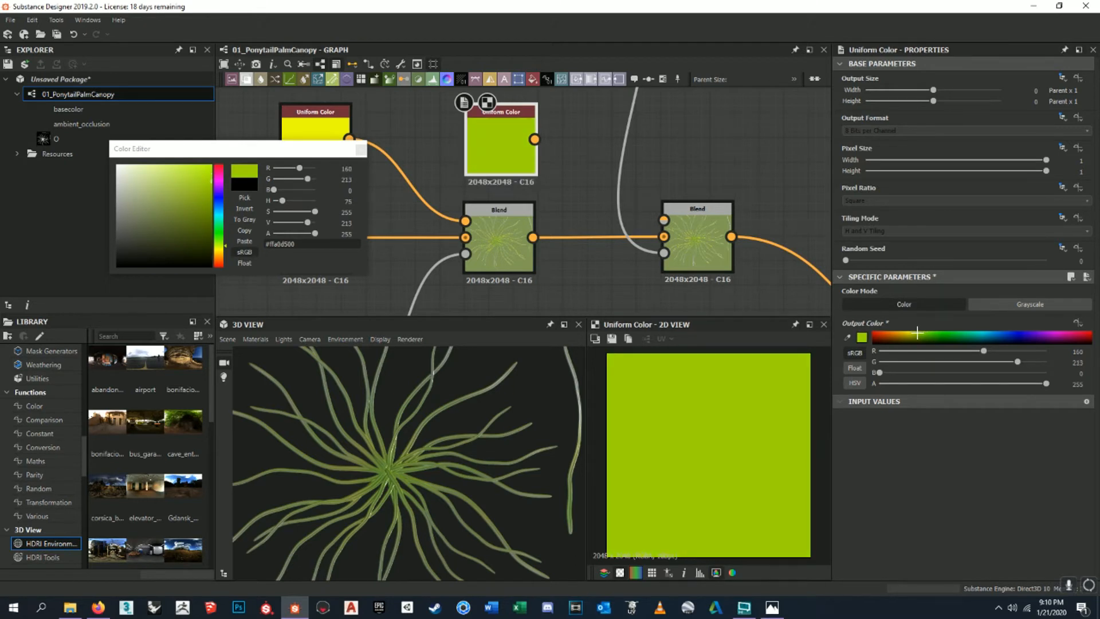
left_click(361, 150)
- Connect the yellow-green Uniform Color to the last Blend's Foreground input and preview that Blend
middle_click_drag(583, 186, 541, 184)
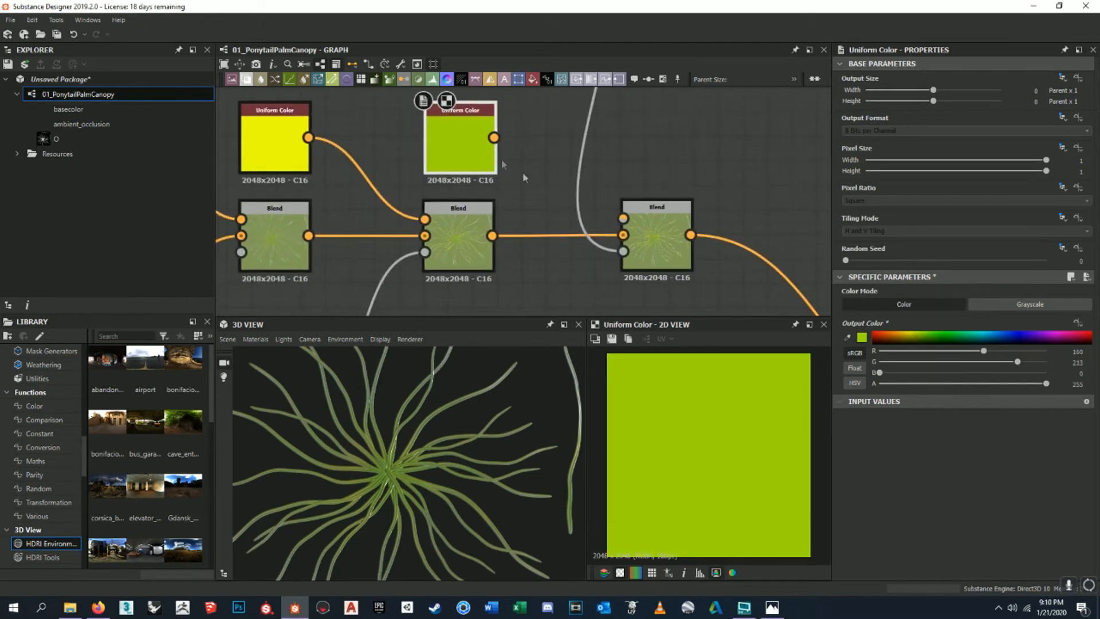
left_click_drag(494, 138, 635, 221)
left_click(678, 242)
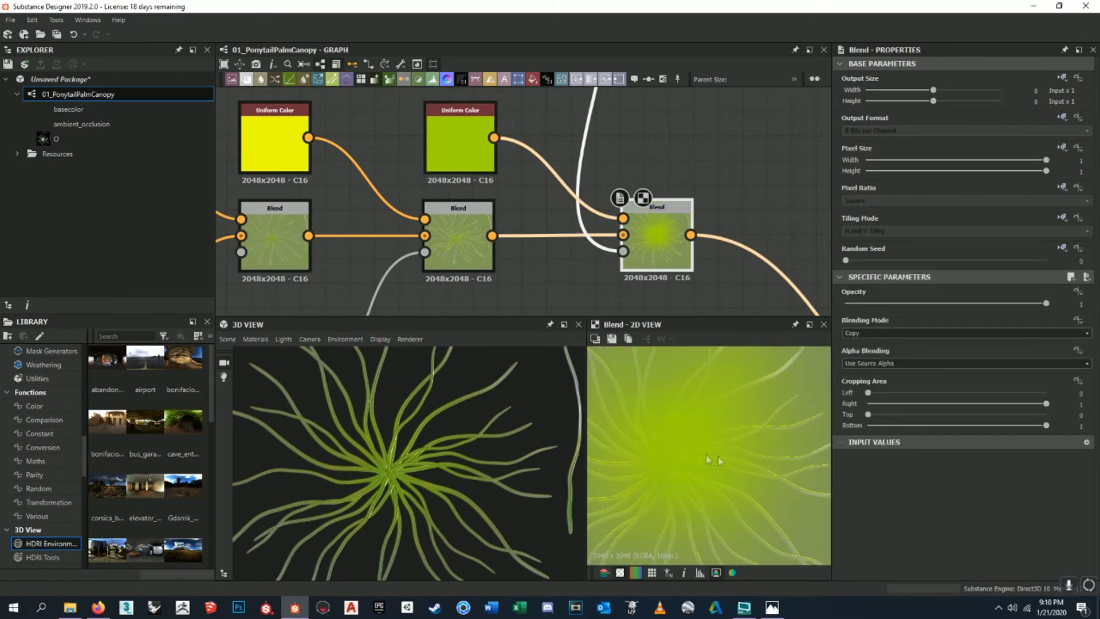
- Inspect the masked yellow-green center in the last Blend's result and the mask nodes feeding its opacity
middle_click_drag(730, 450, 754, 432)
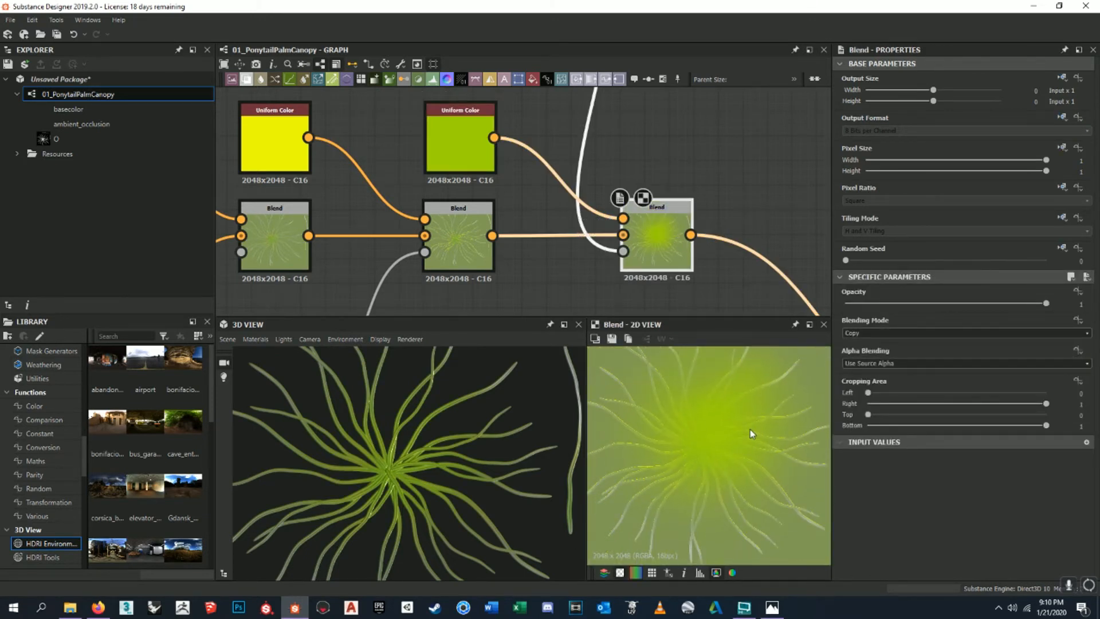
key("f")
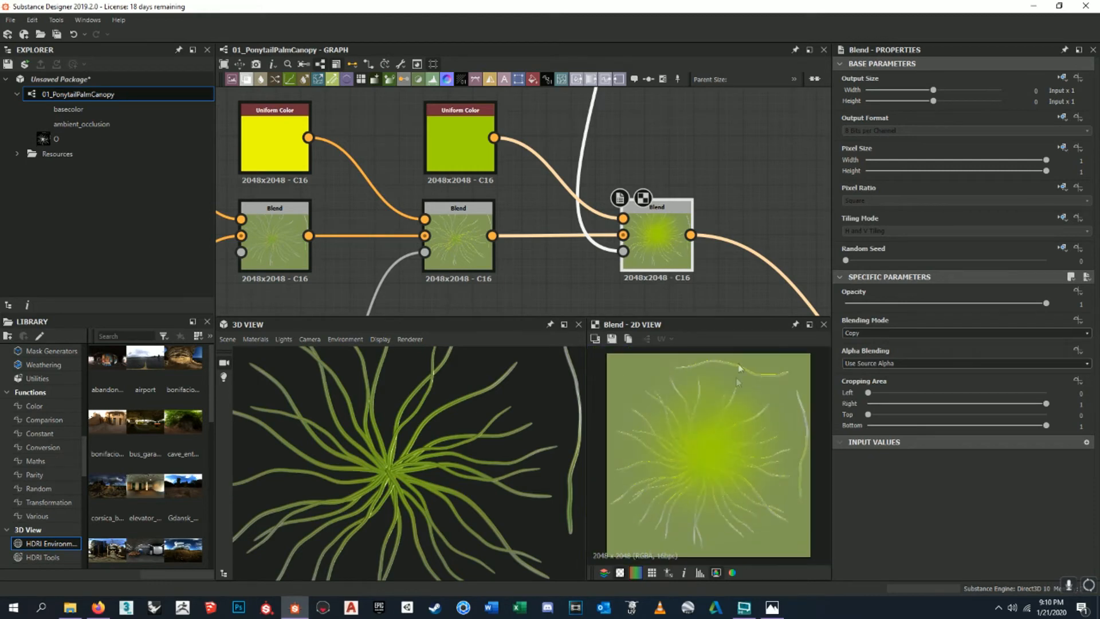
scroll(658, 207, "down", 2)
middle_click_drag(658, 207, 636, 233)
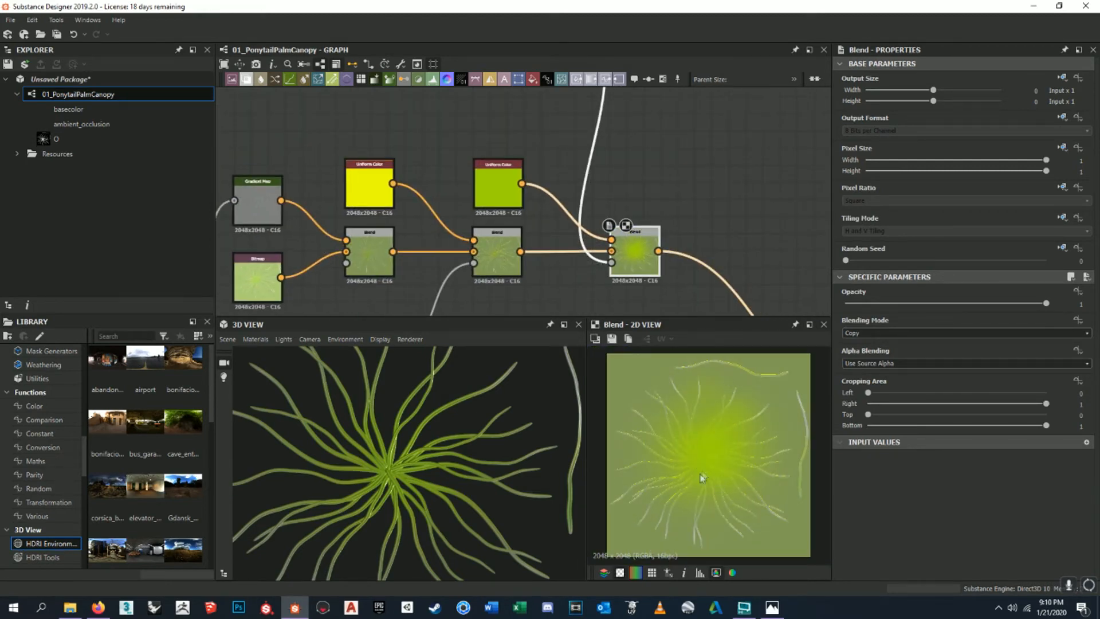
middle_click_drag(608, 224, 612, 248)
middle_click_drag(549, 192, 562, 223)
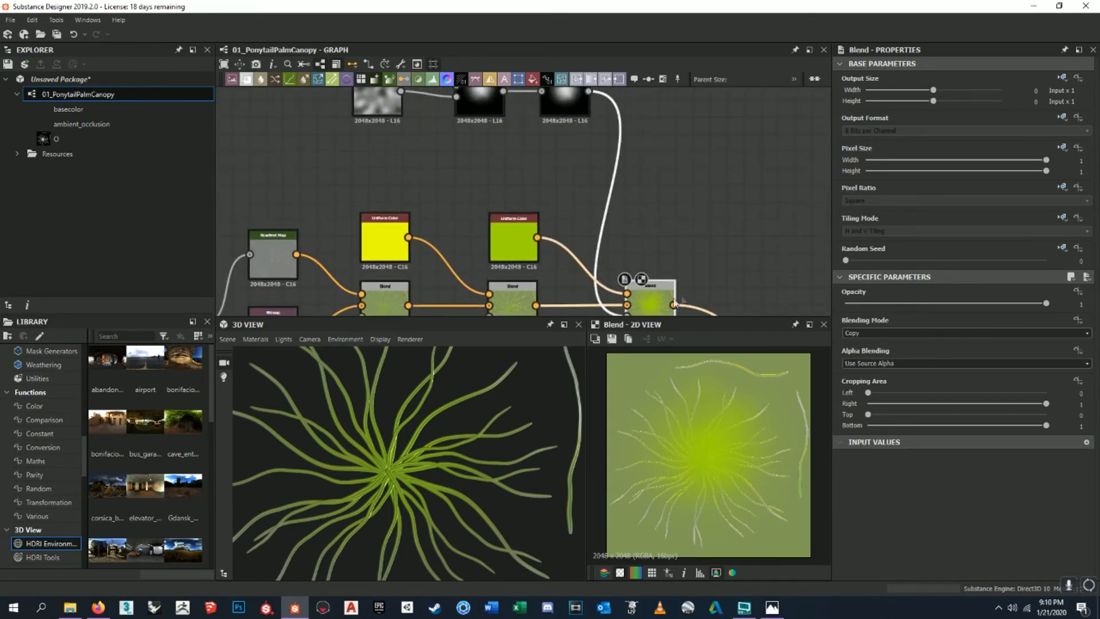
middle_click_drag(658, 303, 646, 265)
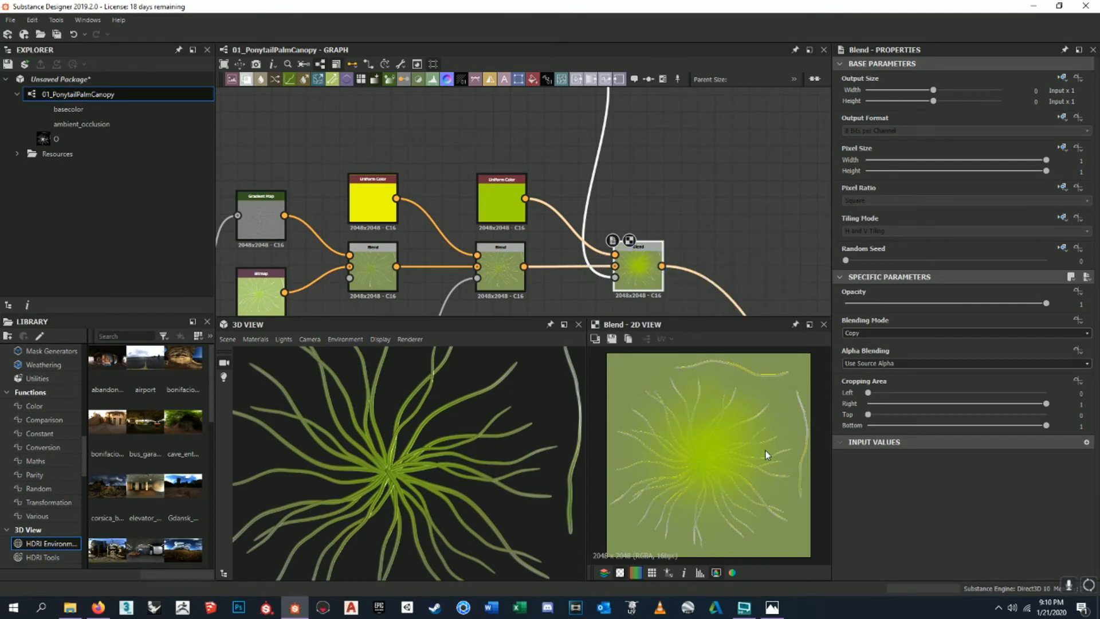
- Open the parameters of the Transformation 2D mask node while keeping the last Blend's result in preview
scroll(637, 201, "down", 2)
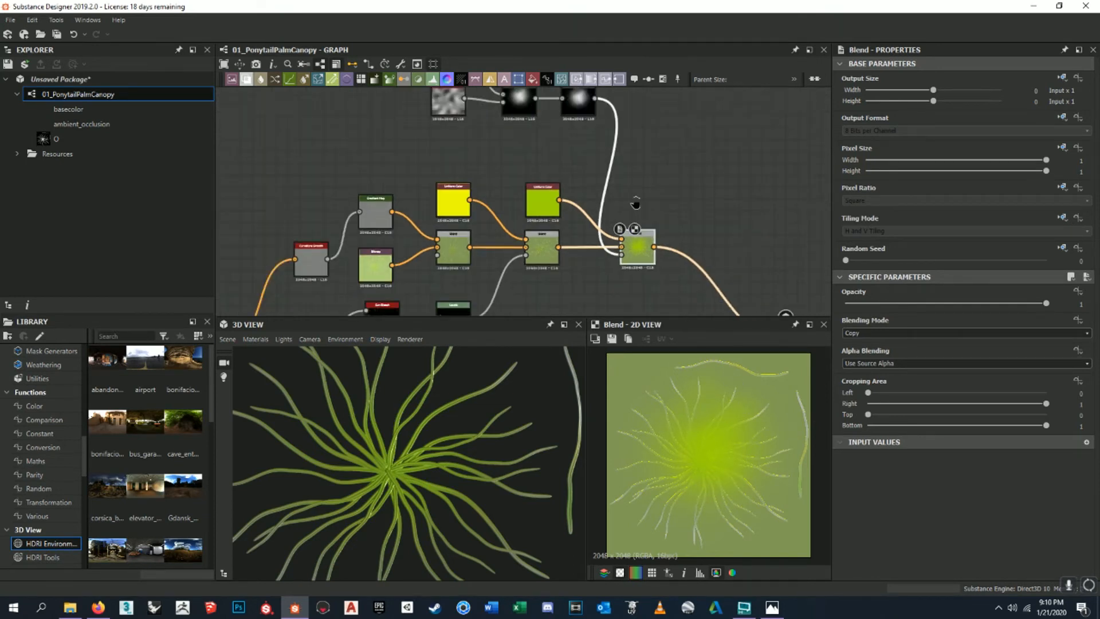
middle_click_drag(637, 202, 637, 224)
left_click(577, 138)
left_click(579, 128)
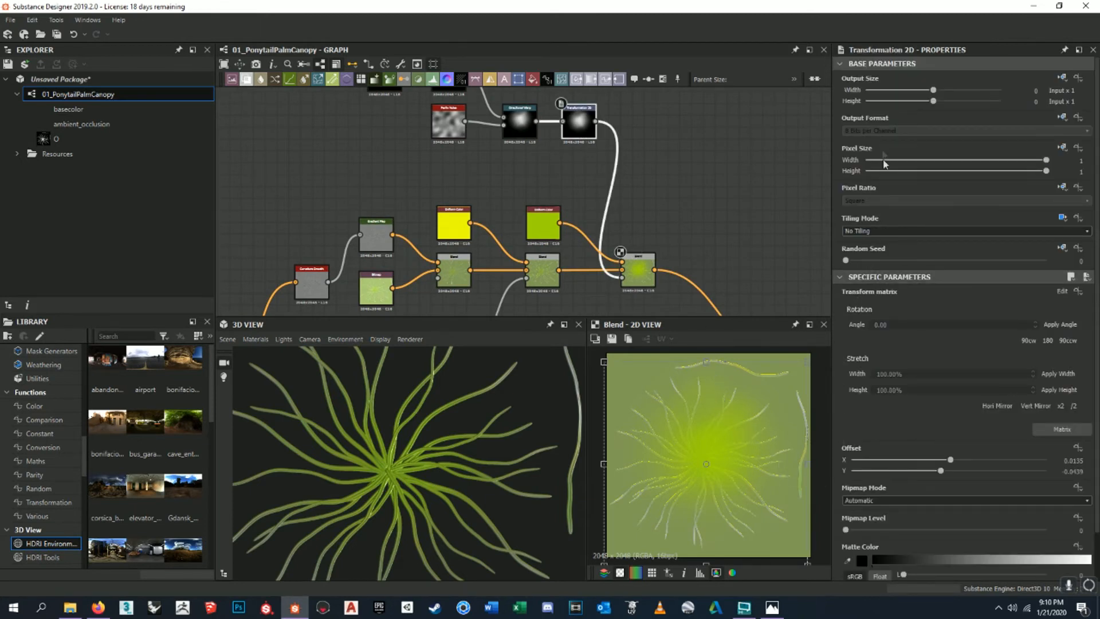
- Shift the Transformation 2D mask to an offset of about X 0.0477, Y -0.105 to align the green glow with the strands
scroll(755, 521, "up", 3)
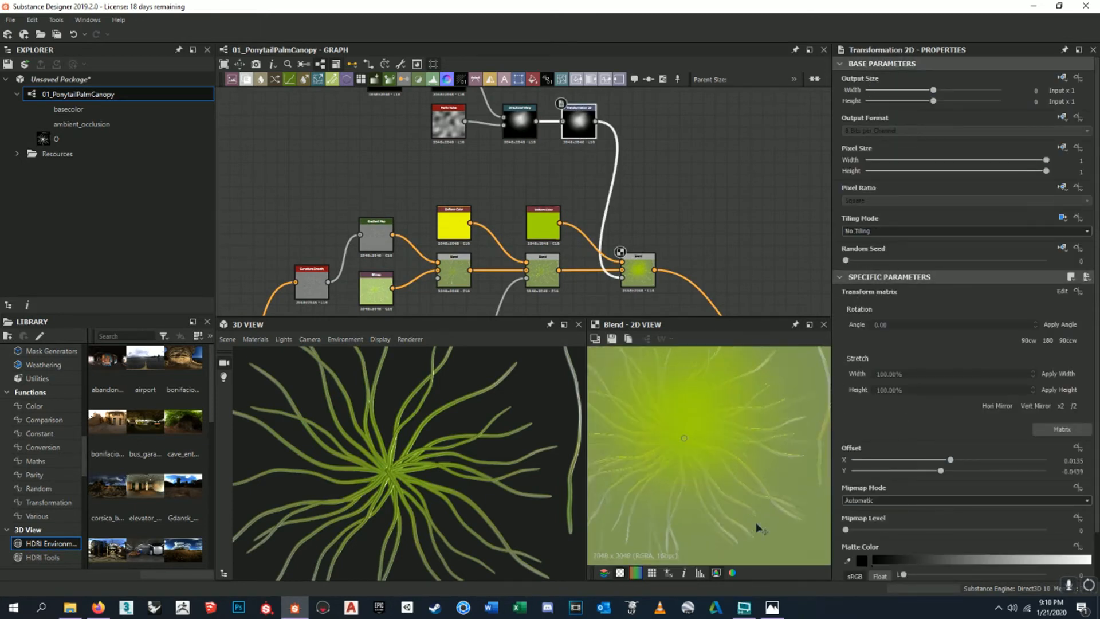
scroll(713, 443, "down", 3)
scroll(744, 460, "up", 3)
scroll(740, 456, "up", 1)
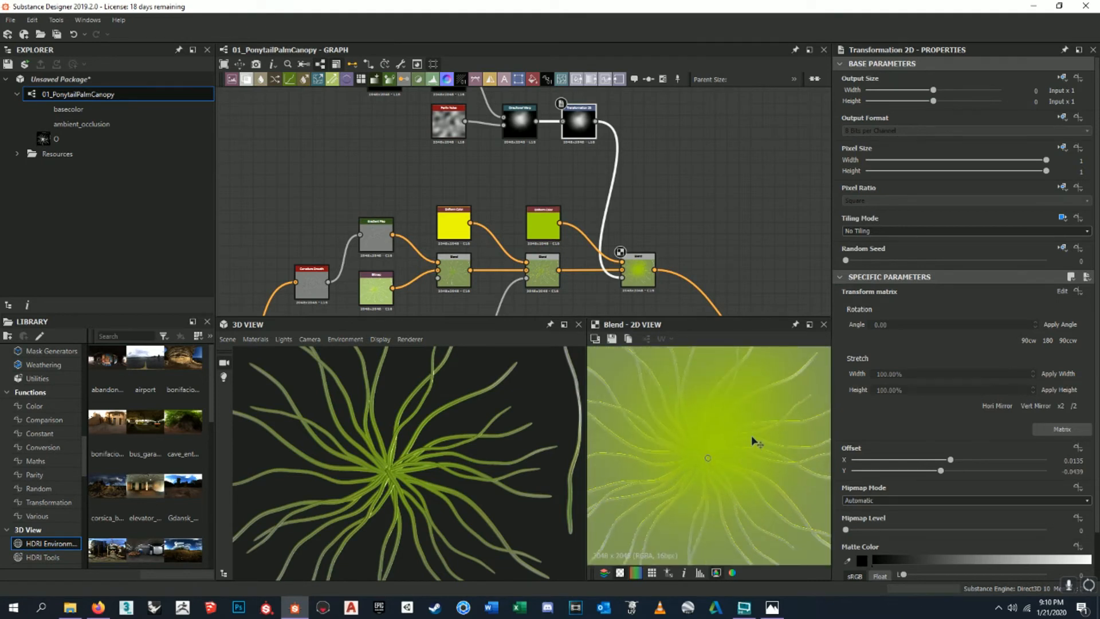
left_click_drag(752, 444, 727, 459)
scroll(736, 456, "down", 2)
scroll(522, 463, "down", 2)
scroll(487, 466, "up", 2)
mouse_move(474, 479)
left_mouse_down()
mouse_move(519, 479)
mouse_move(458, 481)
left_mouse_up()
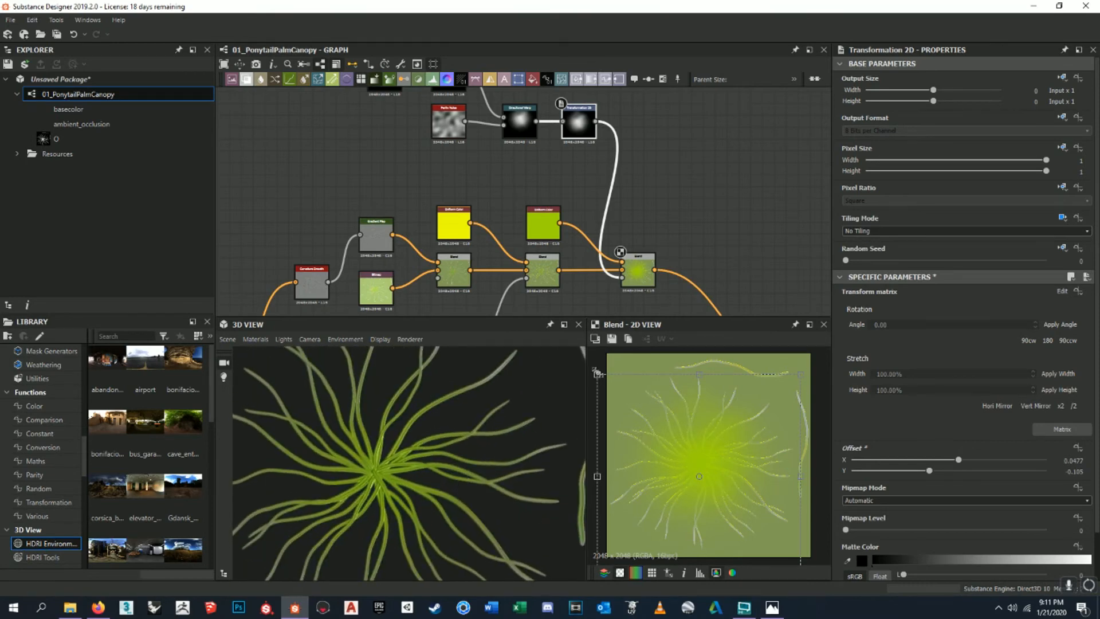
- Scale the glow mask down from its corner and recentre it at an offset of about X 0.0475, Y -0.1272
left_click_drag(597, 374, 648, 393, "shift")
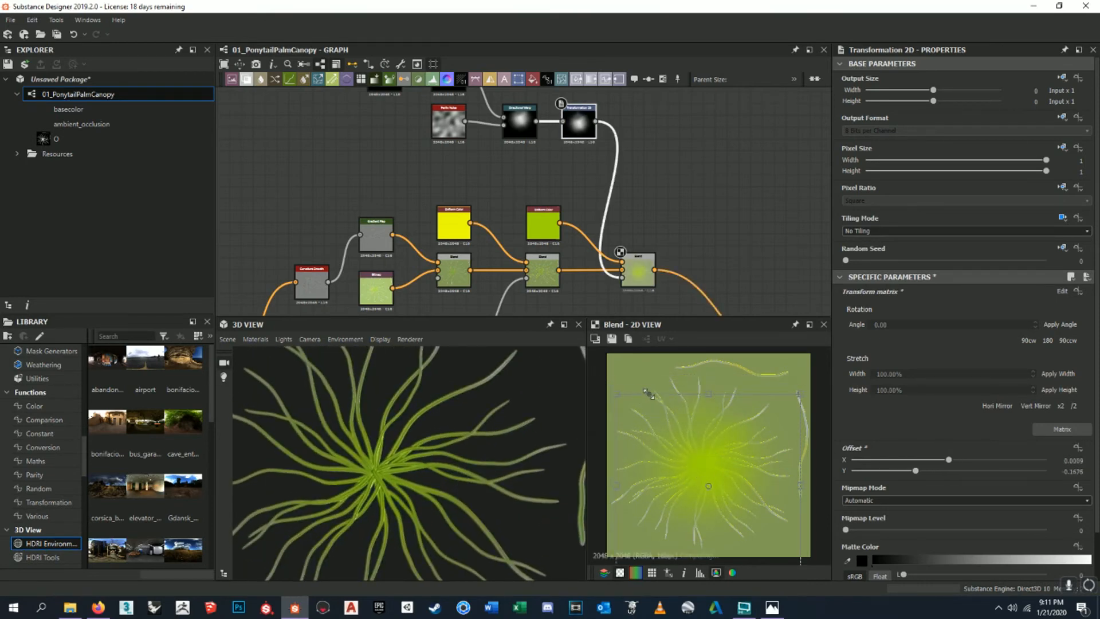
mouse_move(744, 470)
left_mouse_down()
mouse_move(728, 465)
mouse_move(746, 471)
left_mouse_up()
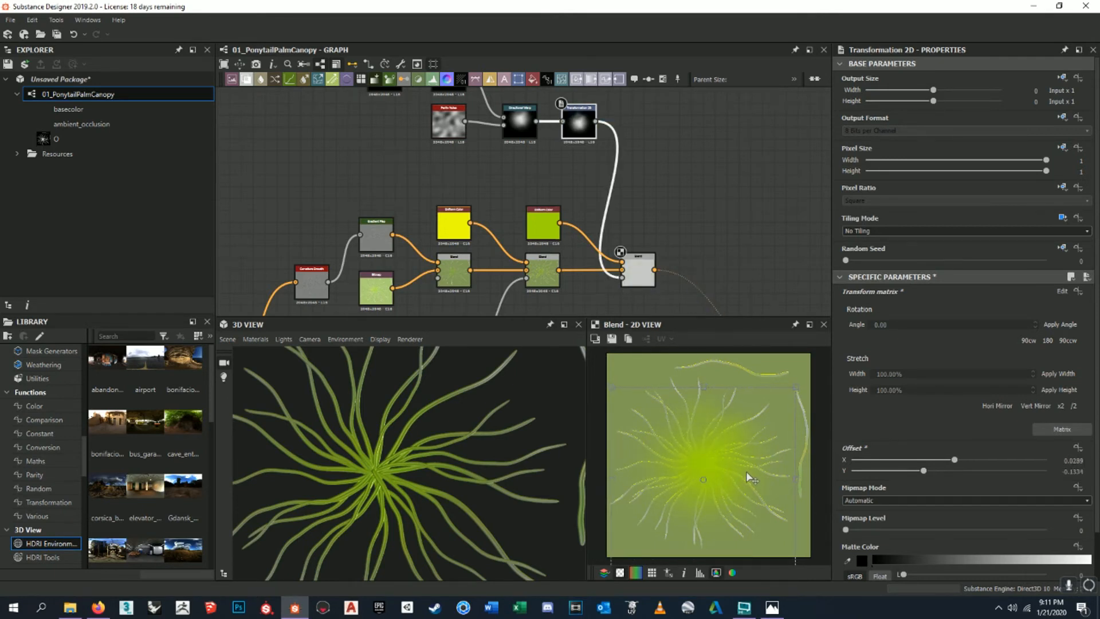
left_click_drag(741, 460, 737, 457)
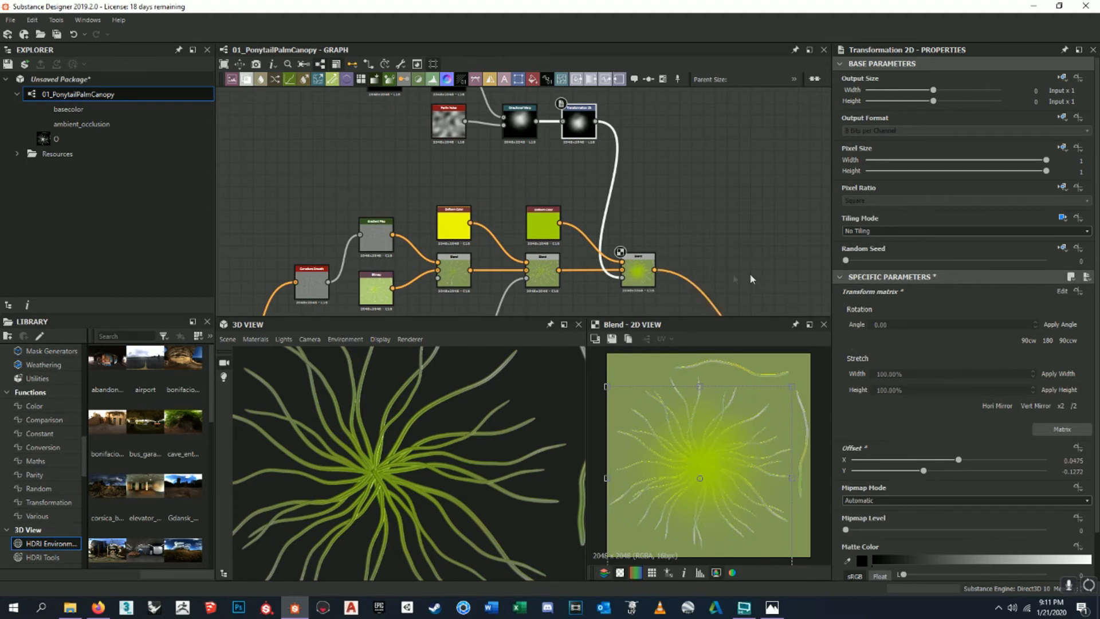
- Lower the opacity of the Blend node that mixes in the green uniform colour to 0.55
left_click(638, 269)
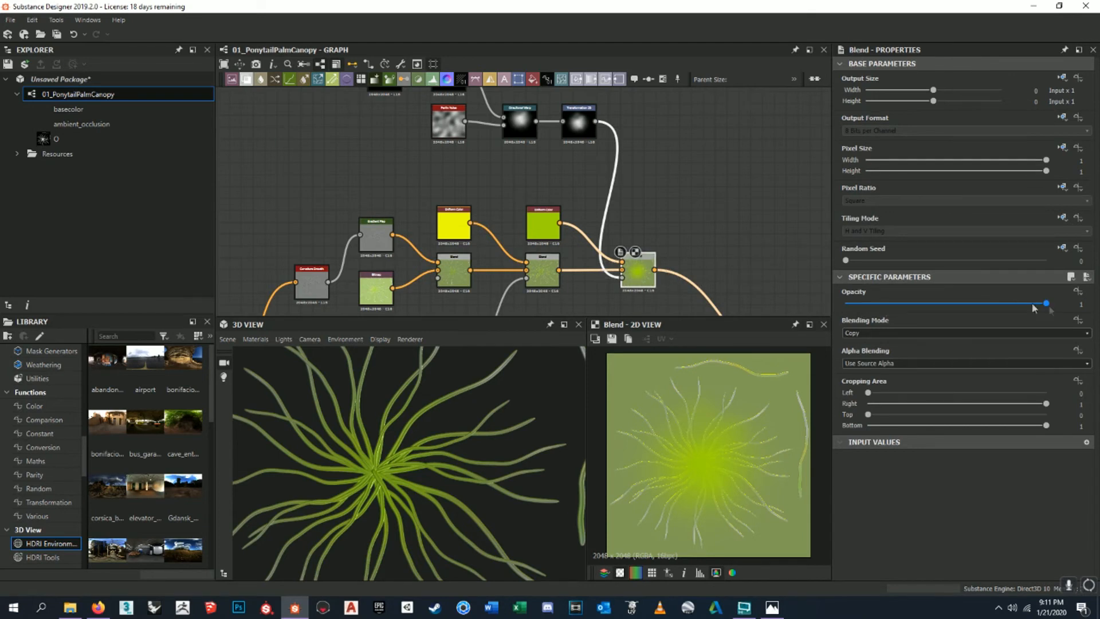
left_click_drag(1047, 304, 1087, 296)
left_click_drag(997, 303, 964, 291)
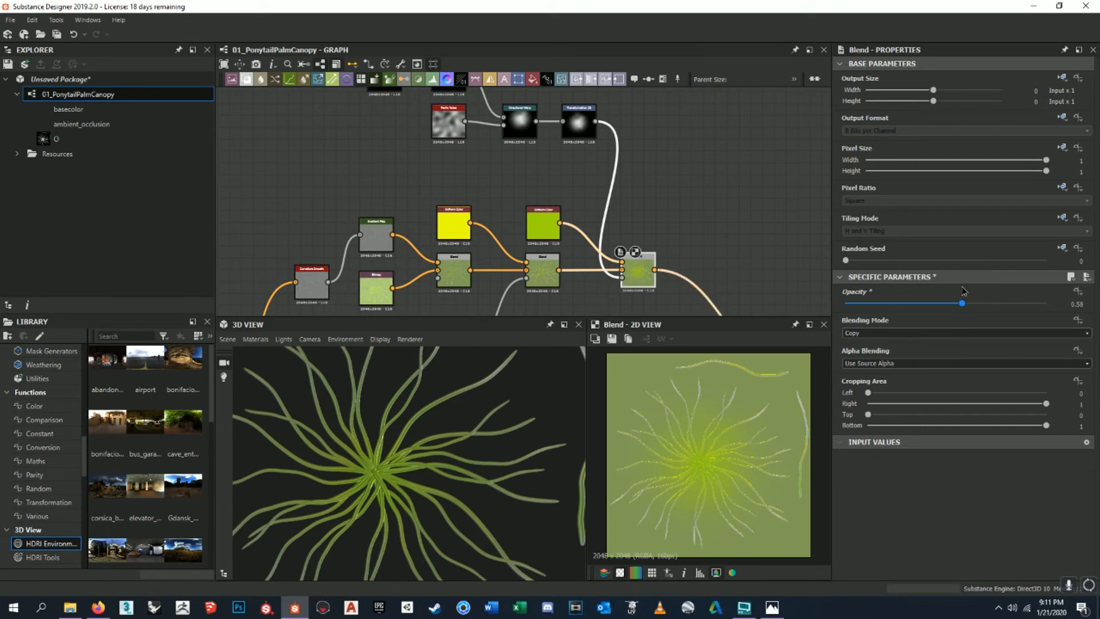
left_click_drag(964, 291, 955, 291)
- Move the Directional Warp and its source nodes away from the Transformation 2D node to make room between them
middle_click_drag(676, 195, 694, 256)
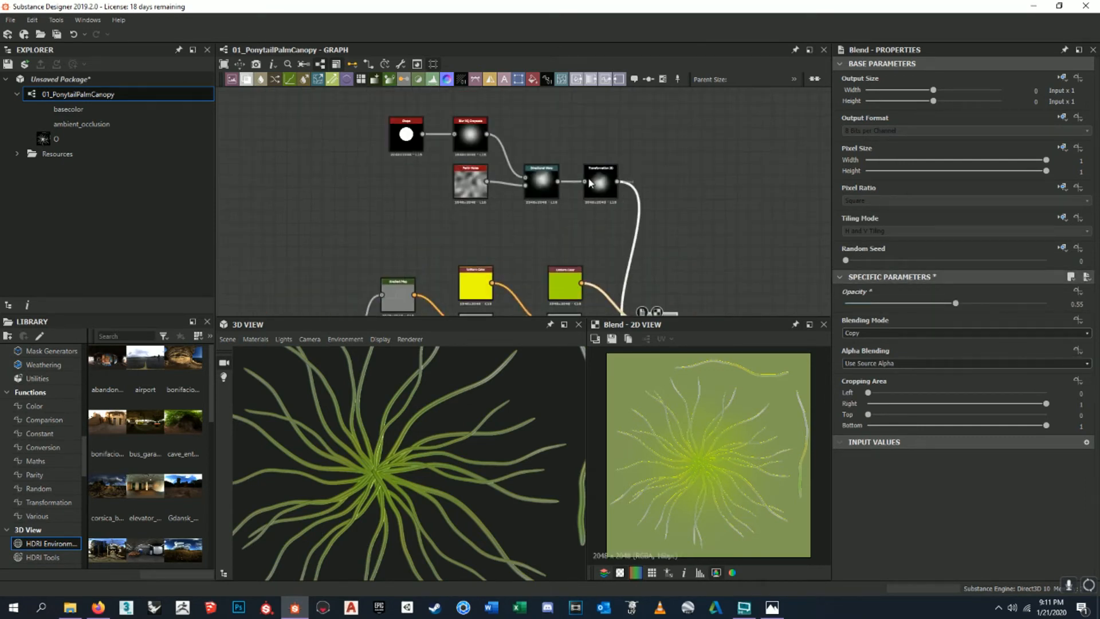
scroll(595, 180, "up", 7)
left_click(615, 188)
scroll(614, 187, "down", 7)
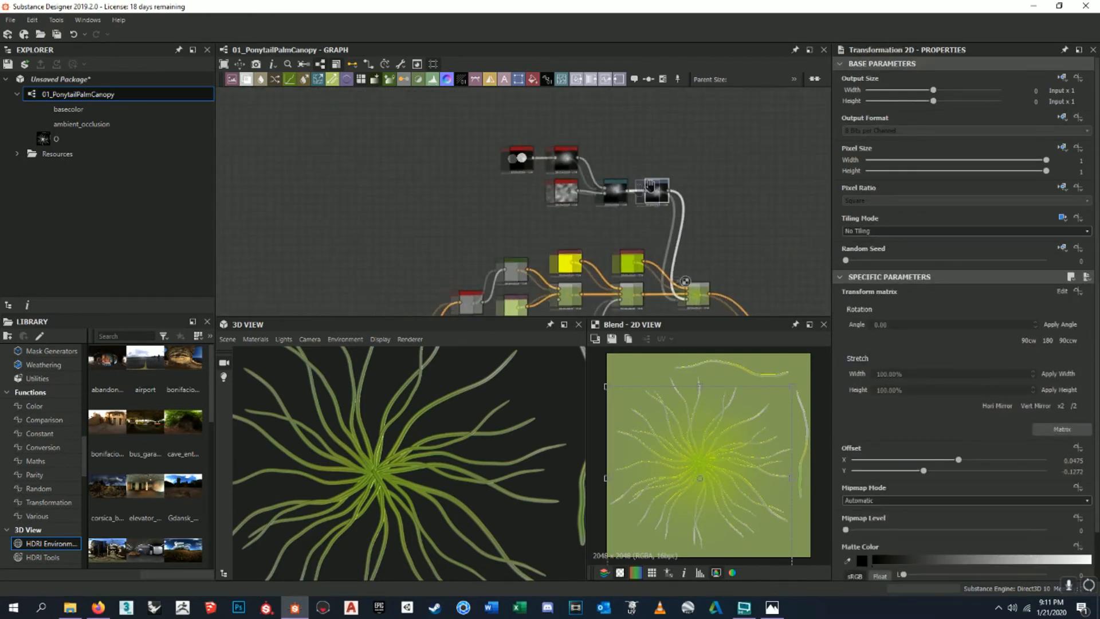
scroll(701, 204, "up", 3)
scroll(701, 204, "down", 1)
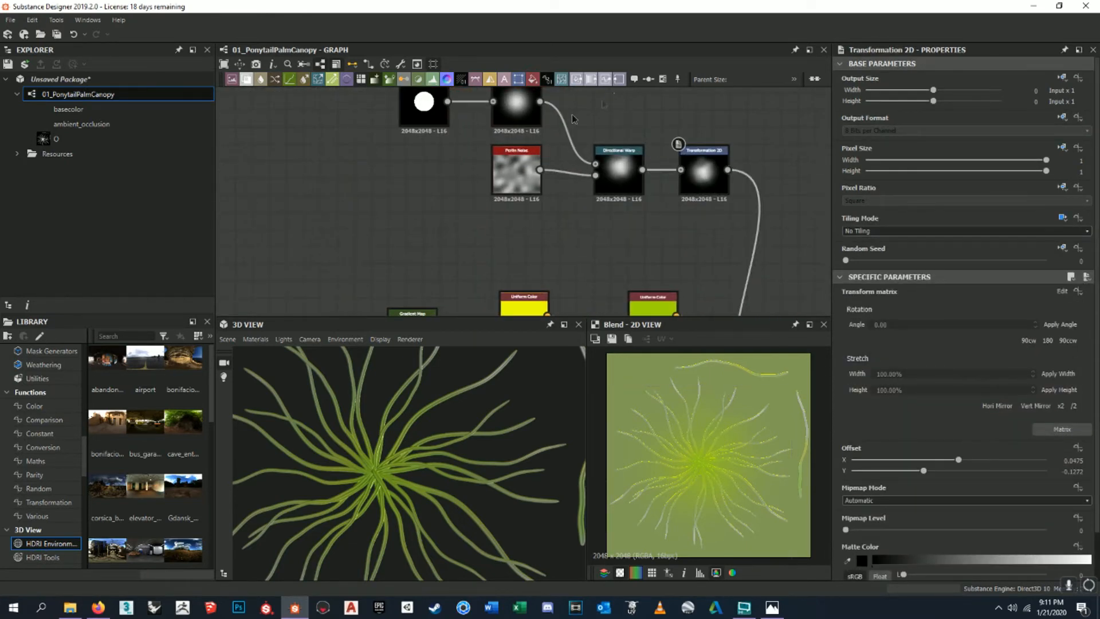
left_click_drag(602, 177, 481, 178)
- Add a Blend node between Directional Warp and Transformation 2D and feed the Directional Warp output into its background input
left_click(570, 222)
key("space")
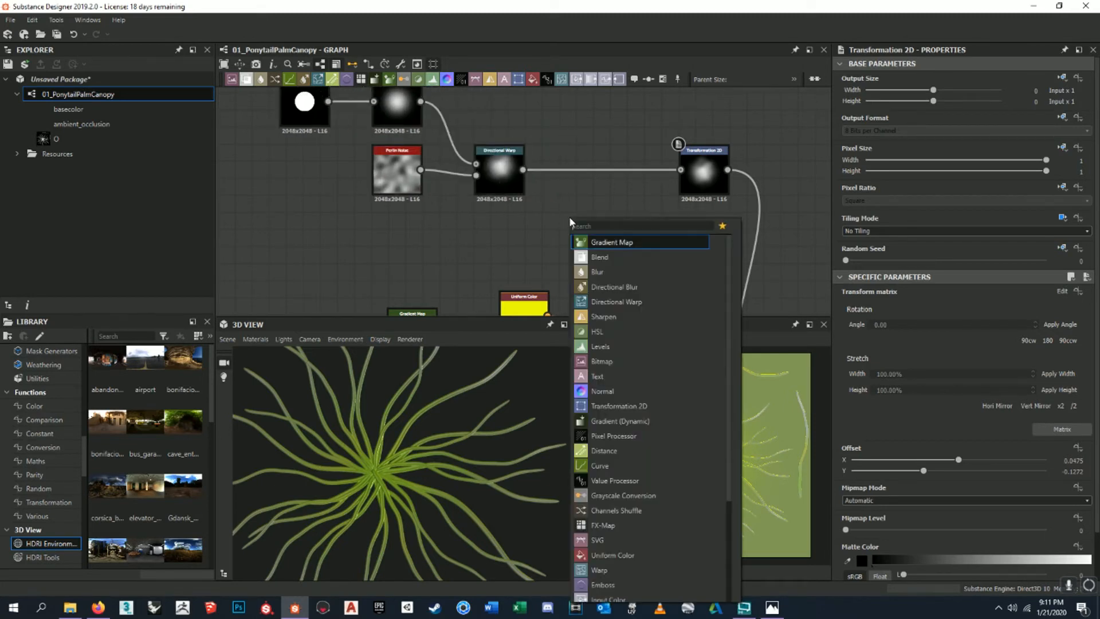
type("blend")
key("Return")
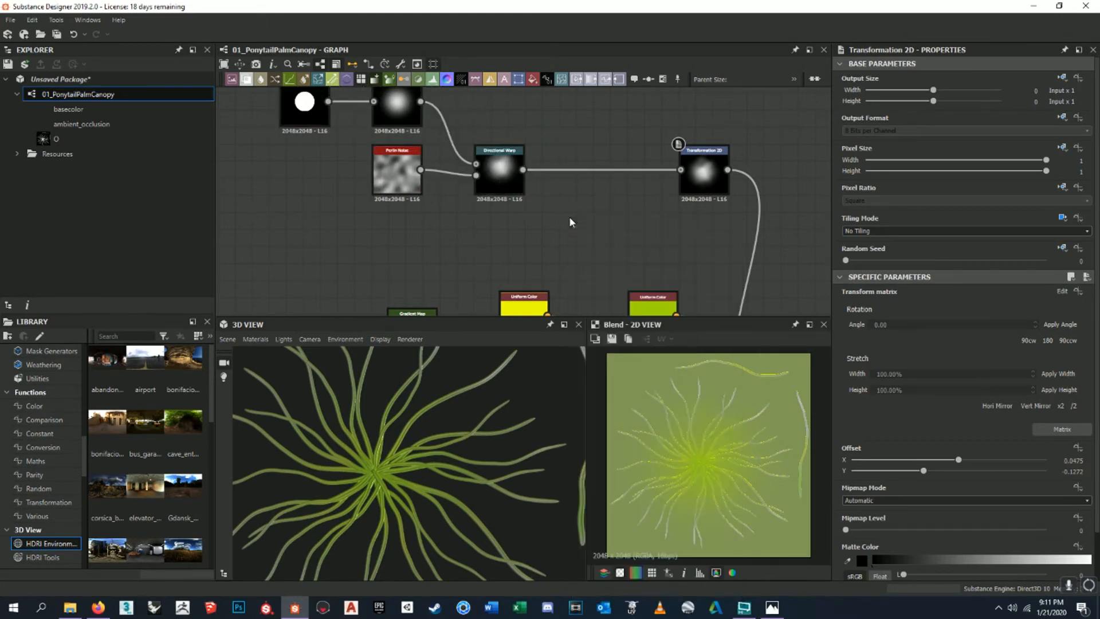
left_click_drag(571, 223, 605, 206)
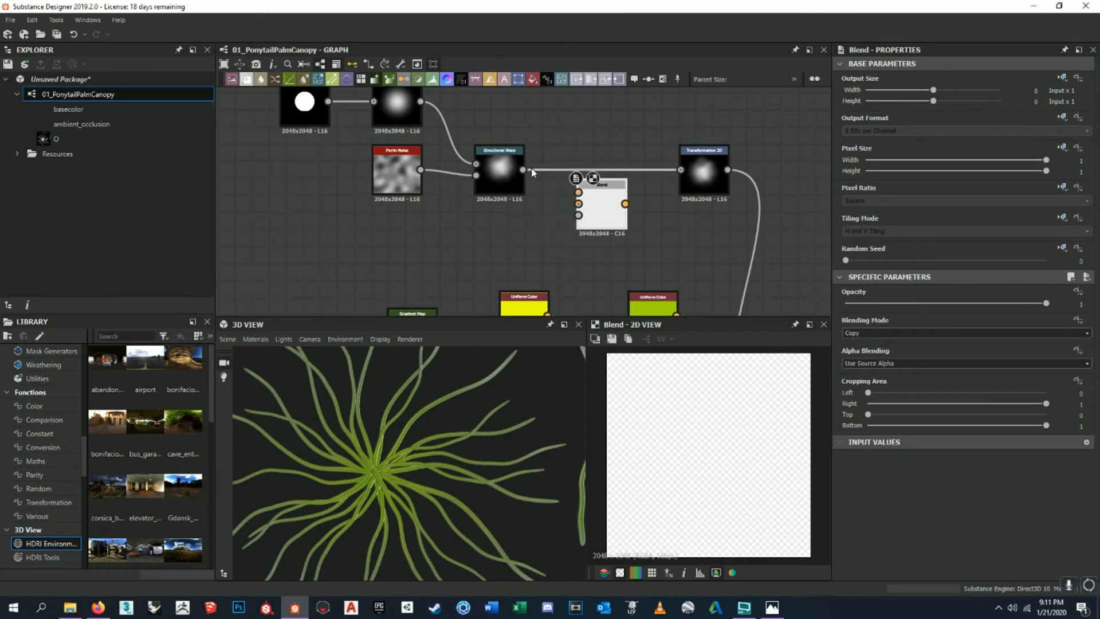
scroll(523, 186, "up", 2)
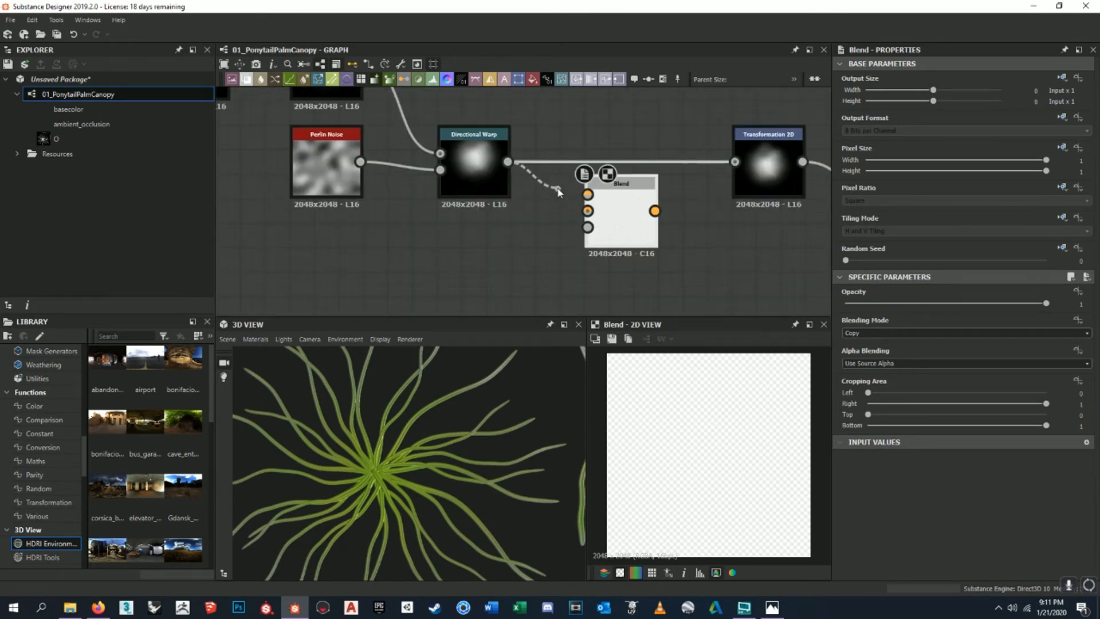
left_click_drag(508, 161, 587, 211)
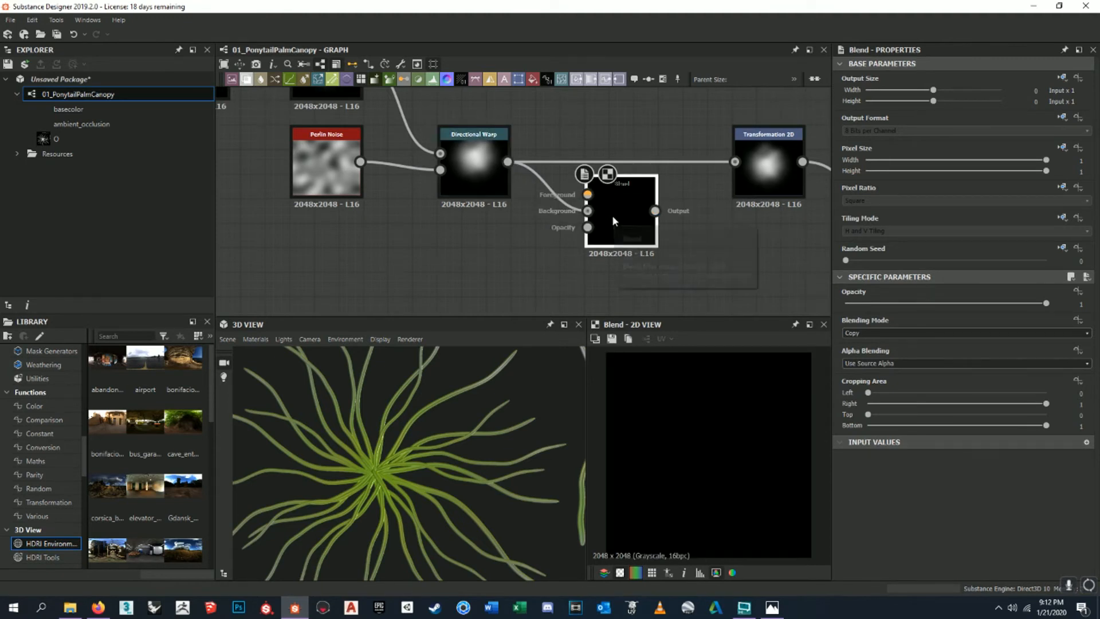
left_click_drag(623, 225, 617, 150)
middle_click_drag(596, 137, 622, 220)
- Add a BnW Spots 1 noise node and connect it to the new Blend node's foreground input
key("space")
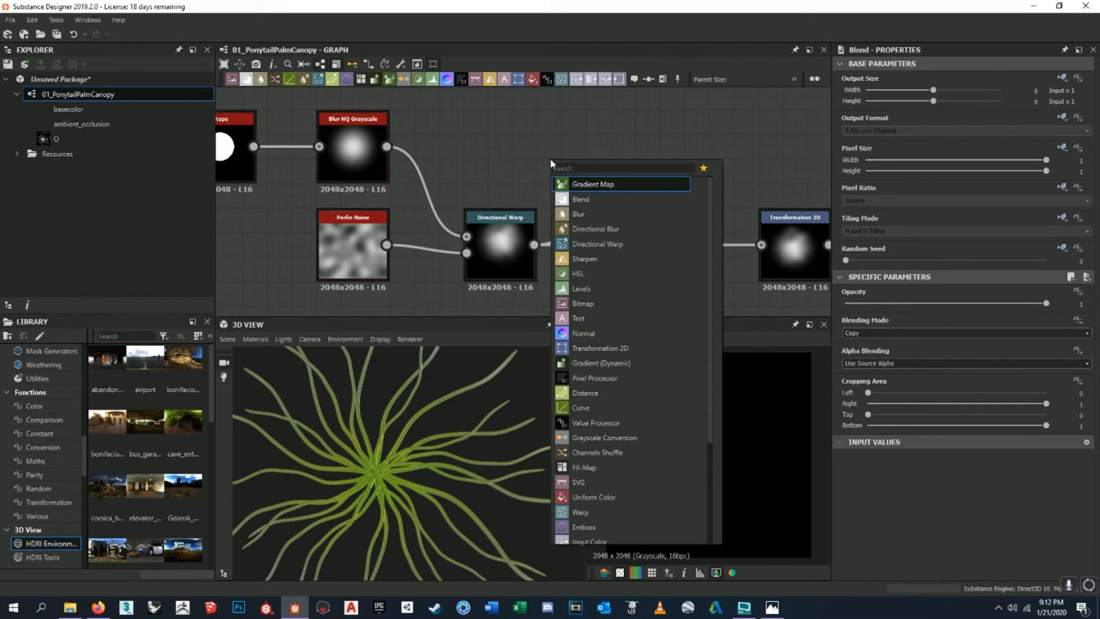
type("b")
key("BackSpace")
type("noise")
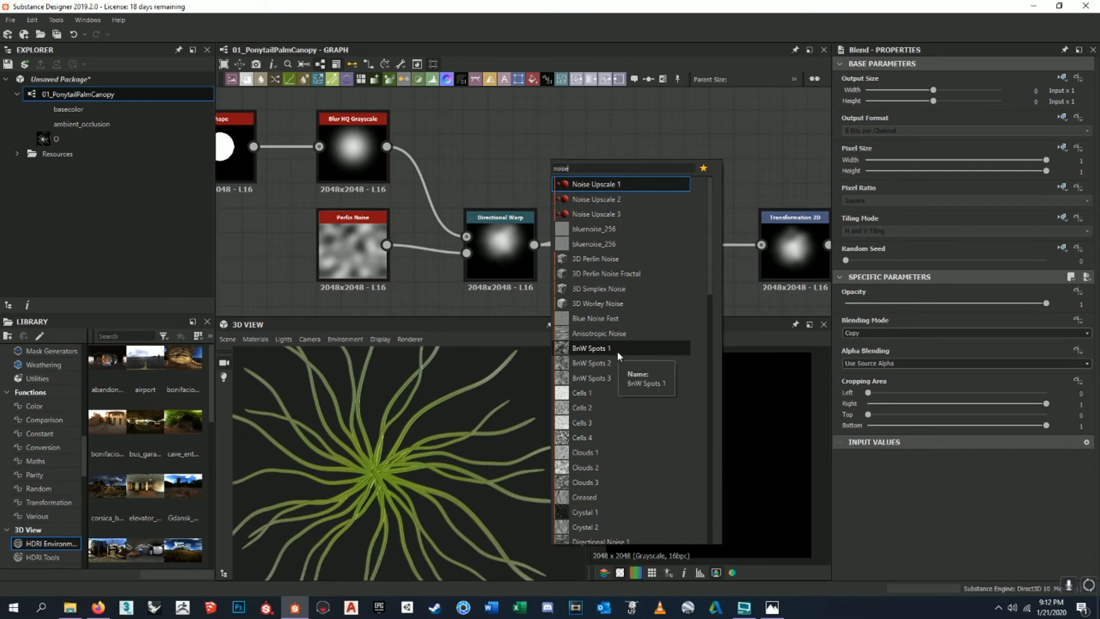
key("Escape")
left_click_drag(566, 174, 613, 204)
left_click(644, 221)
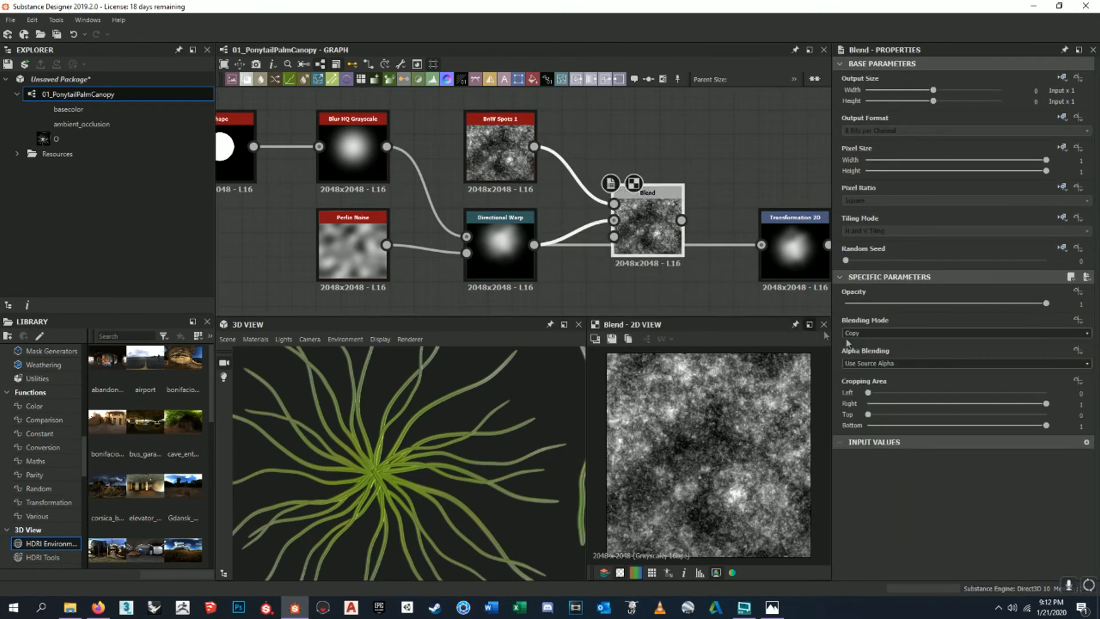
- Try the Subtract and Multiply blending modes on the new Blend node
left_click(914, 333)
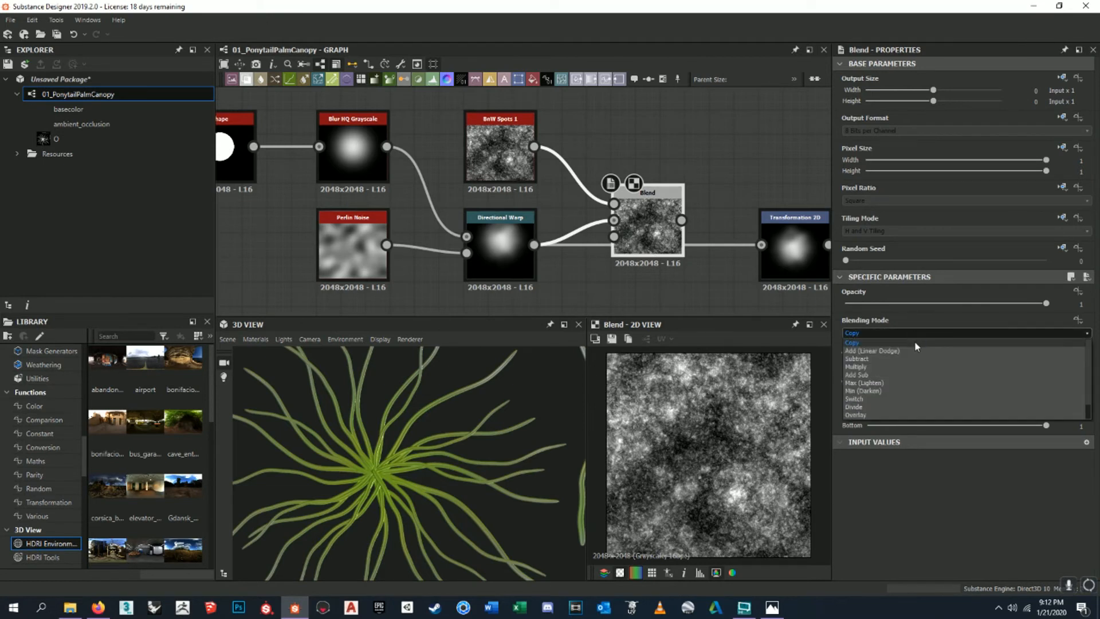
left_click(914, 339)
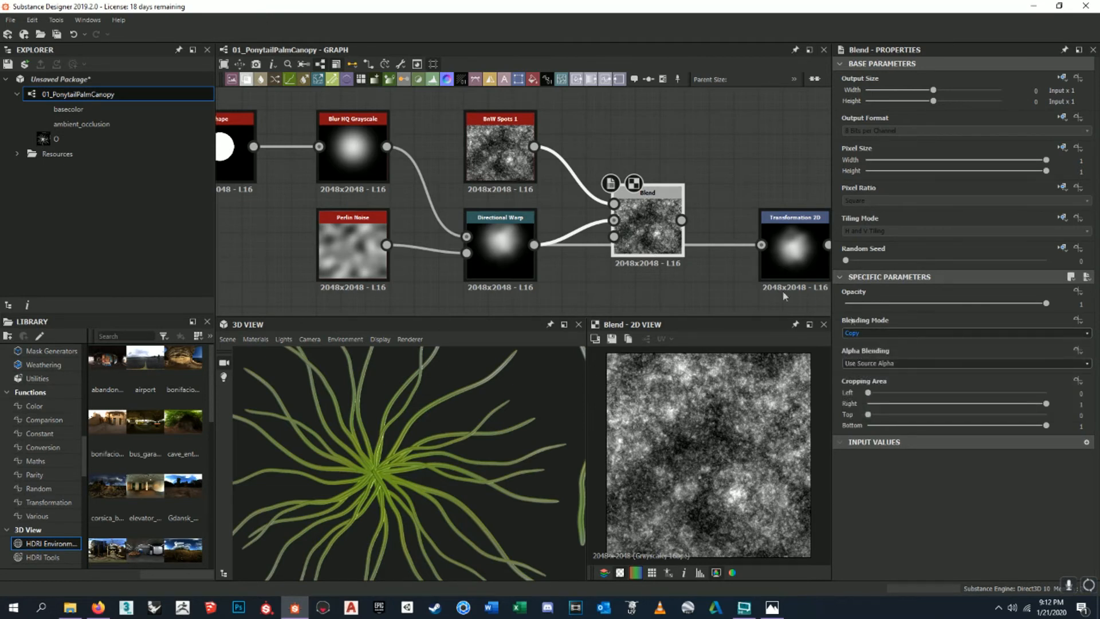
left_click(868, 336)
left_click(868, 341)
key("Down")
key("Down")
key("Down")
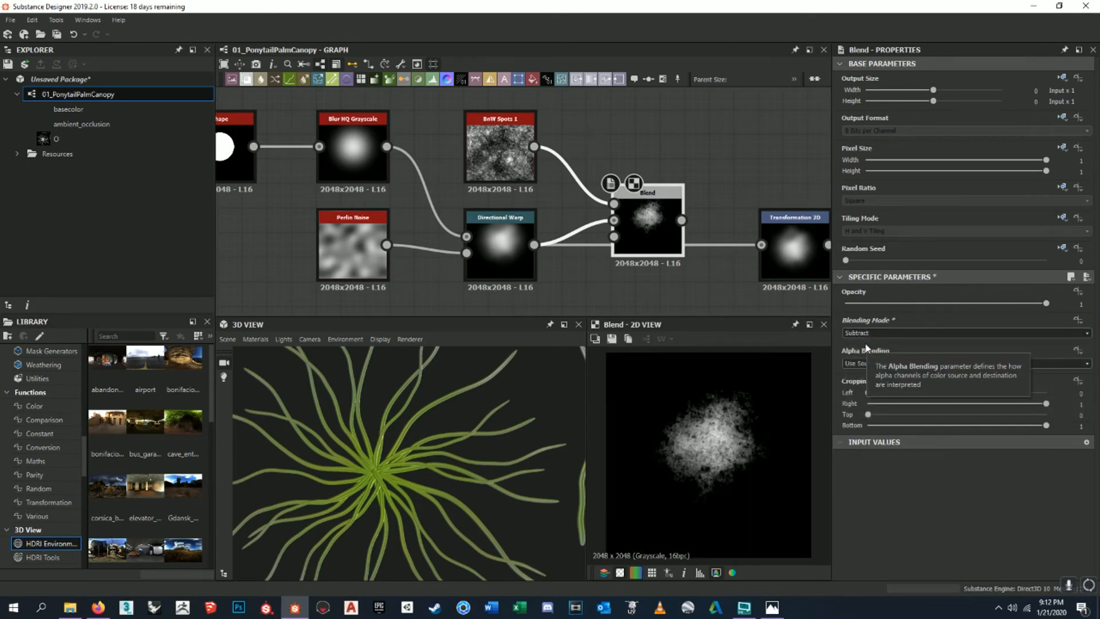
key("Down")
key("Up")
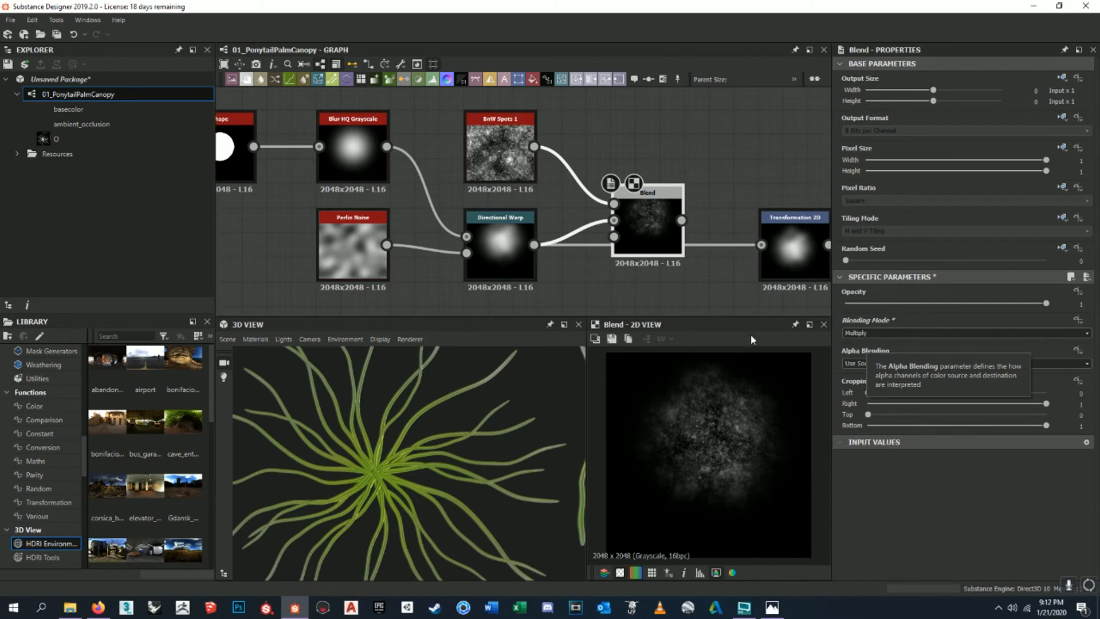
middle_click_drag(716, 238, 693, 201)
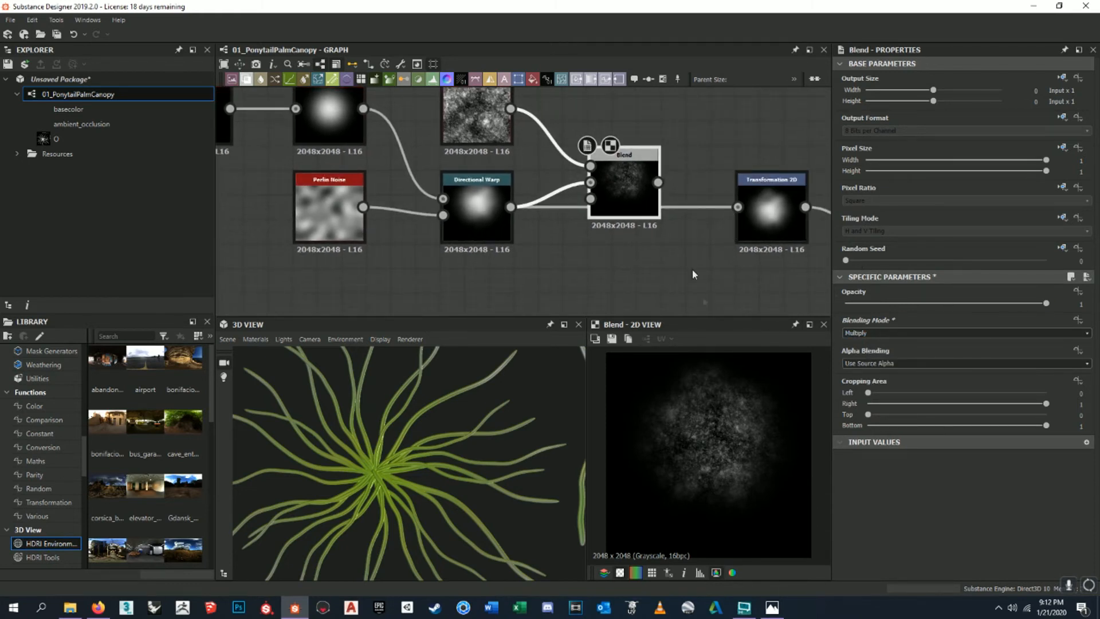
key("Down")
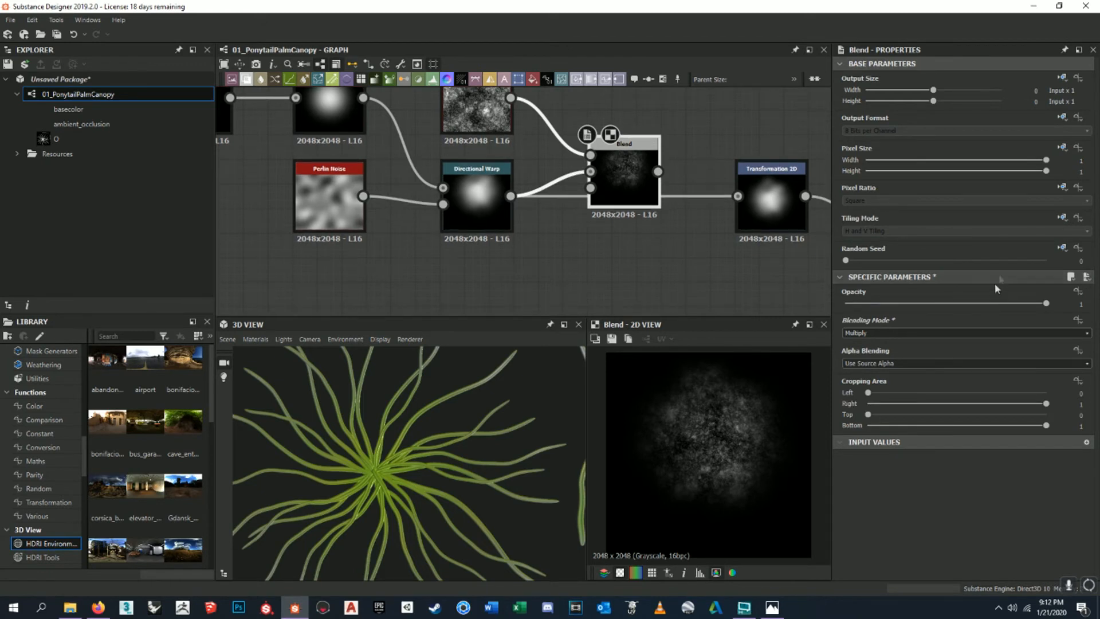
- Compare Max (Lighten) and Min (Darken) on the new Blend node, settle on the Divide blending mode, and inspect the mask
left_click(875, 333)
left_click(864, 382)
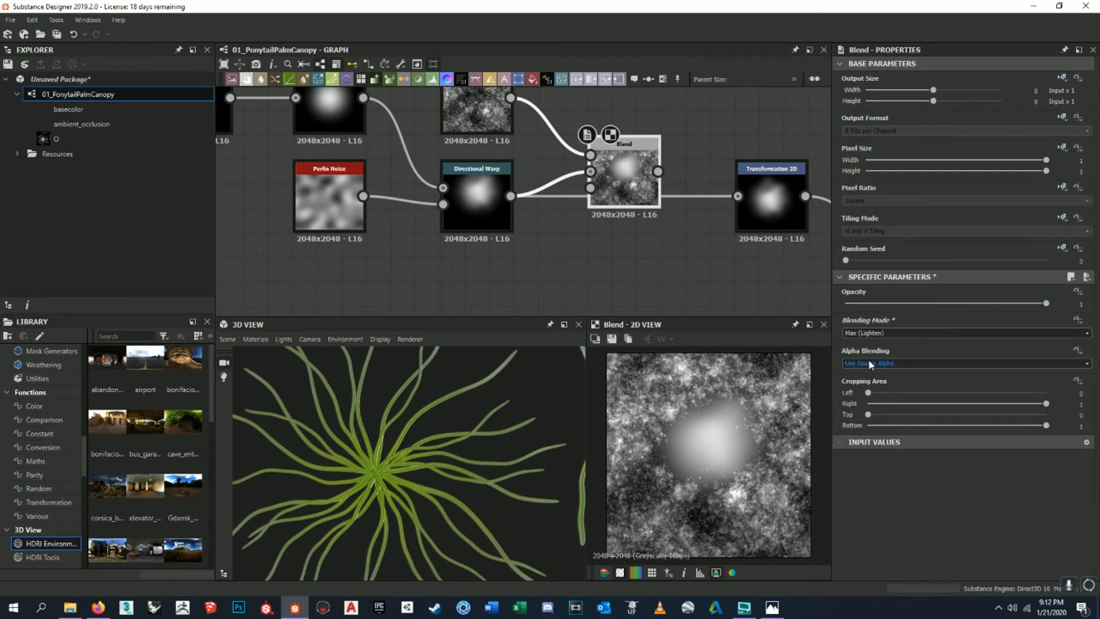
key("Down")
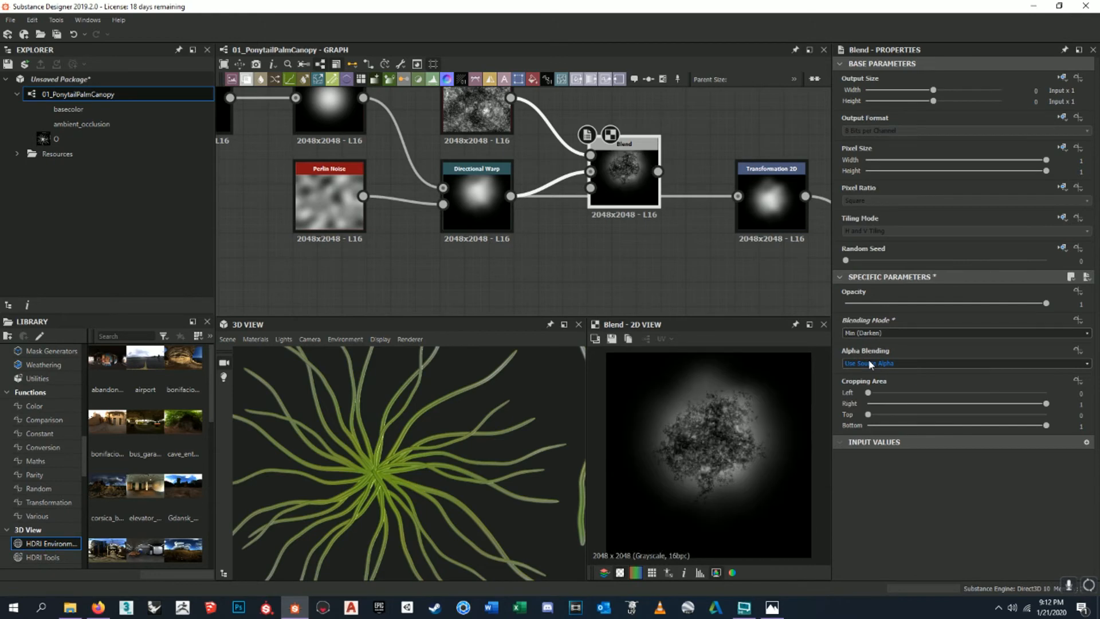
key("Down")
key("Down")
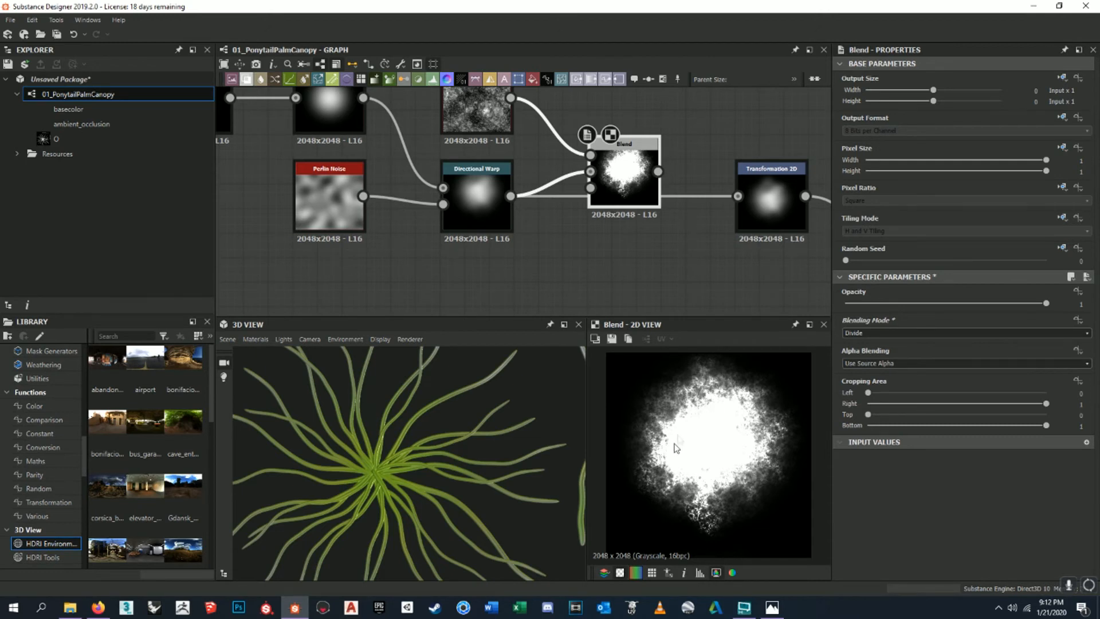
scroll(698, 442, "up", 3)
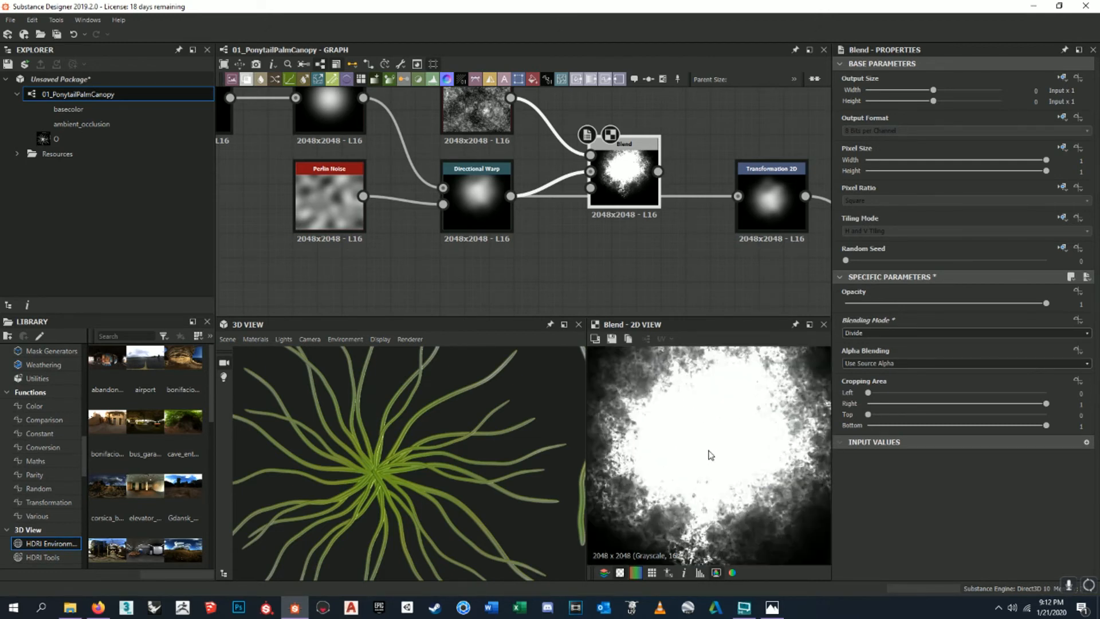
scroll(689, 417, "down", 3)
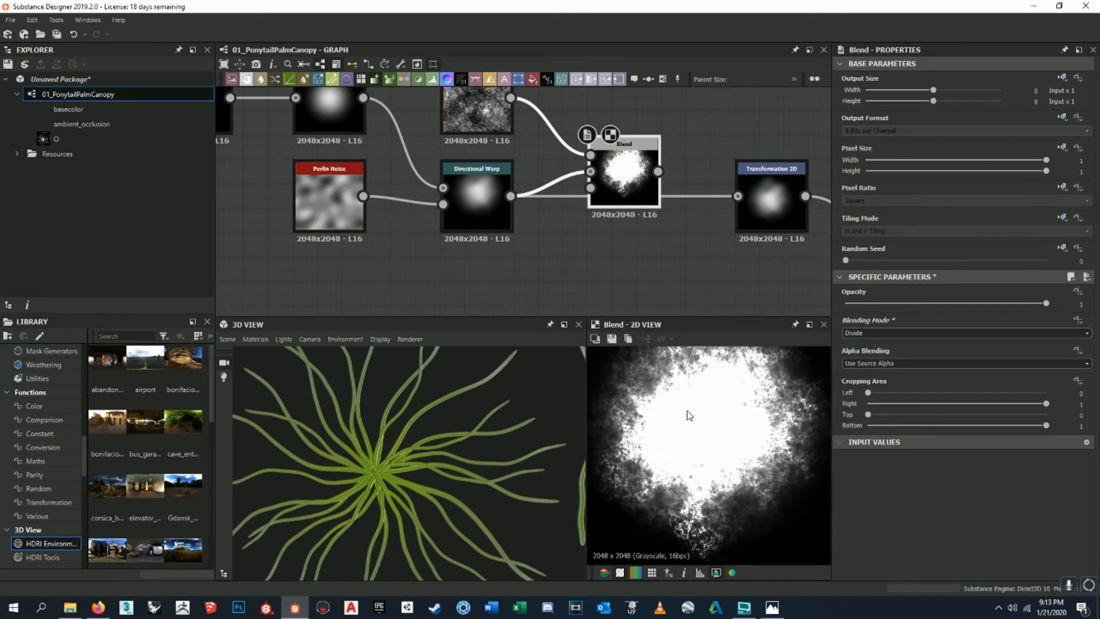
scroll(709, 422, "down", 1)
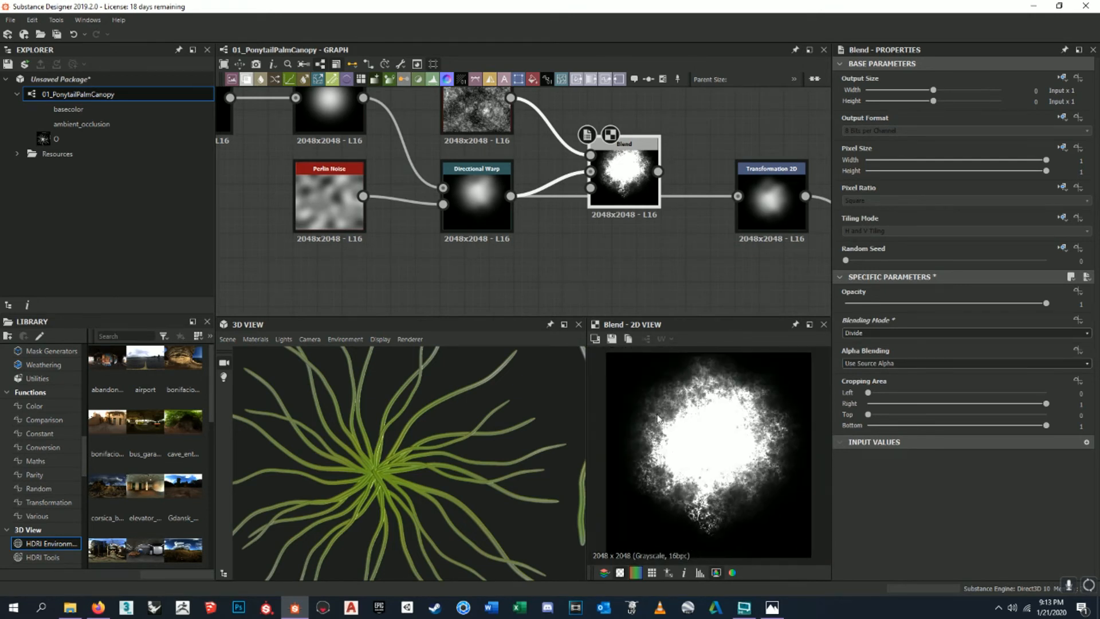
- Connect the new Blend node's output to the Transformation 2D input and inspect the final colour Blend up close
middle_click_drag(667, 283, 569, 236)
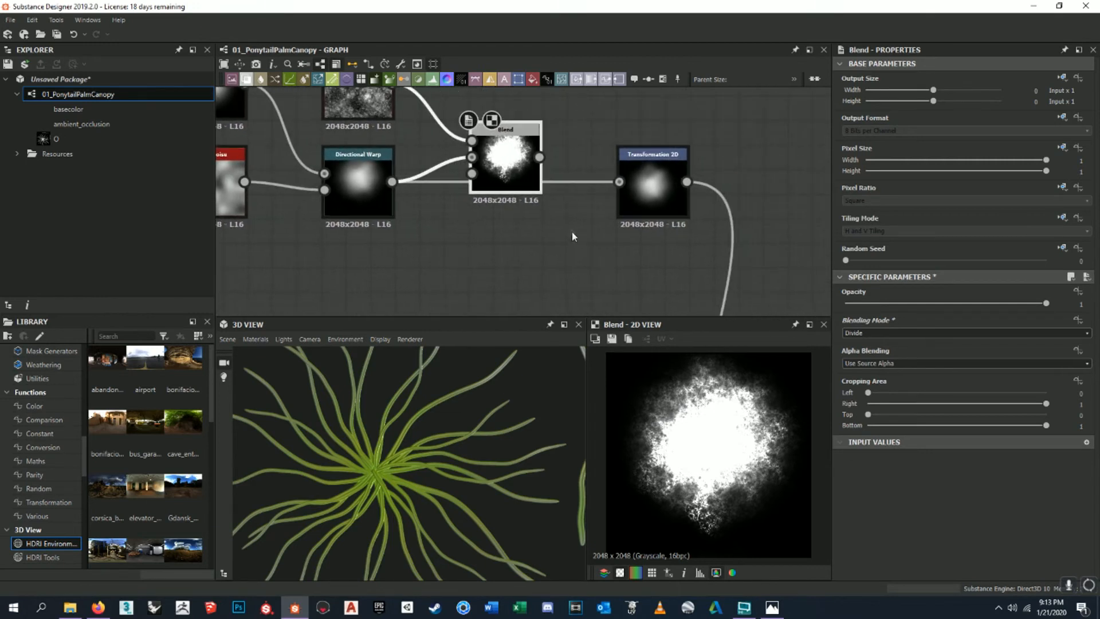
left_click_drag(559, 149, 618, 184)
scroll(641, 234, "down", 4)
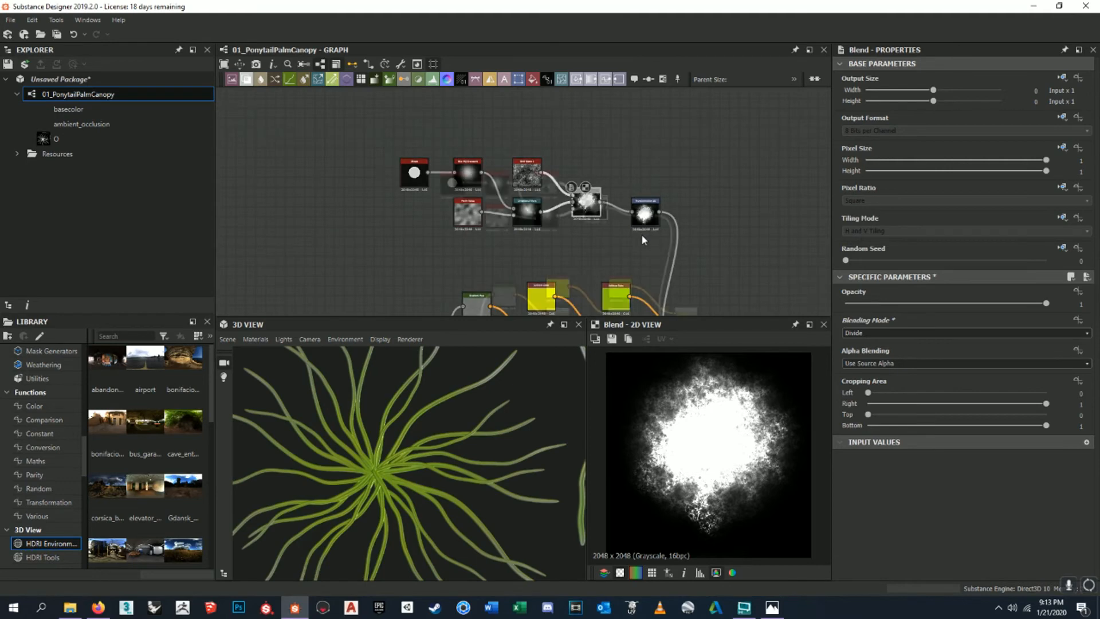
scroll(661, 226, "up", 8)
double_click(650, 217)
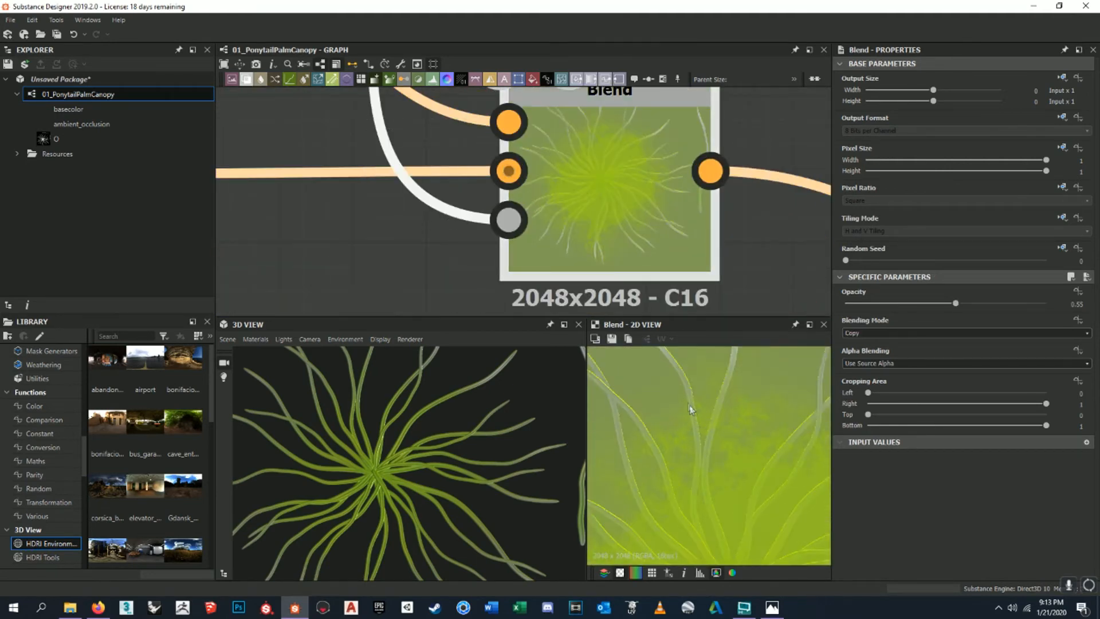
scroll(513, 445, "up", 6)
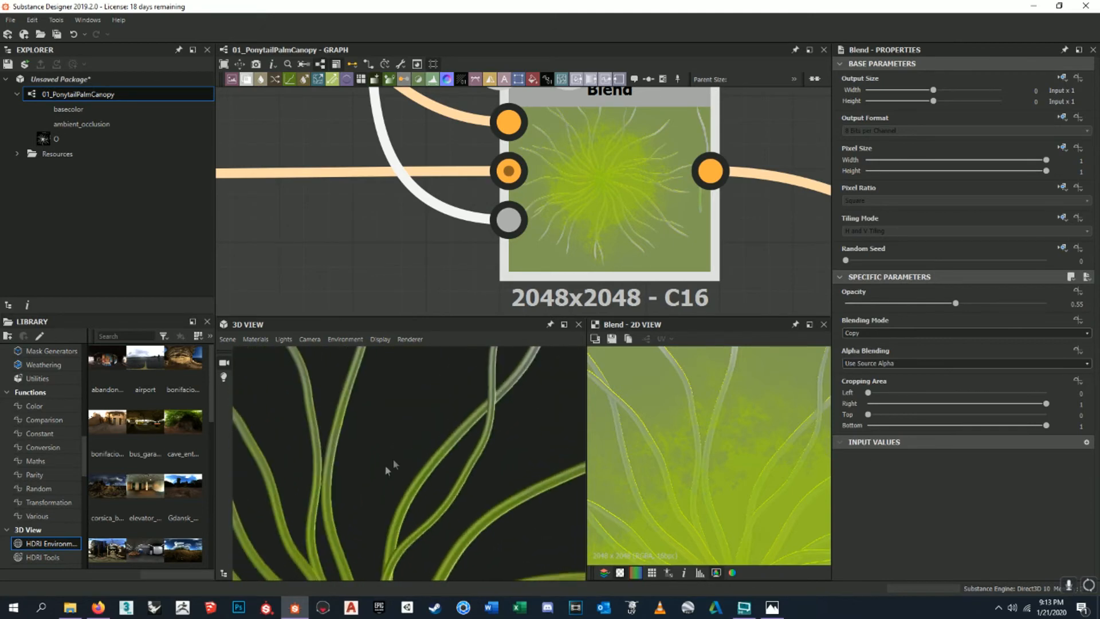
- Display the Base Material node's outputs in the 3D view
scroll(497, 427, "up", 1)
middle_click_drag(510, 427, 463, 425)
scroll(462, 425, "down", 2)
scroll(596, 232, "down", 8)
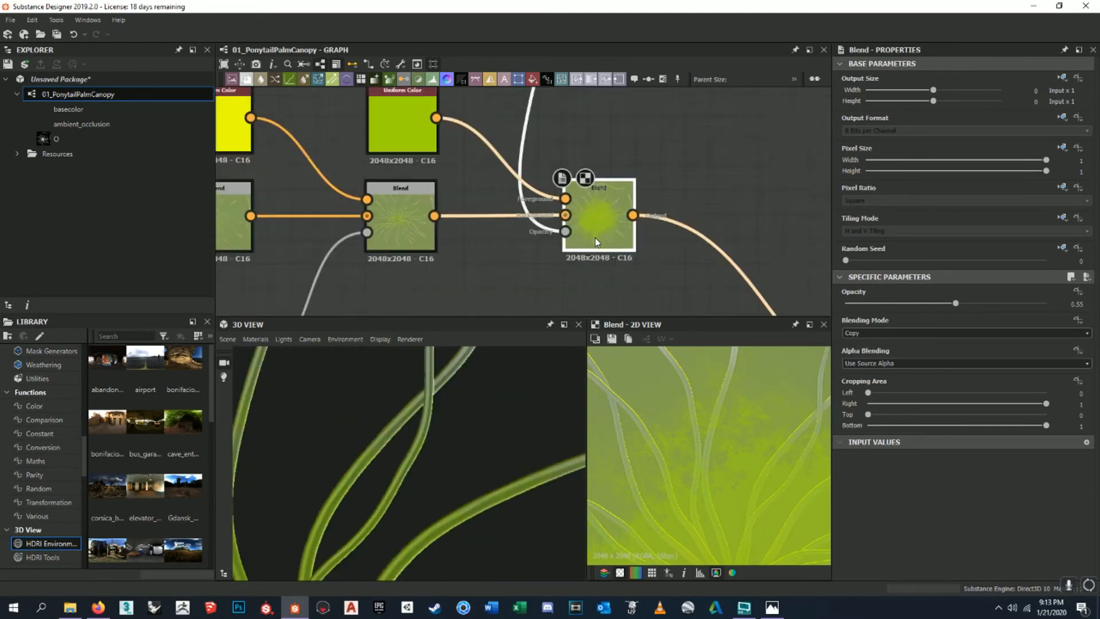
scroll(607, 231, "down", 2)
scroll(660, 252, "up", 3)
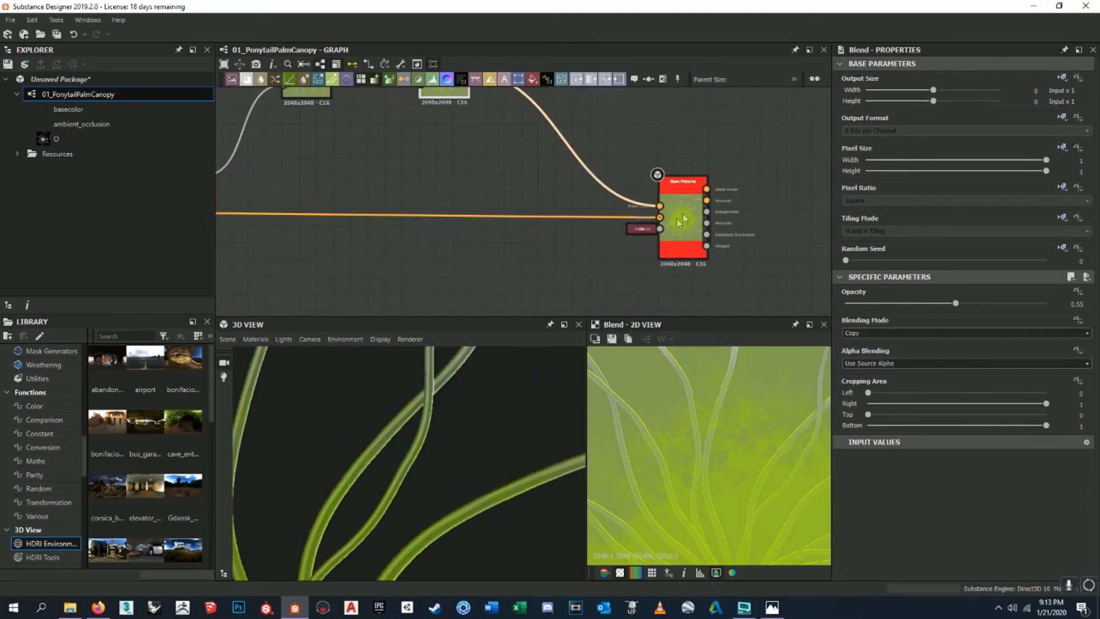
right_click(694, 206)
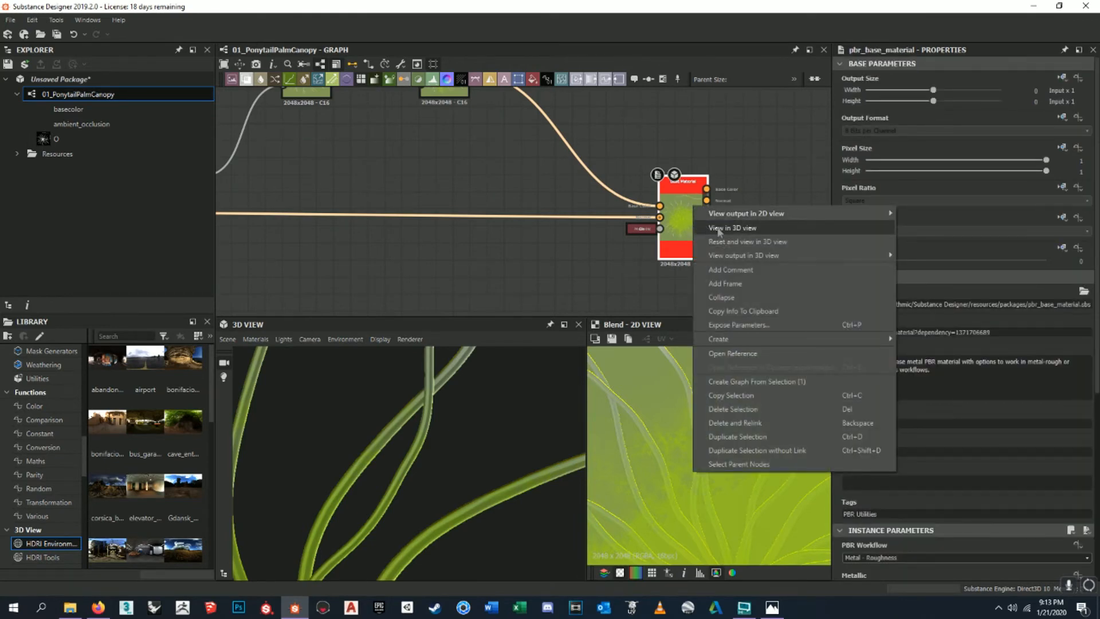
left_click(718, 229)
- Temporarily set the green Uniform Color feeding the final colour Blend to pure red to highlight the mask area
scroll(578, 250, "down", 4)
scroll(557, 258, "up", 2)
middle_click_drag(557, 258, 520, 220)
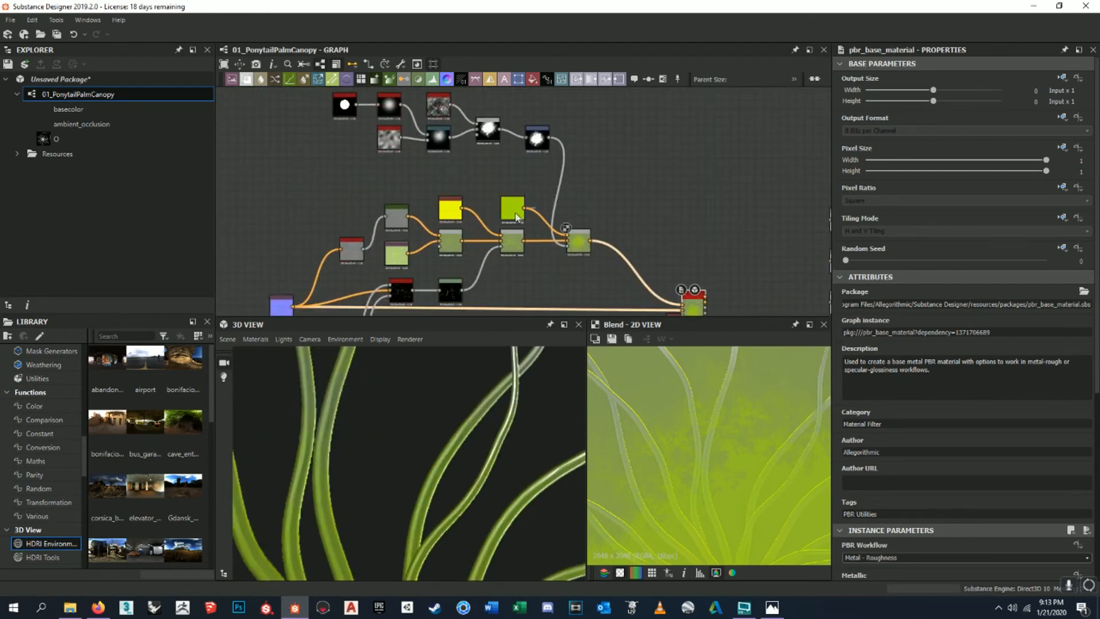
left_click(520, 219)
scroll(495, 429, "down", 6)
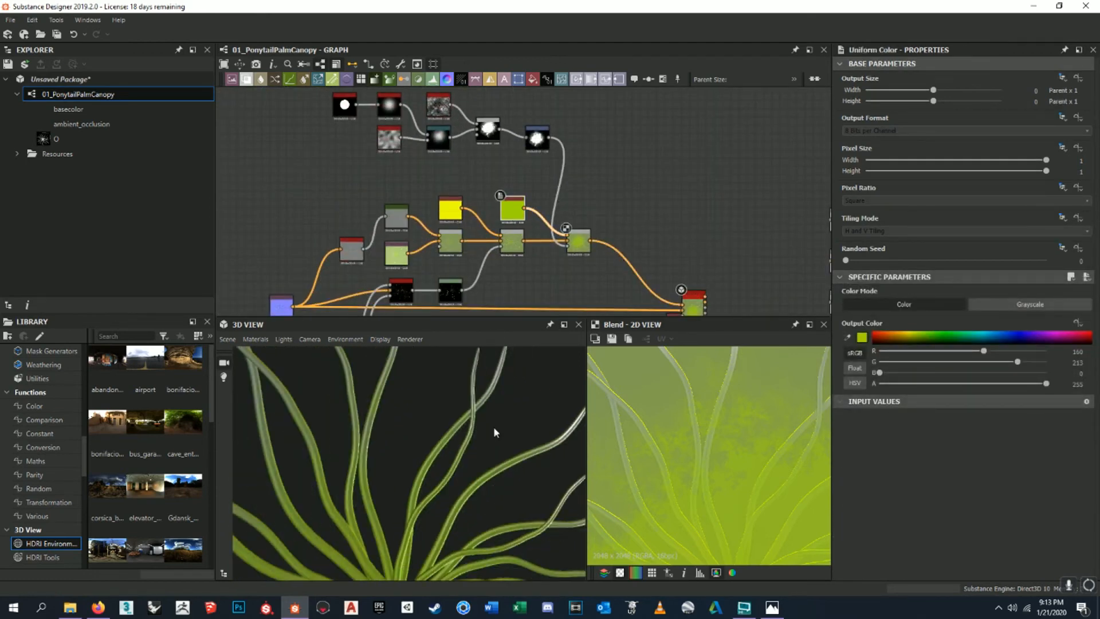
left_click(872, 336)
- Examine how far the red mask spreads along the leaves in the 3D and 2D views and check its Blend node
scroll(338, 461, "up", 5)
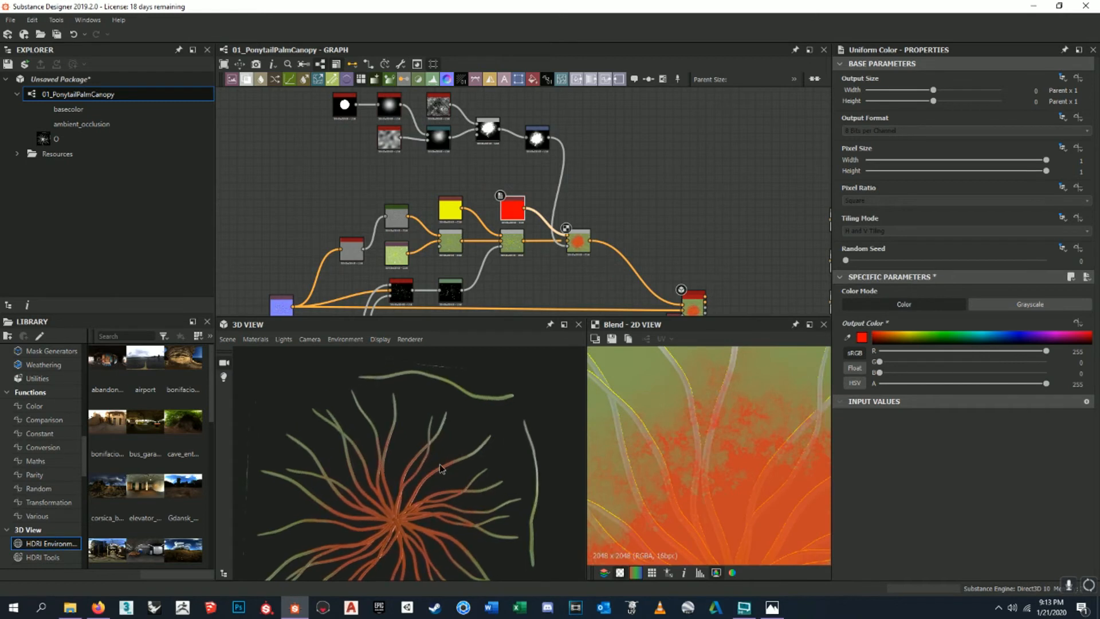
scroll(338, 461, "up", 6)
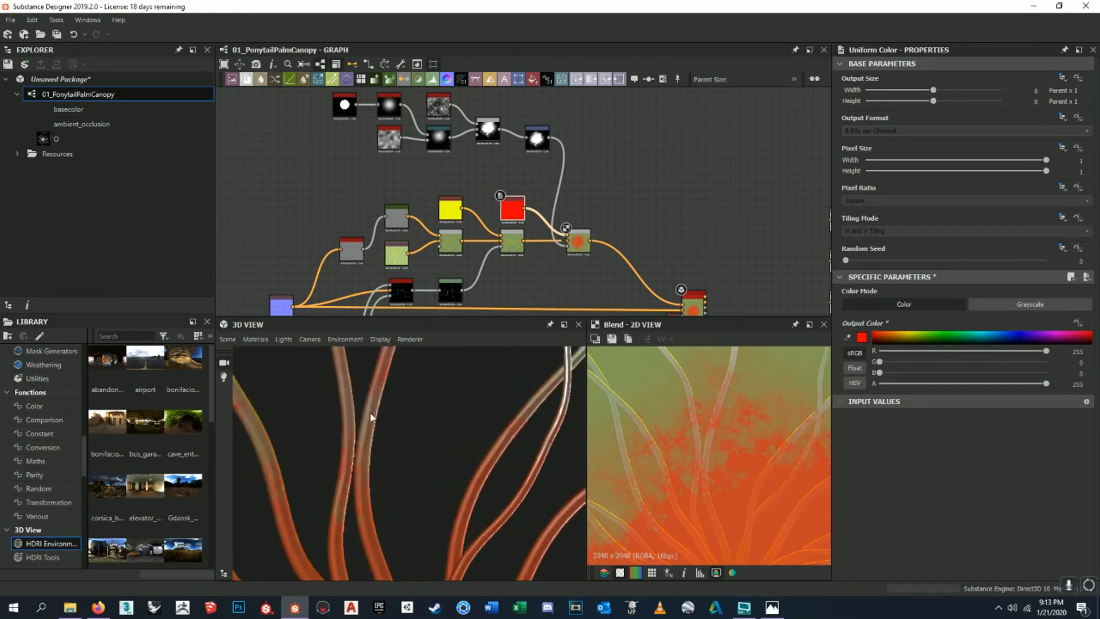
scroll(431, 450, "down", 3)
left_click_drag(491, 483, 425, 465)
middle_click_drag(424, 465, 453, 487)
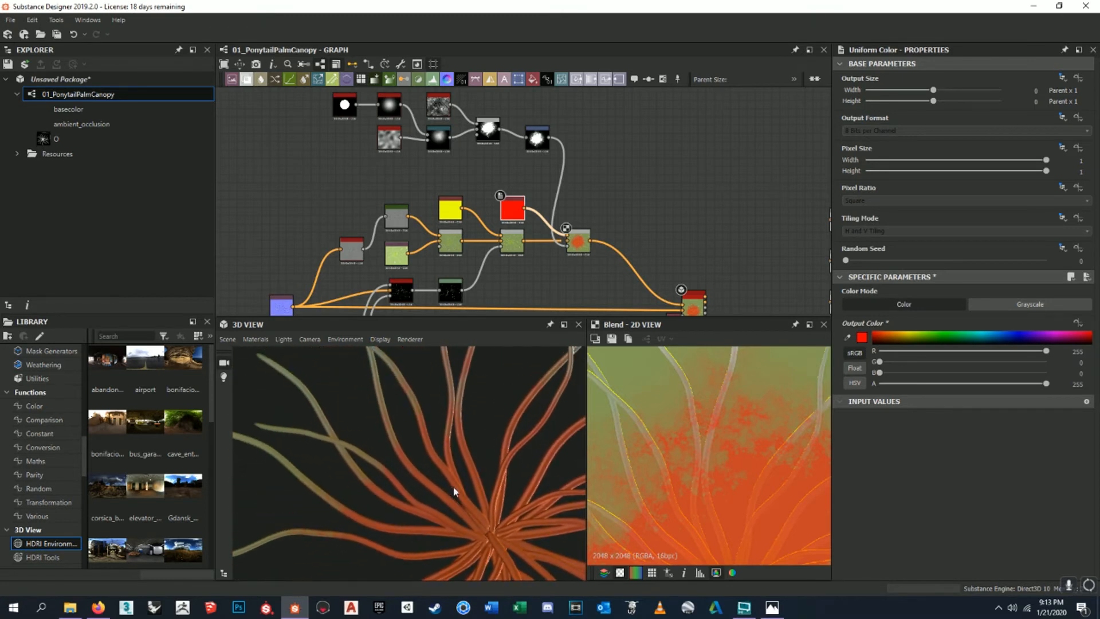
scroll(741, 470, "down", 4)
middle_click_drag(741, 470, 718, 448)
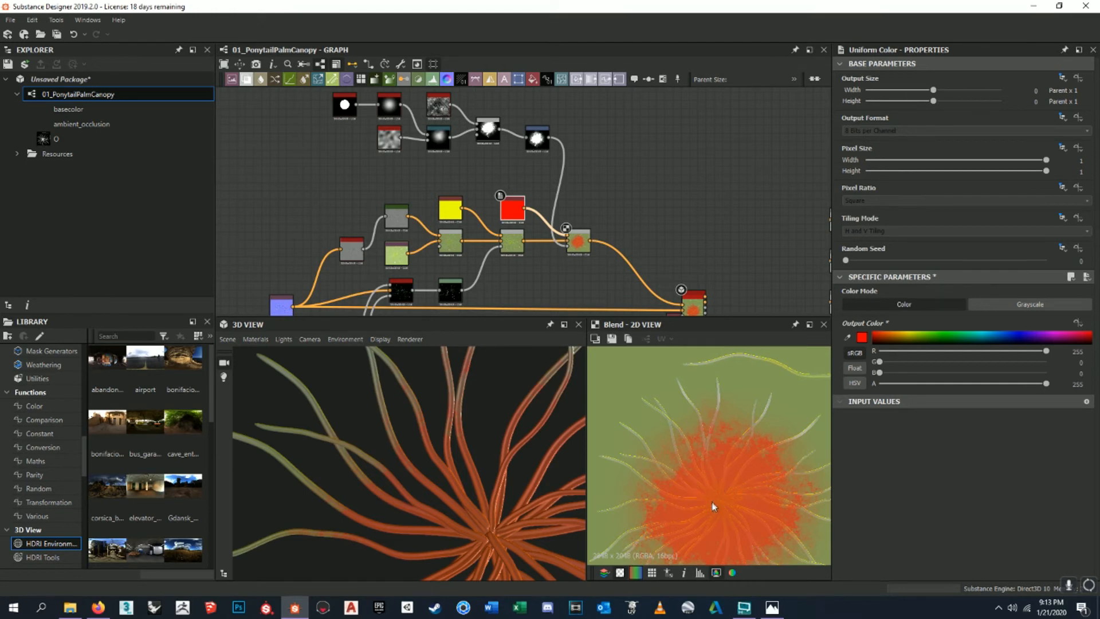
scroll(686, 467, "up", 3)
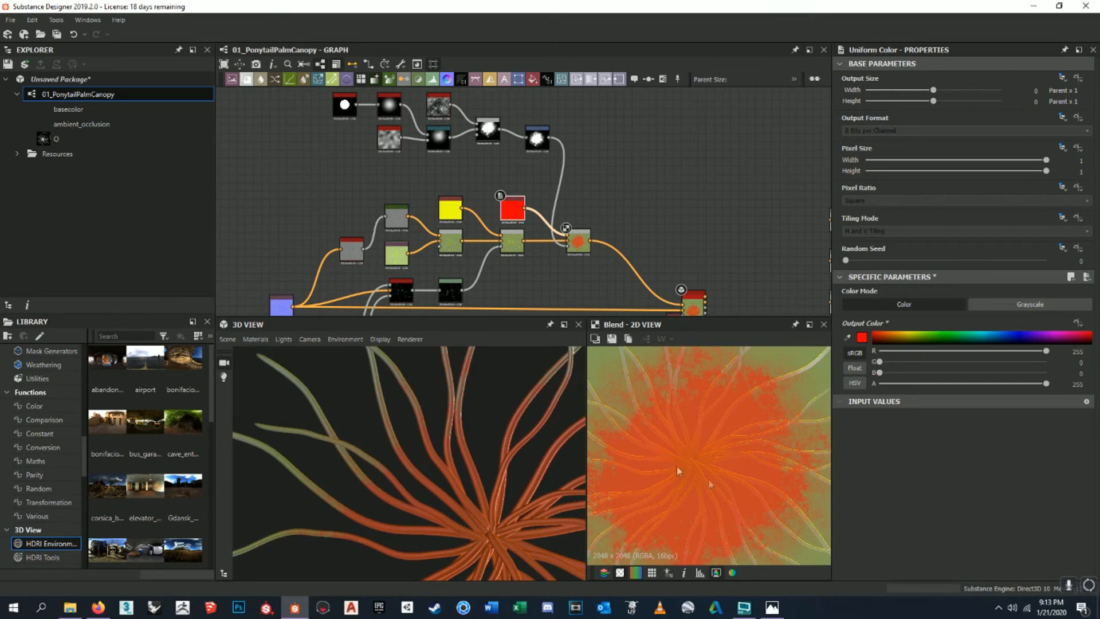
scroll(607, 215, "up", 5)
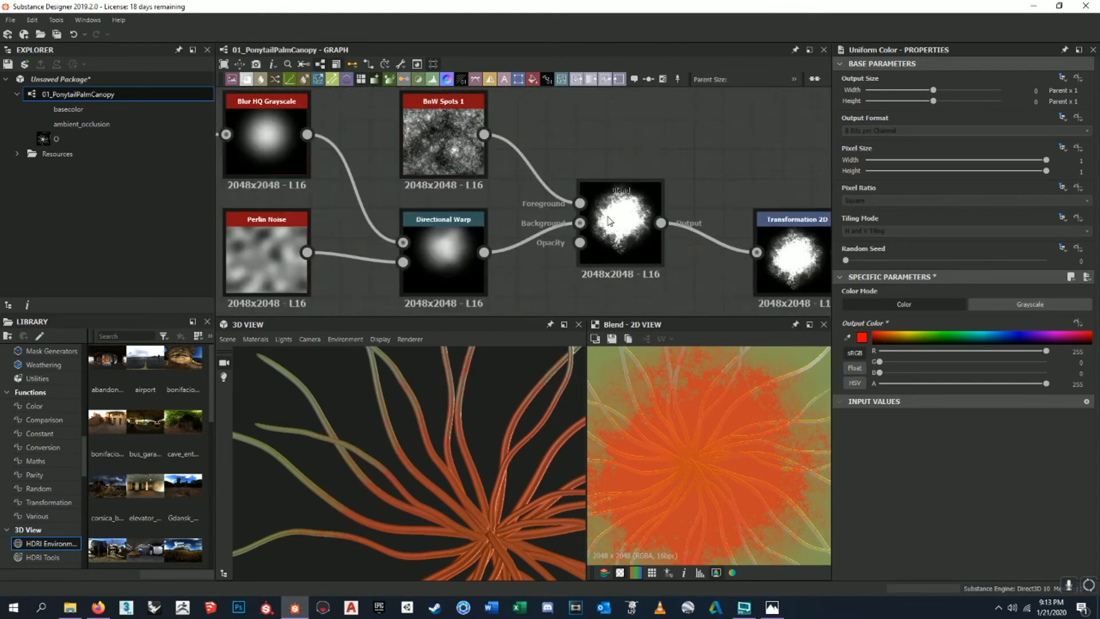
left_click(608, 221)
middle_click_drag(496, 208, 503, 142)
scroll(601, 163, "down", 3)
middle_click_drag(678, 196, 647, 174)
scroll(648, 174, "down", 2)
scroll(739, 411, "down", 2)
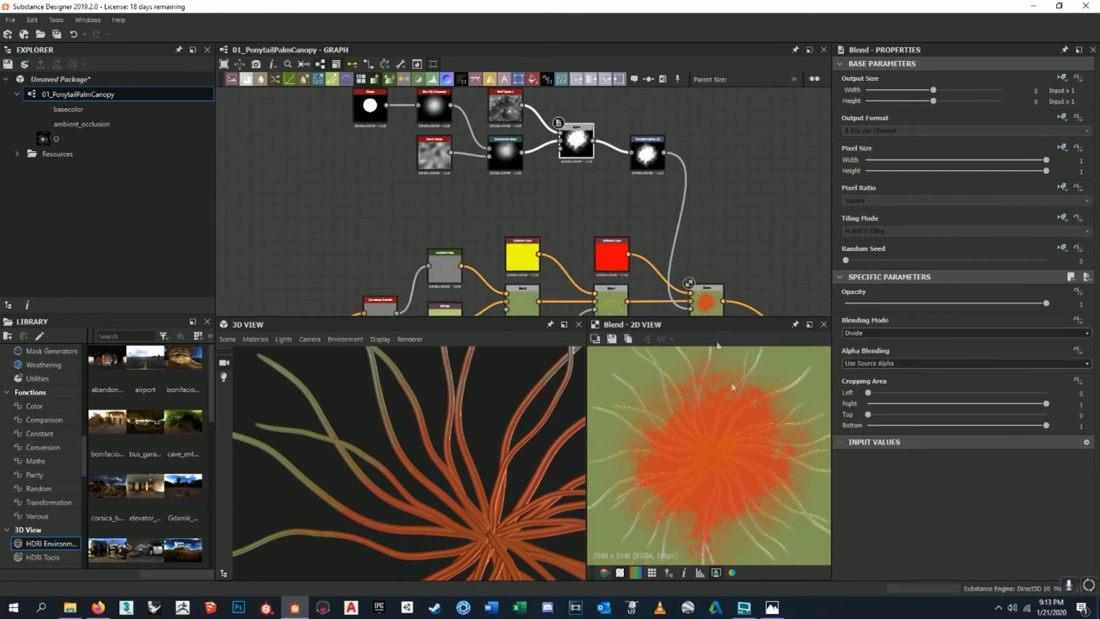
middle_click_drag(709, 236, 656, 196)
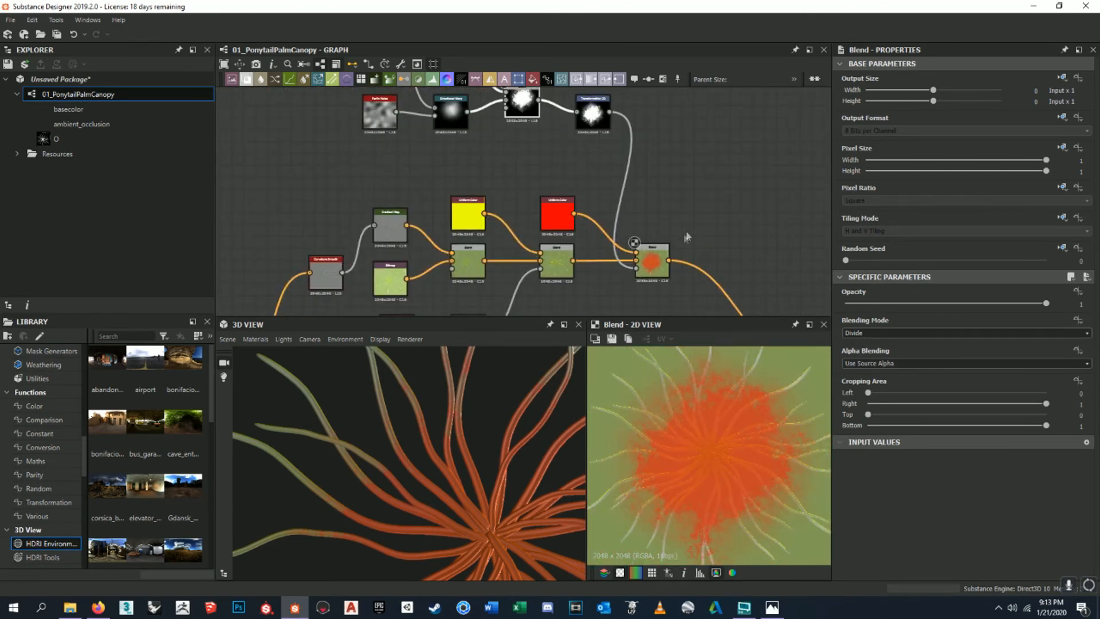
- Shrink the mask in the Transformation 2D node to about half size and centre it on the canopy, with offset X 0.1156, Y -0.1664
middle_click_drag(590, 150, 604, 204)
left_click(606, 160)
scroll(692, 394, "down", 1)
scroll(728, 445, "up", 2)
scroll(655, 401, "down", 2)
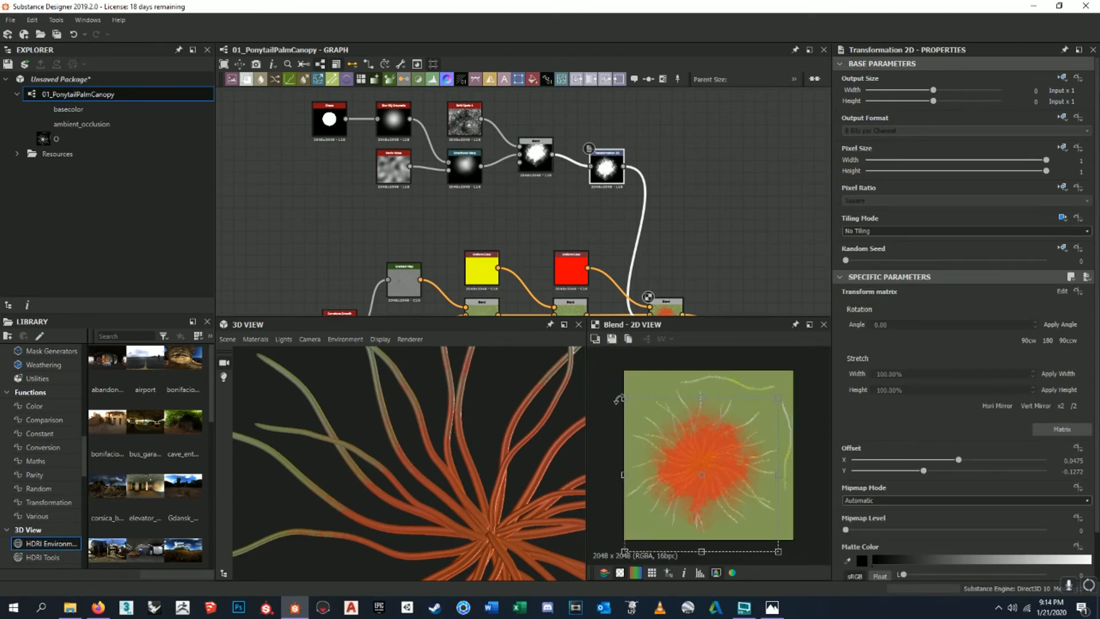
left_click_drag(661, 415, 700, 427)
left_click_drag(726, 463, 731, 459)
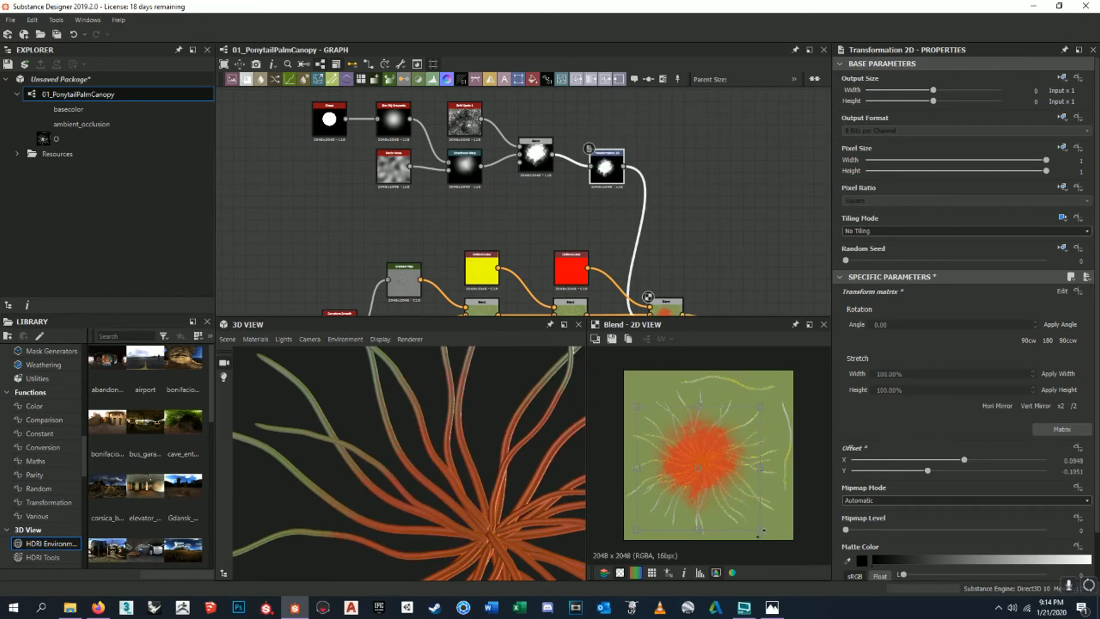
left_click_drag(714, 481, 714, 465)
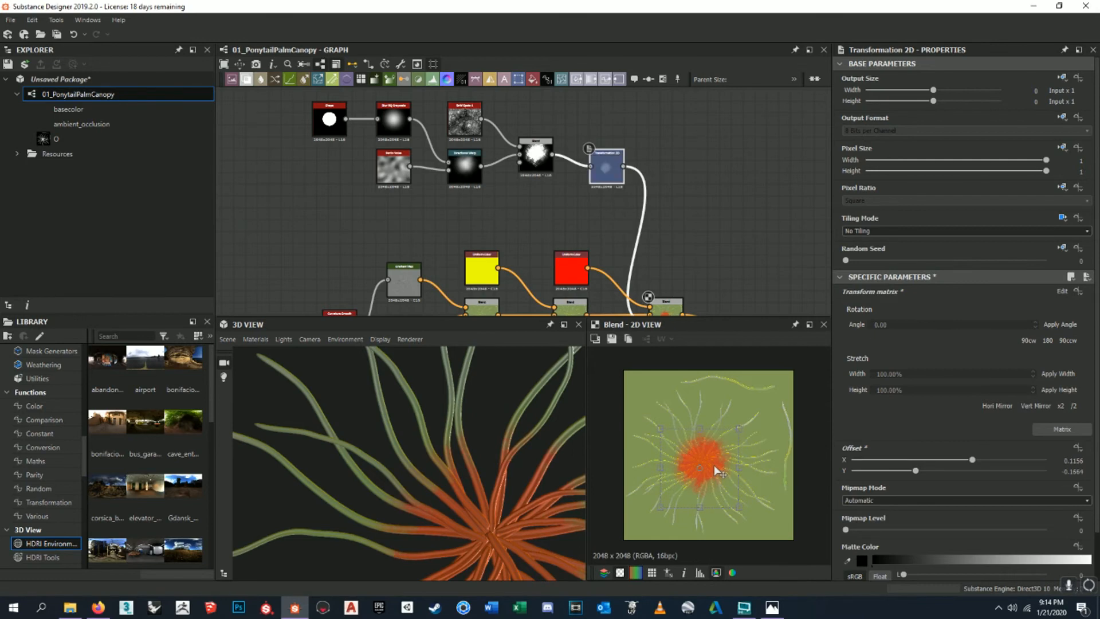
middle_click_drag(505, 475, 490, 449)
scroll(491, 449, "down", 4)
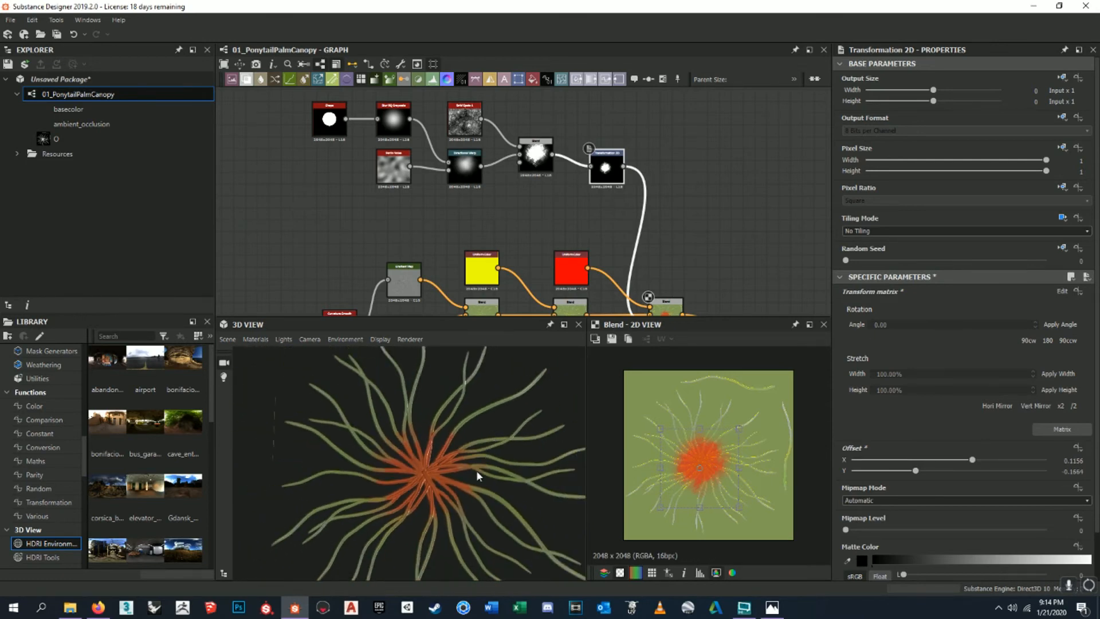
left_click_drag(477, 475, 510, 435)
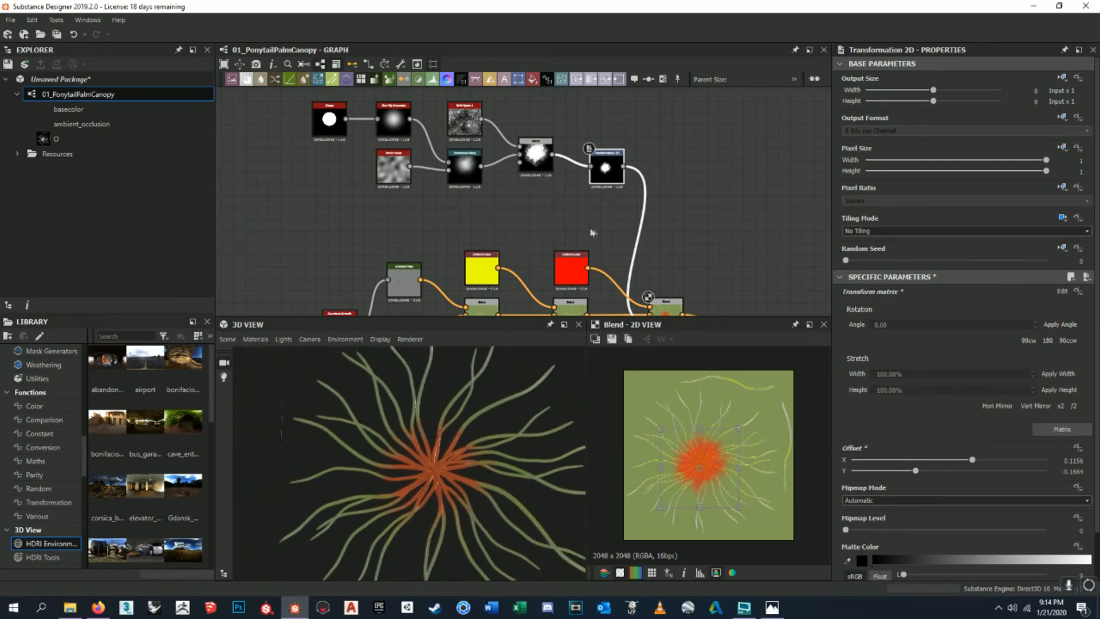
- Move the Transformation 2D node farther from the mask Blend and preview its output in the 2D view
scroll(591, 228, "down", 1)
middle_click_drag(593, 251, 573, 212)
scroll(624, 240, "up", 2)
middle_click_drag(555, 125, 582, 199)
scroll(535, 155, "up", 3)
middle_click_drag(533, 153, 560, 196)
scroll(522, 195, "up", 3)
left_click(515, 184)
double_click(554, 201)
scroll(587, 216, "down", 3)
middle_click_drag(659, 255, 590, 222)
left_click_drag(628, 199, 659, 175)
double_click(664, 185)
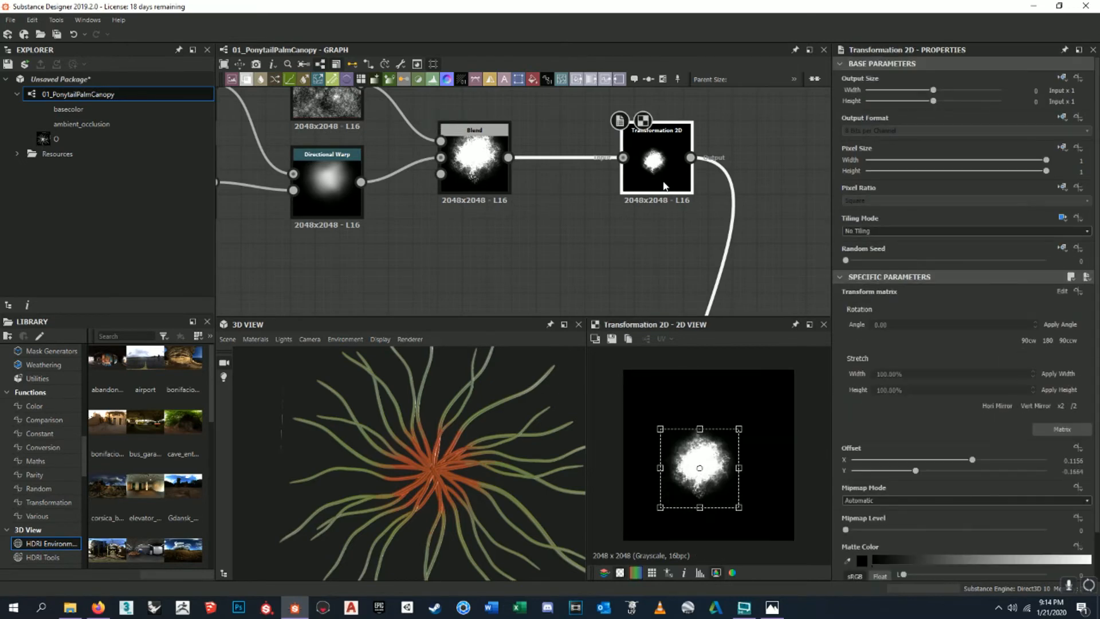
- Lower the opacity of the Divide-mode mask Blend, trying values from 0.04 to 0.1 and settling slightly higher for a softer, broken edge
double_click(474, 172)
middle_click_drag(562, 215, 735, 228)
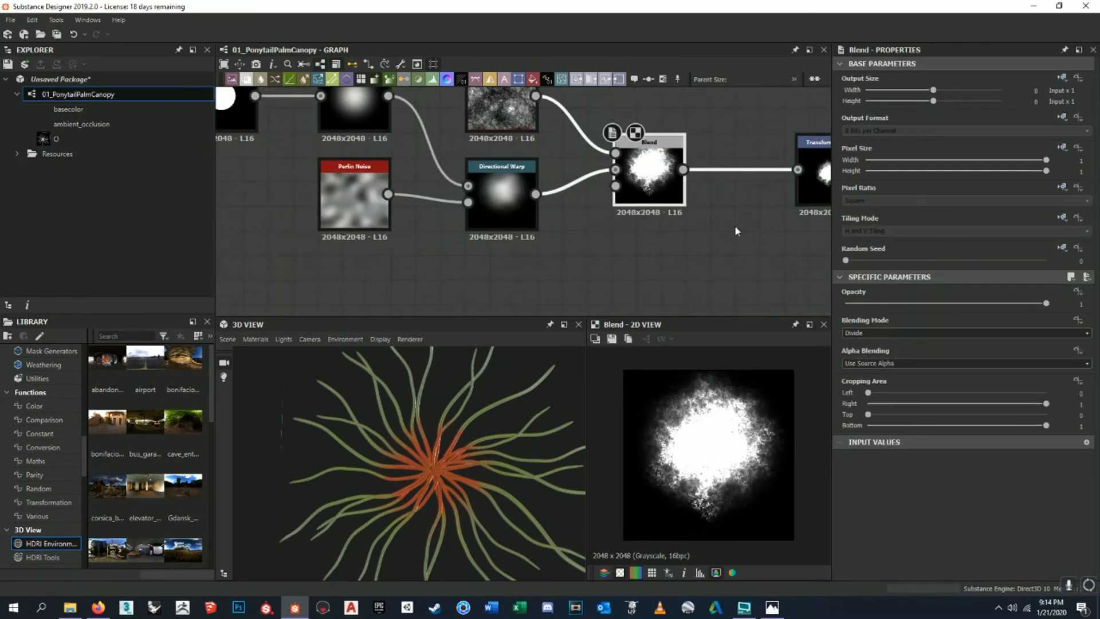
left_click_drag(1042, 305, 861, 305)
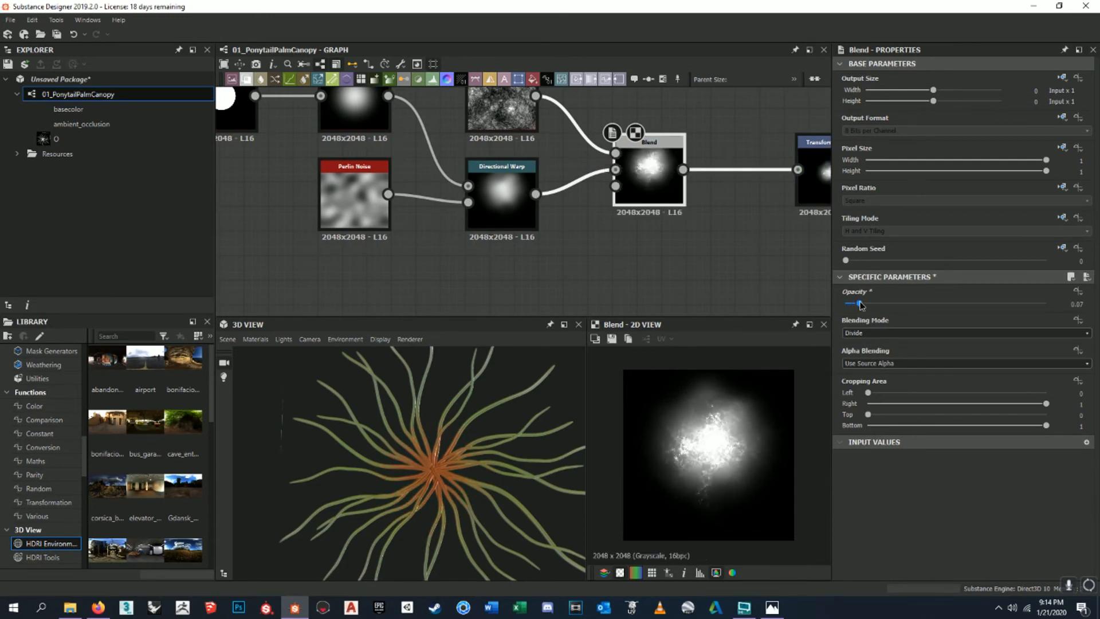
left_click_drag(862, 306, 864, 304)
scroll(726, 430, "up", 3)
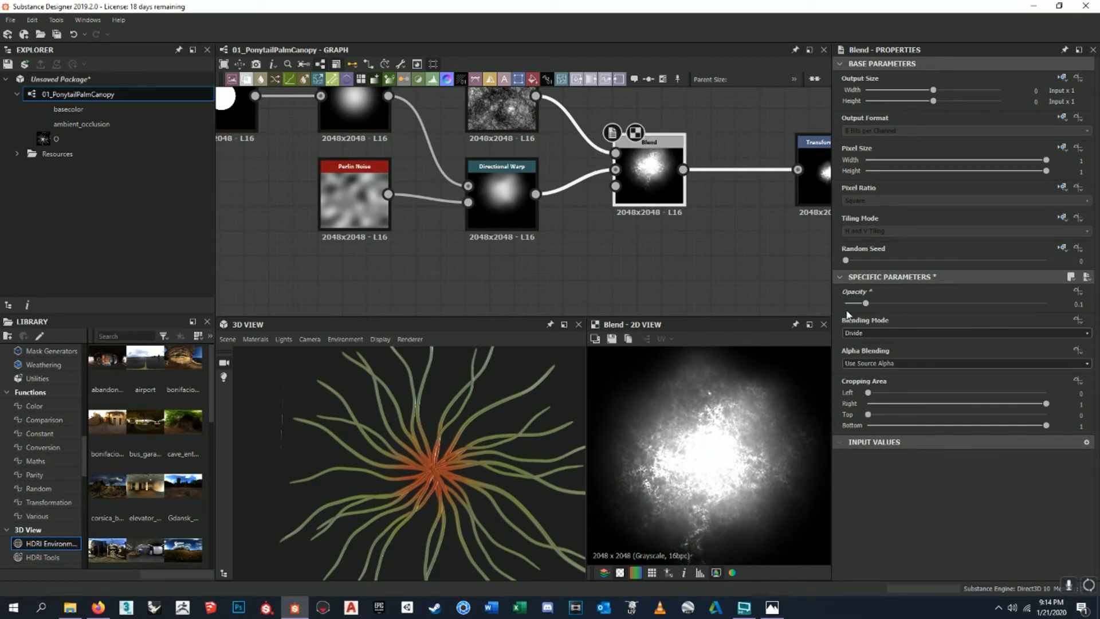
left_click_drag(865, 304, 859, 304)
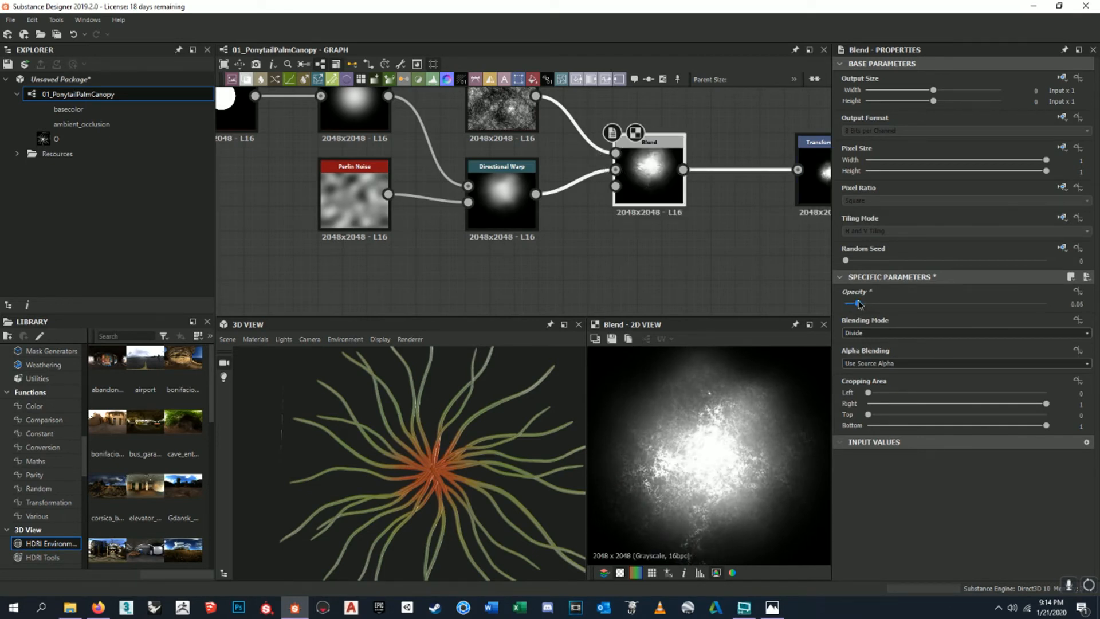
left_click_drag(854, 304, 855, 304)
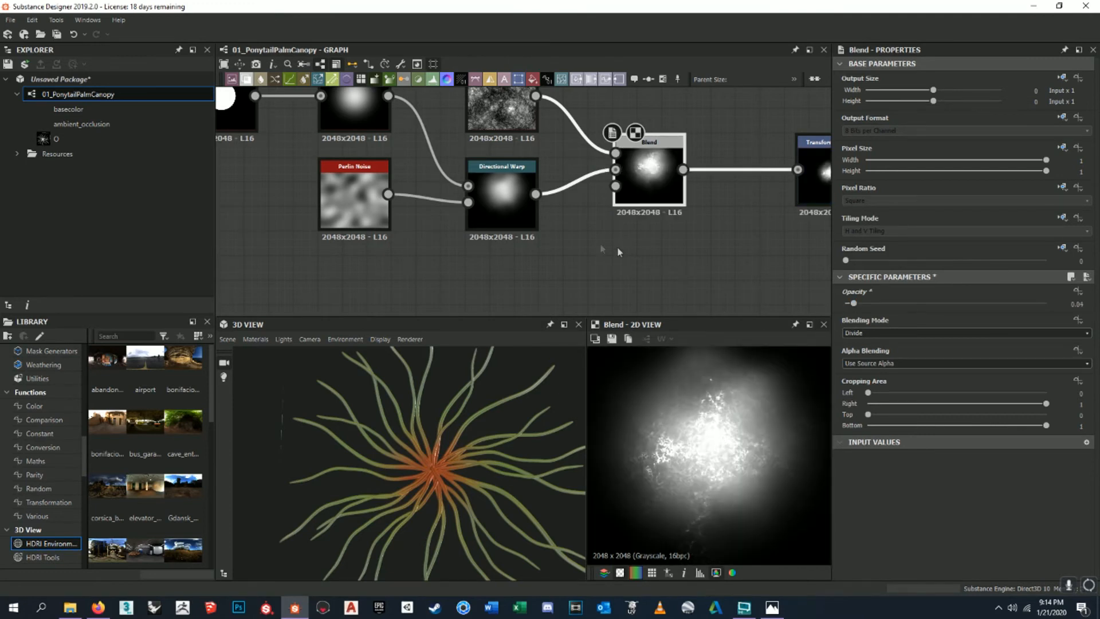
scroll(423, 448, "up", 5)
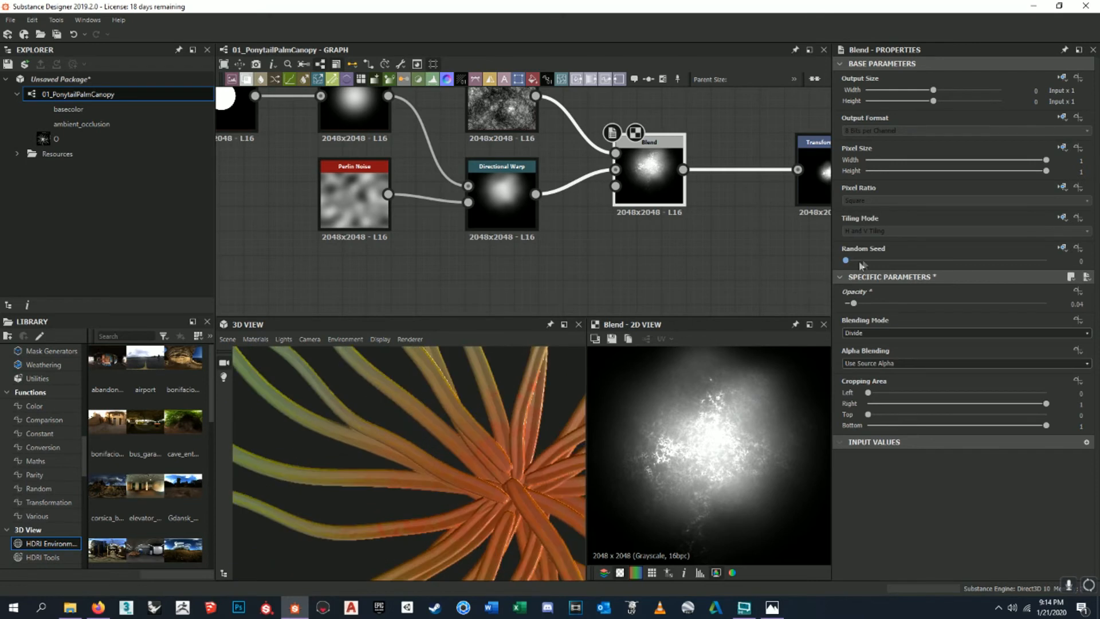
left_click_drag(855, 303, 882, 304)
scroll(525, 436, "down", 10)
- Try green and orange tones on the red Uniform Color and inspect the orange tint at the base of the leaves
scroll(708, 250, "down", 6)
scroll(708, 250, "up", 8)
left_click(495, 165)
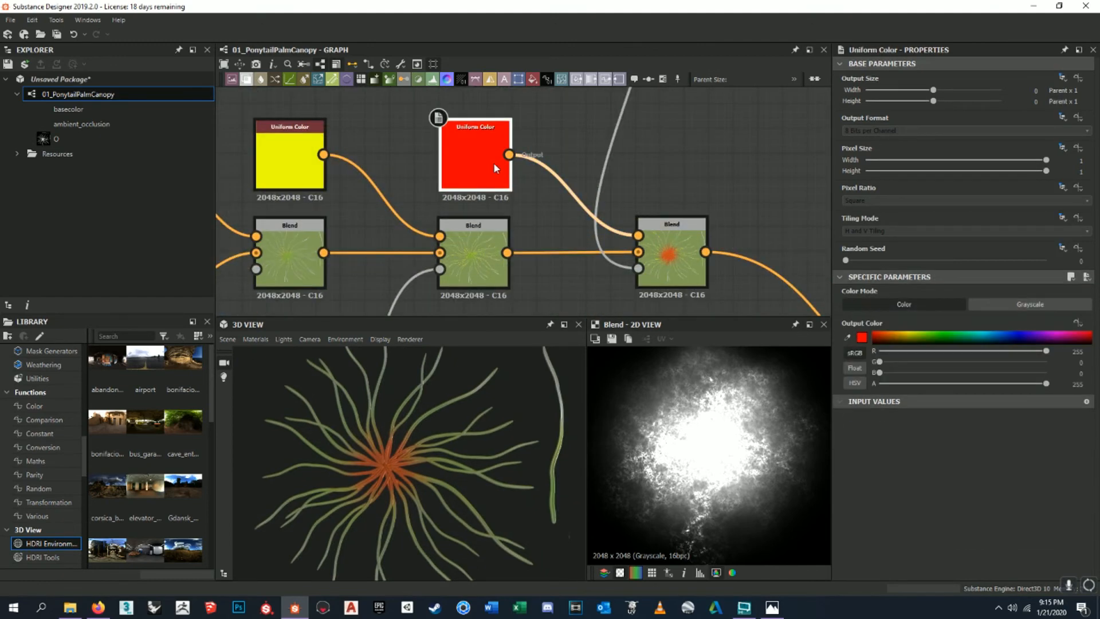
left_click(924, 333)
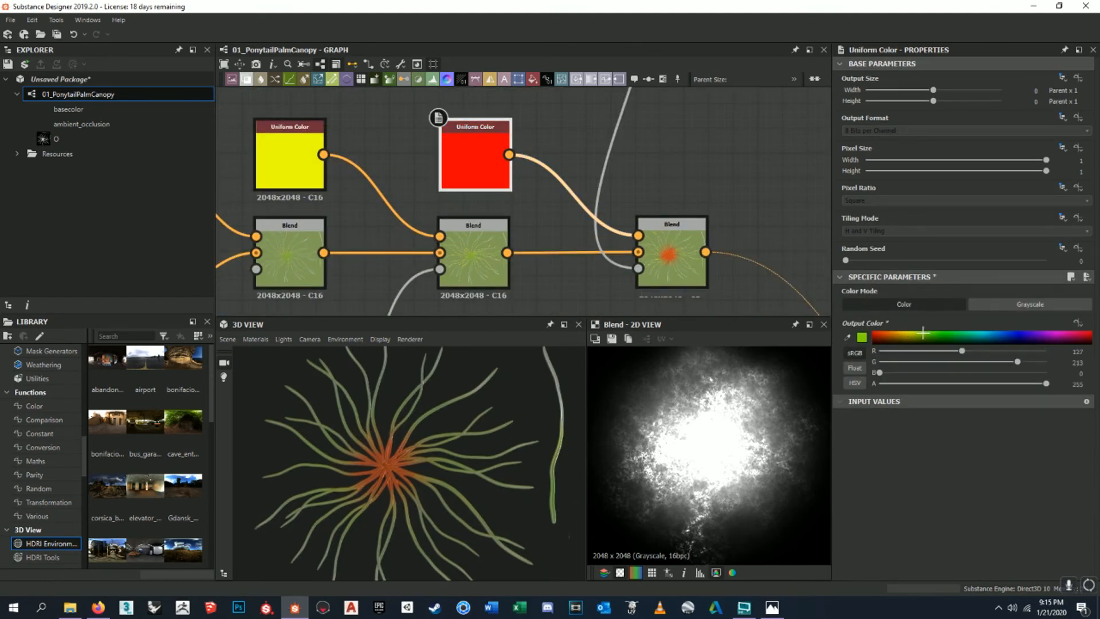
left_click(913, 333)
mouse_move(902, 332)
left_mouse_down()
mouse_move(887, 332)
mouse_move(897, 333)
left_mouse_up()
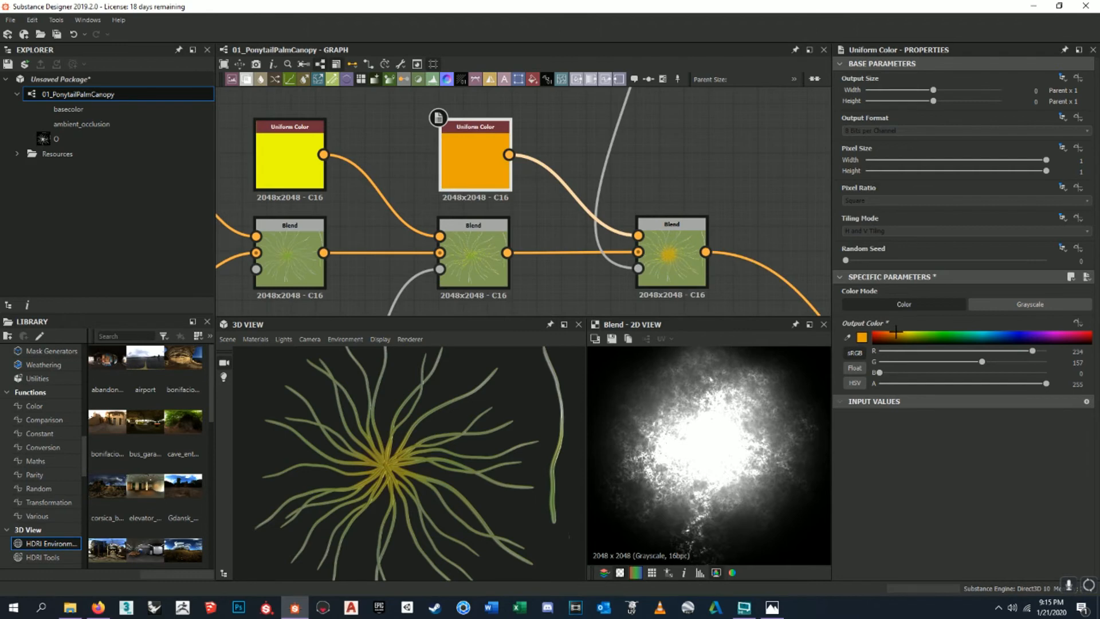
scroll(326, 424, "up", 5)
middle_click_drag(326, 425, 486, 459)
scroll(481, 462, "up", 2)
middle_click_drag(396, 390, 470, 439)
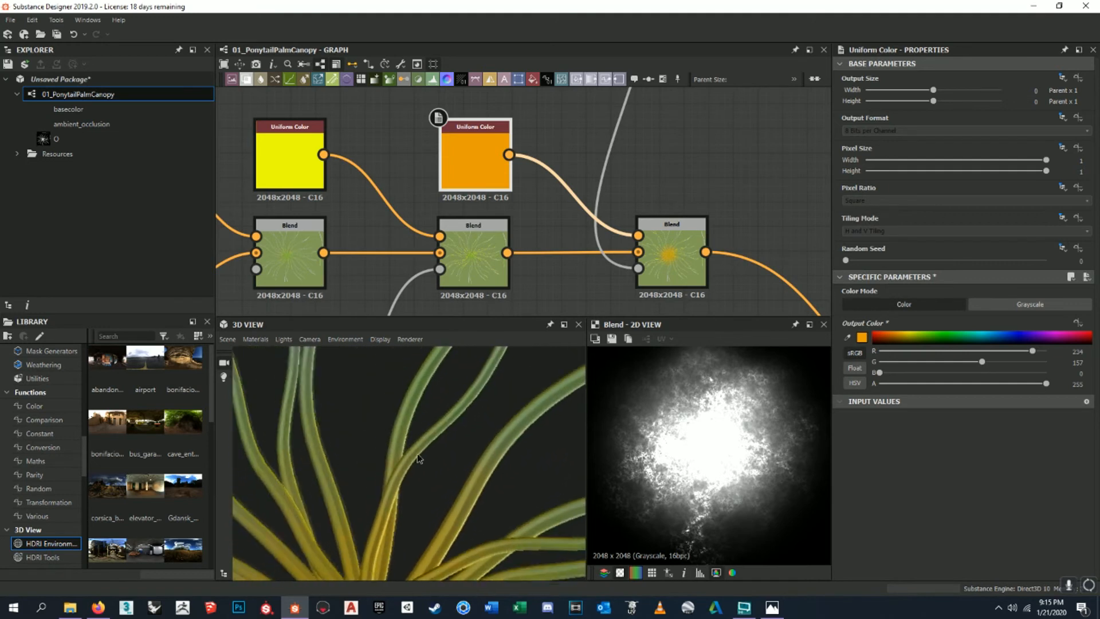
- Set the orange Uniform Color to black and inspect the darkened centre of the leaves
left_click_drag(886, 331, 926, 340)
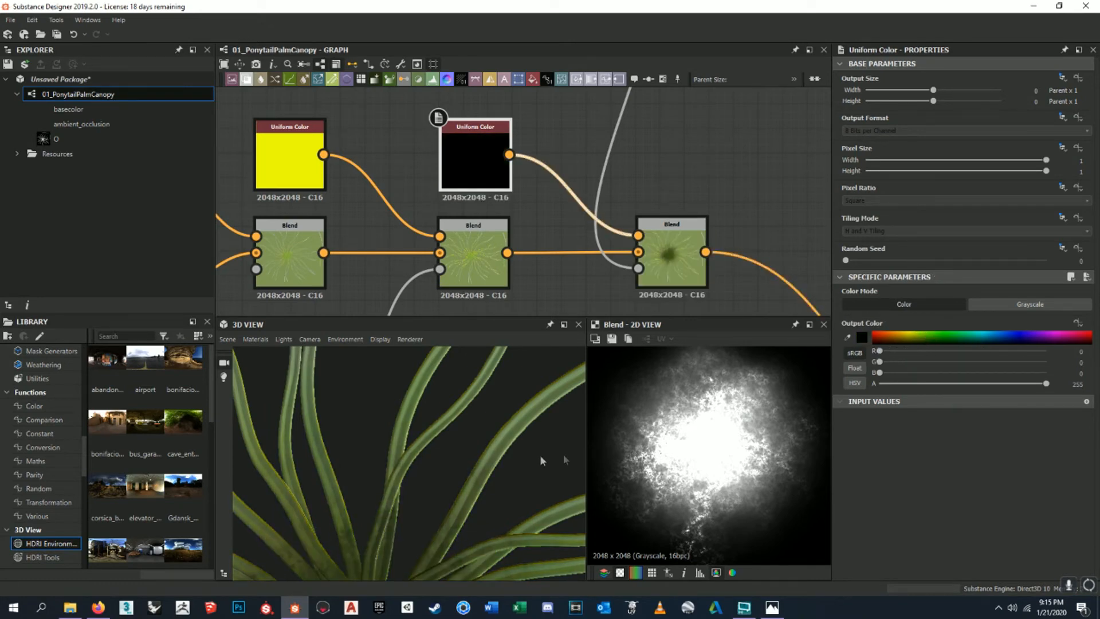
scroll(515, 458, "down", 4)
left_click_drag(525, 395, 453, 442)
scroll(462, 441, "up", 2)
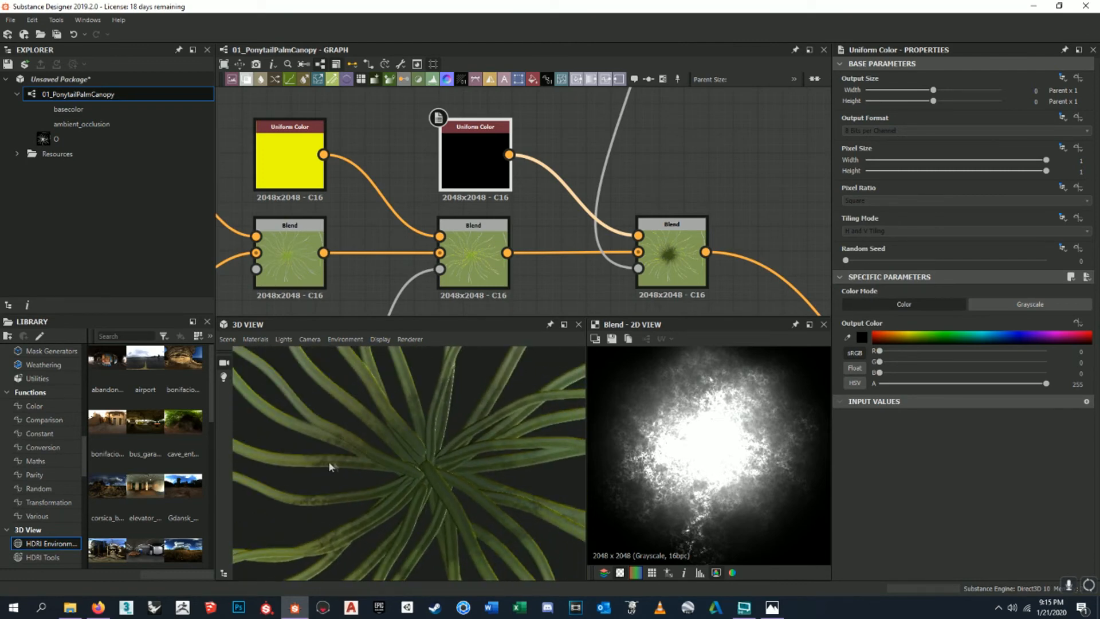
scroll(434, 447, "down", 3)
scroll(435, 447, "up", 2)
scroll(596, 229, "down", 2)
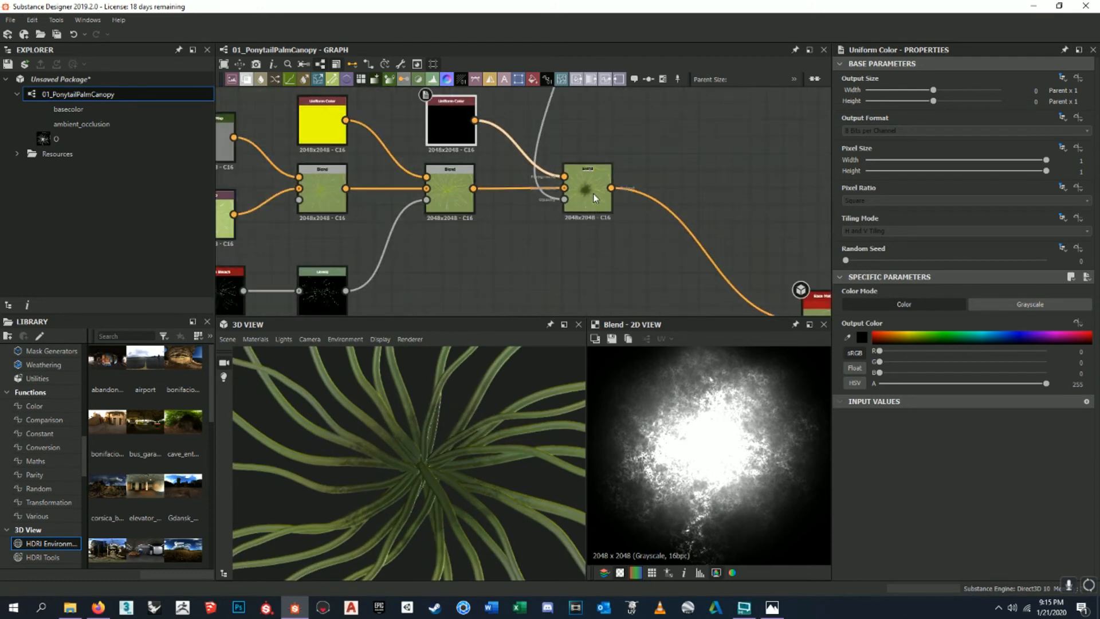
- Reduce the final colour Blend's opacity to 0.37 and inspect the leaves up close
left_click(594, 198)
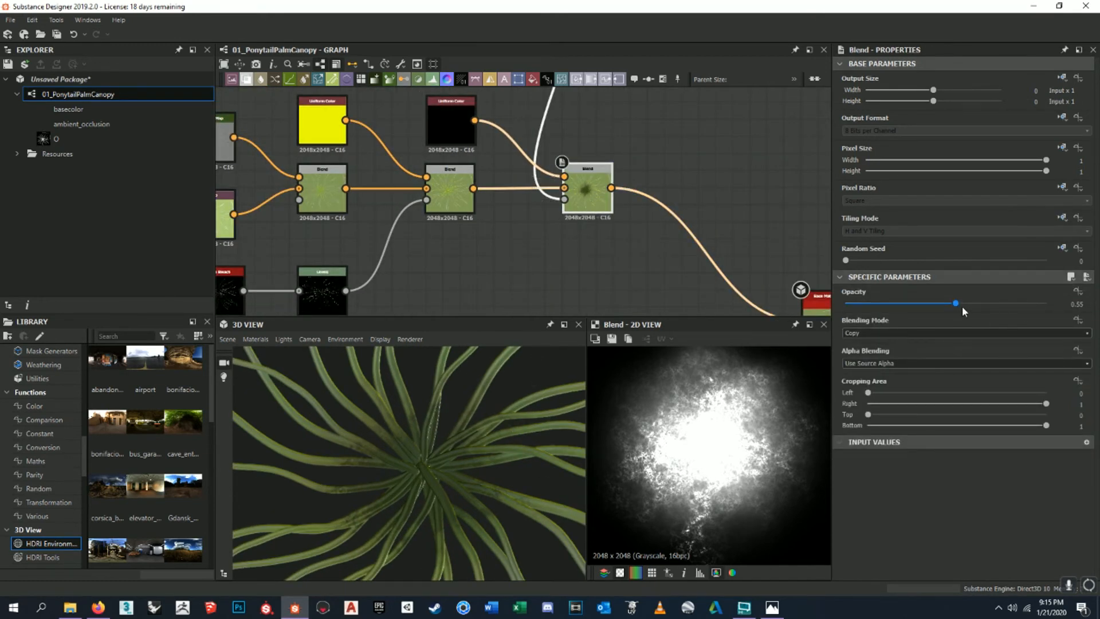
left_click_drag(946, 307, 912, 306)
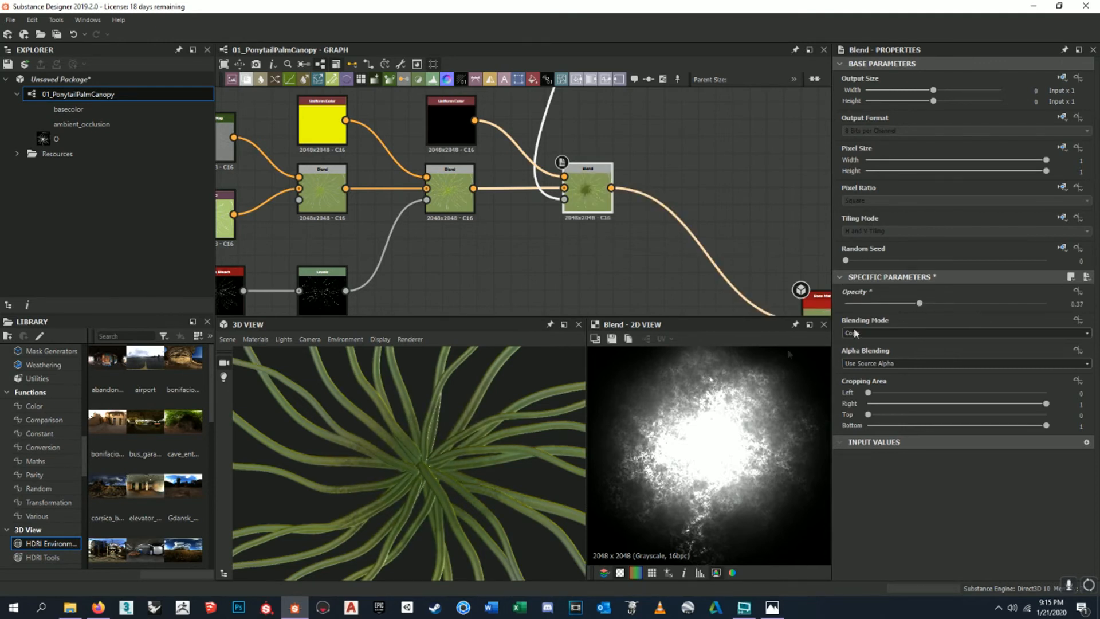
scroll(426, 471, "up", 10)
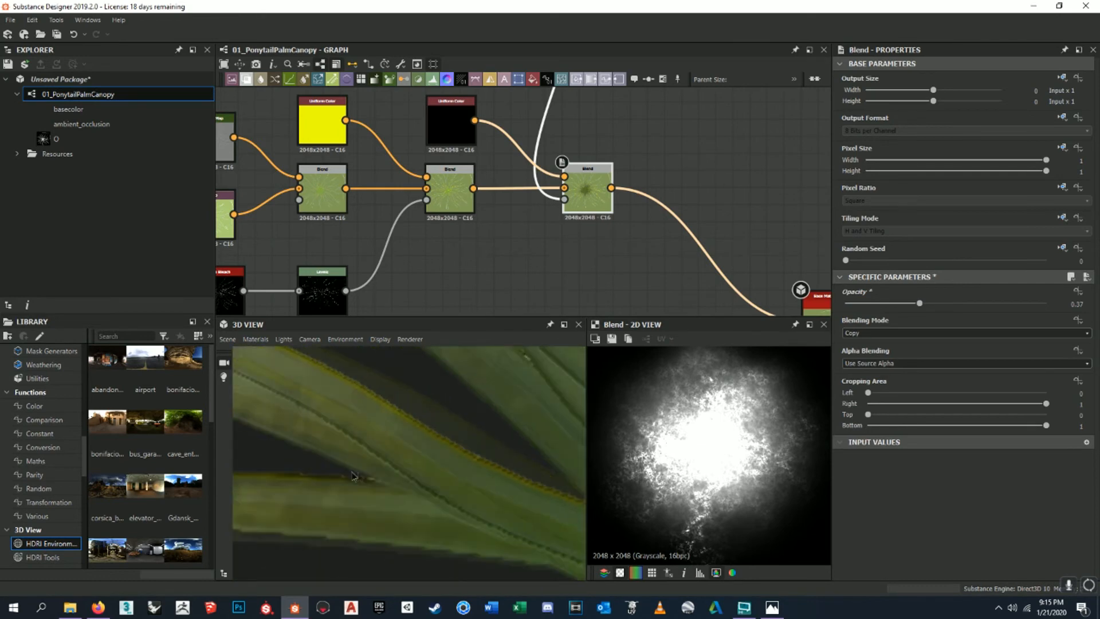
- Inspect the darkened leaves along their length and at the centre, and lower the final colour Blend's opacity to 0.34
scroll(367, 470, "down", 8)
scroll(412, 479, "up", 6)
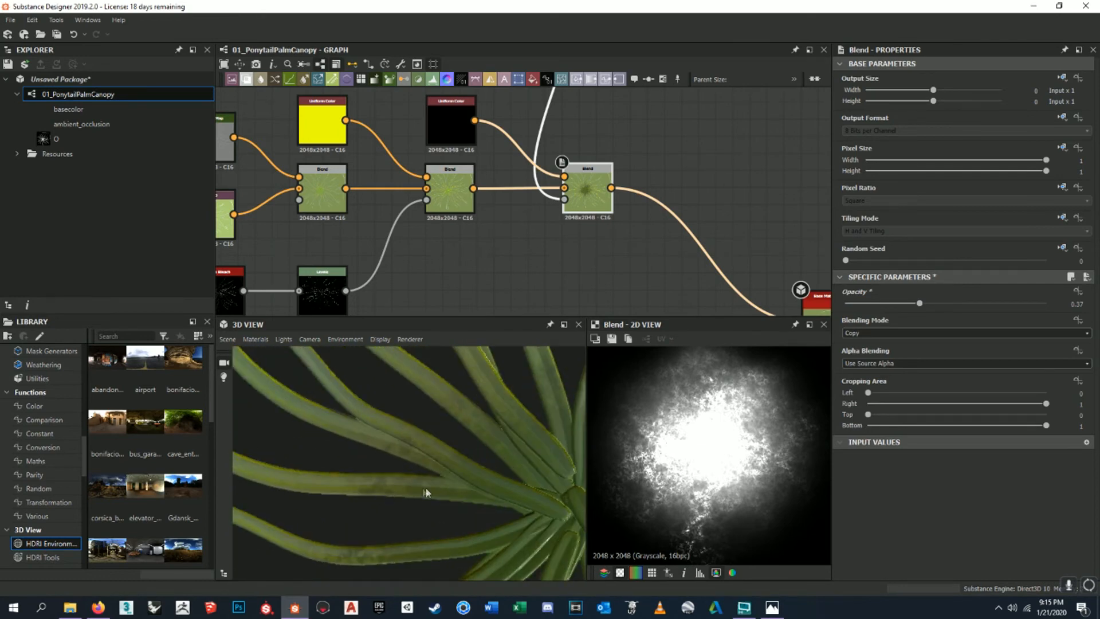
scroll(418, 476, "down", 6)
scroll(506, 448, "up", 6)
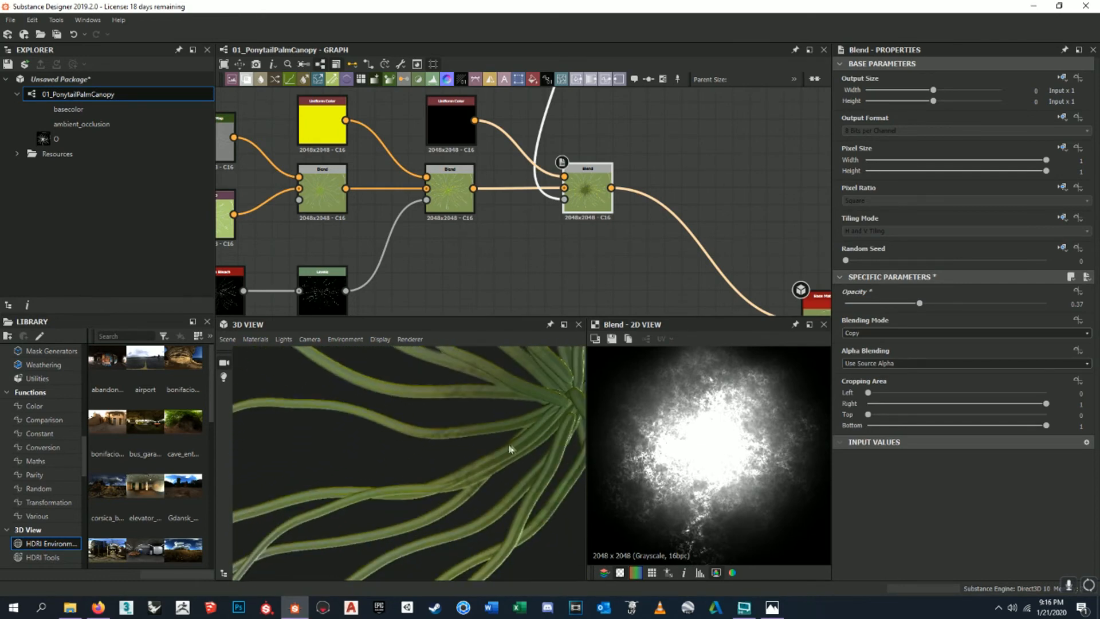
left_click_drag(483, 487, 441, 476)
scroll(407, 425, "down", 4)
left_click_drag(510, 435, 475, 425)
left_click_drag(497, 463, 442, 416)
scroll(433, 470, "down", 3)
scroll(442, 416, "up", 4)
left_click_drag(378, 402, 406, 450)
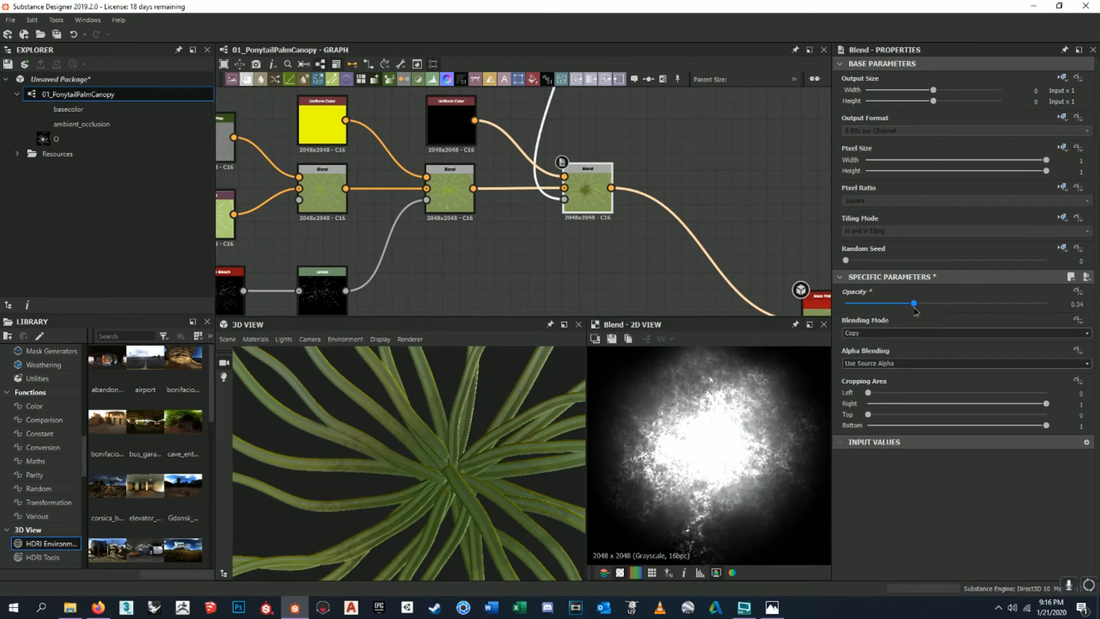
scroll(685, 231, "down", 5)
middle_click_drag(668, 223, 656, 216)
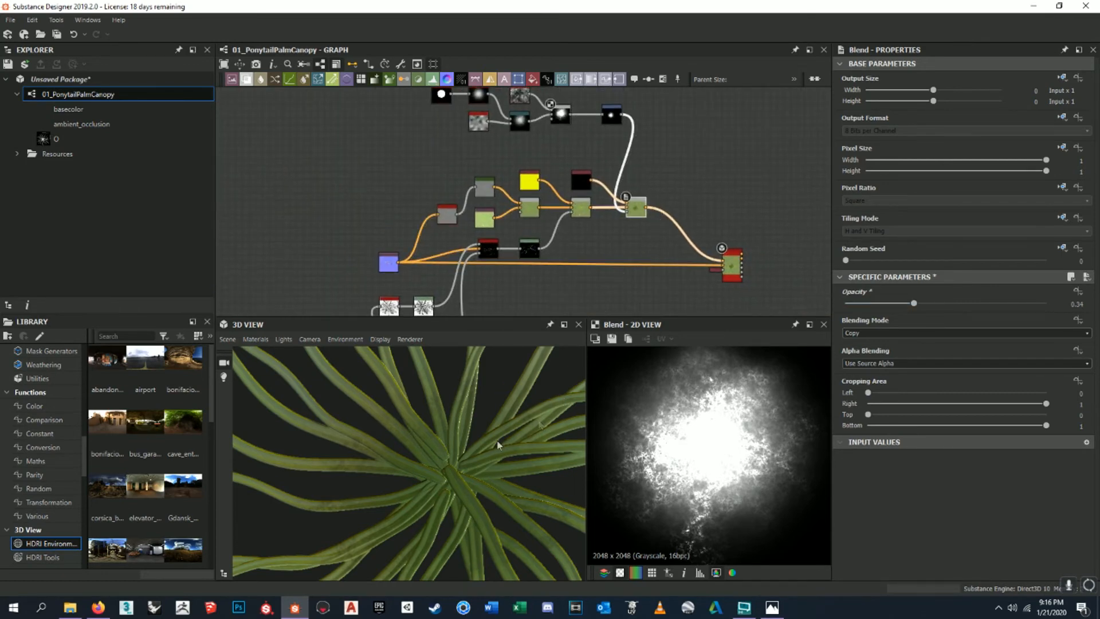
scroll(427, 452, "down", 2)
scroll(462, 466, "up", 5)
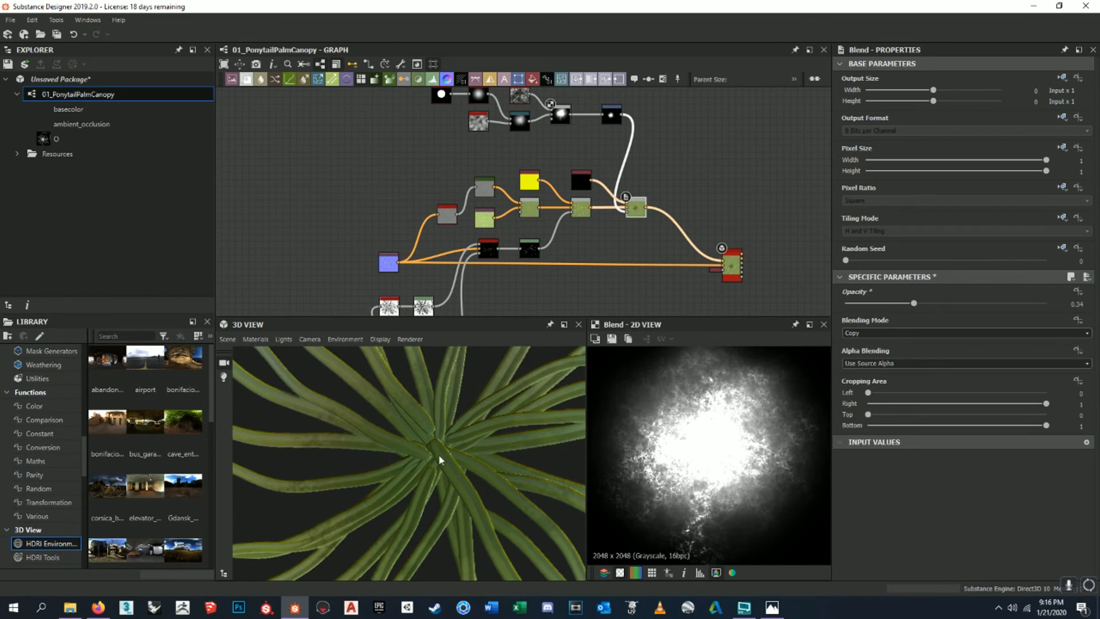
scroll(427, 446, "down", 4)
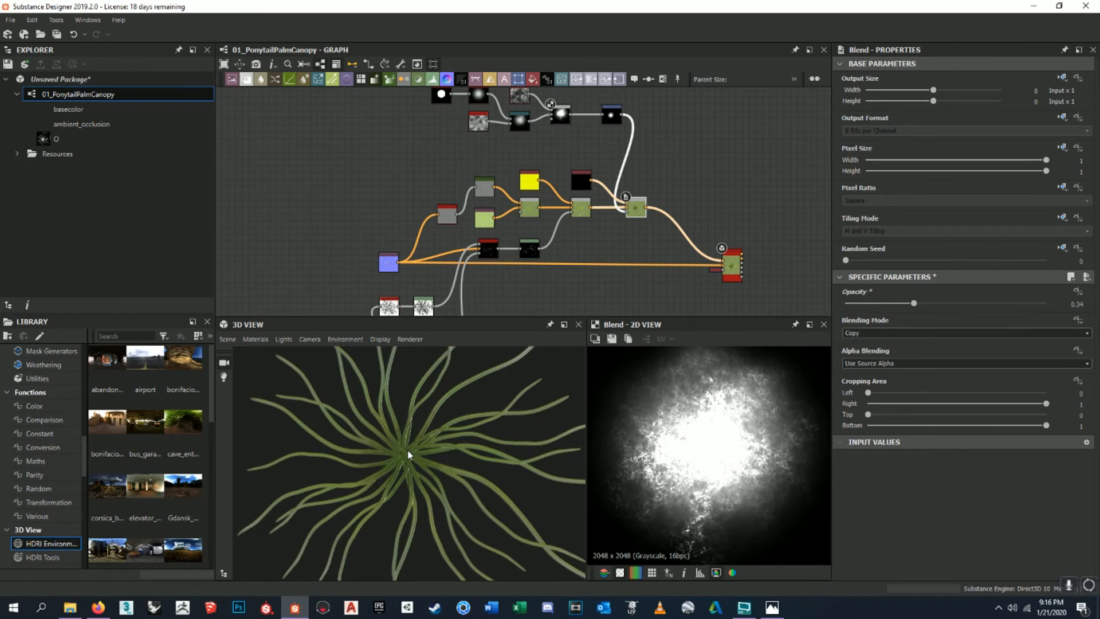
- Duplicate the noise-broken centre mask node chain, place the copy above the original, and view its Transformation 2D output
scroll(600, 248, "down", 4)
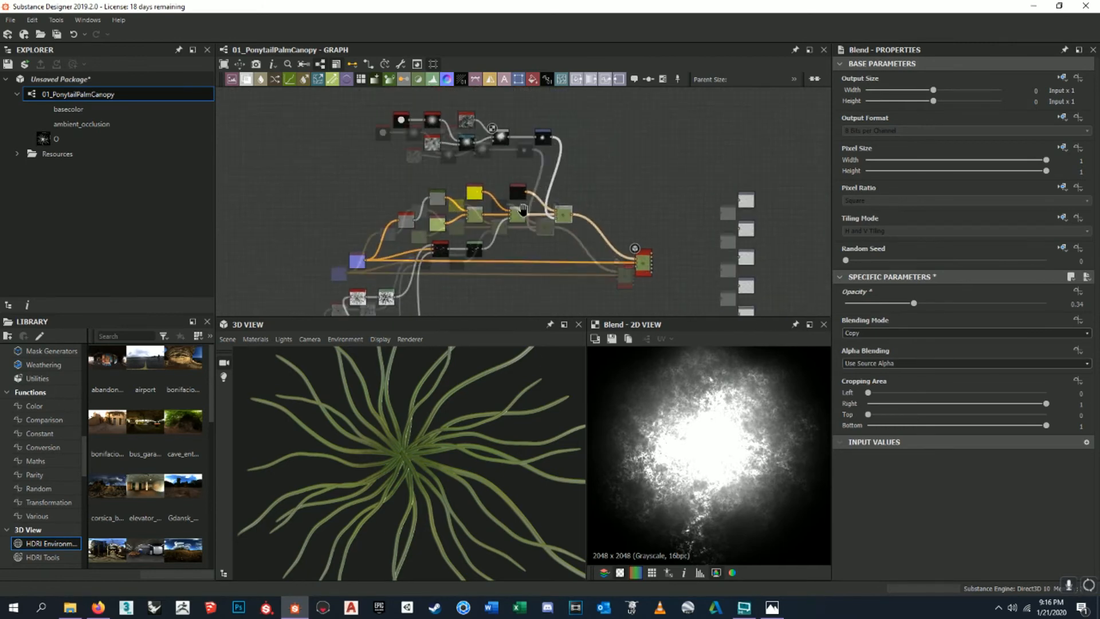
scroll(606, 178, "up", 4)
left_click_drag(589, 127, 345, 179)
middle_click_drag(490, 183, 475, 173)
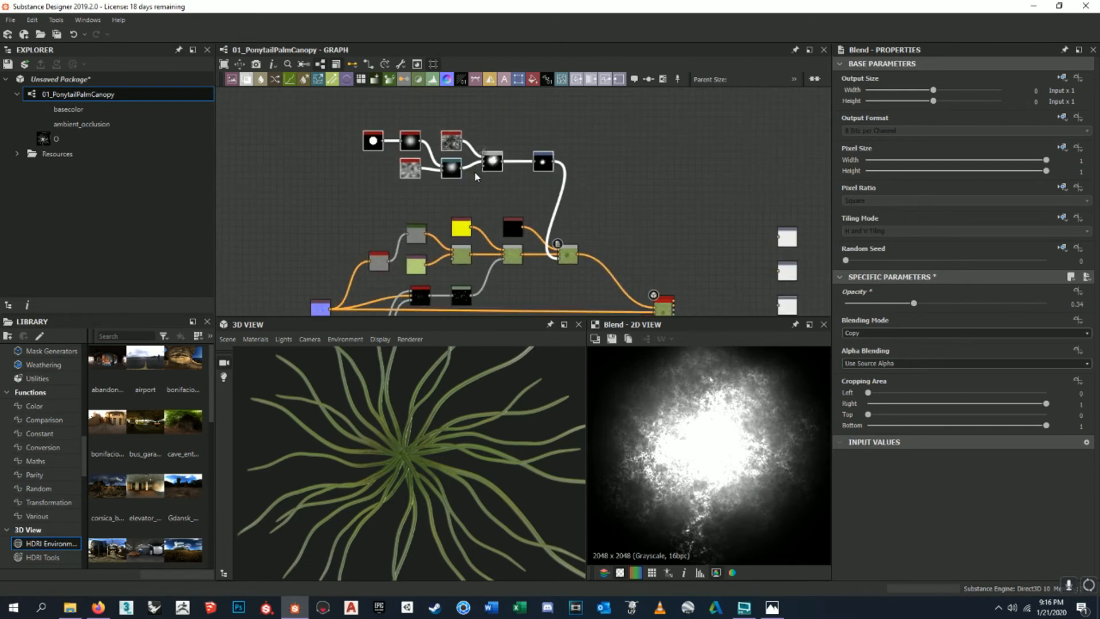
middle_click_drag(541, 163, 551, 215)
key("ctrl+d")
left_click_drag(607, 201, 552, 140)
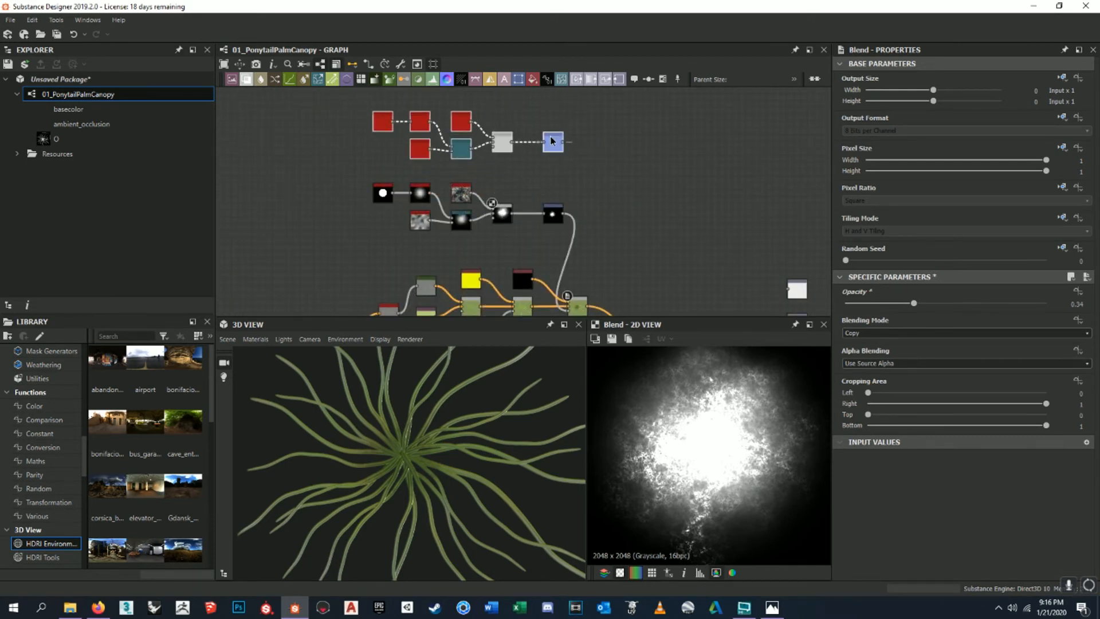
double_click(557, 139)
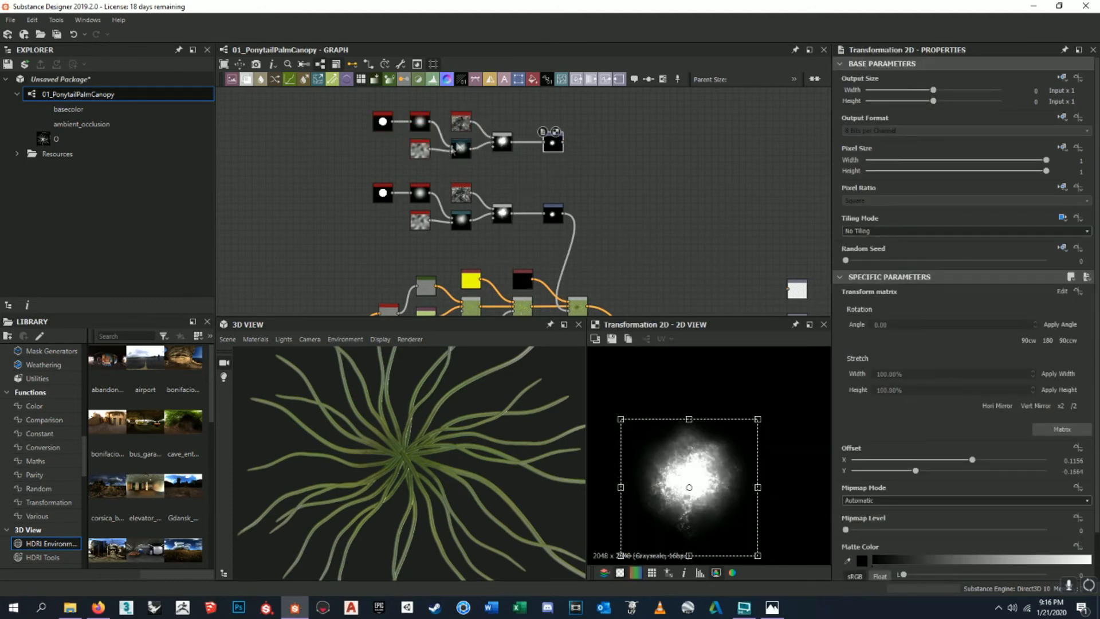
scroll(449, 158, "up", 3)
scroll(679, 424, "down", 3)
- Add a Blend node after the final colour Blend, with that Blend's result as its background
middle_click_drag(645, 168, 610, 167)
scroll(611, 166, "down", 6)
middle_click_drag(613, 201, 552, 232)
scroll(564, 195, "up", 1)
scroll(532, 263, "up", 6)
scroll(534, 211, "down", 6)
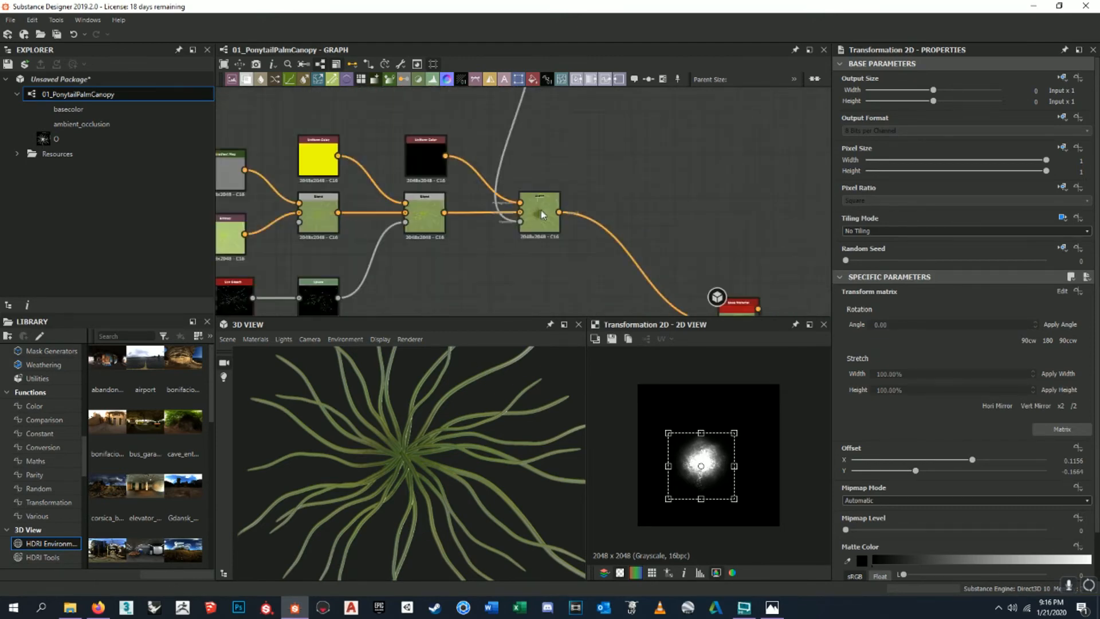
key("space")
type("blend")
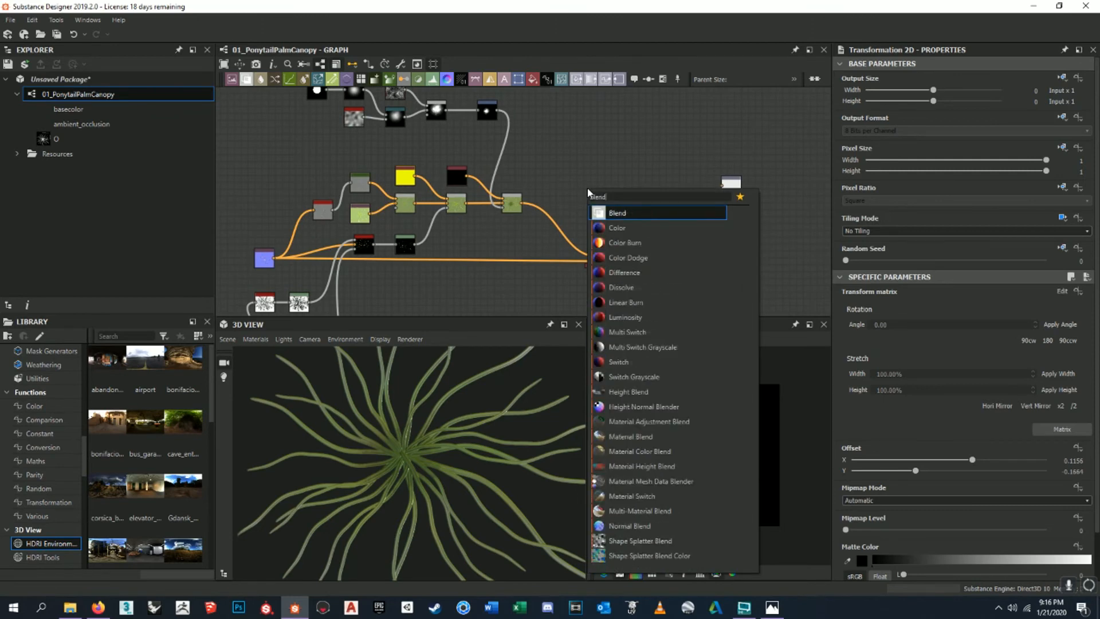
key("Return")
scroll(588, 192, "up", 3)
left_click_drag(687, 148, 599, 196)
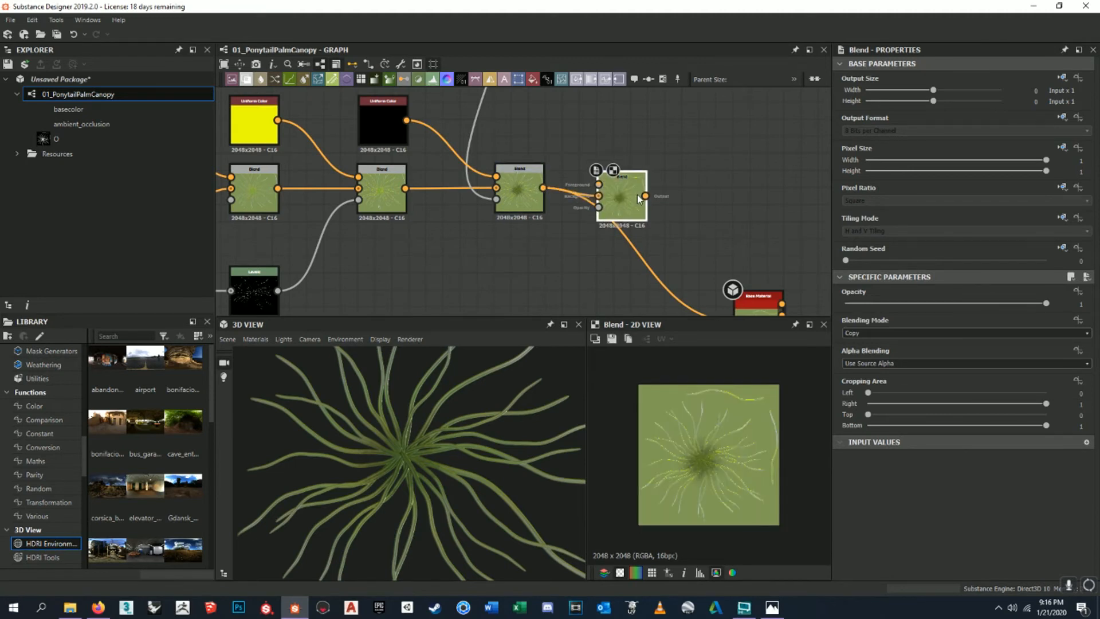
- Connect the duplicated Transformation 2D mask to the new Blend's opacity input and give the Blend more room in the row
scroll(671, 167, "down", 6)
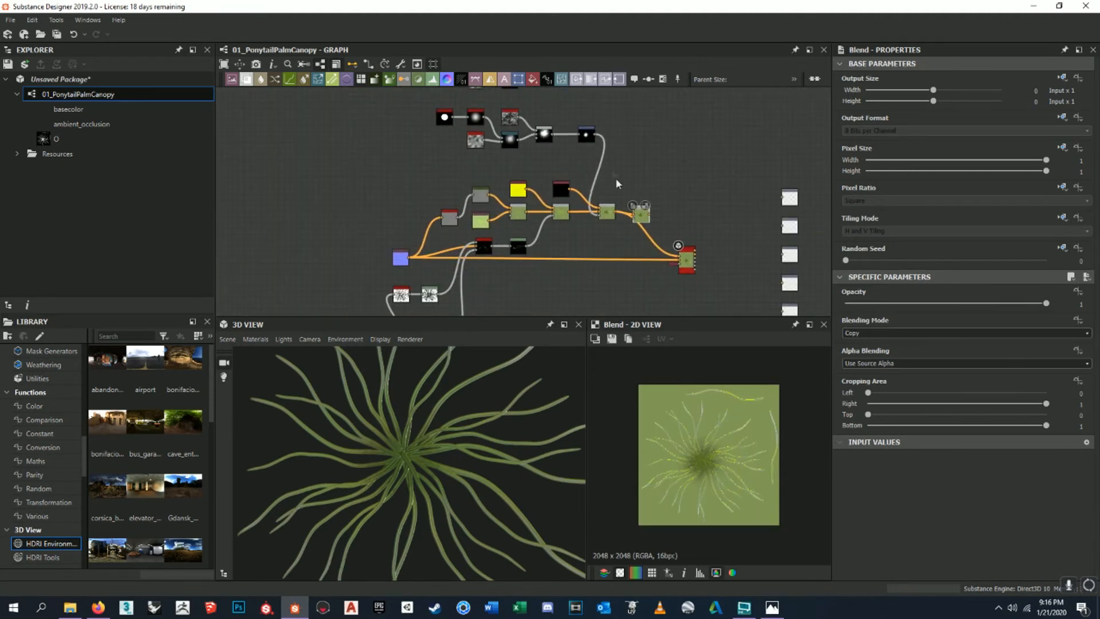
middle_click_drag(597, 145, 595, 182)
scroll(595, 182, "down", 1)
left_click_drag(594, 118, 635, 264)
scroll(636, 245, "up", 7)
middle_click_drag(623, 288, 627, 250)
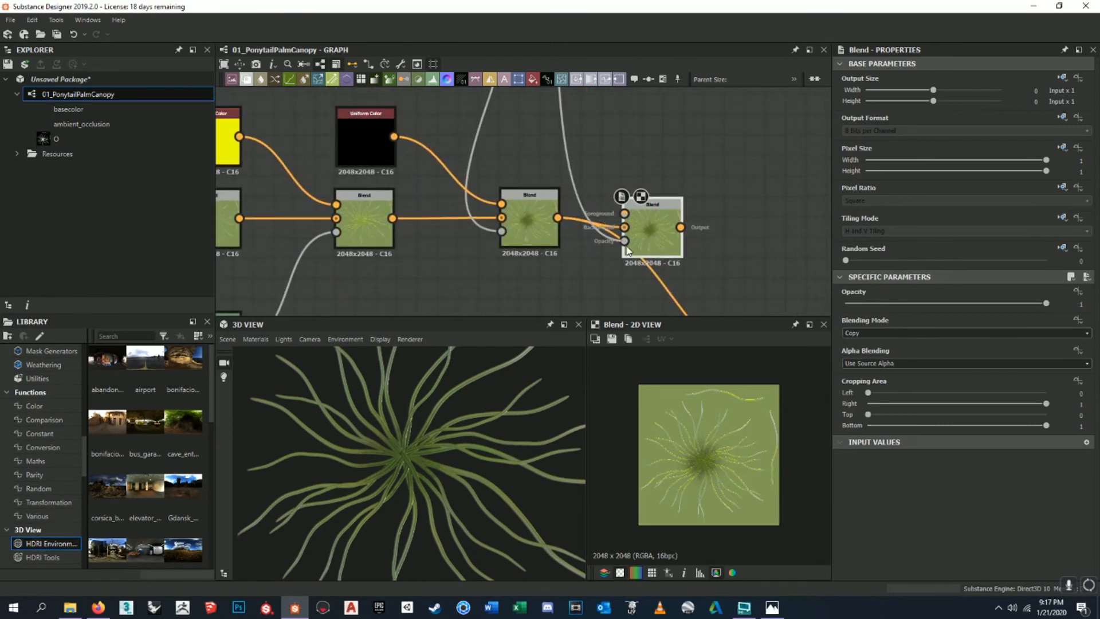
left_click_drag(647, 235, 666, 224)
- Connect the new Blend's output to the Base Material's colour input in place of the previous Blend
middle_click_drag(672, 218, 599, 181)
scroll(600, 180, "down", 1)
left_click(619, 180)
middle_click_drag(660, 232, 628, 180)
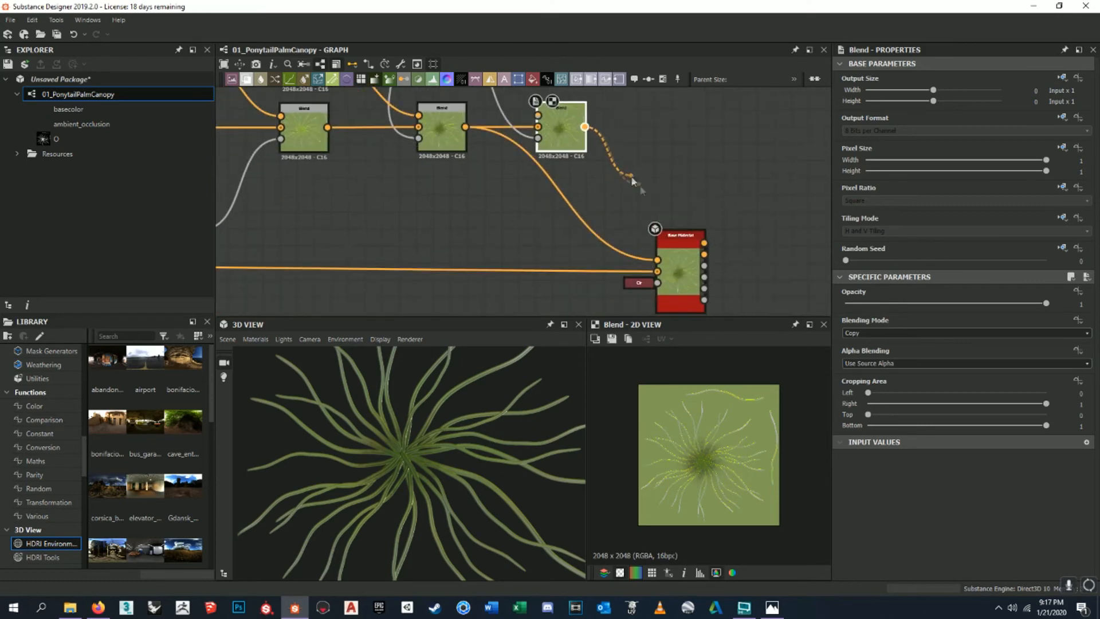
left_click(658, 259)
middle_click_drag(558, 107, 605, 189)
scroll(605, 188, "down", 5)
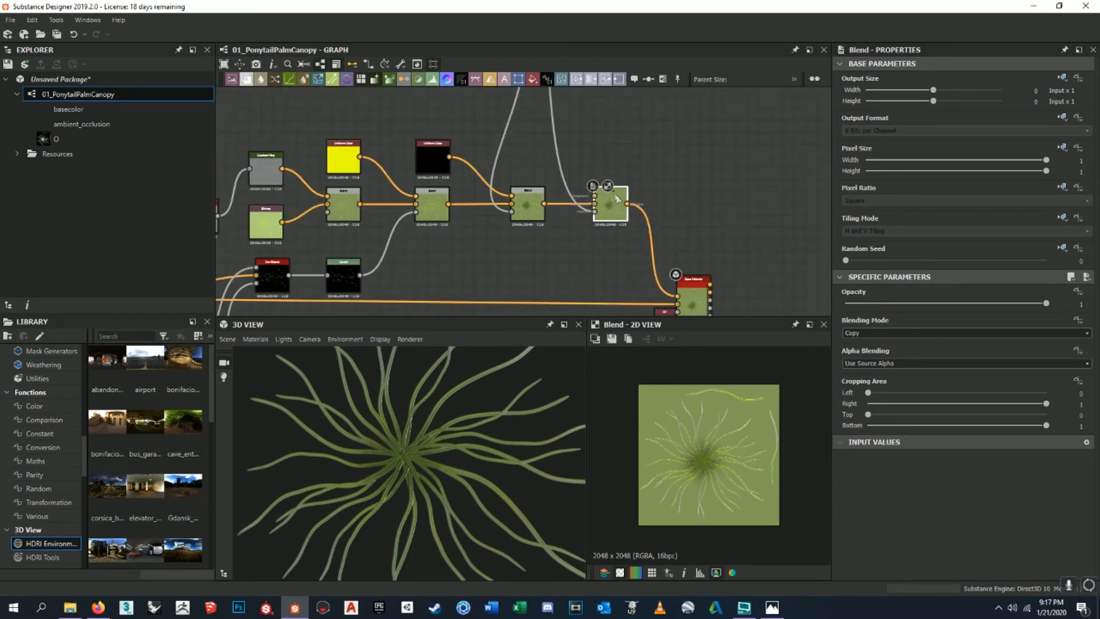
scroll(609, 266, "up", 2)
scroll(435, 442, "up", 5)
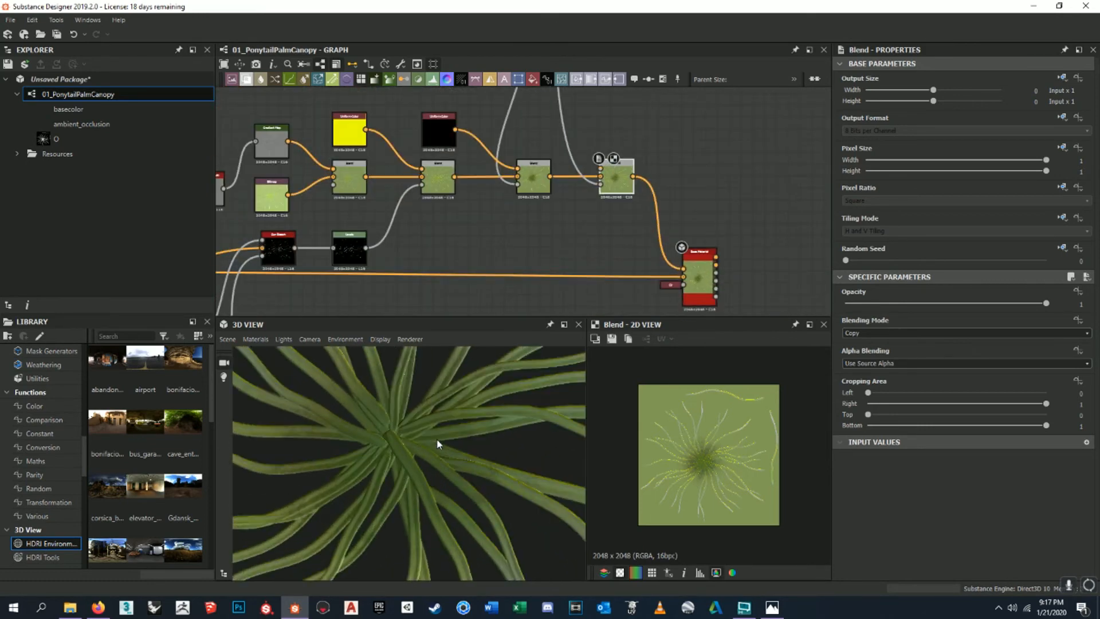
- Review the original and duplicated mask chains and trace which colour Blend each one feeds
scroll(439, 444, "down", 3)
middle_click_drag(583, 112, 607, 230)
scroll(618, 267, "down", 3)
scroll(616, 262, "down", 1)
middle_click_drag(547, 168, 563, 180)
left_click_drag(406, 169, 578, 211)
scroll(579, 210, "down", 2)
middle_click_drag(579, 211, 584, 244)
left_click_drag(462, 157, 584, 173)
left_click_drag(464, 207, 583, 229)
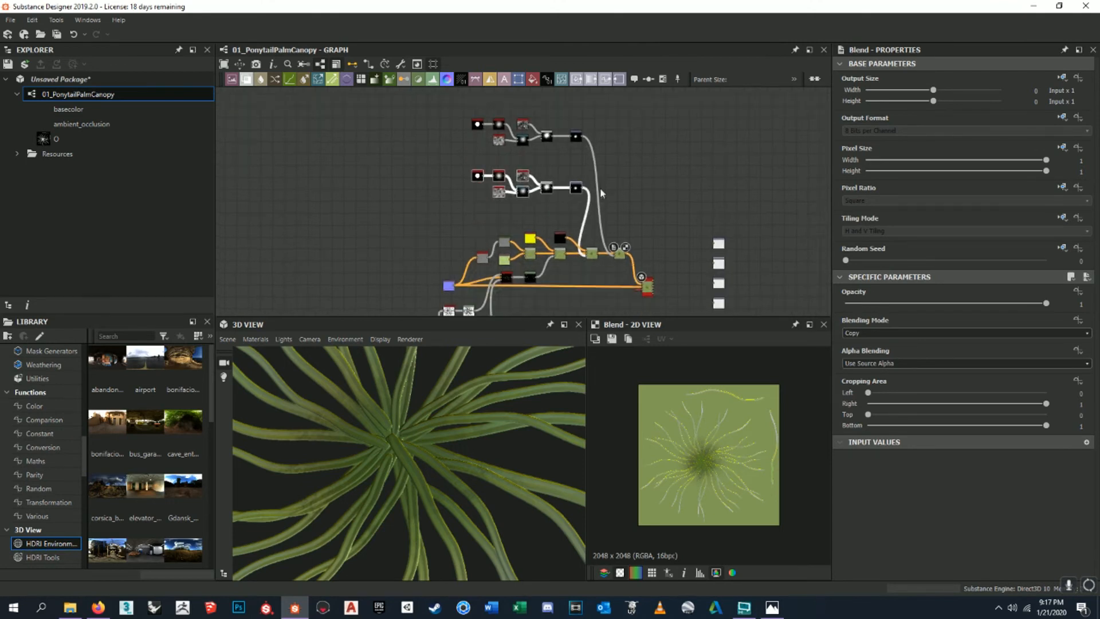
scroll(599, 187, "down", 4)
scroll(596, 184, "up", 4)
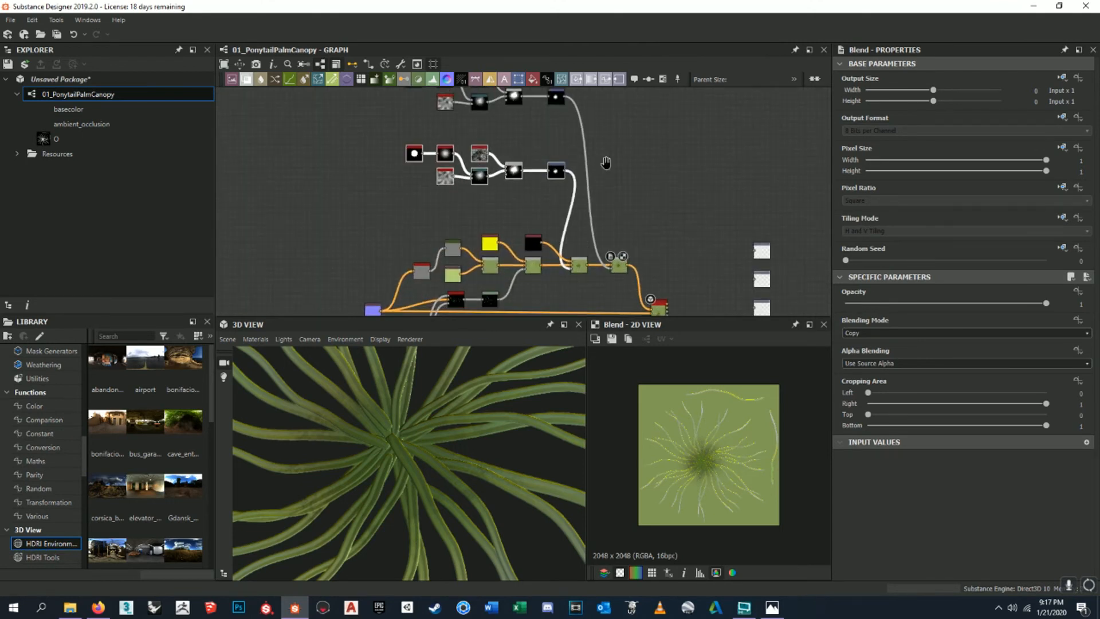
scroll(637, 256, "up", 6)
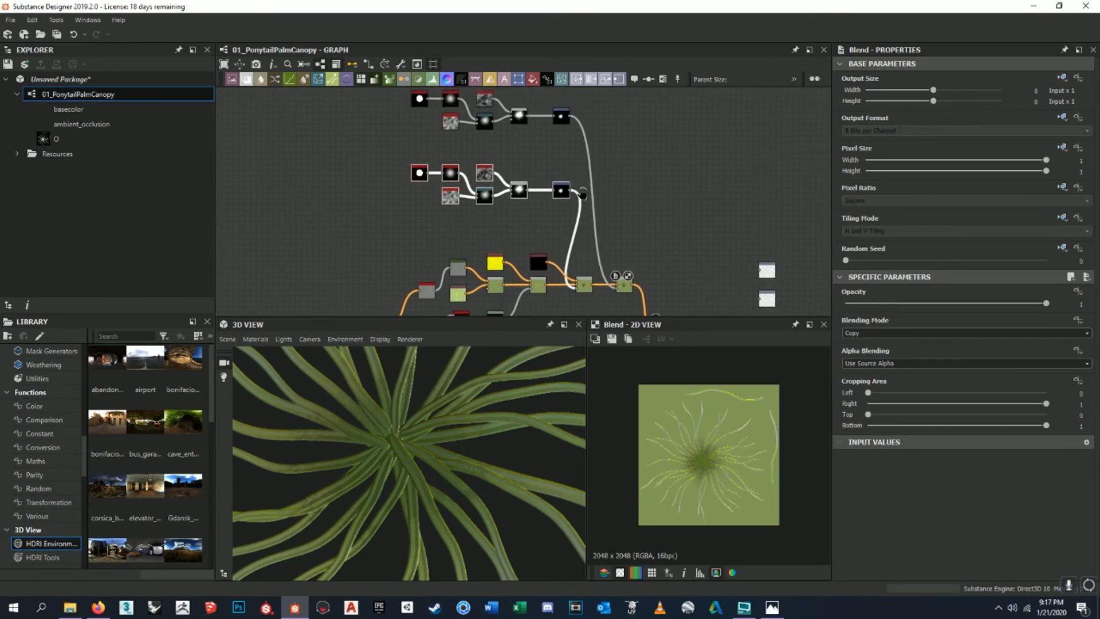
scroll(602, 244, "up", 2)
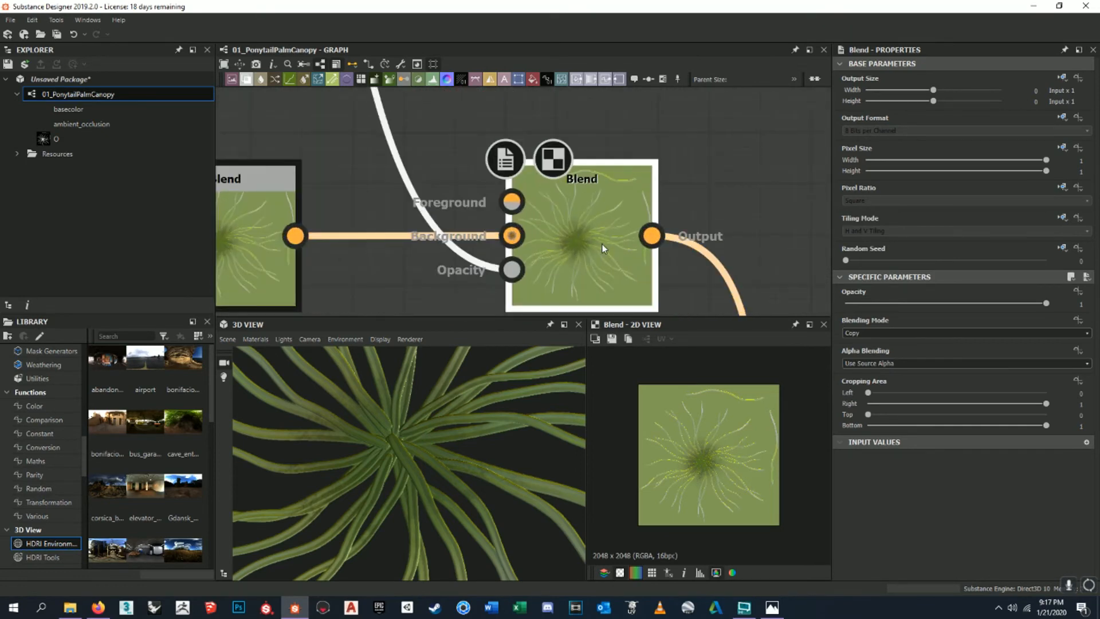
scroll(606, 236, "down", 8)
scroll(554, 151, "down", 4)
scroll(633, 245, "up", 2)
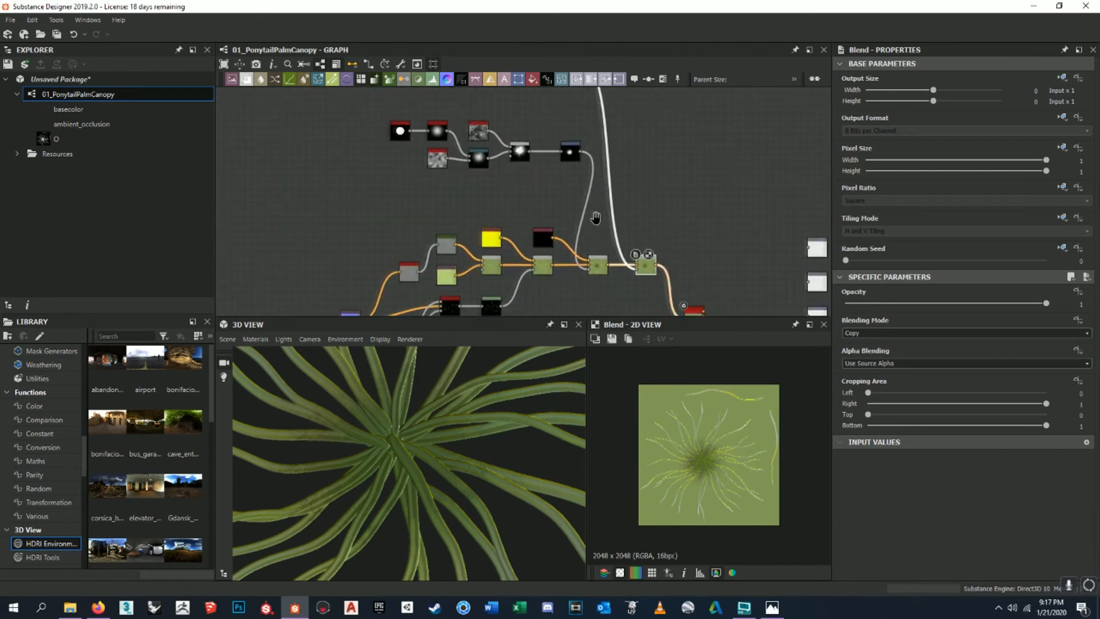
- Add a black Uniform Color node above the colour Blends and connect it to the new Blend's foreground
mouse_move(611, 208)
middle_mouse_down()
mouse_move(598, 239)
mouse_move(599, 201)
middle_mouse_up()
scroll(600, 194, "up", 6)
key("space")
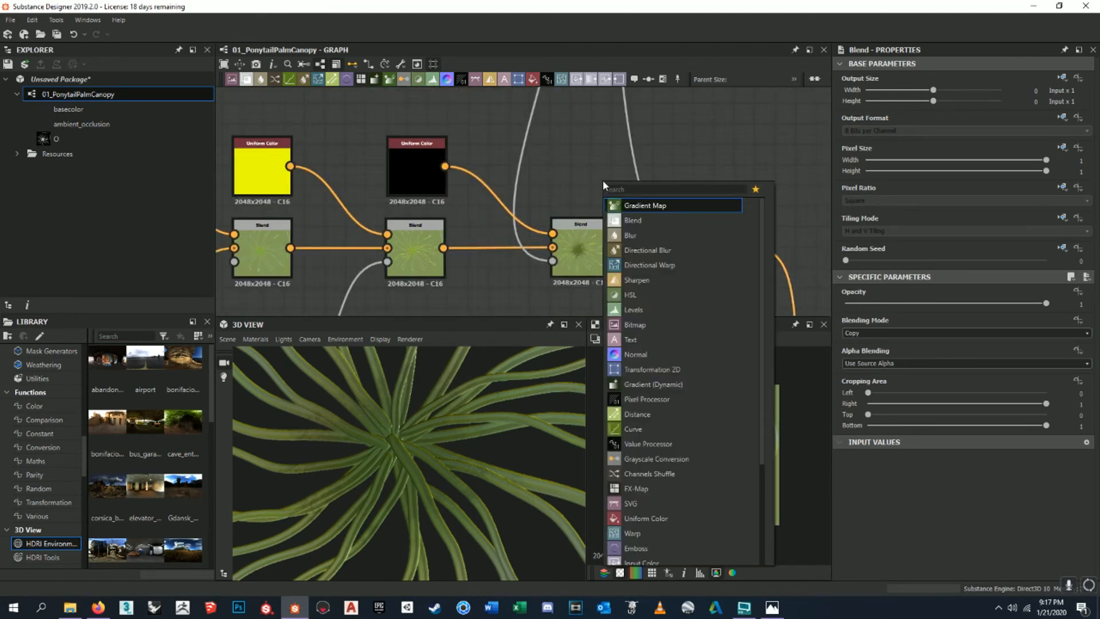
type("uniform")
key("Return")
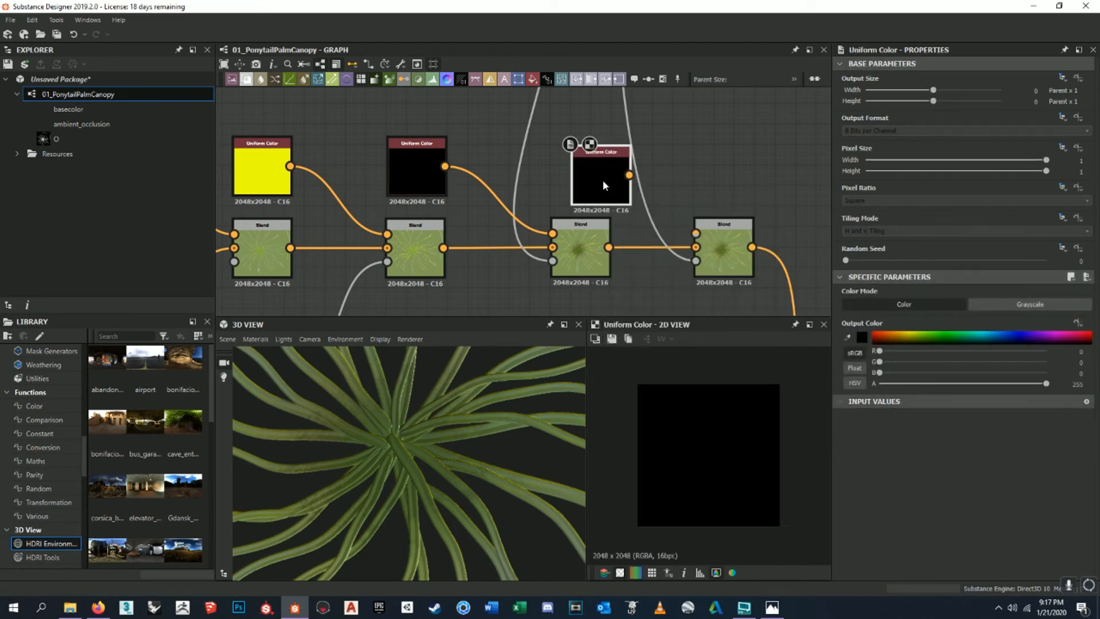
left_click_drag(599, 182, 578, 178)
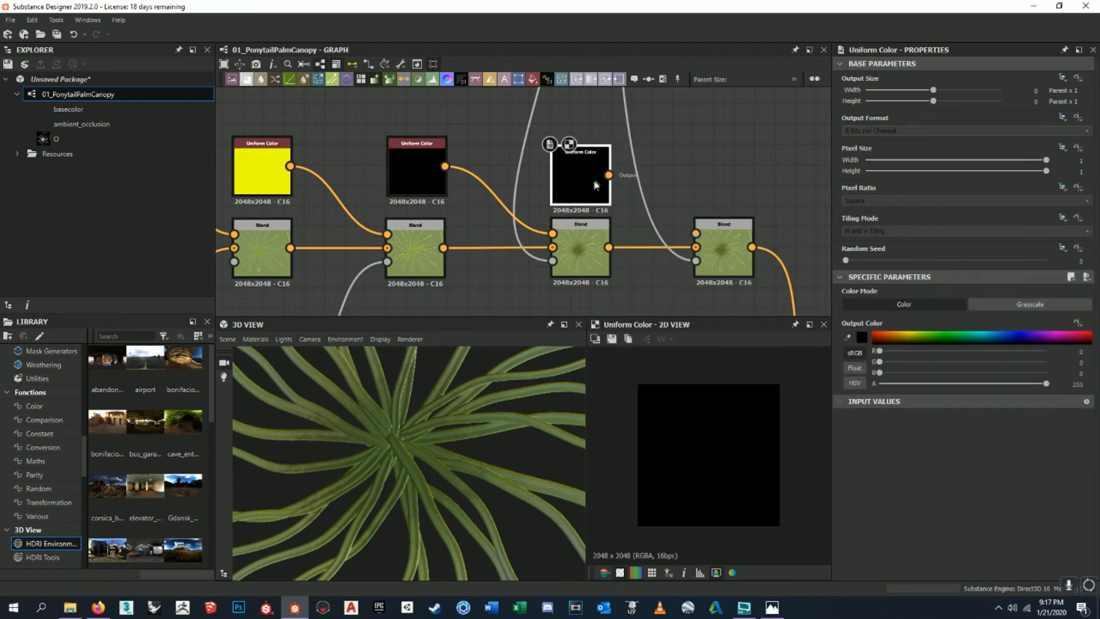
left_click_drag(690, 229, 695, 233)
left_click(716, 252)
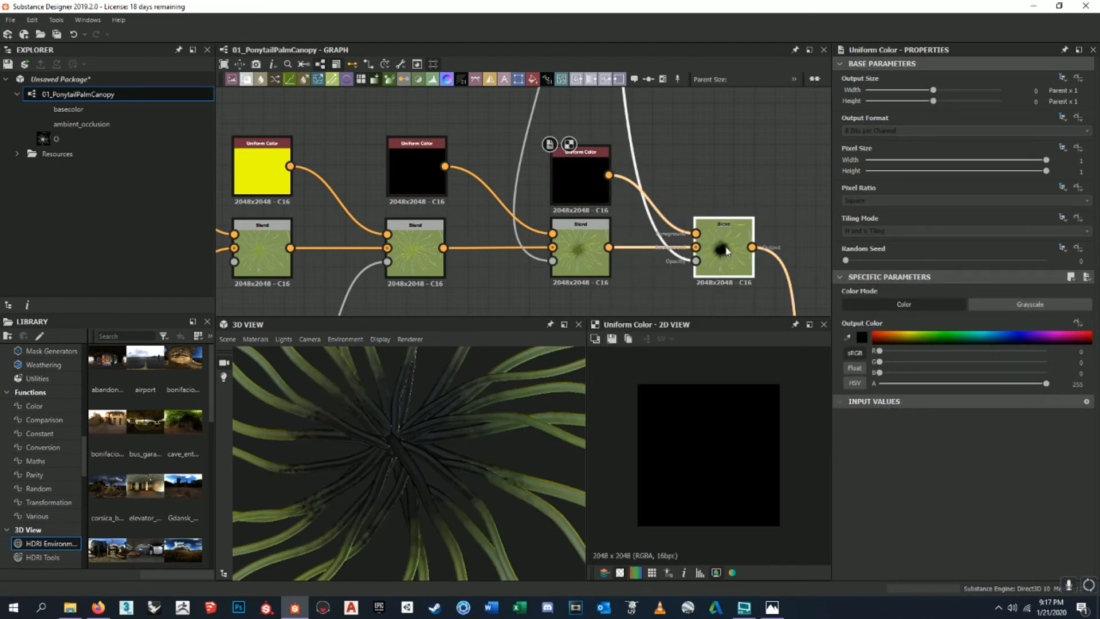
- With the new Blend in the 2D view, shrink the duplicated mask using its Transformation 2D and recentre it on the leaf hub
scroll(678, 307, "down", 2)
scroll(670, 218, "down", 3)
scroll(590, 166, "up", 2)
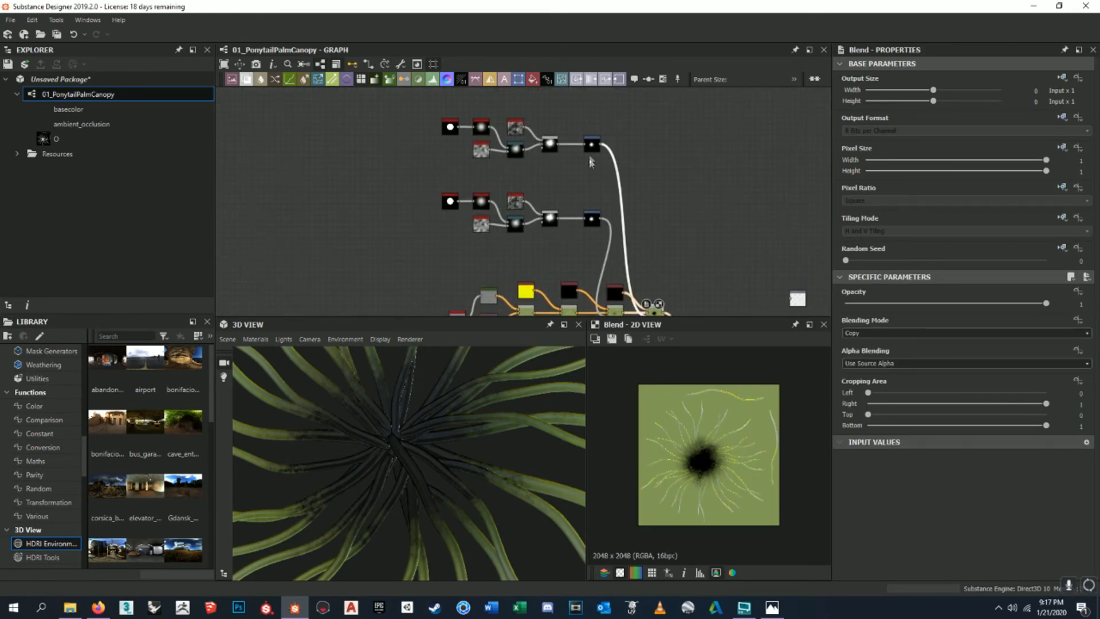
left_click(591, 144)
scroll(696, 434, "up", 3)
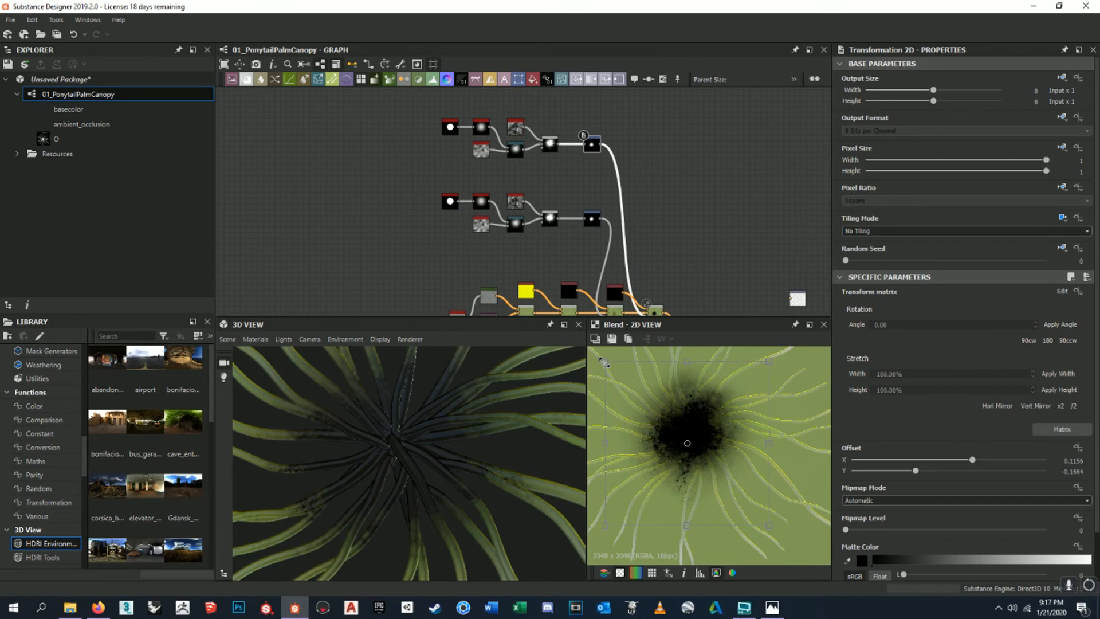
left_click_drag(605, 362, 705, 425)
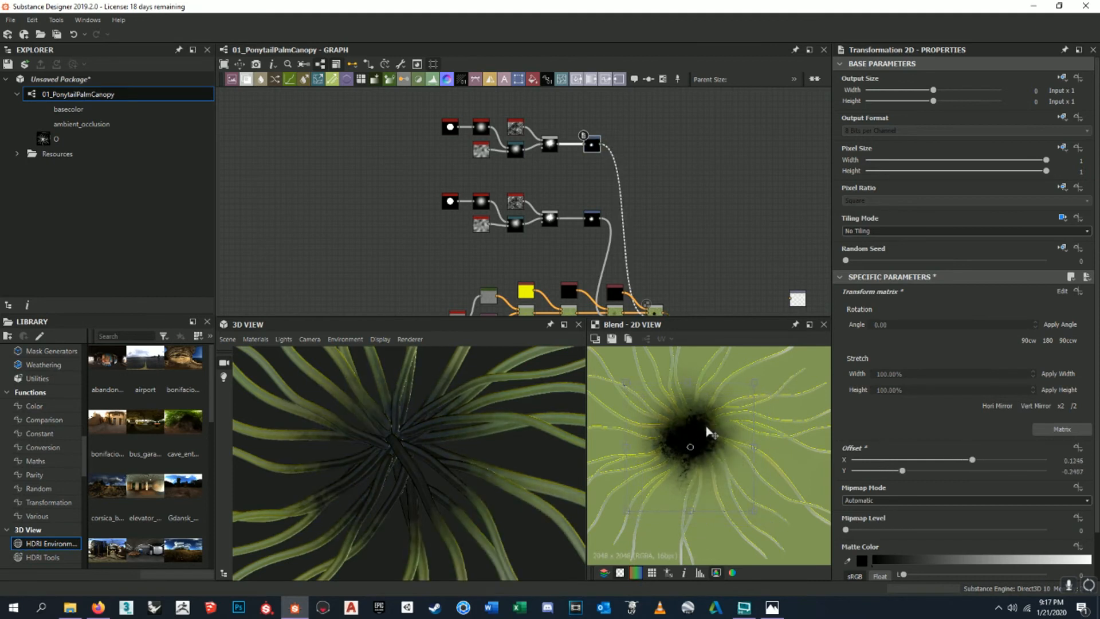
left_click_drag(626, 382, 701, 428)
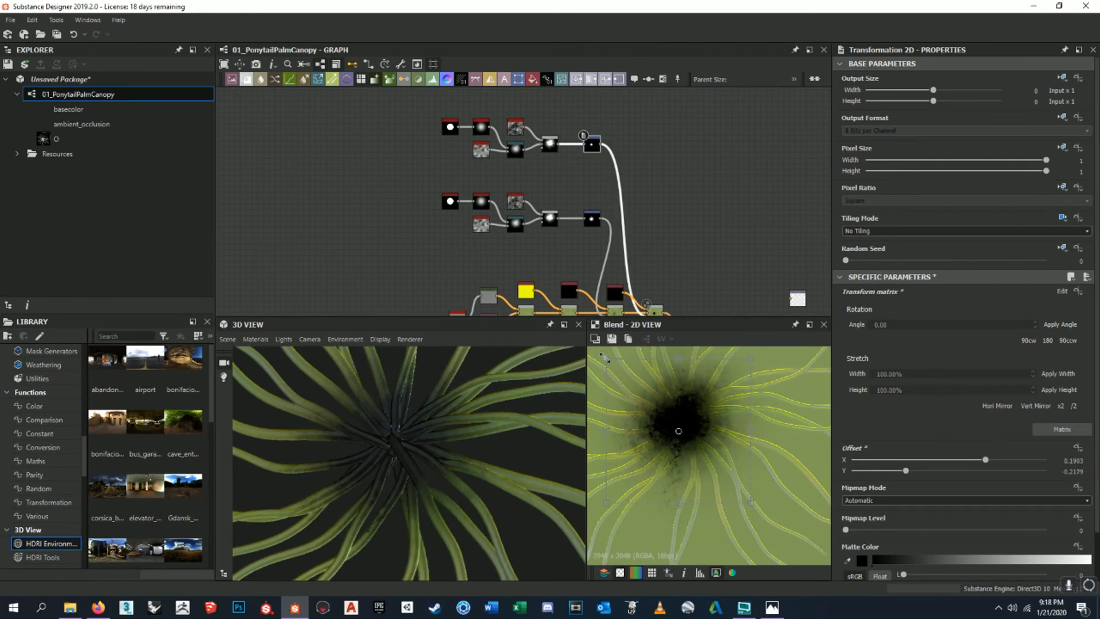
left_click_drag(631, 368, 640, 377)
left_click_drag(706, 438, 698, 428)
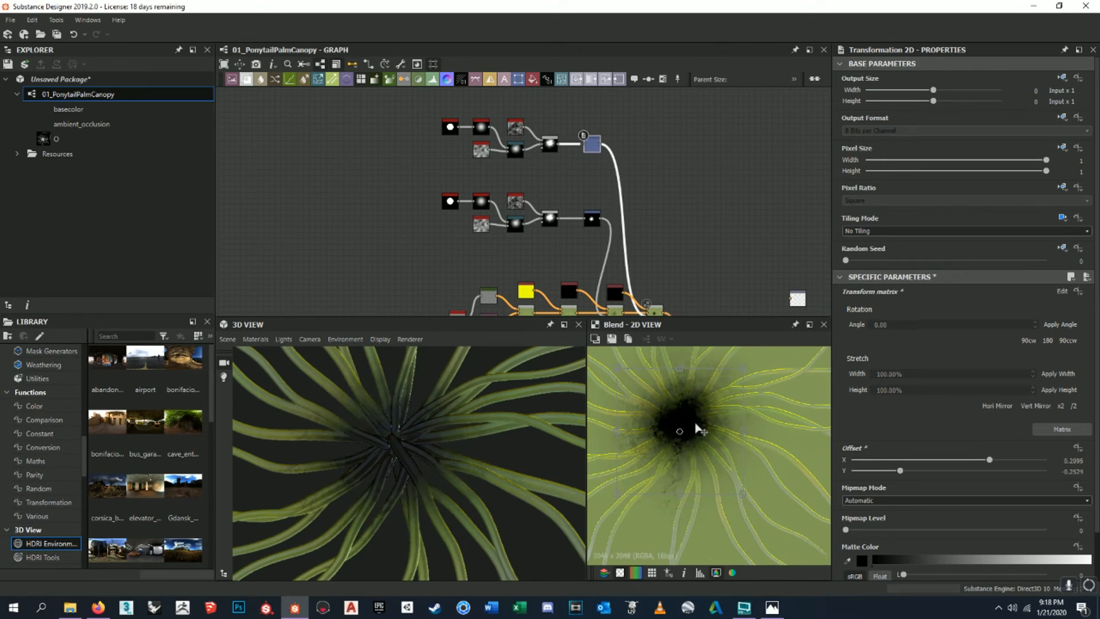
- Rotate the duplicated mask, move it back over the leaf centre, and check the darkened hub on the whole canopy
left_click_drag(756, 502, 668, 523)
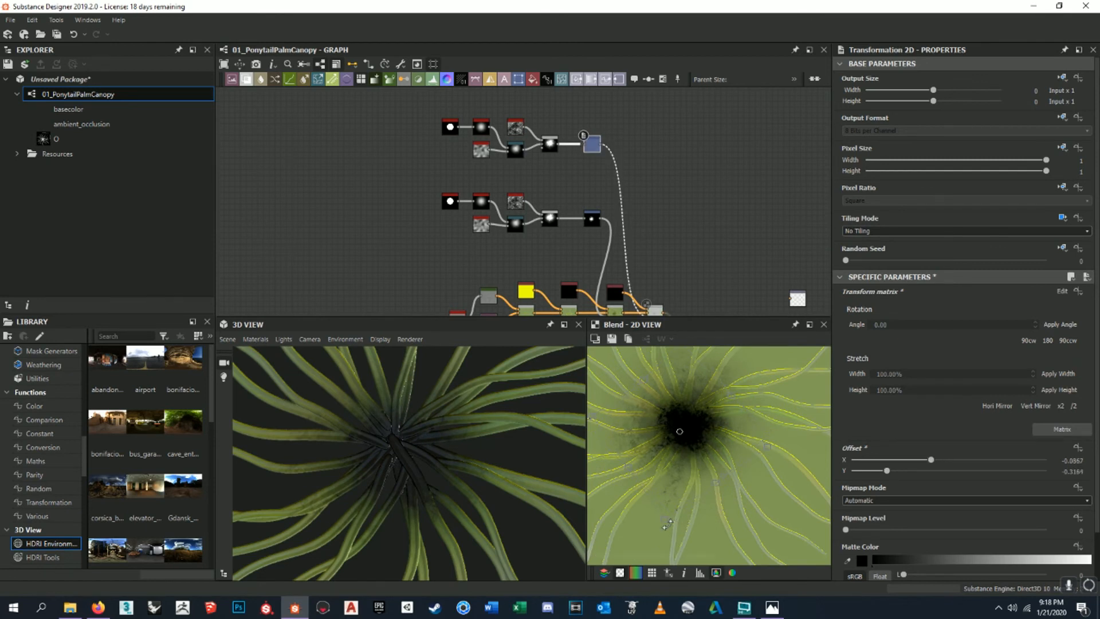
left_click_drag(696, 438, 689, 419)
key("f")
scroll(530, 466, "down", 5)
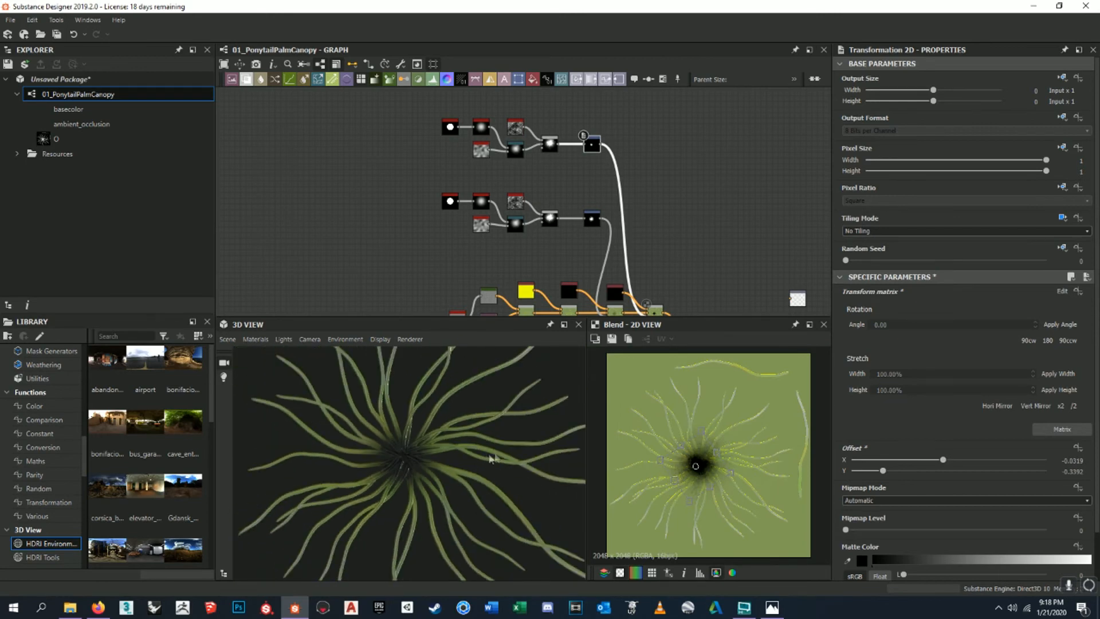
scroll(711, 476, "up", 2)
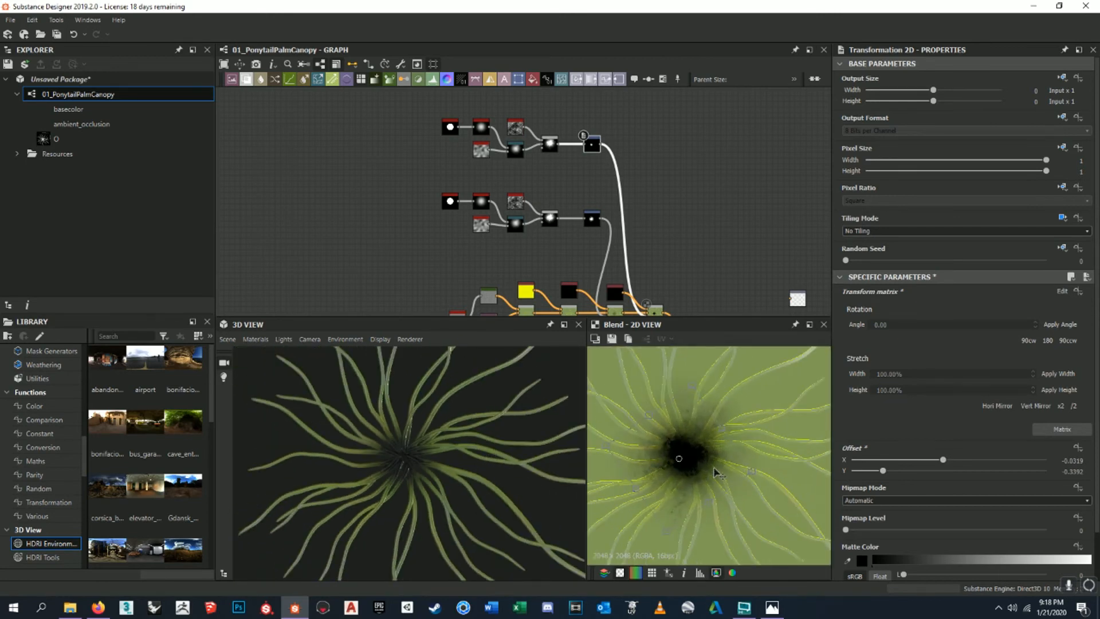
- Enlarge the duplicated mask using its Transformation 2D and recentre the darkened area over the leaf hub
left_click_drag(715, 469, 809, 346)
left_click_drag(772, 421, 722, 438)
scroll(715, 427, "down", 2)
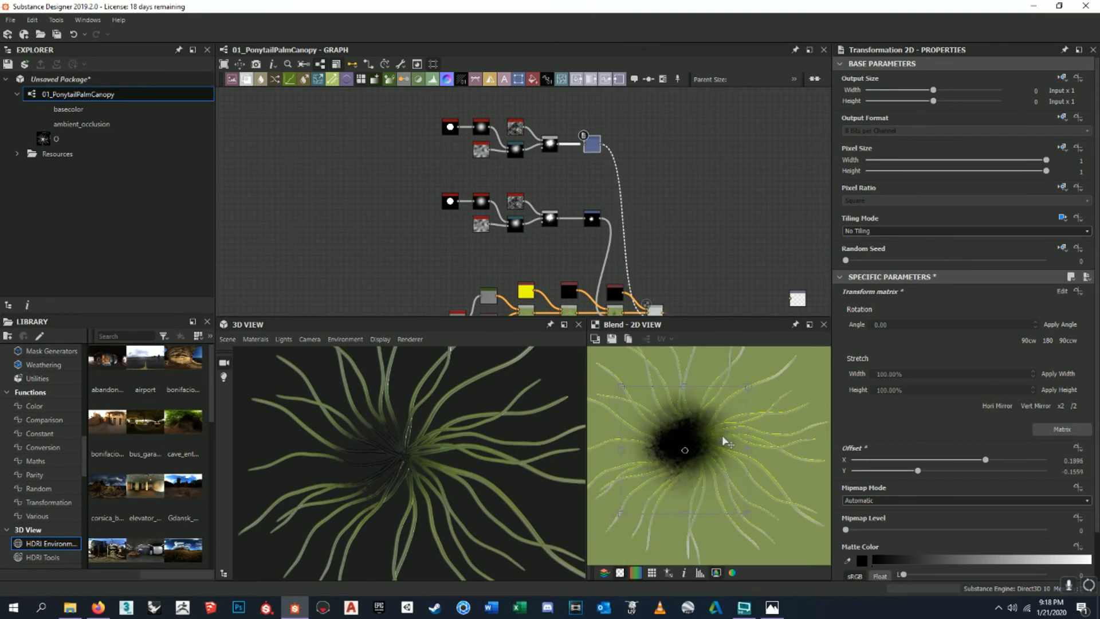
left_click_drag(747, 515, 826, 535)
left_click_drag(774, 483, 736, 444)
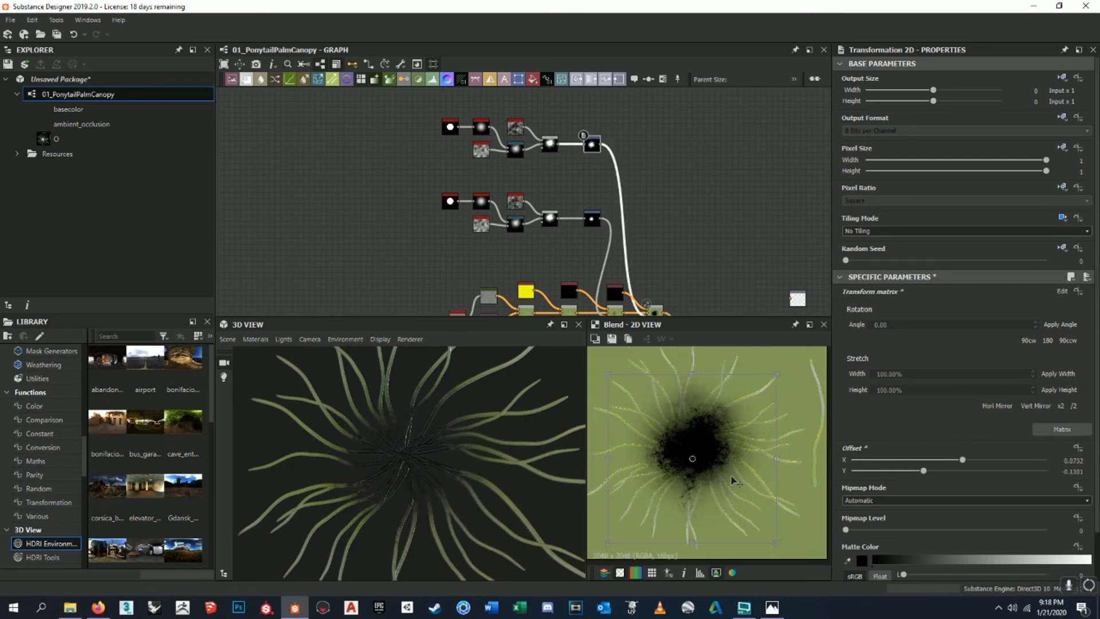
scroll(727, 464, "down", 2)
left_click_drag(606, 519, 595, 528)
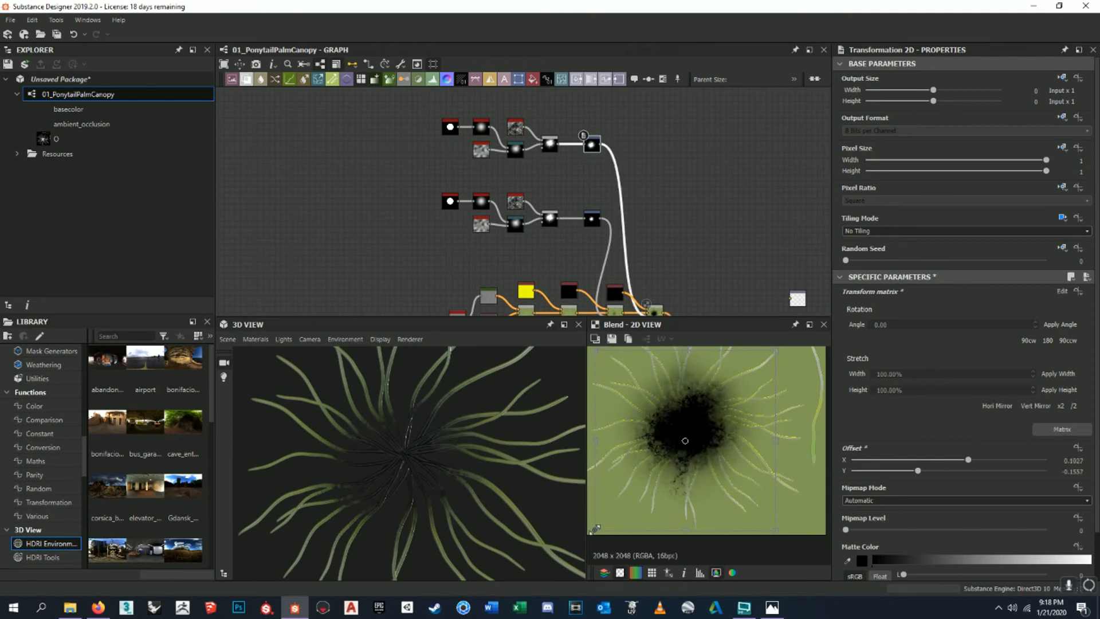
scroll(686, 435, "up", 2)
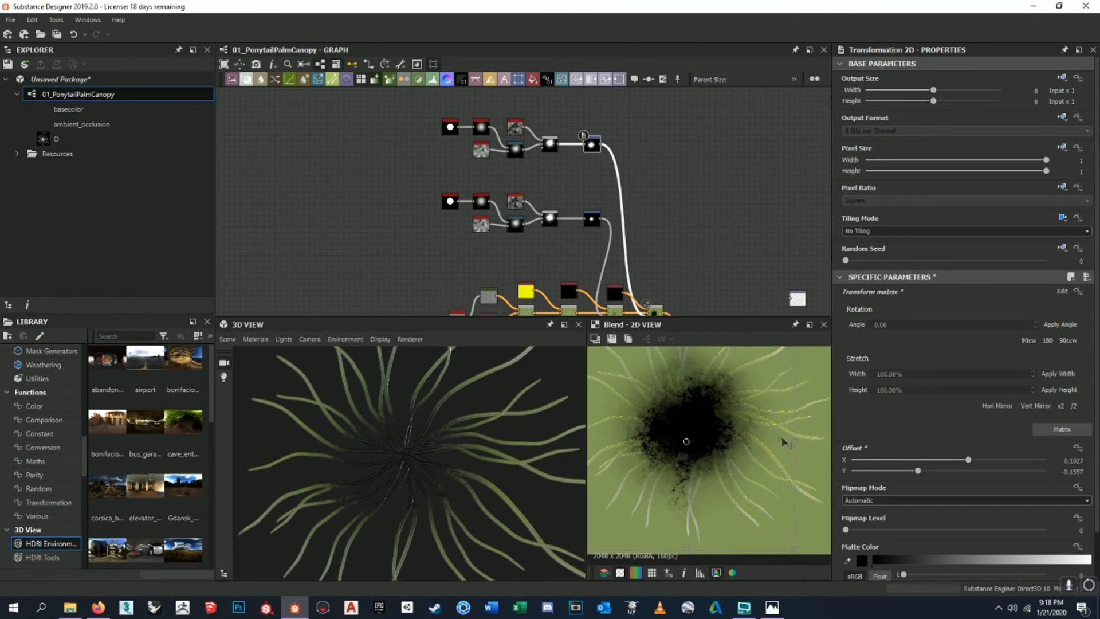
scroll(758, 429, "down", 1)
left_click_drag(786, 350, 793, 345)
scroll(657, 238, "up", 6)
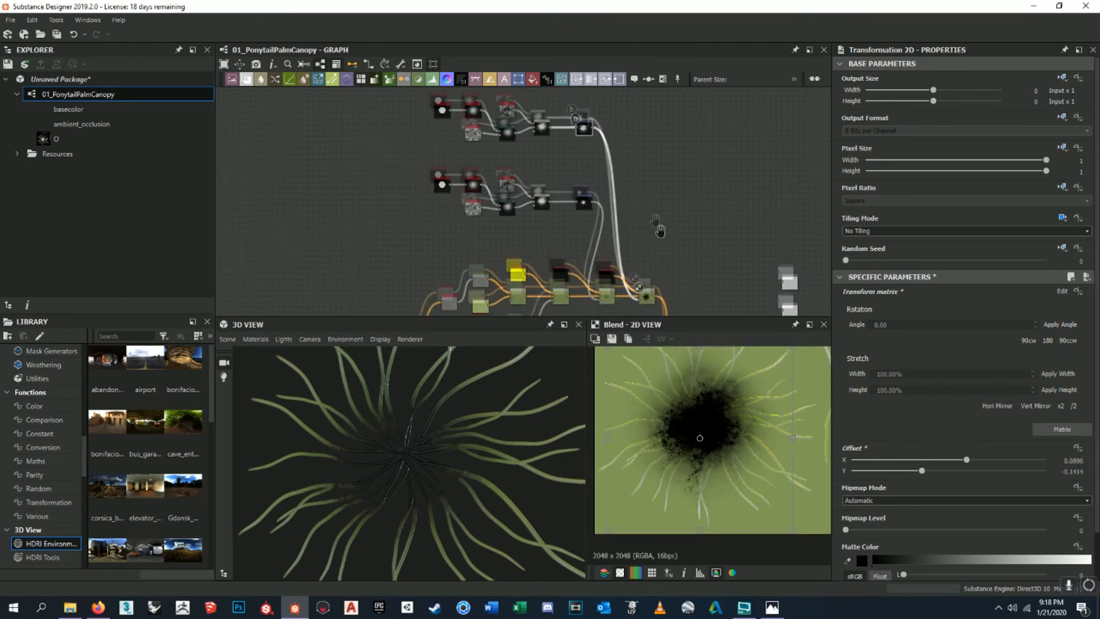
- Compare the blending modes of the last colour Blend against the canopy preview and set it to Overlay
scroll(376, 472, "up", 2)
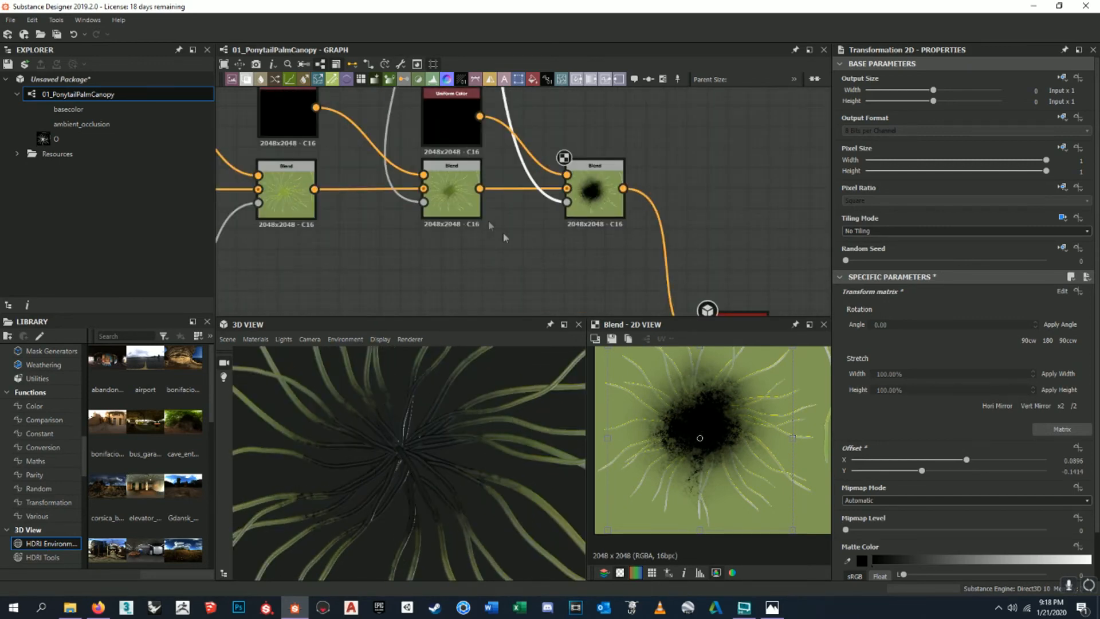
scroll(518, 243, "down", 8)
scroll(549, 157, "up", 4)
middle_click_drag(551, 181, 502, 108)
scroll(595, 217, "up", 4)
left_click(593, 222)
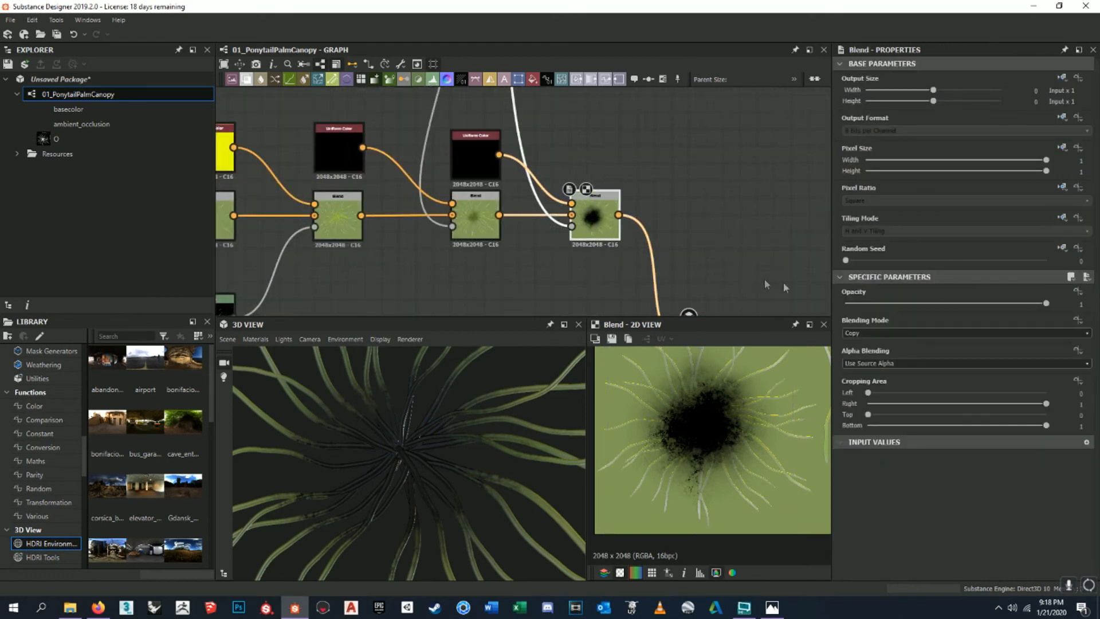
left_click(887, 335)
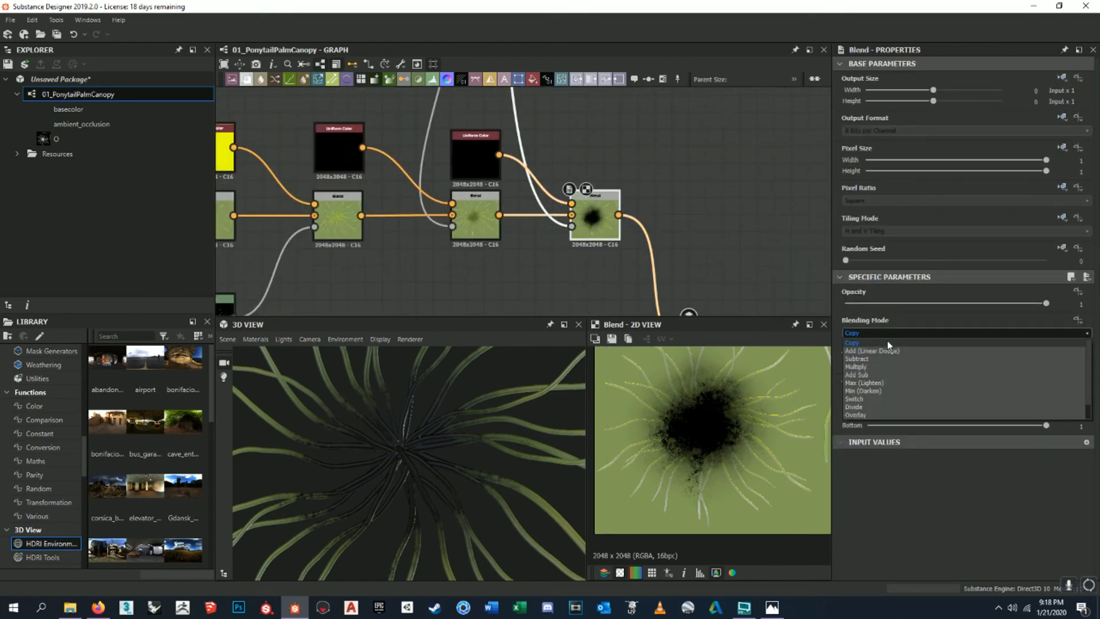
left_click(887, 344)
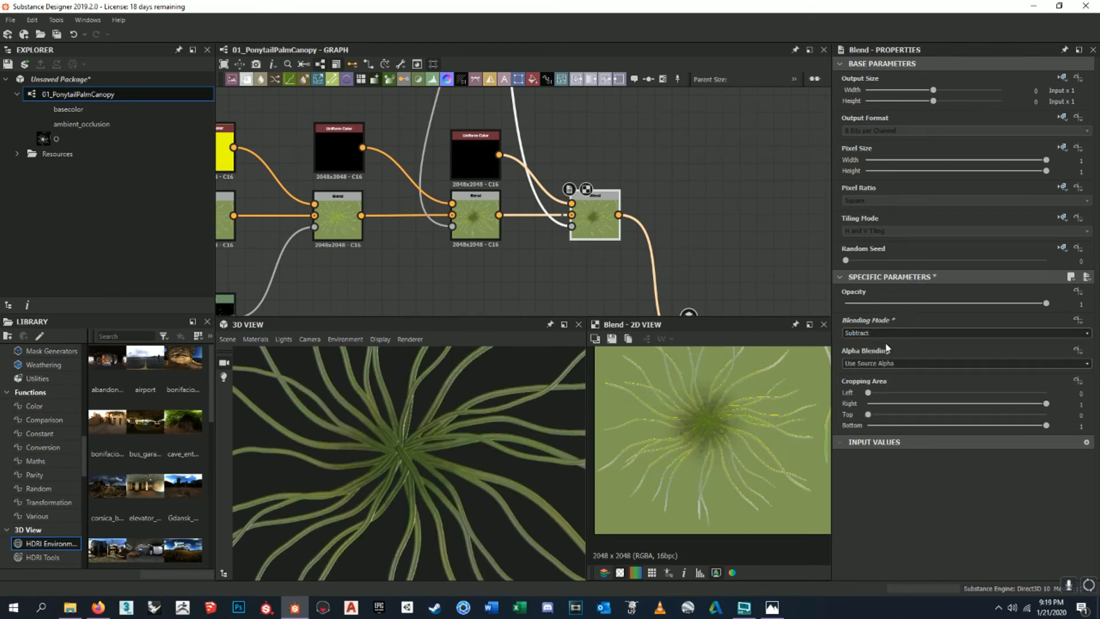
key("Down")
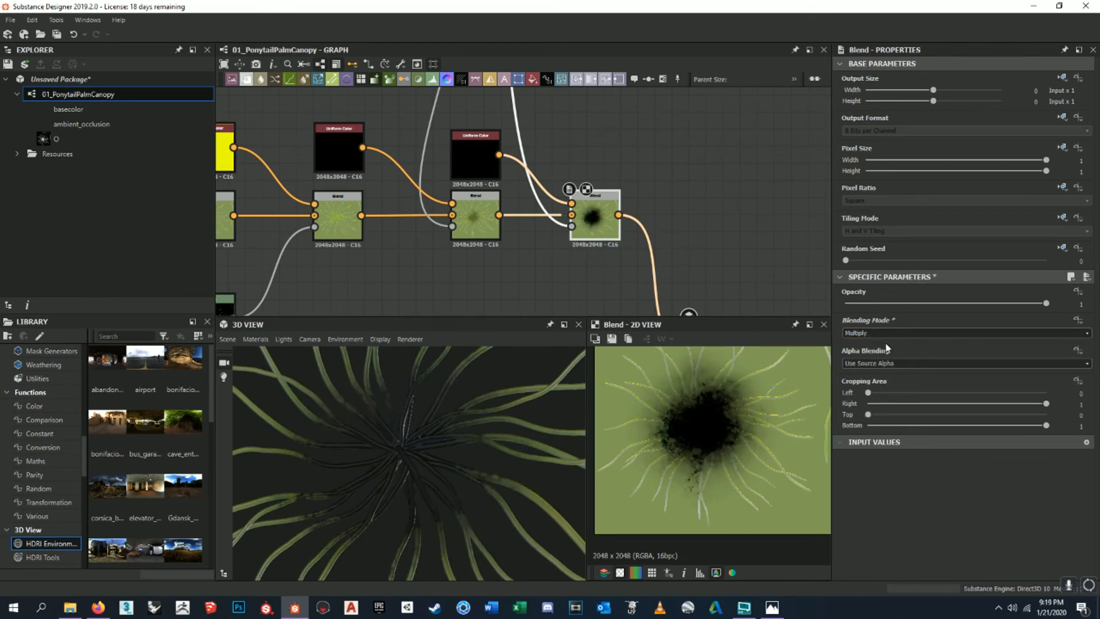
key("Down")
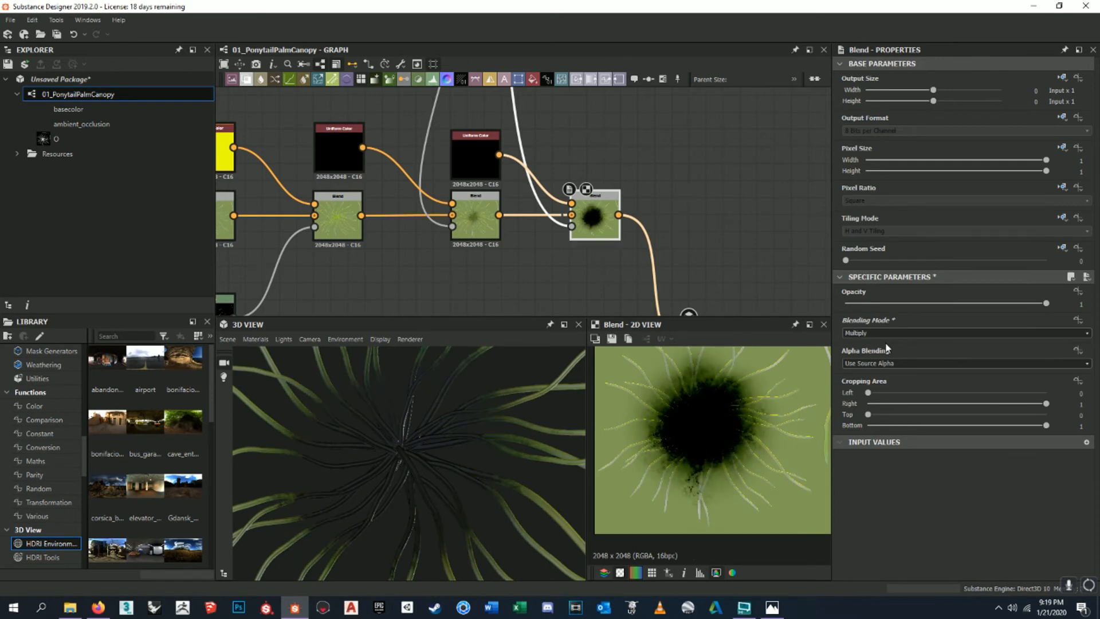
key("Down")
key("Down")
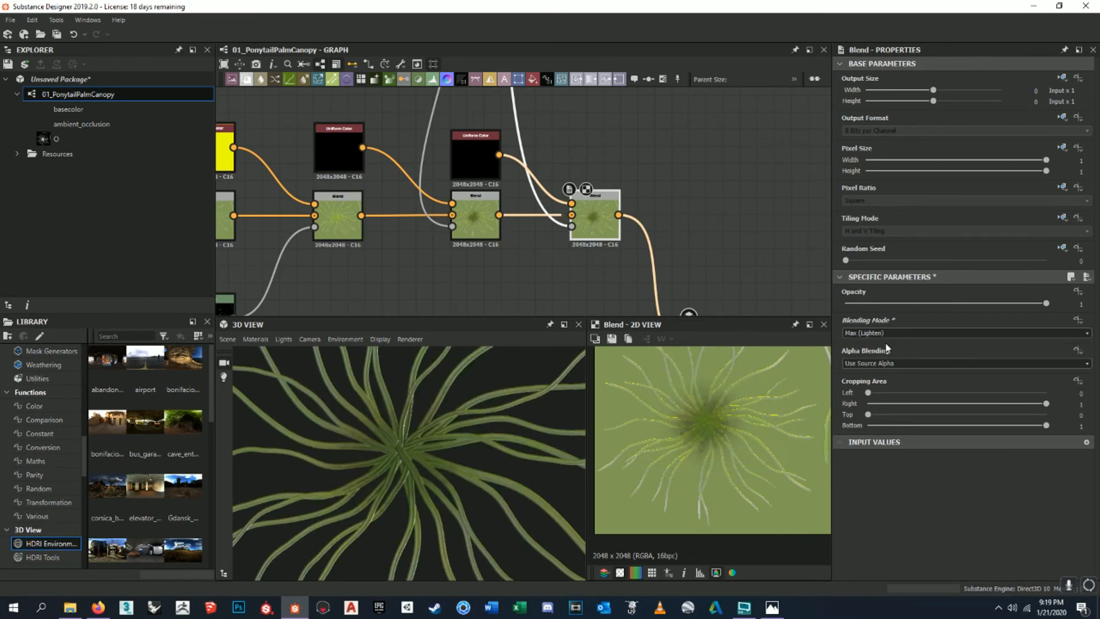
key("Down")
key("Up")
key("Down")
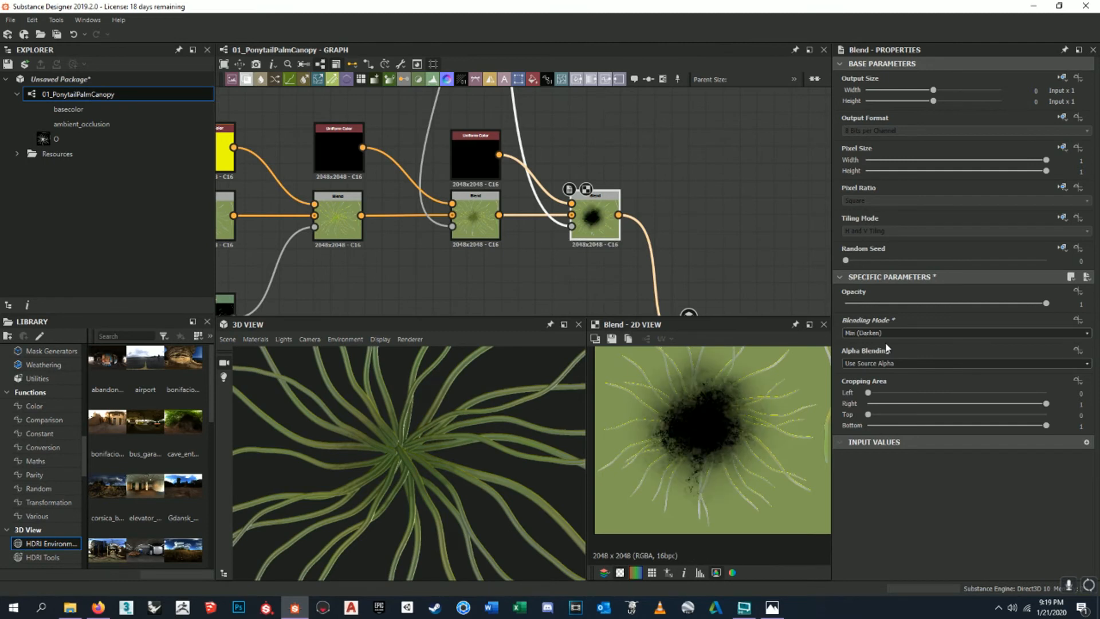
key("Up")
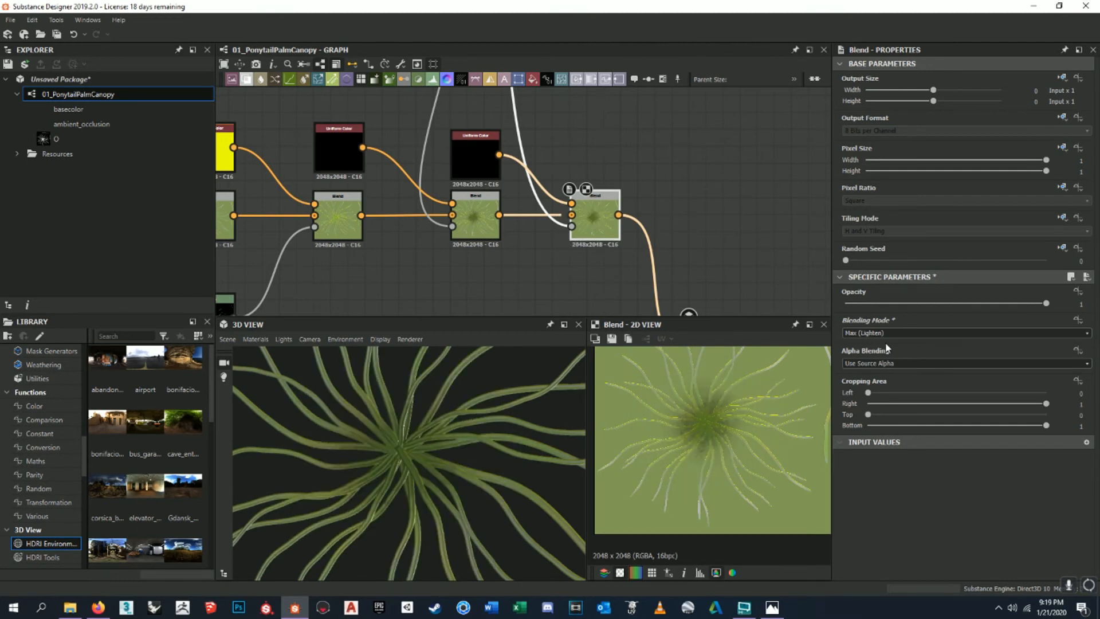
key("Down")
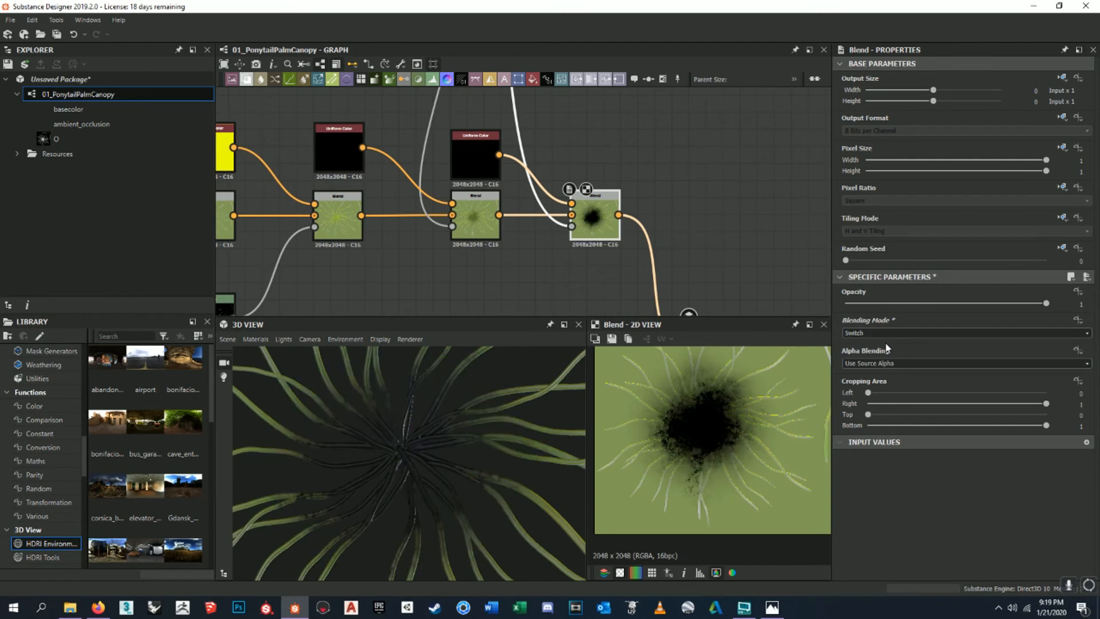
key("Down")
key("Down")
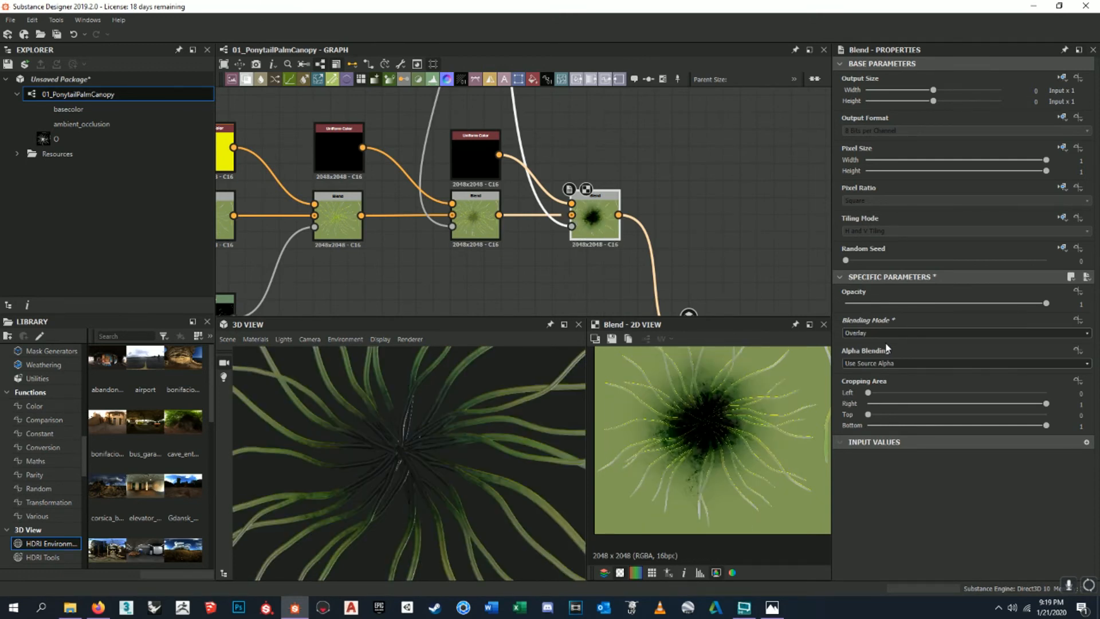
- Set the Uniform Color feeding the last Blend to a dark brown, R 64, G 34, B 0
scroll(681, 231, "down", 4)
middle_click_drag(663, 206, 648, 168)
scroll(711, 394, "up", 4)
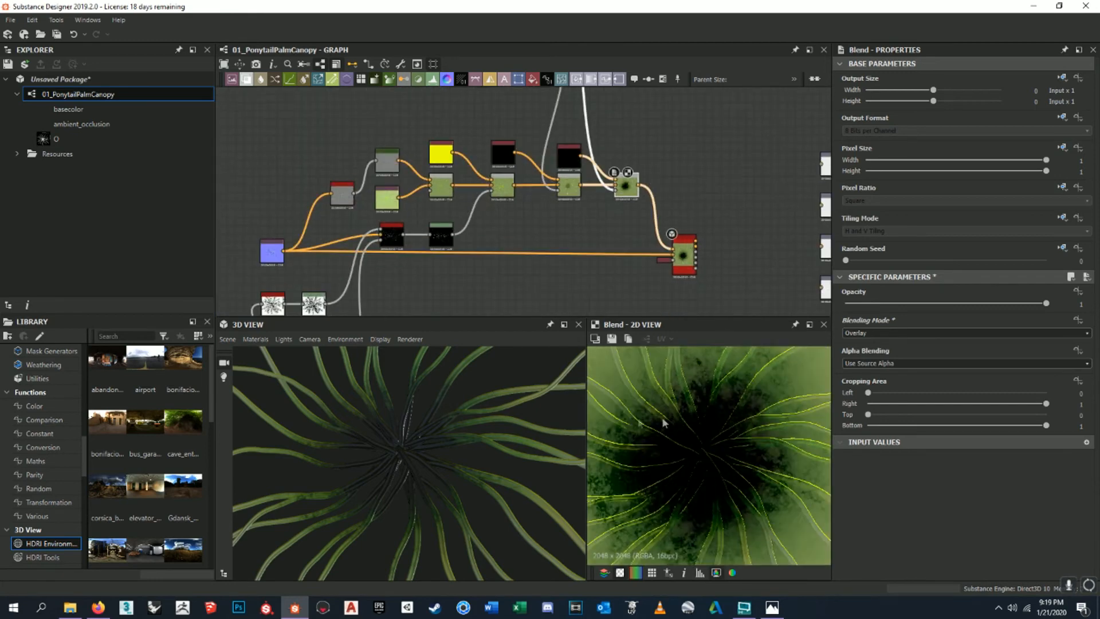
scroll(365, 452, "up", 2)
scroll(364, 450, "down", 3)
middle_click_drag(643, 166, 602, 227)
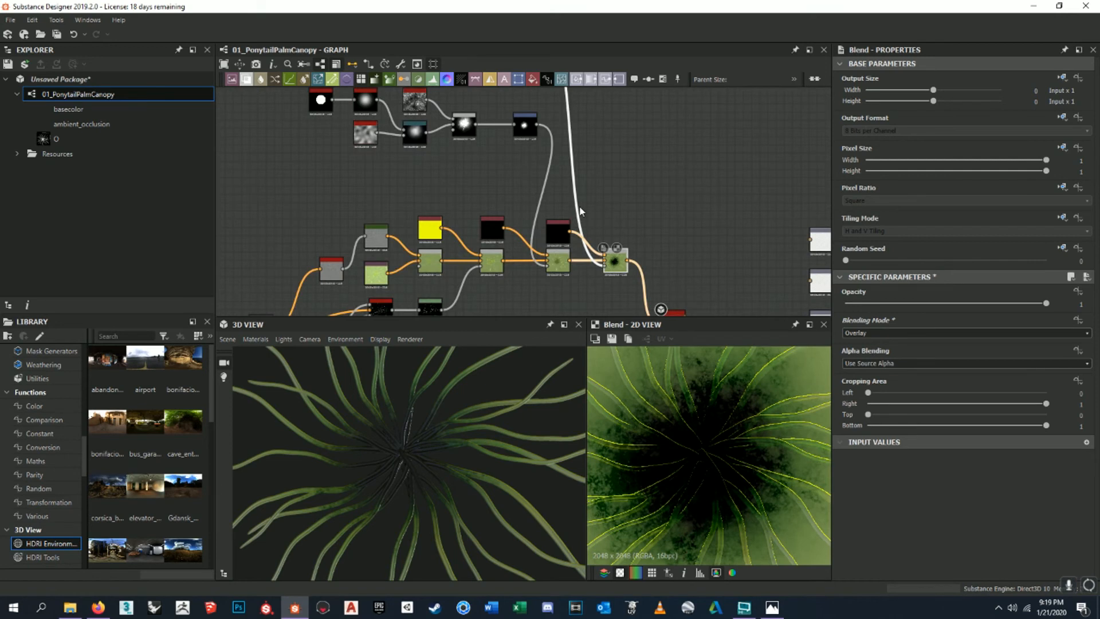
left_click(558, 232)
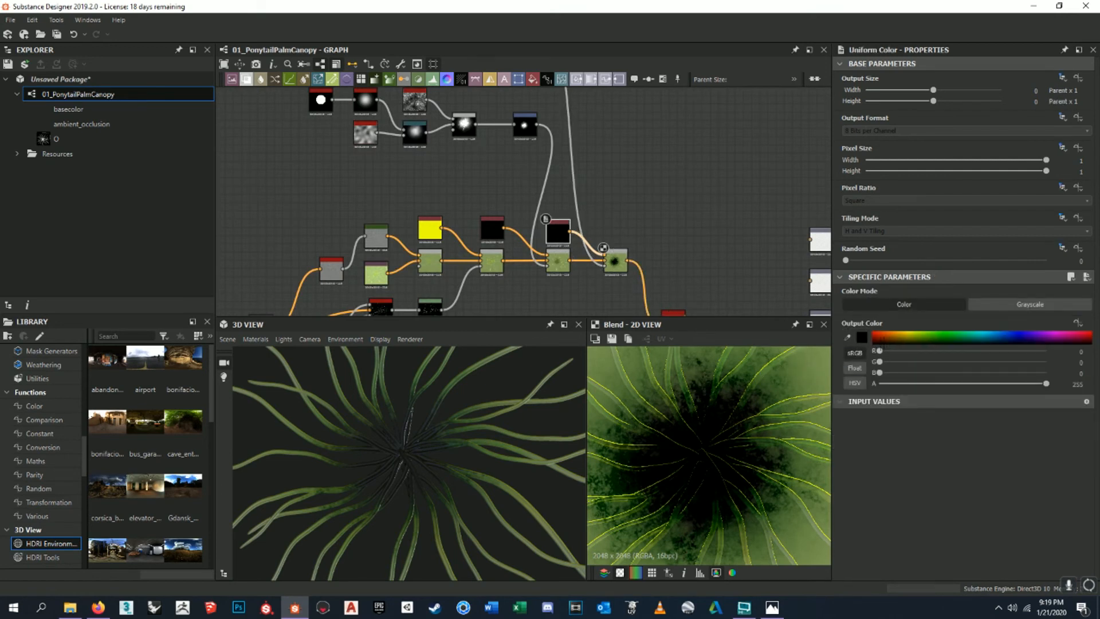
mouse_move(903, 333)
left_mouse_down()
mouse_move(933, 341)
mouse_move(890, 340)
left_mouse_up()
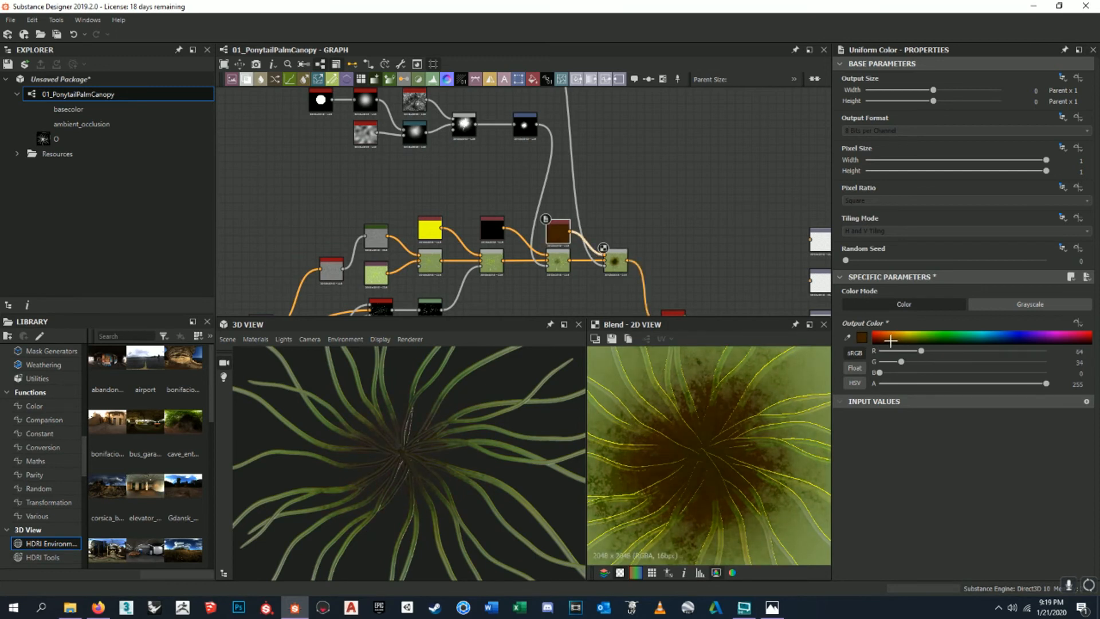
- Set the last colour Blend's opacity to 0.44 and check the brown tint close up on the leaf centre
left_click(622, 270)
middle_click_drag(715, 428, 709, 412)
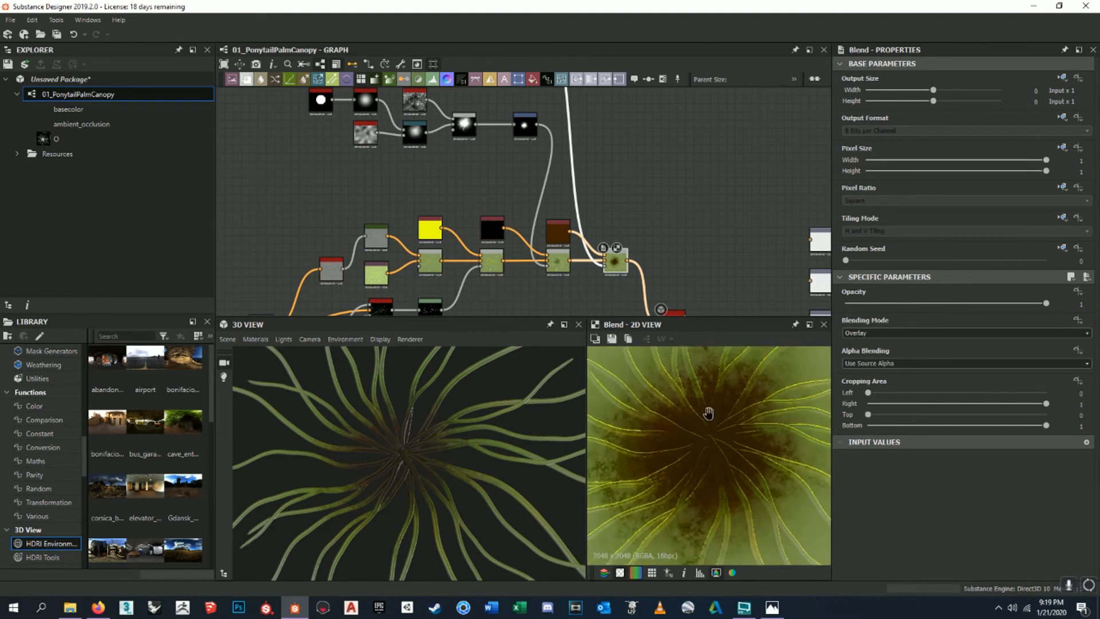
left_click_drag(1042, 307, 936, 315)
right_click_drag(434, 426, 328, 455)
left_click_drag(329, 455, 406, 435)
left_click_drag(481, 455, 522, 344)
middle_click_drag(537, 311, 542, 267)
left_click_drag(441, 439, 403, 444)
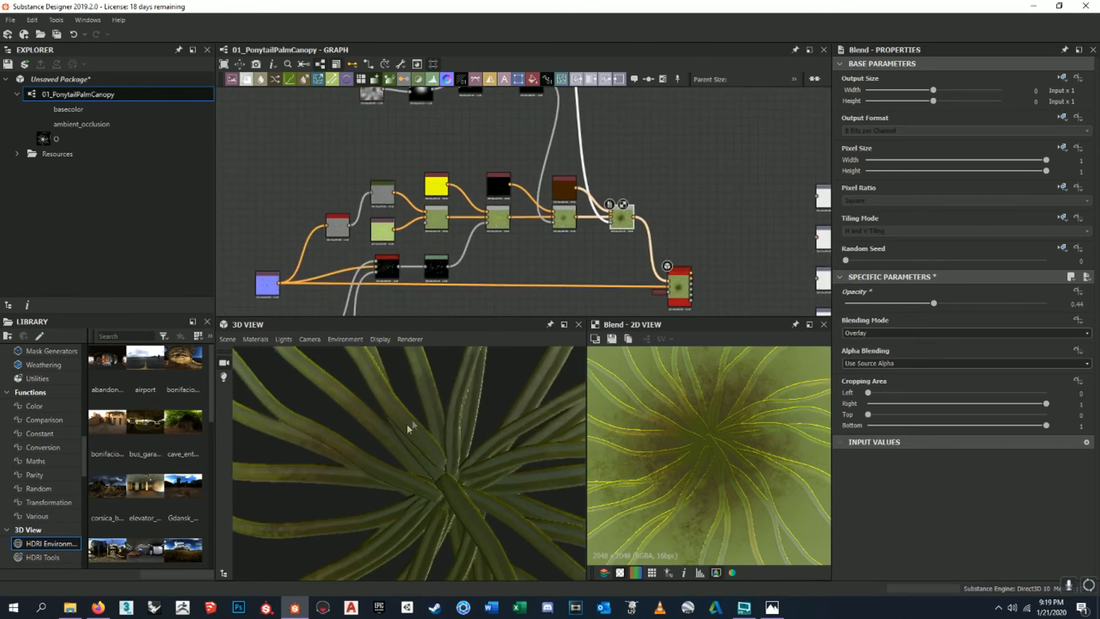
- Set the opacity of the black tint Blend just before the last Blend to 0.27 and check the canopy
middle_click_drag(531, 279, 519, 271)
left_click(563, 218)
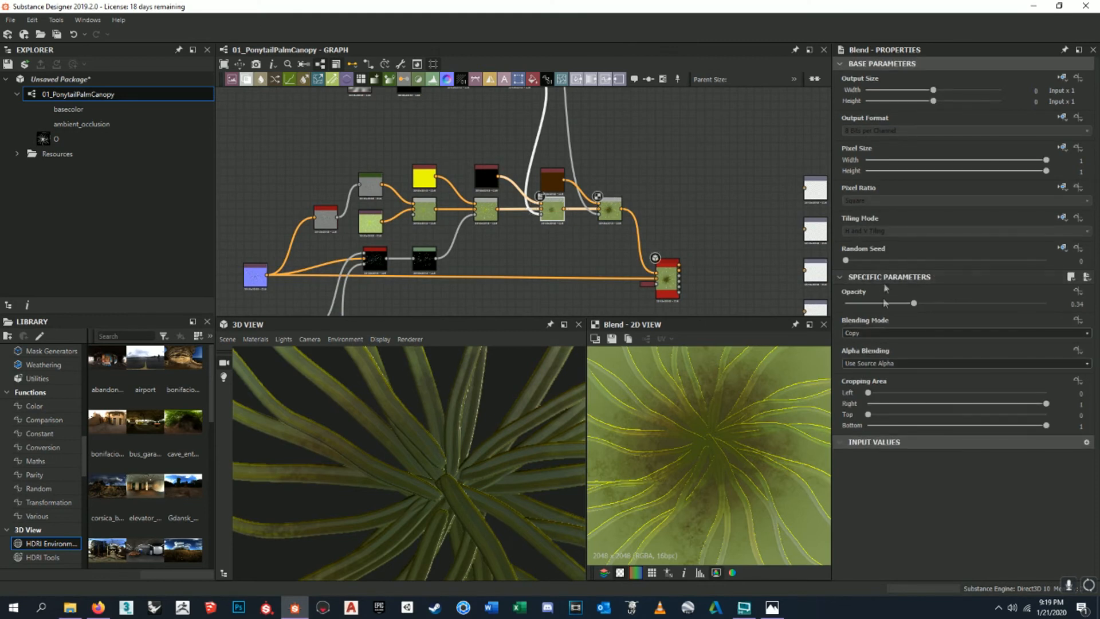
mouse_move(922, 309)
left_mouse_down()
mouse_move(957, 305)
mouse_move(888, 302)
mouse_move(901, 303)
left_mouse_up()
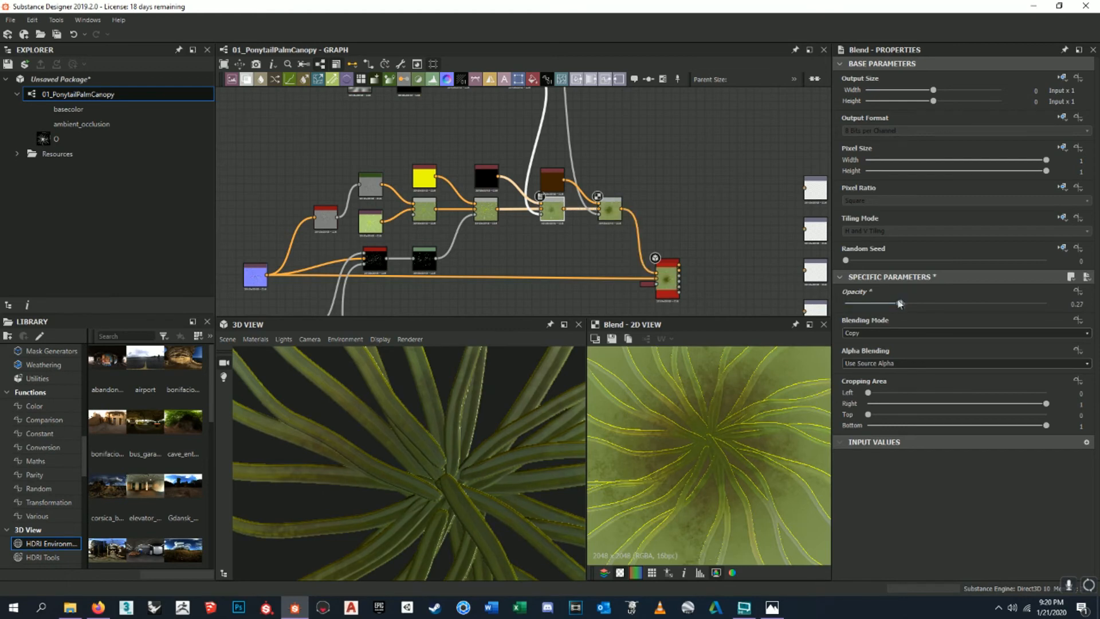
scroll(477, 466, "down", 5)
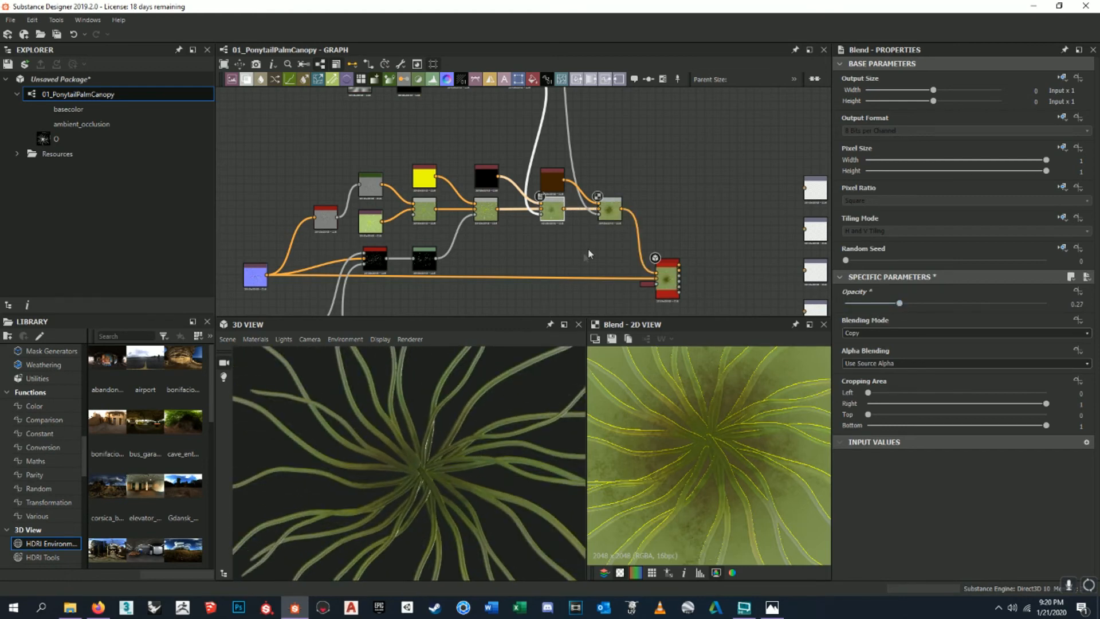
- Set the opacity of the brown Overlay Blend to 0.39
scroll(588, 252, "up", 3)
left_click(584, 195)
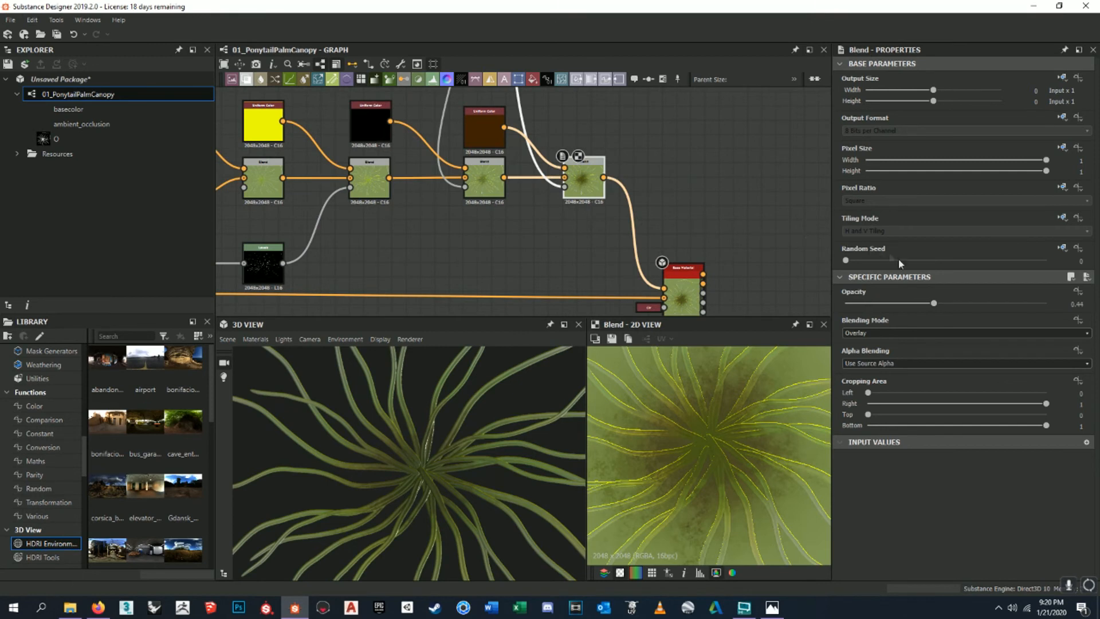
left_click_drag(928, 305, 923, 305)
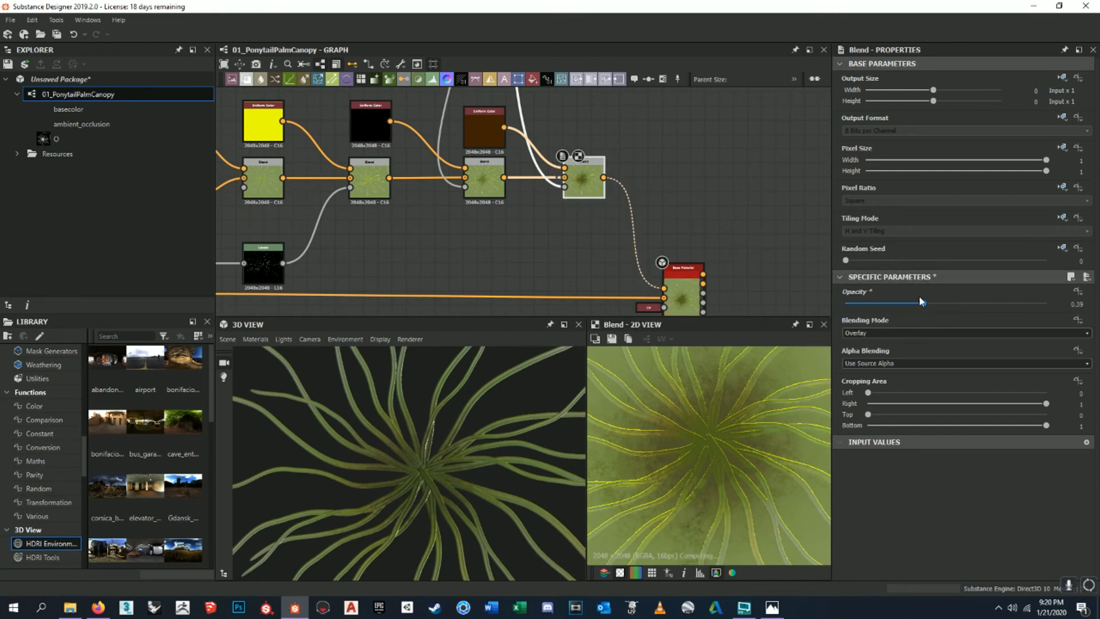
- Enlarge the brown tint's mask beyond the canvas edges with its Transformation 2D and recentre it over the leaves
scroll(608, 309, "down", 5)
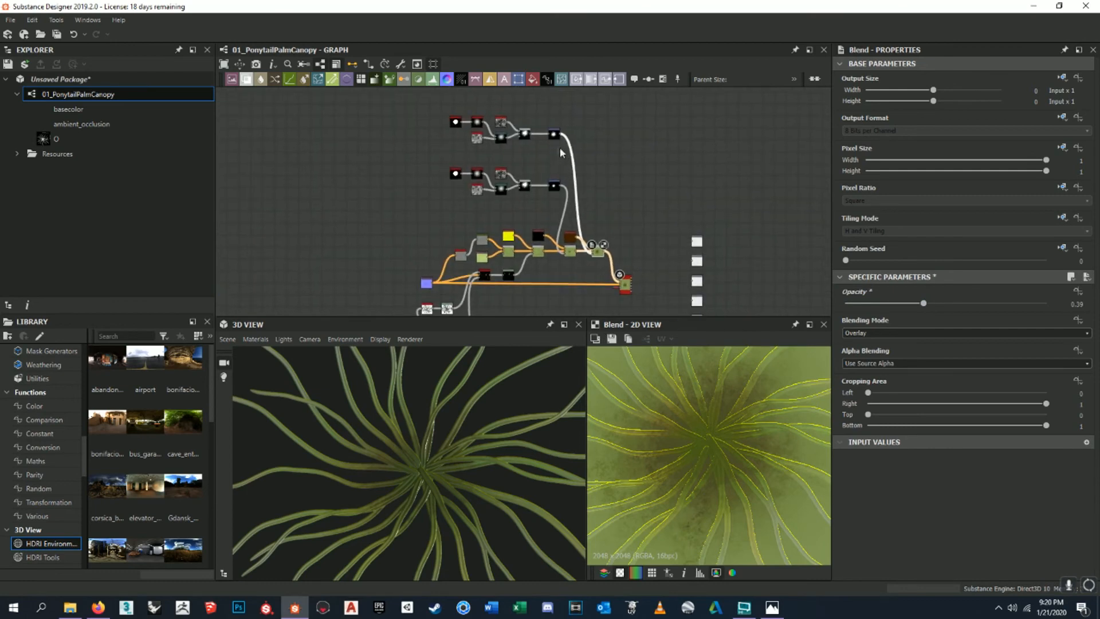
double_click(554, 135)
left_click_drag(664, 428, 604, 367)
left_click_drag(685, 429, 719, 463)
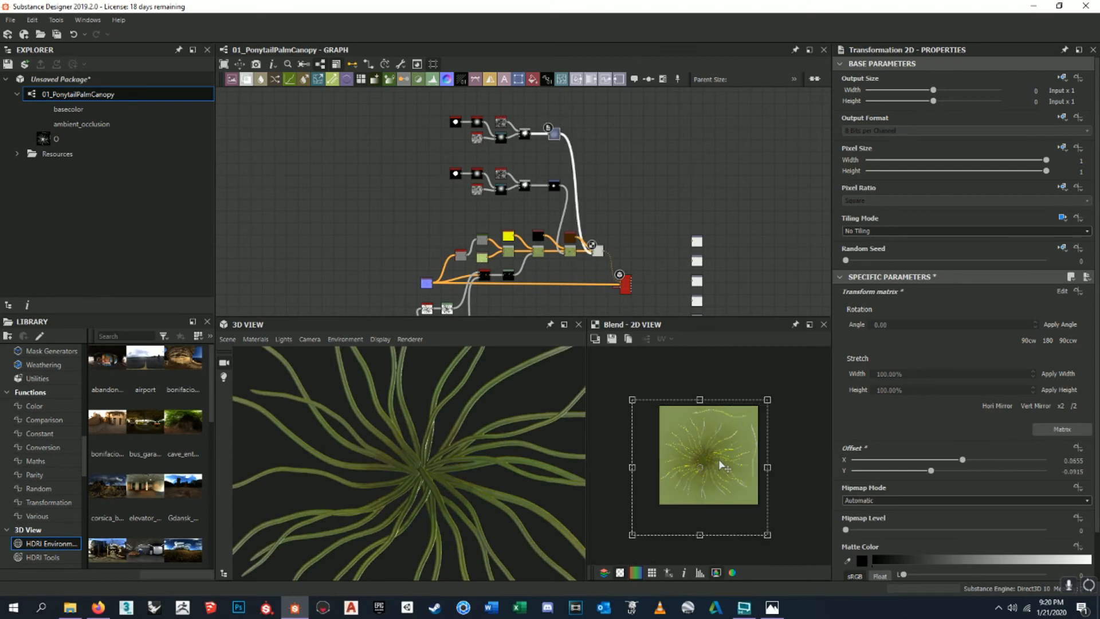
- Examine the brown tint along the individual leaves and over the whole canopy in the 3D and 2D views
scroll(418, 453, "up", 5)
middle_click_drag(418, 453, 448, 485)
scroll(315, 452, "up", 4)
scroll(448, 485, "down", 5)
scroll(658, 454, "up", 5)
scroll(649, 379, "up", 3)
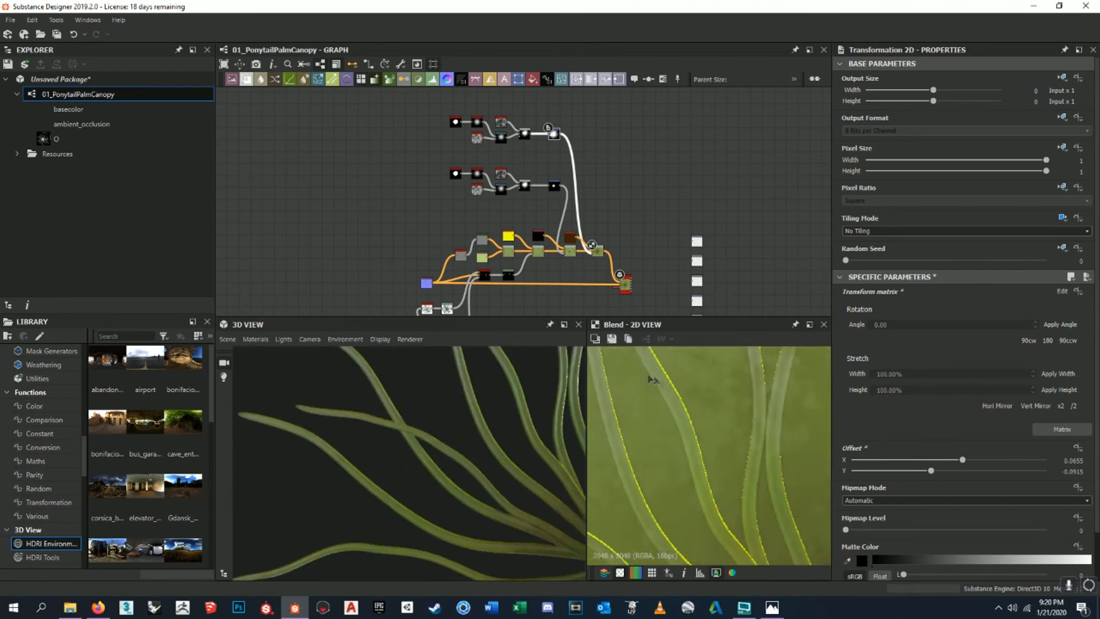
scroll(743, 423, "down", 4)
middle_click_drag(548, 397, 484, 432)
scroll(483, 432, "down", 5)
middle_click_drag(538, 173, 516, 203)
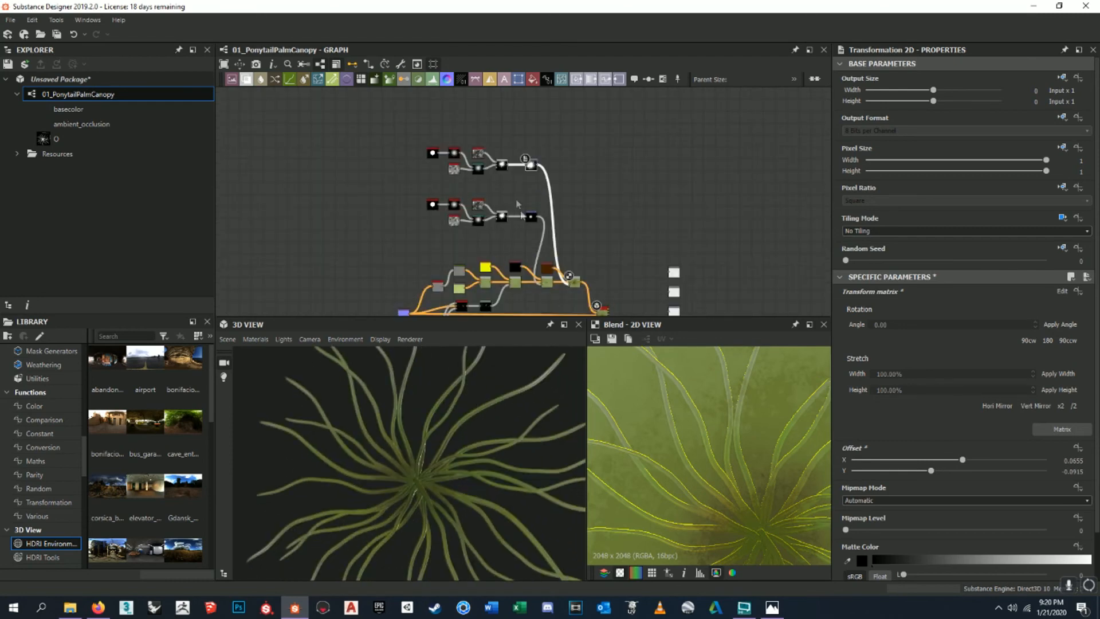
scroll(744, 419, "down", 3)
scroll(712, 403, "up", 4)
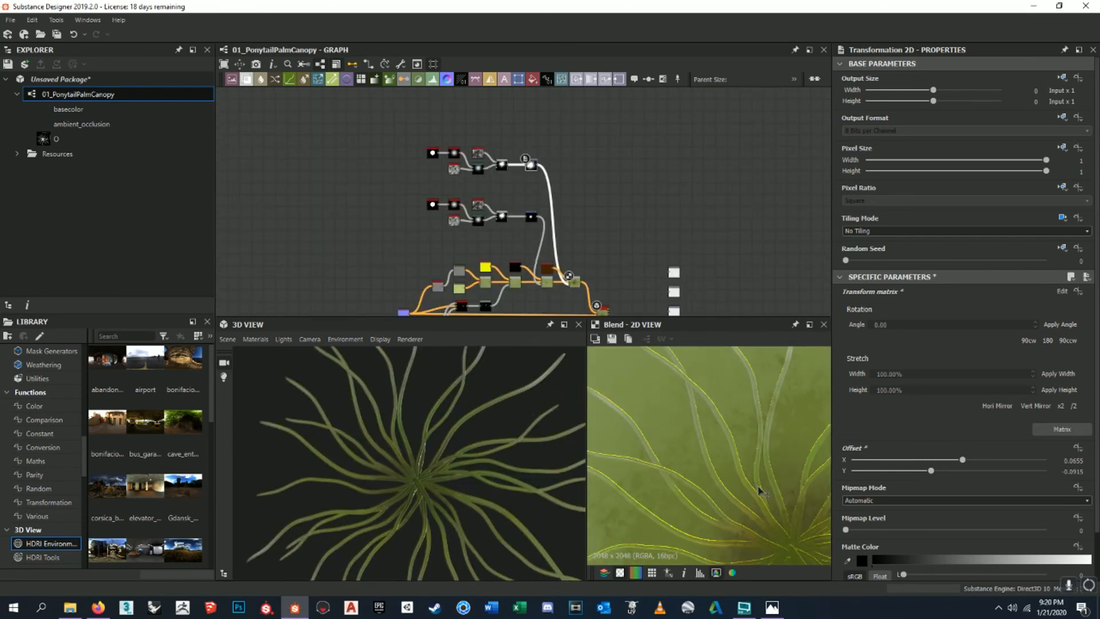
scroll(737, 432, "up", 3)
- Set the scale of the BnW Spots 1 noise in the brown tint's mask chain to 2
scroll(463, 166, "up", 6)
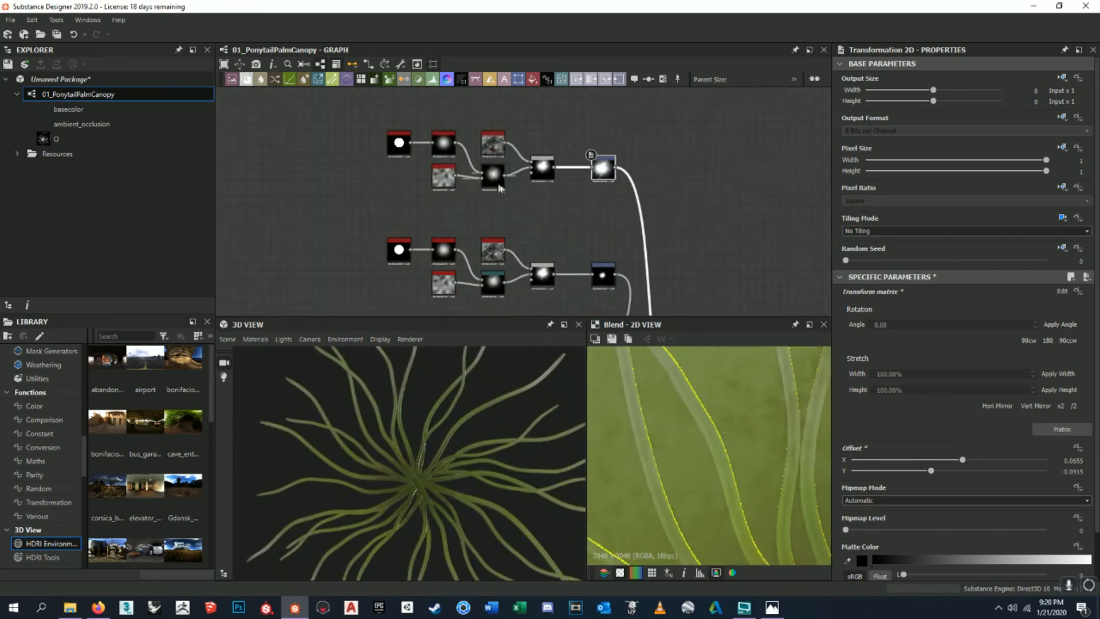
scroll(463, 166, "down", 6)
left_click(542, 169)
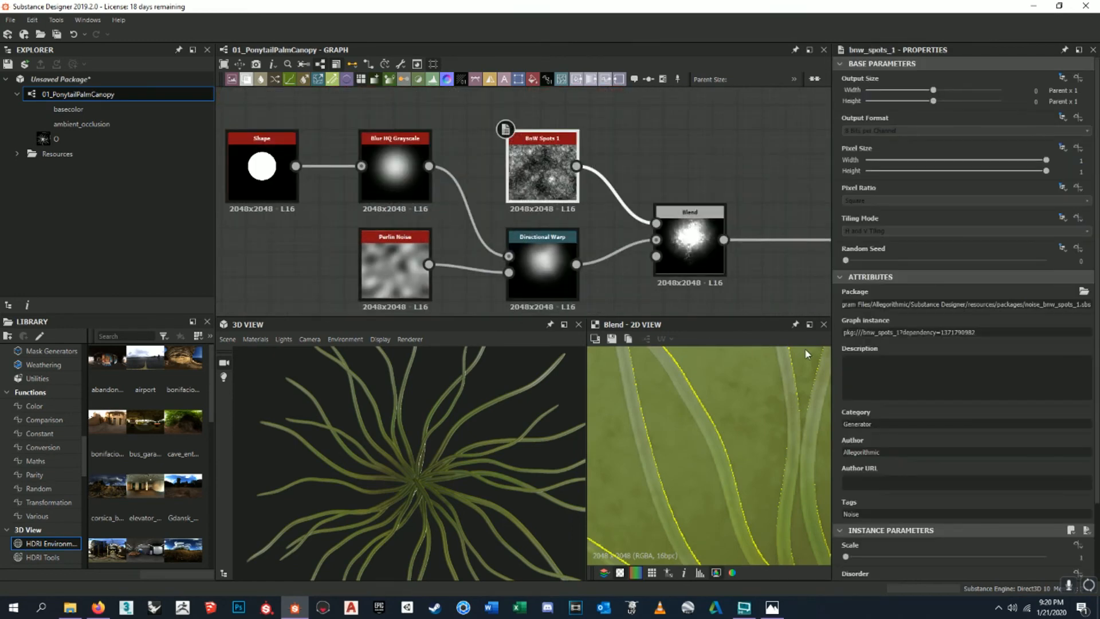
scroll(744, 473, "down", 1)
left_click_drag(856, 559, 864, 560)
scroll(709, 456, "down", 4)
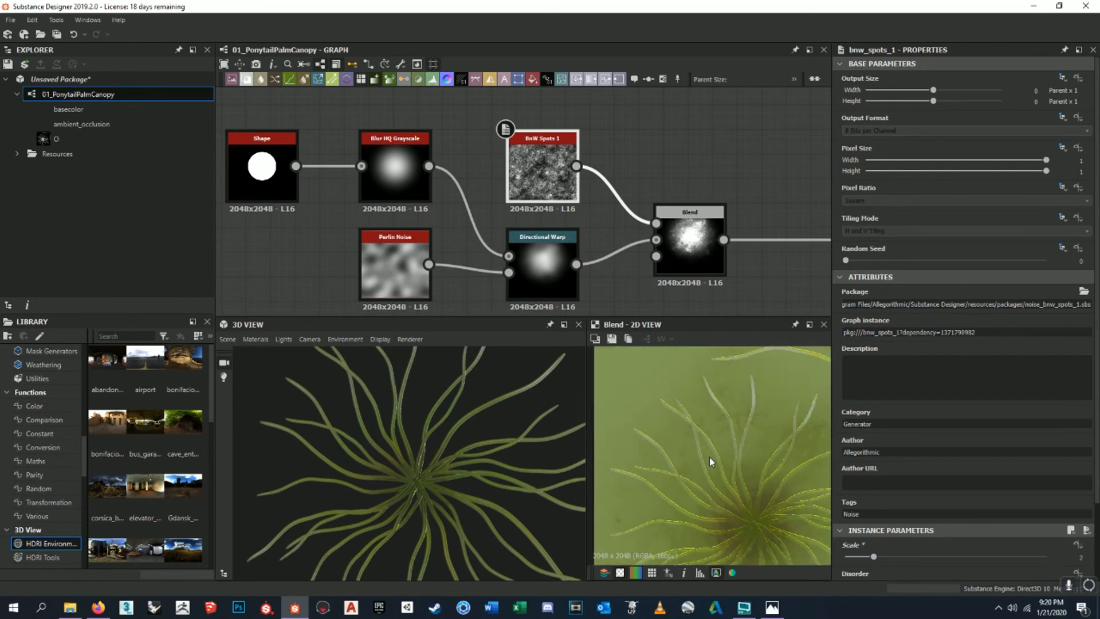
- Set the scale of the BnW Spots 1 noise in the brown tint's mask chain to 6
scroll(398, 465, "up", 2)
scroll(453, 475, "down", 2)
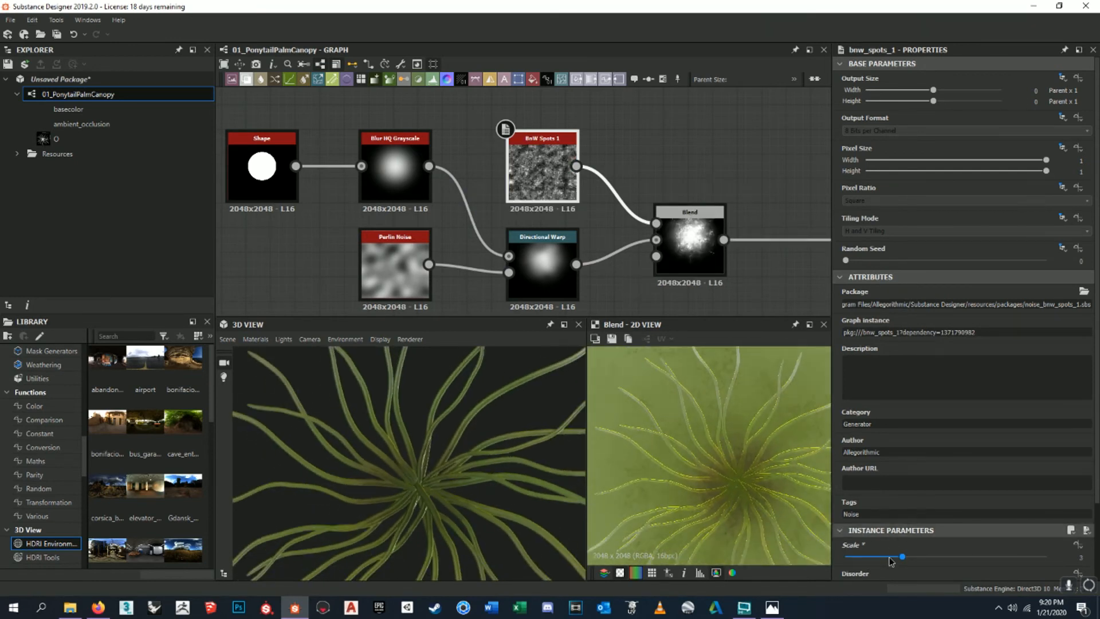
left_click_drag(889, 556, 959, 556)
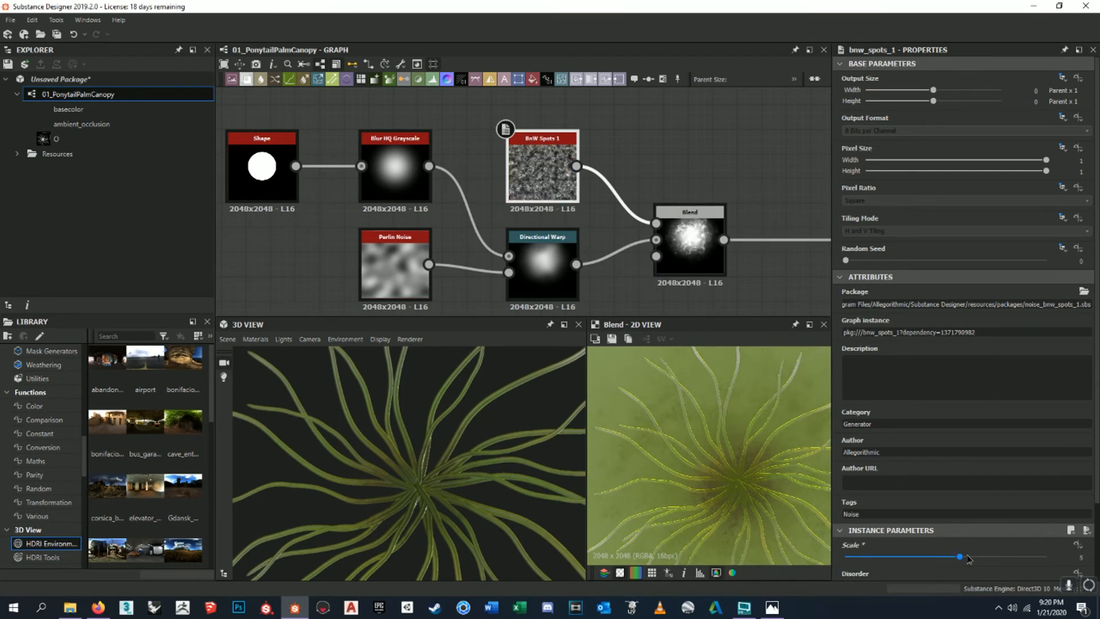
left_click_drag(972, 559, 988, 557)
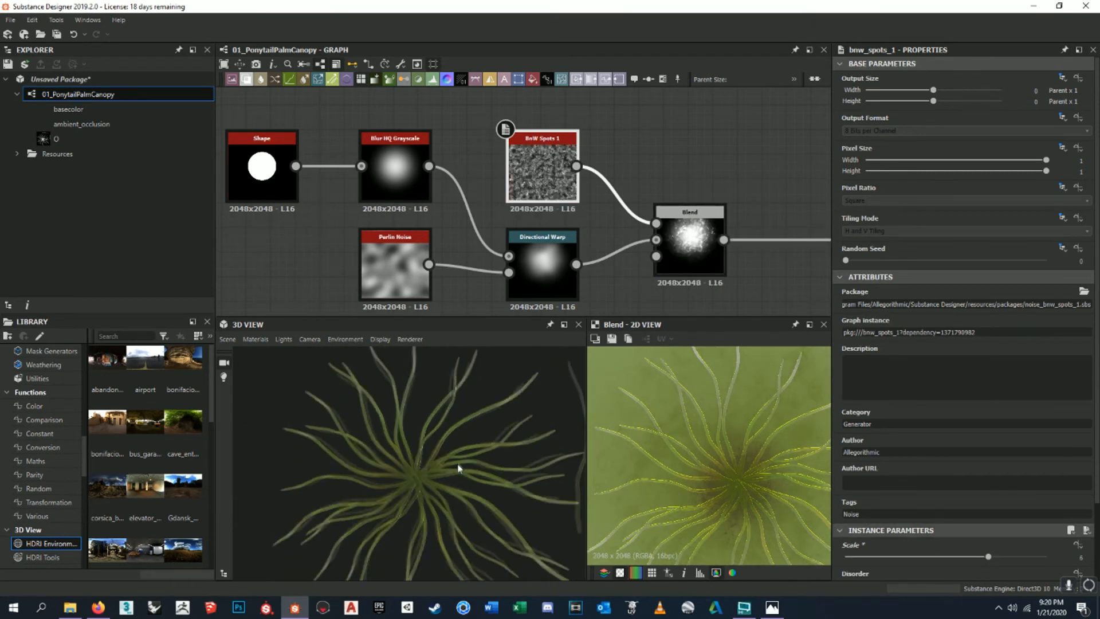
- Examine the finer noise breakup of the brown tint on the centre, the leaves and the separate outer strand in the 3D view
left_click_drag(446, 482, 447, 452)
scroll(476, 452, "up", 5)
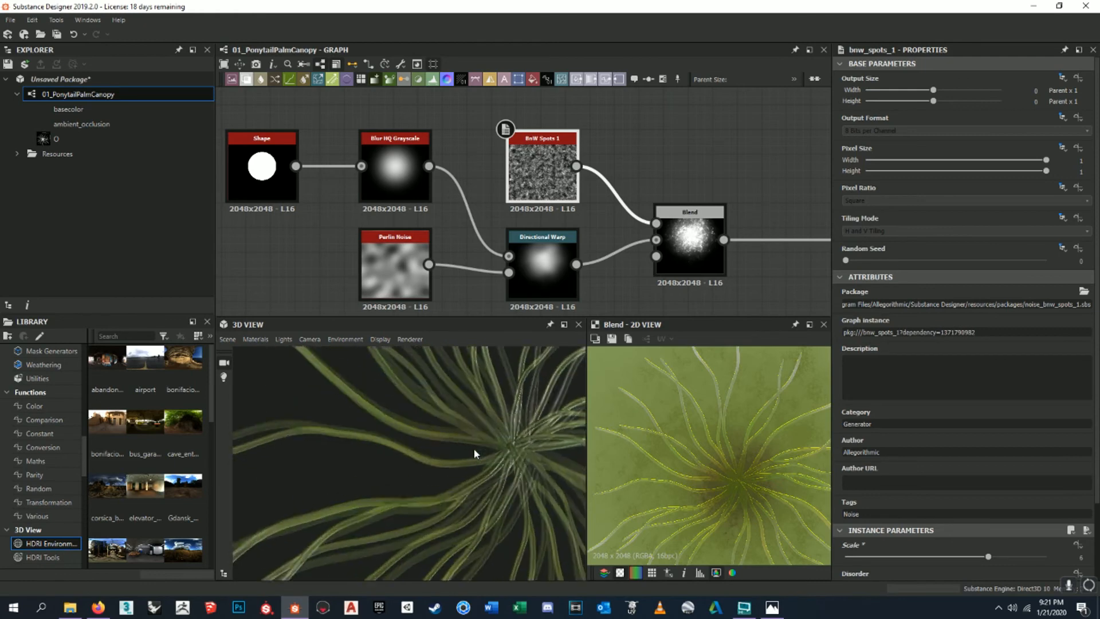
scroll(447, 470, "down", 6)
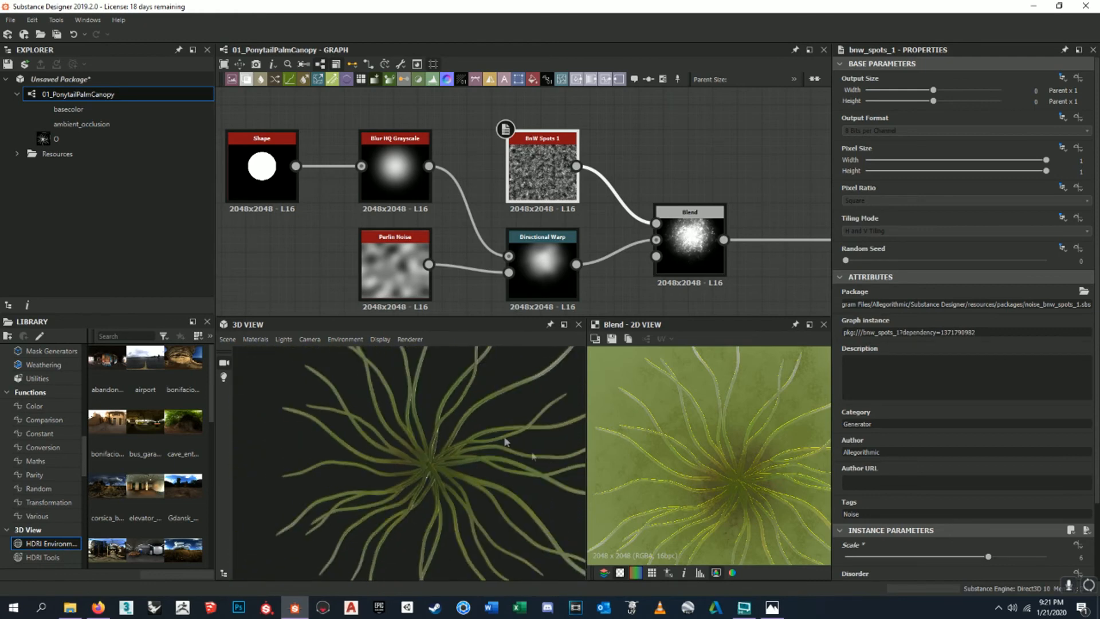
middle_click_drag(480, 460, 378, 462)
scroll(381, 461, "down", 3)
key("f")
scroll(551, 482, "up", 5)
scroll(431, 479, "up", 5)
scroll(433, 478, "down", 5)
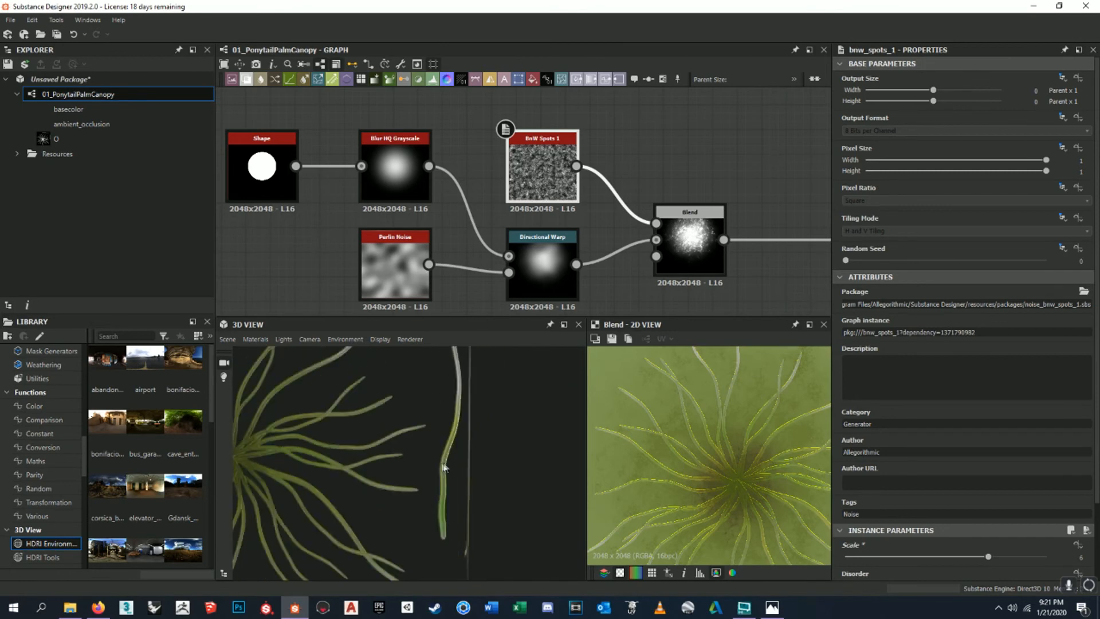
middle_click_drag(395, 450, 471, 447)
scroll(449, 444, "down", 3)
scroll(449, 444, "up", 3)
scroll(618, 249, "down", 8)
- Frame the seven nodes of the upper mask chain and title the frame Outer Dirt Edge
middle_click_drag(618, 247, 592, 203)
scroll(620, 204, "up", 4)
left_click_drag(417, 135, 640, 186)
right_click(626, 170)
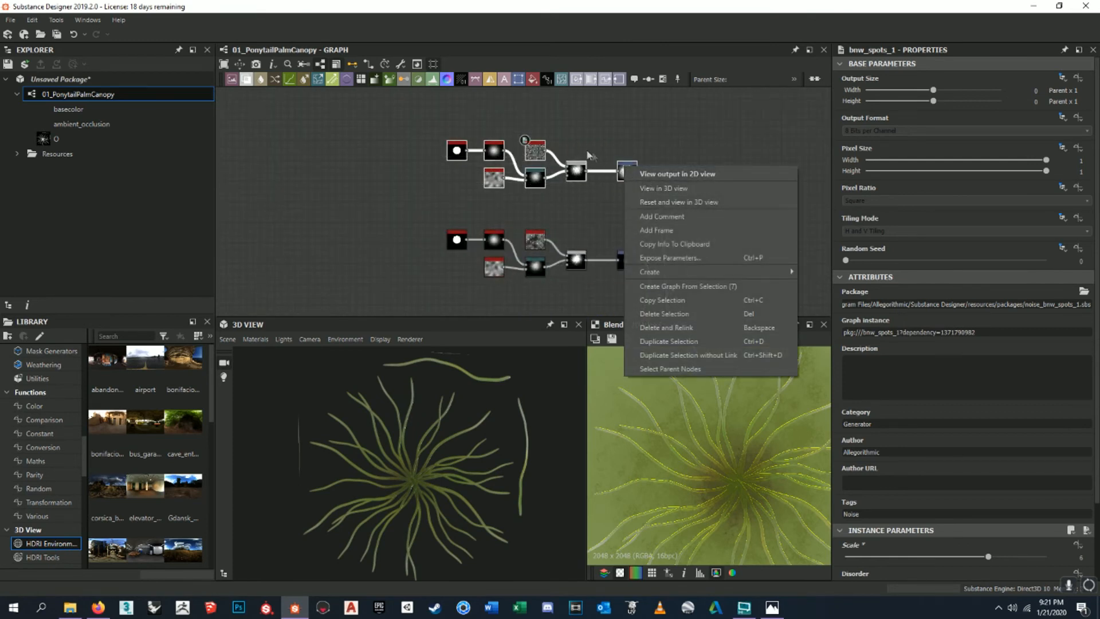
left_click(571, 131)
left_click_drag(420, 114, 630, 196)
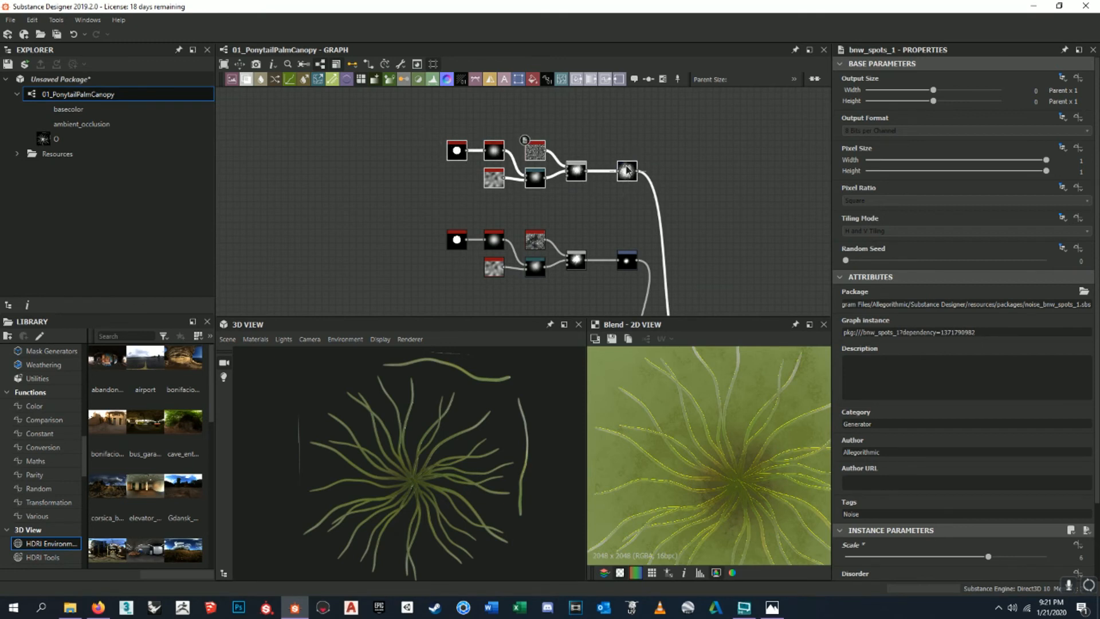
right_click(626, 170)
left_click(647, 214)
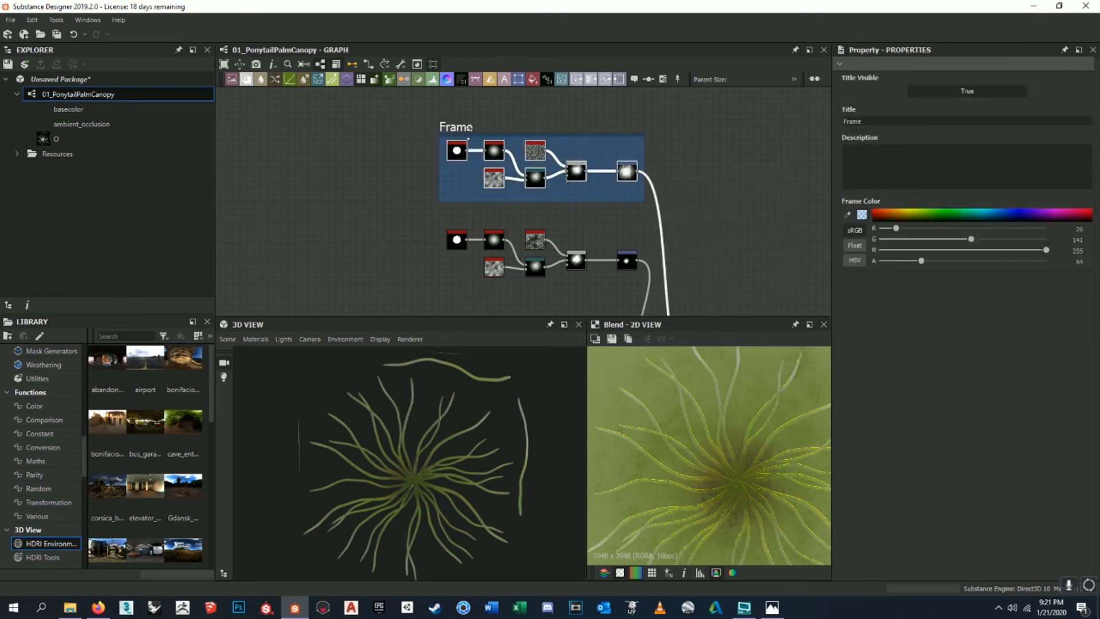
left_click_drag(469, 127, 495, 131)
key("ctrl+z")
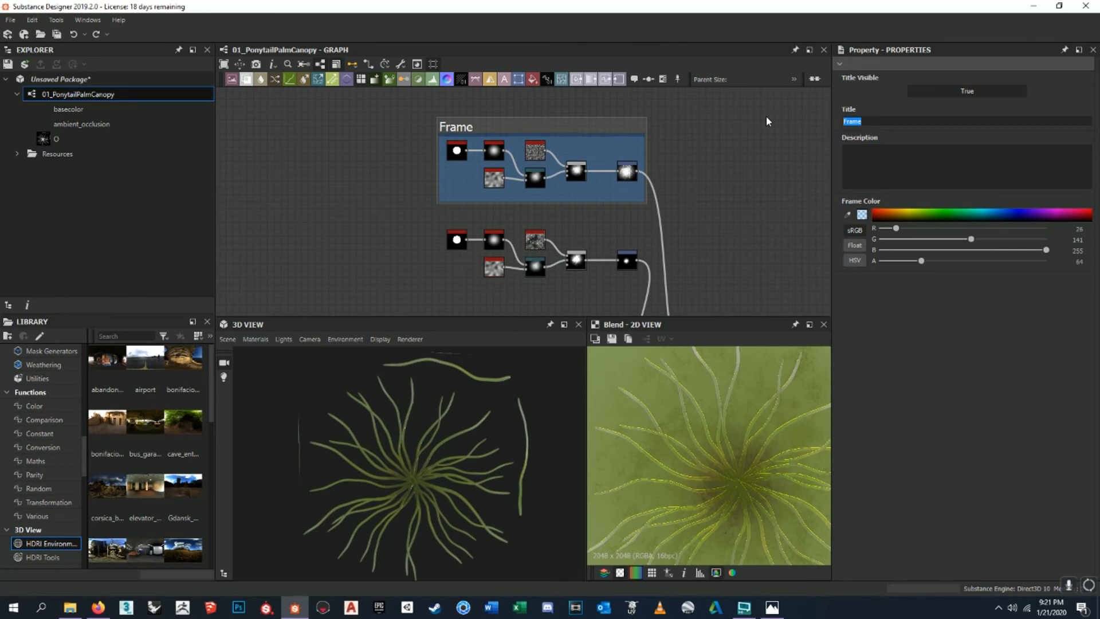
type("Outer Dirt Edge")
key("Return")
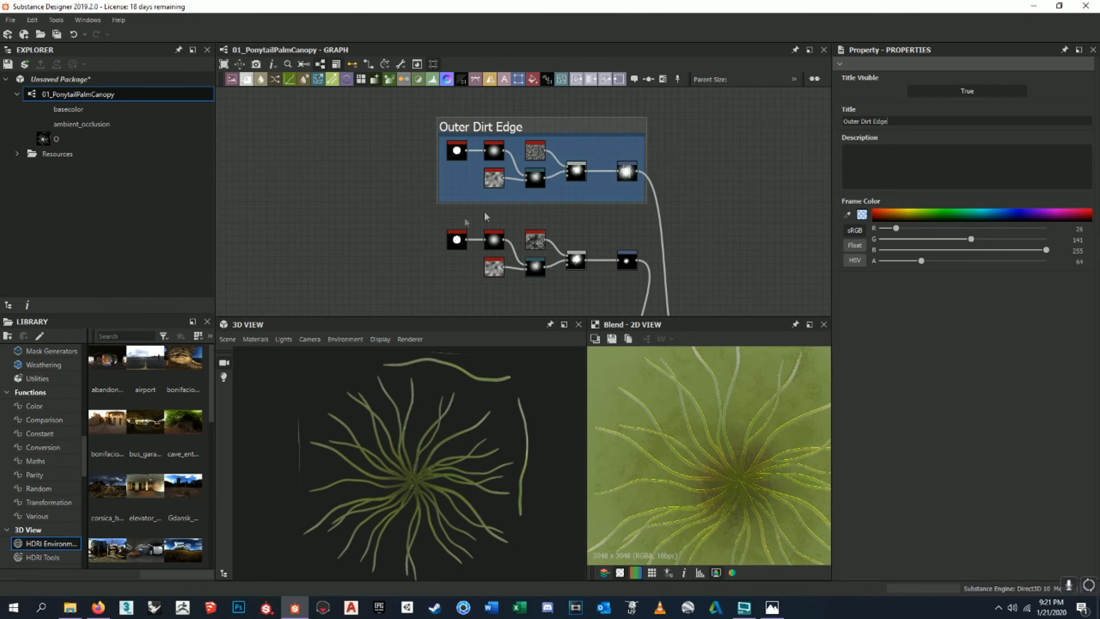
- Frame the seven nodes of the lower mask chain and title the frame Inner Dirt Edge
left_click_drag(420, 223, 598, 275)
right_click(624, 261)
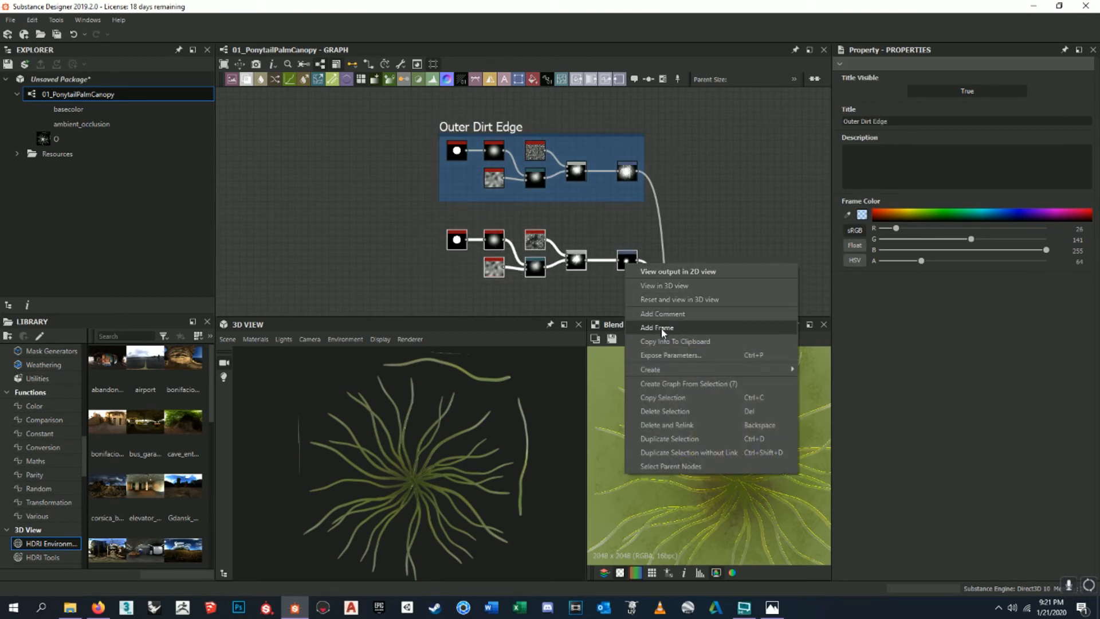
left_click(652, 321)
left_click(474, 215)
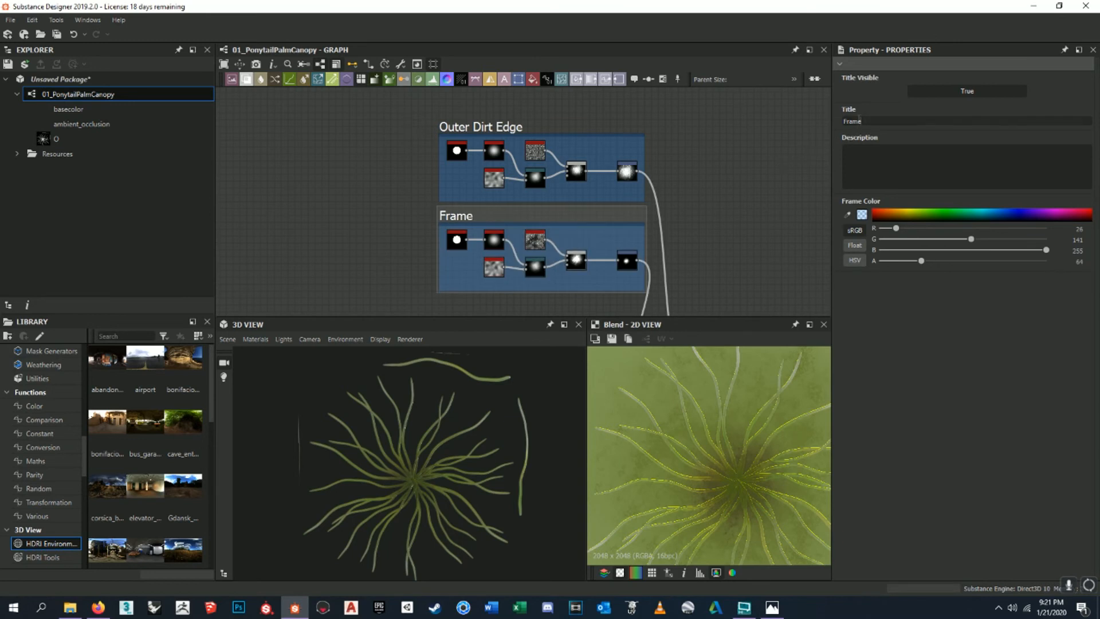
type("Inner Dirt Edge")
key("Return")
- Move the blue normal map node and the black leaf mask source node farther away from the nodes they feed
scroll(738, 293, "down", 3)
middle_click_drag(737, 293, 677, 140)
scroll(653, 183, "up", 4)
middle_click_drag(644, 181, 626, 143)
scroll(626, 143, "down", 1)
middle_click_drag(542, 217, 582, 251)
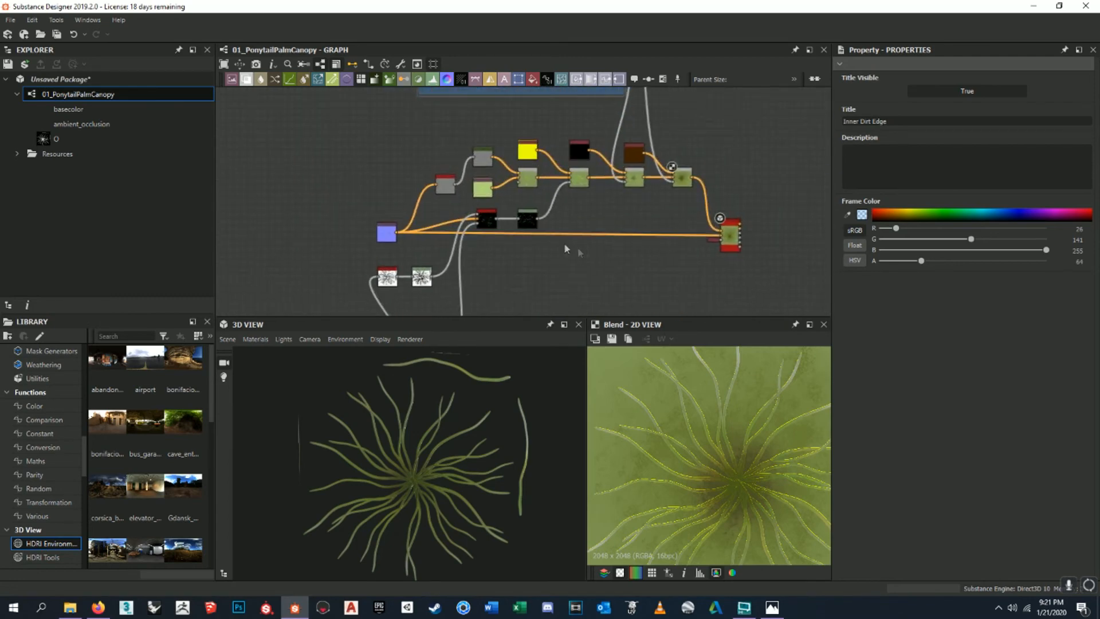
left_click_drag(394, 243, 322, 245)
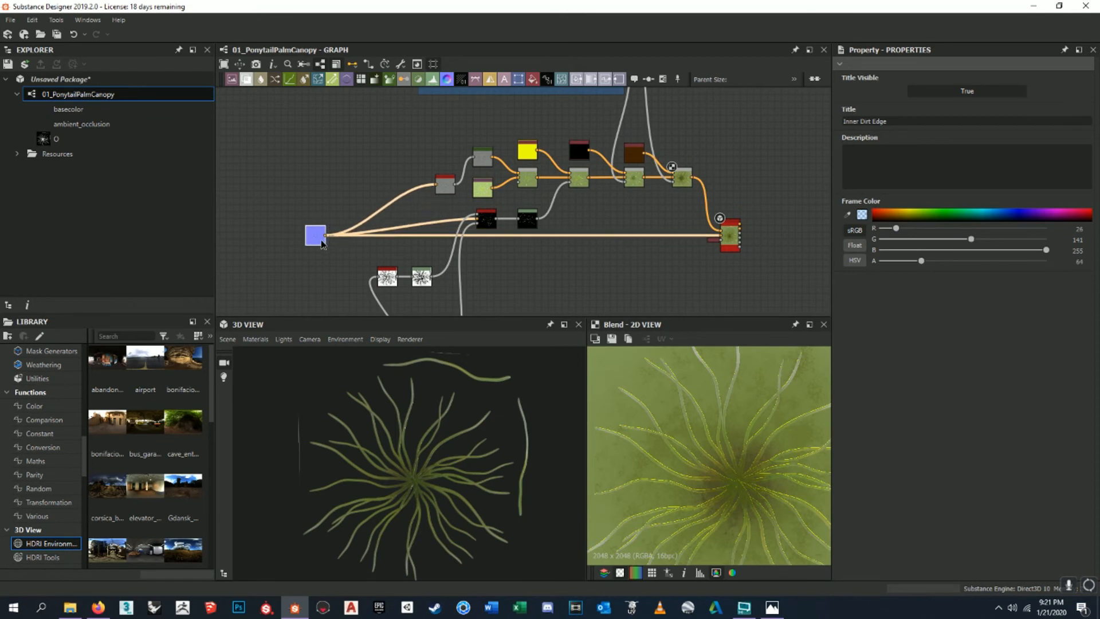
scroll(351, 243, "down", 2)
middle_click_drag(351, 243, 434, 184)
left_click_drag(461, 265, 406, 263)
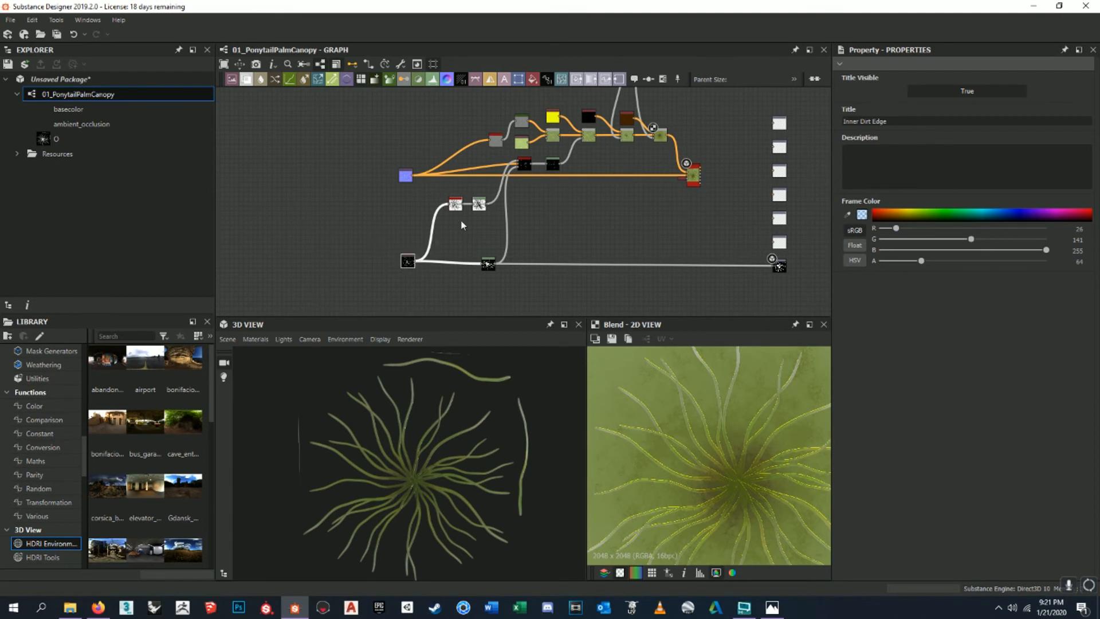
- Examine the rearranged node layout and the tinted canopy in the 3D view
middle_click_drag(537, 125, 470, 139)
scroll(470, 138, "up", 4)
scroll(492, 172, "down", 4)
middle_click_drag(546, 182, 575, 181)
middle_click_drag(648, 214, 628, 205)
mouse_move(493, 450)
left_mouse_down()
mouse_move(511, 453)
mouse_move(490, 450)
left_mouse_up()
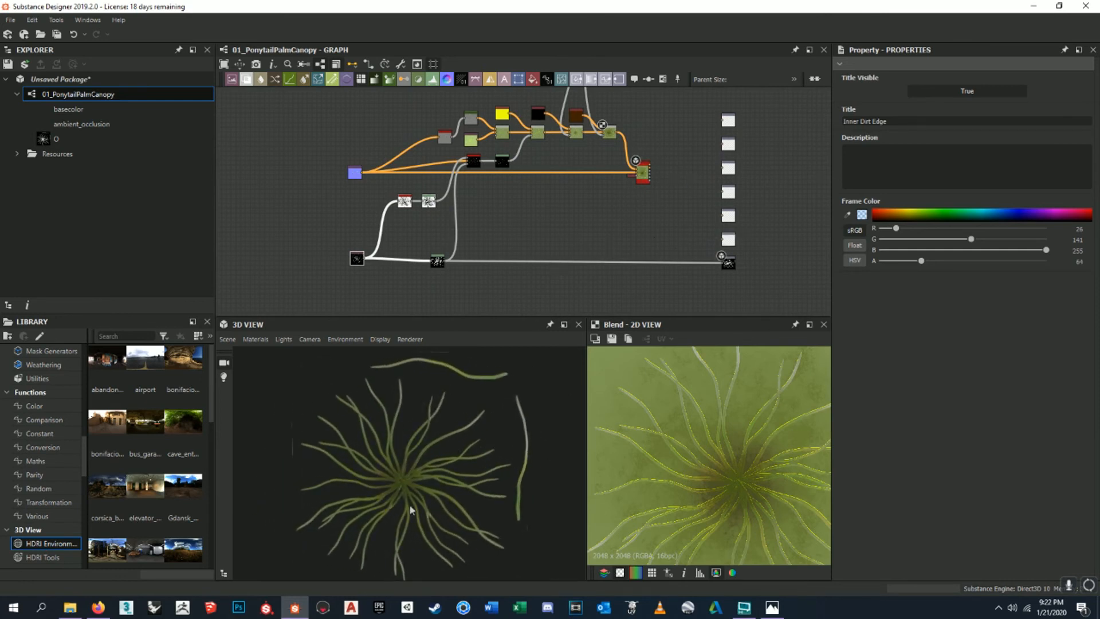
scroll(414, 509, "up", 5)
scroll(422, 481, "down", 4)
scroll(572, 202, "down", 4)
- Review the base color chain from the dirt frames through the yellow, black and brown Blends to the Base Material node
middle_click_drag(576, 202, 539, 238)
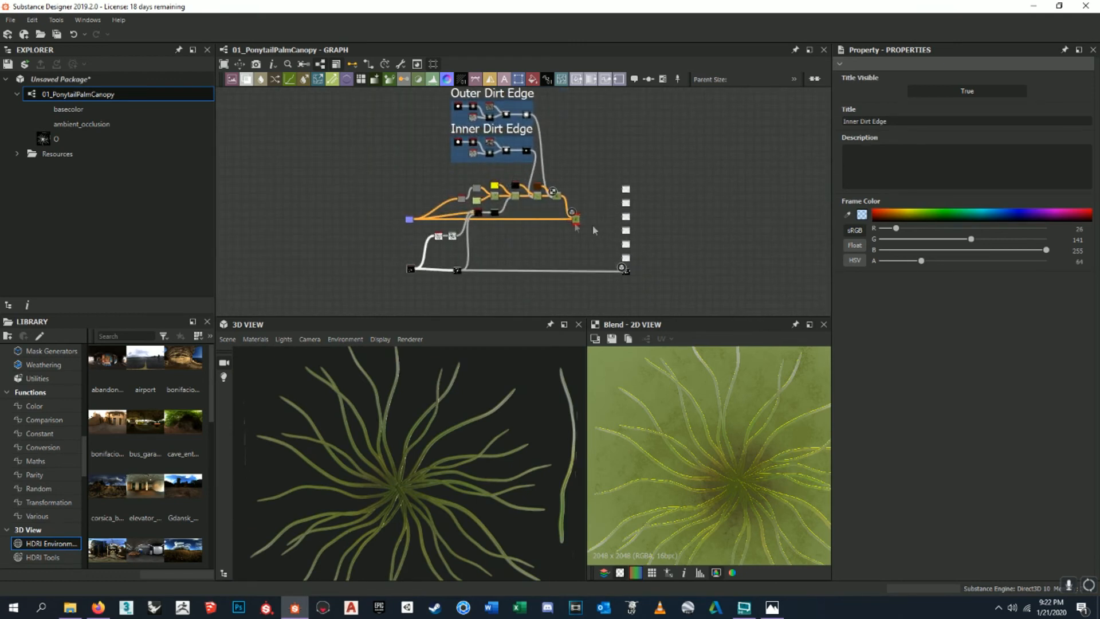
middle_click_drag(562, 217, 560, 177)
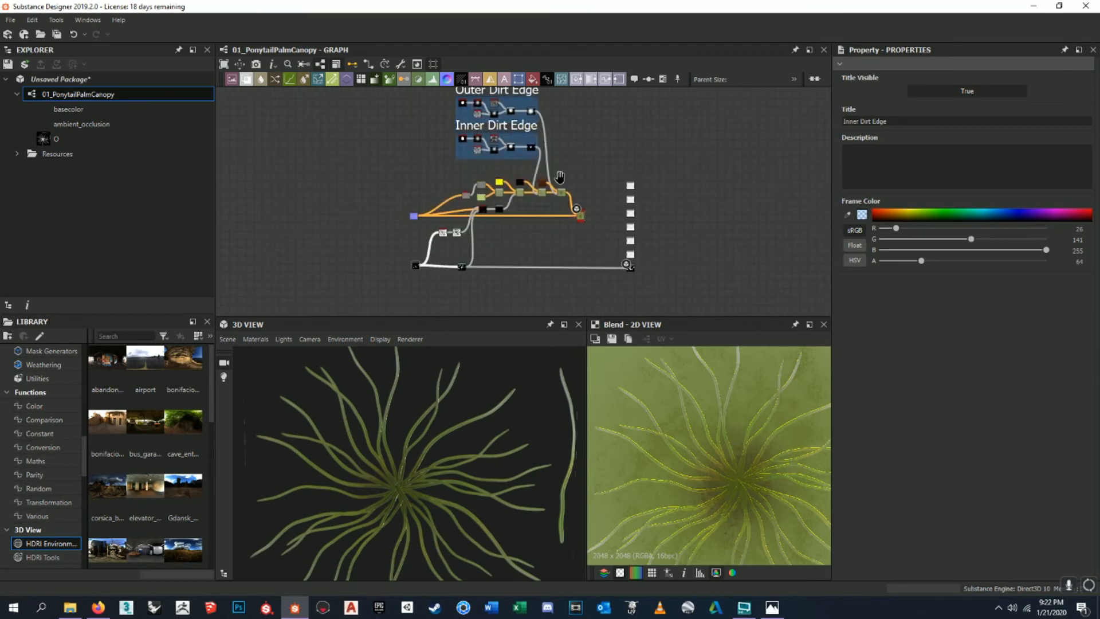
scroll(560, 178, "up", 5)
scroll(564, 181, "down", 3)
scroll(573, 183, "up", 2)
scroll(530, 184, "up", 4)
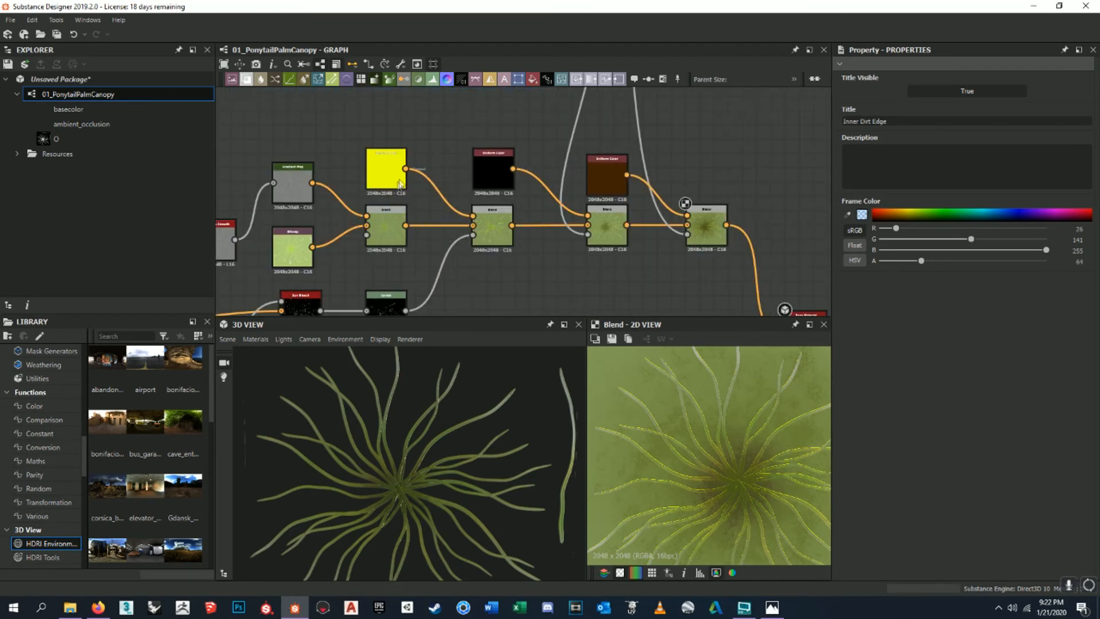
scroll(453, 178, "down", 2)
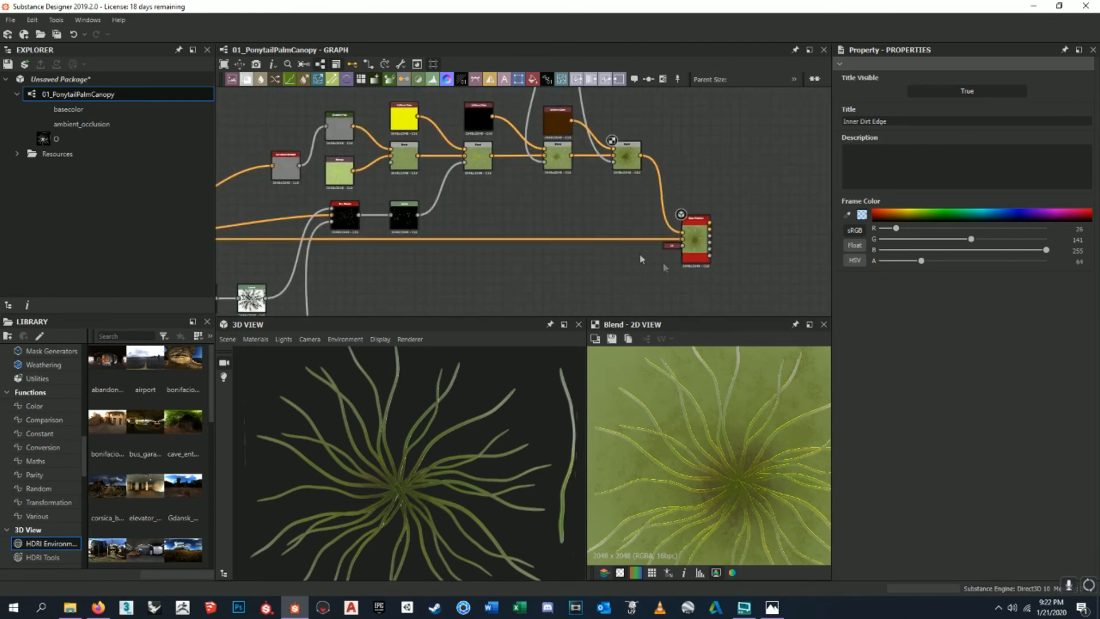
scroll(652, 206, "down", 2)
scroll(659, 216, "up", 6)
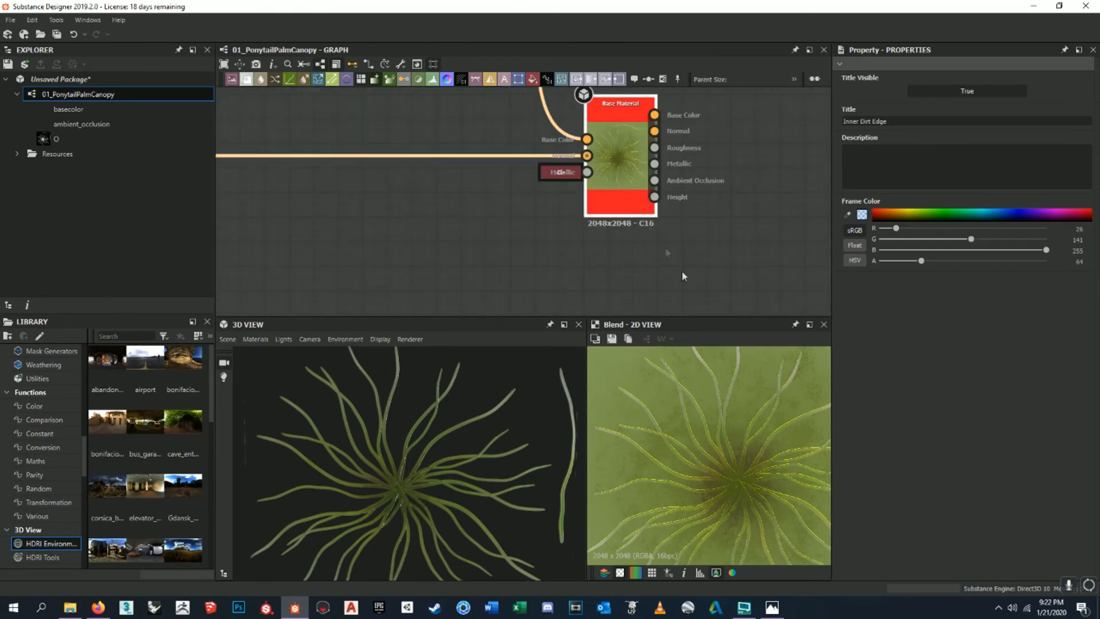
- Open the Base Material node's properties and inspect the blended base color texture in the 2D view
key("f")
scroll(705, 450, "up", 2)
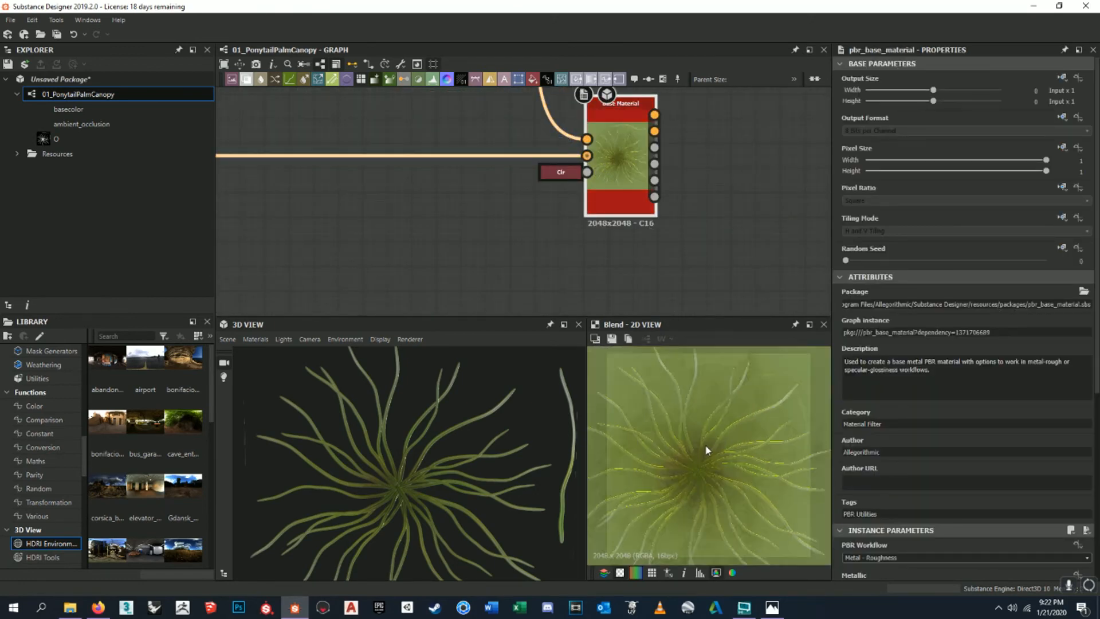
scroll(706, 445, "up", 3)
scroll(705, 445, "down", 2)
middle_click_drag(577, 287, 634, 329)
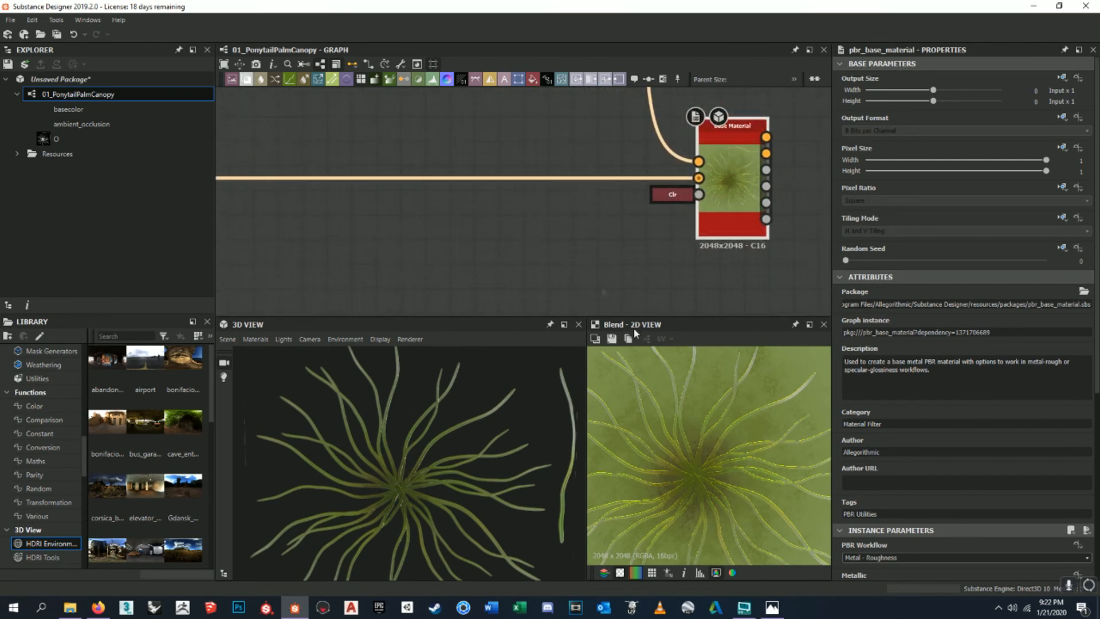
- Rotate the environment lighting in the 3D view to light the canopy leaves more brightly
left_click_drag(483, 458, 444, 462)
scroll(478, 463, "down", 6)
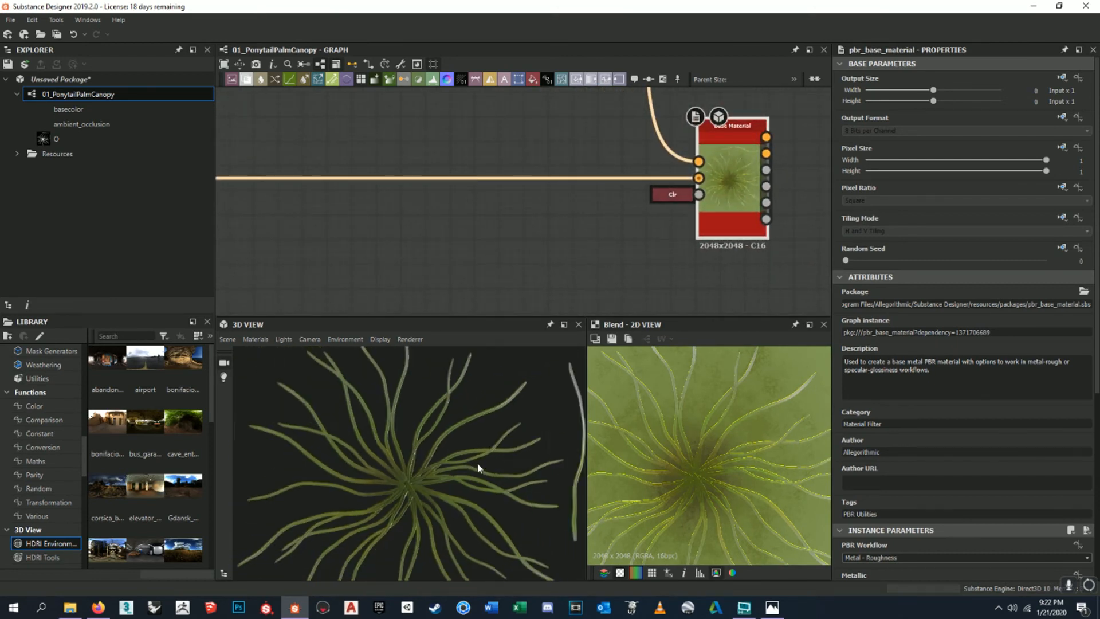
right_click_drag(502, 449, 426, 449, "ctrl+shift")
scroll(427, 449, "up", 8)
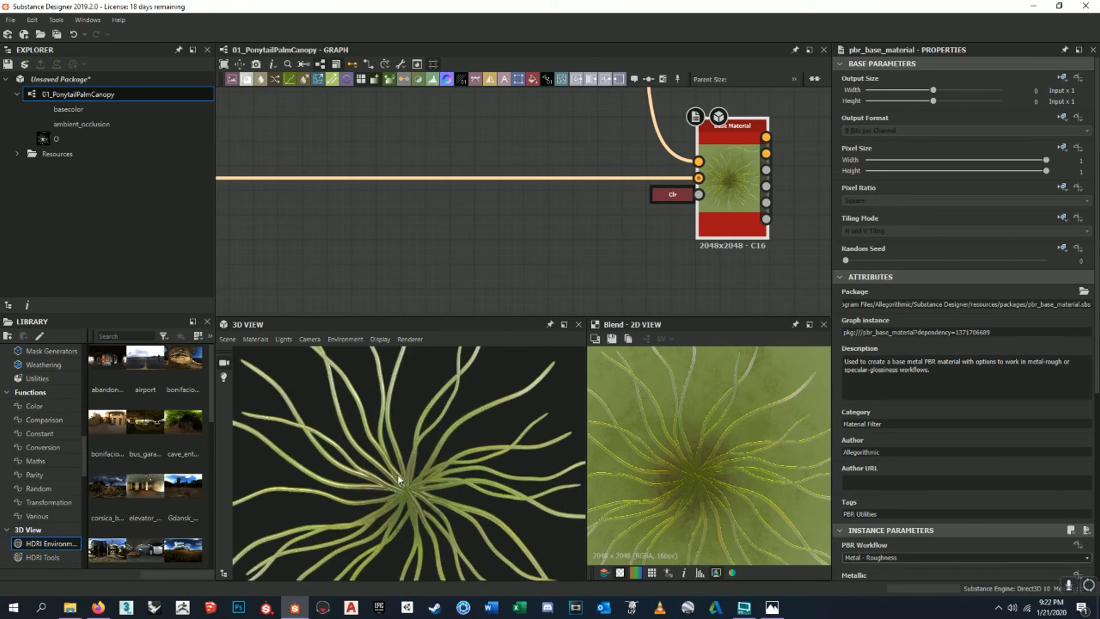
left_click_drag(428, 443, 435, 471)
- Enable the Ambient Occlusion user-defined map on the Base Material node
scroll(667, 270, "down", 4)
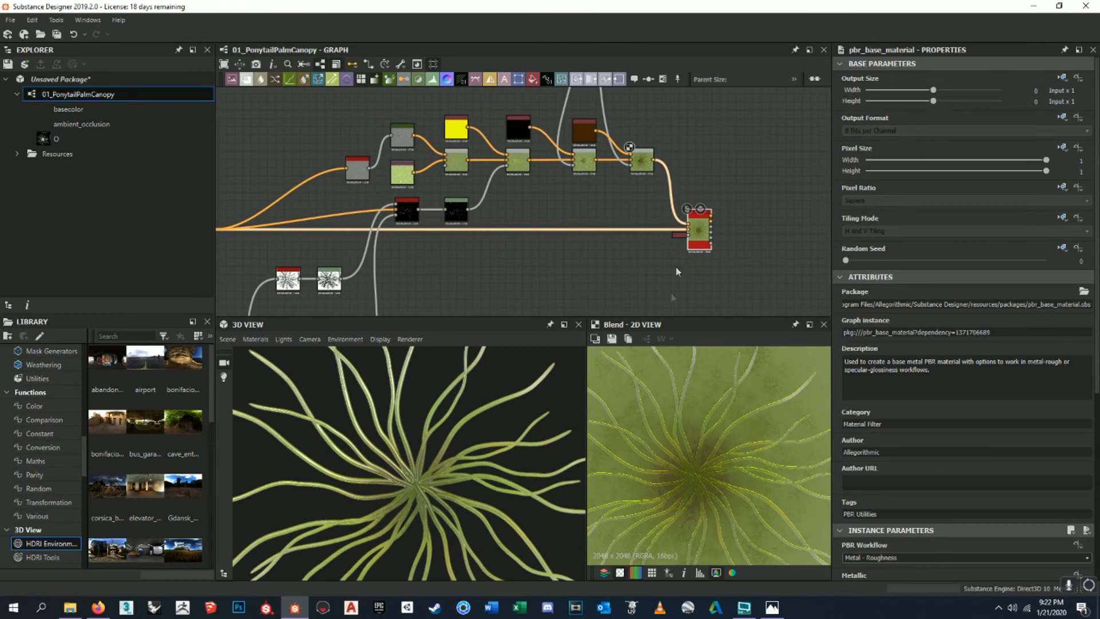
scroll(906, 434, "down", 5)
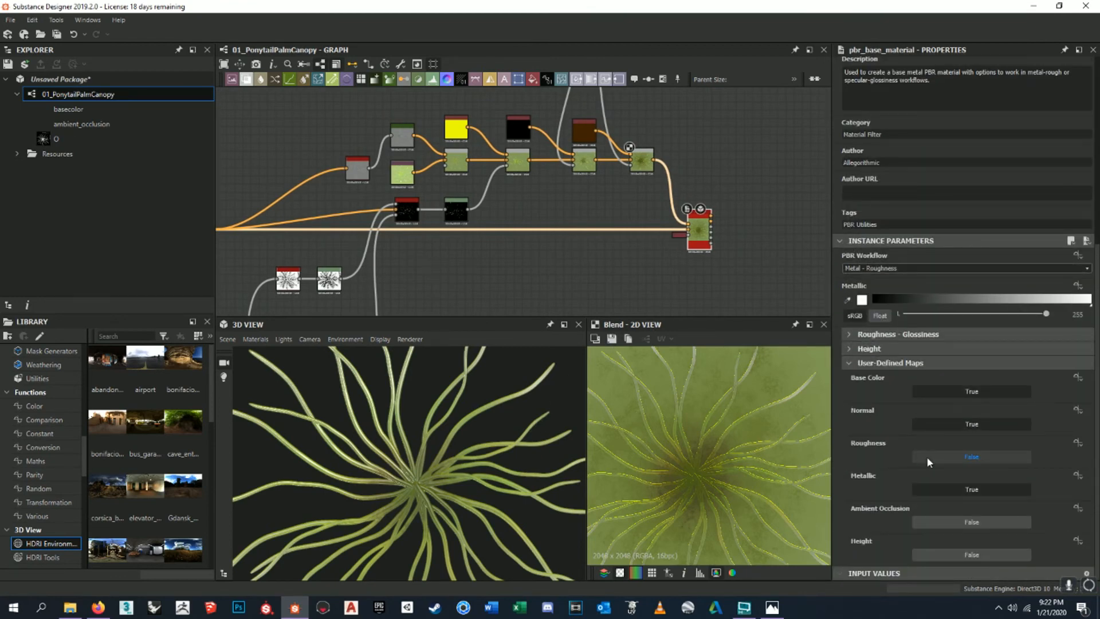
left_click(933, 526)
- Connect the Levels output carrying the white map with dark leaves to the Base Material's Ambient Occlusion input
middle_click_drag(701, 234, 695, 212)
scroll(675, 220, "up", 3)
scroll(441, 209, "down", 4)
scroll(431, 158, "up", 3)
scroll(431, 157, "down", 3)
scroll(529, 189, "up", 2)
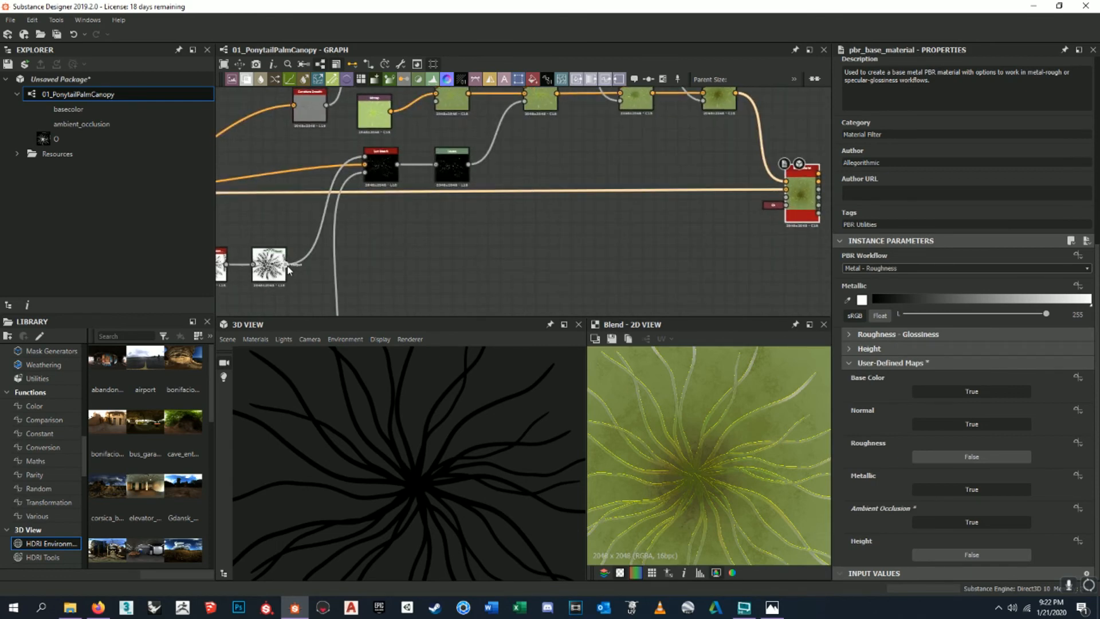
middle_click_drag(279, 269, 408, 237)
scroll(499, 221, "up", 4)
scroll(505, 220, "down", 5)
left_click_drag(393, 246, 790, 200)
- Examine the ambient occlusion shading between the leaves and around the canopy centre in the 3D view
scroll(692, 204, "up", 4)
middle_click_drag(677, 255, 669, 223)
scroll(458, 469, "down", 3)
scroll(458, 469, "up", 5)
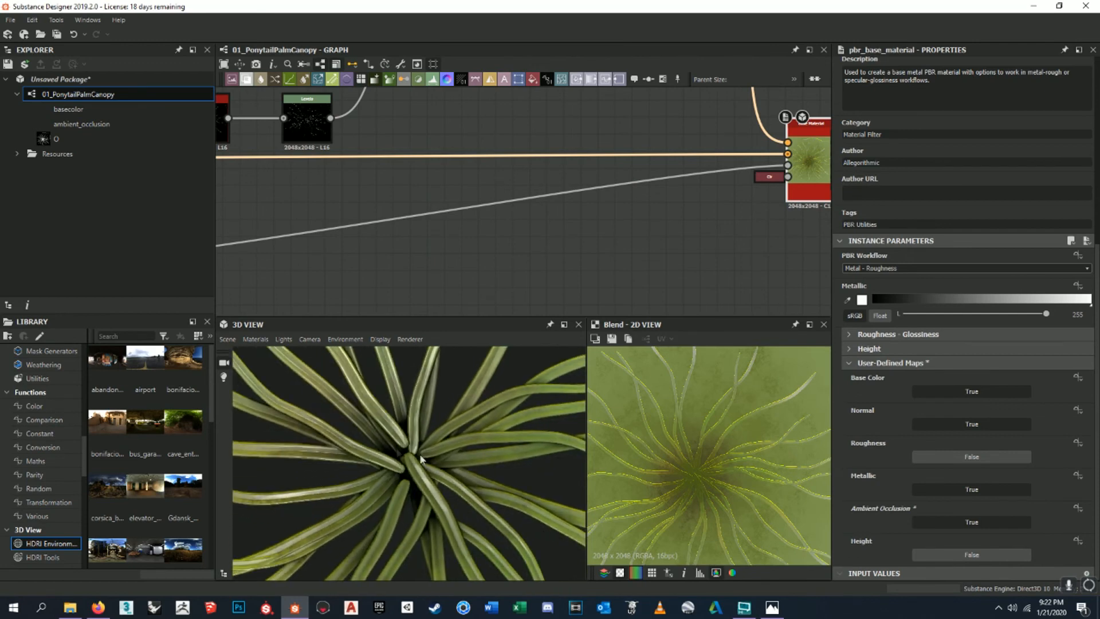
scroll(421, 458, "down", 3)
mouse_move(443, 469)
left_mouse_down()
mouse_move(424, 473)
mouse_move(484, 470)
mouse_move(395, 472)
mouse_move(430, 479)
left_mouse_up()
scroll(399, 472, "down", 3)
scroll(650, 254, "down", 3)
- Enable the Roughness and Height user-defined maps on the Base Material node
middle_click_drag(650, 254, 620, 246)
left_click(943, 456)
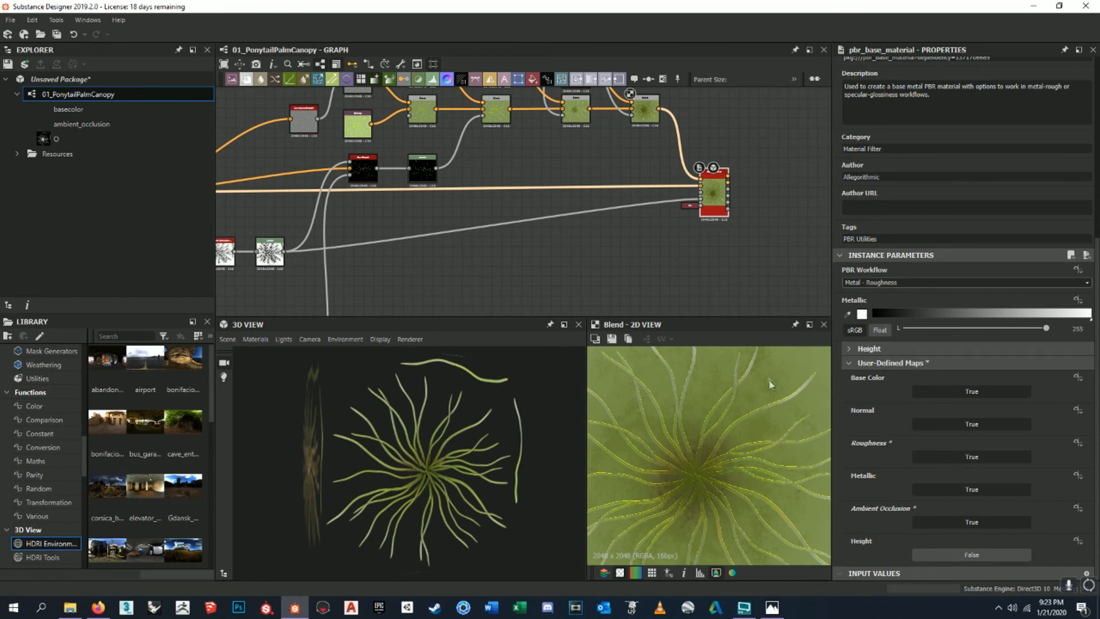
scroll(630, 209, "down", 2)
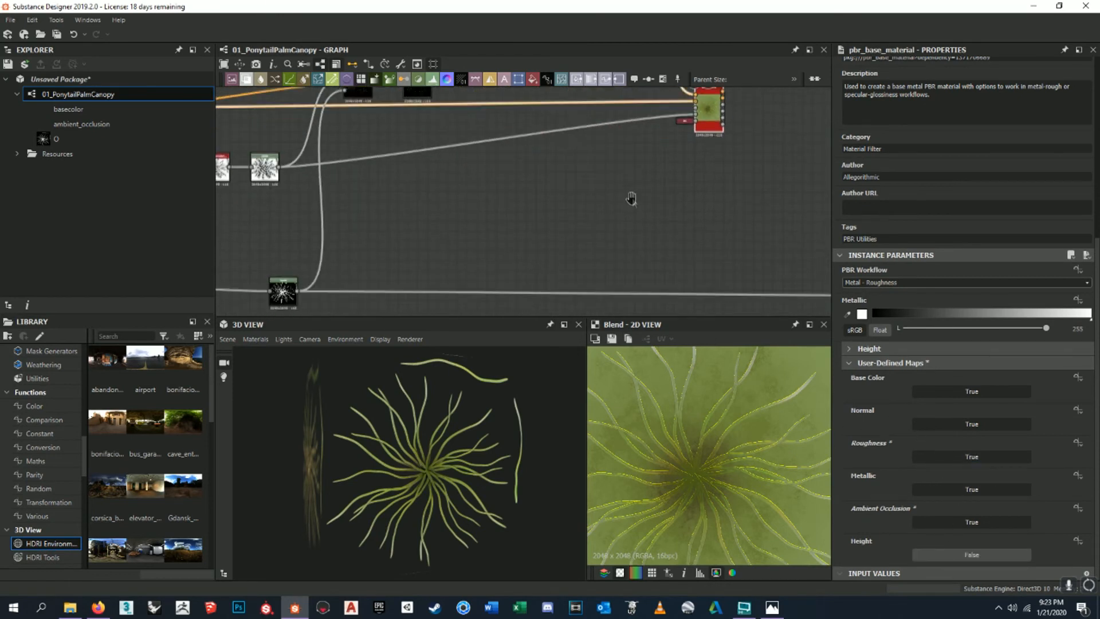
left_click(950, 551)
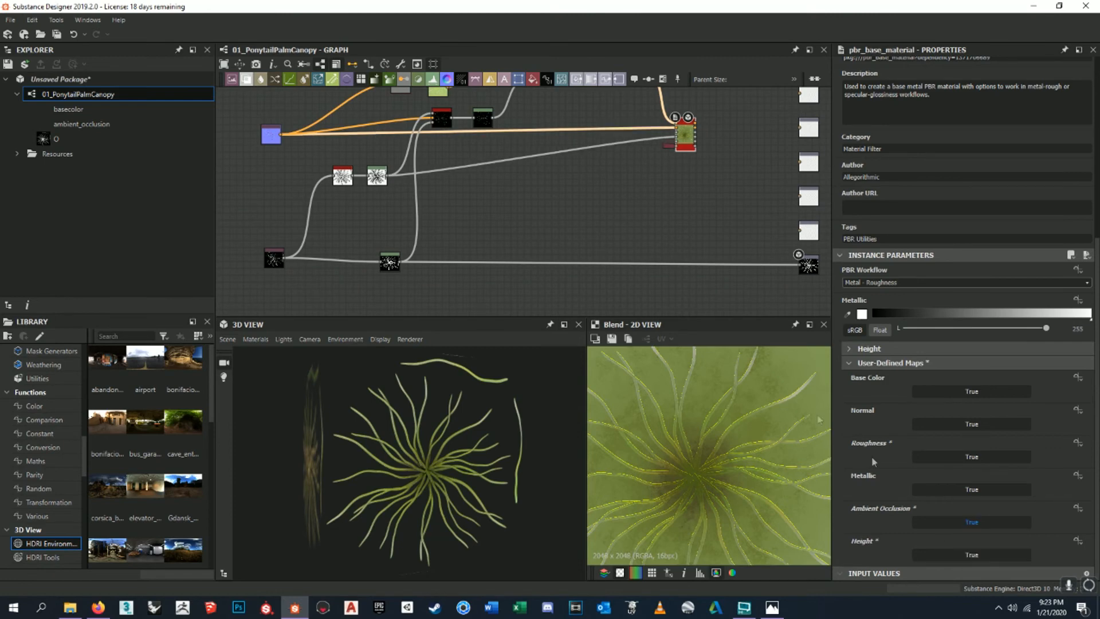
scroll(628, 178, "up", 1)
middle_click_drag(627, 178, 646, 201)
scroll(570, 167, "down", 2)
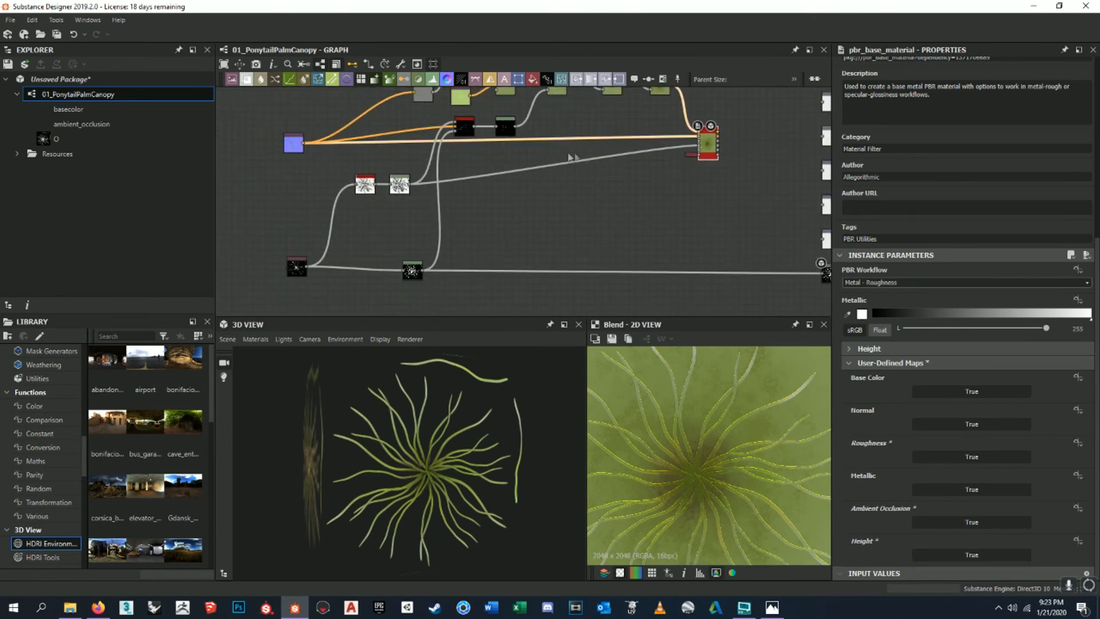
scroll(688, 149, "up", 4)
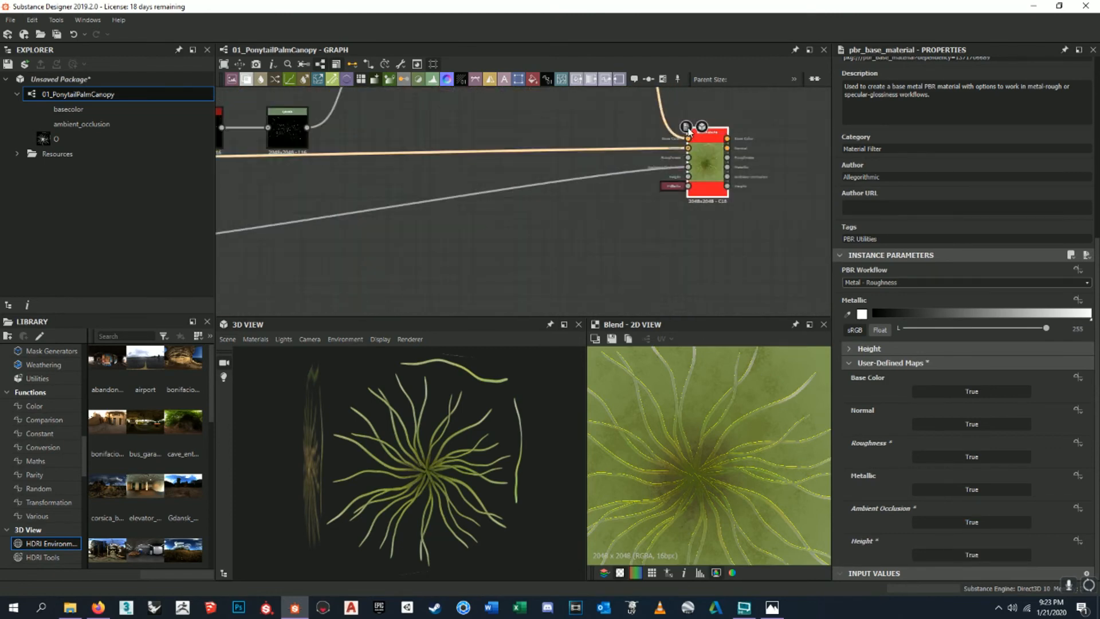
- Connect the height Bitmap's output to the Base Material's Height input
scroll(645, 226, "down", 4)
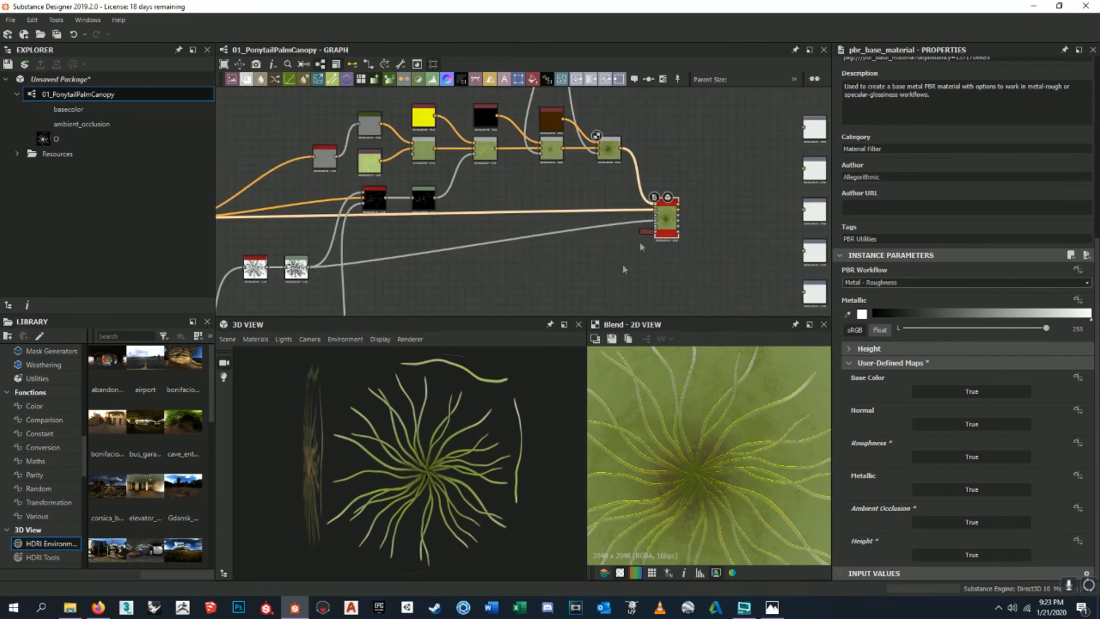
scroll(662, 203, "up", 5)
scroll(662, 209, "down", 3)
scroll(657, 240, "down", 4)
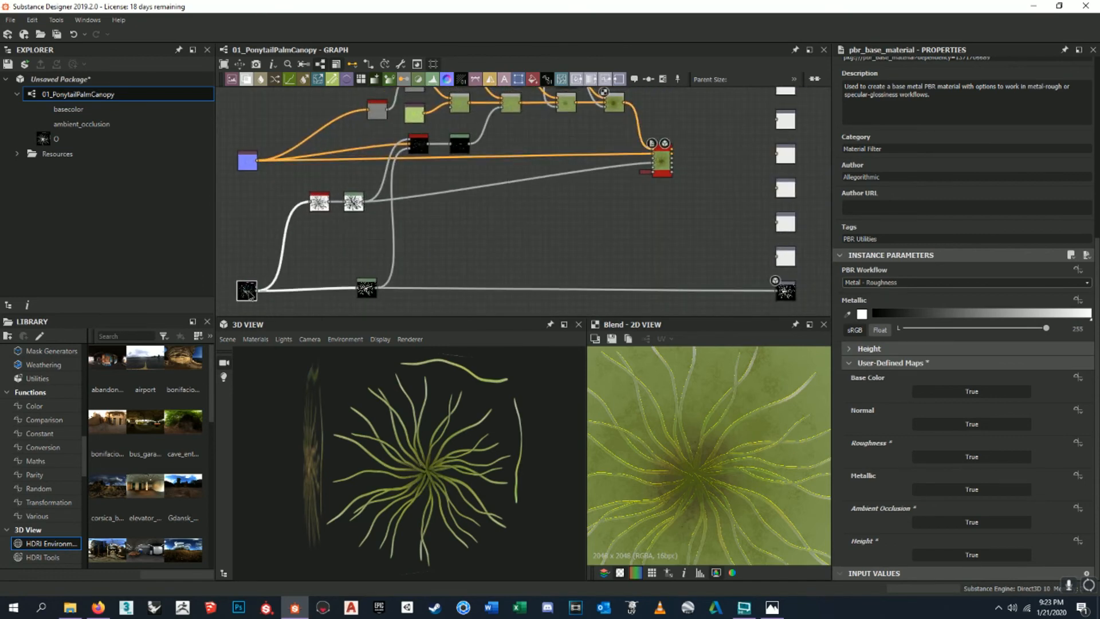
scroll(459, 484, "up", 4)
scroll(459, 482, "down", 3)
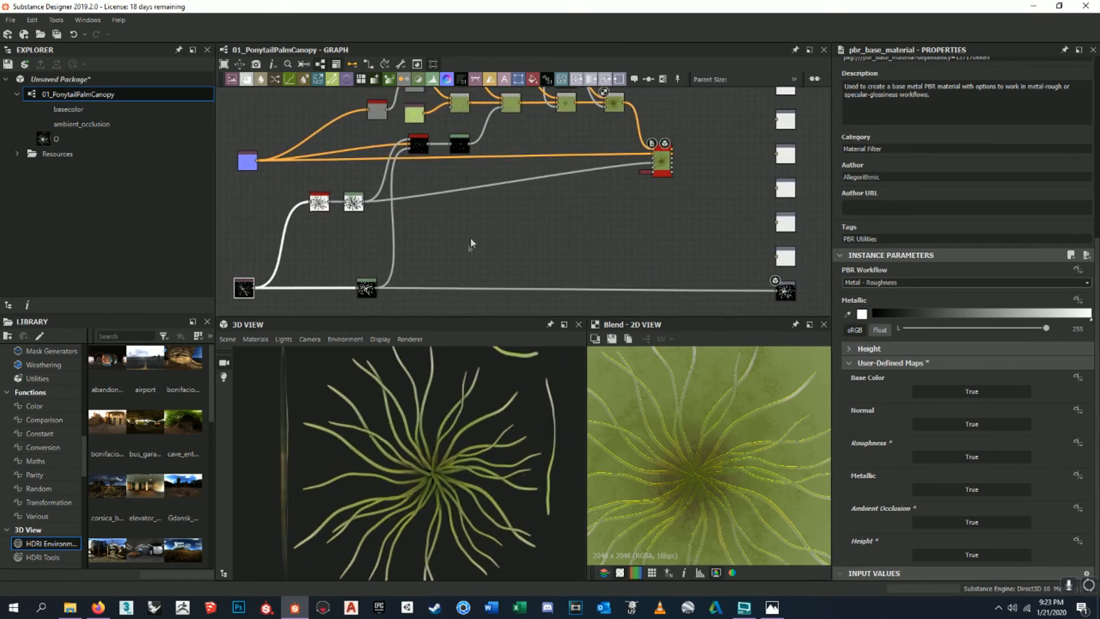
middle_click_drag(449, 229, 419, 231)
middle_click_drag(288, 279, 344, 259)
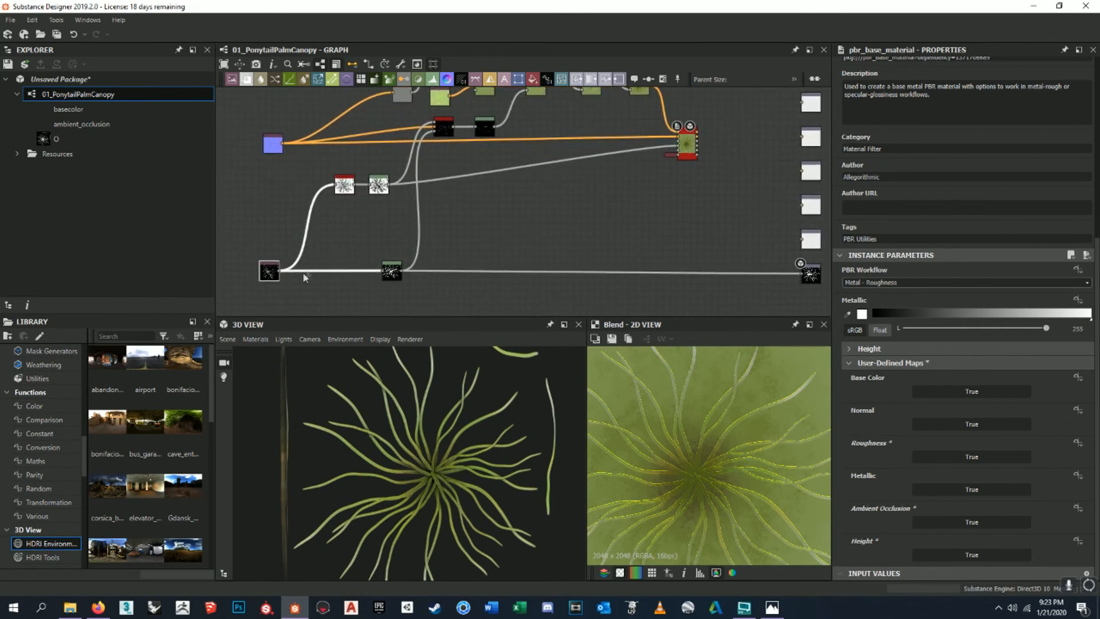
left_click(268, 270)
scroll(690, 147, "up", 5)
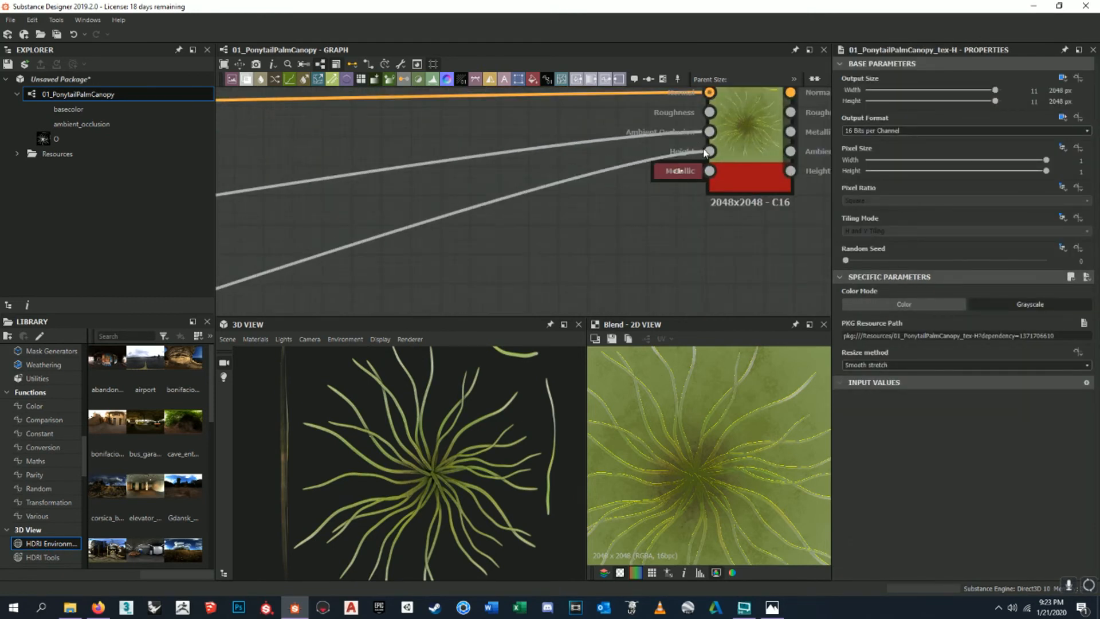
left_click(741, 151)
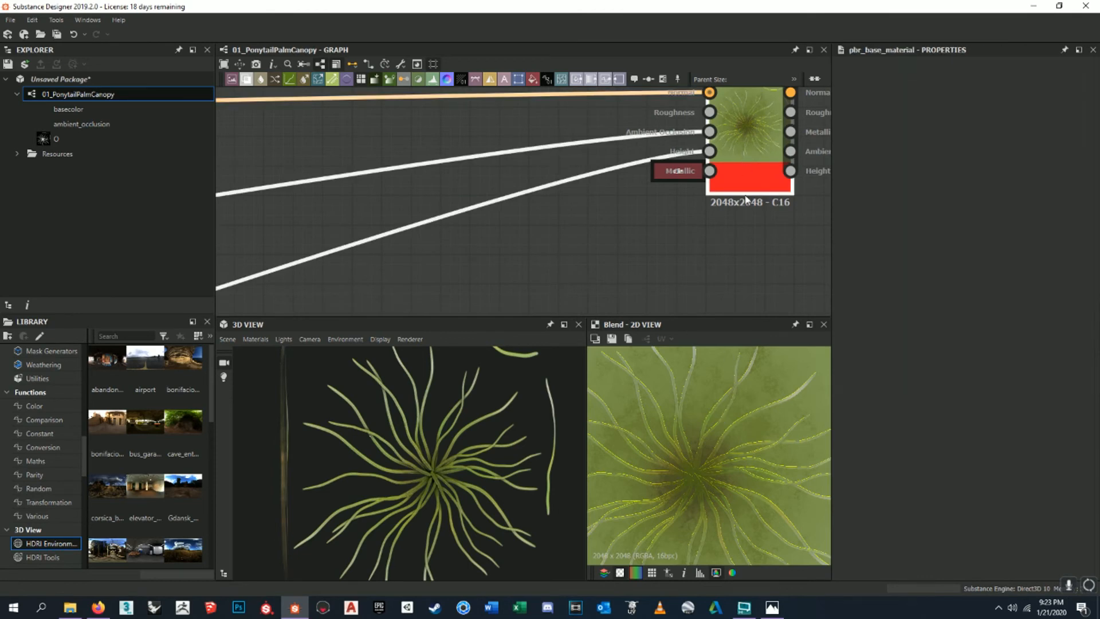
- Examine the leaf surfaces and the canopy centre in the 3D view with the height map connected
scroll(747, 199, "down", 4)
scroll(748, 205, "down", 1)
middle_click_drag(748, 204, 727, 184)
scroll(528, 402, "down", 3)
left_click_drag(528, 403, 494, 416)
scroll(494, 417, "up", 3)
scroll(393, 467, "up", 6)
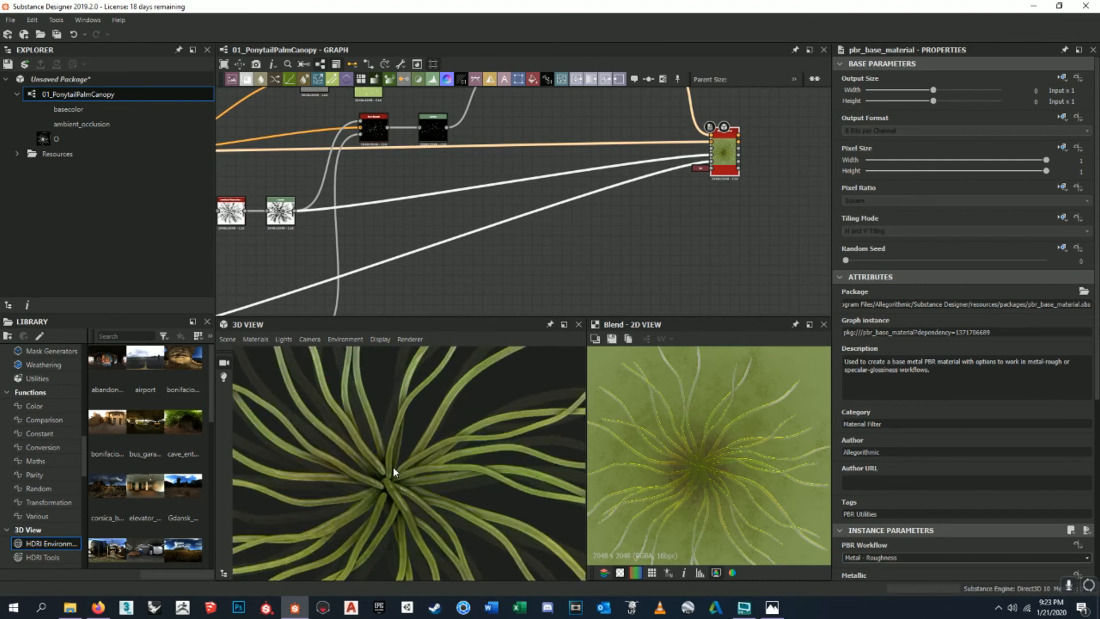
mouse_move(400, 466)
left_mouse_down()
mouse_move(467, 421)
mouse_move(415, 444)
mouse_move(430, 452)
mouse_move(414, 433)
mouse_move(410, 458)
mouse_move(451, 465)
mouse_move(475, 465)
mouse_move(481, 444)
mouse_move(405, 469)
left_mouse_up()
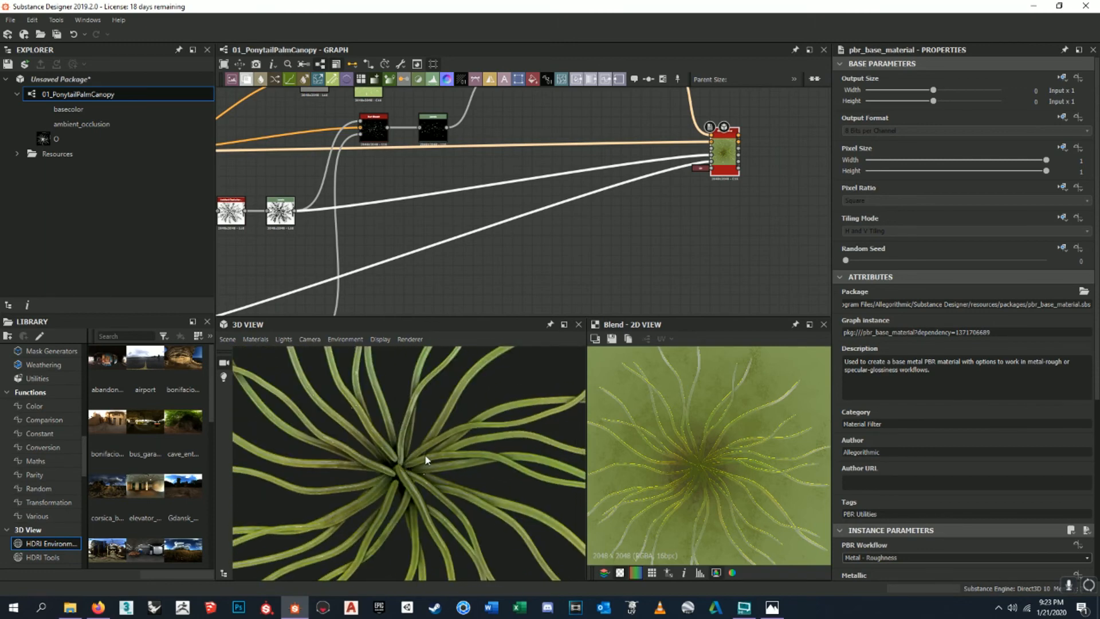
left_click_drag(508, 392, 455, 445)
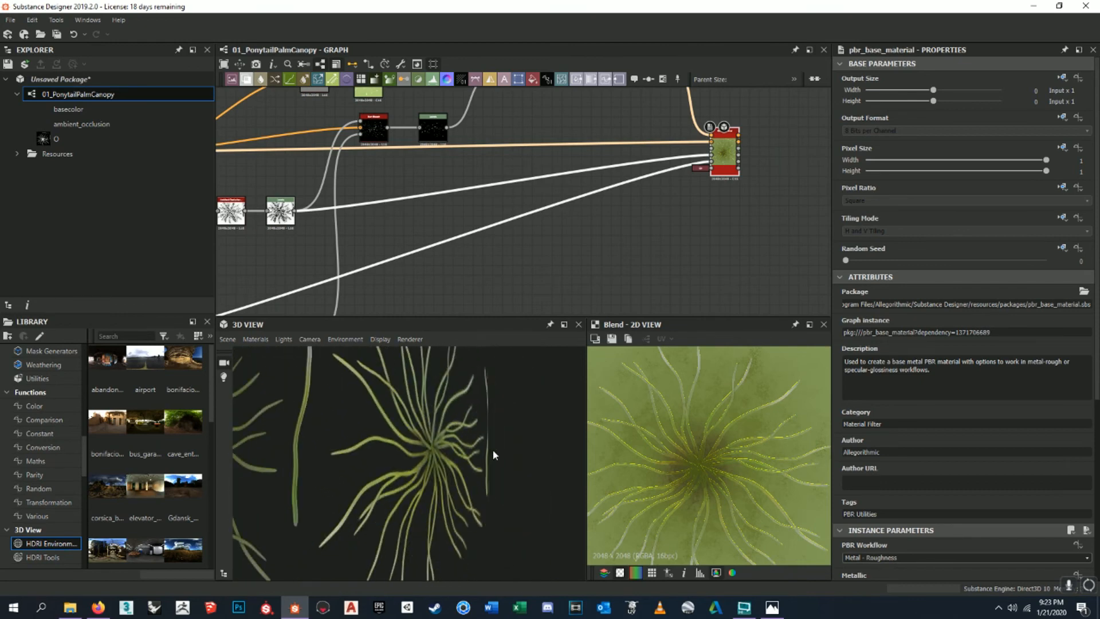
- Rotate the environment lighting in the 3D view and examine the reflections on the leaves from different angles
right_click_drag(511, 447, 473, 452, "ctrl+shift")
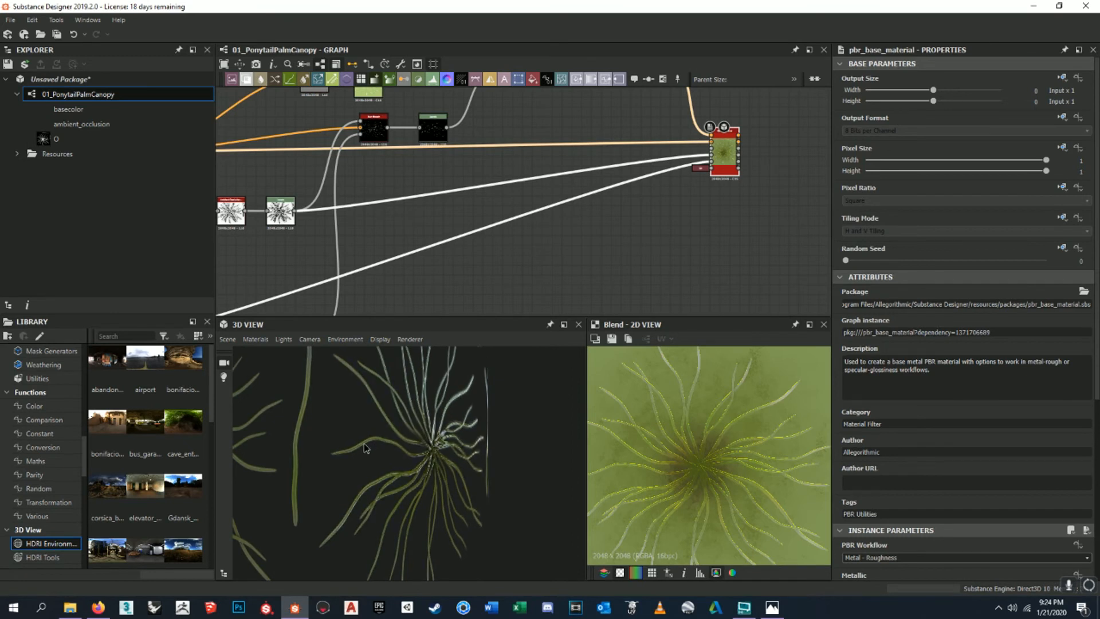
mouse_move(365, 445)
right_mouse_down("ctrl+shift")
mouse_move(349, 445)
mouse_move(499, 449)
mouse_move(352, 444)
mouse_move(377, 441)
right_mouse_up("ctrl+shift")
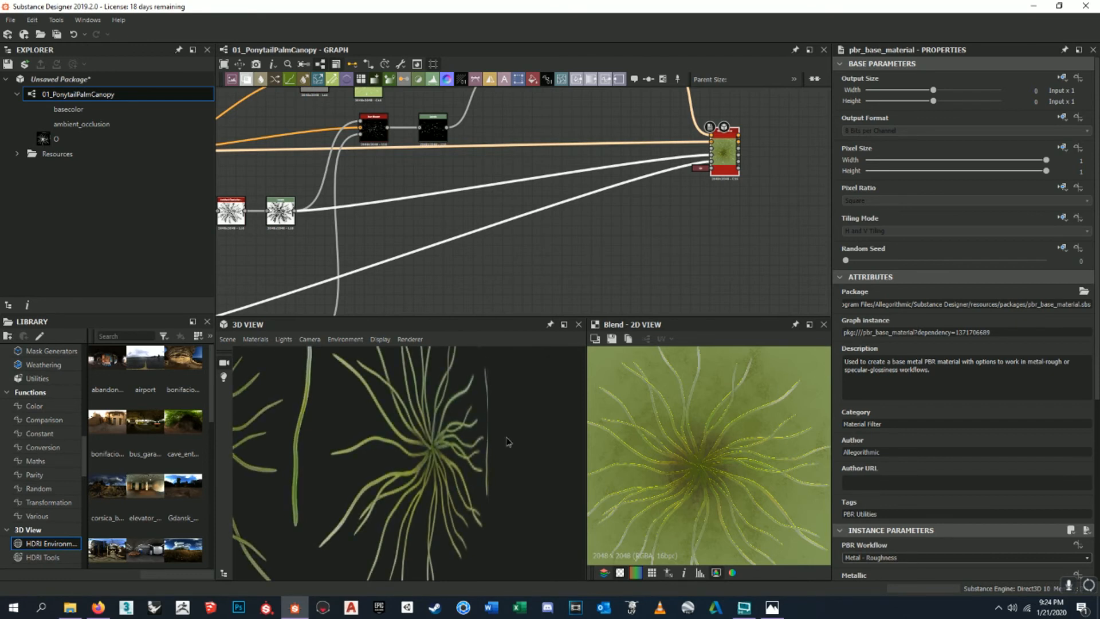
middle_click_drag(711, 251, 699, 245)
left_click_drag(541, 430, 447, 428)
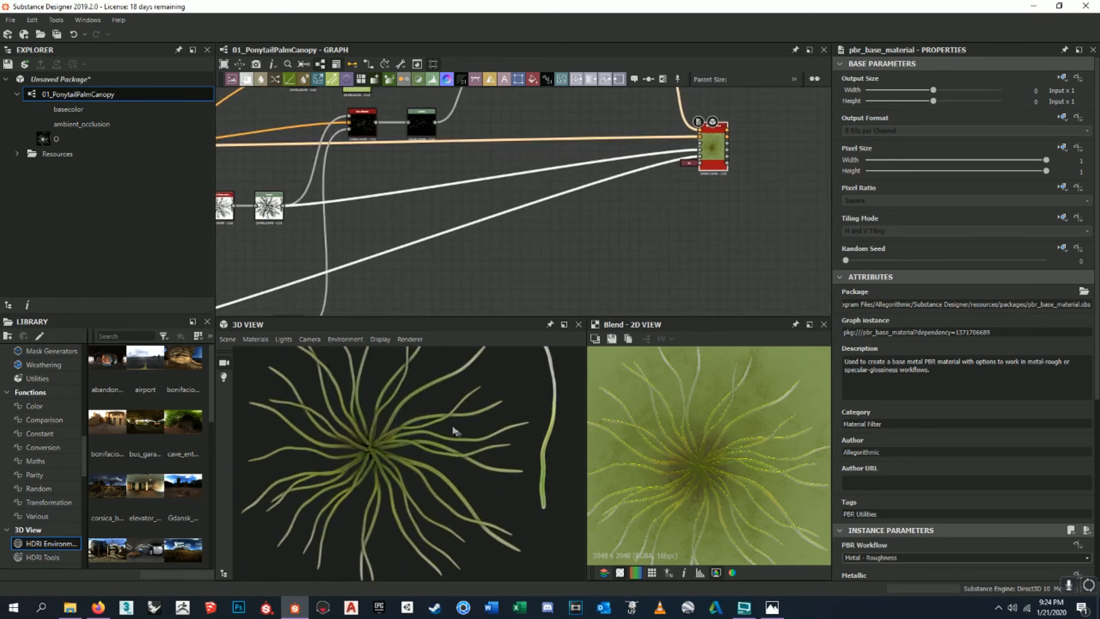
middle_click_drag(534, 246, 581, 232)
scroll(399, 456, "up", 5)
left_click_drag(400, 456, 410, 427)
scroll(364, 441, "down", 5)
- Move the Base Material node closer to the column of output nodes
middle_click_drag(642, 230, 661, 251)
scroll(662, 202, "down", 2)
middle_click_drag(683, 158, 643, 201)
scroll(643, 203, "down", 2)
middle_click_drag(681, 231, 646, 199)
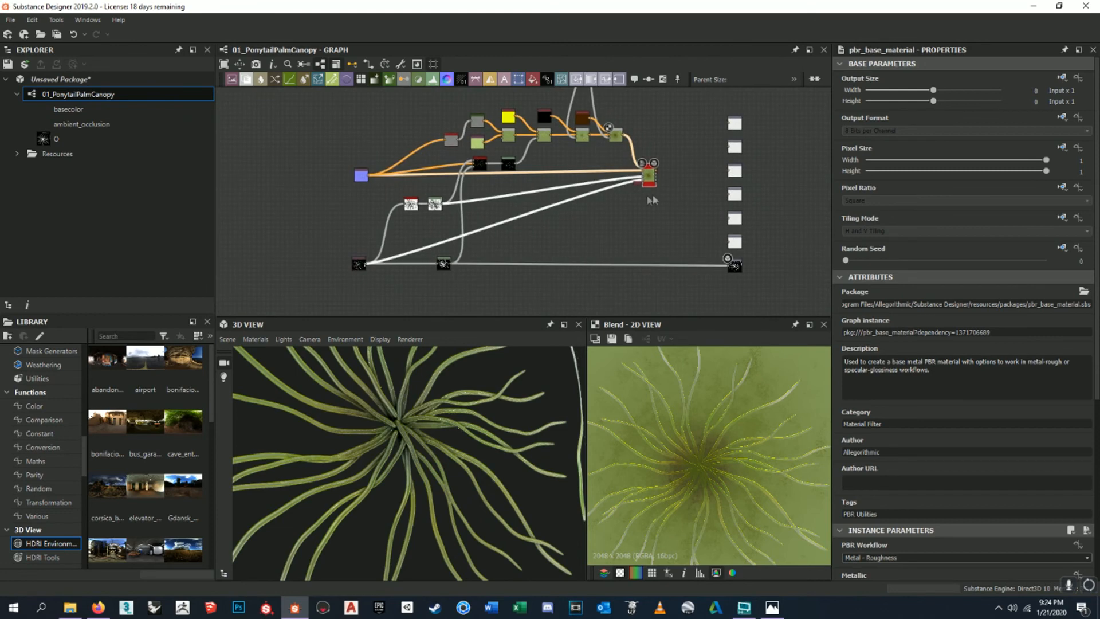
scroll(648, 195, "up", 3)
left_click_drag(645, 181, 686, 192)
- Examine the node chains in the Outer Dirt Edge and Inner Dirt Edge frames
scroll(626, 175, "down", 2)
middle_click_drag(625, 174, 638, 261)
middle_click_drag(564, 164, 553, 205)
scroll(533, 115, "up", 3)
middle_click_drag(533, 116, 519, 148)
scroll(469, 191, "up", 2)
middle_click_drag(469, 191, 564, 292)
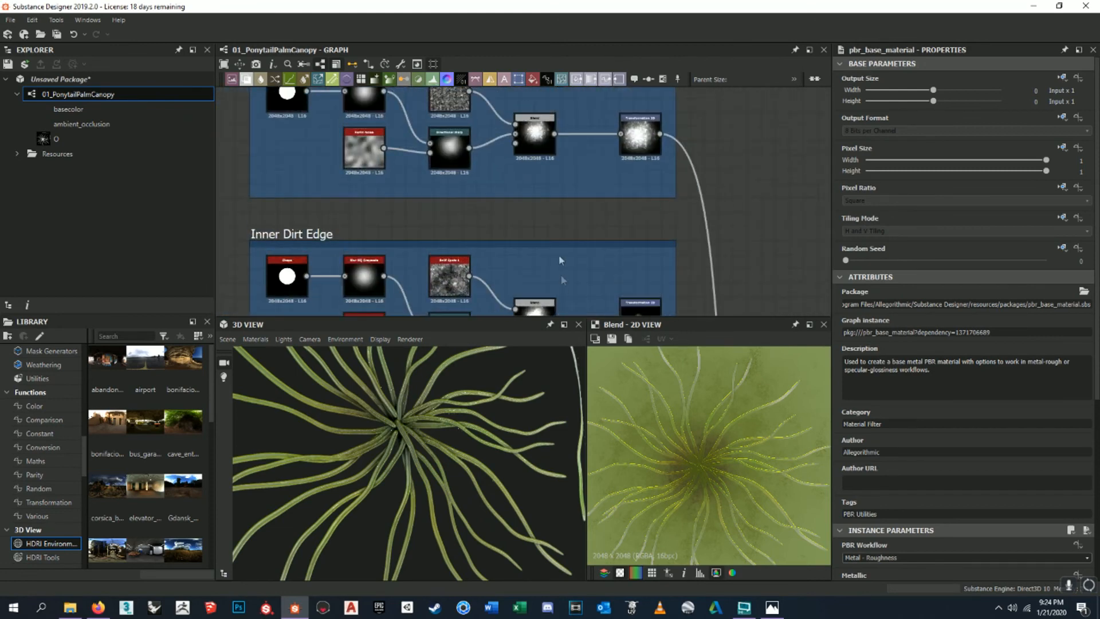
scroll(613, 192, "down", 3)
middle_click_drag(613, 195, 564, 165)
middle_click_drag(618, 237, 564, 148)
scroll(393, 246, "up", 4)
- Examine the height Bitmap node with its grayscale leaves and outgoing connections
scroll(357, 260, "down", 5)
scroll(389, 285, "up", 2)
scroll(300, 261, "up", 10)
middle_click_drag(476, 149, 523, 172)
scroll(480, 237, "down", 5)
scroll(381, 229, "up", 8)
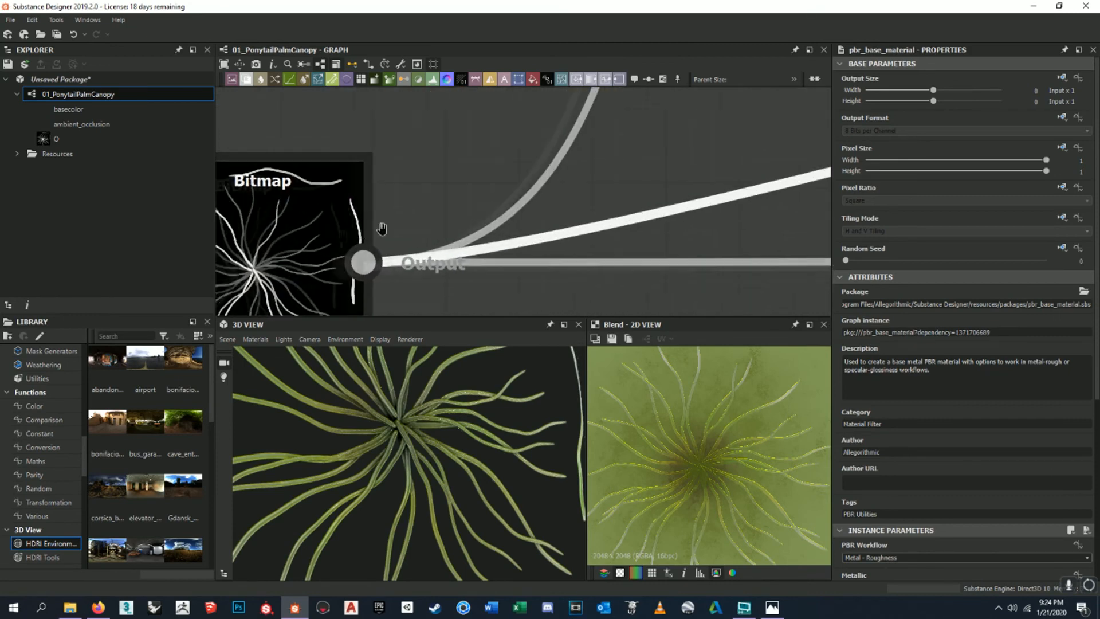
middle_click_drag(381, 229, 506, 204)
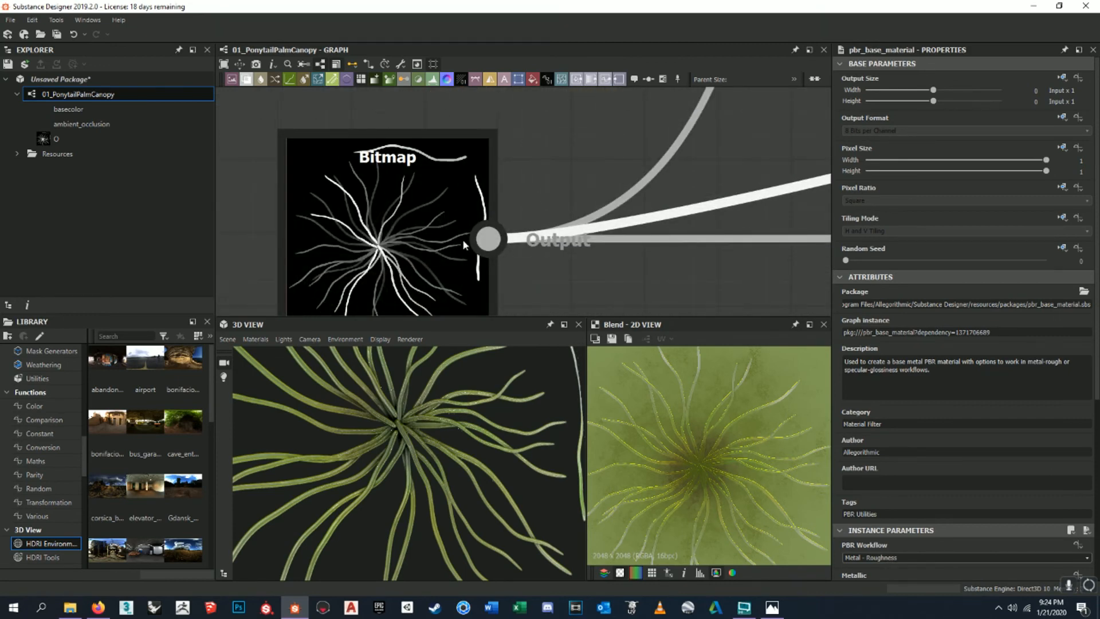
scroll(398, 243, "down", 8)
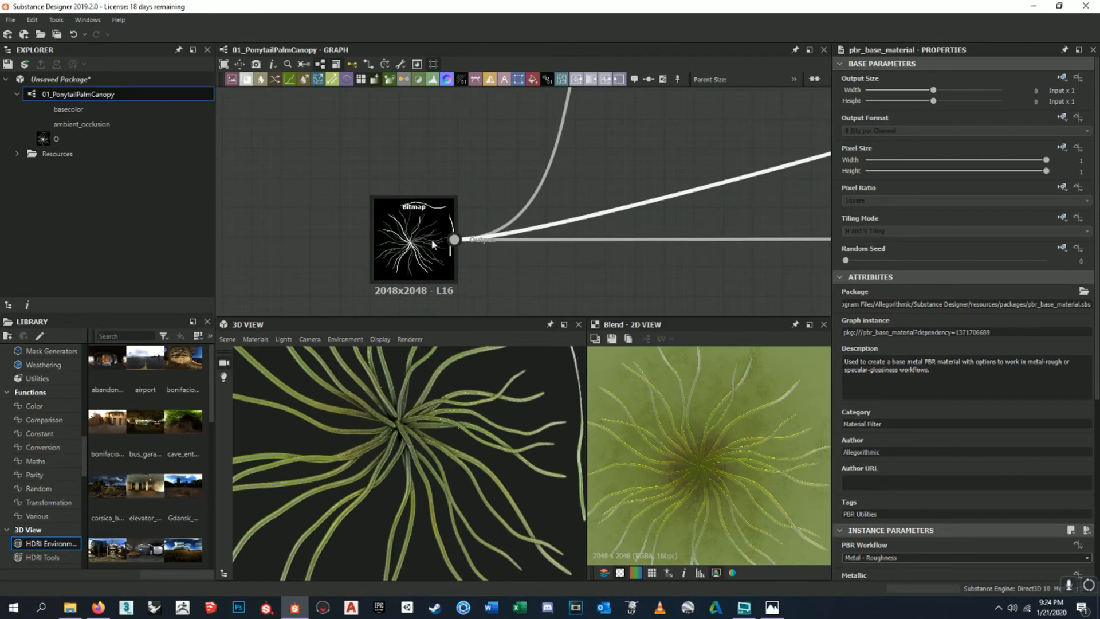
middle_click_drag(552, 200, 445, 266)
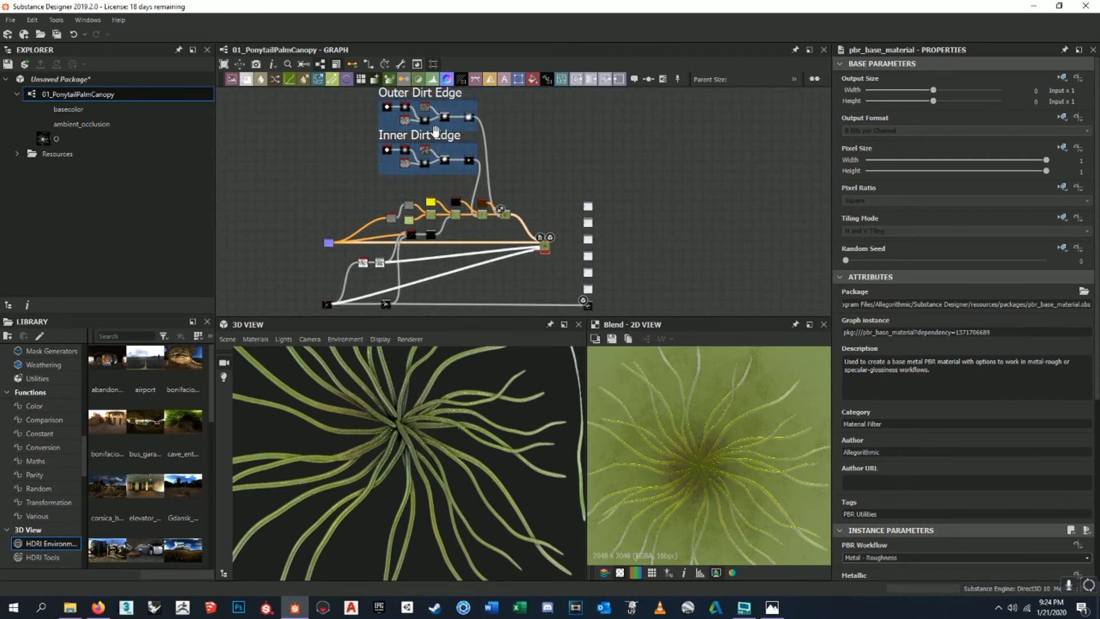
- Examine the mask produced by the Outer Dirt Edge's Transformation 2D node
scroll(434, 121, "up", 8)
scroll(629, 132, "up", 7)
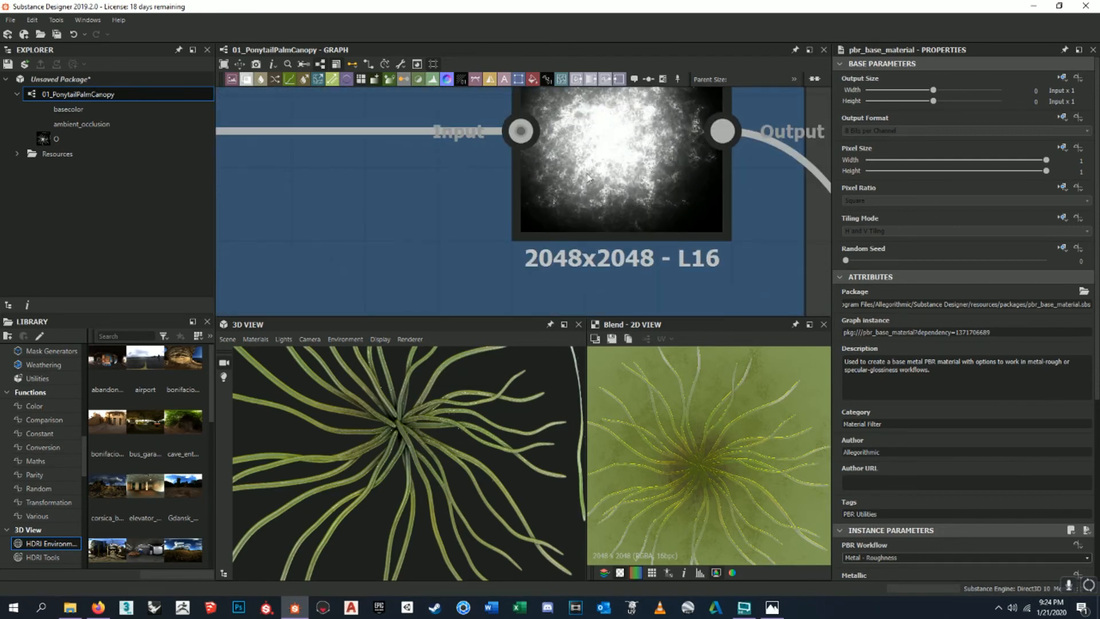
scroll(607, 159, "down", 3)
scroll(621, 152, "down", 5)
scroll(646, 220, "down", 5)
middle_click_drag(645, 219, 612, 137)
middle_click_drag(625, 261, 604, 229)
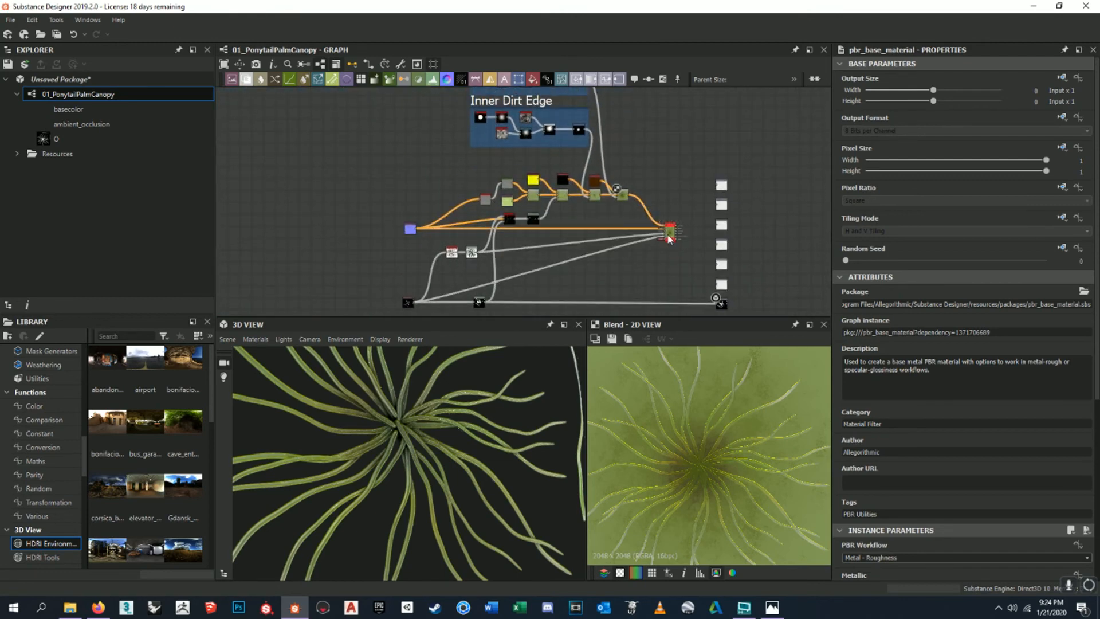
- Shift the Base Material node slightly further toward the outputs and add a Blend node above its incoming links
middle_click_drag(668, 238, 650, 204)
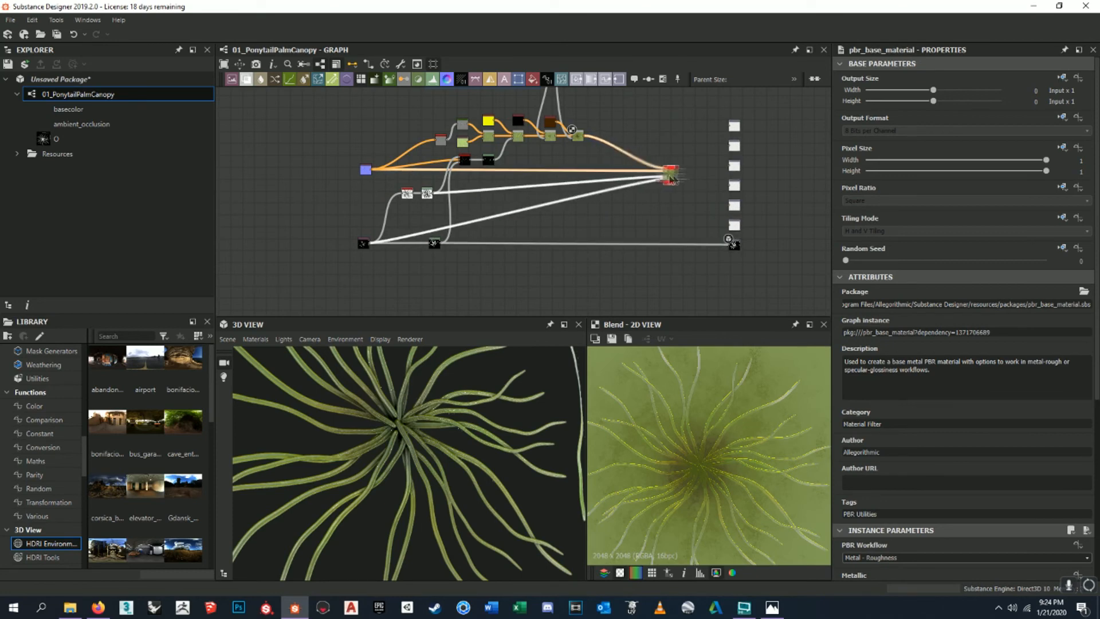
middle_click_drag(589, 175, 563, 257)
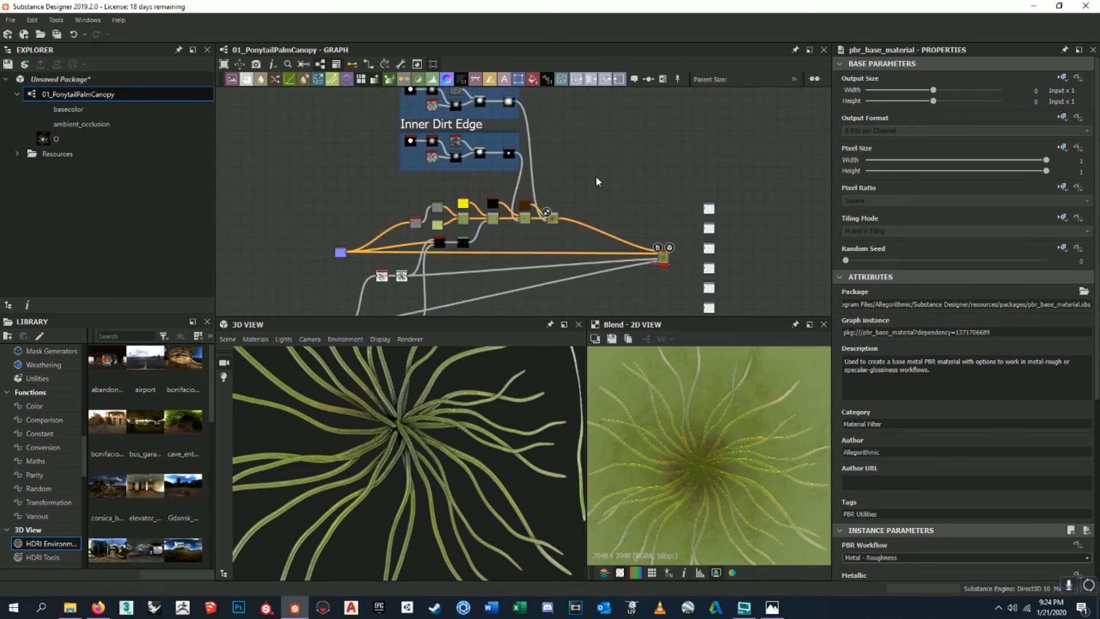
key("space")
type("blend")
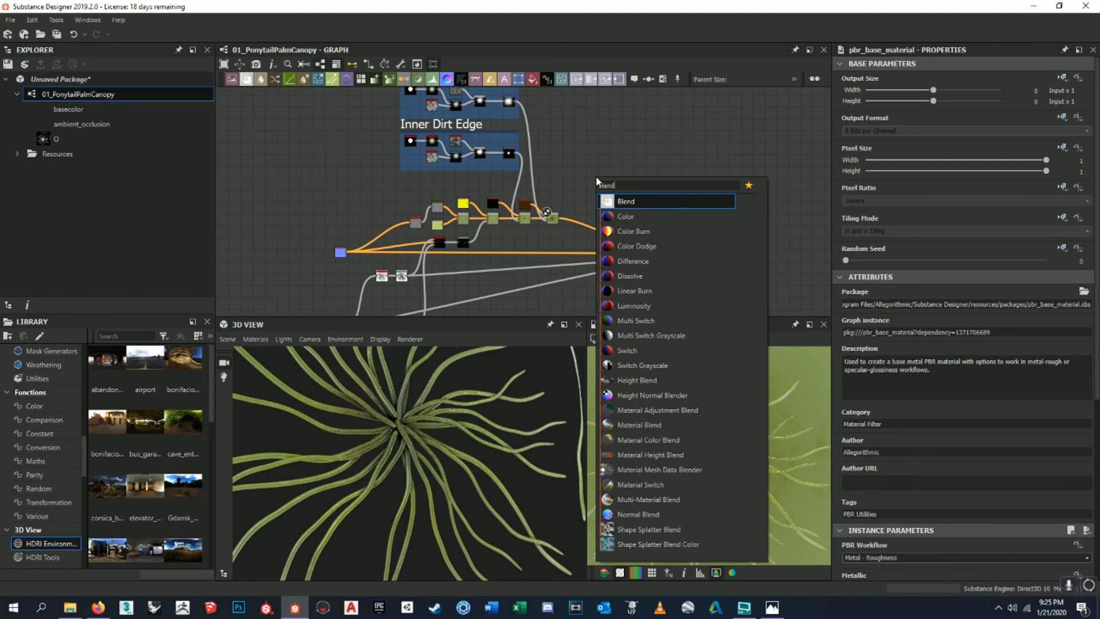
key("Return")
- Connect the height Bitmap's output to the new Blend node's Background input
scroll(596, 168, "up", 3)
scroll(596, 181, "up", 4)
scroll(596, 185, "down", 6)
middle_click_drag(557, 218, 624, 92)
scroll(362, 256, "up", 5)
scroll(347, 244, "up", 3)
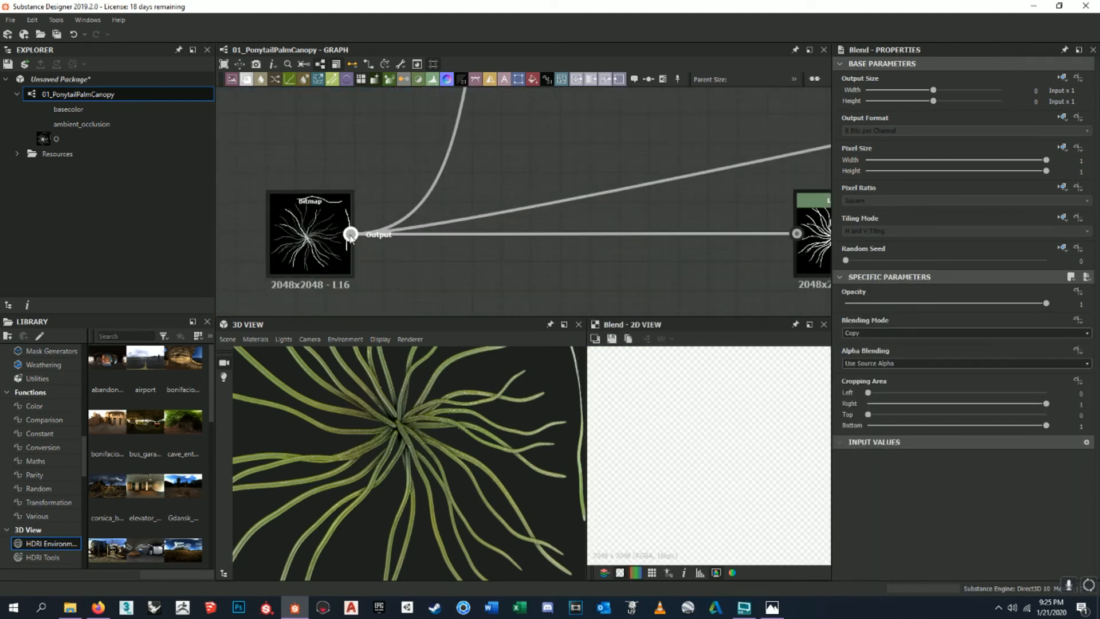
scroll(350, 235, "down", 5)
scroll(585, 135, "up", 6)
left_click_drag(544, 176, 579, 127)
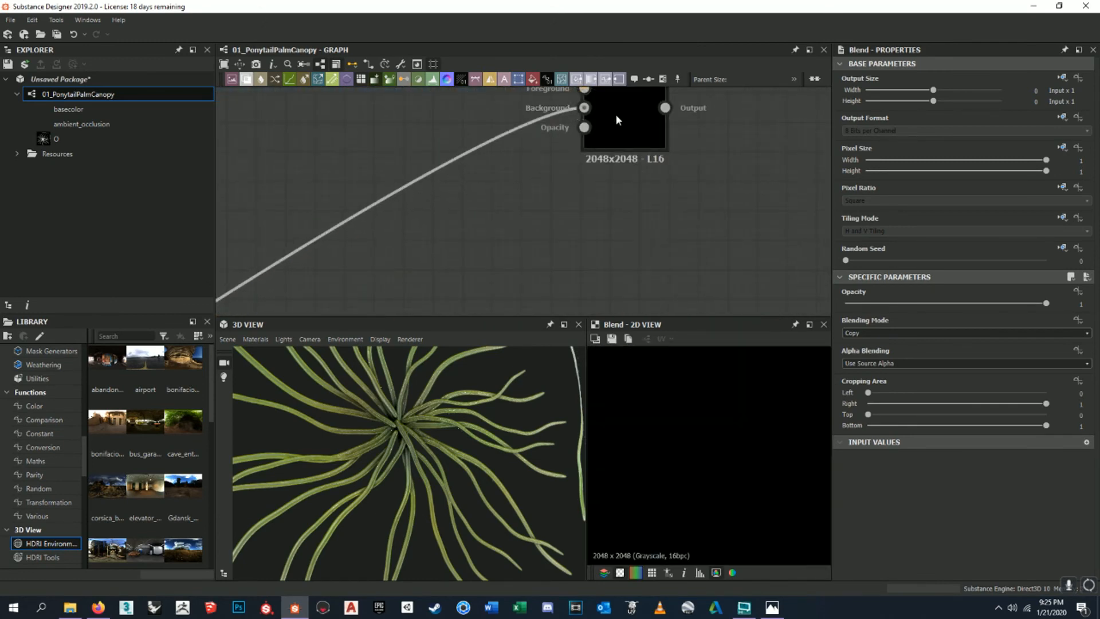
- Move the new Blend node below the normal map link, between the Levels node and the Base Material
scroll(615, 115, "down", 5)
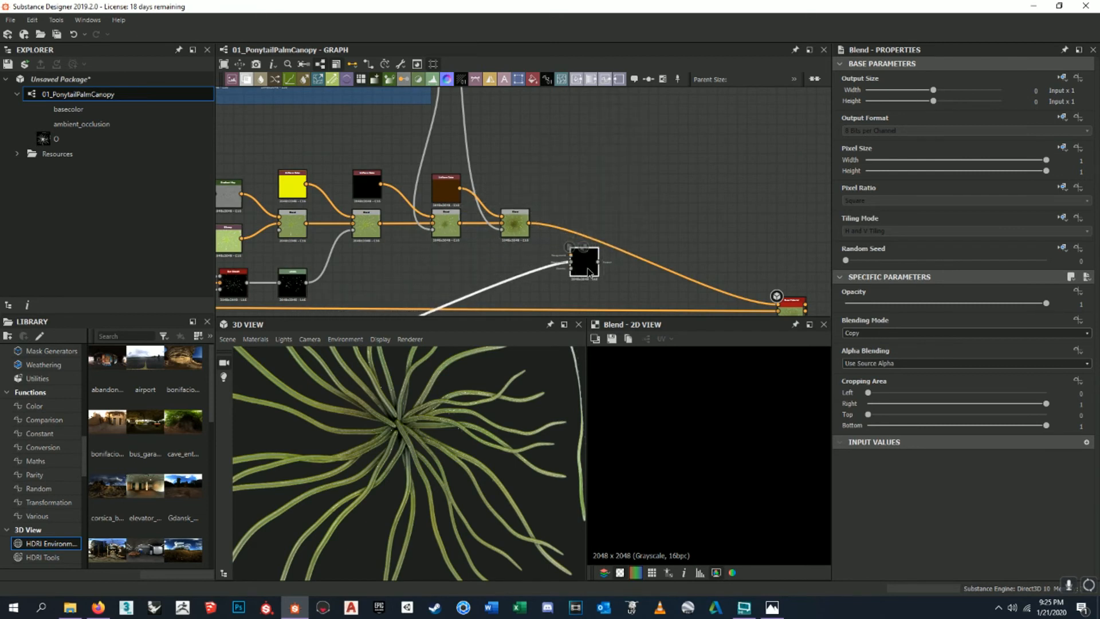
scroll(583, 171, "down", 5)
left_click_drag(580, 168, 577, 176)
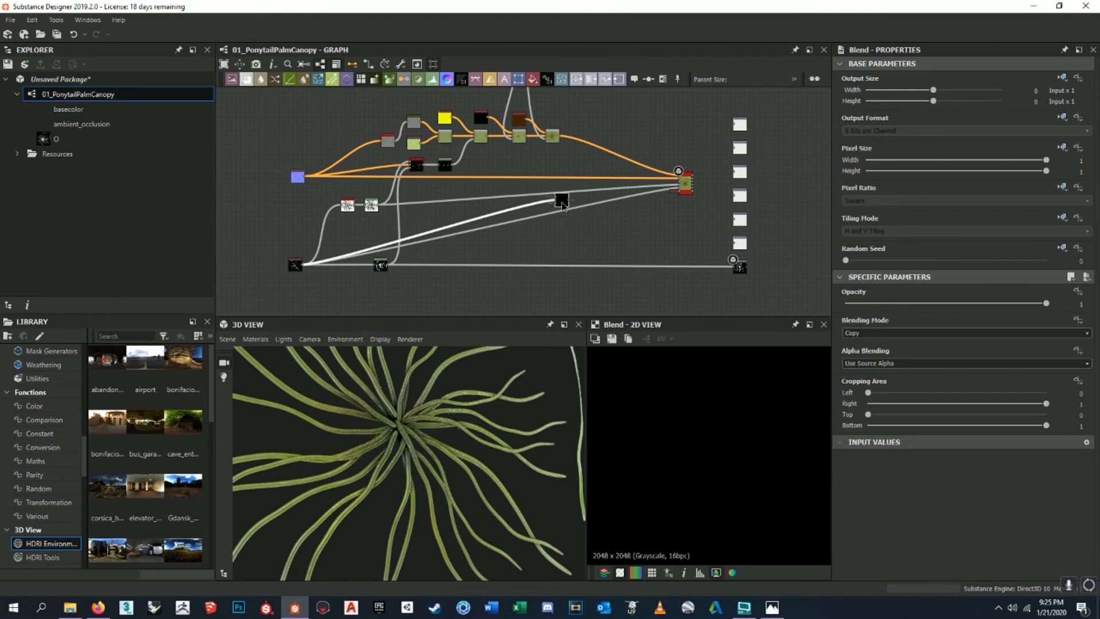
- Connect the Outer Dirt Edge's Transformation 2D output to the new Blend node's Foreground input
middle_click_drag(558, 203, 562, 268)
scroll(555, 161, "down", 2)
middle_click_drag(554, 162, 556, 194)
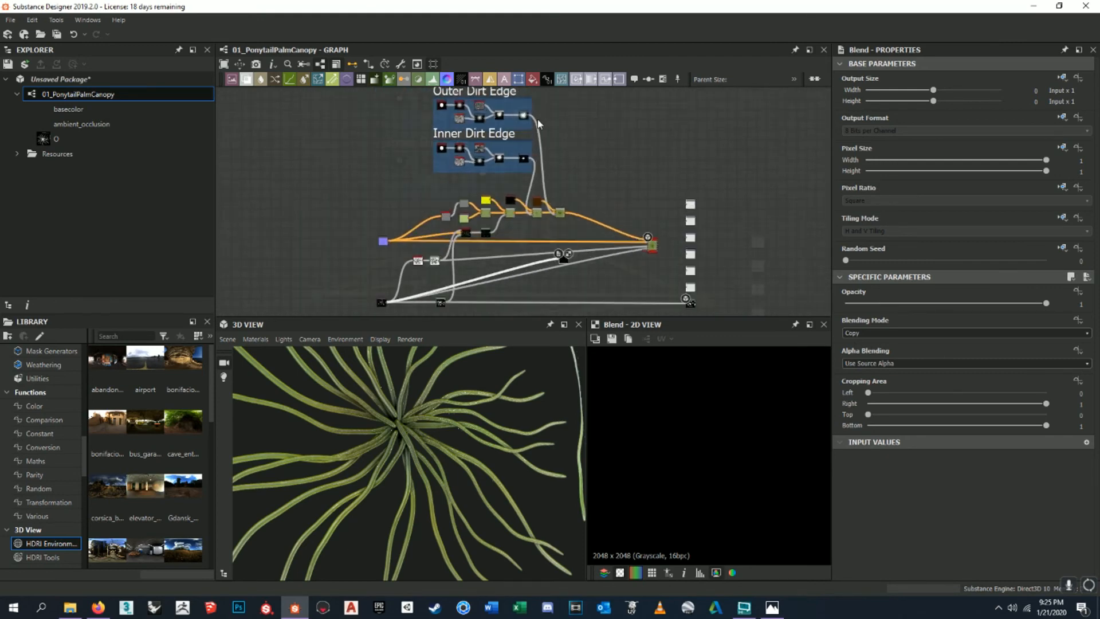
scroll(530, 119, "up", 6)
key("f")
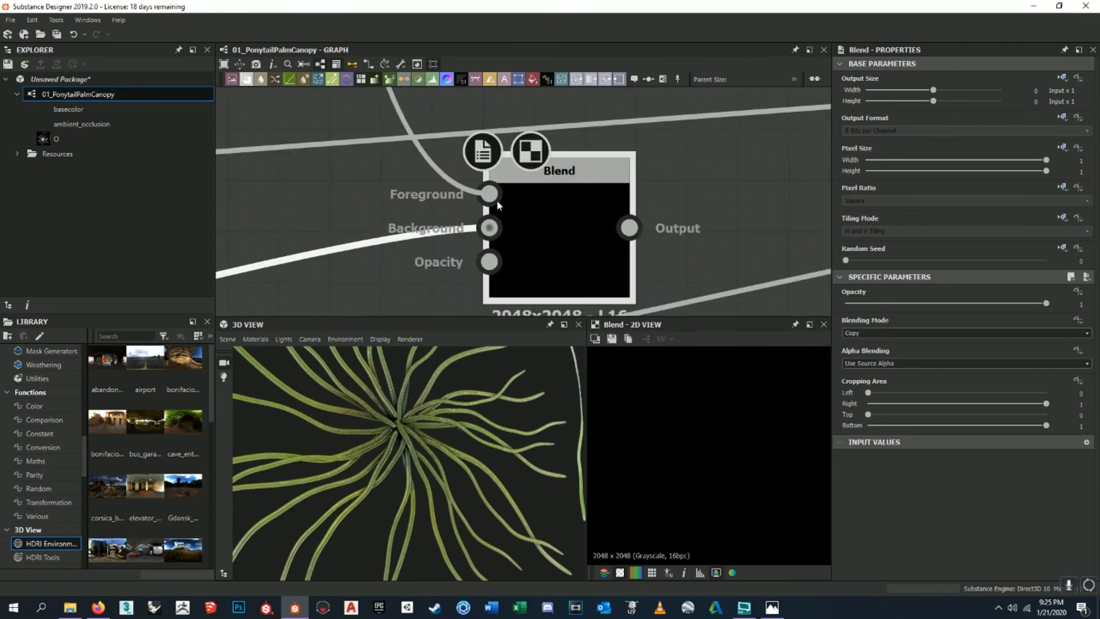
scroll(604, 189, "down", 9)
scroll(602, 184, "up", 4)
scroll(722, 432, "down", 4)
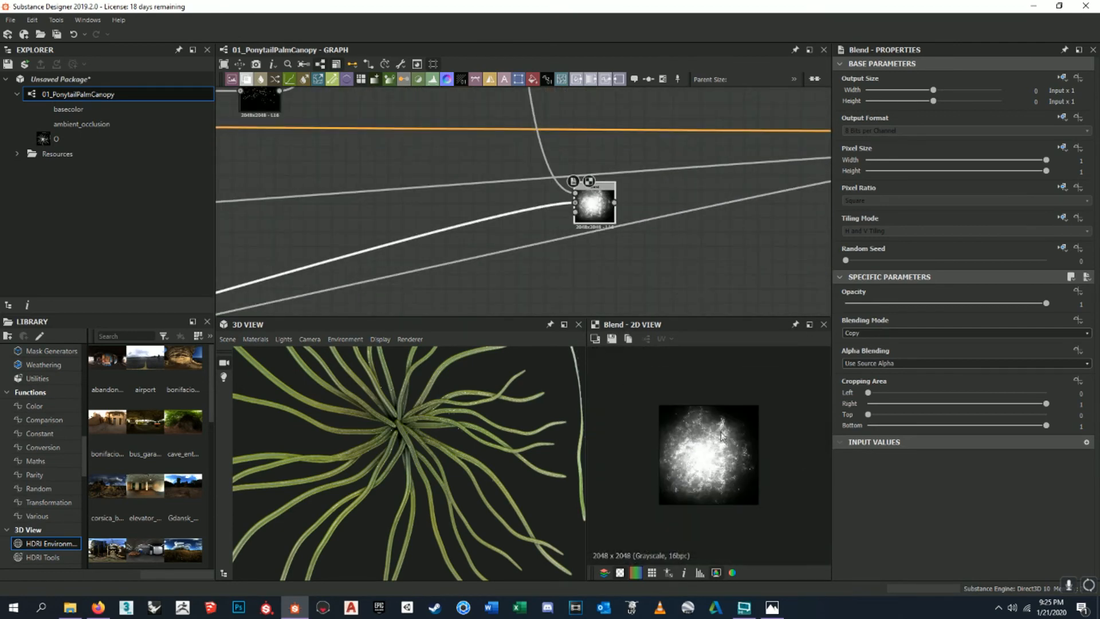
scroll(730, 457, "up", 4)
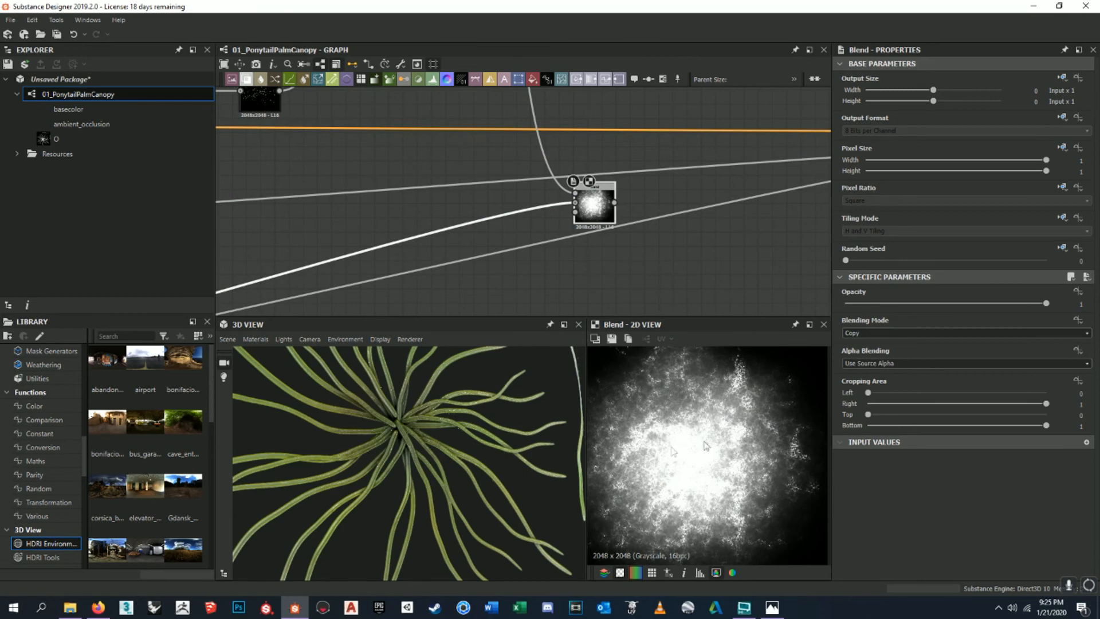
- Set the new Blend node's blending mode to Multiply and inspect the masked leaves in the 2D view
scroll(447, 453, "up", 6)
left_click_drag(468, 458, 500, 437)
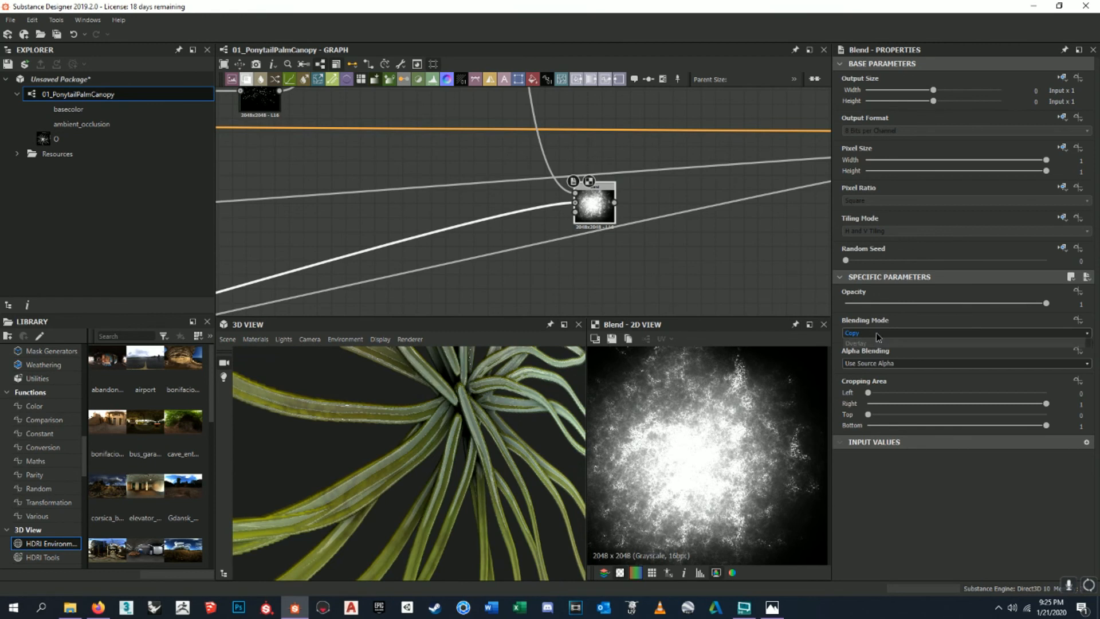
left_click(875, 332)
left_click(882, 349)
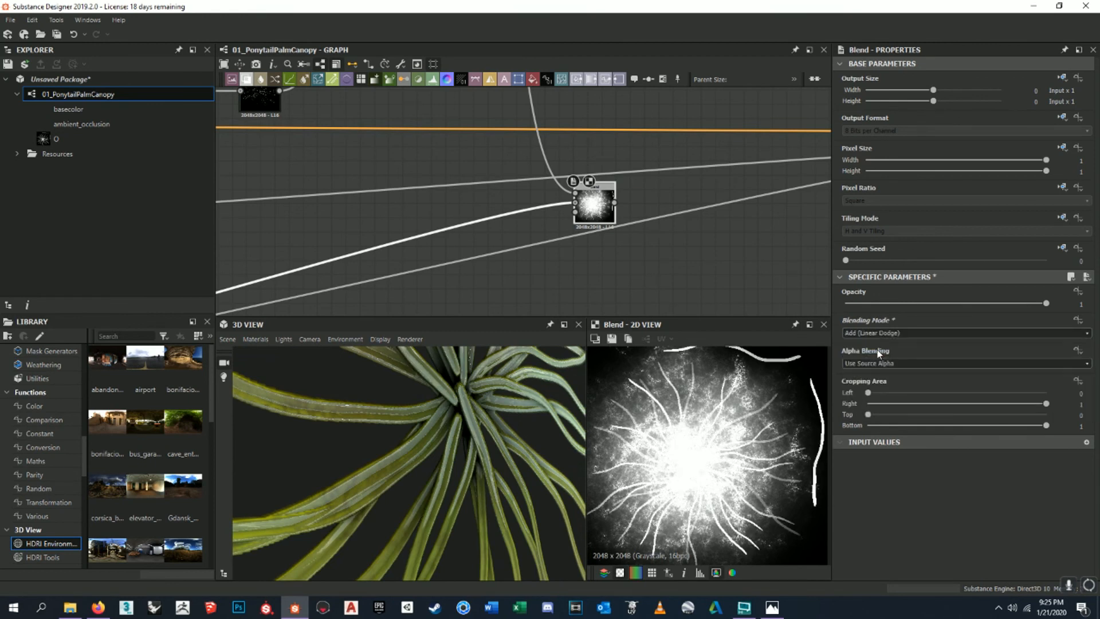
key("Down")
key("Down")
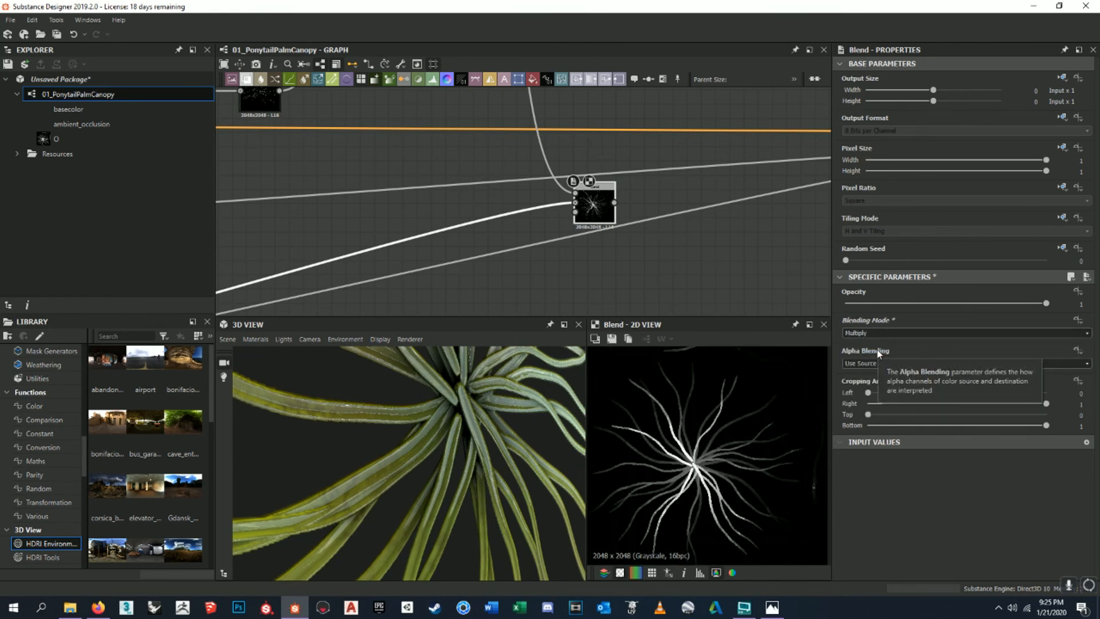
scroll(675, 434, "up", 6)
scroll(726, 413, "down", 6)
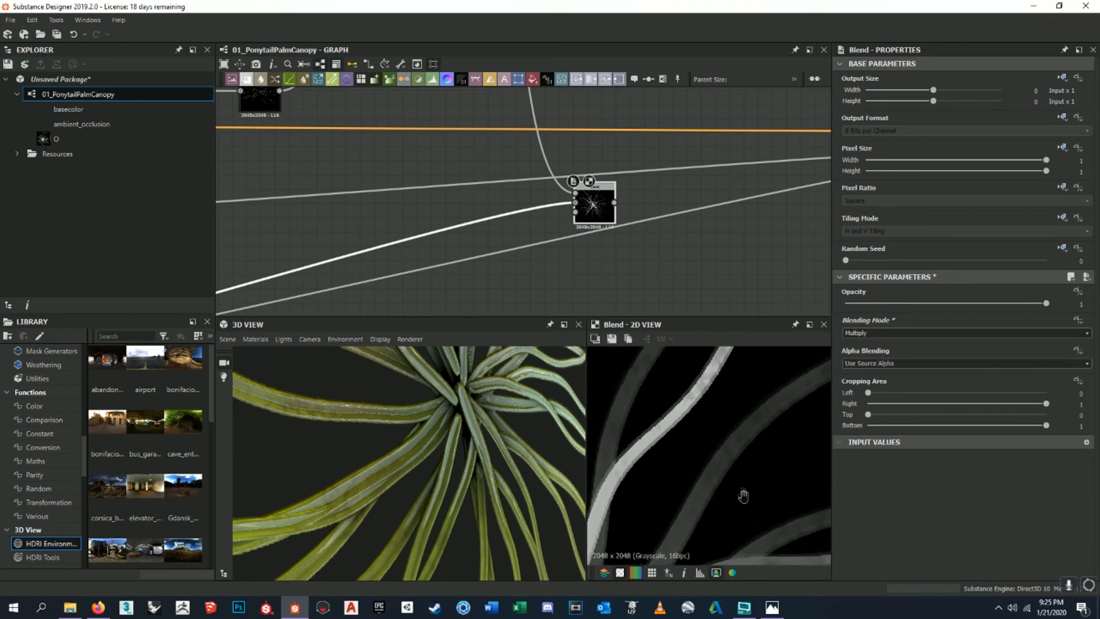
- Examine the multiplied height and dirt mask on the leaves in the 2D view, both close up and overall
scroll(776, 388, "down", 3)
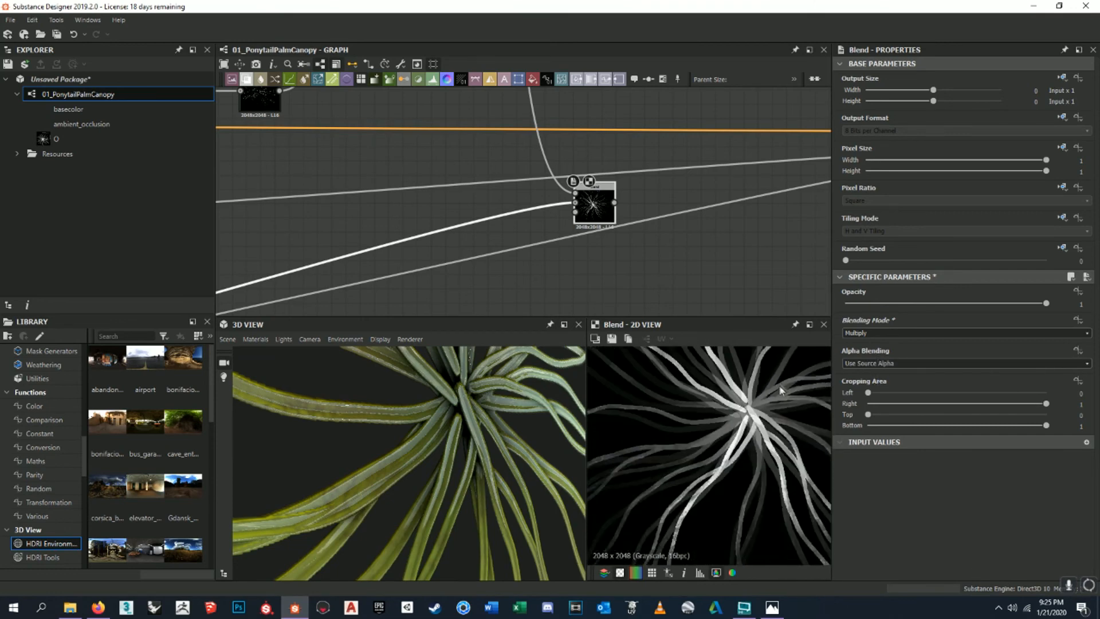
scroll(732, 470, "up", 8)
middle_click_drag(801, 414, 712, 441)
scroll(602, 225, "down", 5)
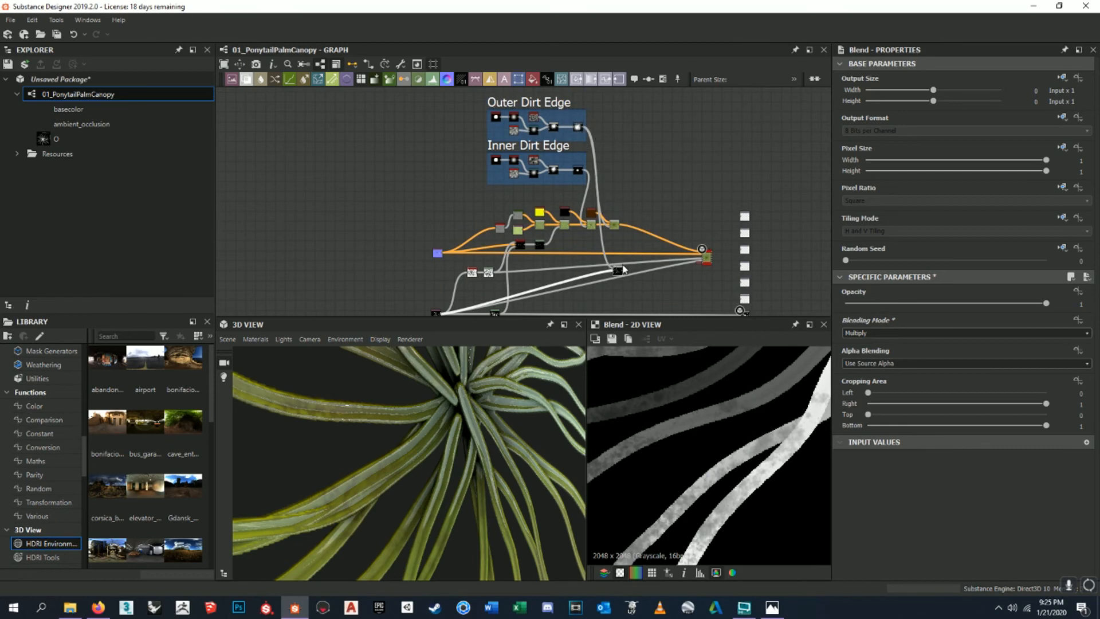
scroll(623, 269, "up", 6)
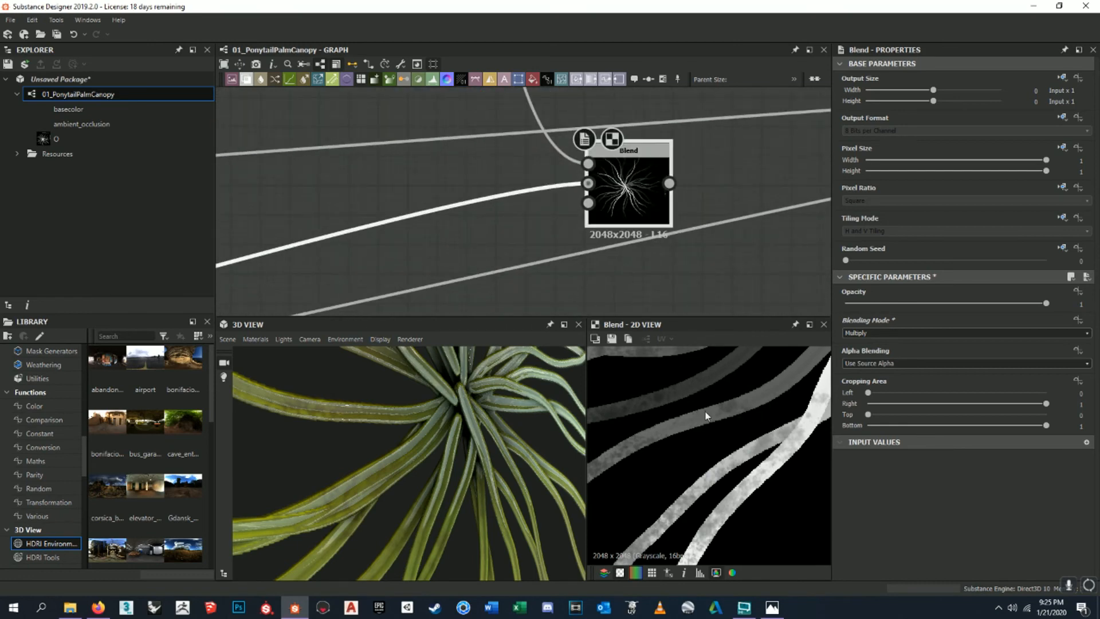
scroll(706, 416, "down", 3)
middle_click_drag(756, 399, 663, 491)
middle_click_drag(735, 449, 717, 454)
scroll(714, 216, "down", 3)
- Connect the new Blend node's output to the Base Material's Roughness input and inspect the leaves in the 3D view
middle_click_drag(715, 216, 353, 261)
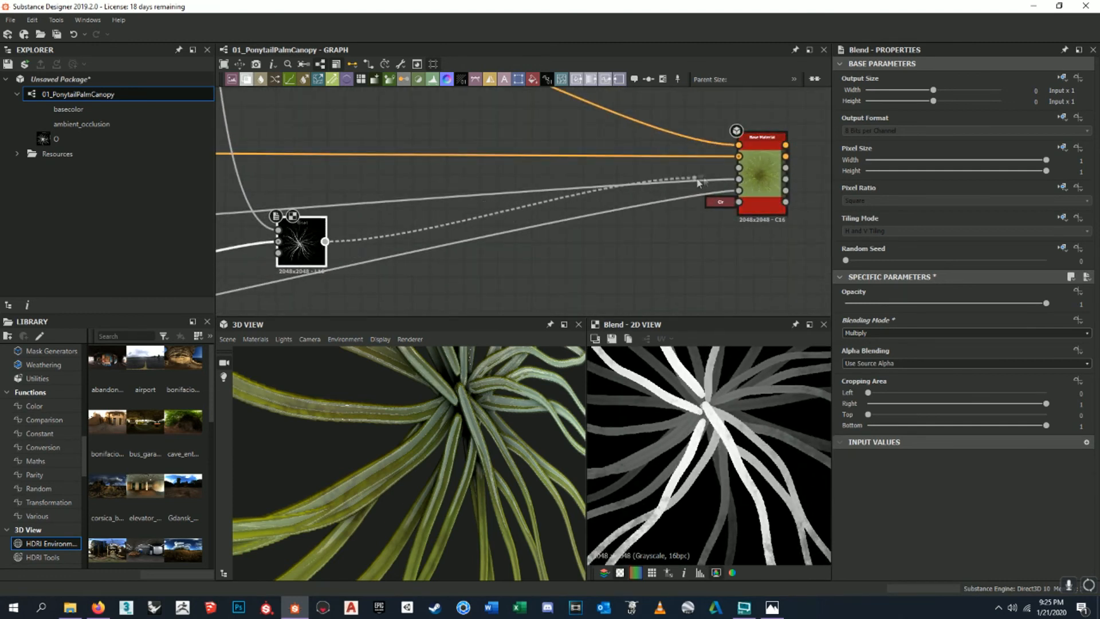
left_click_drag(550, 398, 466, 459)
scroll(466, 459, "up", 8)
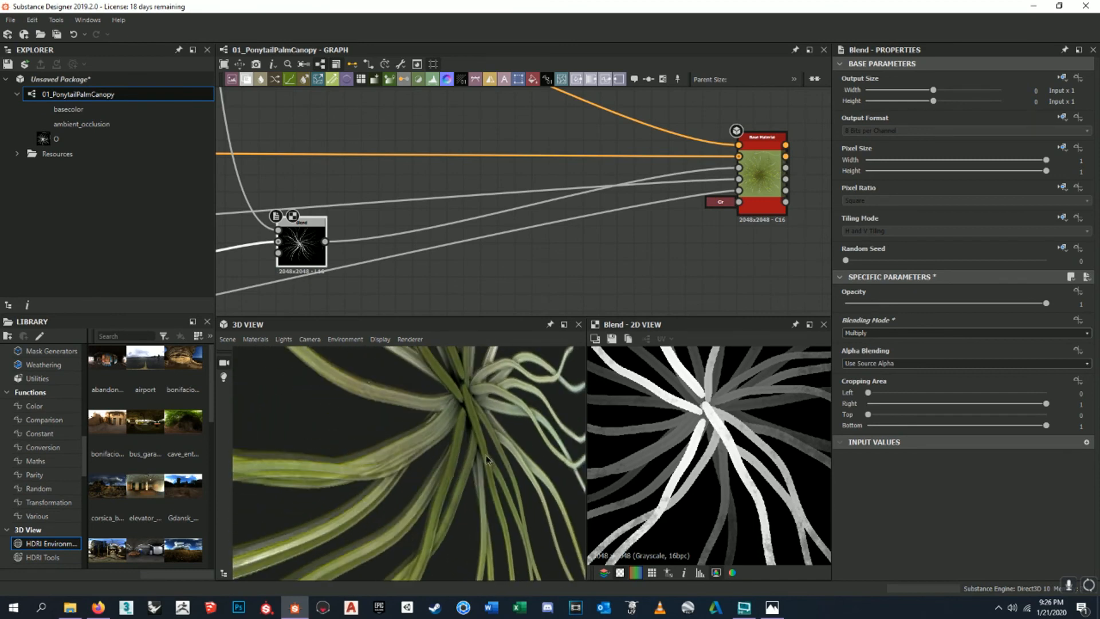
mouse_move(466, 468)
left_mouse_down()
mouse_move(343, 458)
mouse_move(453, 462)
left_mouse_up()
scroll(622, 445, "down", 5)
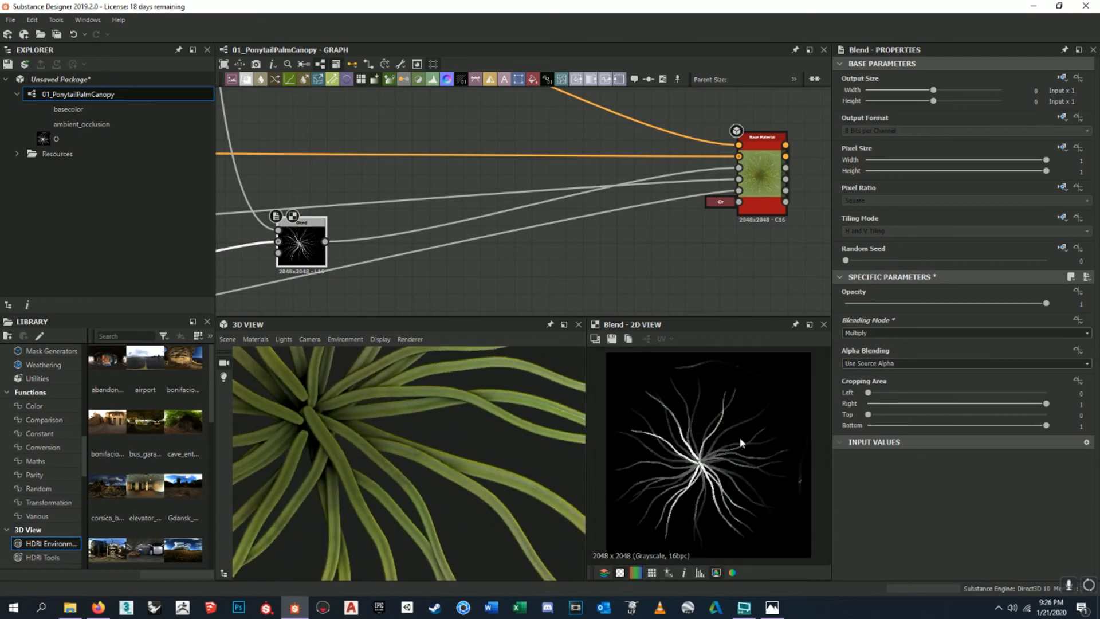
- Move the roughness Blend node up between the normal map link and the ambient occlusion link
middle_click_drag(590, 275, 612, 229)
left_click(636, 276)
scroll(618, 268, "down", 2)
scroll(453, 228, "down", 1)
middle_click_drag(452, 228, 501, 251)
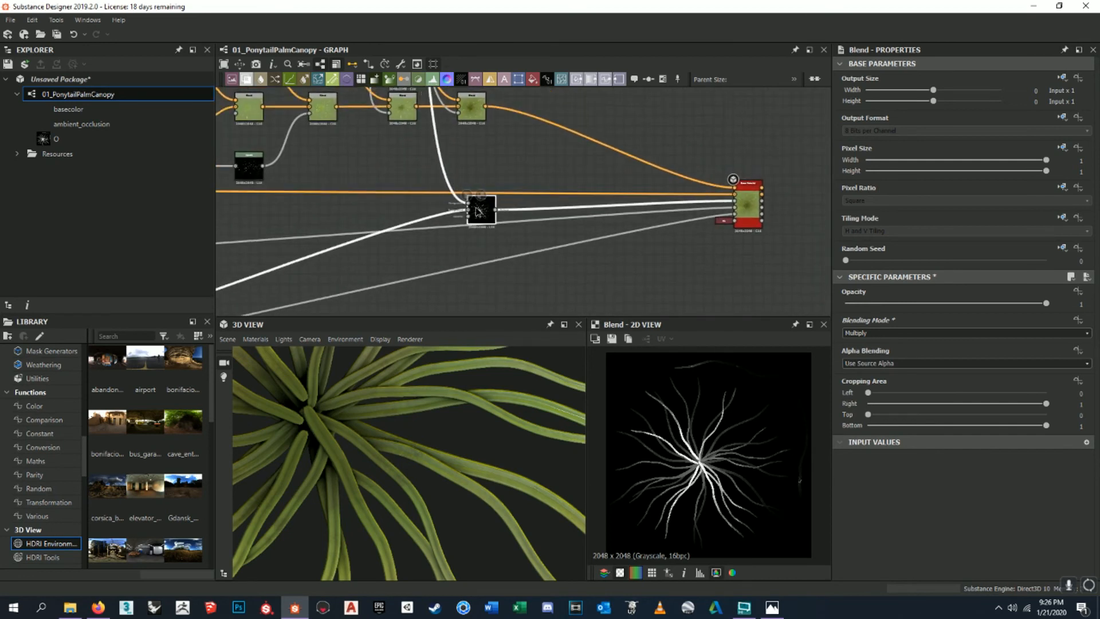
- Add a Levels node beside the roughness Blend node and display it in the 2D view
left_click(497, 232)
key("space")
type("levels")
key("Return")
double_click(500, 233)
scroll(504, 233, "up", 2)
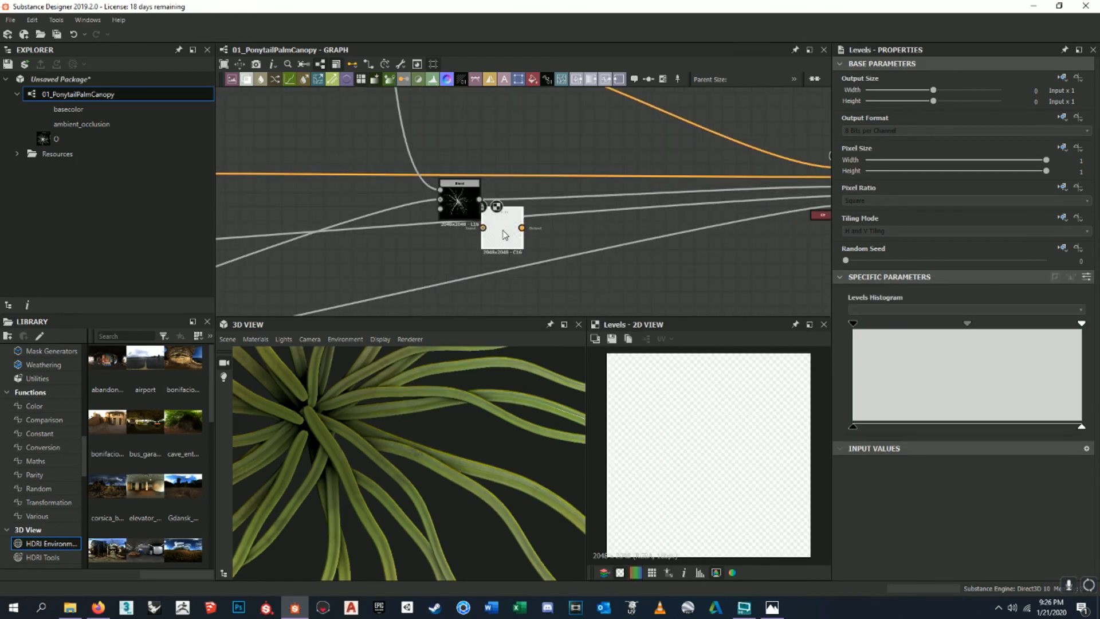
- Insert the Levels node between the Blend output and the Base Material's Roughness input, aligned with the Blend node
left_click_drag(522, 231, 525, 229)
middle_click_drag(602, 210, 442, 212)
scroll(412, 228, "up", 1)
left_click_drag(724, 180, 731, 177)
left_click_drag(380, 228, 380, 193)
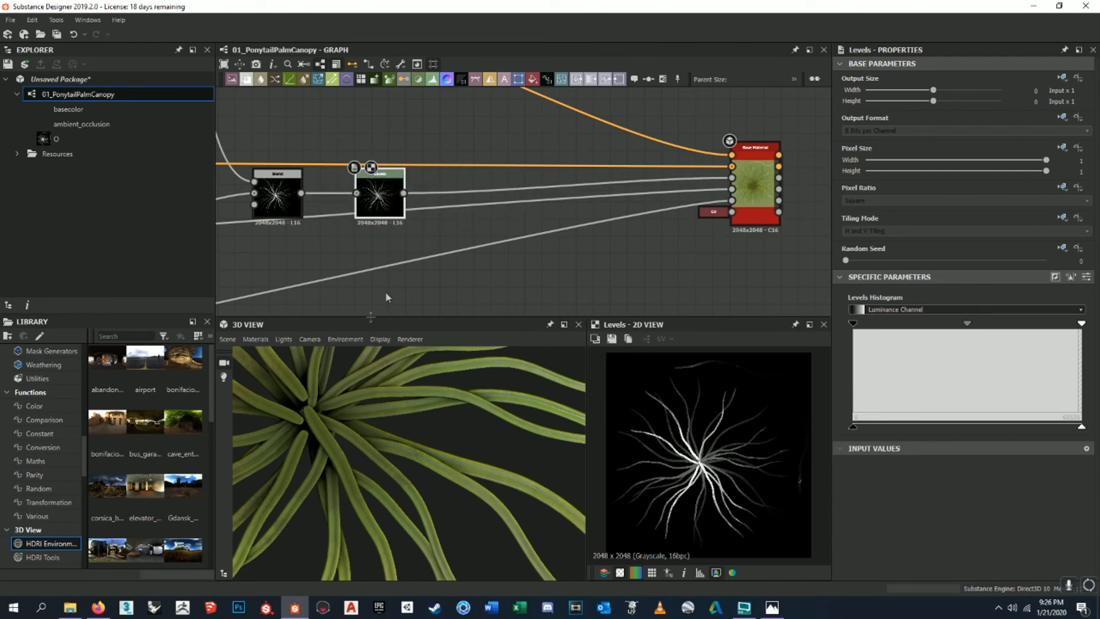
- Try different white and black input points on the Levels node while inspecting the leaf shading
left_click_drag(367, 413, 529, 427)
scroll(687, 464, "up", 3)
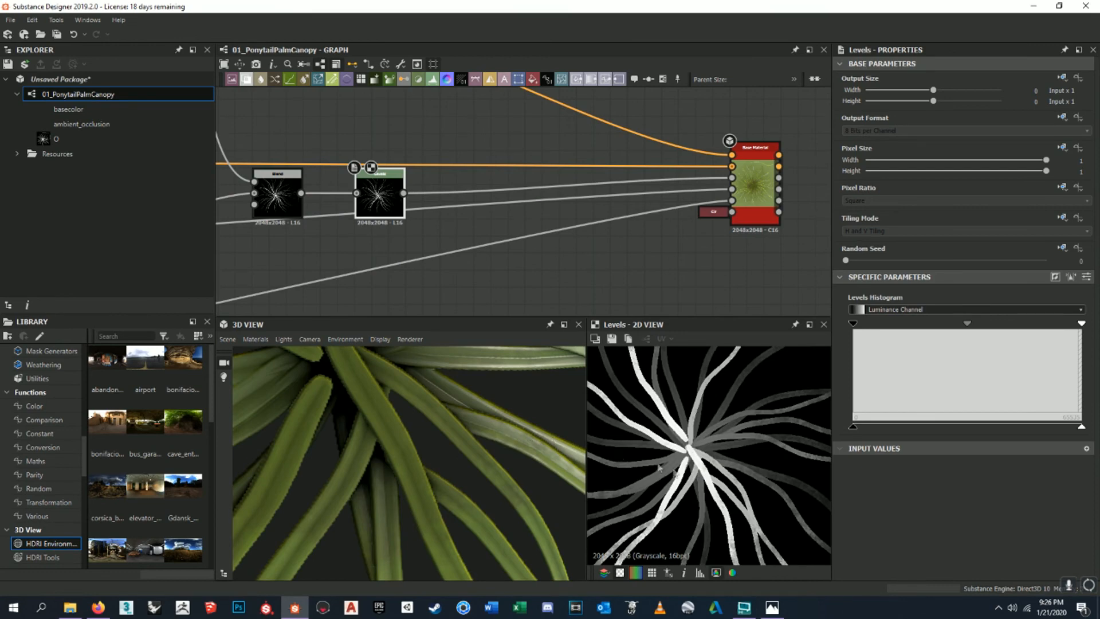
middle_click_drag(426, 252, 442, 245)
scroll(551, 244, "down", 2)
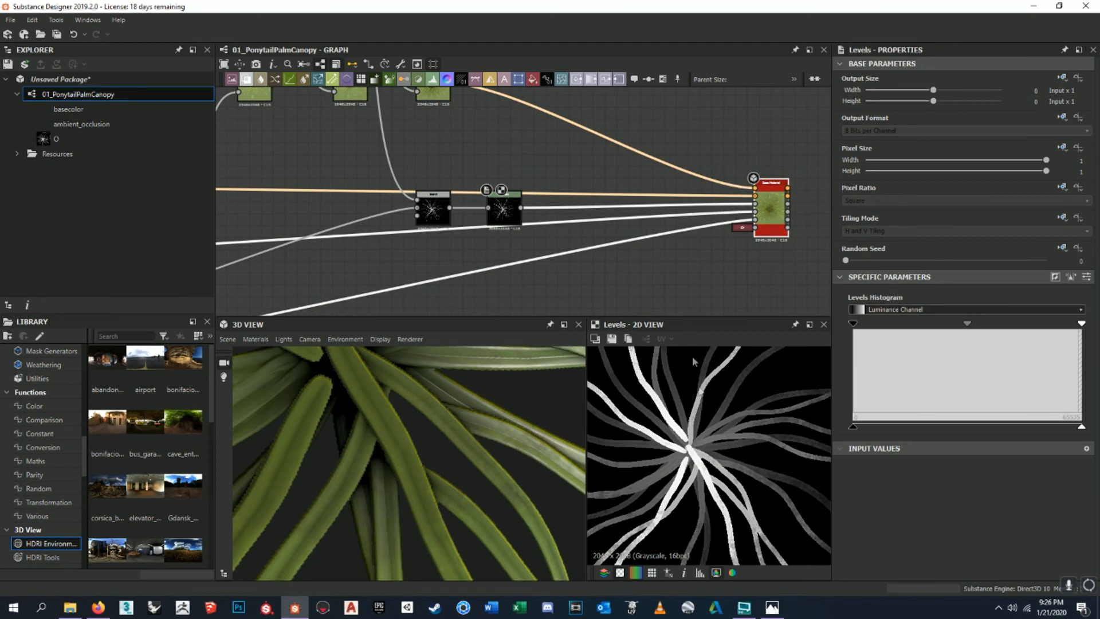
left_click_drag(1038, 333, 1084, 327)
left_click_drag(880, 324, 853, 323)
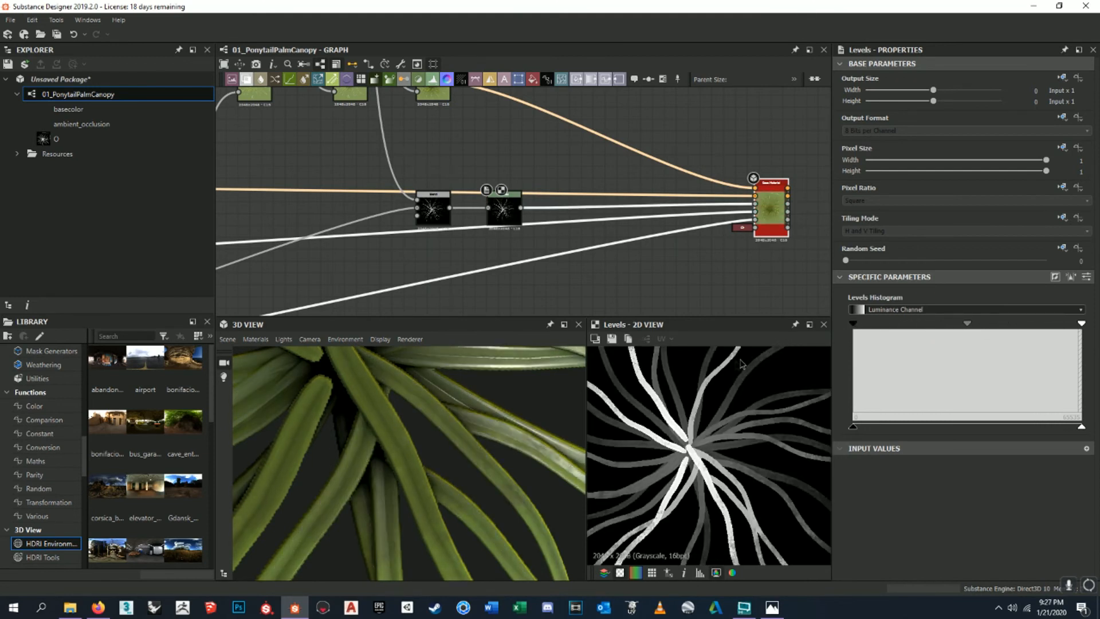
- Lower the Levels node's white input point to about two thirds of the histogram and inspect the leaves in both views
left_click_drag(1075, 325, 1002, 330)
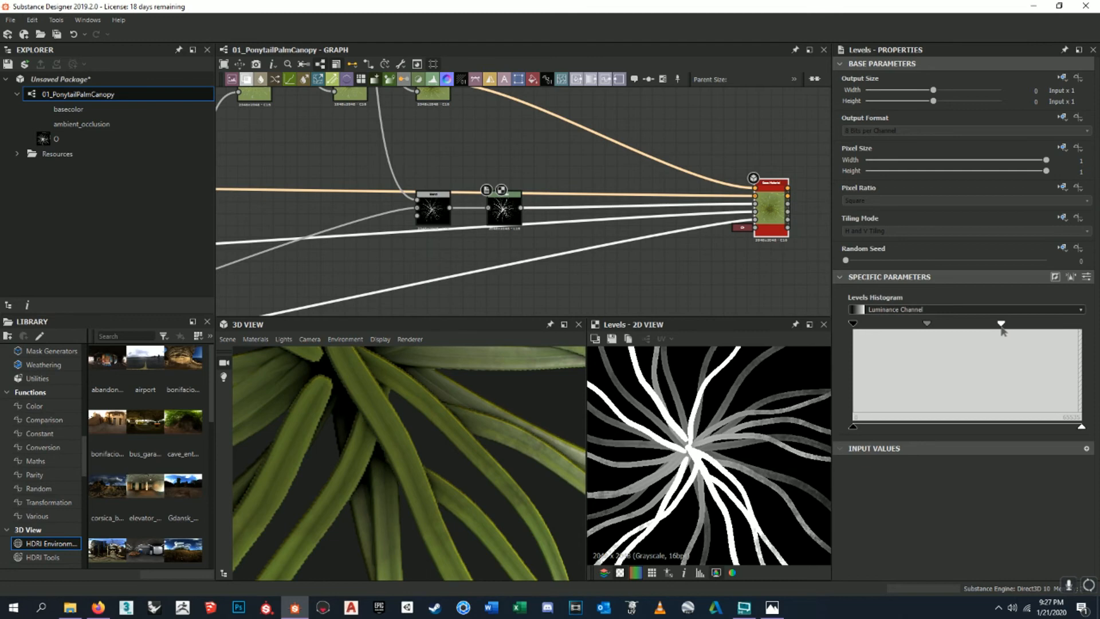
left_click_drag(580, 423, 490, 452)
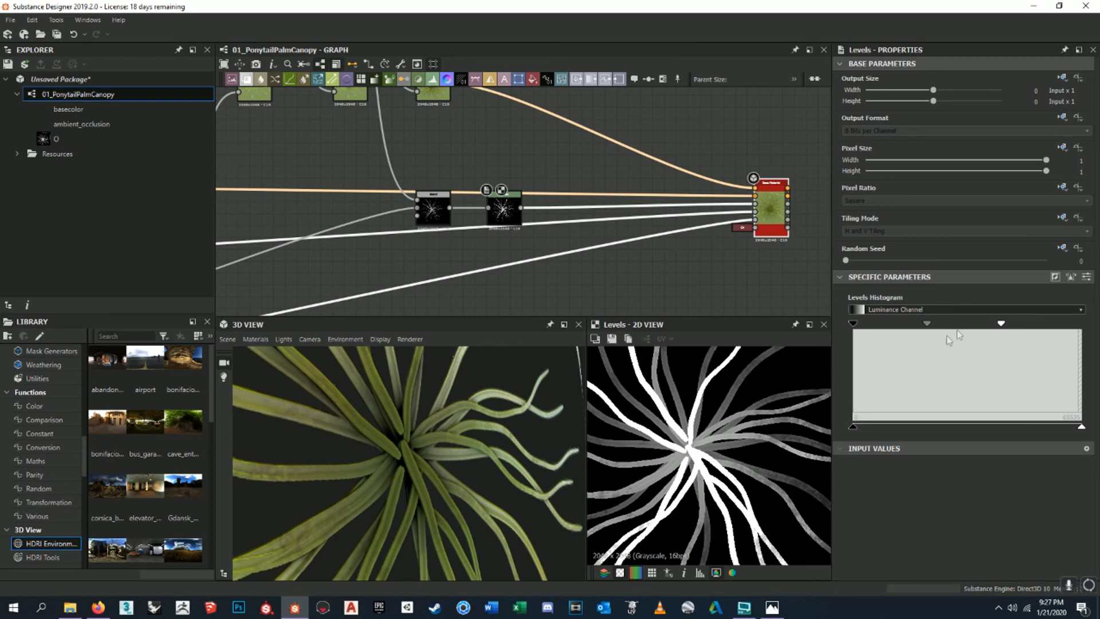
scroll(730, 438, "down", 5)
scroll(709, 437, "up", 2)
scroll(764, 436, "up", 3)
scroll(759, 441, "down", 2)
scroll(755, 448, "up", 3)
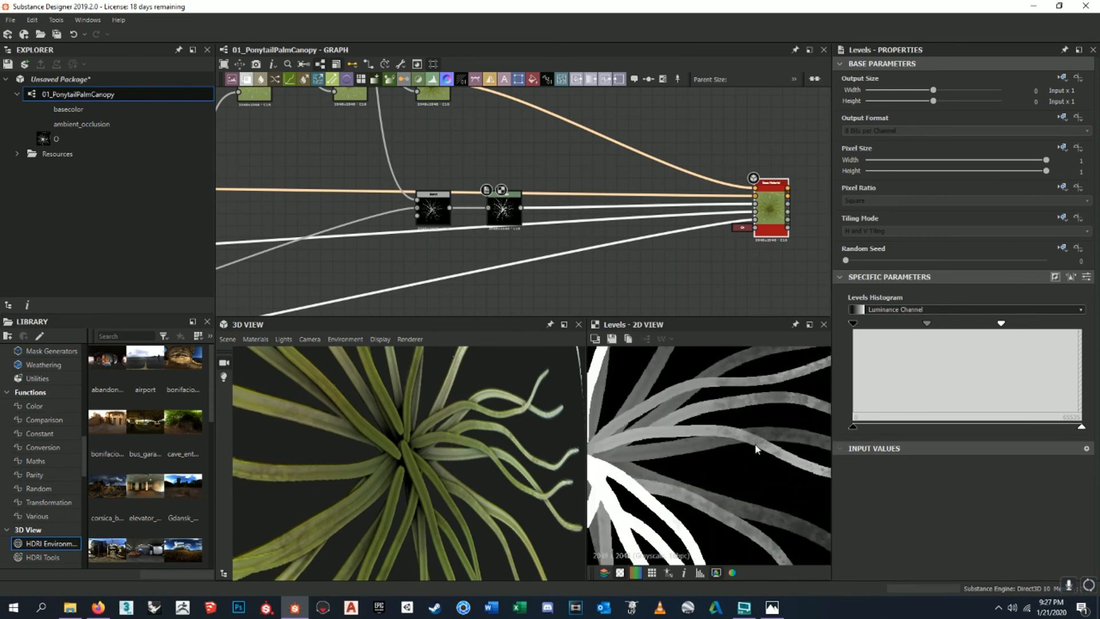
scroll(755, 448, "up", 3)
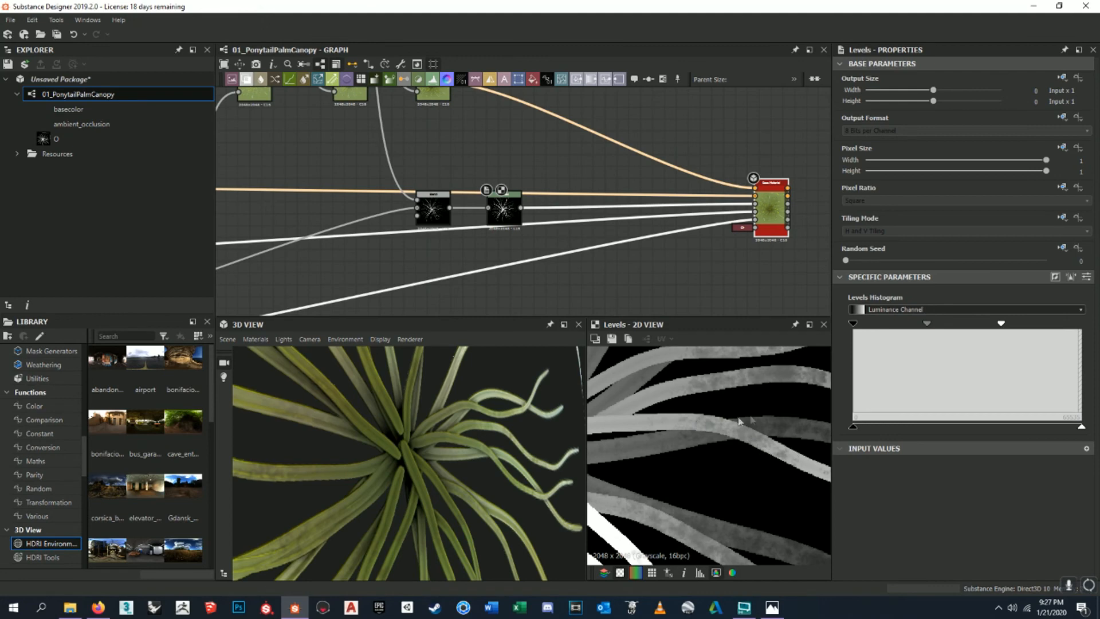
scroll(719, 441, "up", 3)
scroll(722, 450, "down", 3)
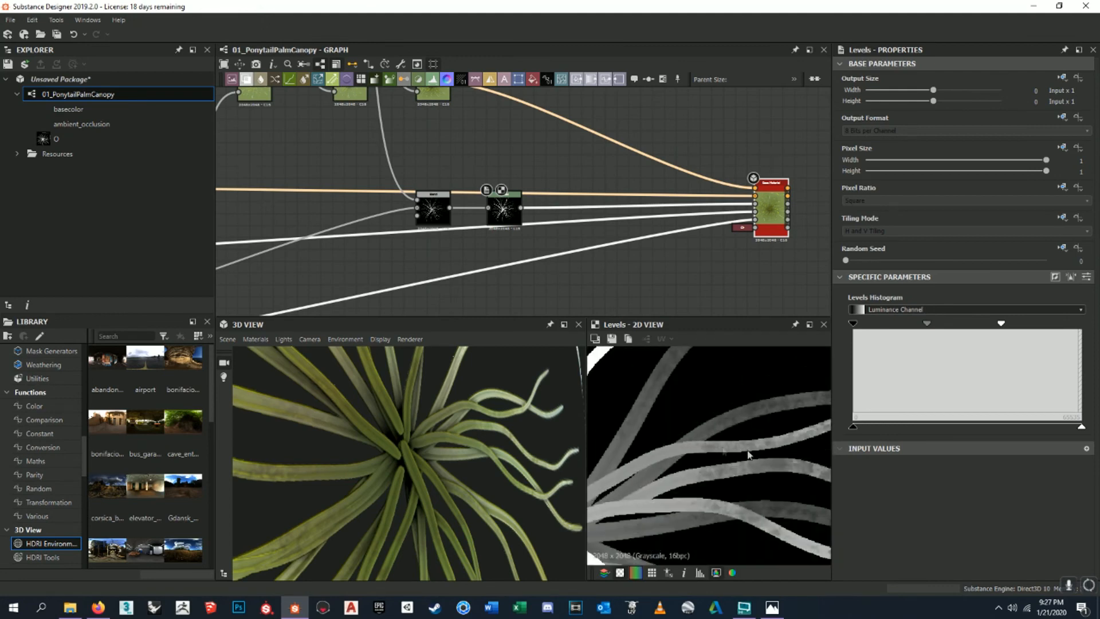
left_click_drag(474, 490, 532, 452)
- Shift the Levels node's midtone input slightly toward white and check the leaf reflections in the 3D view under rotated lighting
left_click_drag(934, 325, 943, 327)
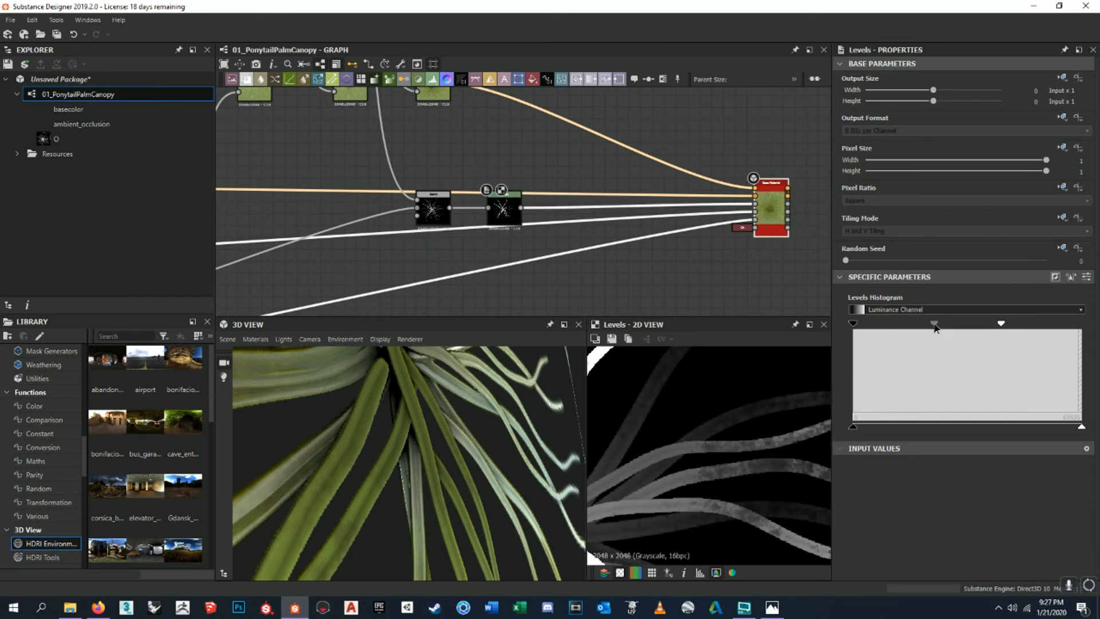
scroll(481, 427, "down", 4)
left_click_drag(481, 427, 342, 456)
scroll(516, 450, "down", 3)
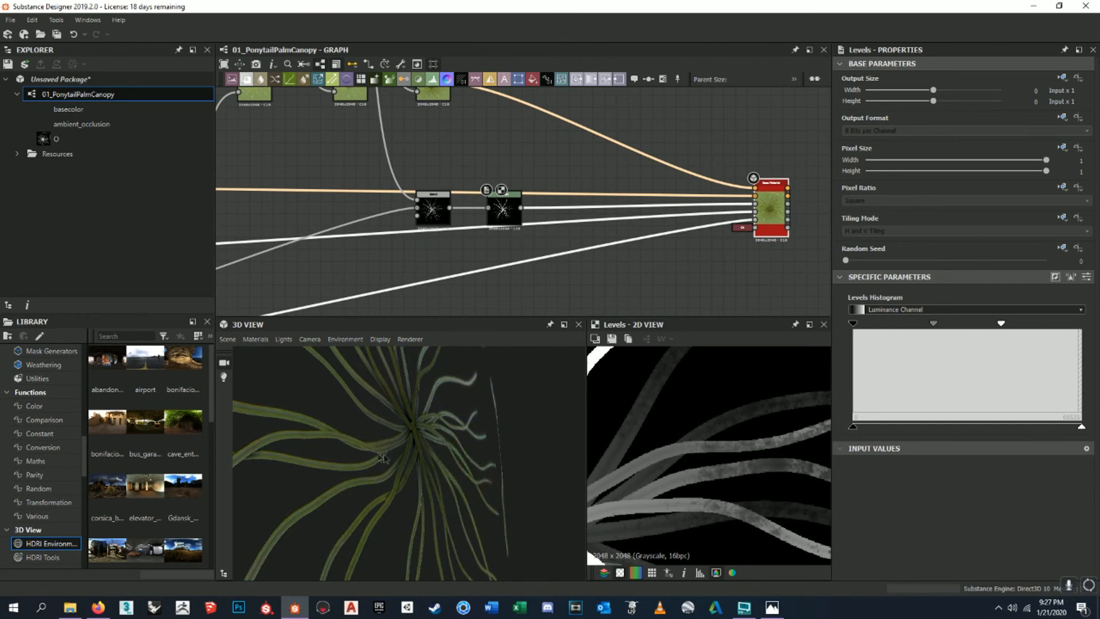
left_click_drag(411, 460, 319, 455, "ctrl+shift")
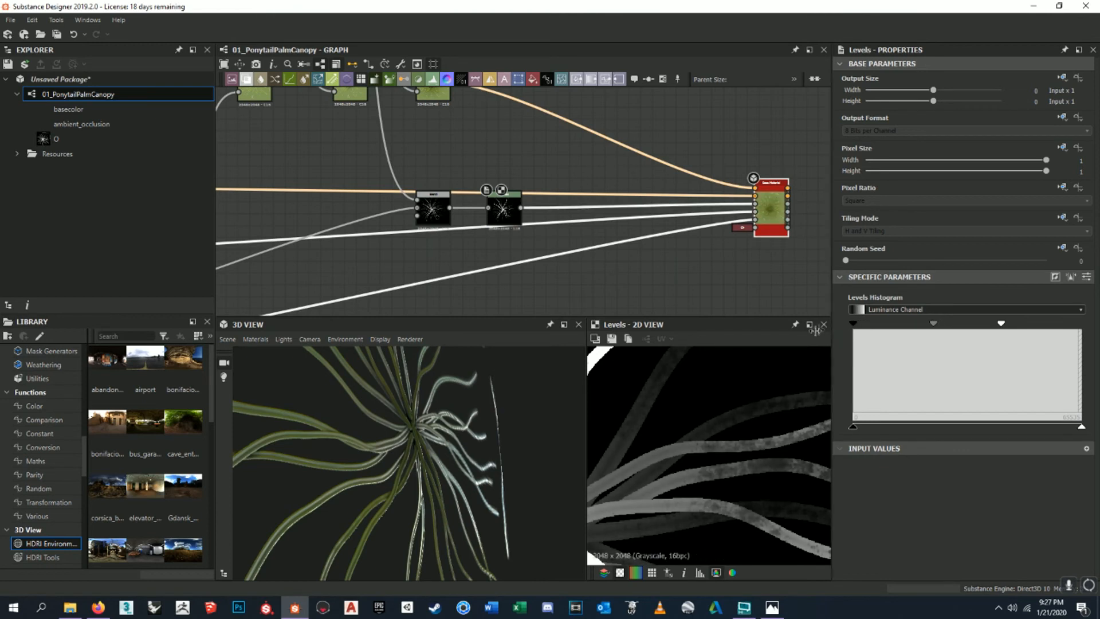
- Lower the Levels node's white input point to just below the middle of the histogram and inspect the leaf highlights
left_click_drag(1002, 325, 961, 332)
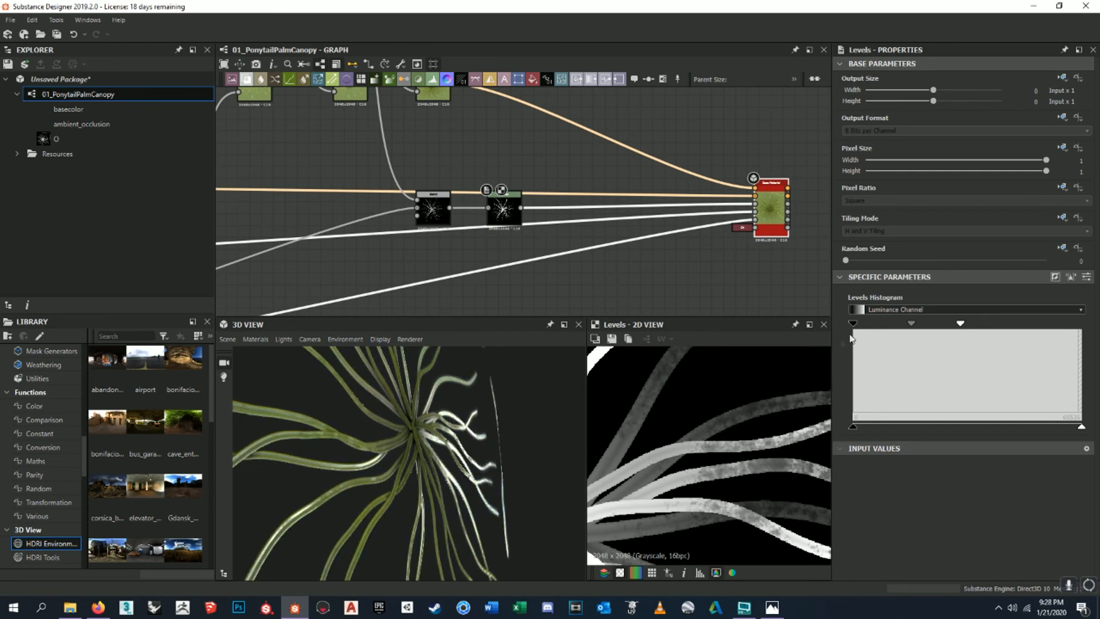
mouse_move(863, 327)
left_mouse_down()
mouse_move(878, 327)
mouse_move(850, 327)
left_mouse_up()
scroll(736, 421, "down", 3)
scroll(735, 420, "down", 3)
scroll(505, 444, "up", 3)
mouse_move(505, 444)
left_mouse_down()
mouse_move(469, 458)
mouse_move(487, 459)
mouse_move(365, 466)
mouse_move(502, 458)
left_mouse_up()
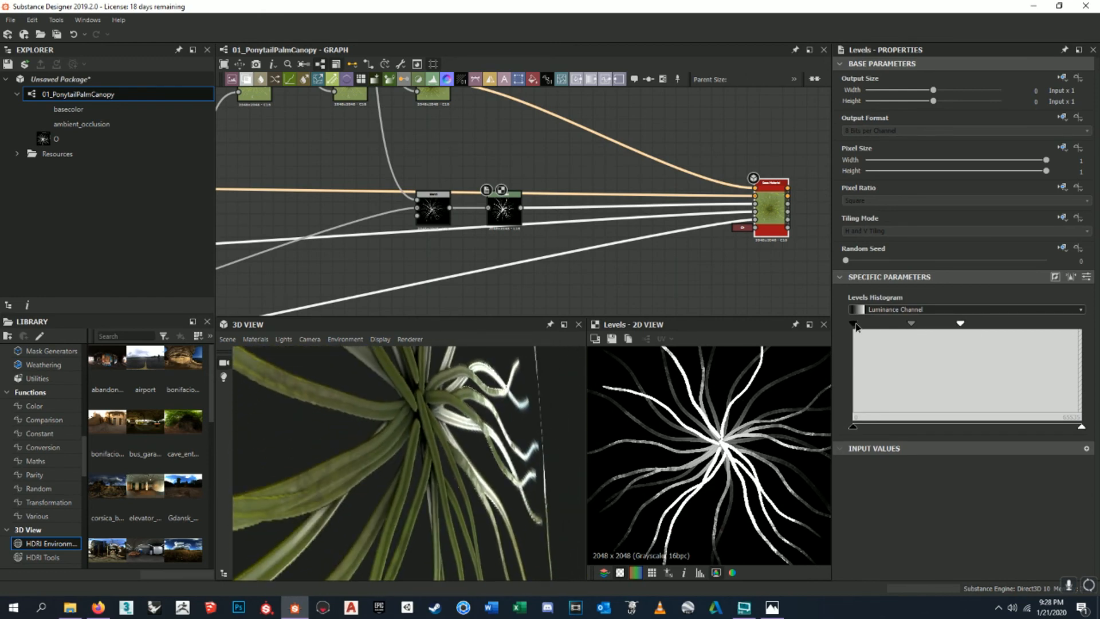
- Fine-tune the Levels node by raising the black input point slightly, easing the white point up and rebalancing the midtone
mouse_move(920, 327)
left_mouse_down()
mouse_move(935, 327)
mouse_move(905, 328)
left_mouse_up()
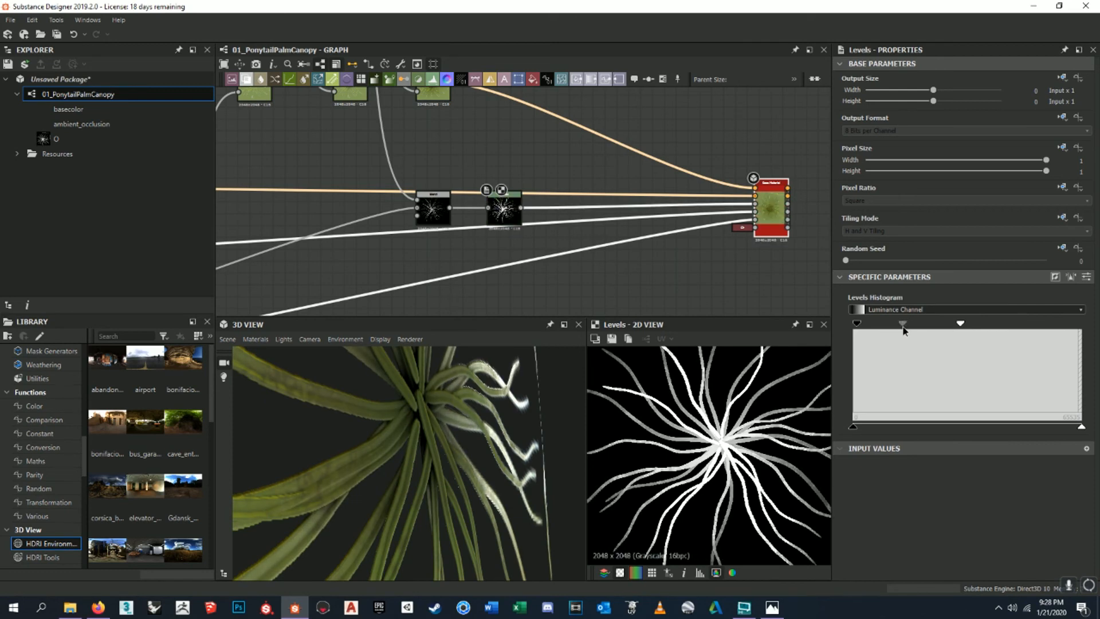
left_click_drag(507, 436, 468, 453)
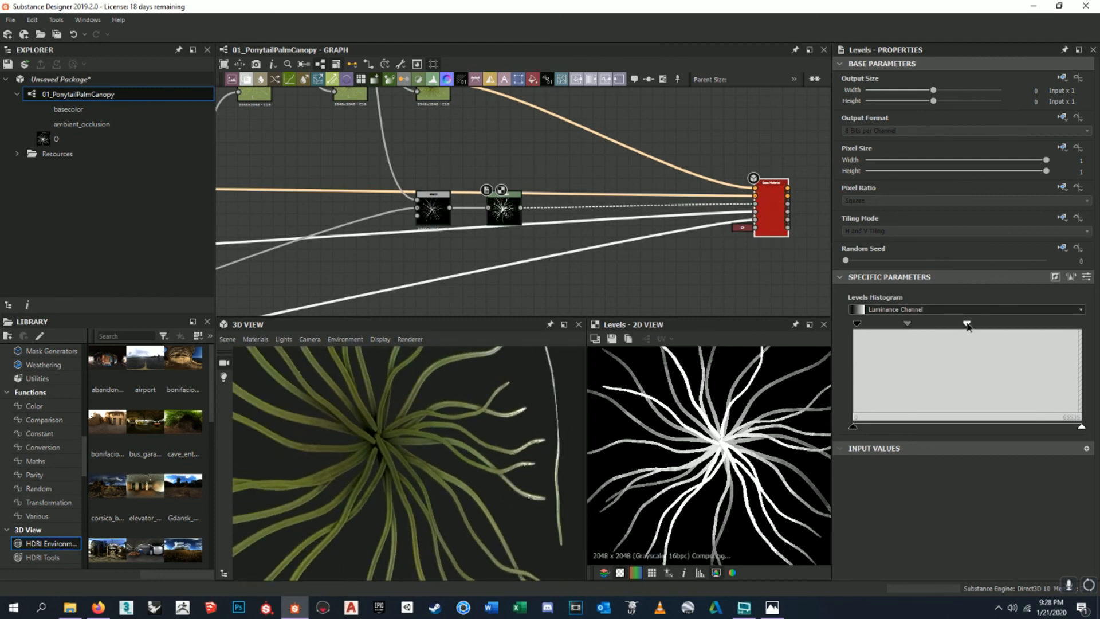
left_click_drag(908, 325, 914, 327)
- Examine the palm leaves' roughness in the 3D view from several angles and distances
left_click_drag(420, 440, 472, 422)
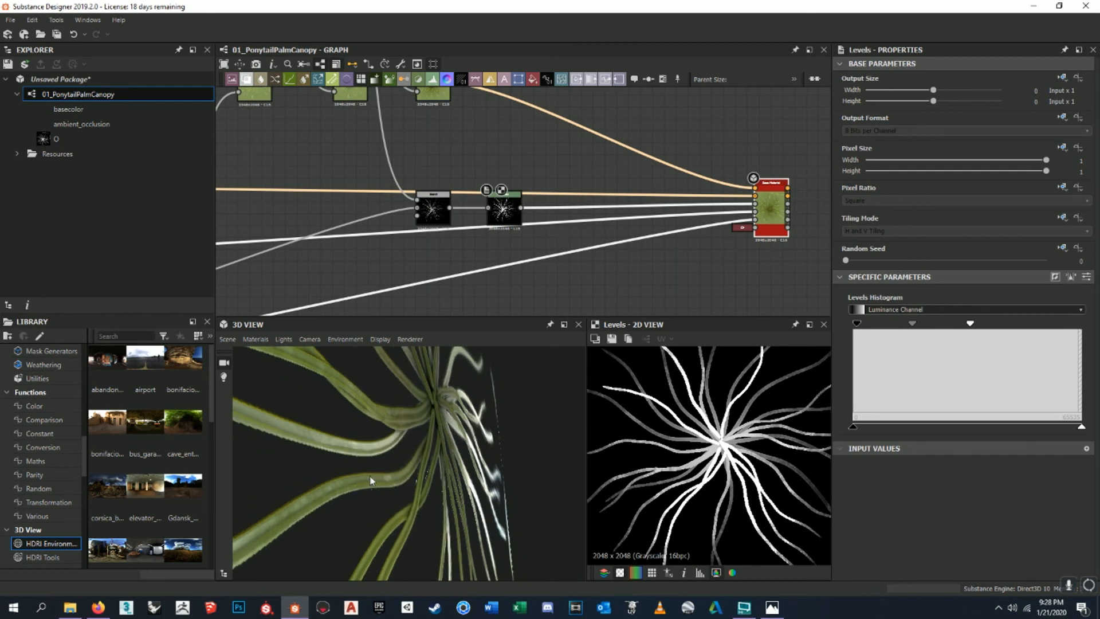
left_click_drag(401, 475, 449, 455)
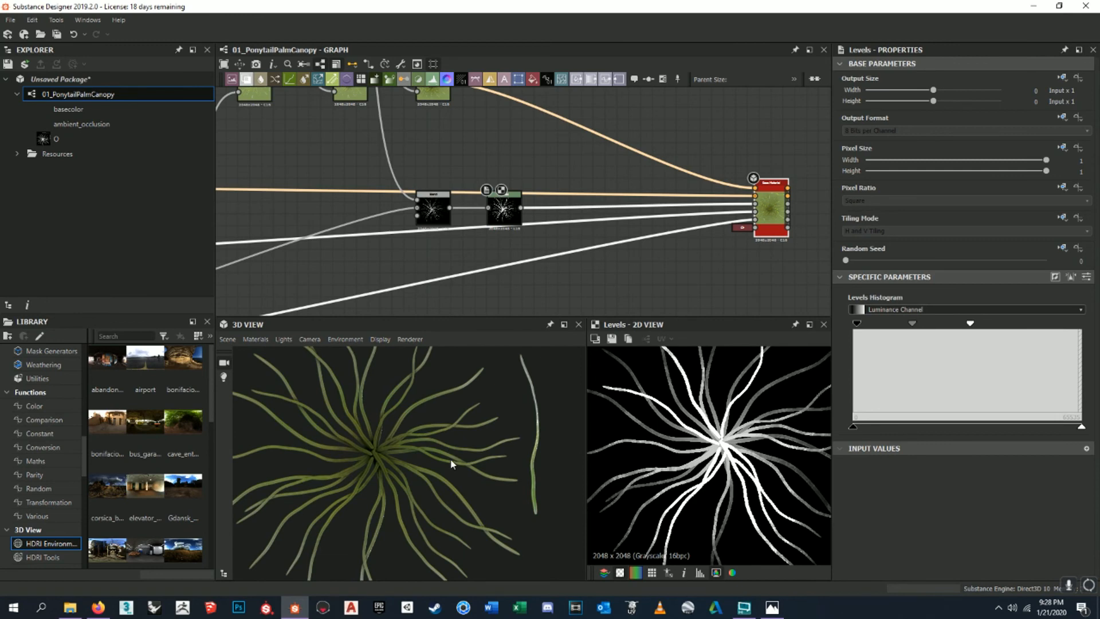
scroll(458, 452, "down", 5)
left_click_drag(457, 452, 422, 457)
scroll(421, 470, "up", 5)
scroll(545, 216, "down", 6)
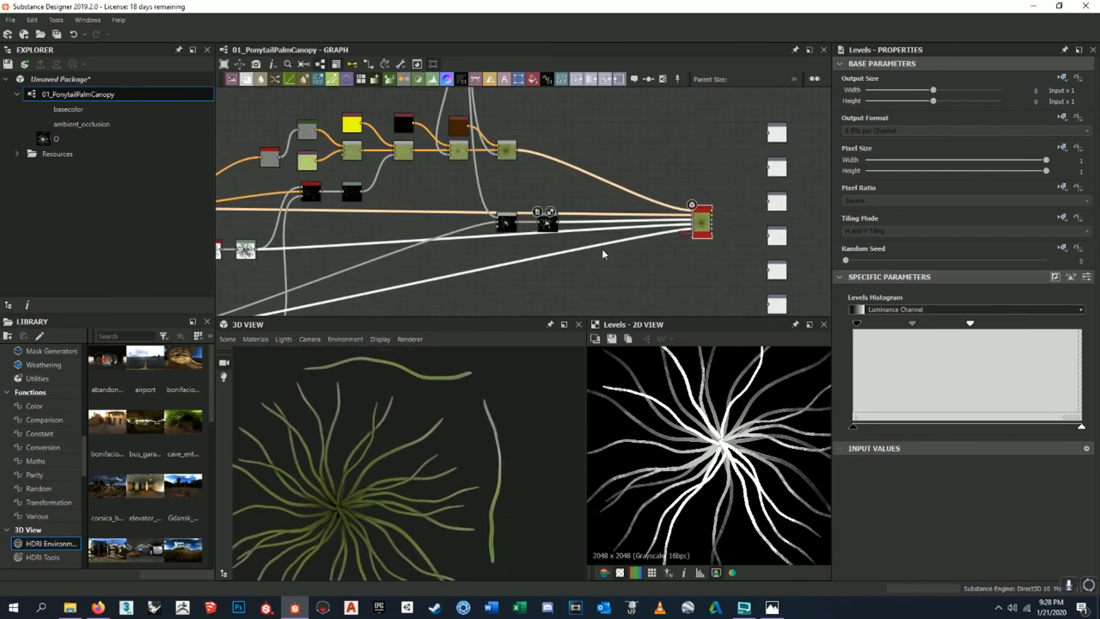
scroll(609, 189, "up", 6)
scroll(573, 212, "down", 3)
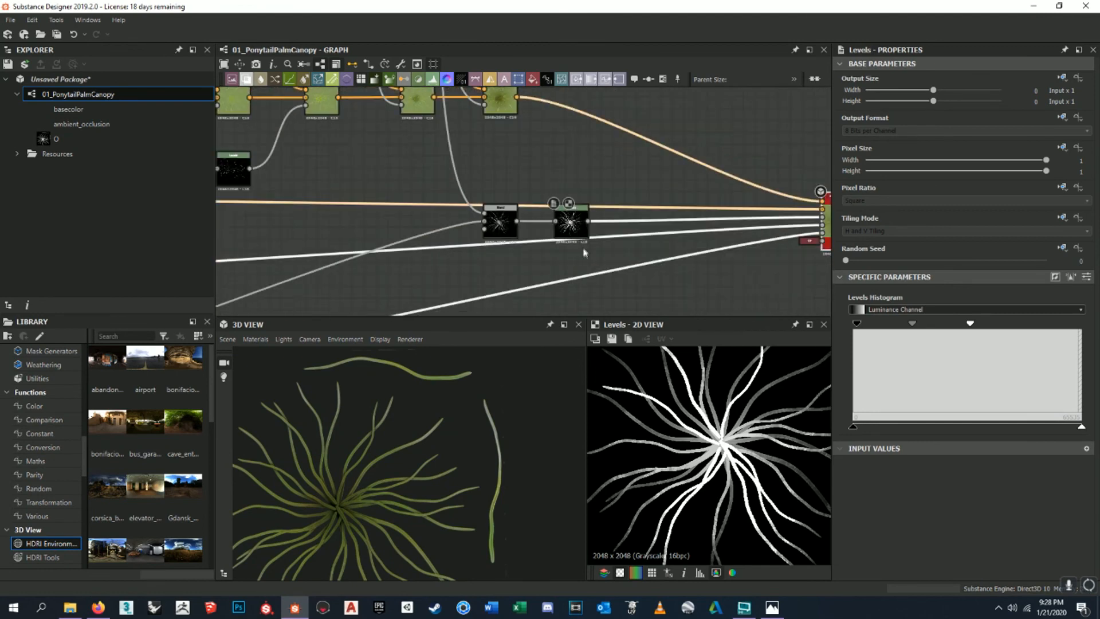
- Move the Base Material node closer to the roughness Levels node
middle_click_drag(574, 210, 588, 221)
scroll(569, 233, "up", 3)
left_click_drag(526, 181, 608, 229)
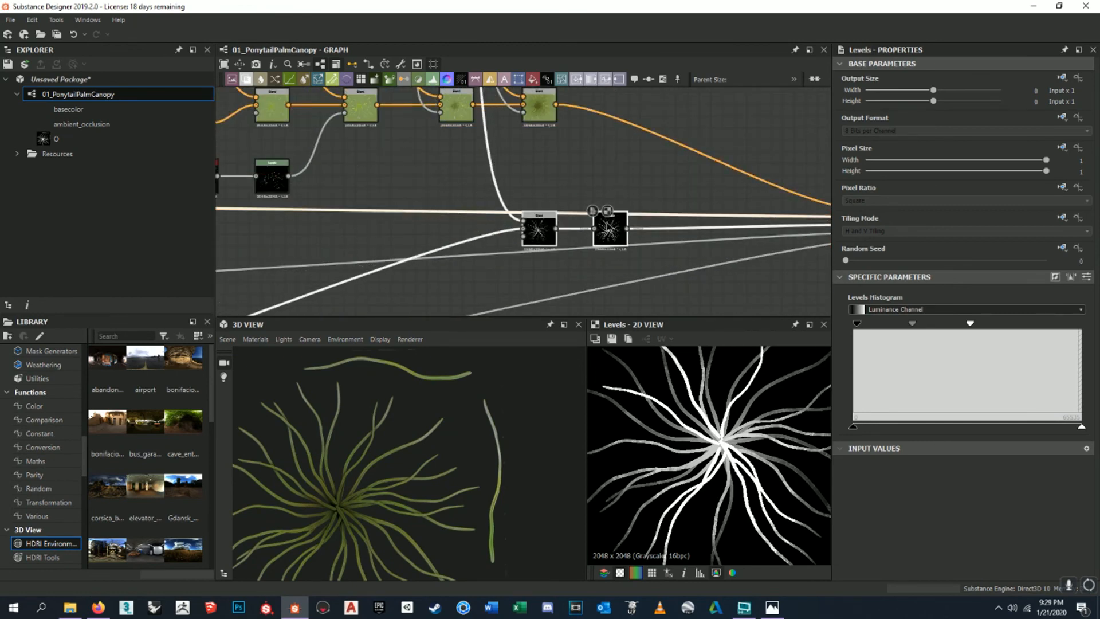
scroll(606, 209, "down", 4)
scroll(630, 179, "up", 2)
left_click_drag(657, 179, 579, 182)
middle_click_drag(678, 186, 602, 193)
left_click(597, 200)
middle_click_drag(532, 206, 572, 171)
scroll(609, 184, "down", 1)
scroll(611, 172, "up", 2)
middle_click_drag(653, 182, 616, 200)
- Select the Base Material node to show its properties and review its connections and the graph's output nodes
scroll(545, 185, "up", 9)
left_click(440, 156)
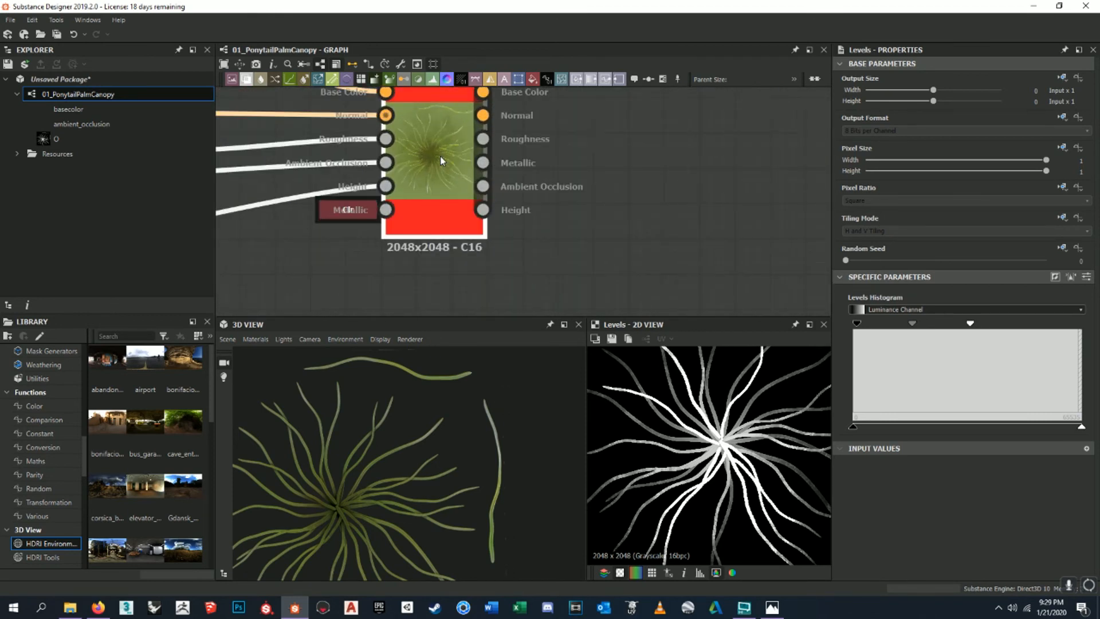
scroll(496, 189, "down", 5)
mouse_move(613, 162)
middle_mouse_down()
mouse_move(495, 202)
mouse_move(519, 236)
mouse_move(552, 204)
mouse_move(644, 179)
mouse_move(677, 240)
middle_mouse_up()
scroll(498, 201, "down", 2)
scroll(409, 257, "up", 5)
scroll(427, 246, "down", 3)
scroll(644, 180, "down", 1)
scroll(646, 183, "down", 4)
middle_click_drag(564, 158, 613, 244)
middle_click_drag(657, 273, 557, 194)
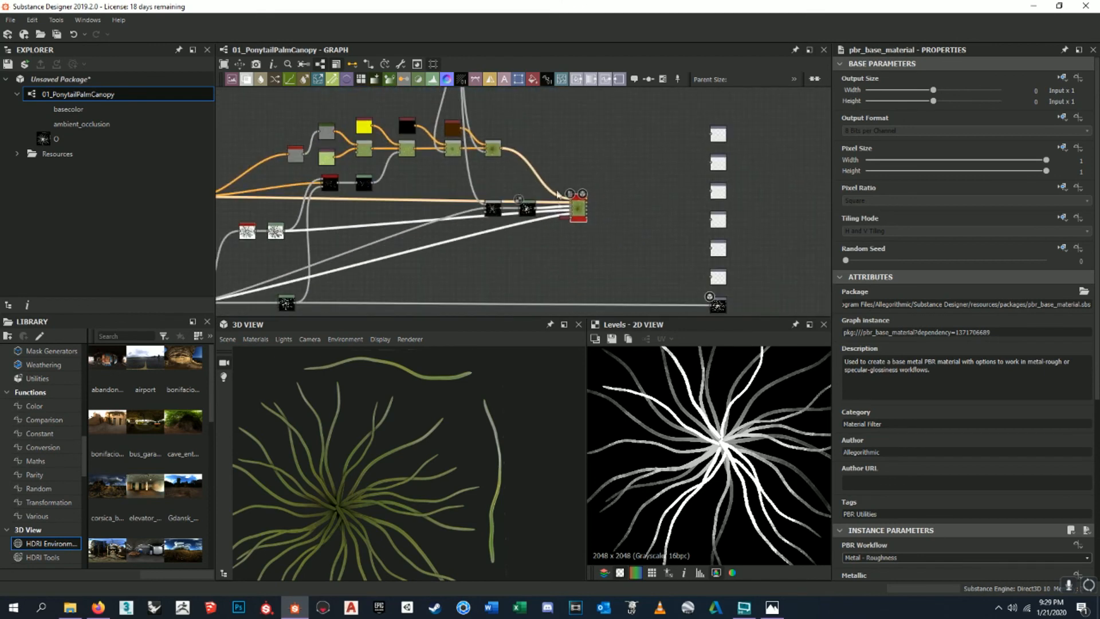
- Connect the Base Material's Base Color output to the graph's Base Color output node
middle_click_drag(595, 226, 452, 240)
scroll(452, 239, "up", 2)
middle_click_drag(504, 200, 491, 230)
scroll(491, 230, "up", 1)
scroll(489, 229, "up", 2)
middle_click_drag(586, 141, 557, 204)
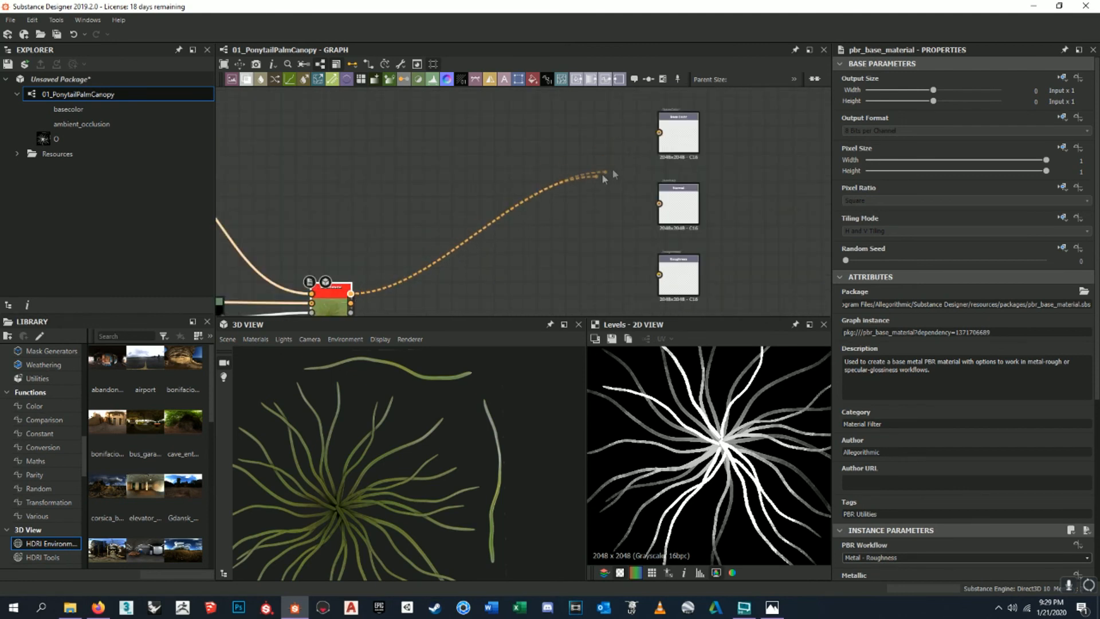
- Connect the Base Material's Normal and Roughness outputs to the graph's matching Normal and Roughness output nodes
middle_click_drag(601, 221, 550, 192)
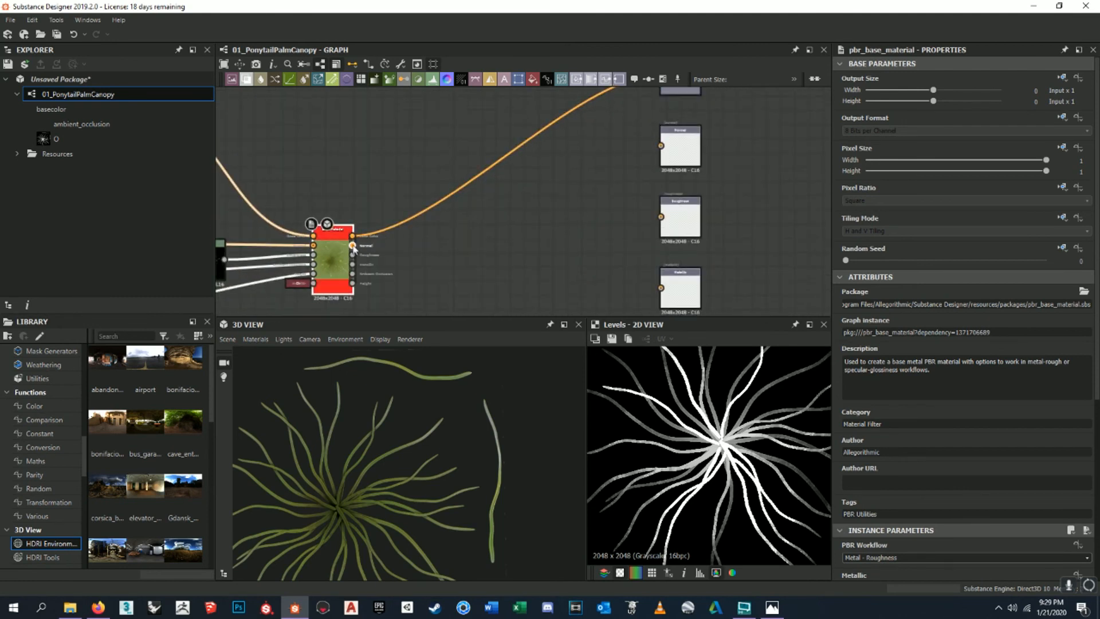
left_click(660, 144)
middle_click_drag(571, 245, 562, 171)
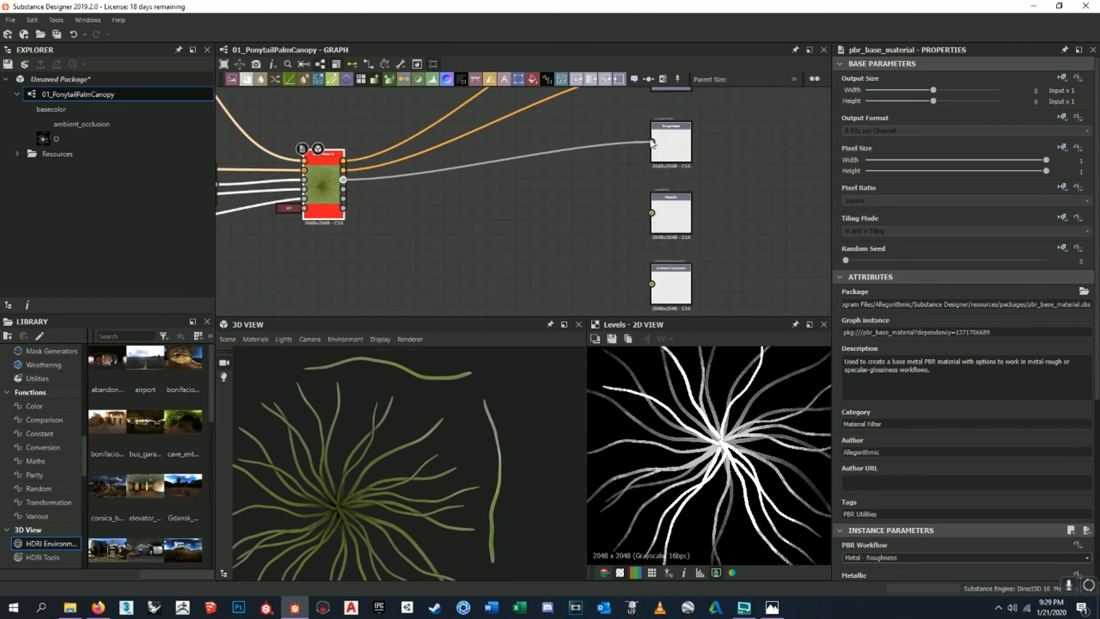
- Connect the Base Material's Metallic and Ambient Occlusion outputs to the graph's matching Metallic and Ambient Occlusion output nodes
middle_click_drag(561, 228, 564, 191)
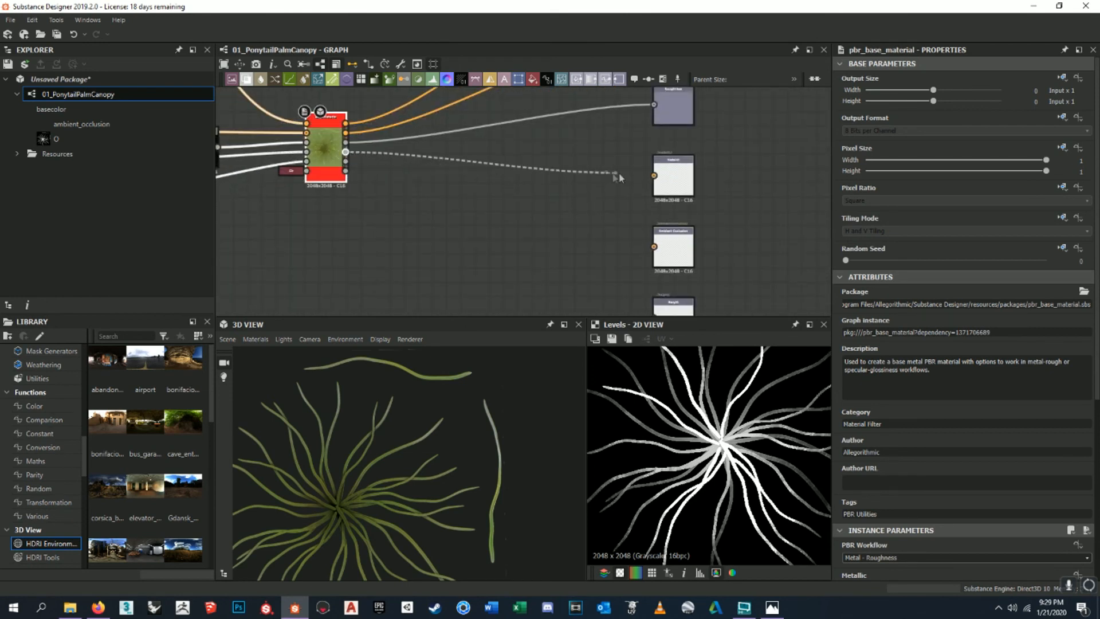
left_click(656, 175)
middle_click_drag(554, 222, 553, 196)
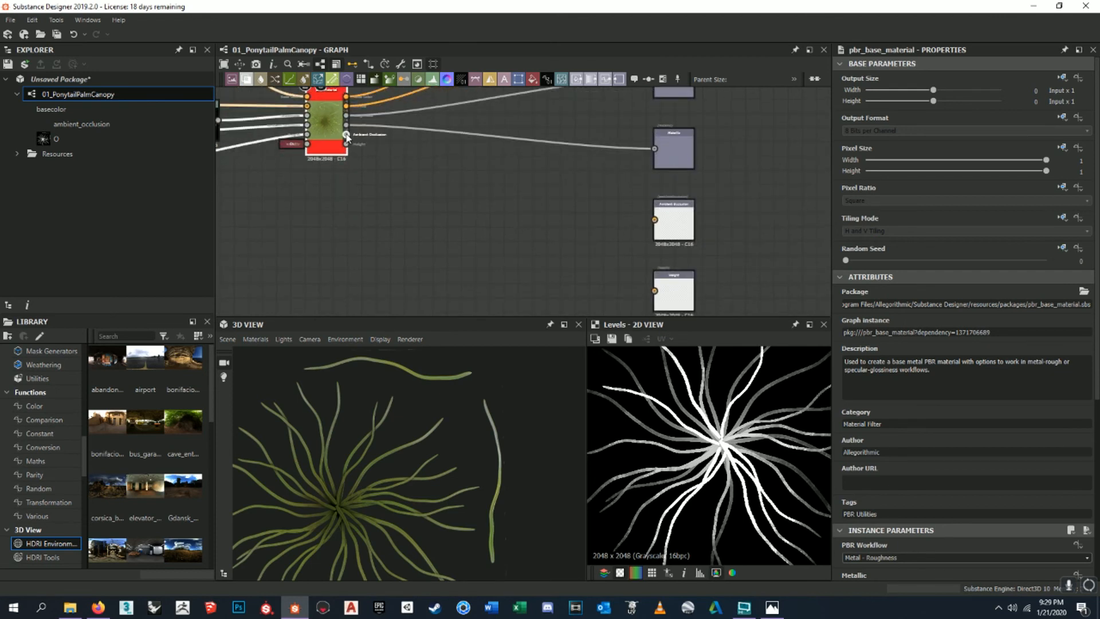
left_click(653, 220)
- Connect the Base Material's Height output to the graph's Height output node
middle_click_drag(389, 156, 388, 126)
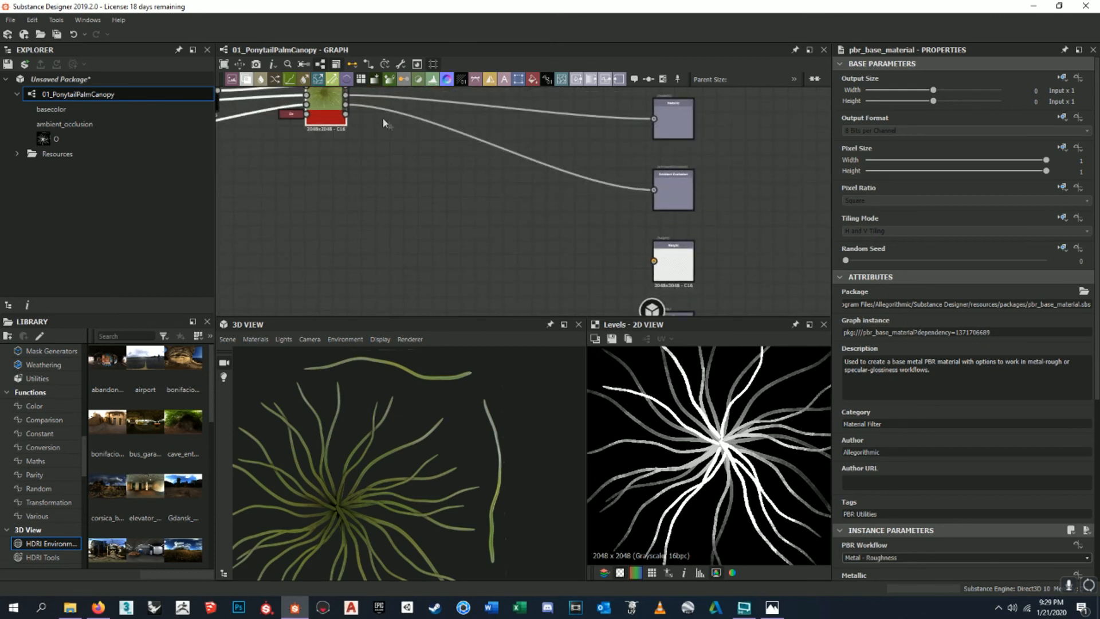
left_click_drag(345, 115, 619, 255)
left_click(654, 262)
middle_click_drag(572, 271, 531, 158)
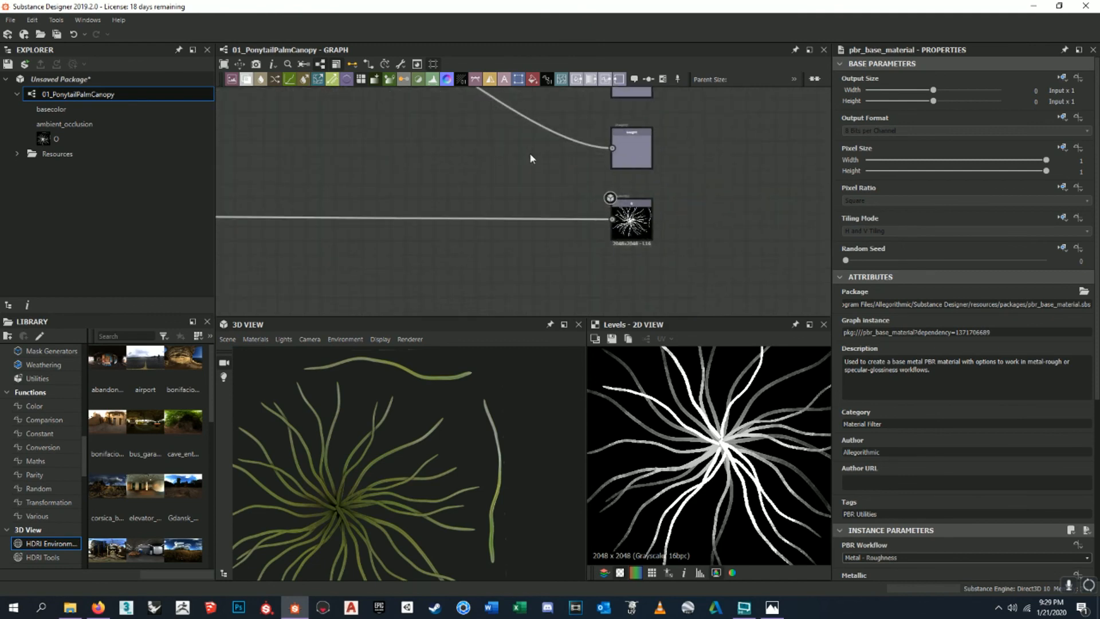
scroll(526, 200, "down", 6)
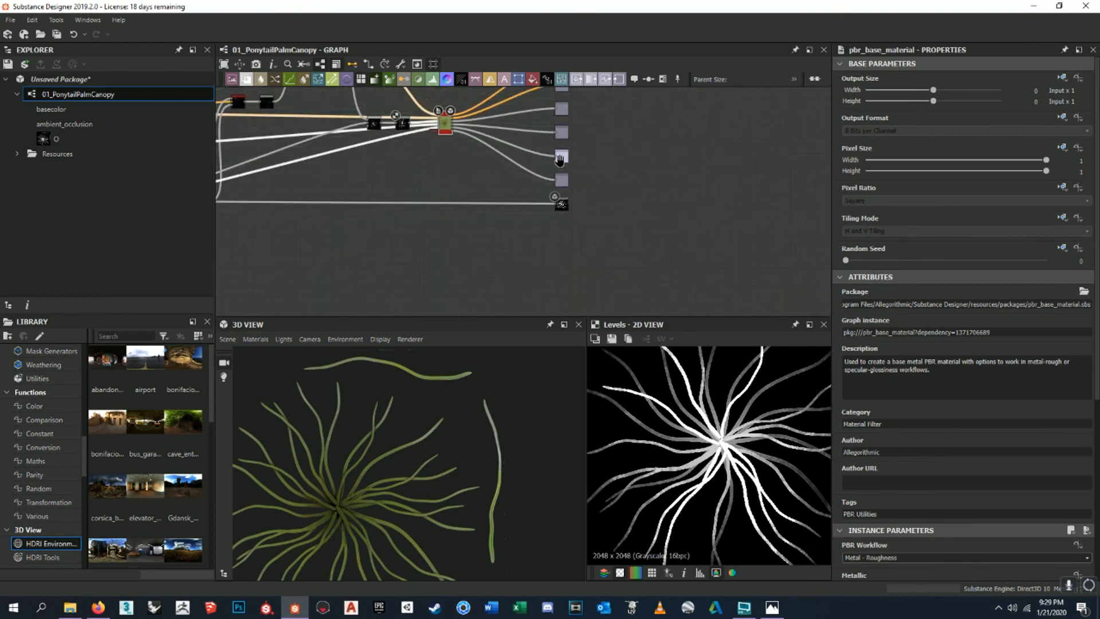
- Preview the Base Color and Normal output nodes in the 2D view and inspect the normal map at several zoom levels
middle_click_drag(527, 189, 541, 261)
scroll(567, 132, "up", 4)
double_click(580, 123)
scroll(714, 401, "down", 2)
scroll(741, 442, "up", 5)
scroll(742, 439, "down", 2)
scroll(740, 440, "down", 2)
scroll(700, 394, "up", 2)
scroll(703, 427, "down", 2)
scroll(713, 426, "up", 2)
scroll(698, 446, "down", 2)
scroll(697, 445, "up", 2)
scroll(715, 451, "down", 2)
scroll(716, 451, "up", 2)
scroll(715, 451, "down", 2)
scroll(737, 461, "up", 5)
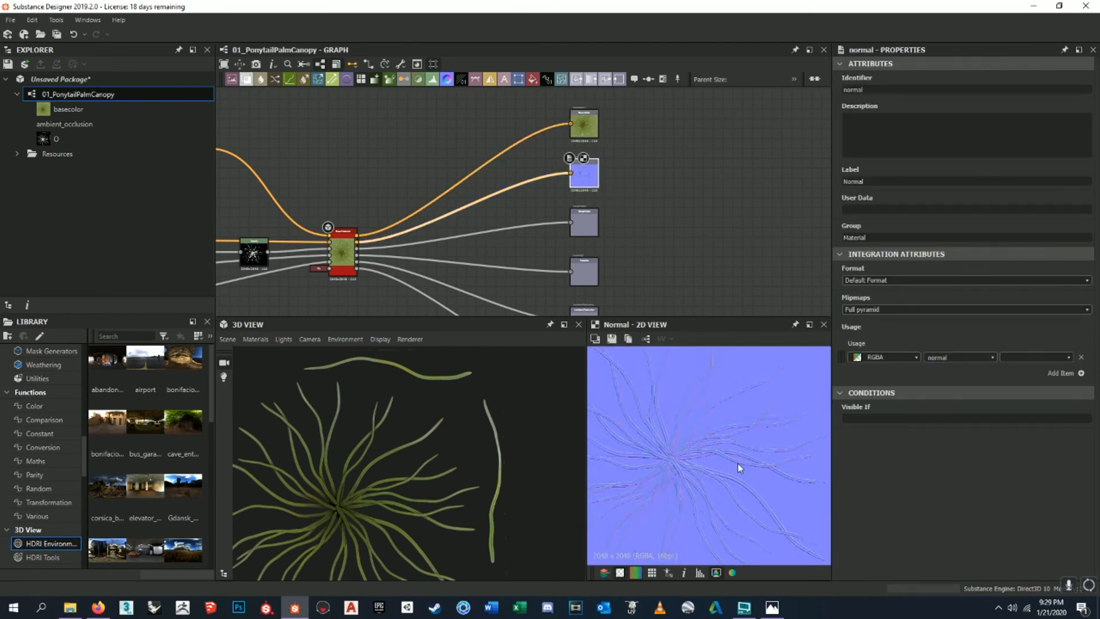
scroll(705, 435, "up", 5)
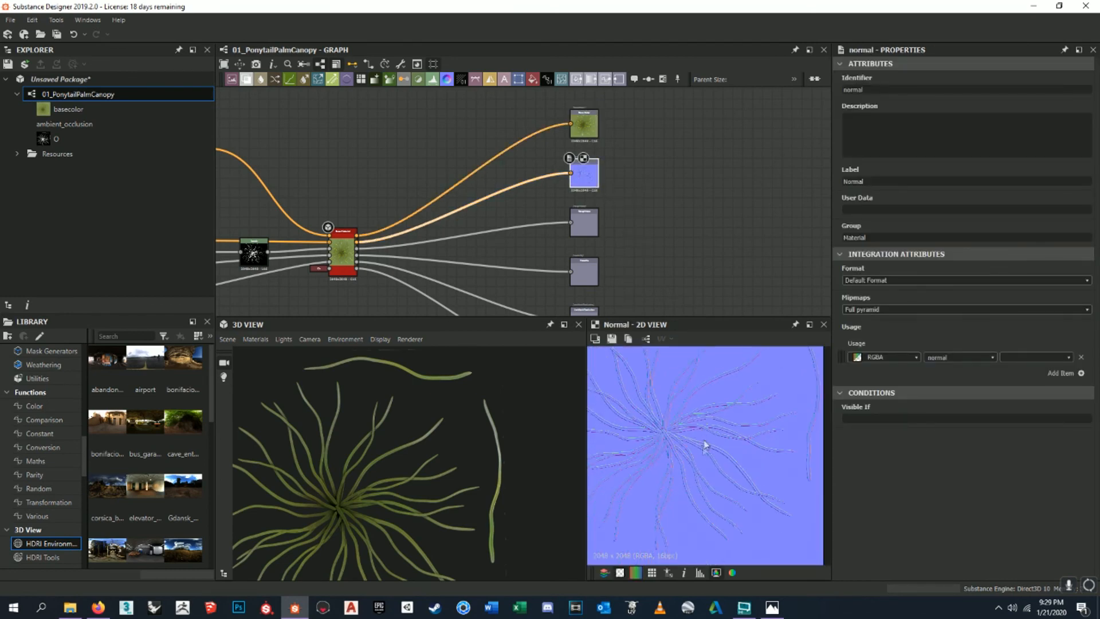
scroll(728, 445, "down", 8)
scroll(732, 448, "up", 2)
middle_click_drag(736, 449, 712, 445)
scroll(713, 445, "down", 2)
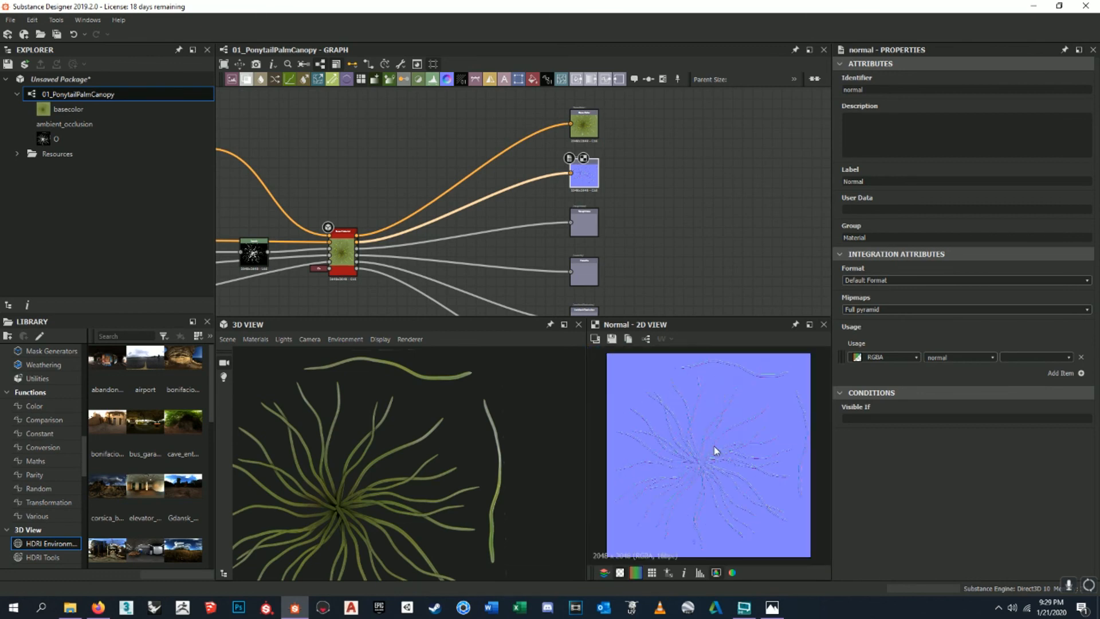
- Examine the whole palm canopy in the 3D view from a greater distance and another angle
left_click_drag(392, 493, 426, 475)
scroll(432, 452, "down", 3)
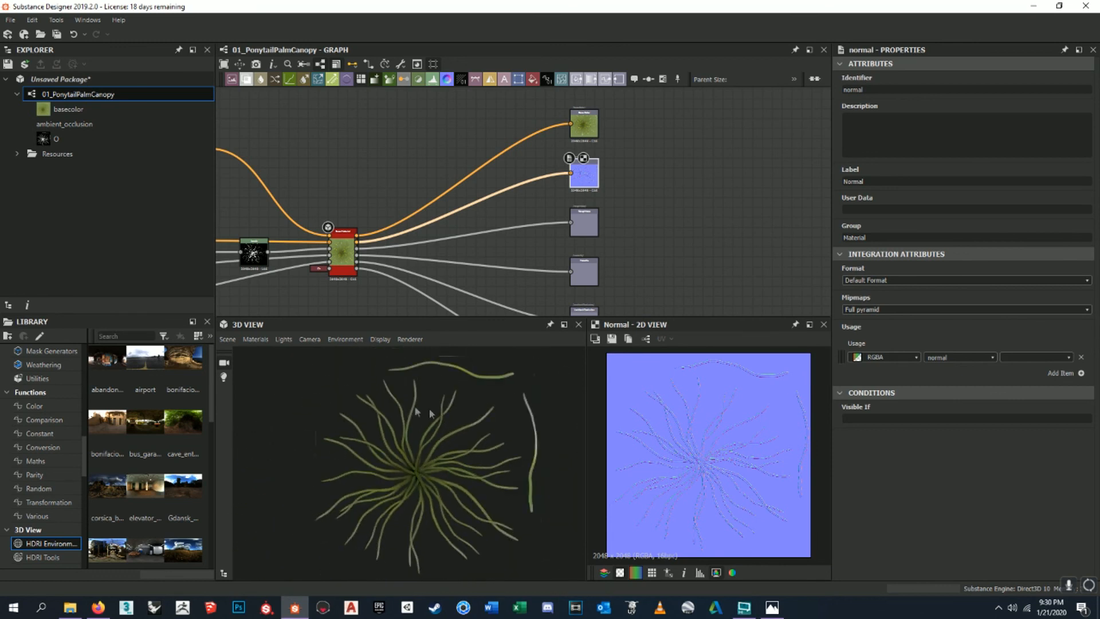
left_click_drag(428, 459, 506, 413)
- Preview the Roughness, Metallic, Ambient Occlusion and Height output nodes one after another in the 2D view
left_click(583, 223)
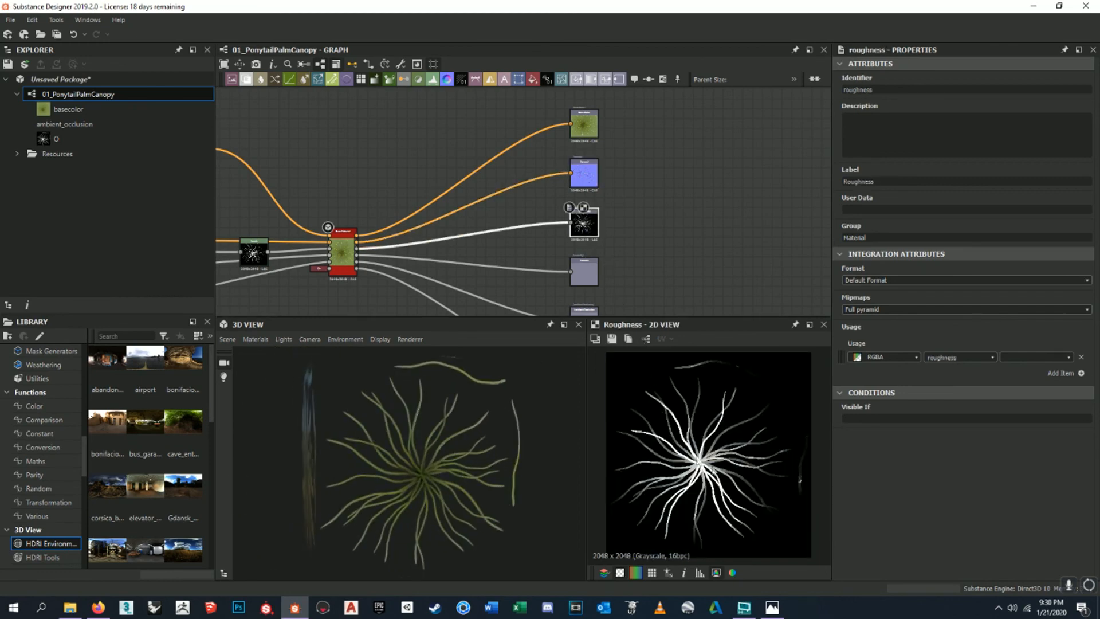
scroll(781, 493, "up", 3)
scroll(759, 435, "down", 3)
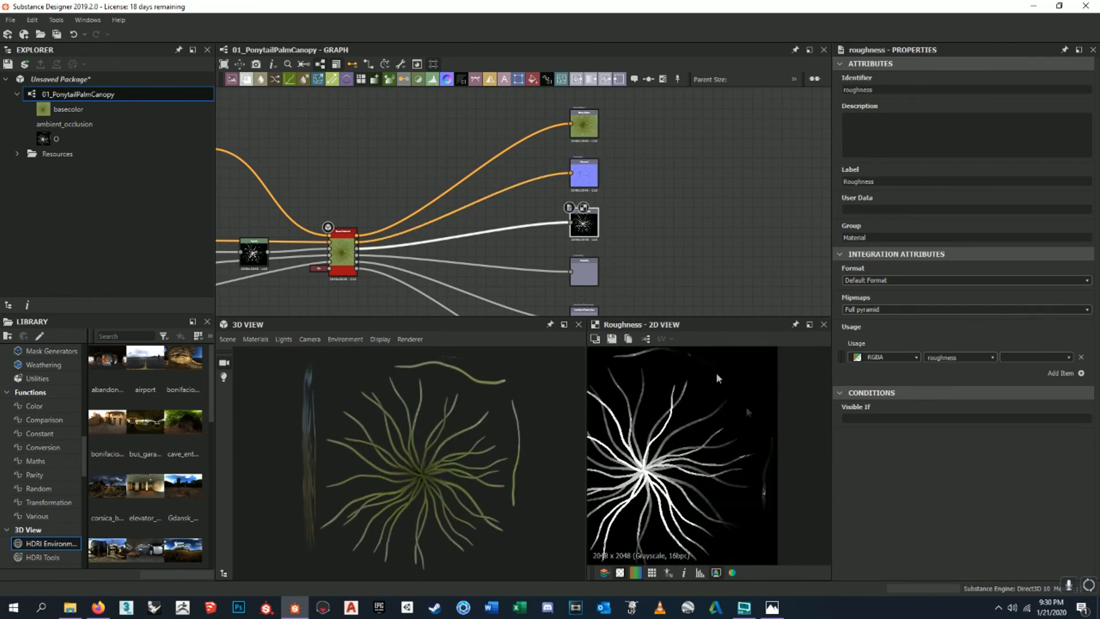
scroll(608, 252, "up", 3)
left_click(608, 248)
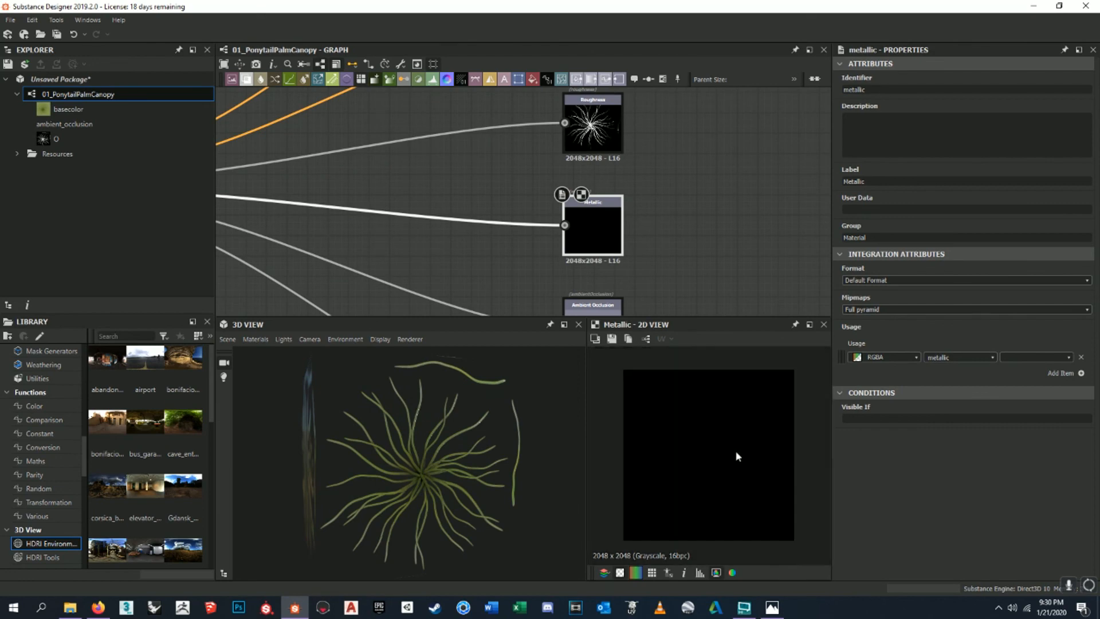
middle_click_drag(641, 298, 656, 201)
left_click(607, 247)
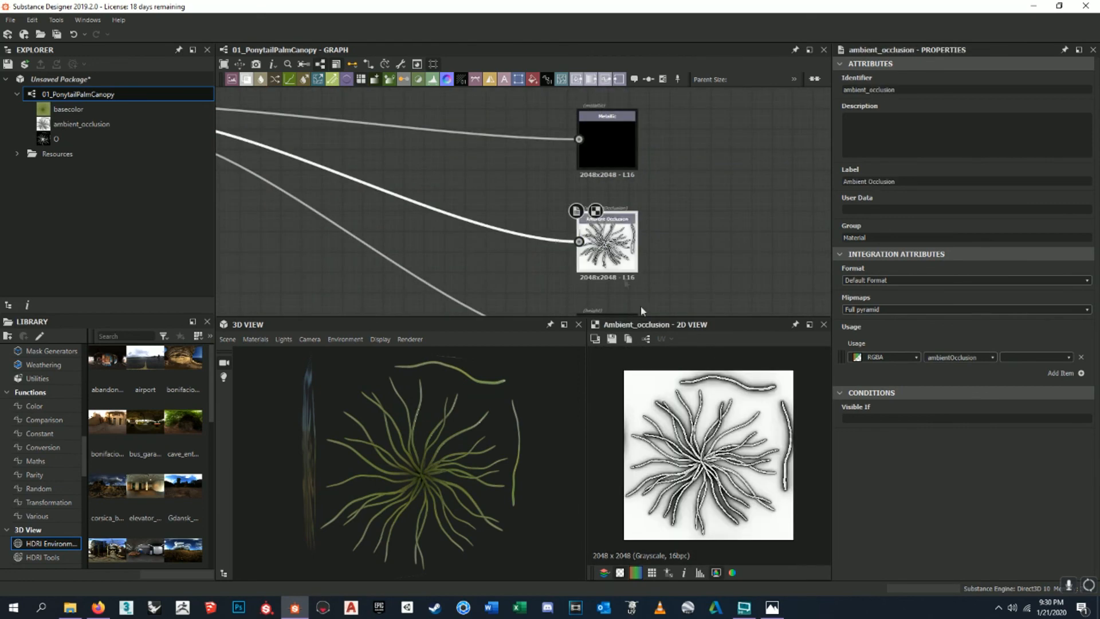
scroll(745, 450, "up", 3)
scroll(743, 450, "down", 2)
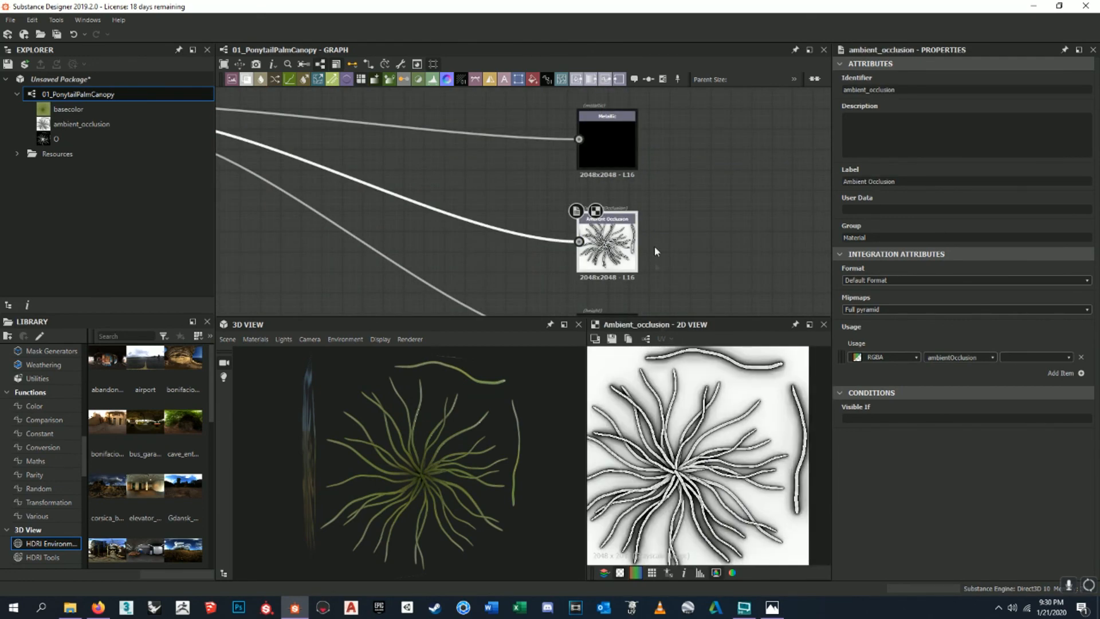
middle_click_drag(654, 251, 663, 165)
left_click(617, 226)
middle_click_drag(665, 470, 687, 447)
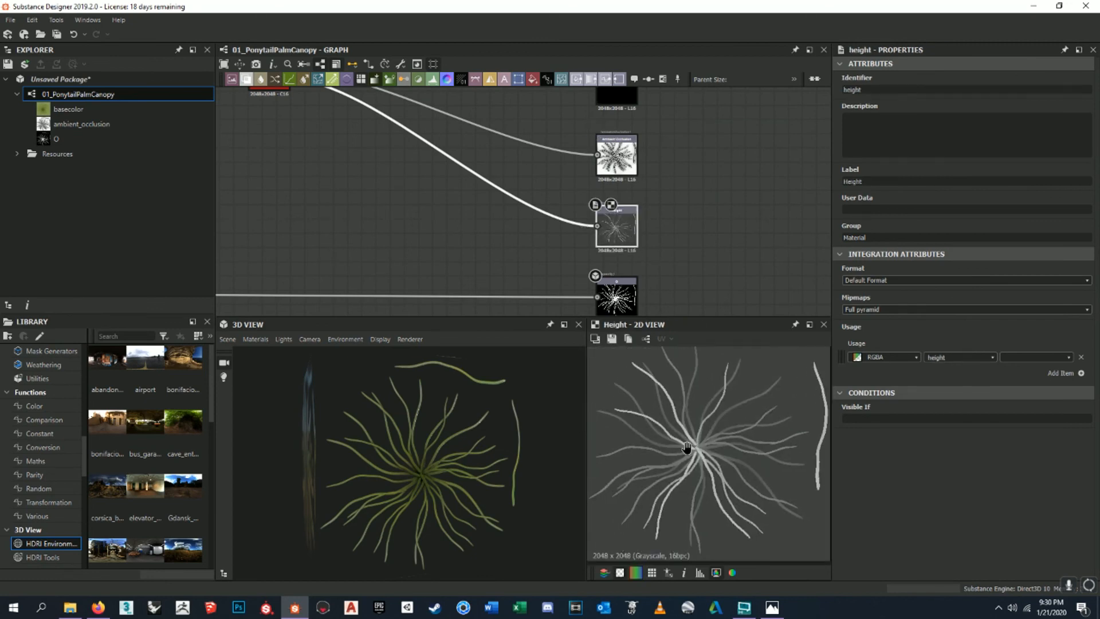
scroll(686, 447, "down", 2)
- Review the graph from the source Bitmap node through to the output nodes
middle_click_drag(462, 267, 635, 272)
scroll(516, 226, "down", 2)
middle_click_drag(516, 226, 746, 174)
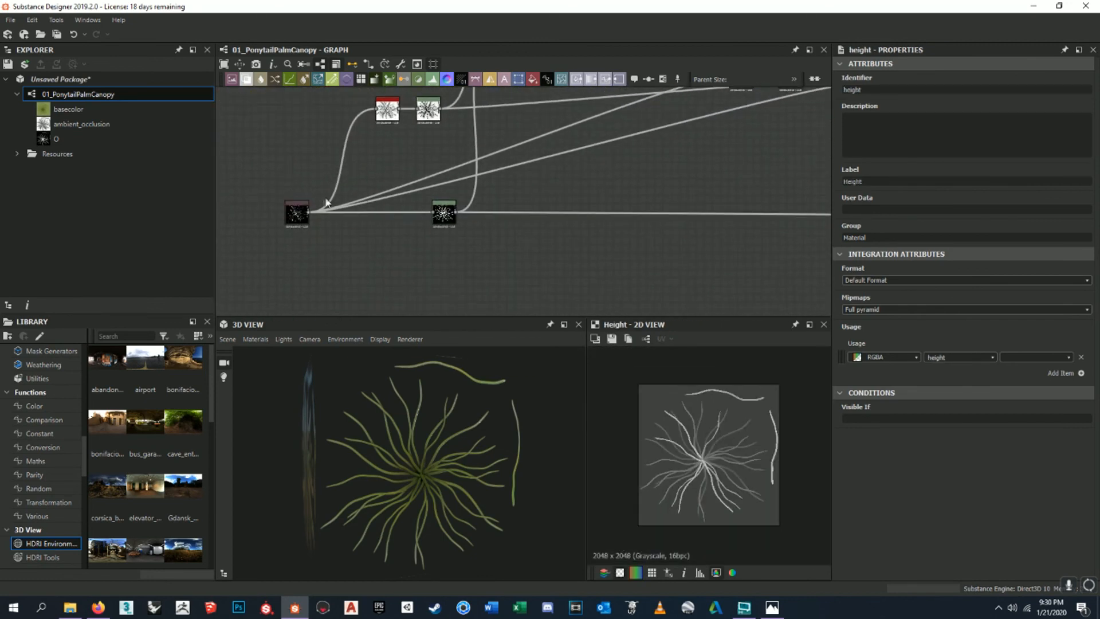
scroll(324, 201, "up", 6)
scroll(319, 198, "down", 8)
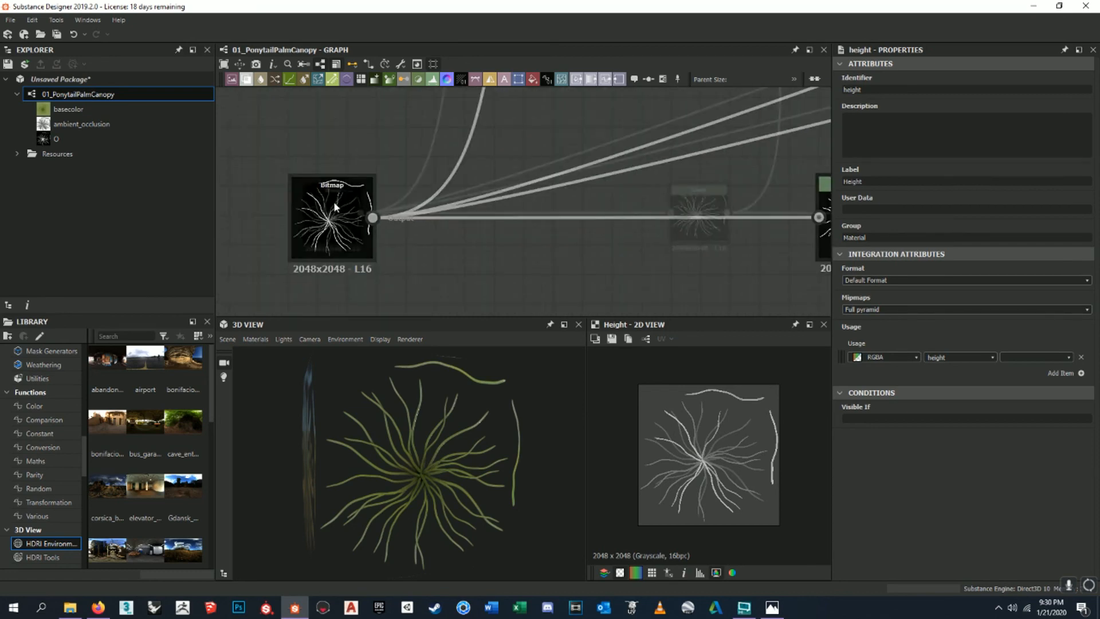
middle_click_drag(657, 161, 657, 187)
scroll(572, 182, "up", 2)
scroll(661, 230, "down", 3)
left_click(658, 187)
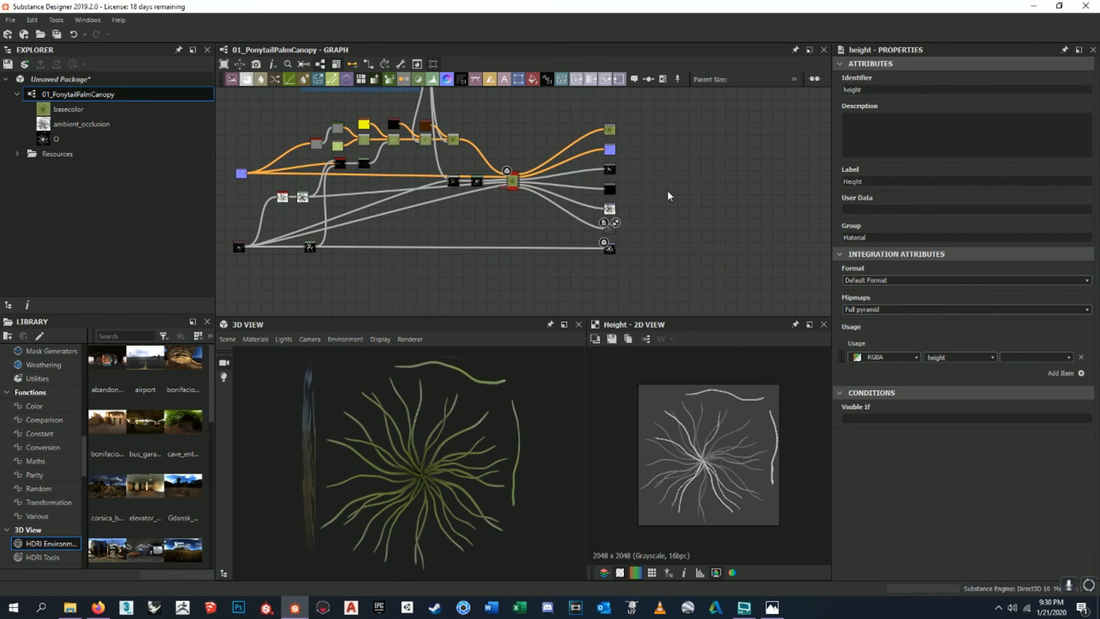
scroll(676, 170, "down", 2)
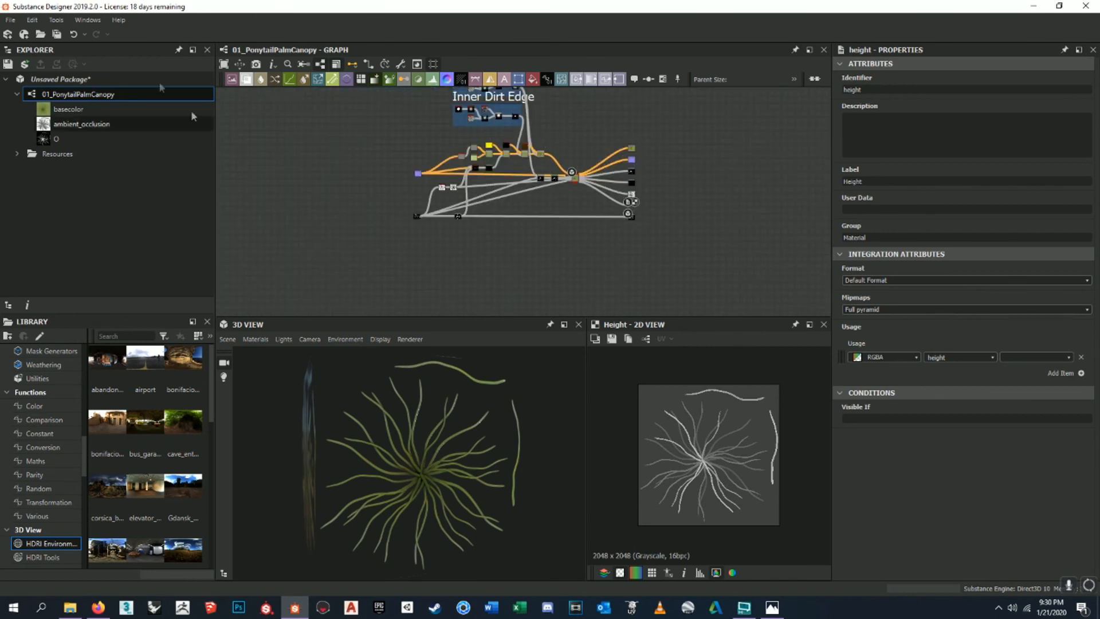
- Start saving the package and choose the Ponytail Palm project folder as the location
left_click(10, 19)
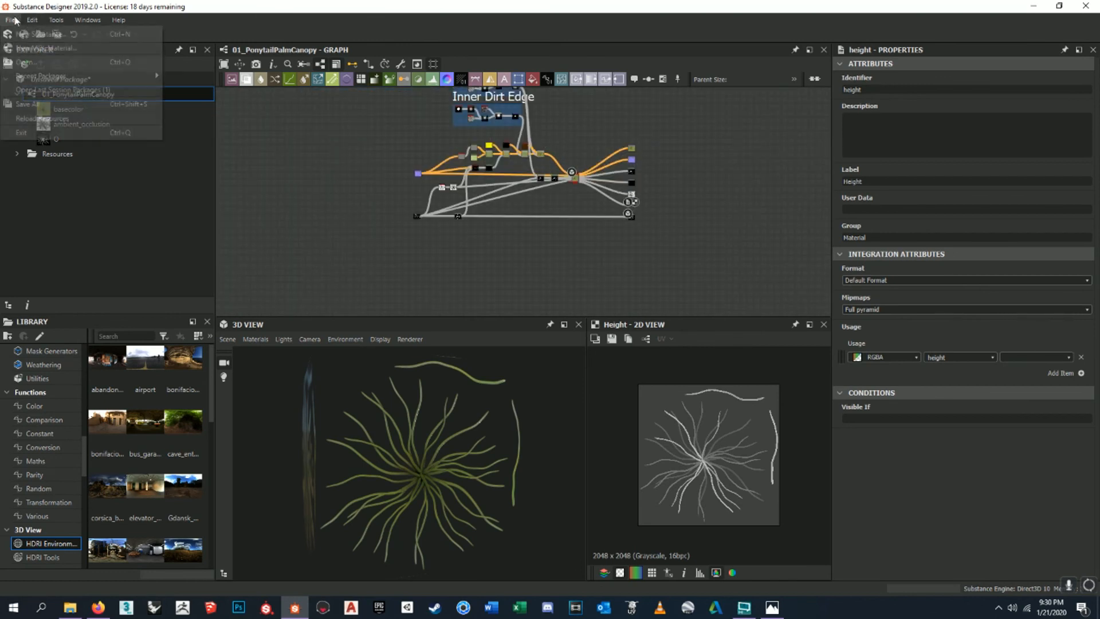
left_click(37, 99)
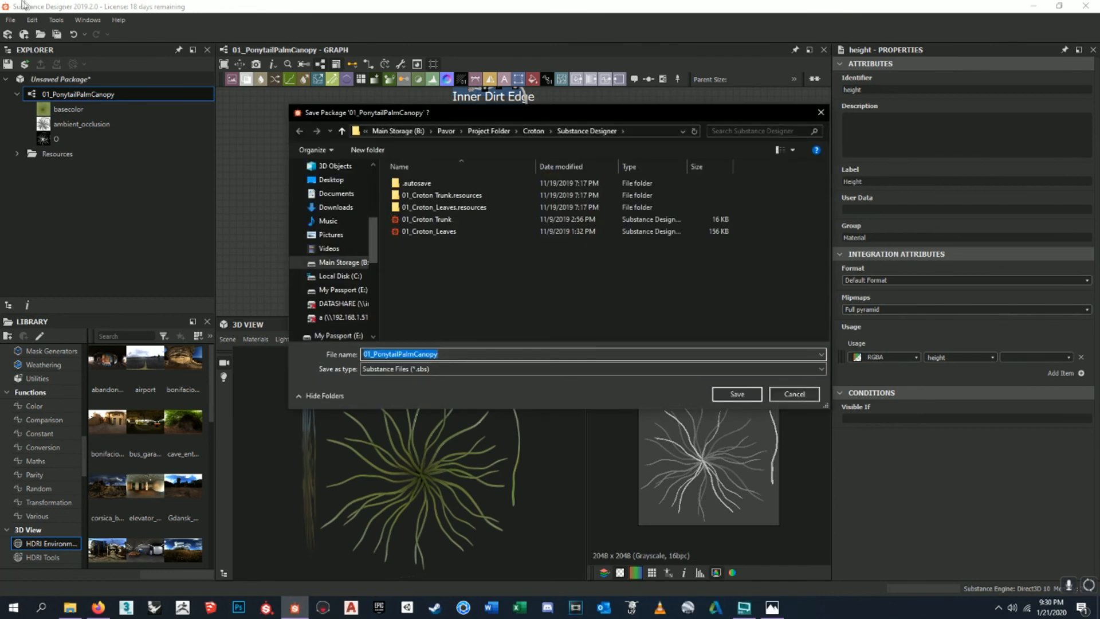
left_click(493, 131)
double_click(463, 218)
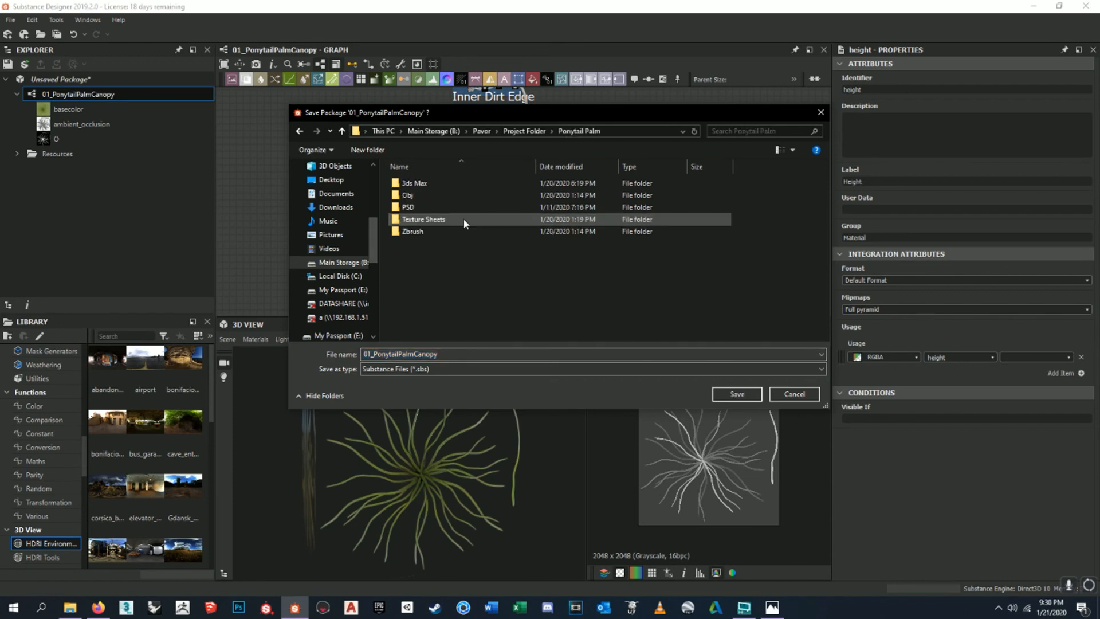
- Create a folder named Substance Designer inside Ponytail Palm and save the package there as 01_PonytailPalmCanopy
right_click(497, 287)
mouse_move(470, 452)
left_click(518, 454)
type("Substance Desi")
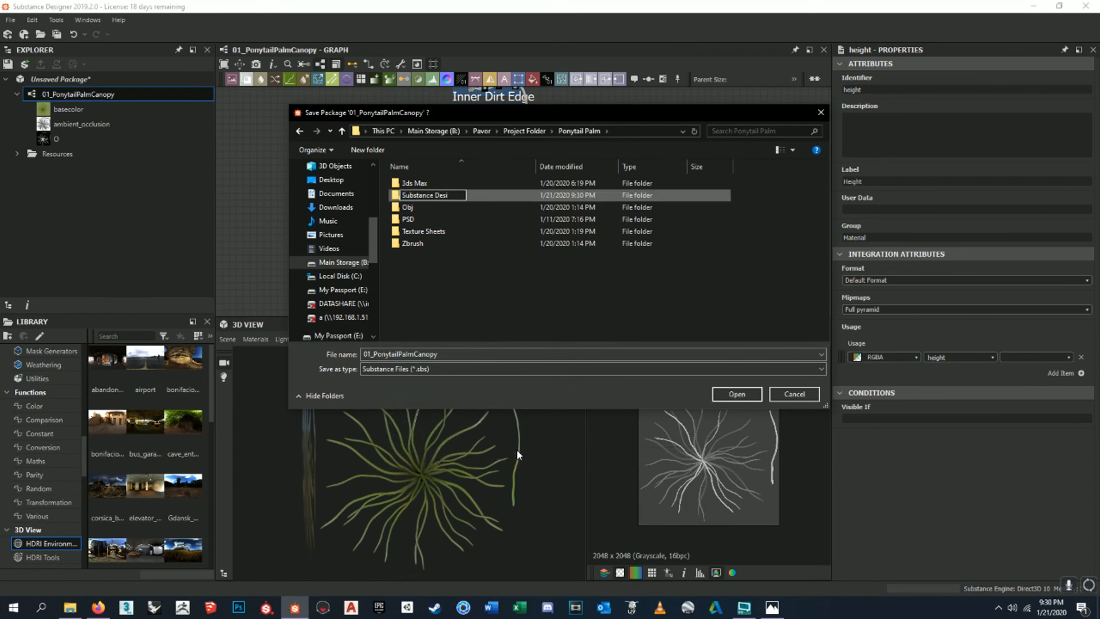
type("gner")
key("Return")
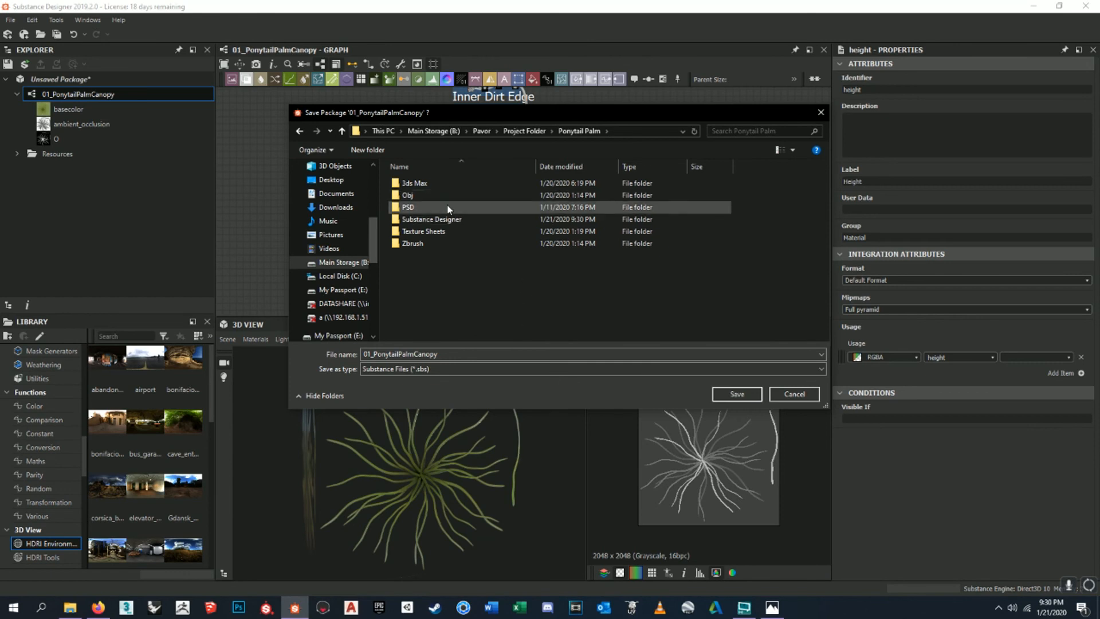
double_click(452, 219)
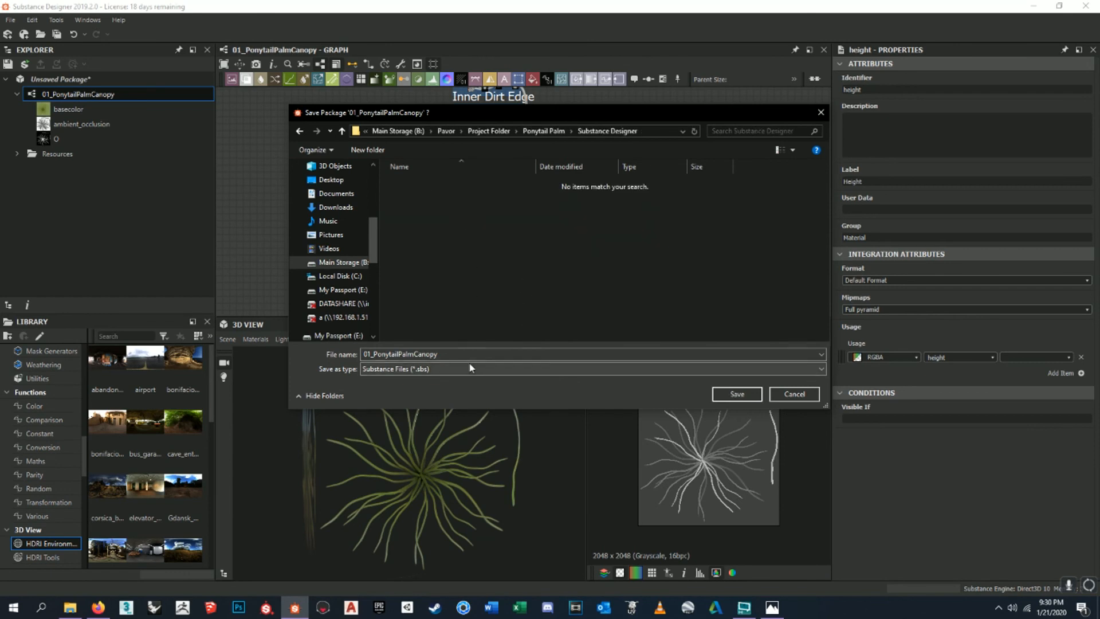
left_click(737, 394)
- Preview the saved graph's Base Color, Normal, Roughness, Metallic and Ambient Occlusion output nodes again
scroll(601, 146, "up", 5)
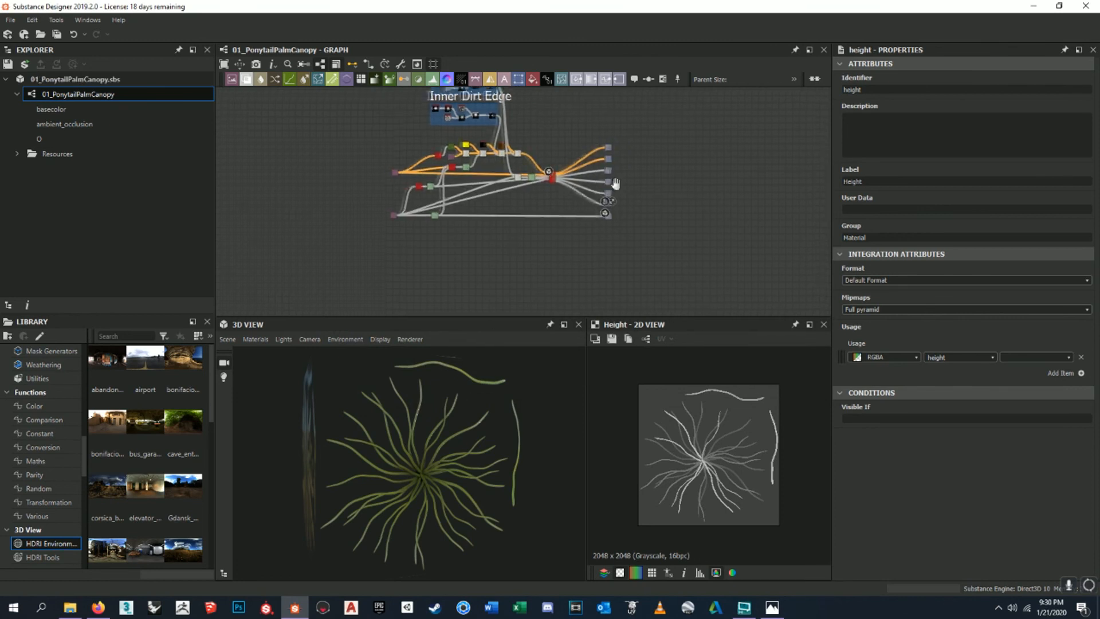
scroll(601, 143, "up", 5)
double_click(608, 163)
scroll(641, 212, "down", 1)
middle_click_drag(654, 260, 645, 197)
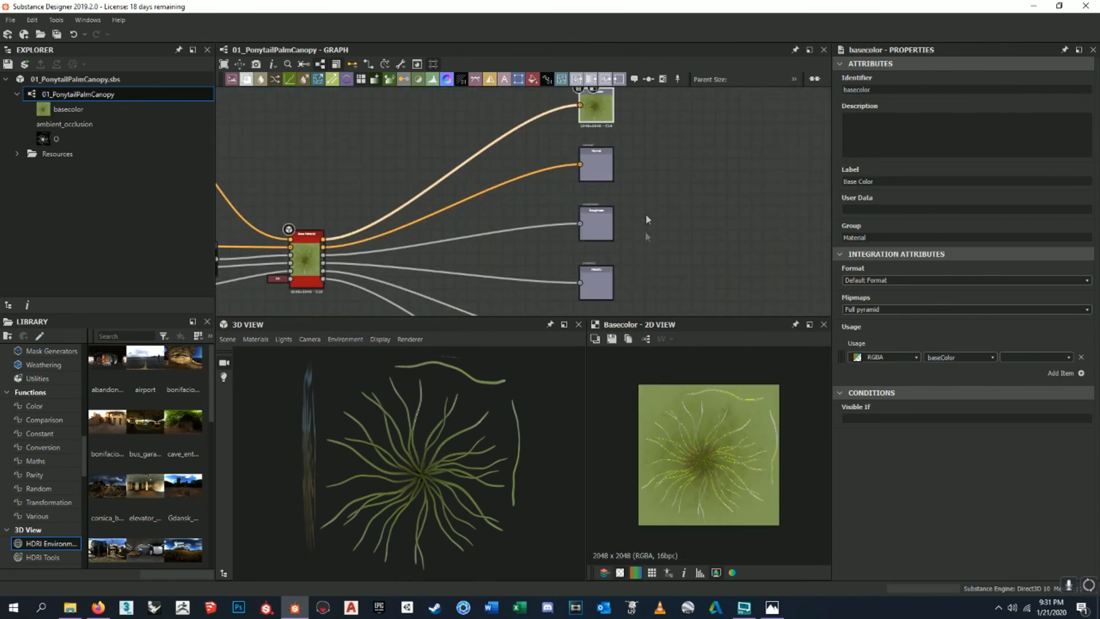
double_click(605, 165)
double_click(601, 225)
double_click(602, 283)
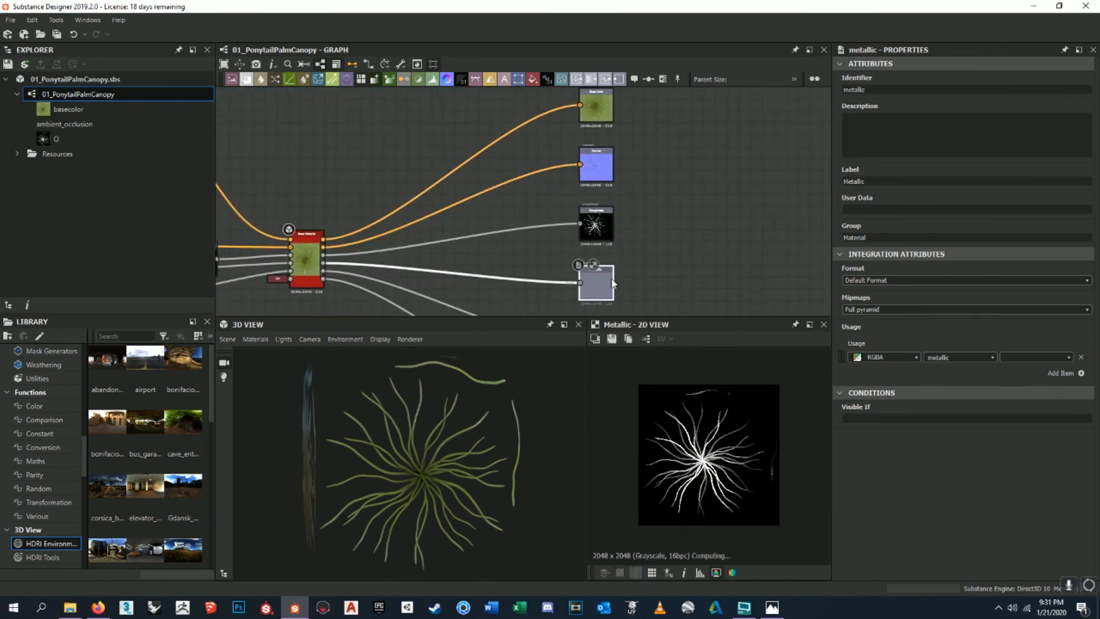
middle_click_drag(618, 312, 612, 229)
double_click(595, 223)
scroll(669, 240, "down", 2)
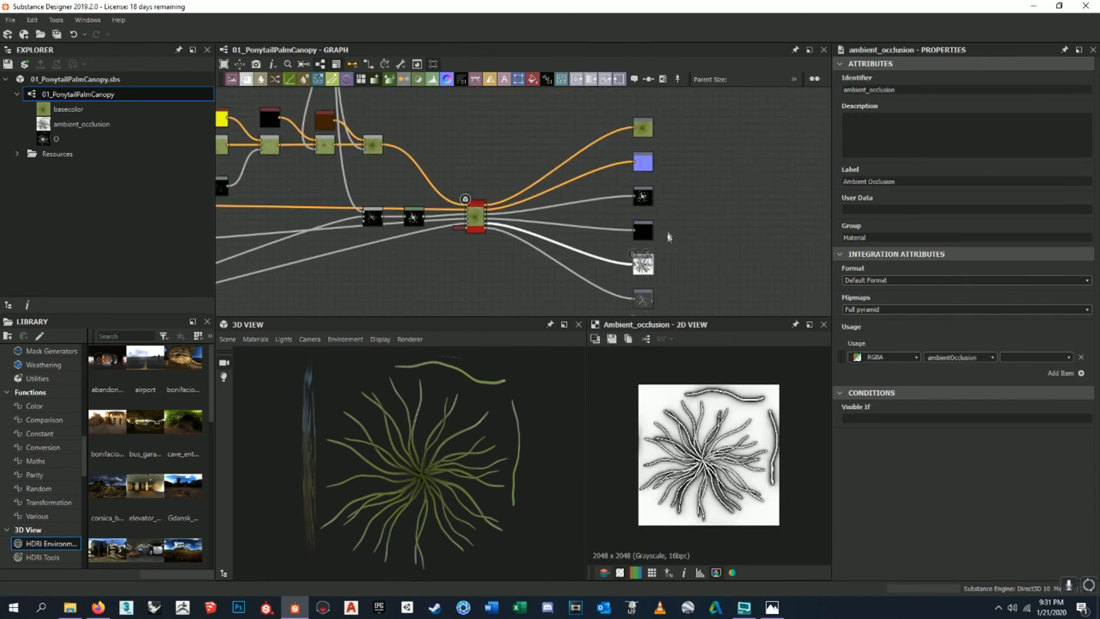
middle_click_drag(659, 219, 642, 234)
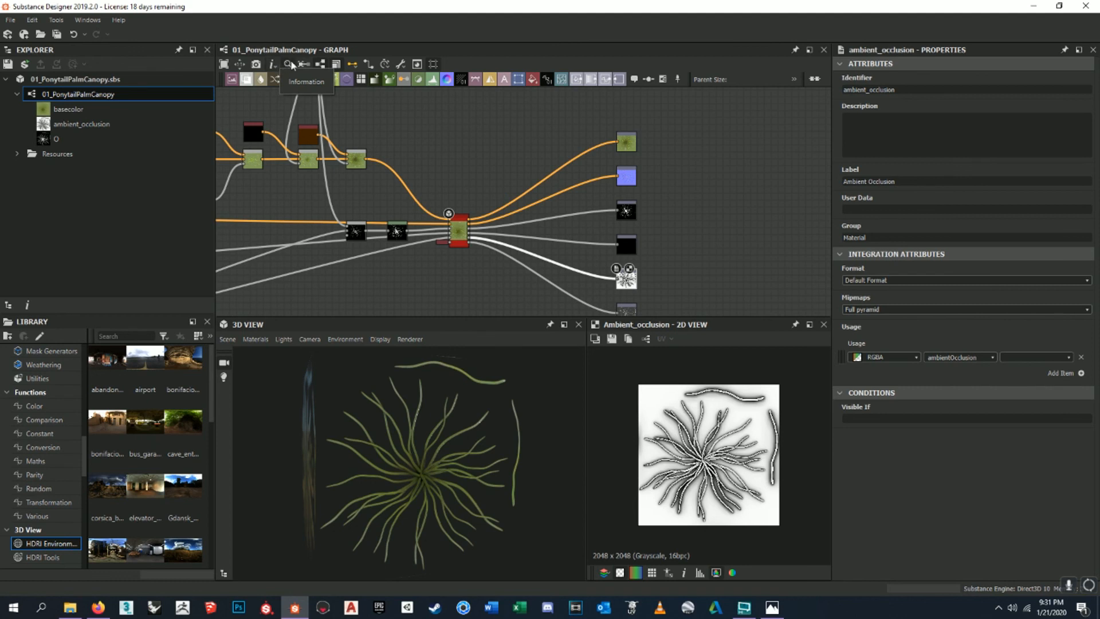
- Start exporting the graph's outputs and set the destination to the Texture Sheets folder inside Ponytail Palm
left_click(402, 64)
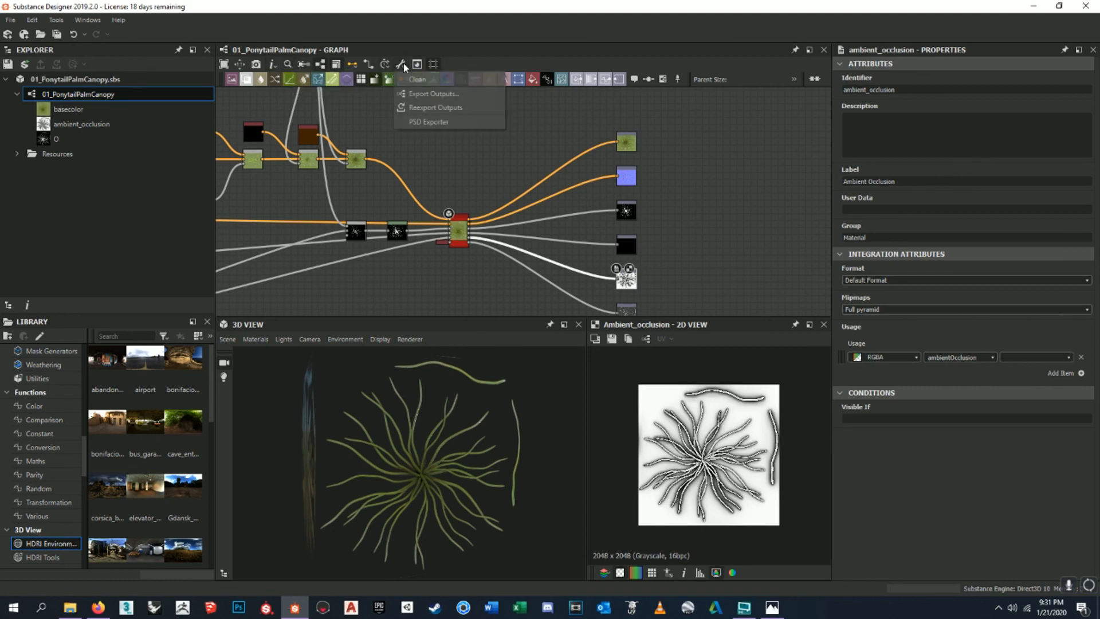
left_click(420, 95)
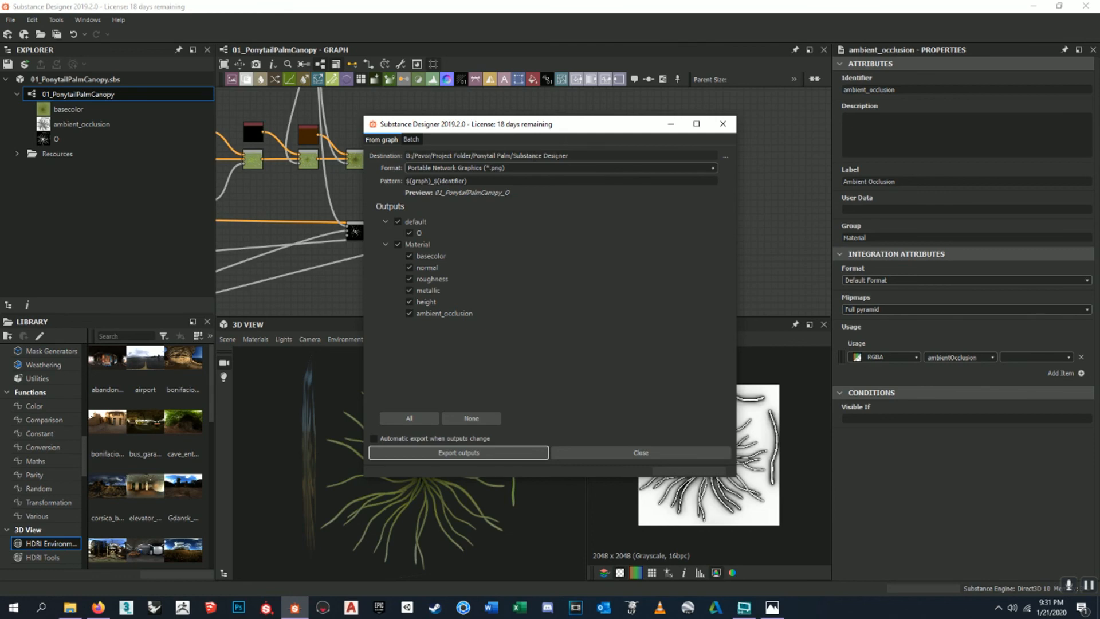
left_click(724, 158)
left_click(896, 143)
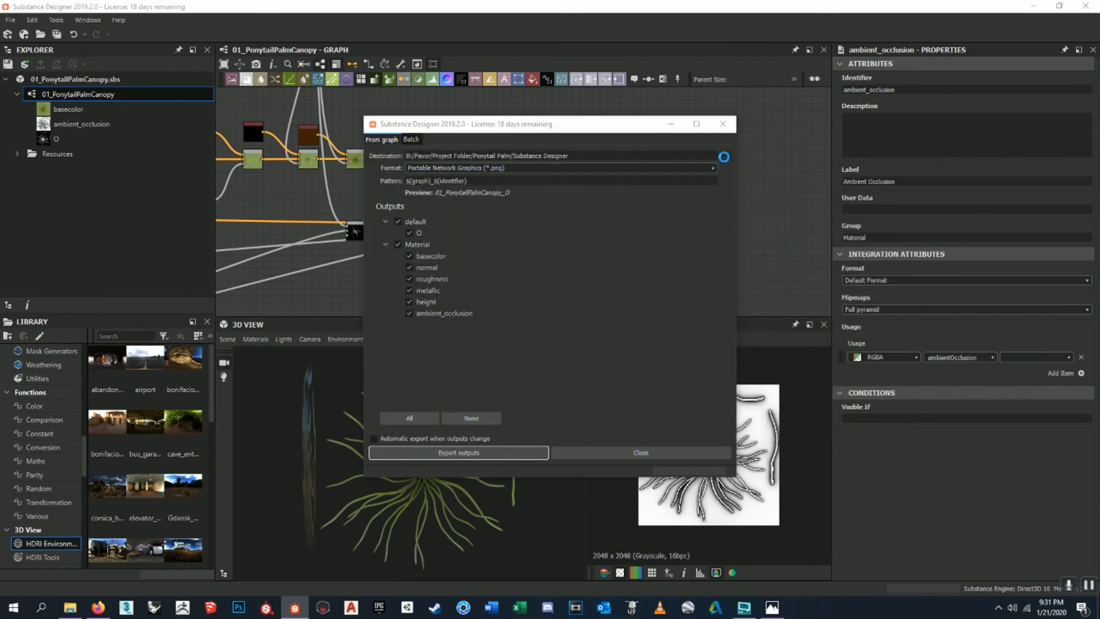
left_click(725, 157)
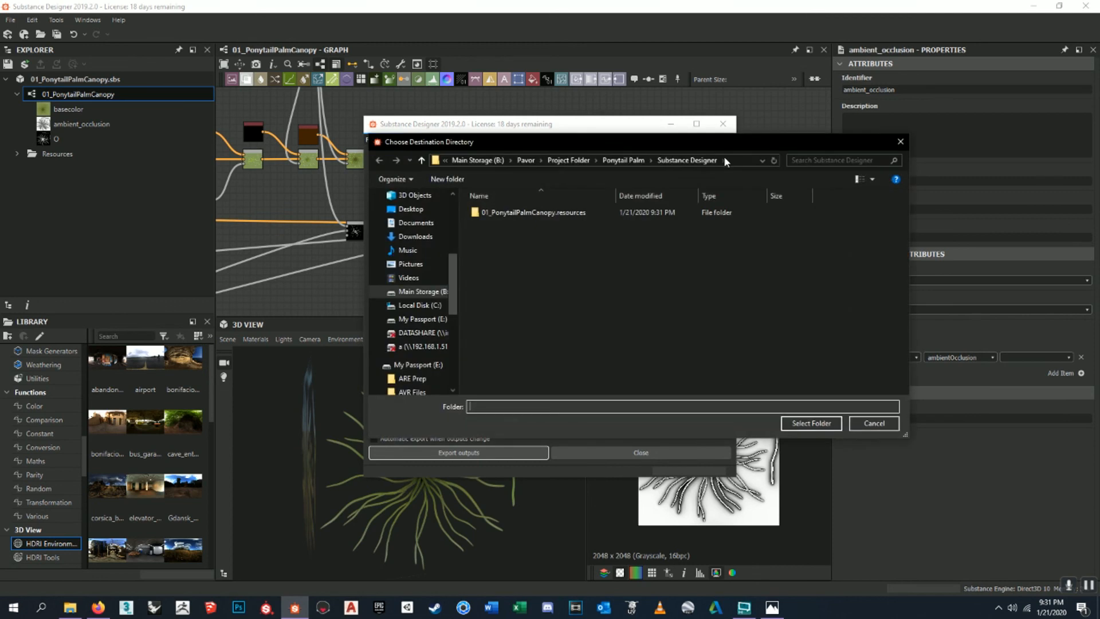
left_click(631, 160)
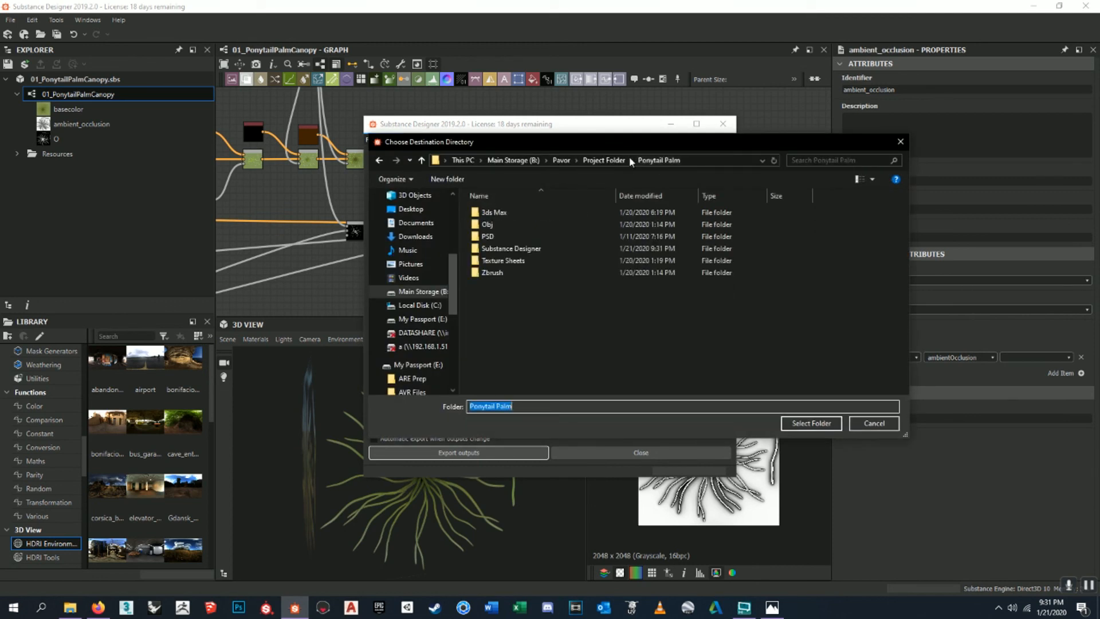
double_click(541, 260)
right_click(614, 313)
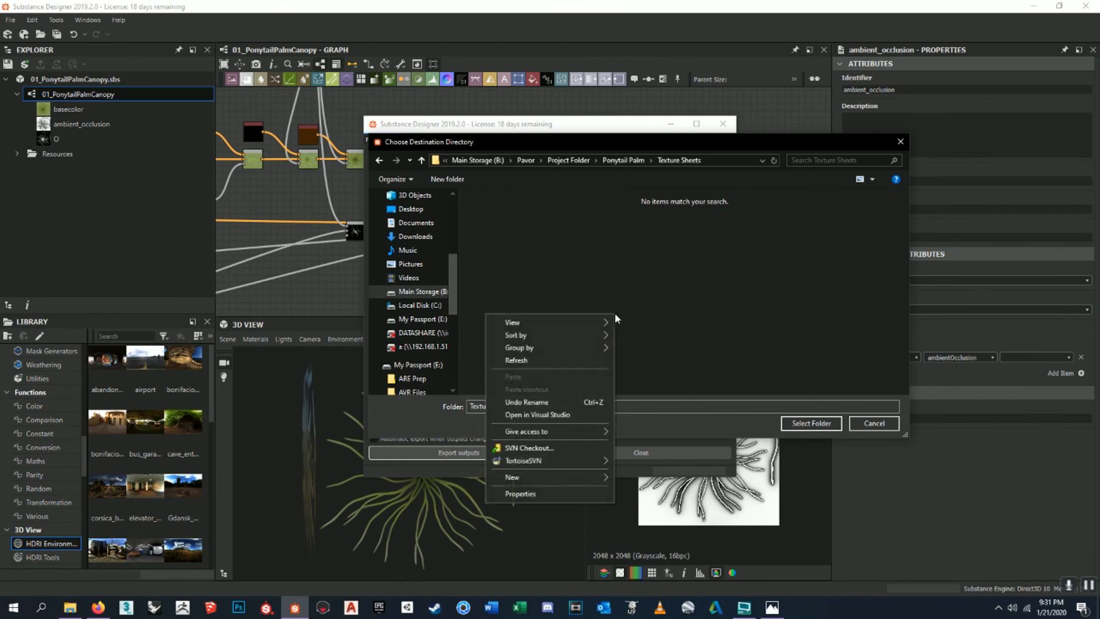
mouse_move(590, 479)
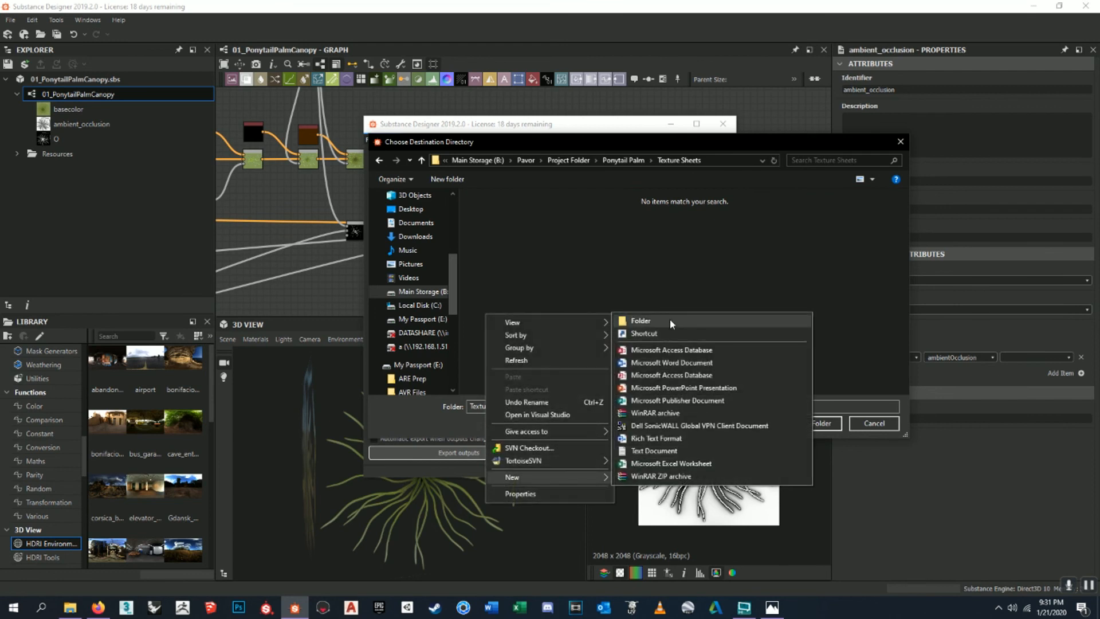
left_click(682, 278)
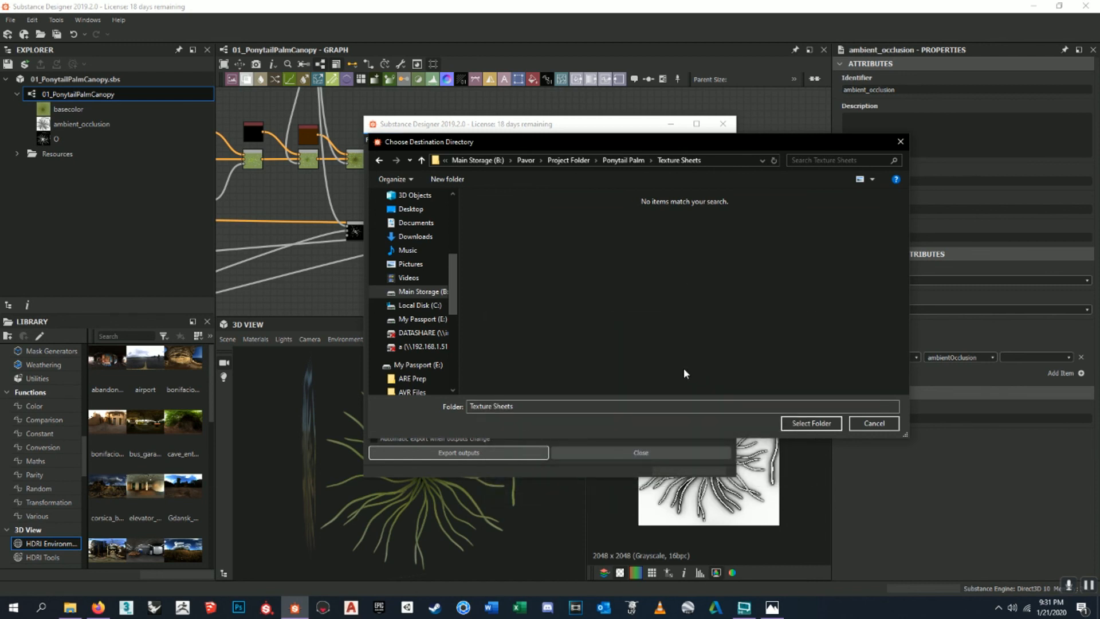
left_click(810, 422)
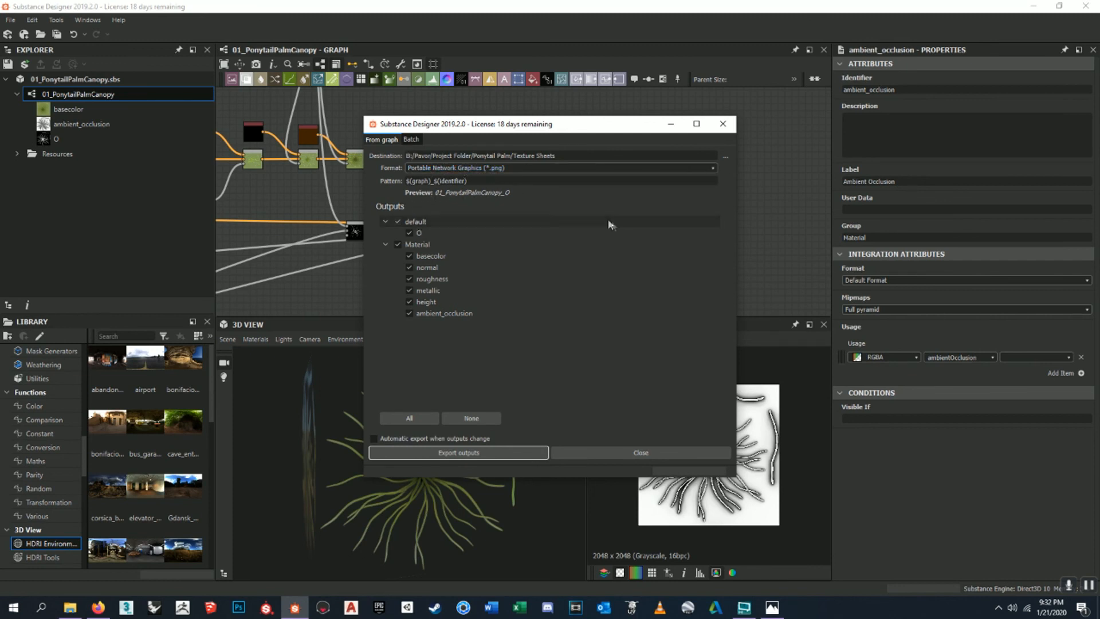
- Exclude the metallic and height outputs, export the remaining texture maps and close the export dialog
left_click(409, 290)
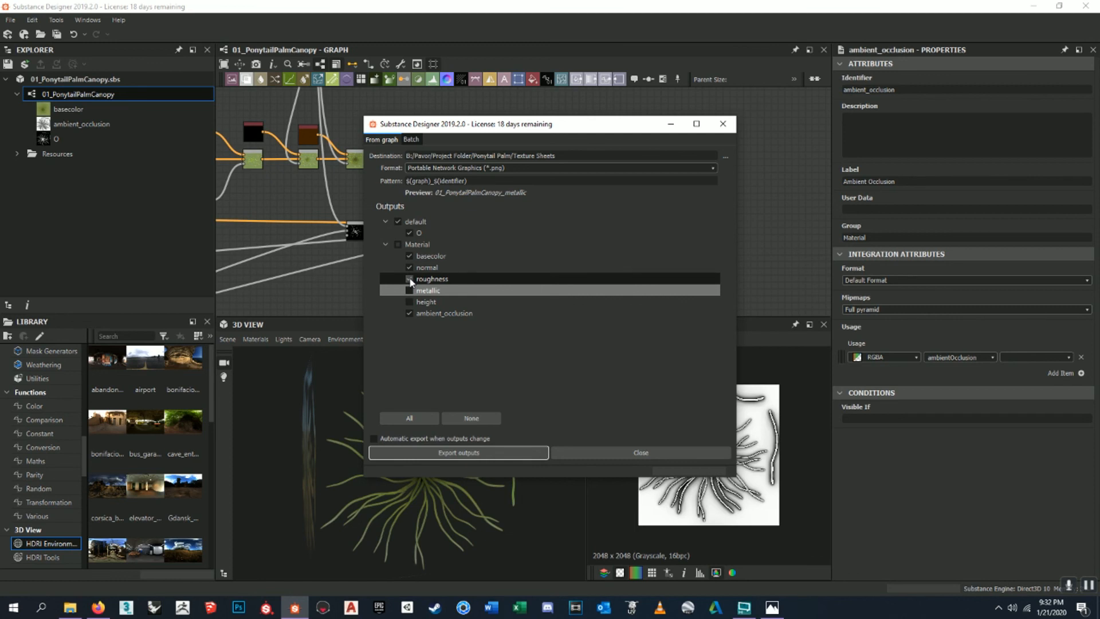
left_click(409, 279)
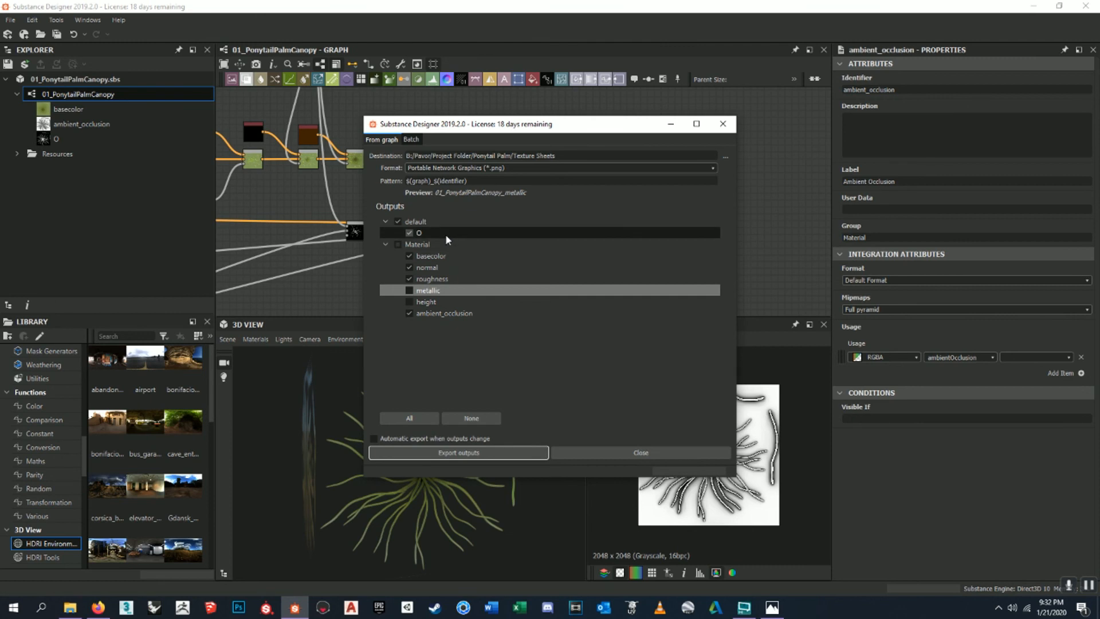
left_click(527, 454)
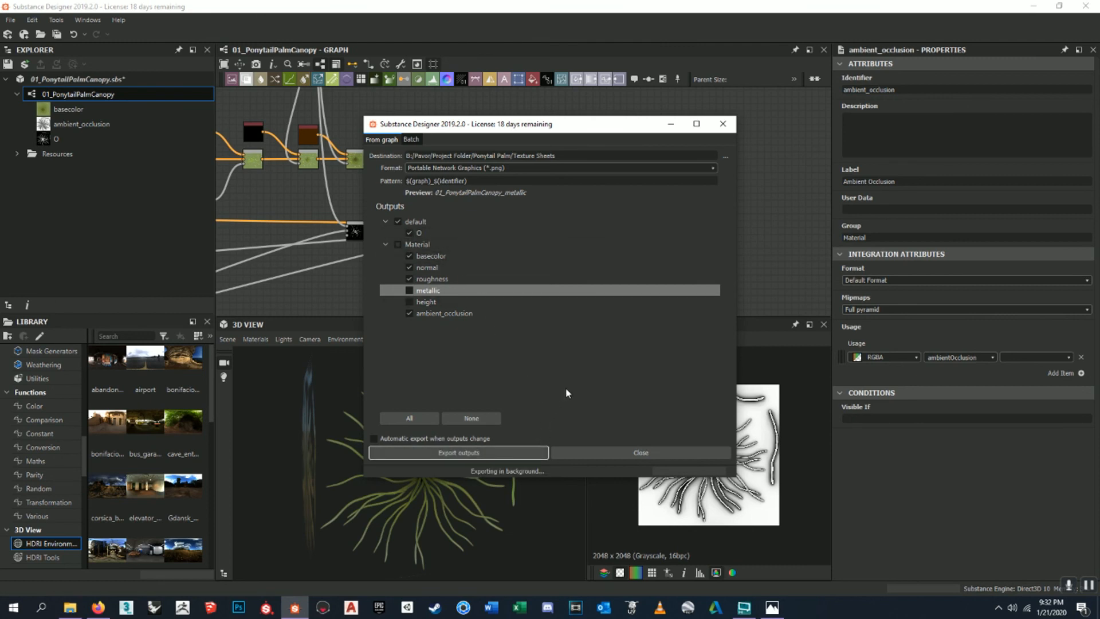
left_click(623, 453)
- Add a new Output node and place it directly below the O output node
middle_click_drag(667, 230, 660, 192)
scroll(670, 185, "down", 3)
scroll(661, 192, "up", 2)
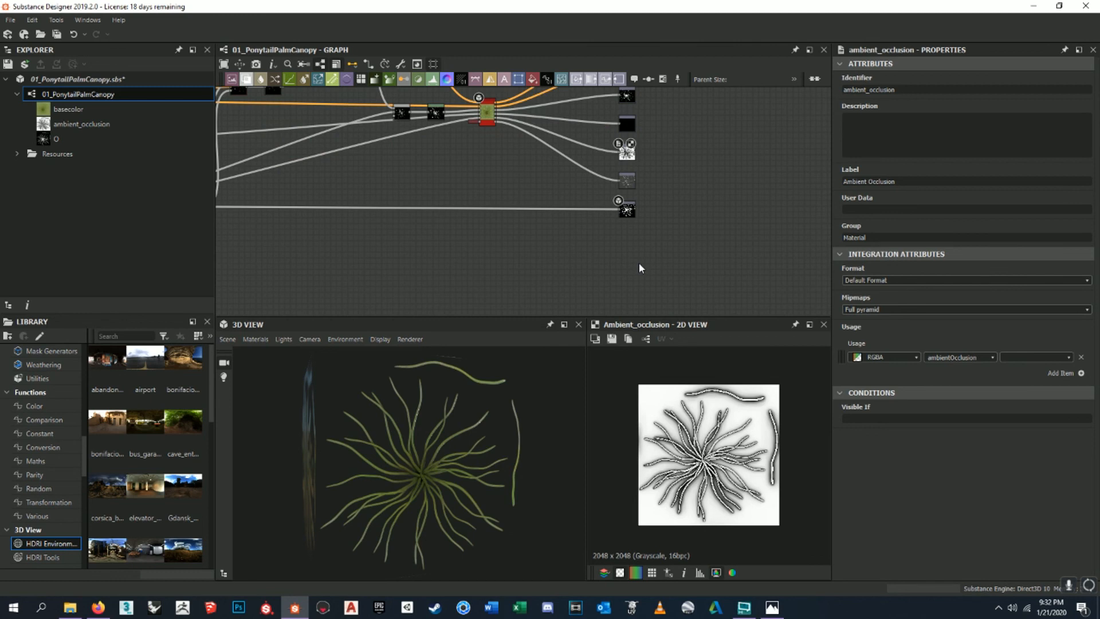
key("space")
type("output")
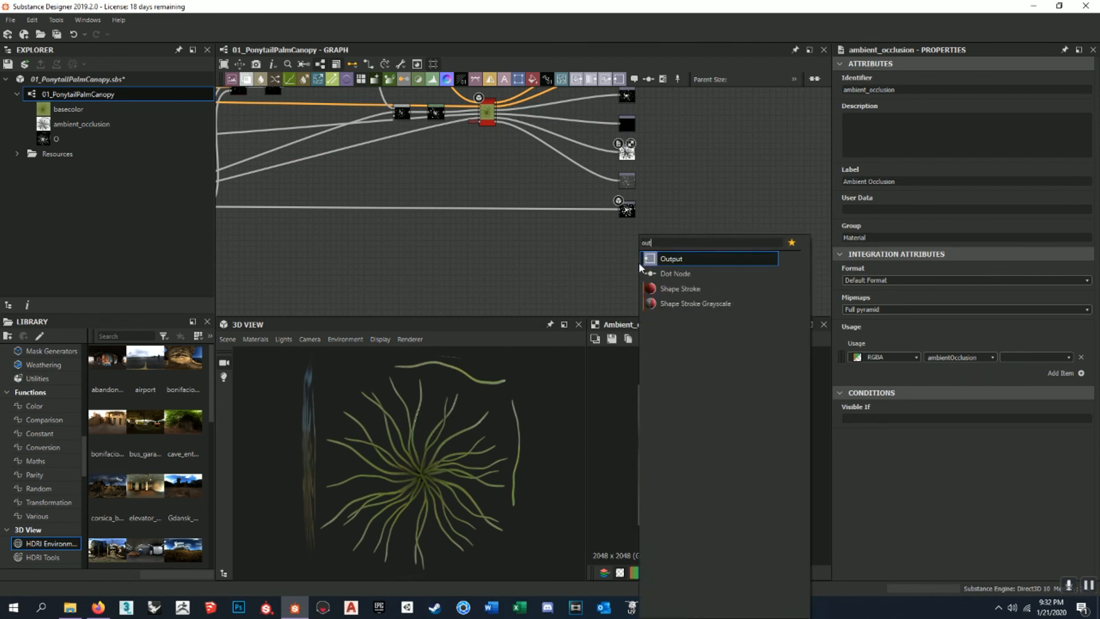
key("Return")
scroll(640, 267, "up", 2)
left_click_drag(640, 266, 624, 223)
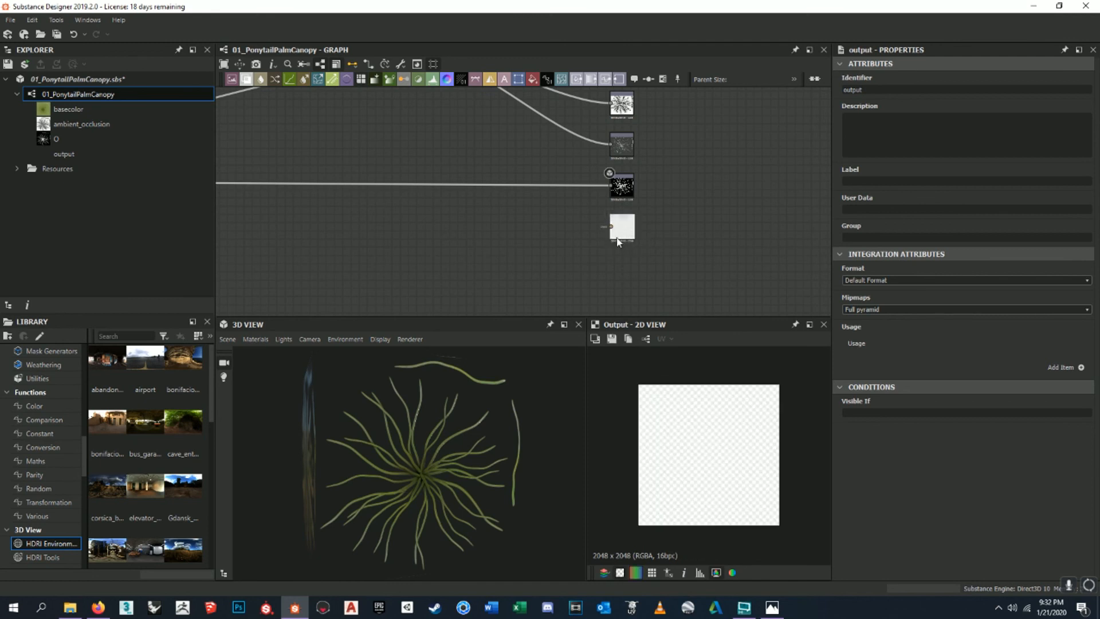
- Examine the existing output nodes from Base Color down to Ambient Occlusion, including Roughness and Metallic
scroll(693, 412, "up", 2)
middle_click_drag(729, 212, 709, 220)
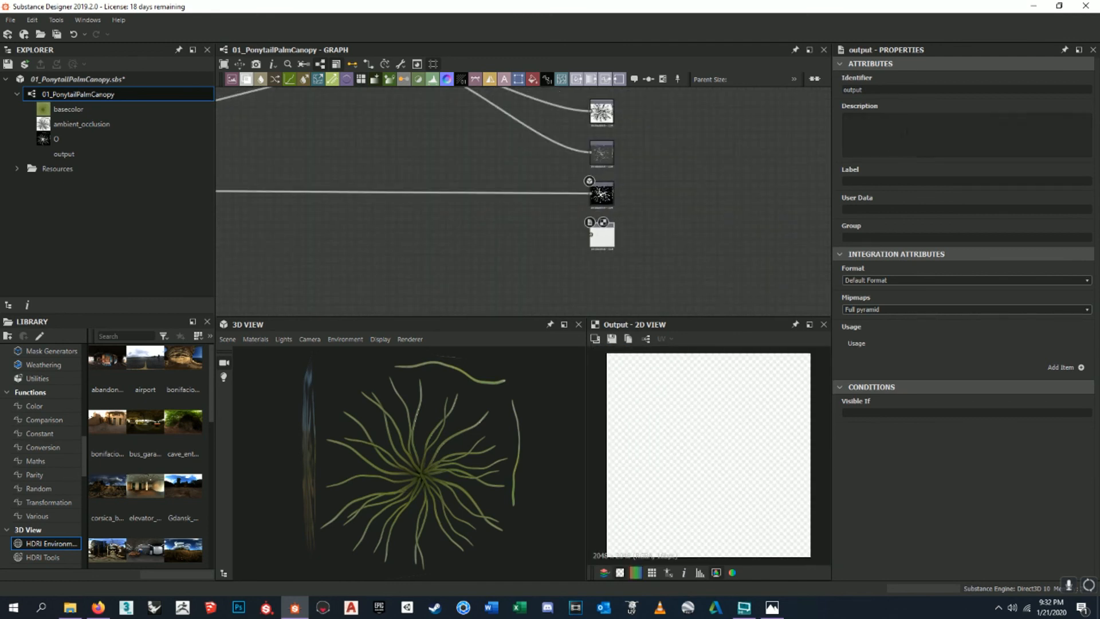
scroll(607, 246, "up", 4)
scroll(615, 217, "down", 3)
middle_click_drag(613, 208, 640, 222)
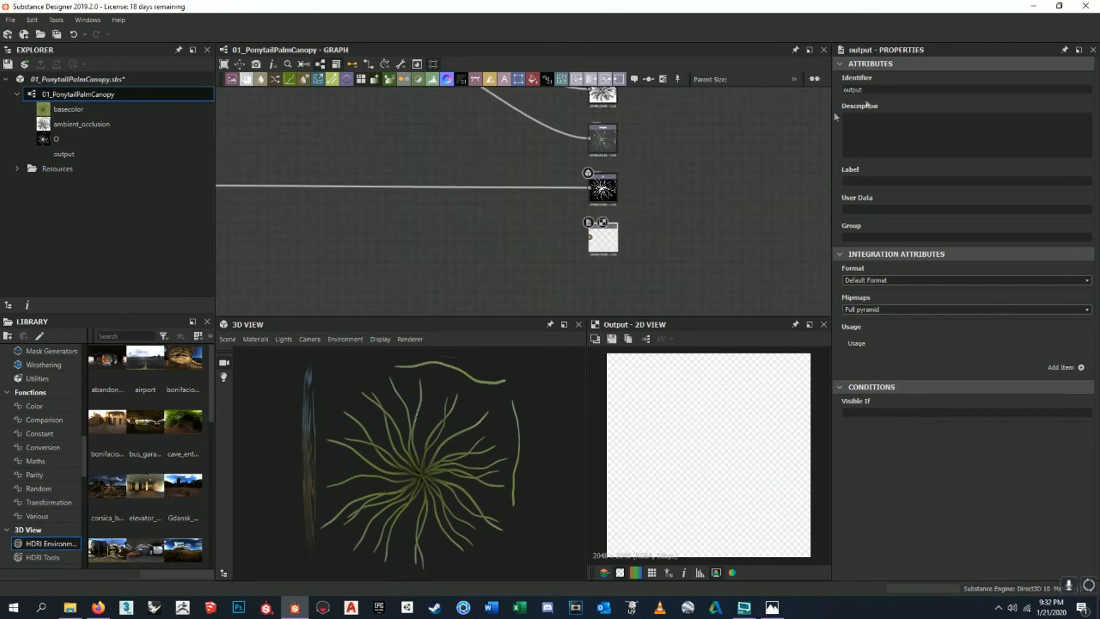
scroll(689, 253, "down", 5)
scroll(658, 201, "up", 8)
scroll(641, 174, "down", 3)
middle_click_drag(640, 122, 640, 166)
scroll(640, 166, "up", 3)
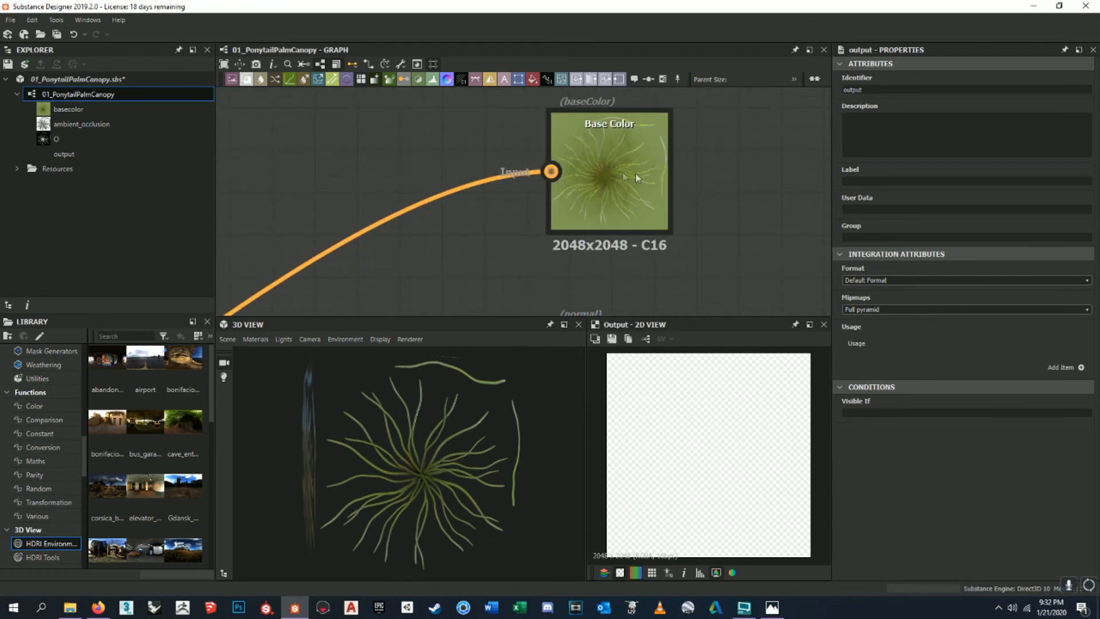
scroll(624, 174, "down", 5)
middle_click_drag(667, 226, 655, 143)
middle_click_drag(668, 297, 689, 229)
scroll(630, 275, "up", 4)
scroll(600, 217, "down", 4)
scroll(686, 229, "up", 7)
middle_click_drag(639, 182, 664, 120)
scroll(614, 172, "down", 3)
middle_click_drag(613, 156, 633, 283)
middle_click_drag(636, 178, 635, 249)
middle_click_drag(613, 137, 637, 314)
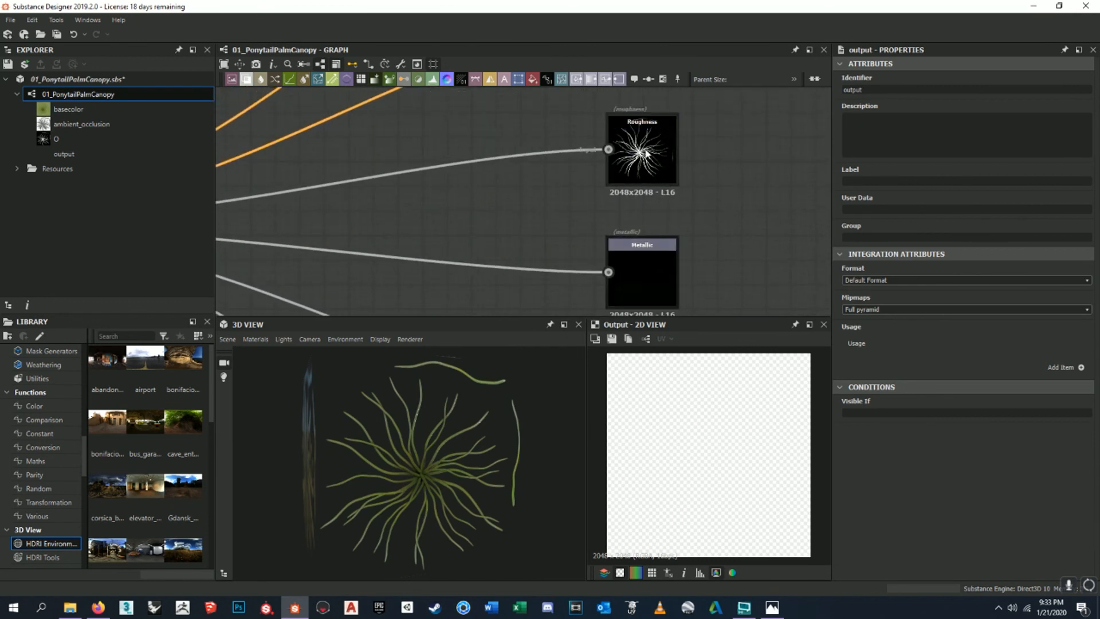
scroll(646, 153, "down", 4)
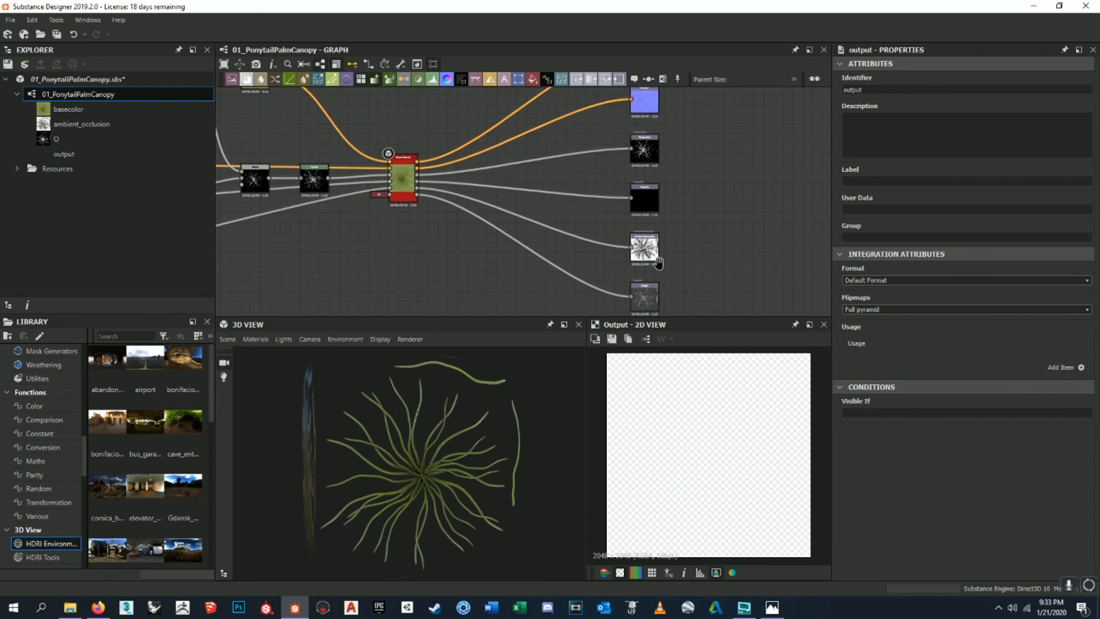
middle_click_drag(643, 218, 628, 174)
scroll(628, 173, "up", 4)
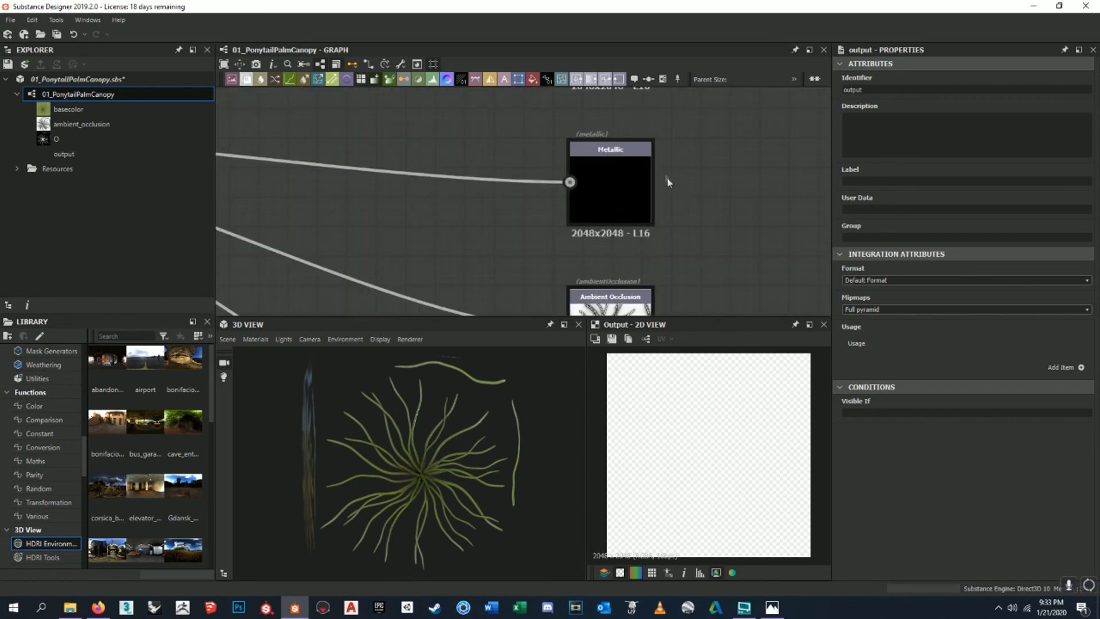
scroll(641, 163, "down", 5)
scroll(635, 217, "up", 4)
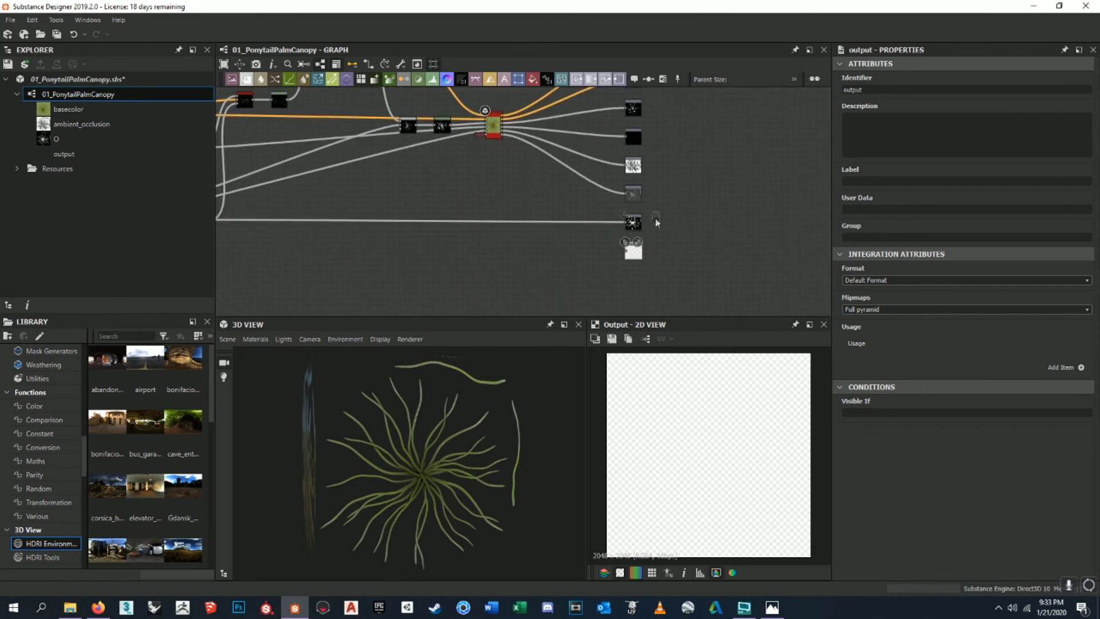
scroll(640, 137, "up", 2)
middle_click_drag(653, 125, 654, 96)
scroll(652, 137, "down", 2)
- Set the new output node's identifier to RMAO
scroll(667, 95, "down", 1)
middle_click_drag(673, 255, 675, 208)
middle_click_drag(620, 283, 617, 244)
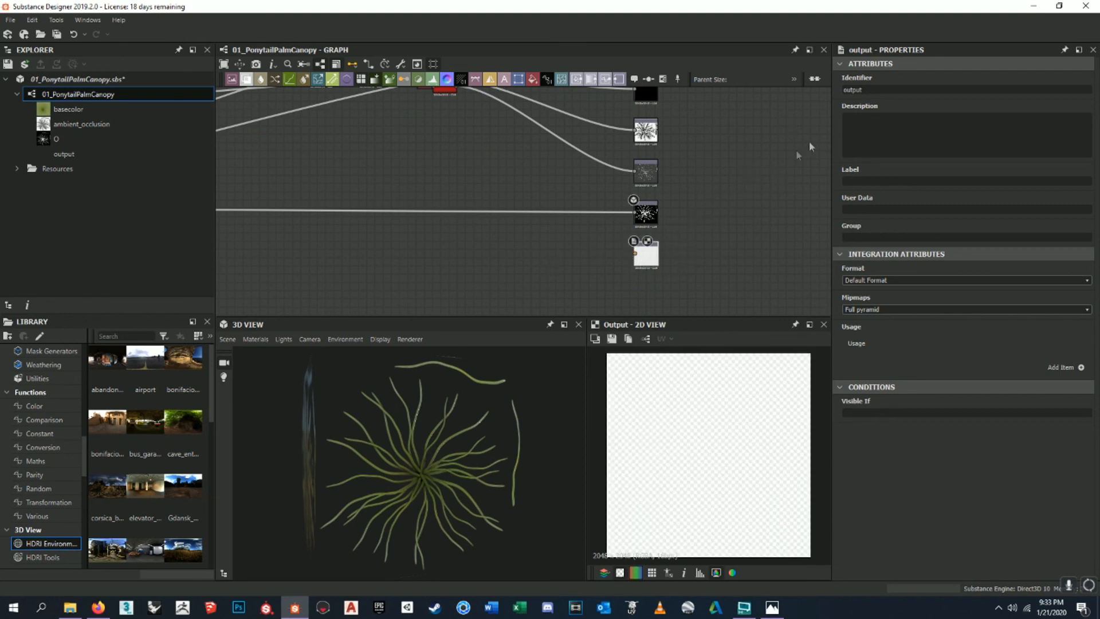
type("RMAO")
- Add an RGBA Merge node and place it just before the RMAO output node
middle_click_drag(678, 251, 693, 245)
middle_click_drag(587, 218, 632, 260)
scroll(619, 245, "down", 1)
middle_click_drag(618, 244, 592, 208)
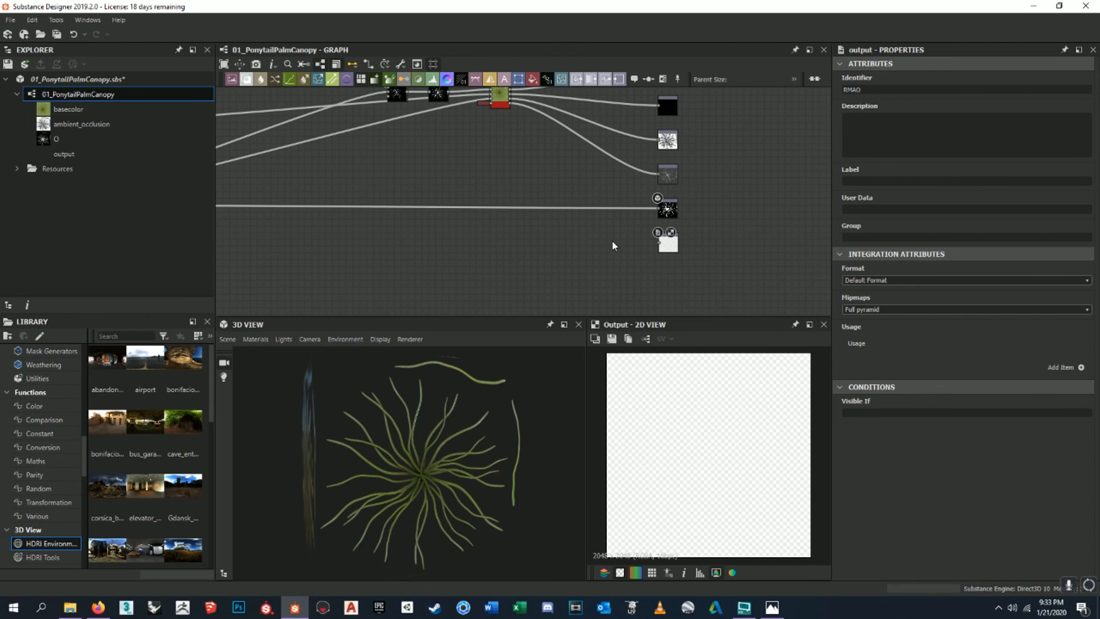
key("space")
type("rgba")
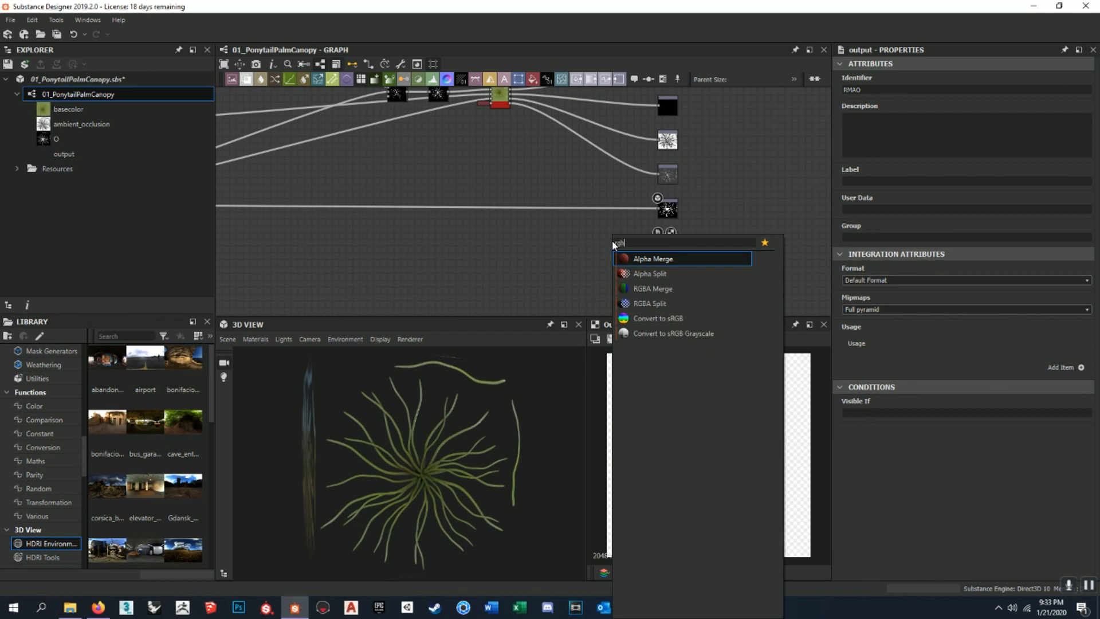
key("Return")
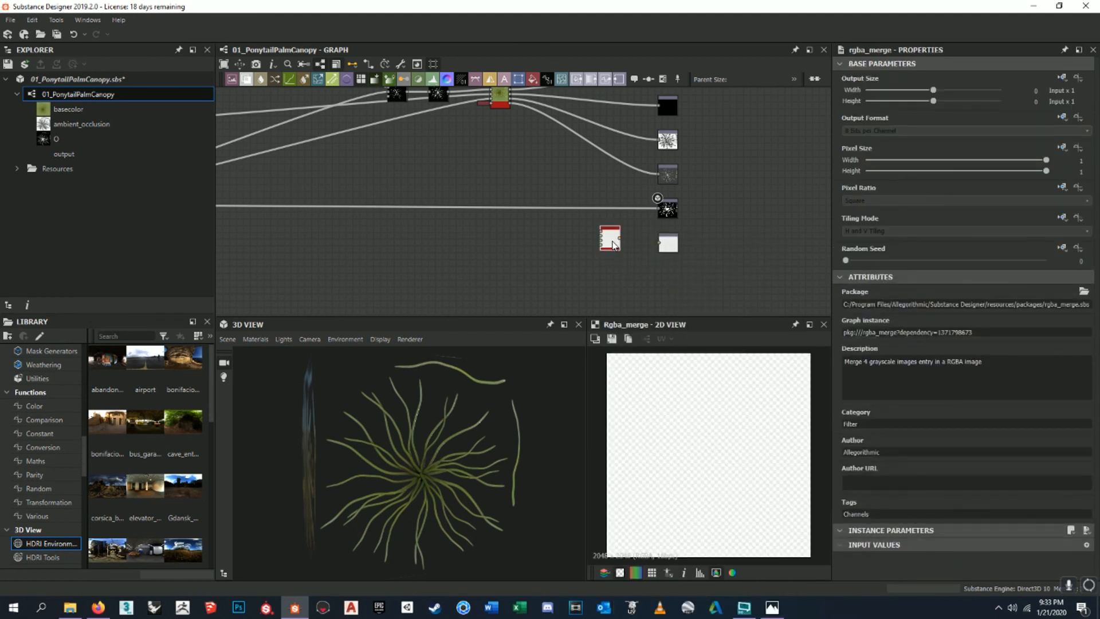
scroll(615, 244, "up", 6)
left_click_drag(616, 243, 644, 256)
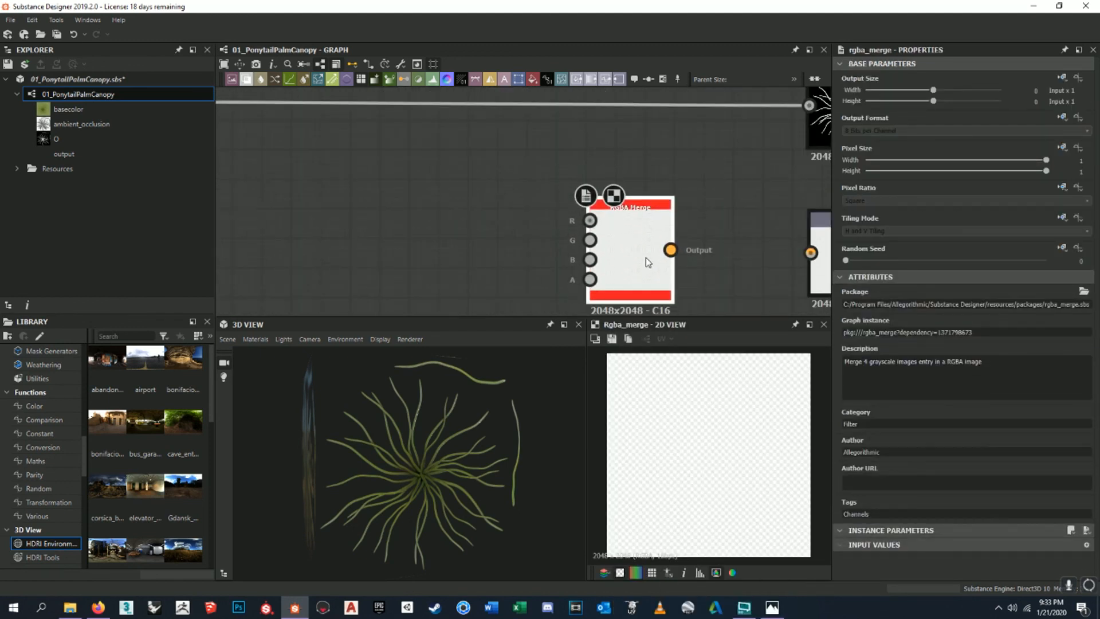
- Connect the Base Material node's Roughness output to the R input of RGBA Merge
scroll(645, 257, "down", 3)
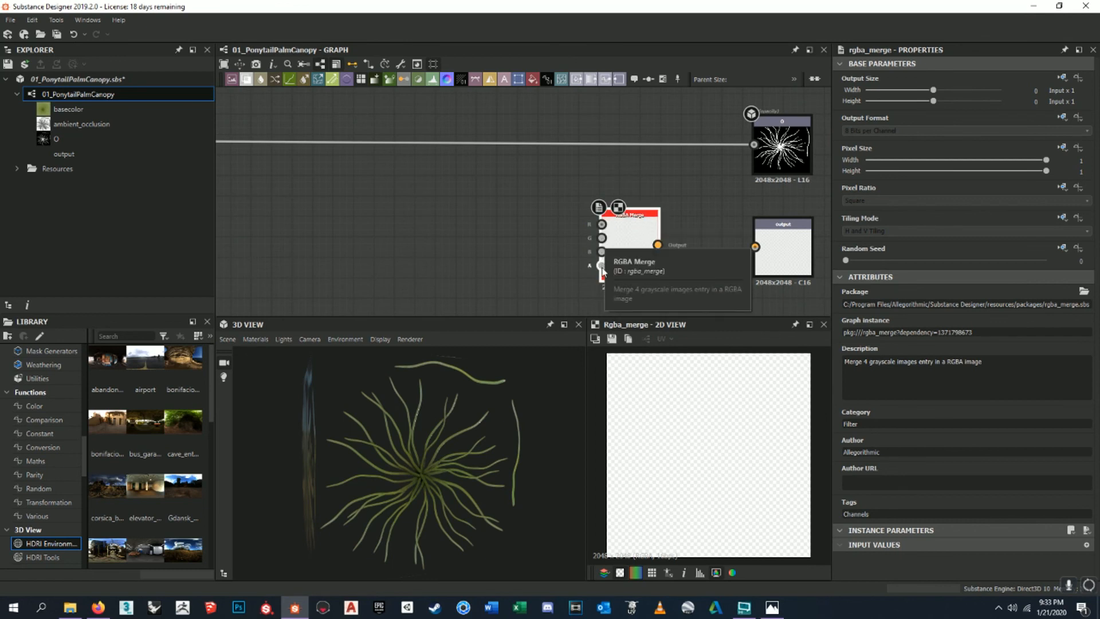
scroll(625, 223, "down", 1)
scroll(624, 224, "down", 4)
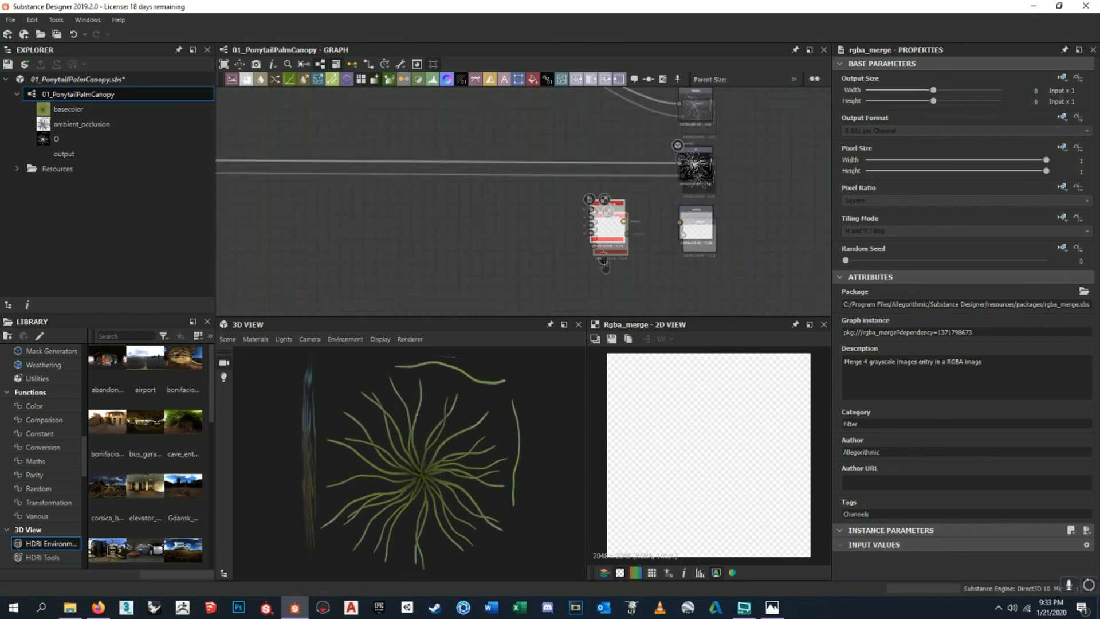
scroll(582, 166, "down", 4)
scroll(540, 150, "up", 12)
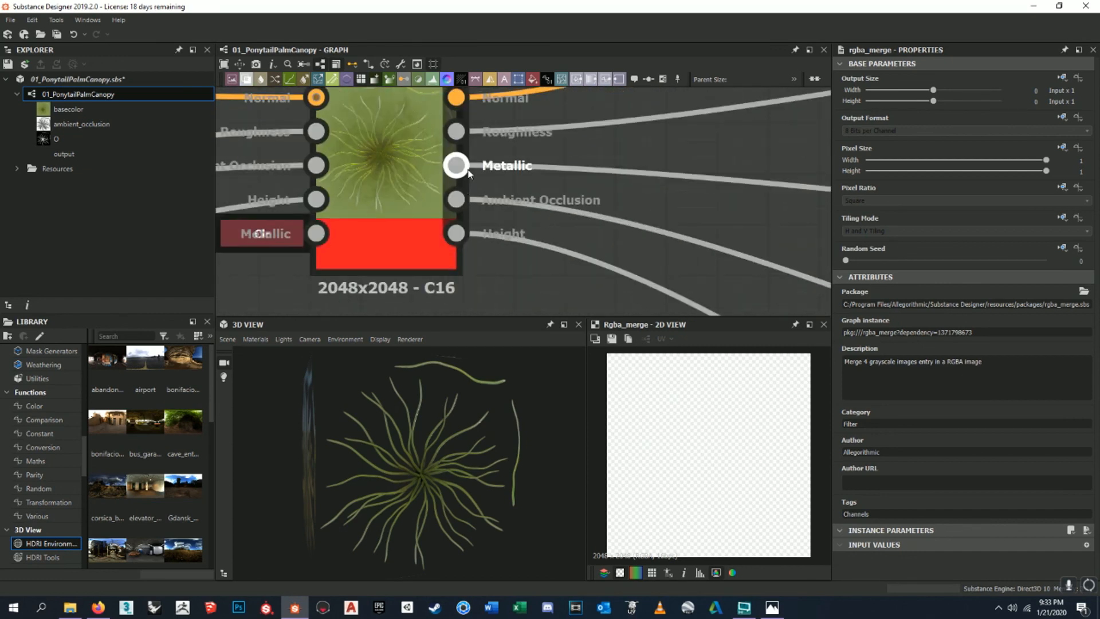
scroll(479, 159, "down", 1)
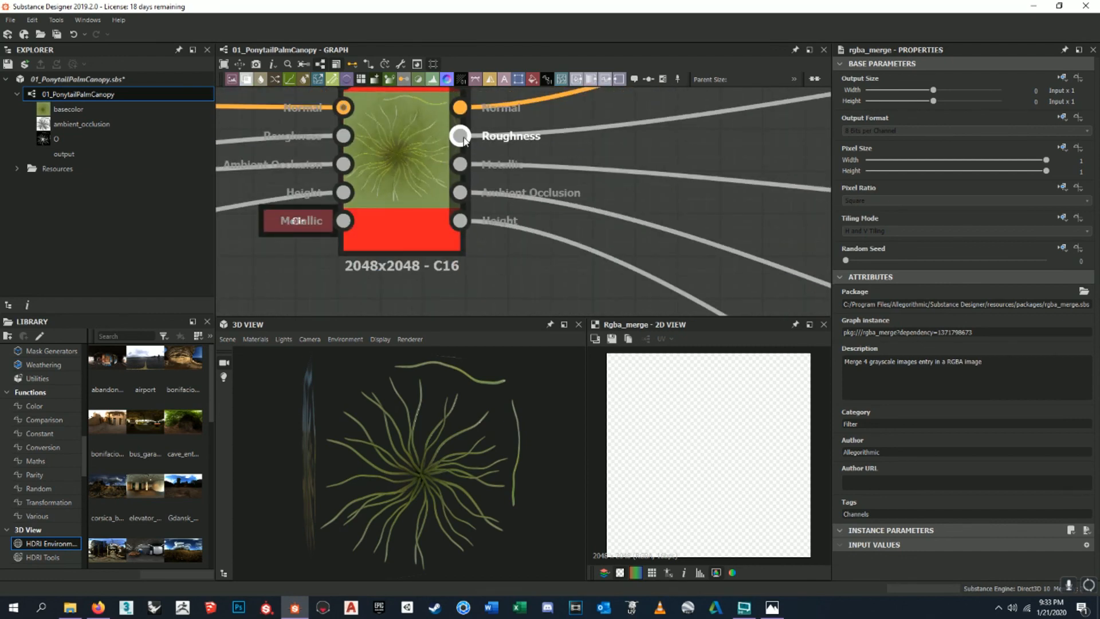
scroll(465, 142, "down", 10)
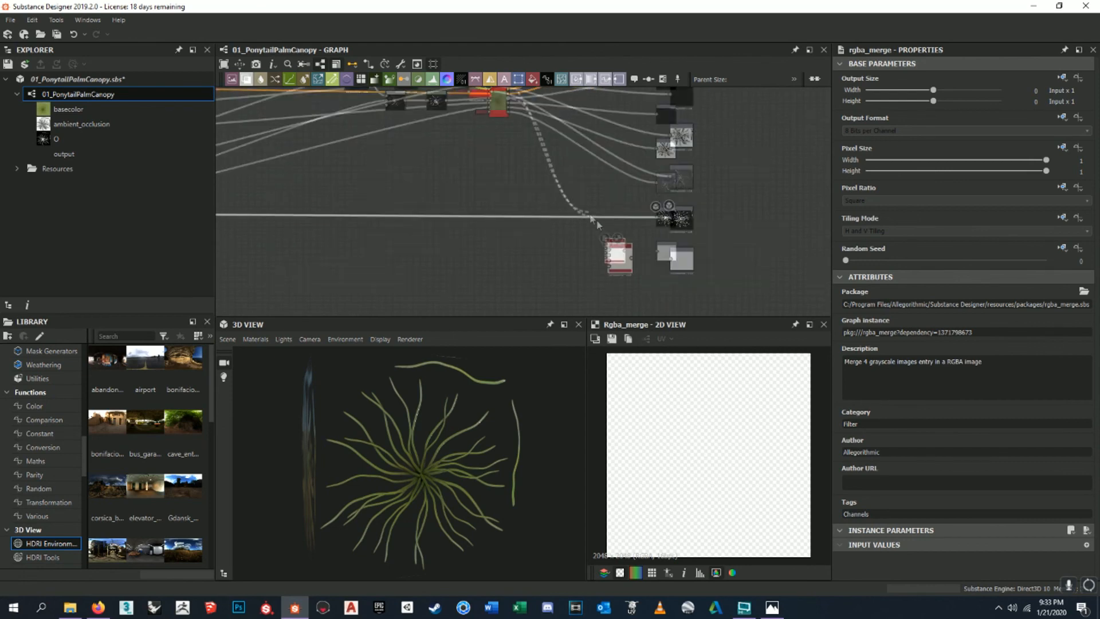
scroll(632, 280, "up", 5)
scroll(627, 210, "down", 8)
- Connect the Base Material node's Metallic output to the G input of RGBA Merge
scroll(538, 205, "up", 6)
scroll(537, 206, "up", 4)
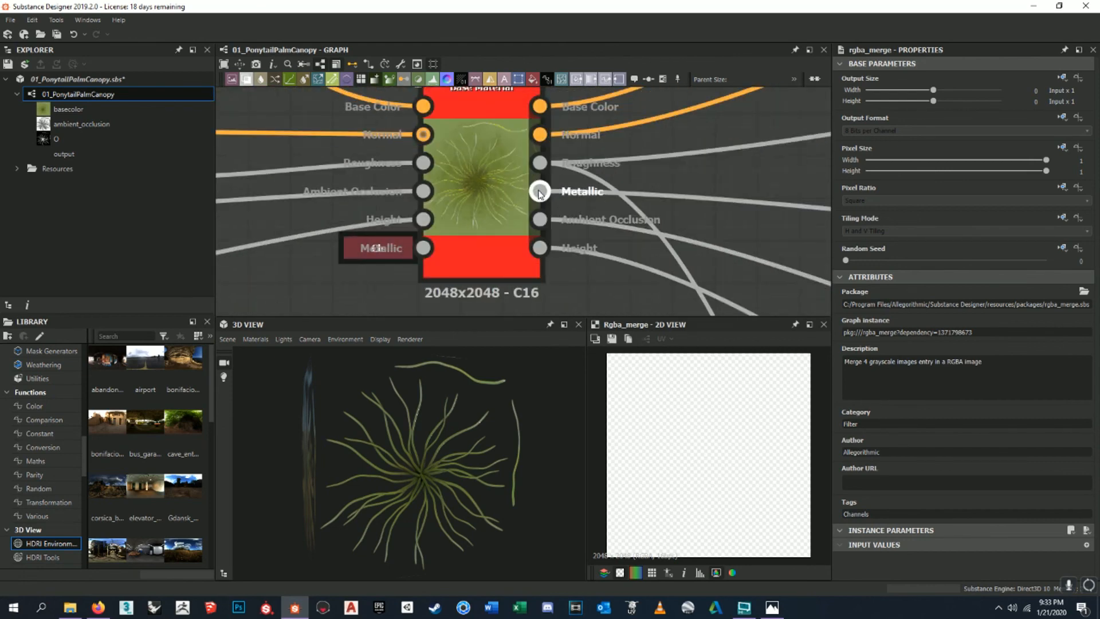
scroll(544, 193, "down", 8)
scroll(695, 271, "up", 6)
scroll(695, 271, "down", 8)
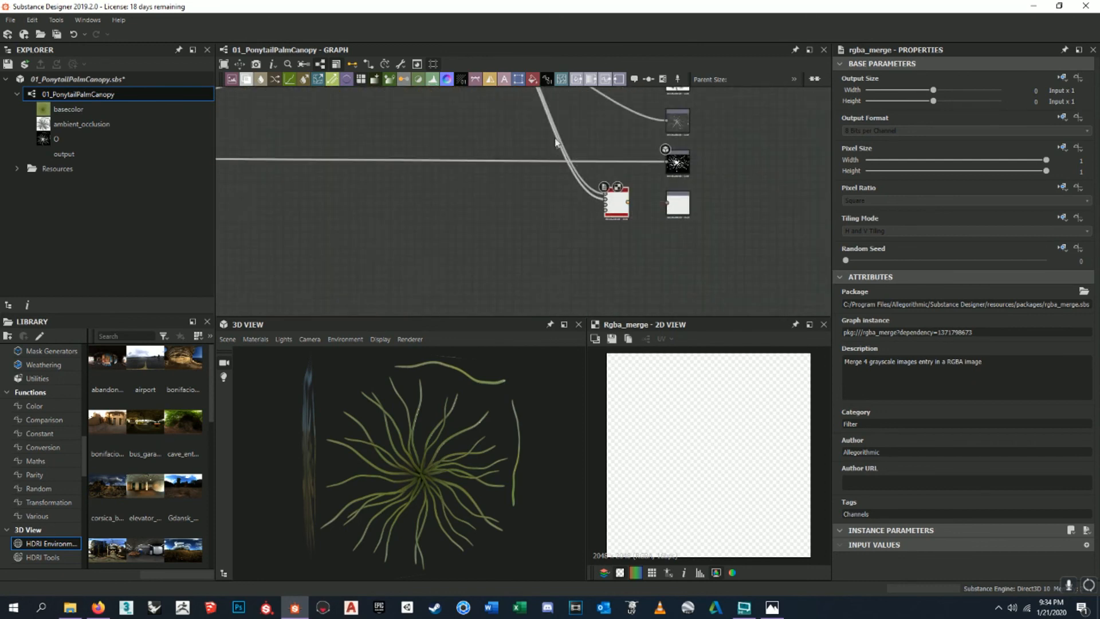
- Connect the Base Material node's Ambient Occlusion output to the B input of RGBA Merge
scroll(628, 308, "up", 6)
scroll(628, 308, "down", 6)
scroll(518, 196, "up", 8)
scroll(511, 194, "down", 8)
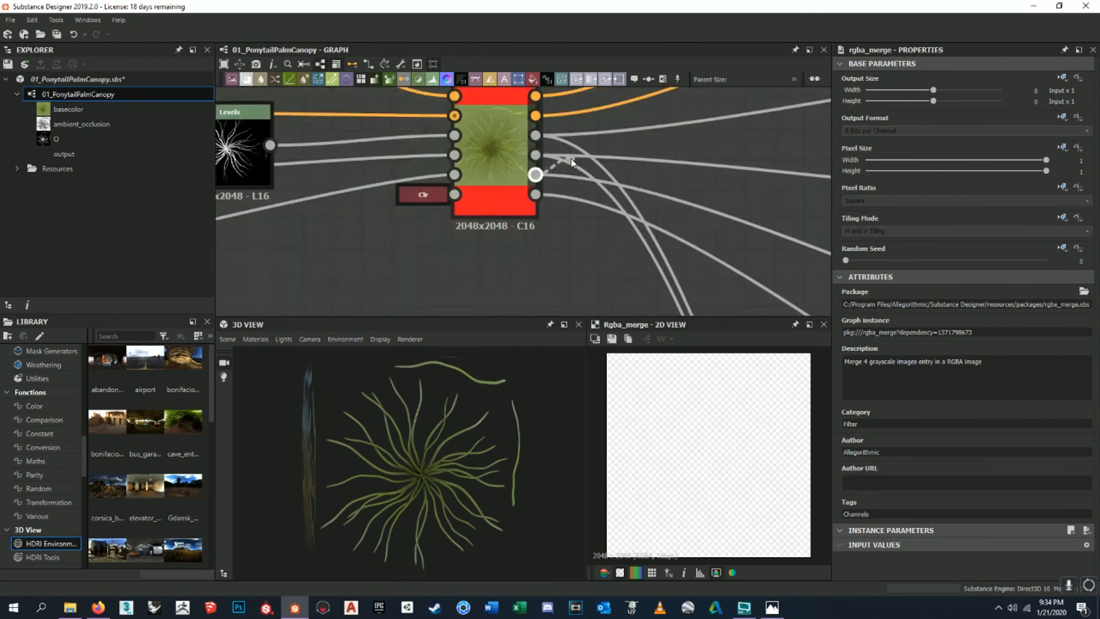
scroll(624, 238, "up", 6)
left_click_drag(625, 238, 628, 219)
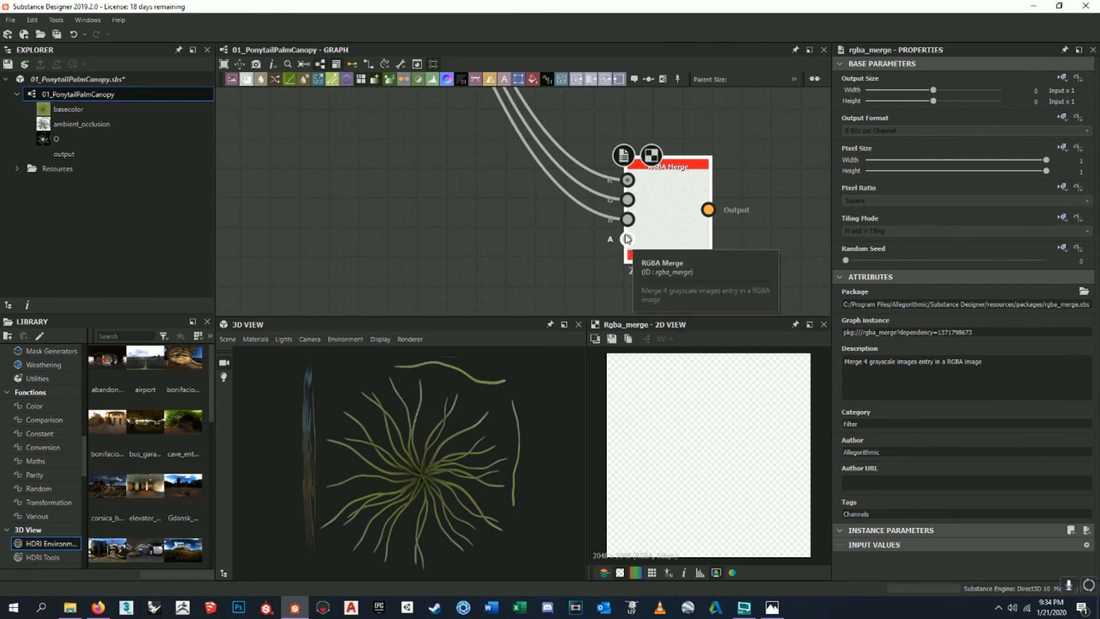
- Connect the output of the Levels node holding the white-on-black canopy mask to the A input of RGBA Merge
scroll(624, 241, "down", 2)
scroll(625, 235, "down", 3)
middle_click_drag(537, 209, 615, 220)
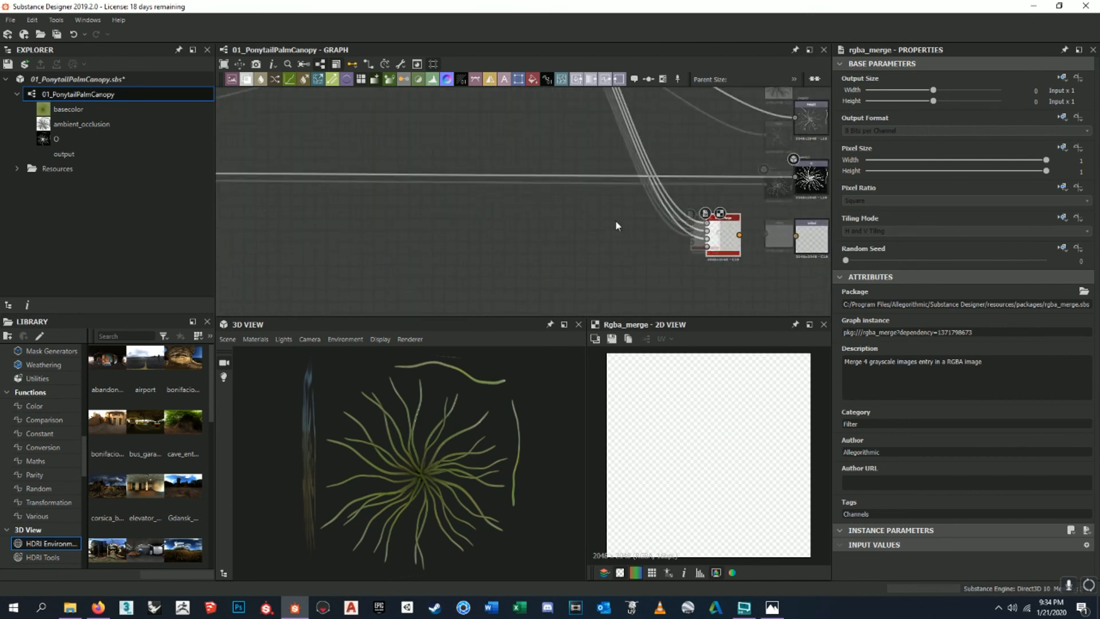
scroll(629, 225, "down", 3)
middle_click_drag(541, 213, 571, 213)
scroll(255, 187, "up", 6)
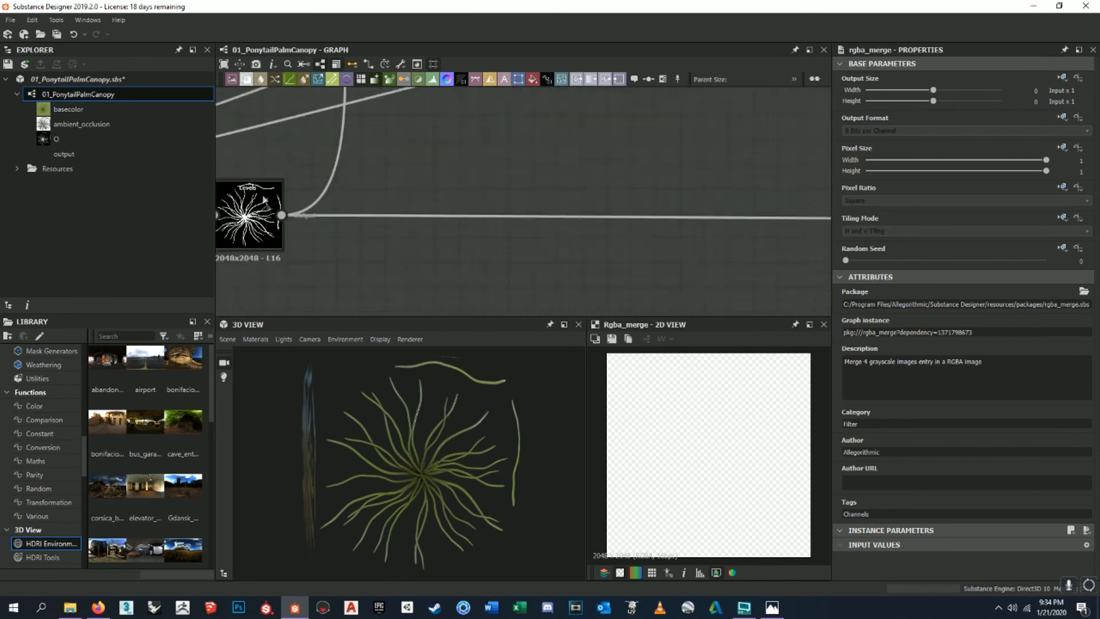
scroll(255, 197, "down", 2)
middle_click_drag(257, 215, 350, 198)
scroll(351, 198, "up", 2)
left_click_drag(393, 198, 693, 168)
scroll(394, 198, "down", 8)
scroll(636, 231, "up", 4)
scroll(664, 235, "up", 3)
- Examine the merged RGBA canopy map up close and in full in the 2D view
scroll(725, 410, "up", 6)
middle_click_drag(697, 449, 713, 350)
scroll(747, 397, "down", 3)
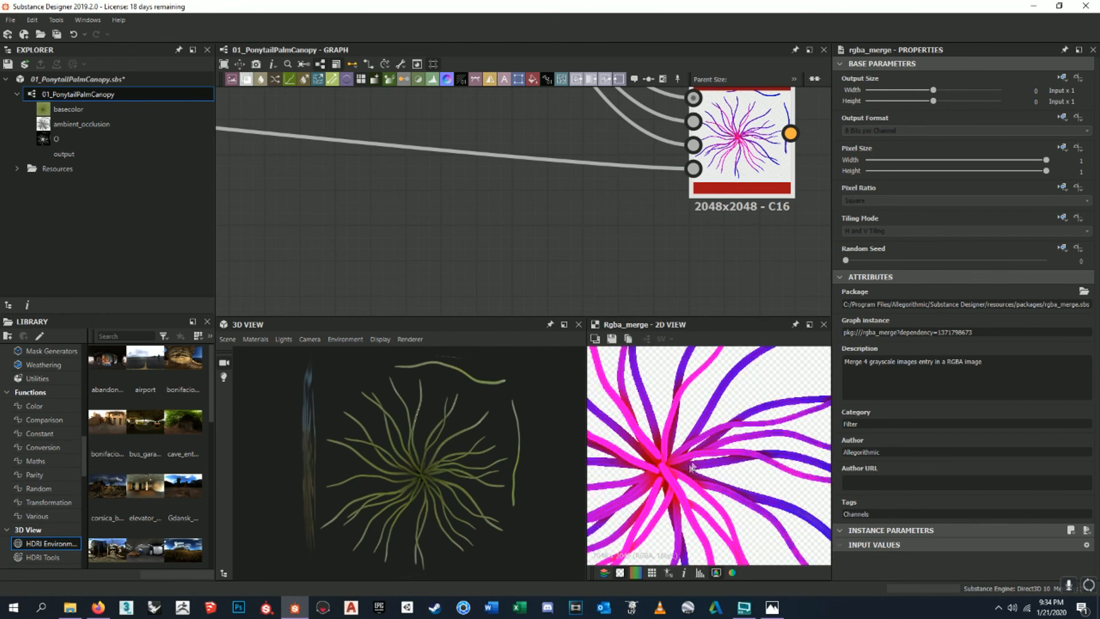
key("f")
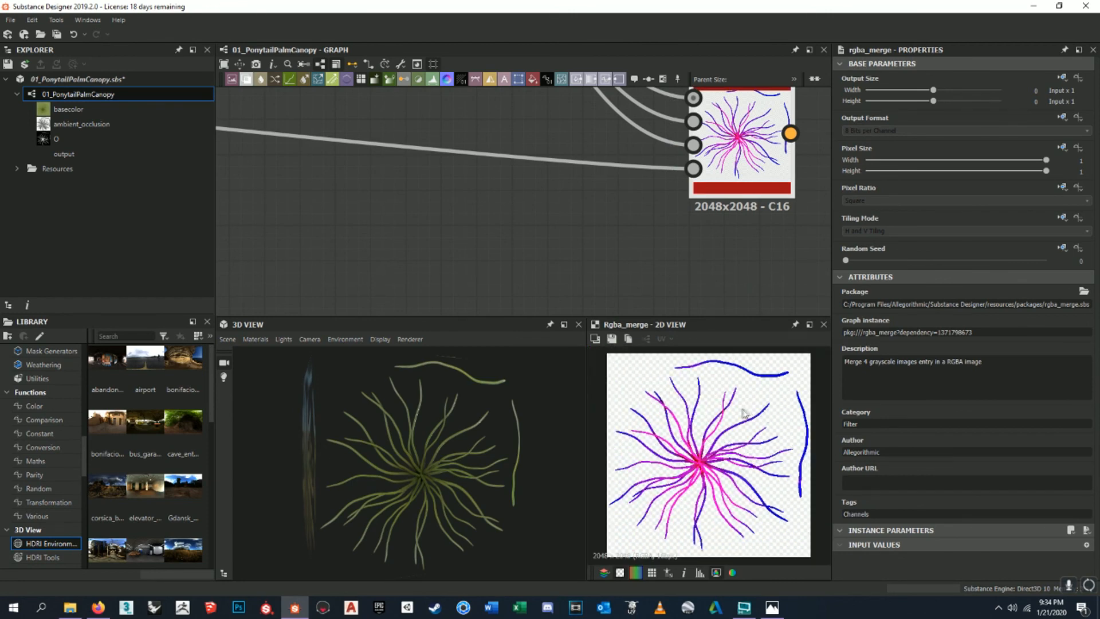
scroll(804, 371, "up", 1)
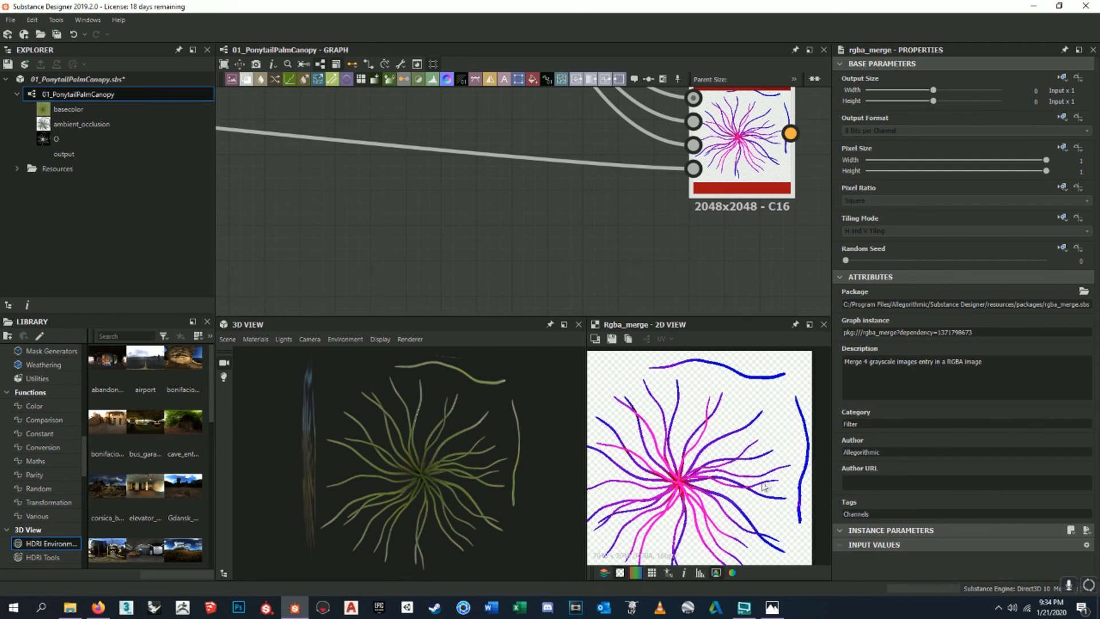
scroll(792, 433, "up", 2)
scroll(745, 244, "down", 1)
scroll(756, 430, "down", 3)
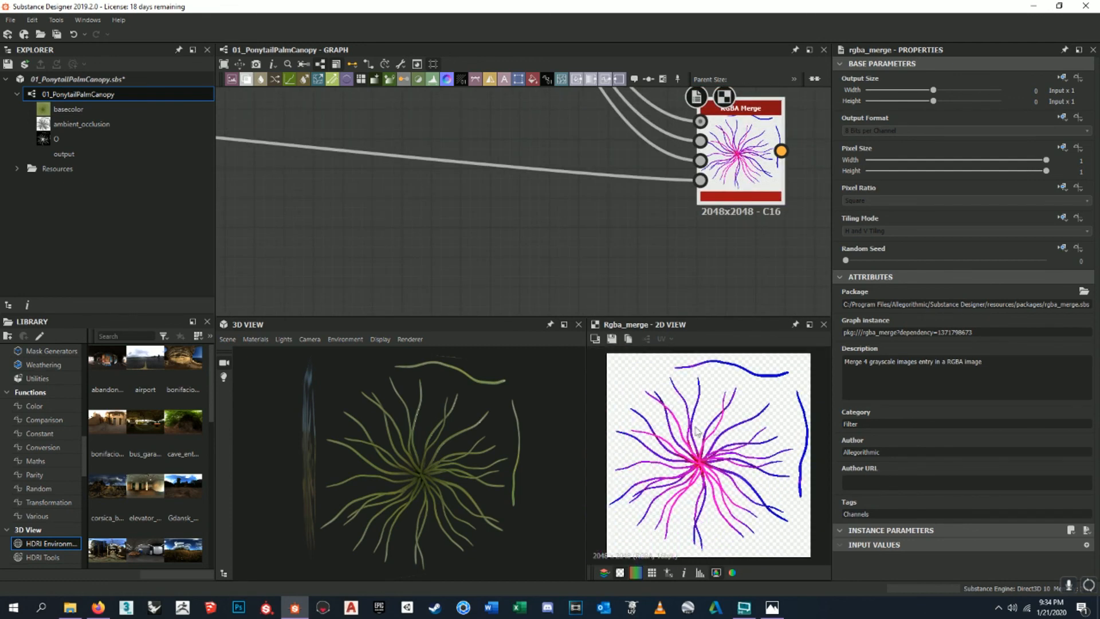
- Connect the RGBA Merge output to the RMAO output node and show that node's map in the 2D view
middle_click_drag(765, 238, 556, 270)
left_click_drag(572, 182, 711, 185)
left_click(723, 189)
middle_click_drag(749, 237, 696, 233)
double_click(703, 183)
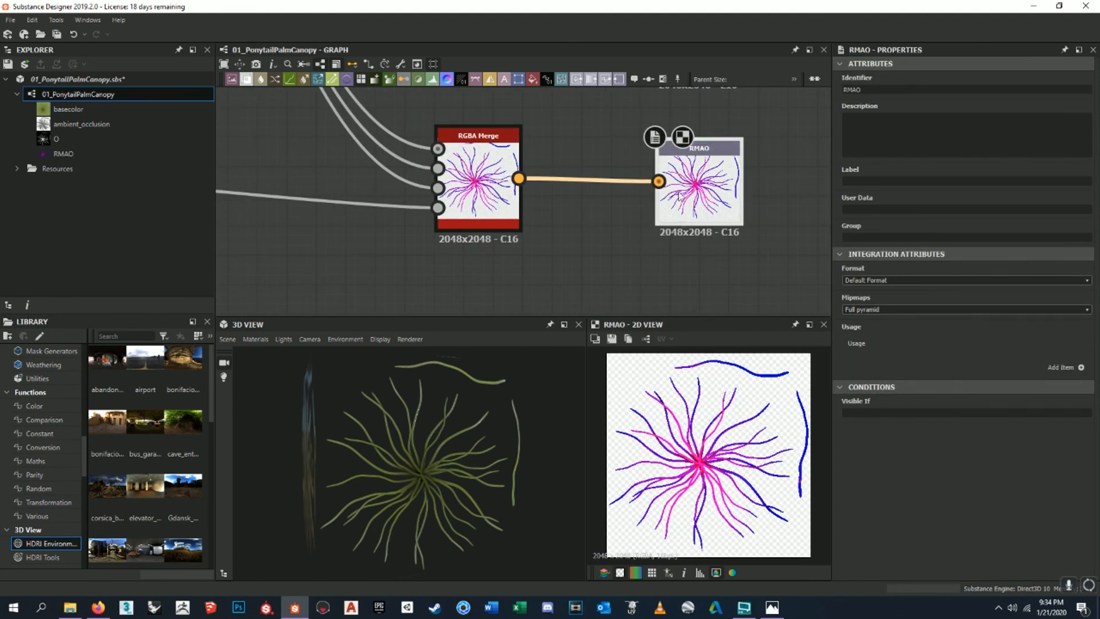
- Start saving the RMAO image in the Texture Sheets folder as 01_PonytailPalmCanopy_tex-RMAO in Portable Network Graphics (*.png) format
left_click(612, 339)
left_click_drag(408, 20, 526, 64)
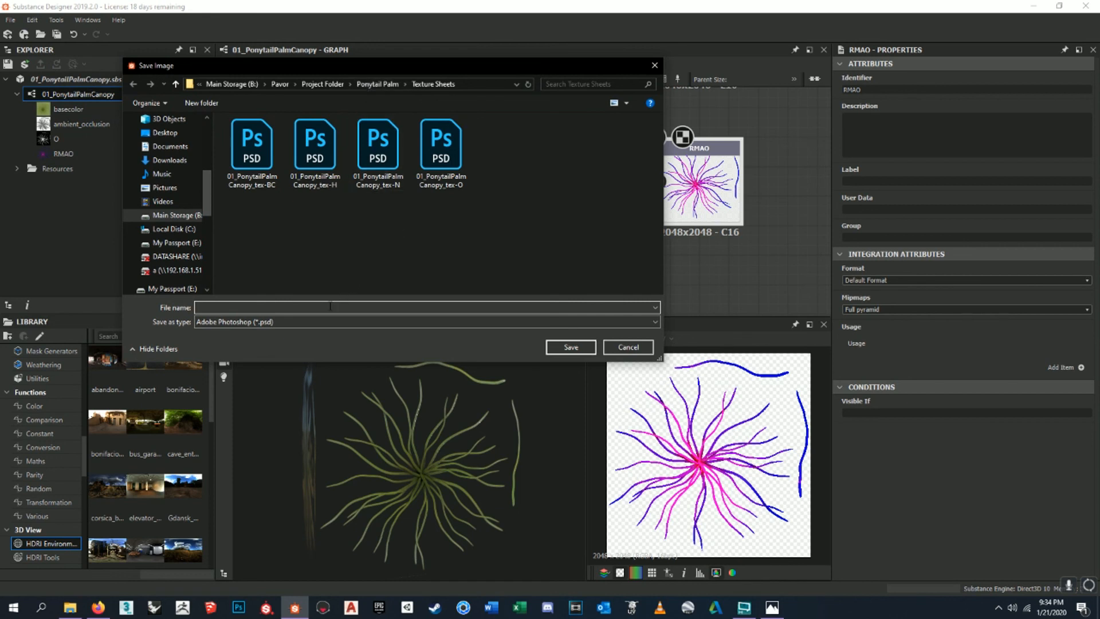
left_click(441, 152)
left_click(247, 307)
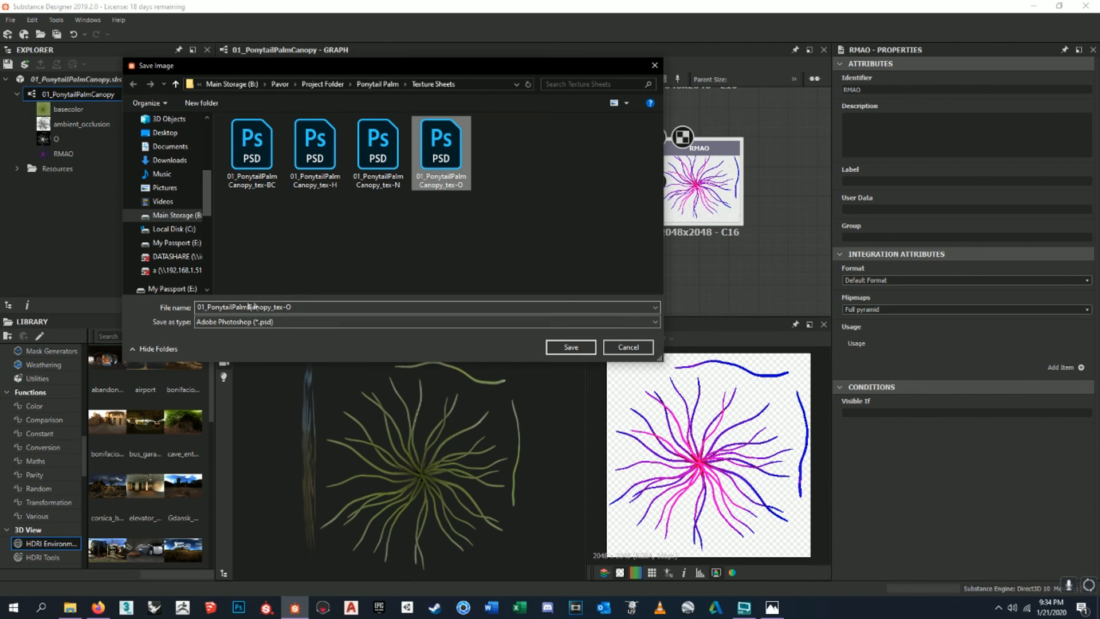
left_click(302, 307)
left_click(300, 308)
key("BackSpace")
type("RMA")
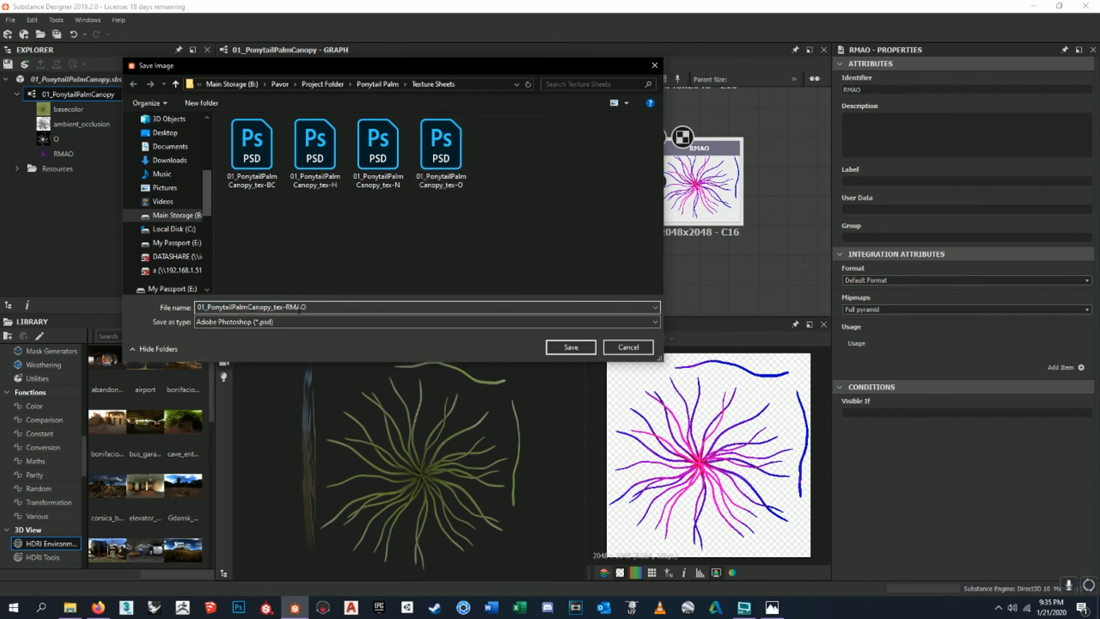
left_click(300, 321)
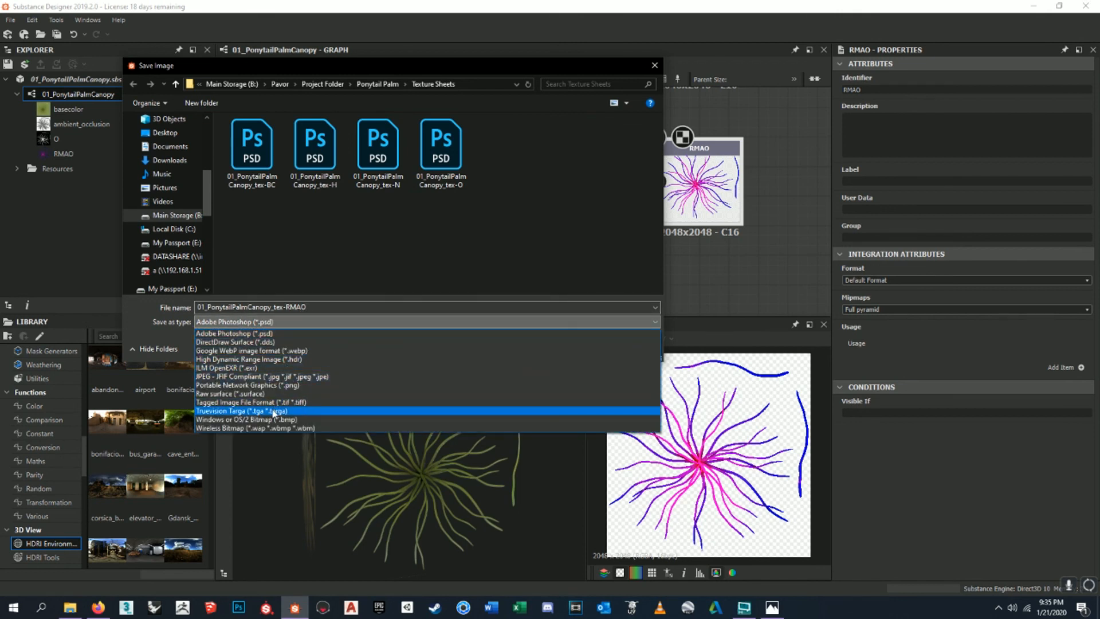
left_click(258, 385)
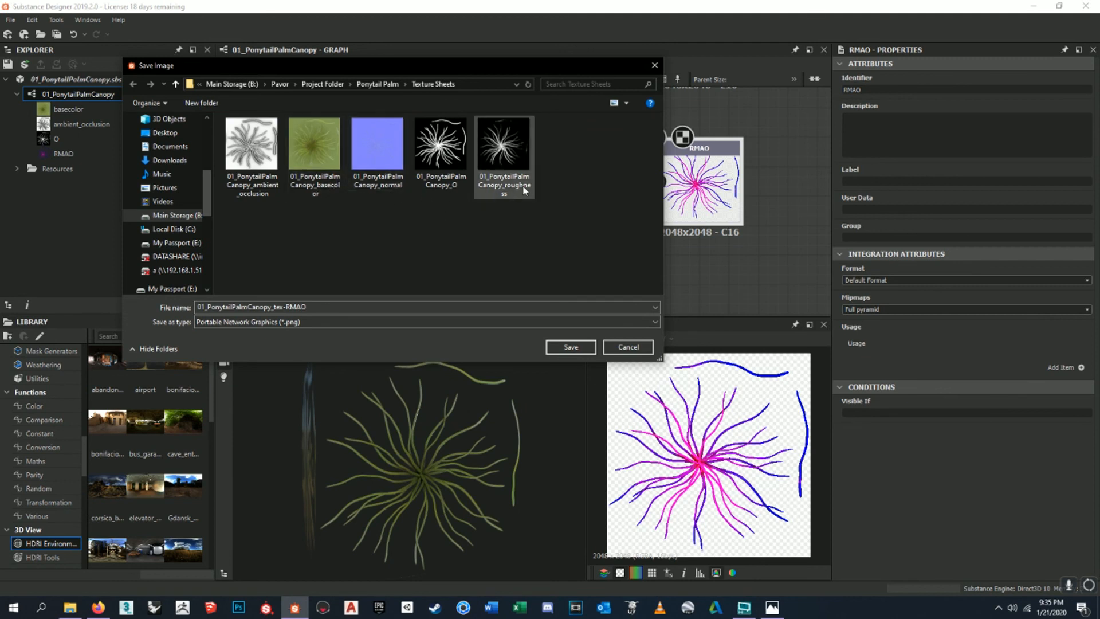
- Change the file name to 01_PonytailPalmCanopy_RMAO, based on the existing normal map's name, and save the PNG image
left_click(387, 177)
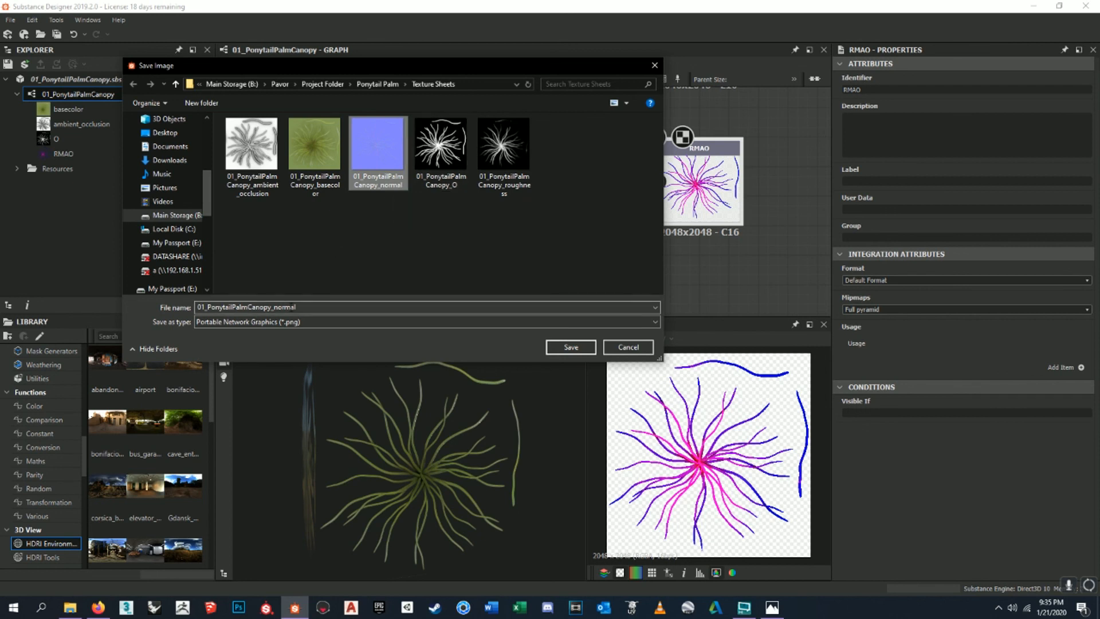
left_click(315, 304)
left_click_drag(298, 306, 279, 295)
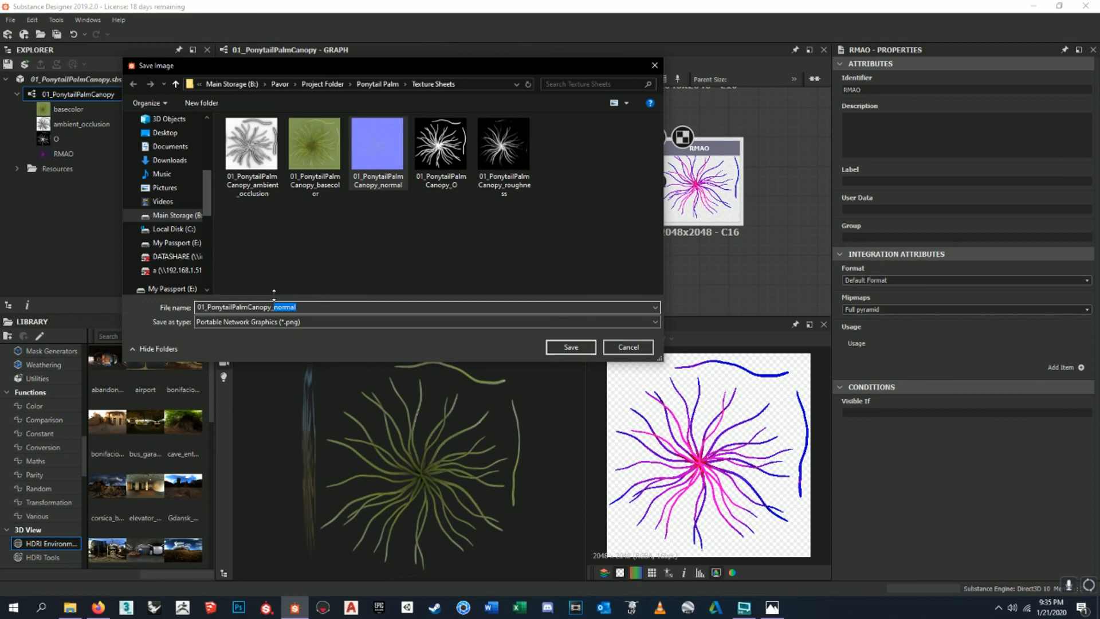
type("RMAO")
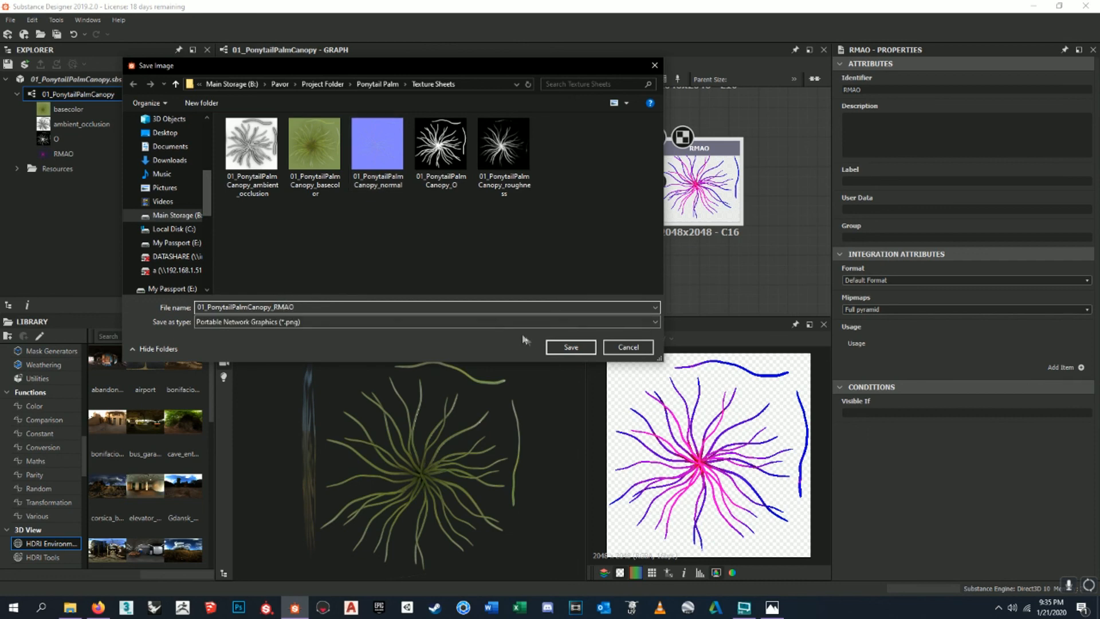
left_click(570, 347)
- Review the complete canopy node graph from the source maps through to the output nodes
scroll(527, 220, "down", 8)
middle_click_drag(528, 204, 540, 281)
scroll(541, 281, "down", 3)
scroll(528, 401, "up", 5)
scroll(528, 401, "down", 4)
scroll(567, 230, "up", 3)
scroll(566, 228, "up", 5)
scroll(518, 194, "down", 4)
middle_click_drag(413, 123, 498, 208)
scroll(542, 210, "down", 2)
middle_click_drag(578, 221, 519, 176)
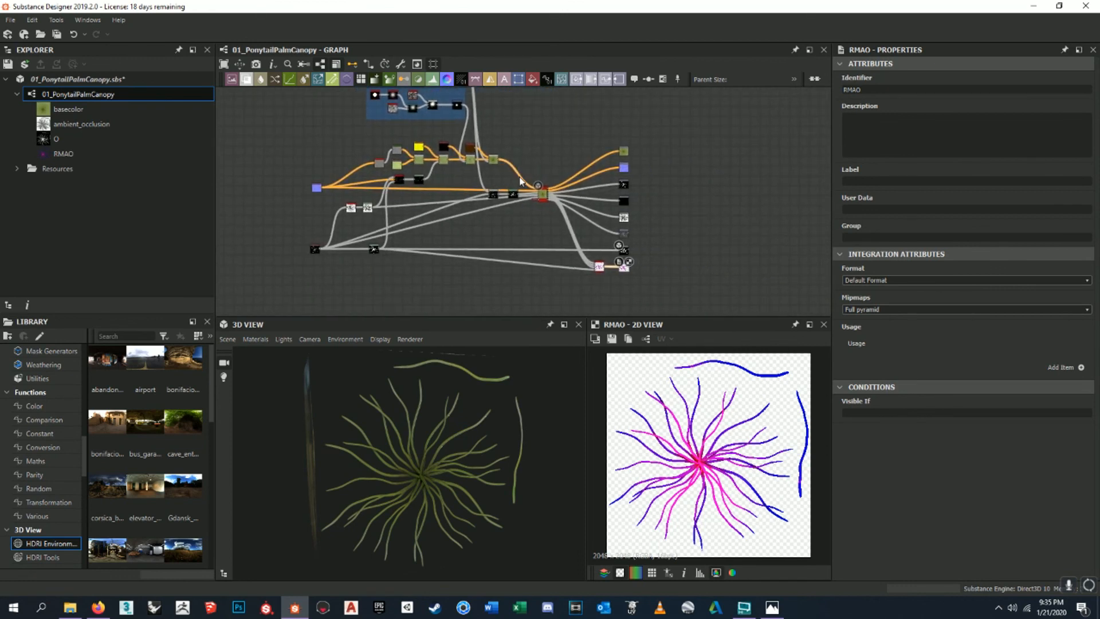
- Inspect the finished canopy material in the 3D view from close up, at a distance and from different angles
scroll(439, 433, "up", 8)
scroll(445, 404, "down", 4)
left_click_drag(452, 455, 506, 430)
scroll(474, 389, "down", 2)
scroll(473, 388, "up", 4)
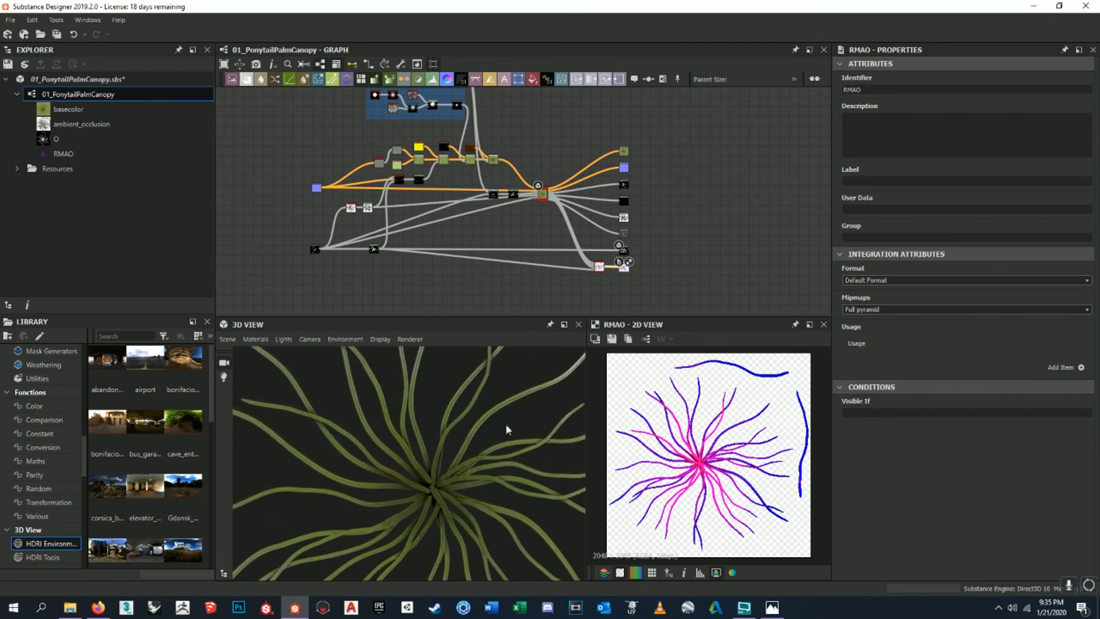
scroll(554, 267, "down", 3)
scroll(553, 267, "up", 1)
middle_click_drag(553, 267, 584, 262)
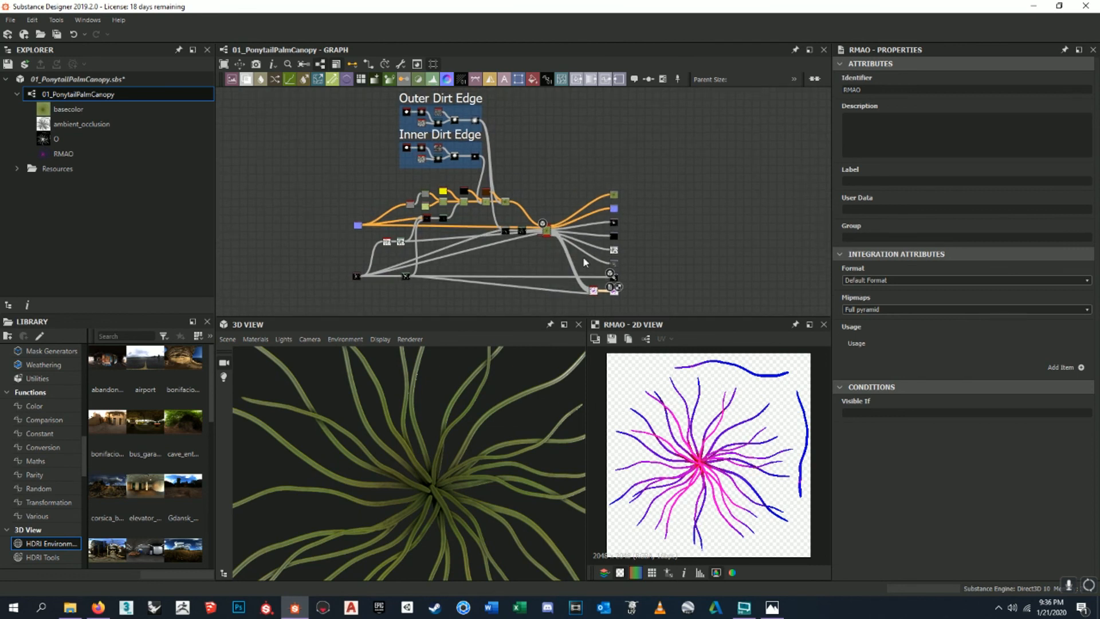
scroll(434, 444, "down", 4)
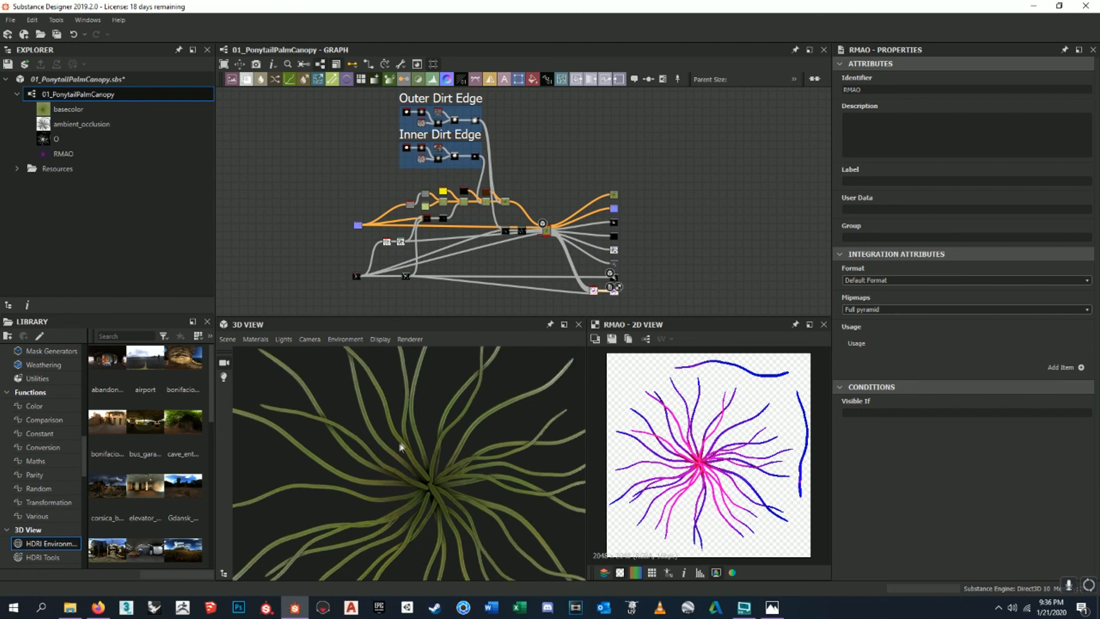
left_click_drag(434, 444, 472, 438)
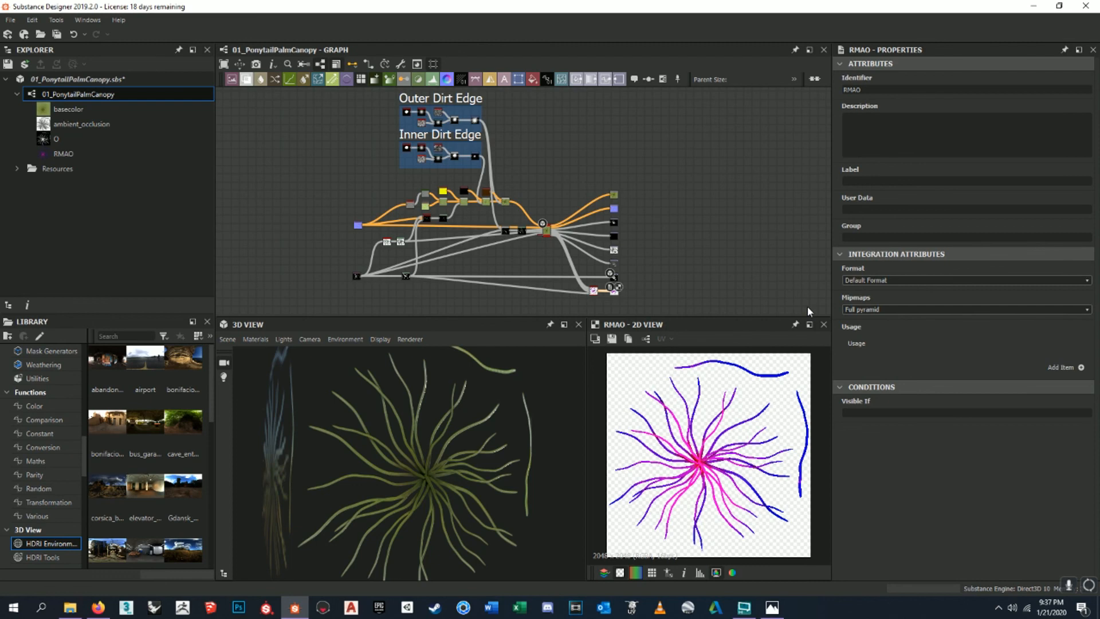
scroll(606, 196, "down", 3)
scroll(606, 196, "up", 2)
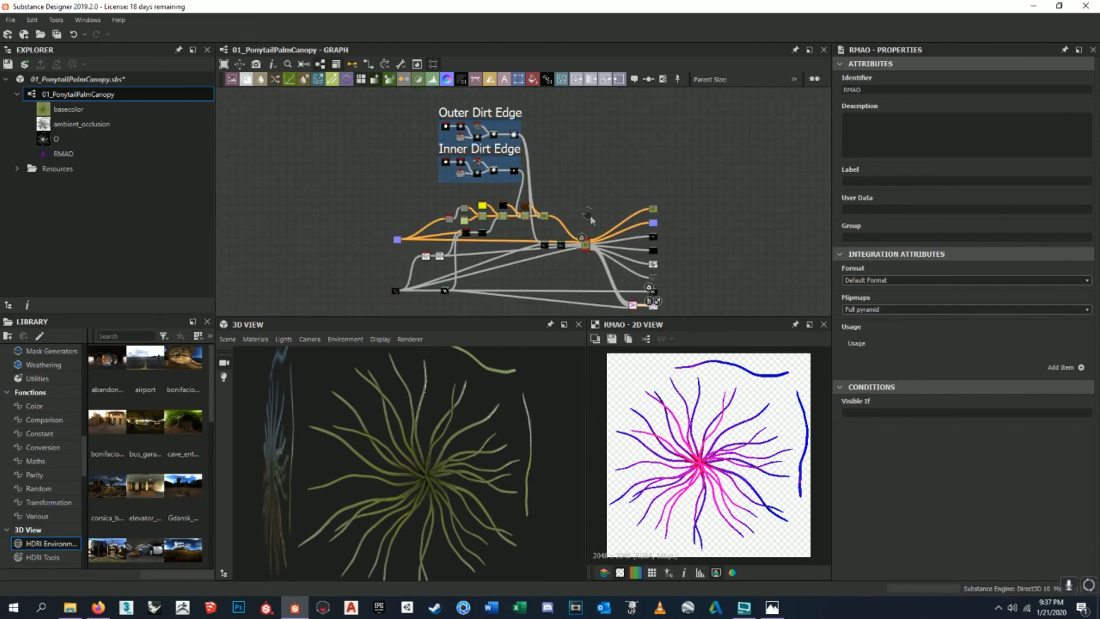
middle_click_drag(590, 217, 576, 203)
middle_click_drag(678, 237, 662, 225)
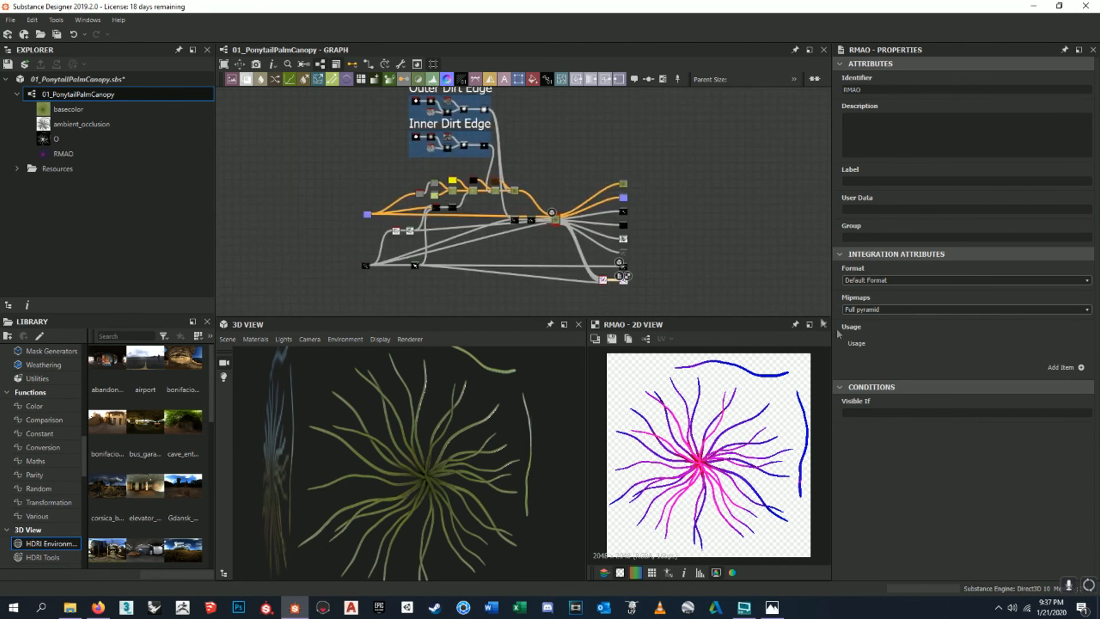
mouse_move(744, 607)
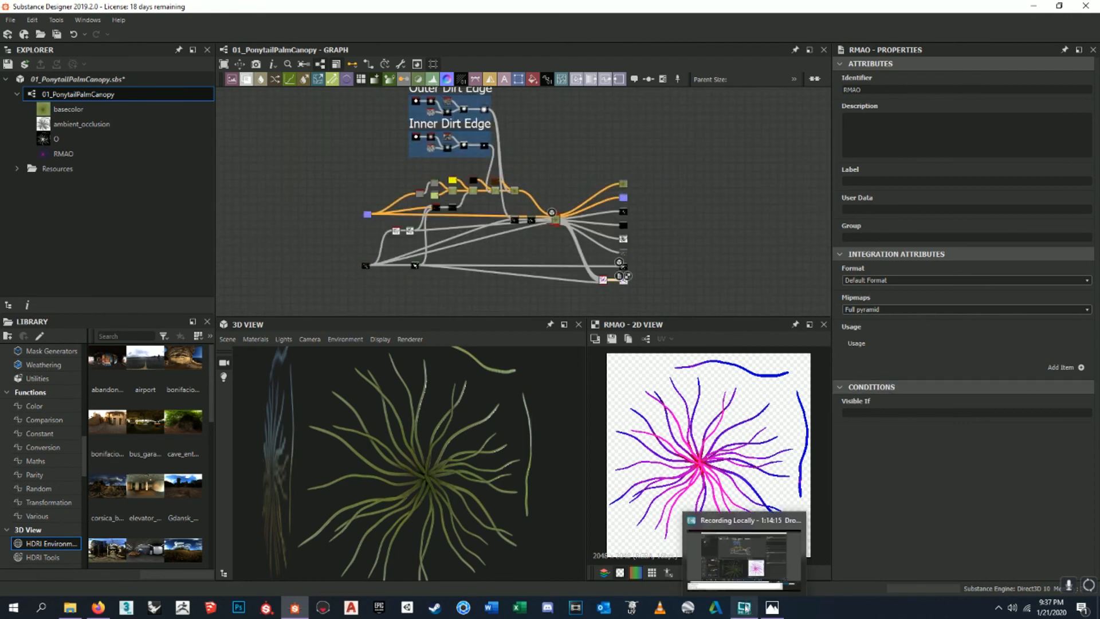
left_click(744, 589)
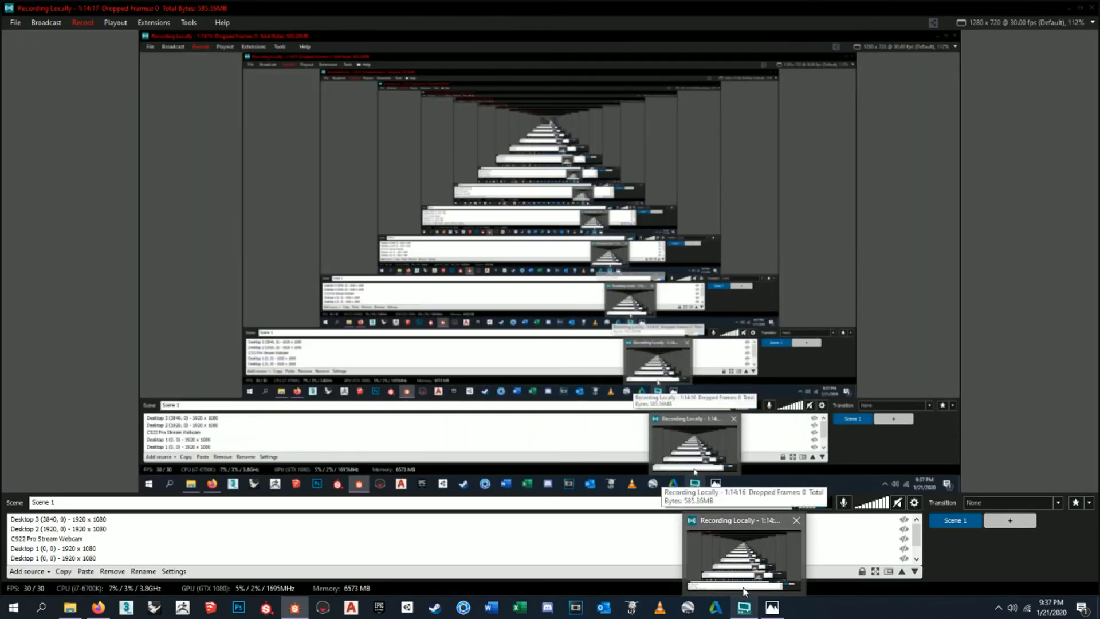